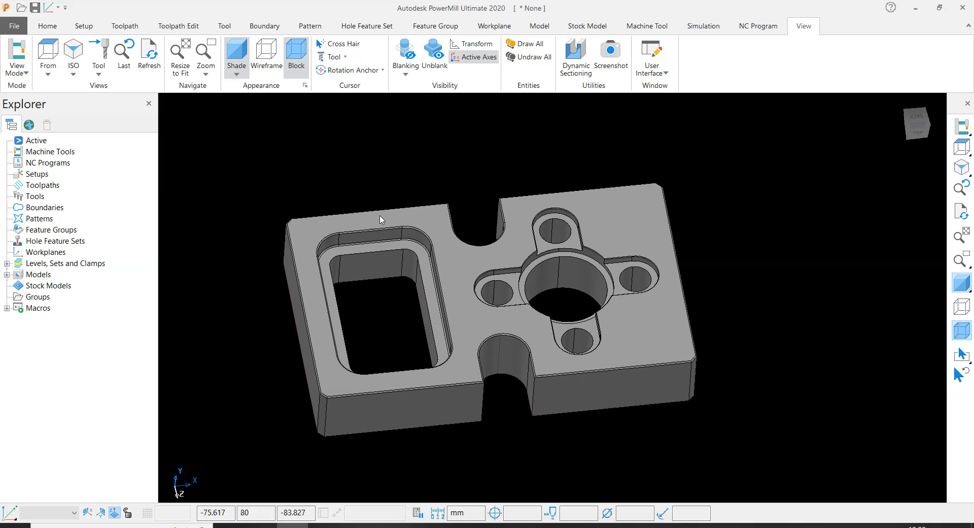
- Inspect the fixture plate model from the top view and from angled views to check its orientation
{"action": "scroll", "coordinate": [382, 219], "scroll_direction": "up", "scroll_amount": 2}
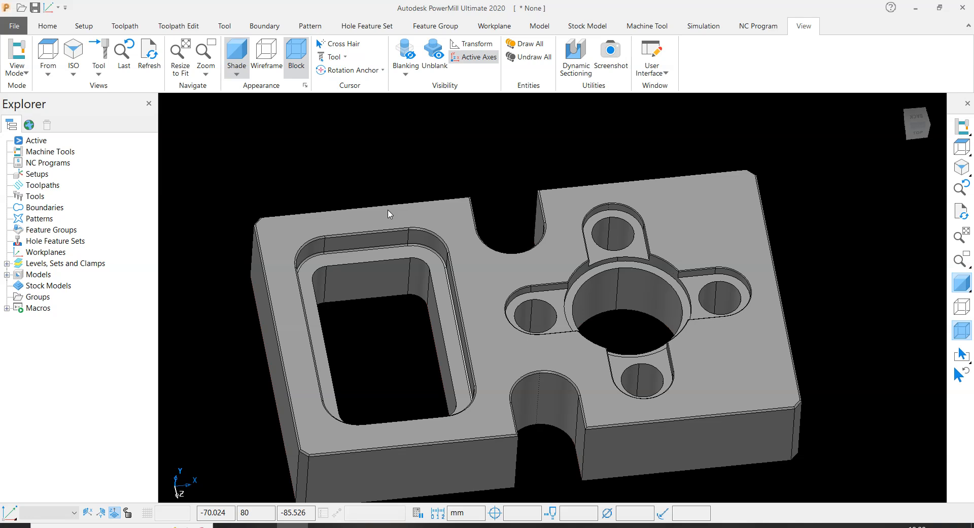
{"action": "scroll", "coordinate": [388, 214], "scroll_direction": "down", "scroll_amount": 2}
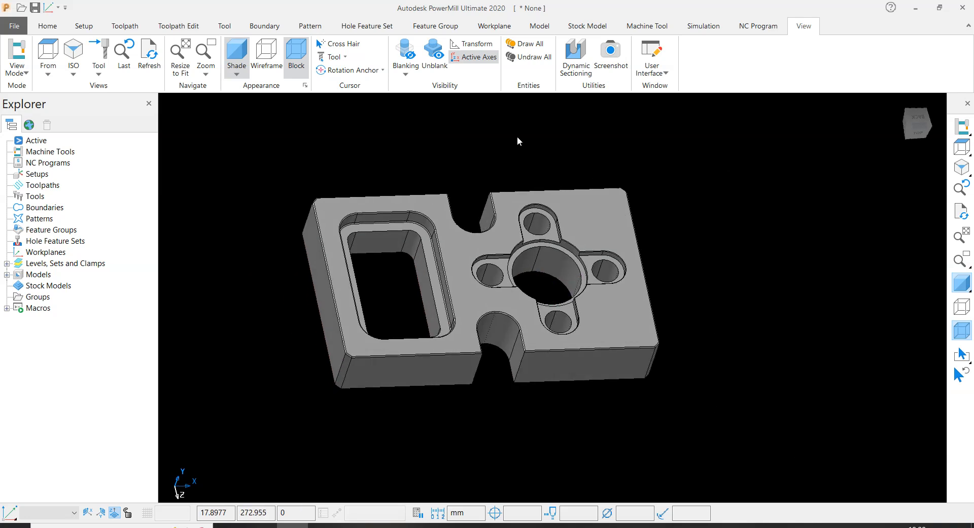
{"action": "scroll", "coordinate": [462, 272], "scroll_direction": "up", "scroll_amount": 2}
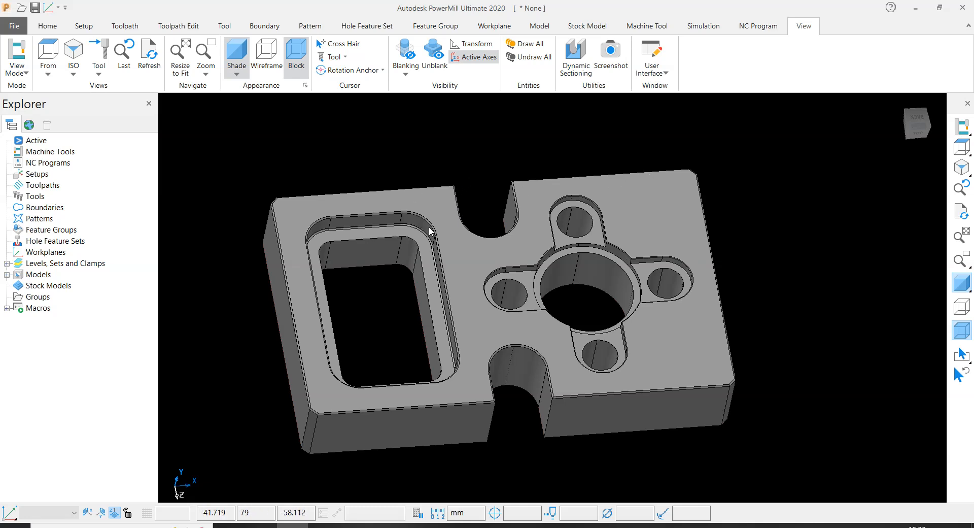
{"action": "left_click", "coordinate": [476, 156]}
{"action": "left_click", "coordinate": [480, 147]}
{"action": "left_click", "coordinate": [962, 147]}
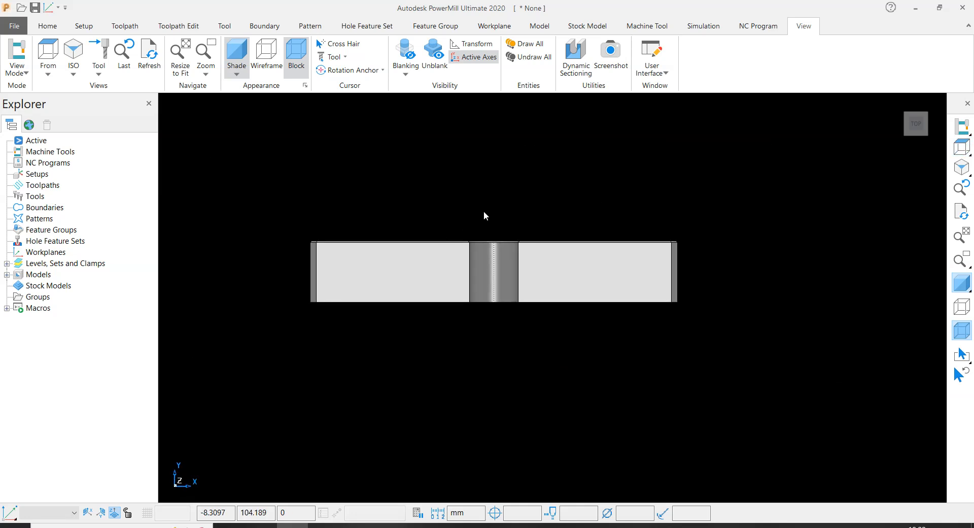
{"action": "middle_click_drag", "start_coordinate": [494, 181], "coordinate": [620, 289]}
{"action": "middle_click_drag", "start_coordinate": [480, 360], "coordinate": [508, 289]}
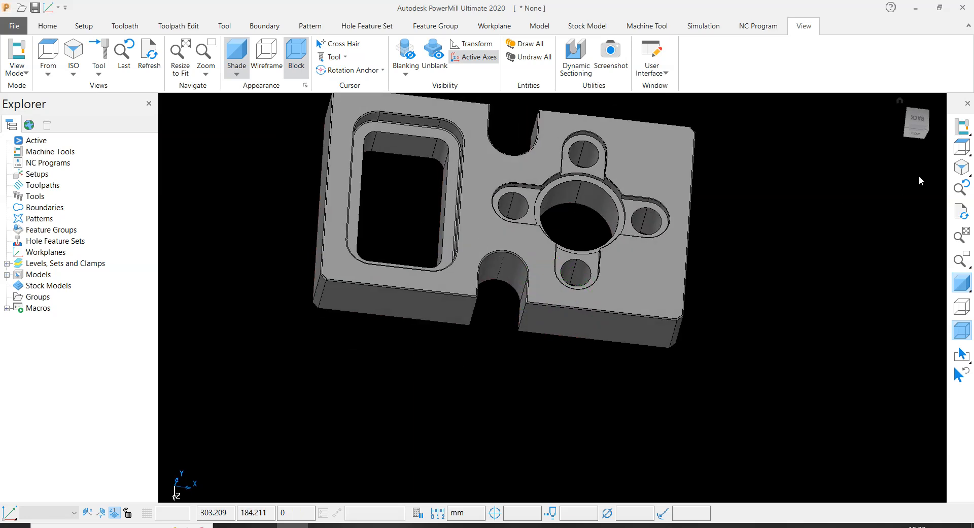
{"action": "left_click", "coordinate": [967, 150]}
{"action": "middle_click_drag", "start_coordinate": [550, 185], "coordinate": [568, 198]}
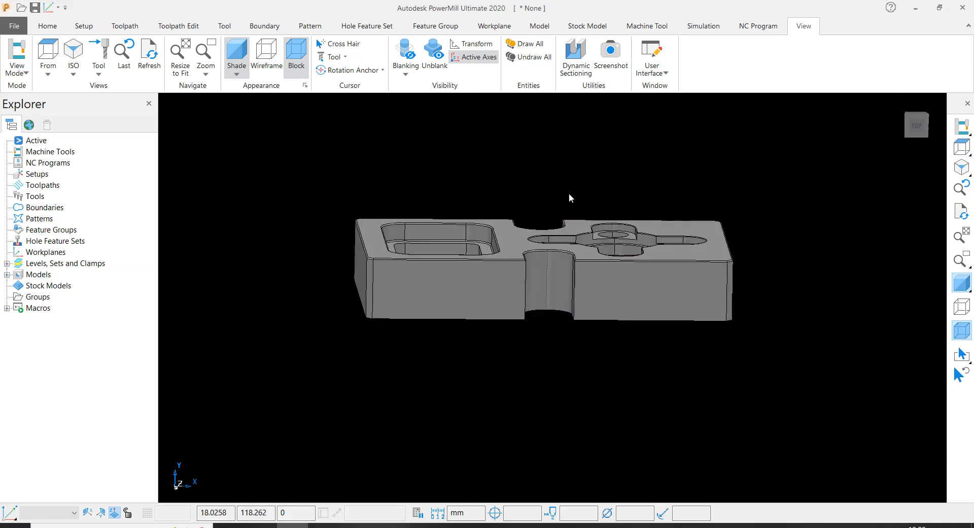
- Select the whole fixture plate model in the top view and rotate it 90 degrees about the X axis
{"action": "left_click", "coordinate": [962, 147]}
{"action": "left_click_drag", "start_coordinate": [282, 167], "coordinate": [854, 409]}
{"action": "right_click", "coordinate": [597, 269]}
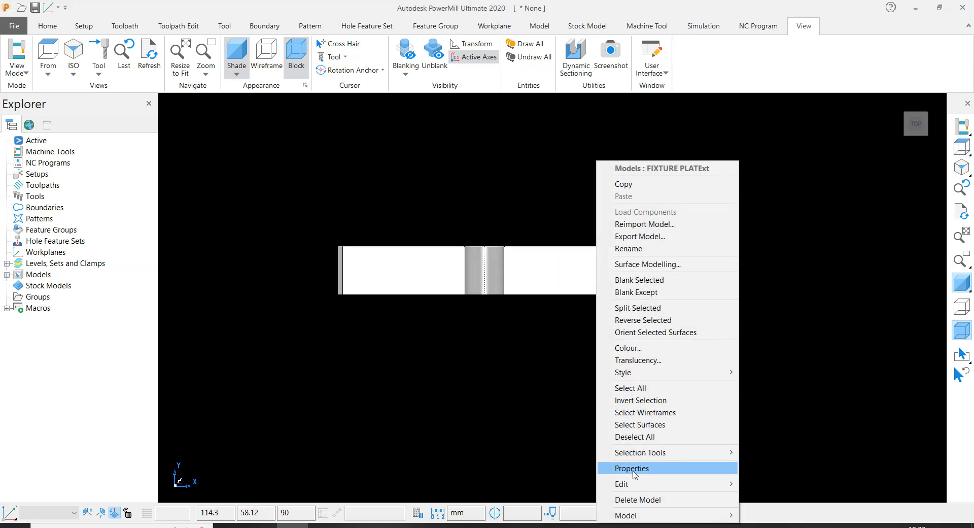
{"action": "mouse_move", "coordinate": [634, 484]}
{"action": "left_click", "coordinate": [801, 483]}
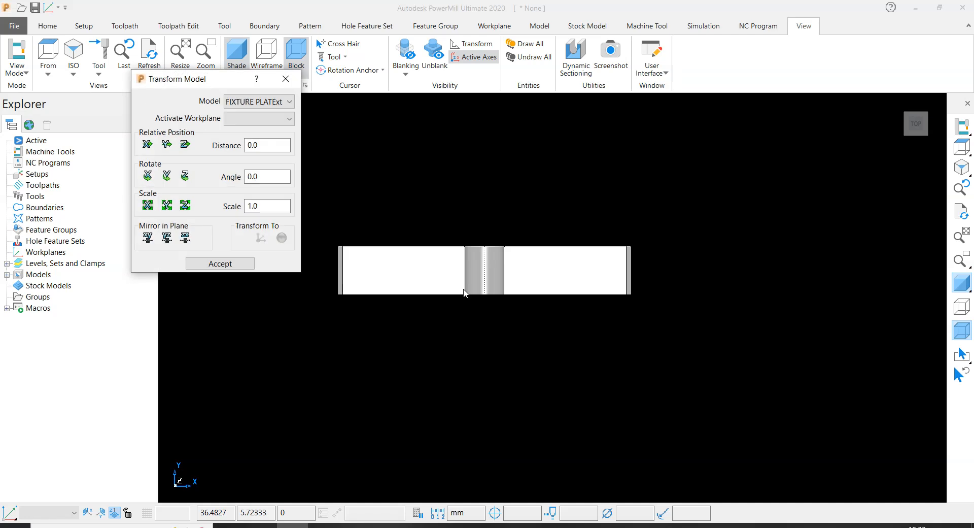
{"action": "double_click", "coordinate": [257, 175]}
{"action": "type", "text": "90"}
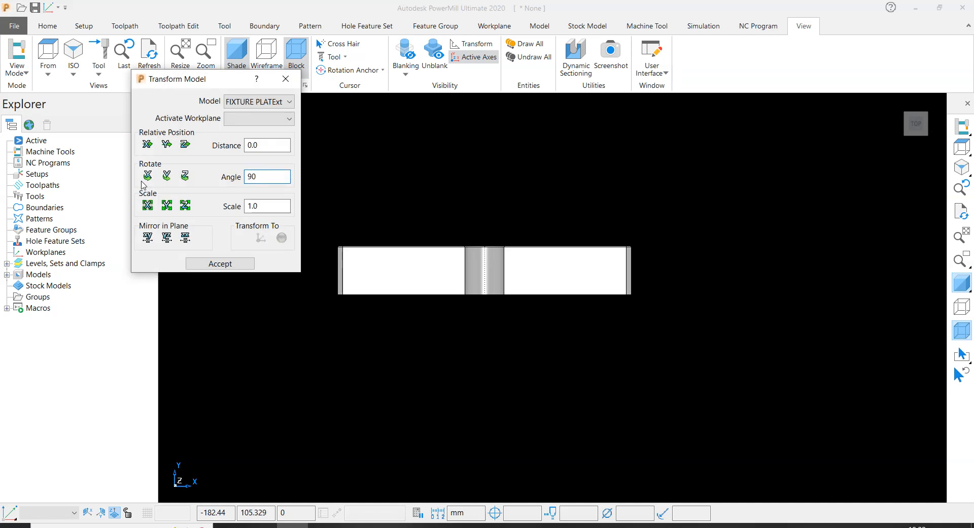
{"action": "left_click", "coordinate": [147, 176]}
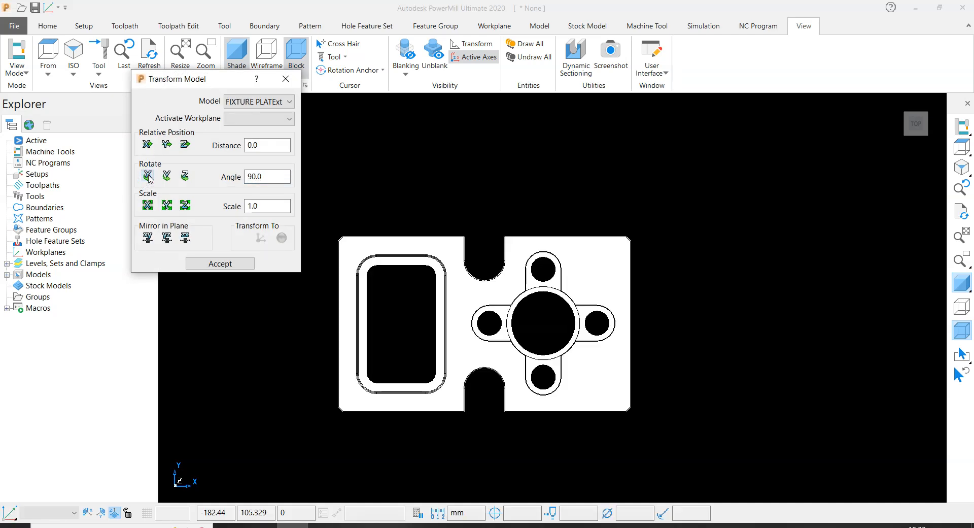
{"action": "left_click", "coordinate": [219, 263]}
- Examine the rotated plate's pocket, holes and slots from angled and top views to check its orientation
{"action": "mouse_move", "coordinate": [492, 255]}
{"action": "middle_mouse_down"}
{"action": "mouse_move", "coordinate": [507, 188]}
{"action": "mouse_move", "coordinate": [501, 339]}
{"action": "middle_mouse_up"}
{"action": "scroll", "coordinate": [501, 340], "scroll_direction": "up", "scroll_amount": 3}
{"action": "middle_click_drag", "start_coordinate": [517, 306], "coordinate": [585, 222]}
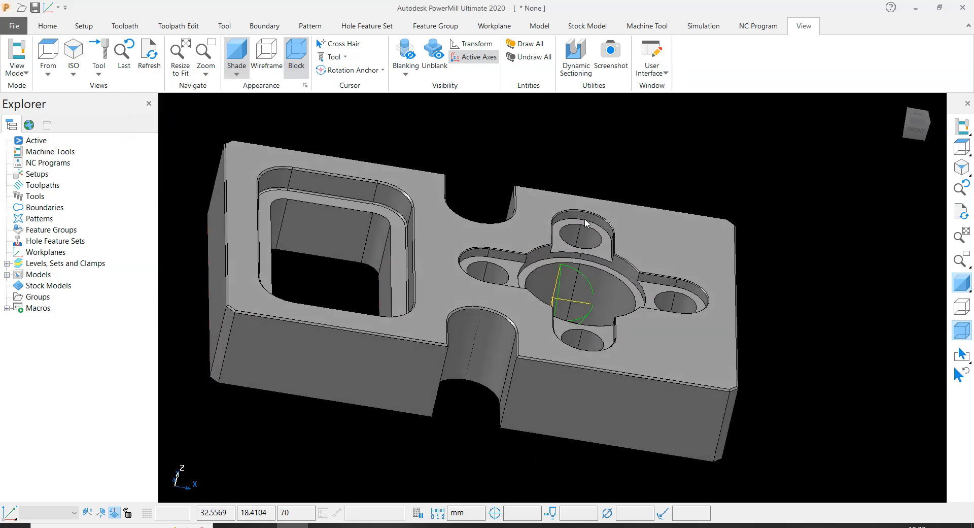
{"action": "left_click", "coordinate": [957, 148]}
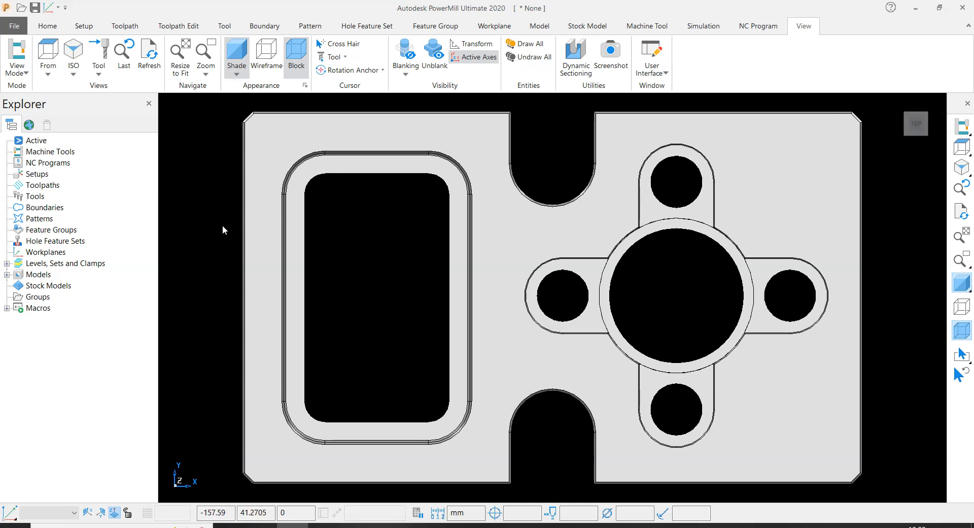
{"action": "scroll", "coordinate": [508, 306], "scroll_direction": "down", "scroll_amount": 3}
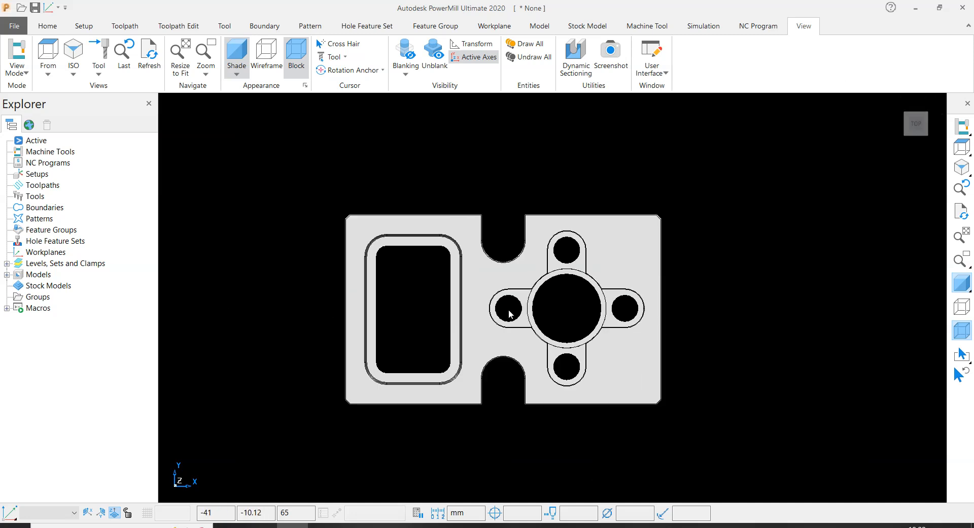
{"action": "left_click", "coordinate": [924, 102]}
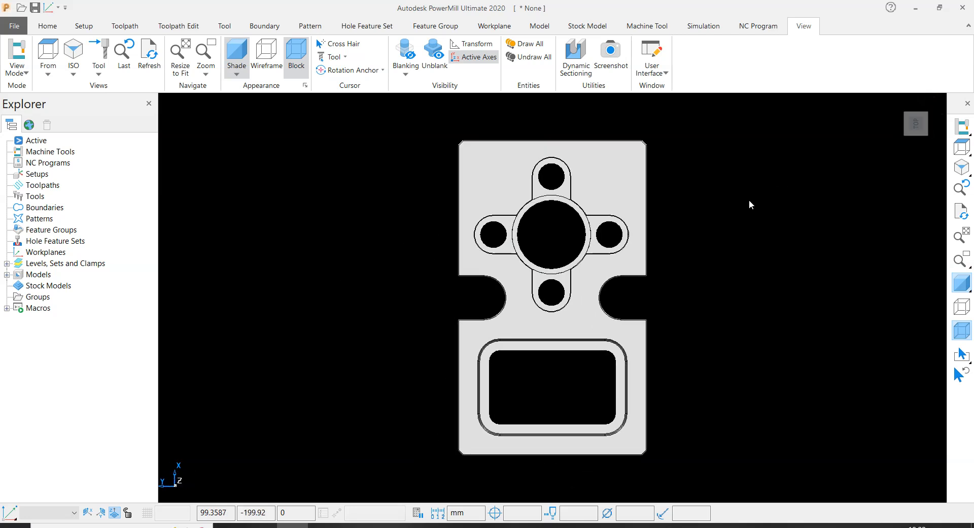
{"action": "scroll", "coordinate": [583, 265], "scroll_direction": "up", "scroll_amount": 3}
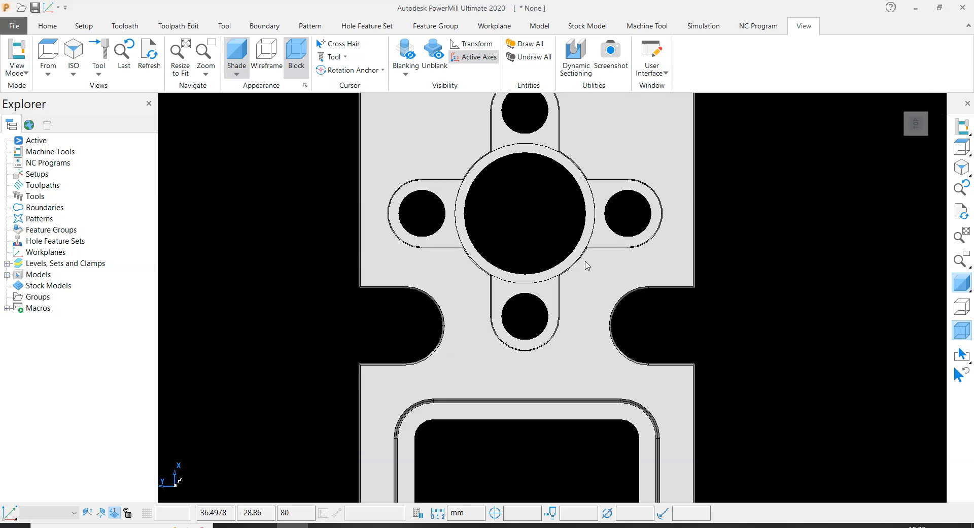
{"action": "left_click", "coordinate": [921, 121]}
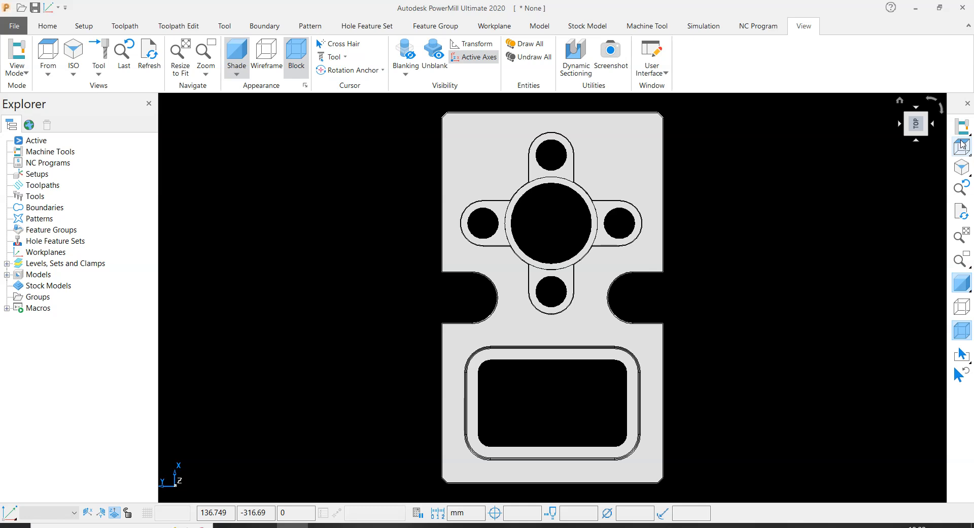
{"action": "left_click", "coordinate": [962, 144]}
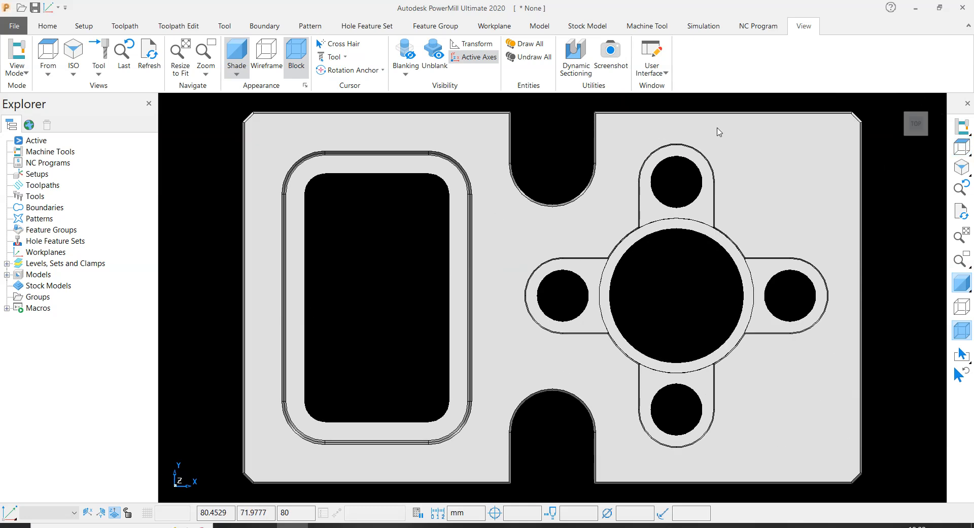
{"action": "middle_click_drag", "start_coordinate": [435, 291], "coordinate": [524, 227]}
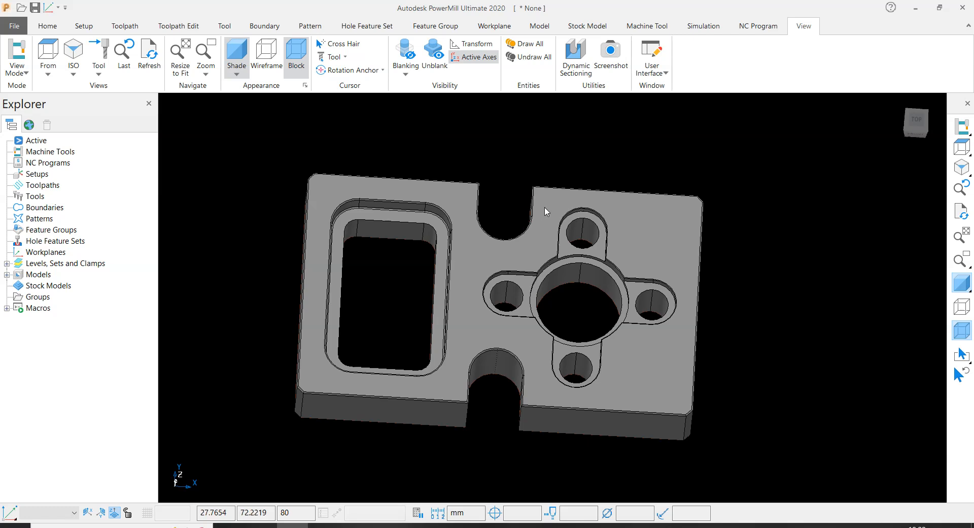
{"action": "scroll", "coordinate": [551, 256], "scroll_direction": "up", "scroll_amount": 3}
{"action": "scroll", "coordinate": [483, 282], "scroll_direction": "down", "scroll_amount": 1}
{"action": "middle_click_drag", "start_coordinate": [604, 259], "coordinate": [639, 238]}
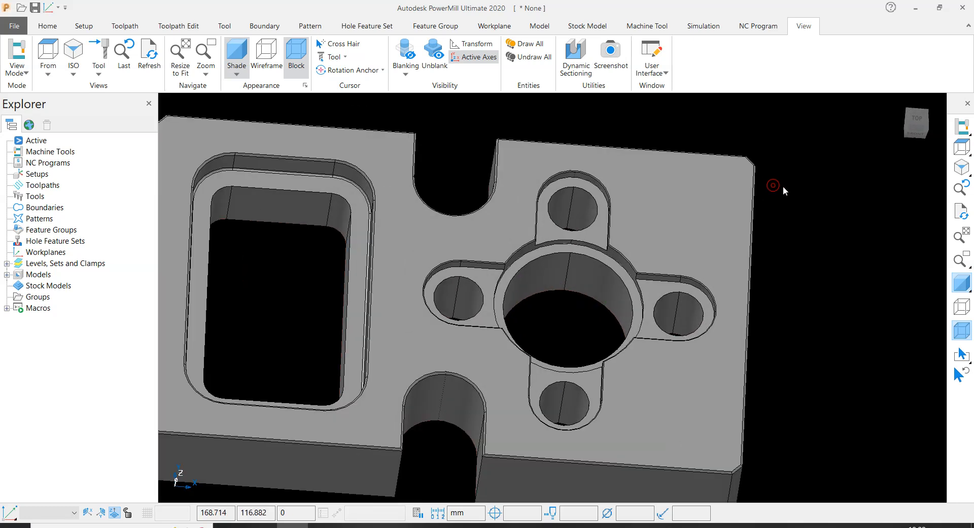
{"action": "scroll", "coordinate": [783, 189], "scroll_direction": "down", "scroll_amount": 1}
{"action": "left_click", "coordinate": [961, 147]}
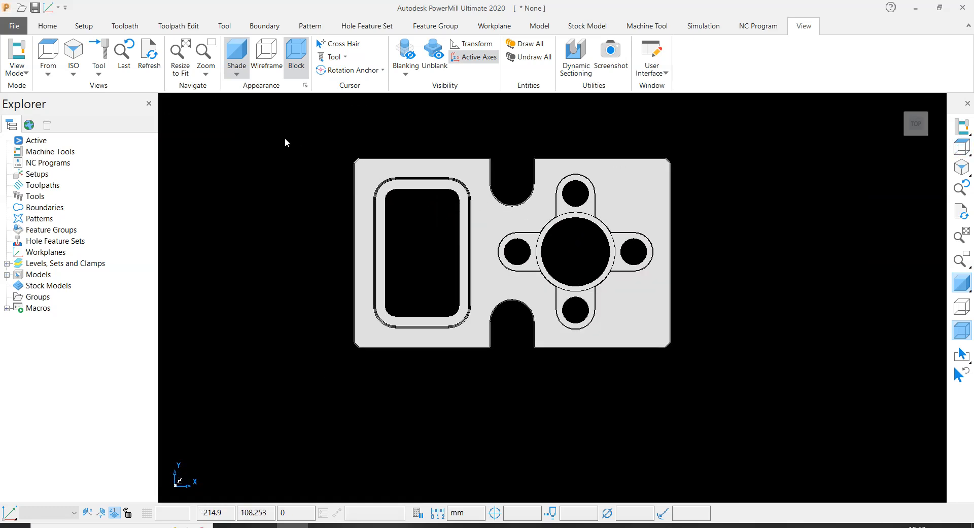
- Calculate a box-shaped block from the model limits with a tolerance of 0.001 and accept it
{"action": "left_click", "coordinate": [50, 26]}
{"action": "left_click", "coordinate": [114, 51]}
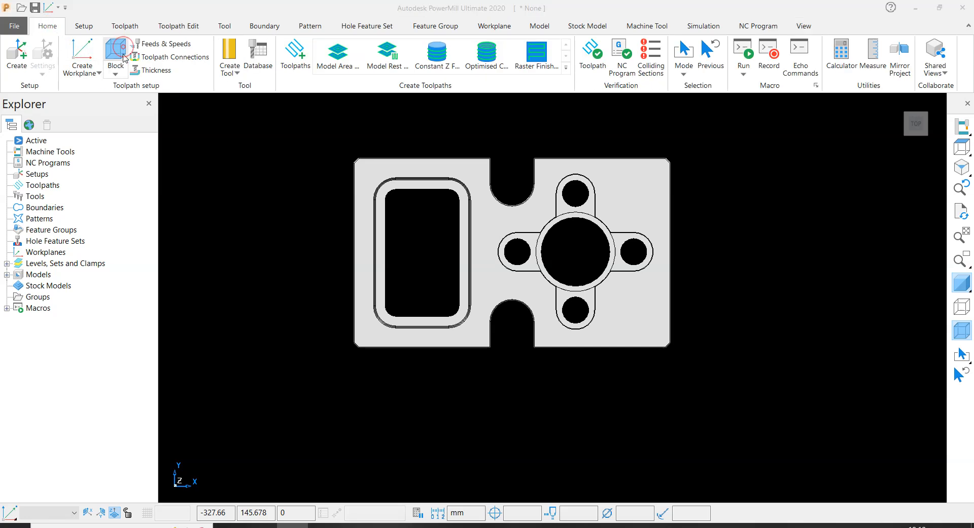
{"action": "left_click", "coordinate": [211, 328]}
{"action": "left_click", "coordinate": [44, 301]}
{"action": "key", "text": "BackSpace"}
{"action": "type", "text": "001"}
{"action": "key", "text": "Return"}
{"action": "left_click", "coordinate": [222, 330]}
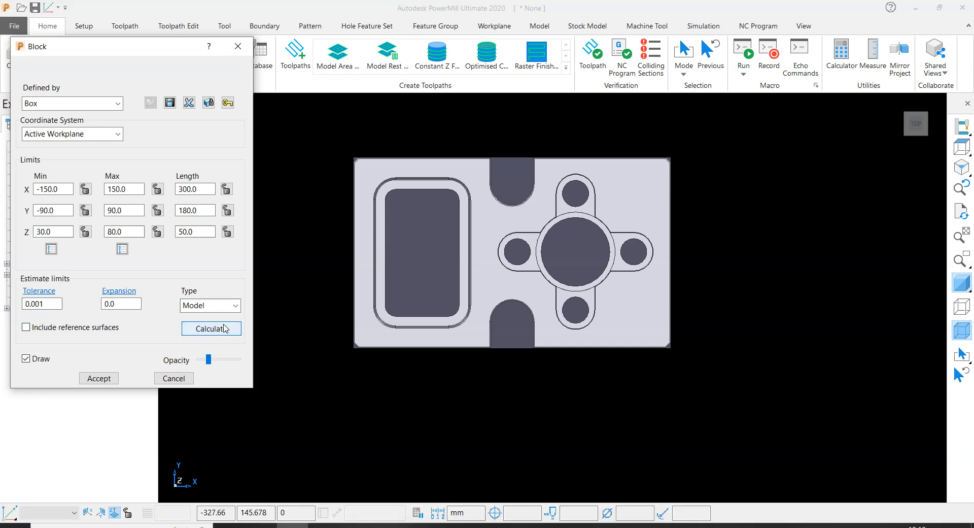
{"action": "left_click", "coordinate": [98, 379]}
- Create a workplane positioned on the block at the centre point of its top face
{"action": "middle_click_drag", "start_coordinate": [591, 381], "coordinate": [611, 267]}
{"action": "left_click", "coordinate": [85, 74]}
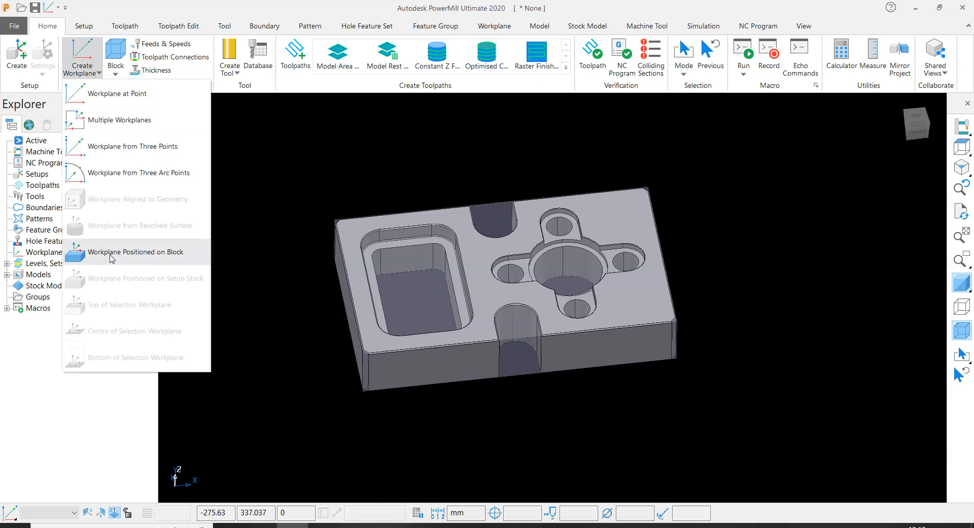
{"action": "left_click", "coordinate": [155, 256]}
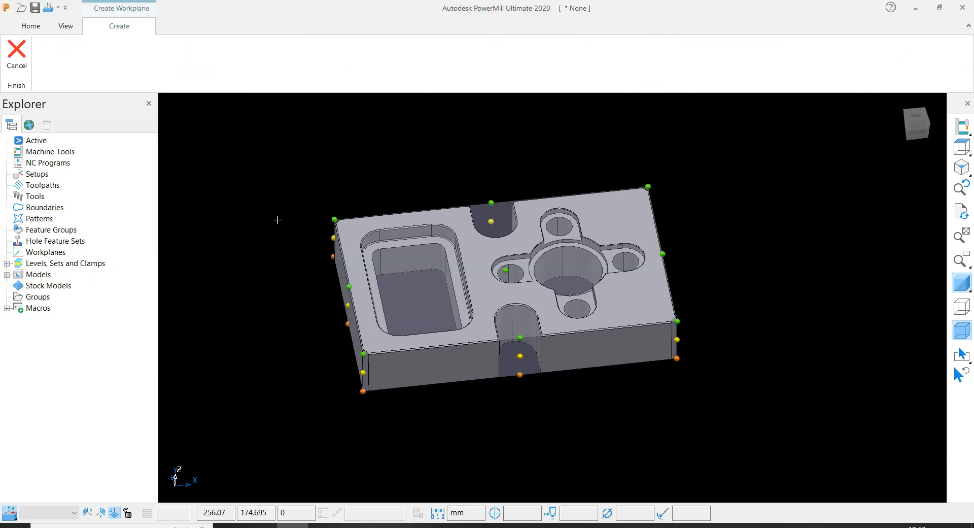
{"action": "scroll", "coordinate": [526, 272], "scroll_direction": "up", "scroll_amount": 3}
{"action": "left_click", "coordinate": [507, 280]}
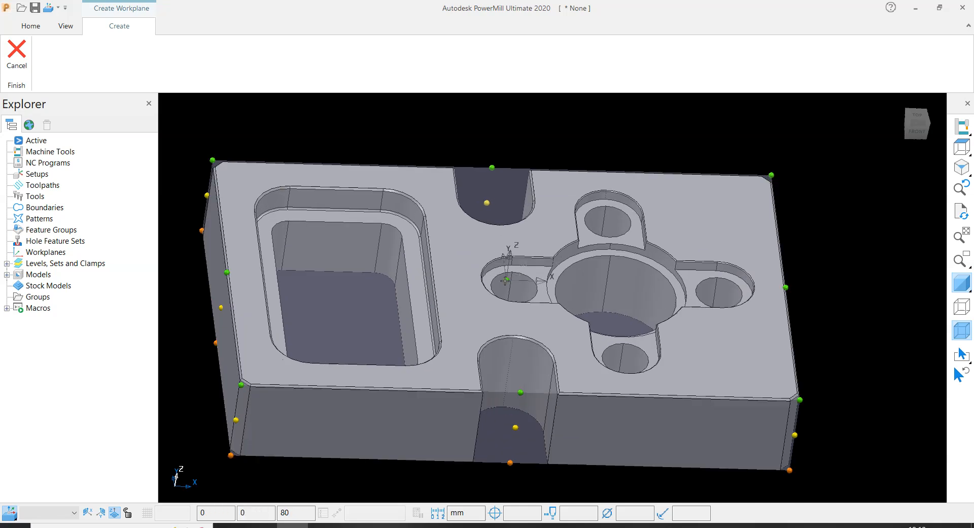
{"action": "scroll", "coordinate": [463, 246], "scroll_direction": "down", "scroll_amount": 5}
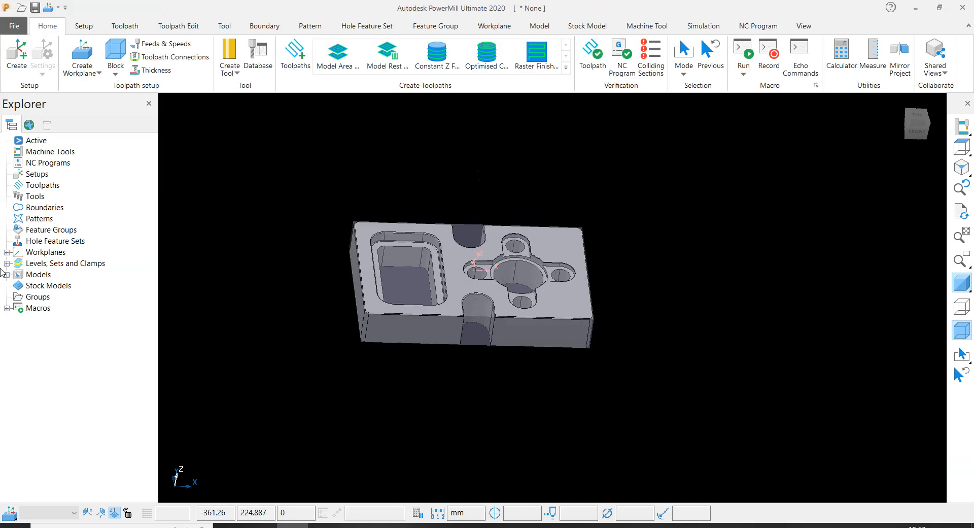
- Activate the new workplane at the block's top centre
{"action": "left_click", "coordinate": [6, 252]}
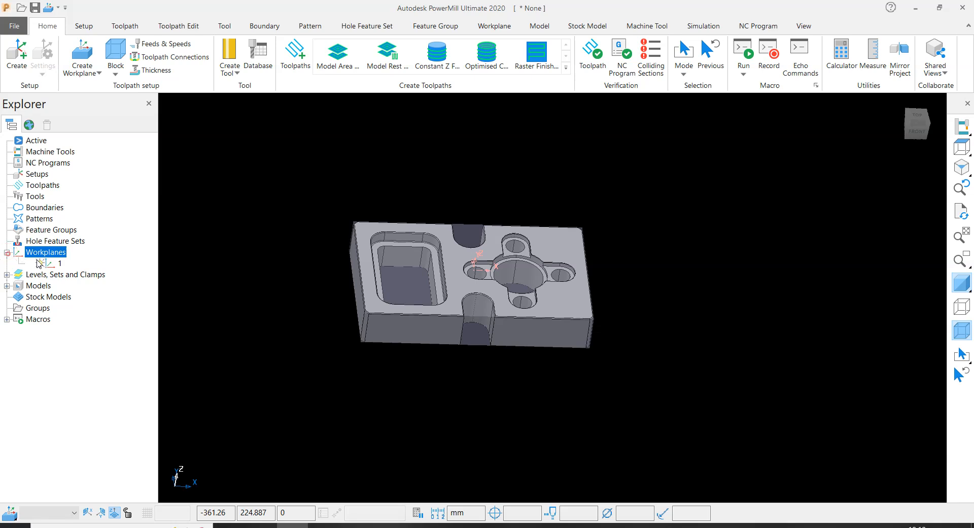
{"action": "right_click", "coordinate": [60, 262]}
{"action": "left_click", "coordinate": [88, 320]}
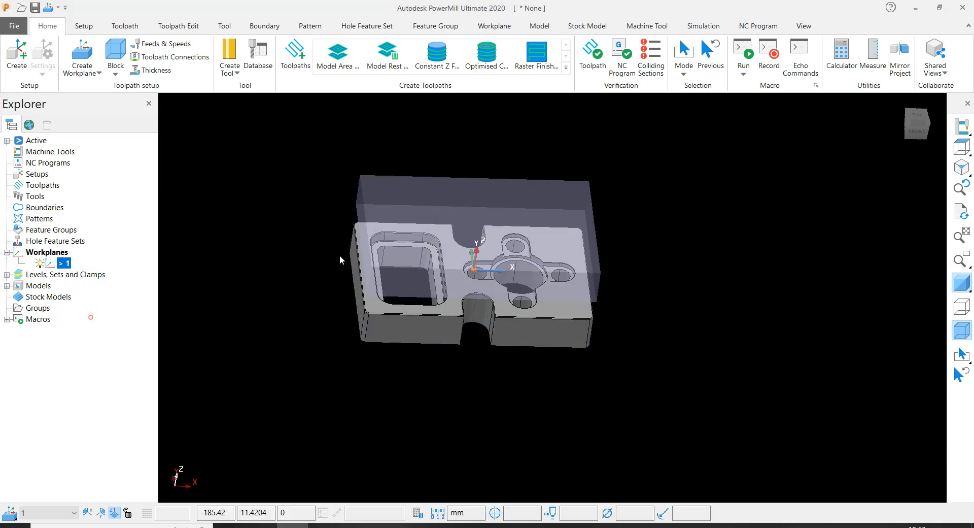
- Recalculate the block from the model relative to the active workplane and accept it
{"action": "scroll", "coordinate": [455, 204], "scroll_direction": "up", "scroll_amount": 2}
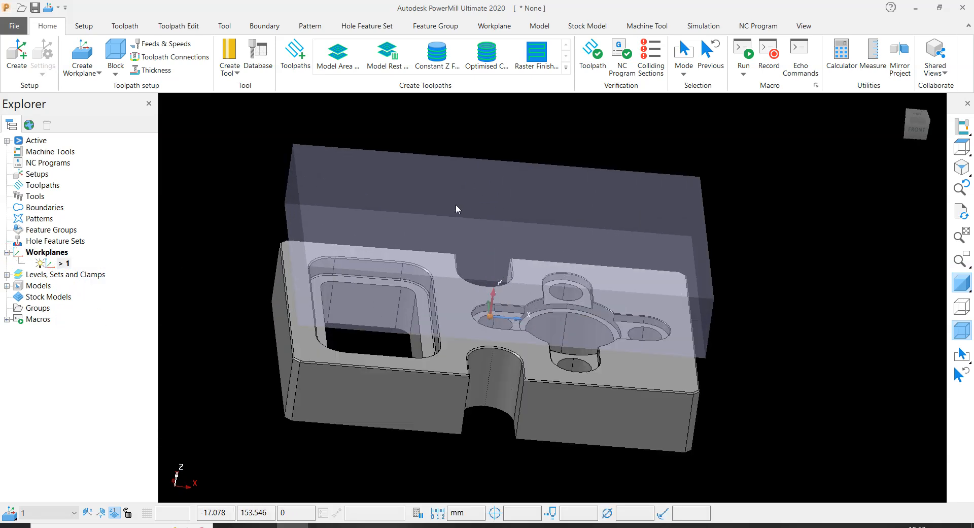
{"action": "scroll", "coordinate": [656, 303], "scroll_direction": "down", "scroll_amount": 1}
{"action": "middle_click_drag", "start_coordinate": [656, 303], "coordinate": [675, 299]}
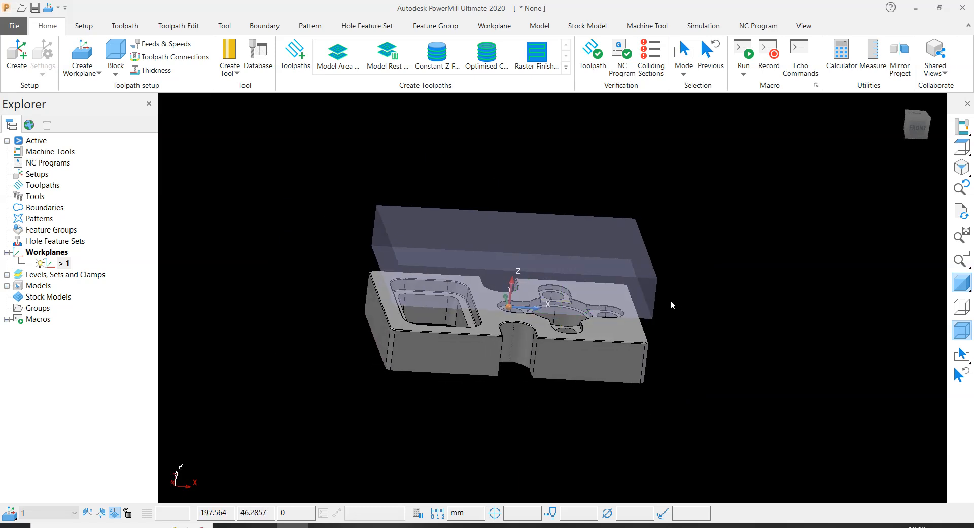
{"action": "left_click", "coordinate": [112, 50]}
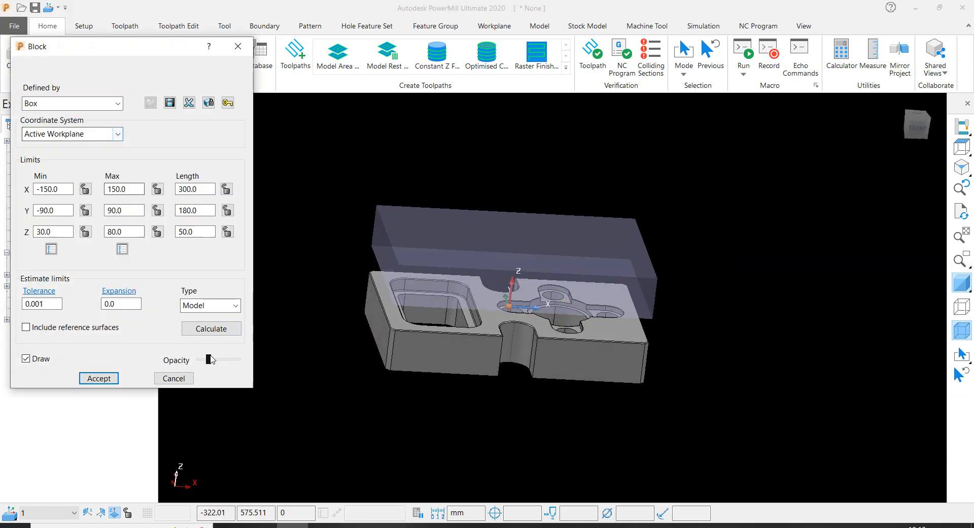
{"action": "left_click", "coordinate": [211, 328]}
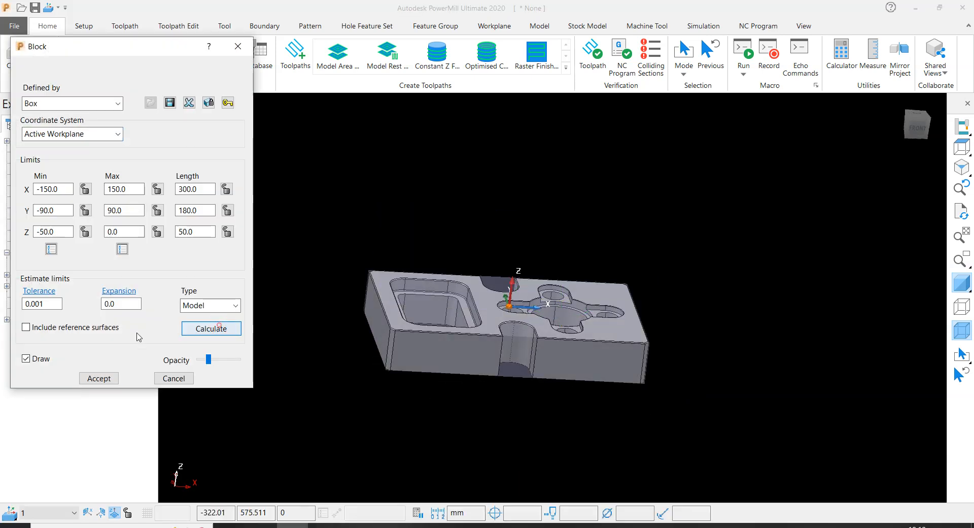
{"action": "left_click", "coordinate": [96, 378]}
- Hide the block so that only the shaded fixture plate and its workplane are displayed
{"action": "scroll", "coordinate": [553, 218], "scroll_direction": "up", "scroll_amount": 2}
{"action": "middle_click_drag", "start_coordinate": [478, 241], "coordinate": [702, 339]}
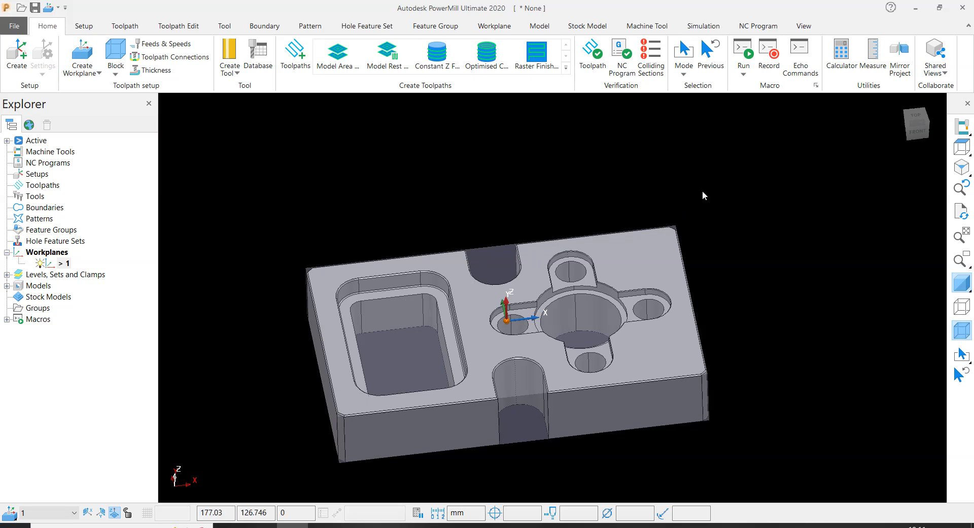
{"action": "left_click", "coordinate": [961, 334]}
{"action": "scroll", "coordinate": [531, 300], "scroll_direction": "up", "scroll_amount": 3}
{"action": "middle_click_drag", "start_coordinate": [531, 300], "coordinate": [437, 336]}
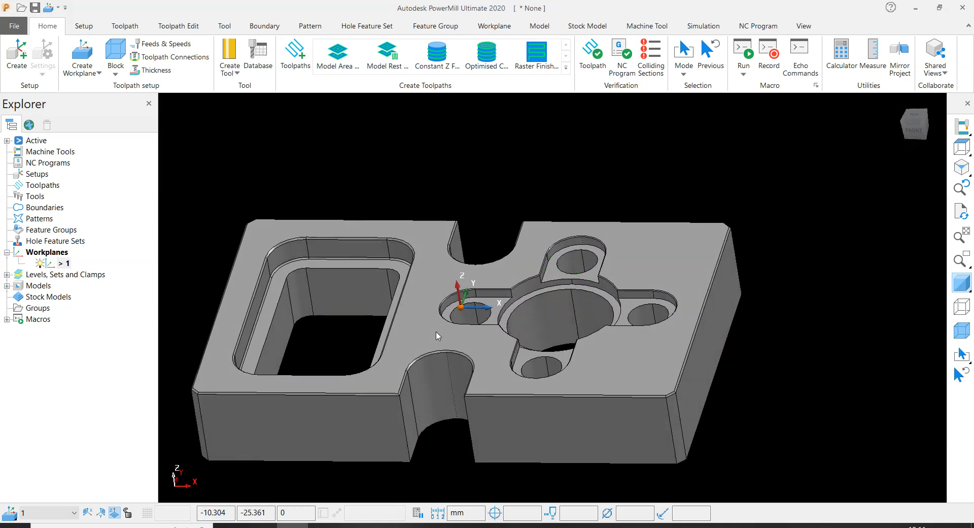
- Examine the fixture plate's rectangular pocket, central bore, slots and surrounding holes from oblique angles
{"action": "middle_click_drag", "start_coordinate": [432, 248], "coordinate": [522, 276]}
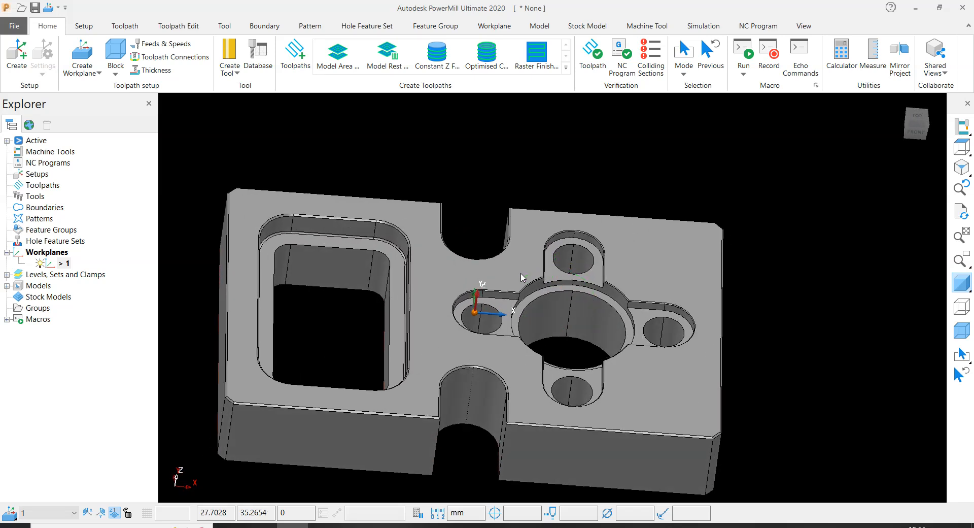
{"action": "scroll", "coordinate": [538, 283], "scroll_direction": "down", "scroll_amount": 3}
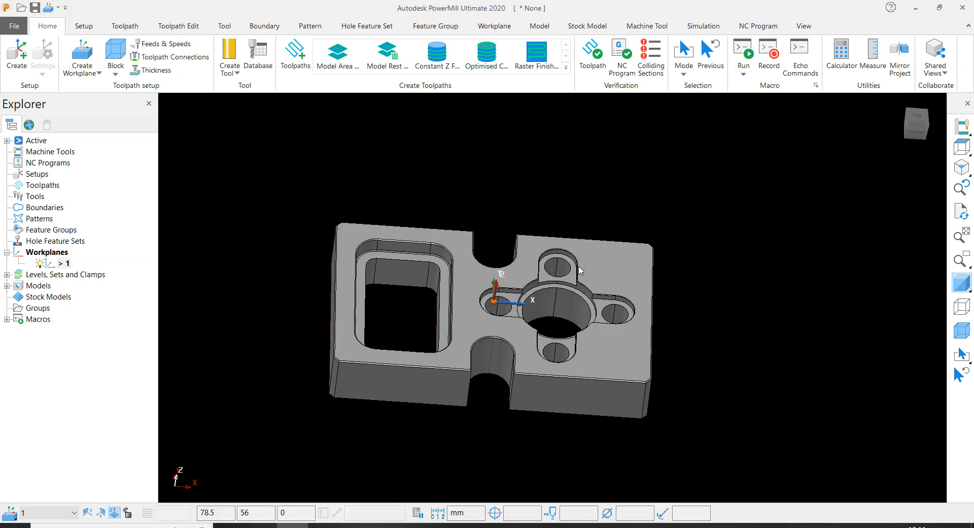
{"action": "scroll", "coordinate": [460, 348], "scroll_direction": "up", "scroll_amount": 3}
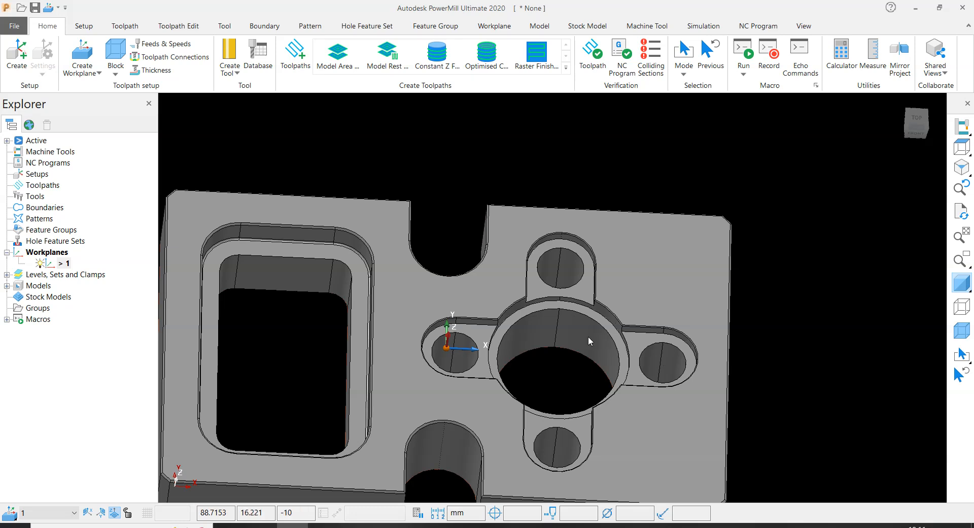
{"action": "scroll", "coordinate": [590, 335], "scroll_direction": "down", "scroll_amount": 3}
{"action": "middle_click_drag", "start_coordinate": [590, 335], "coordinate": [505, 332]}
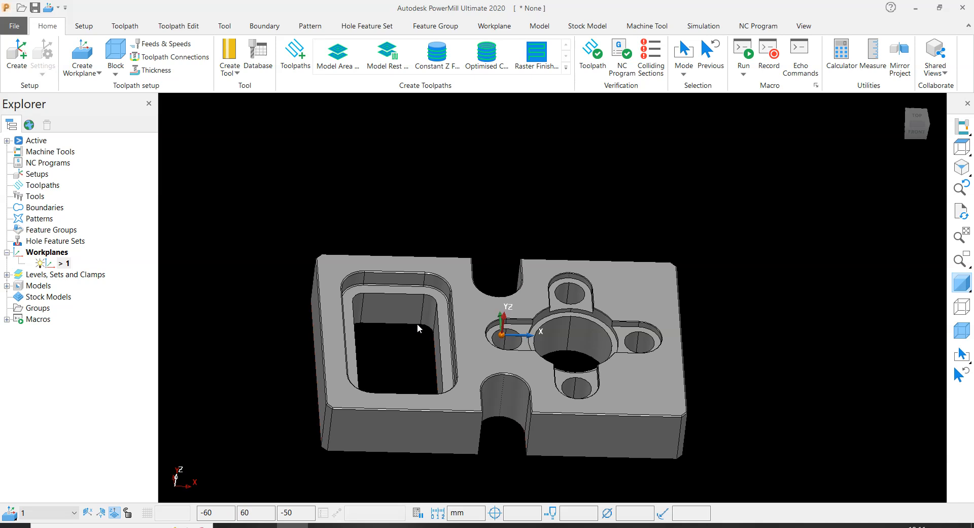
{"action": "scroll", "coordinate": [588, 333], "scroll_direction": "up", "scroll_amount": 3}
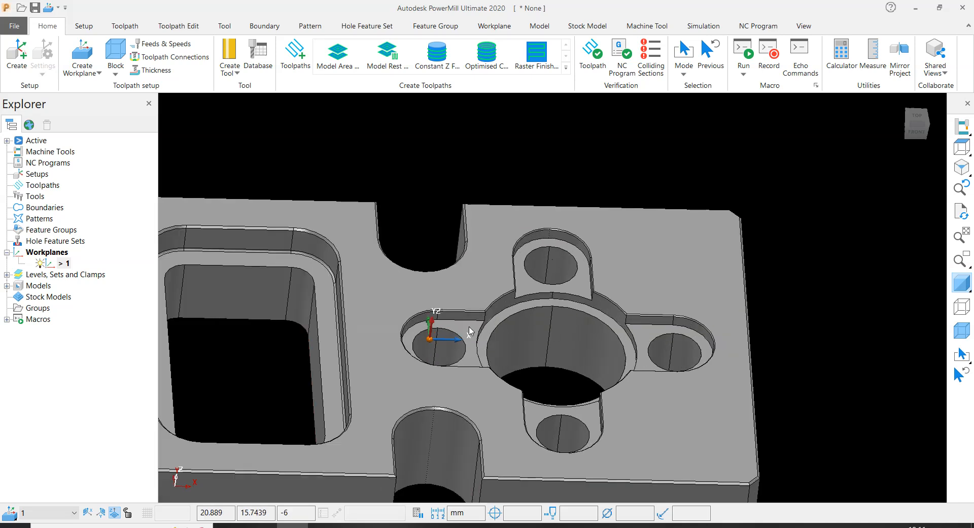
{"action": "scroll", "coordinate": [558, 284], "scroll_direction": "down", "scroll_amount": 3}
{"action": "middle_click_drag", "start_coordinate": [508, 305], "coordinate": [497, 362]}
- Inspect the plate from directly above and at a tilt, comparing the rectangular pocket with the bore and its four lobes
{"action": "left_click", "coordinate": [960, 148]}
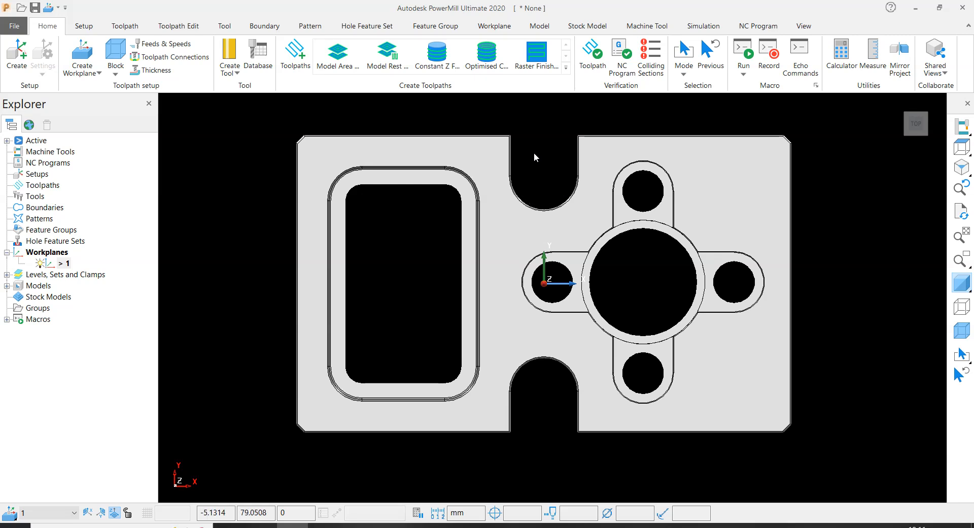
{"action": "middle_click_drag", "start_coordinate": [535, 210], "coordinate": [441, 390]}
{"action": "middle_click_drag", "start_coordinate": [468, 294], "coordinate": [505, 398]}
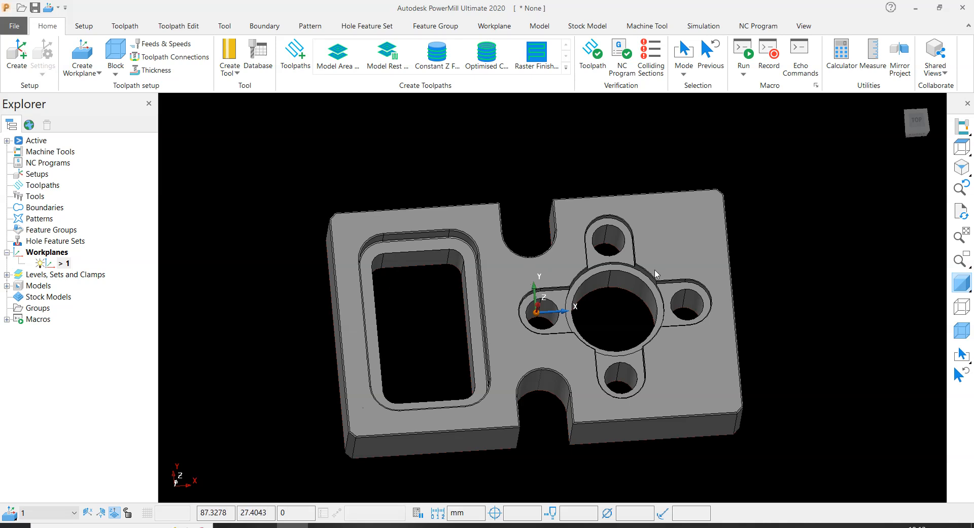
{"action": "scroll", "coordinate": [588, 305], "scroll_direction": "up", "scroll_amount": 4}
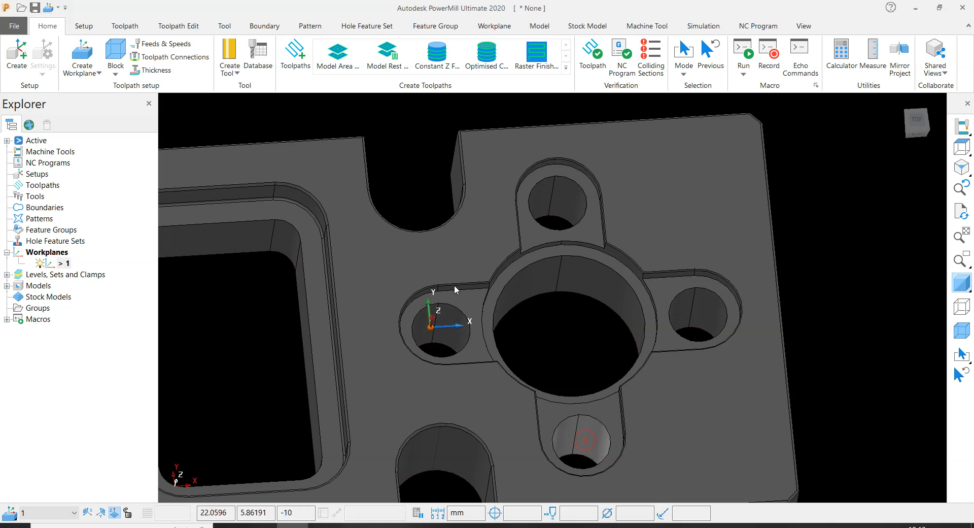
{"action": "scroll", "coordinate": [759, 199], "scroll_direction": "down", "scroll_amount": 4}
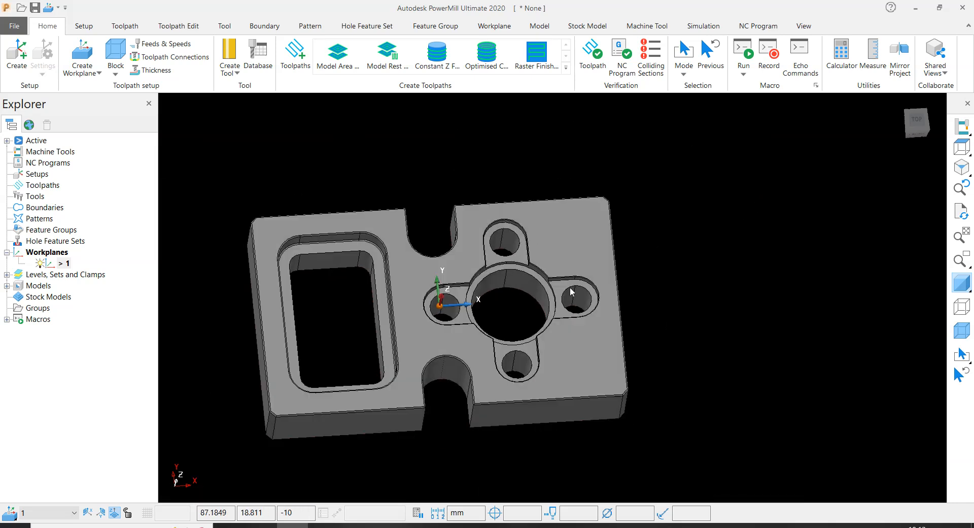
{"action": "middle_click_drag", "start_coordinate": [570, 287], "coordinate": [584, 300]}
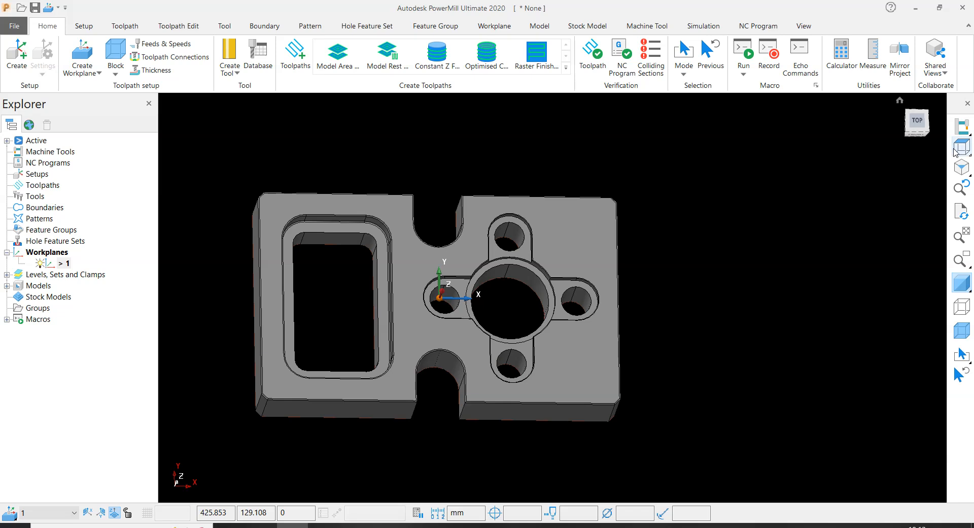
{"action": "left_click", "coordinate": [918, 121]}
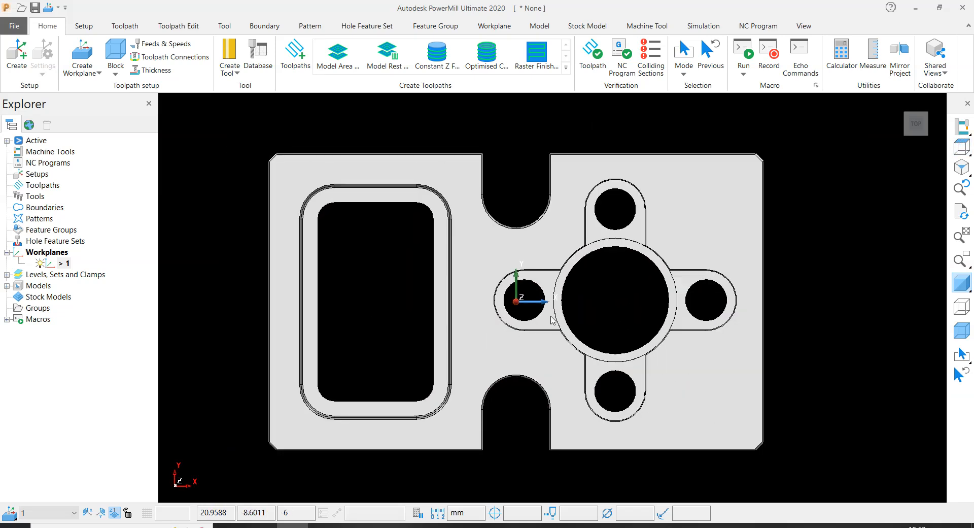
{"action": "middle_click_drag", "start_coordinate": [571, 312], "coordinate": [603, 256]}
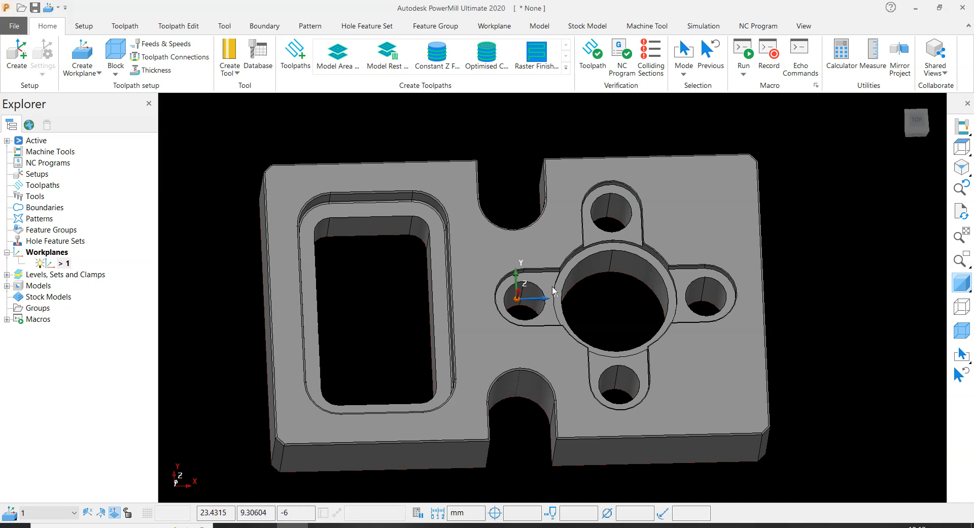
{"action": "scroll", "coordinate": [405, 202], "scroll_direction": "up", "scroll_amount": 2}
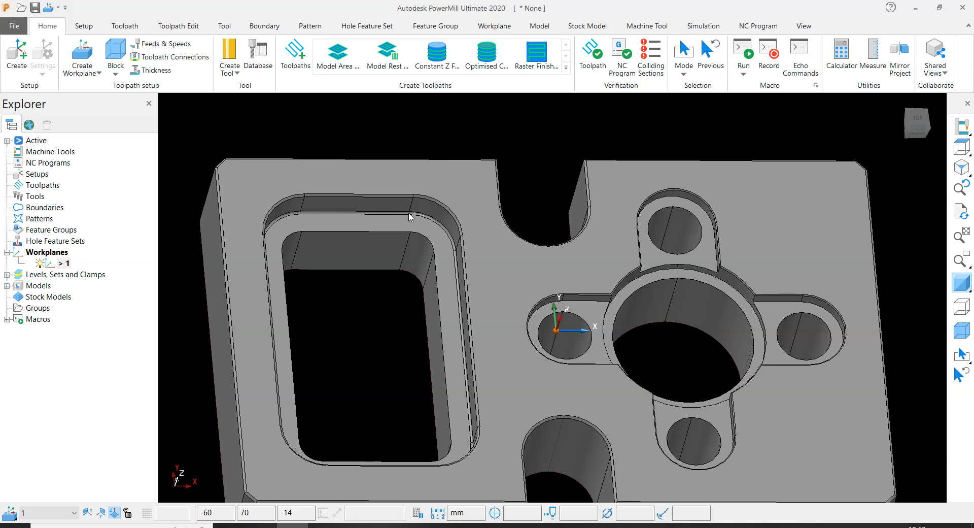
{"action": "scroll", "coordinate": [412, 225], "scroll_direction": "down", "scroll_amount": 2}
{"action": "scroll", "coordinate": [594, 219], "scroll_direction": "up", "scroll_amount": 4}
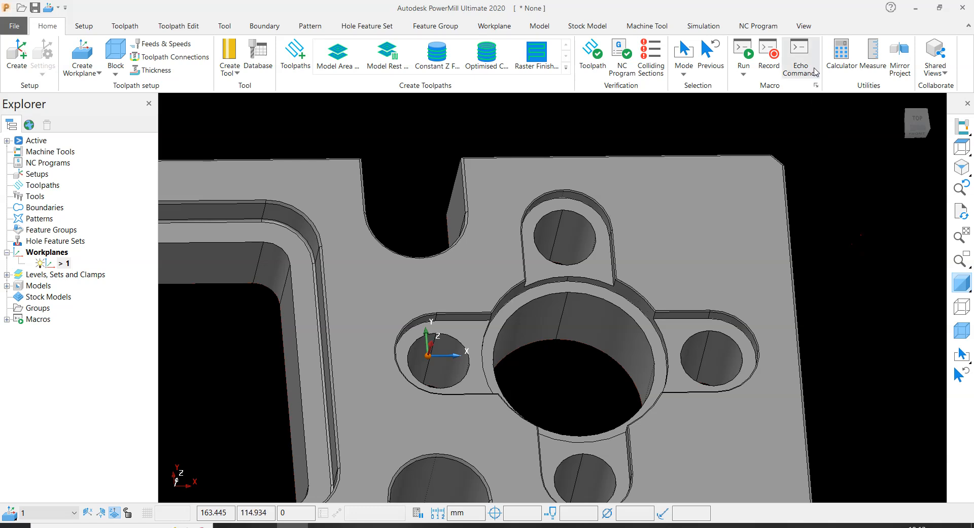
- Measure the diameter of the small hole in the +Y lobe beyond the central bore
{"action": "left_click", "coordinate": [867, 51]}
{"action": "left_click_drag", "start_coordinate": [609, 161], "coordinate": [269, 109]}
{"action": "left_click", "coordinate": [323, 165]}
{"action": "scroll", "coordinate": [571, 214], "scroll_direction": "up", "scroll_amount": 4}
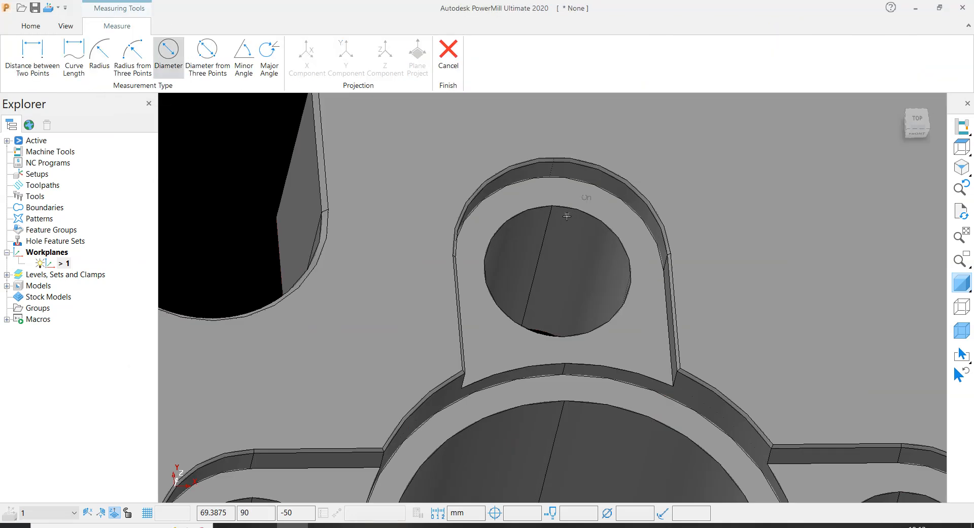
{"action": "left_click", "coordinate": [585, 213]}
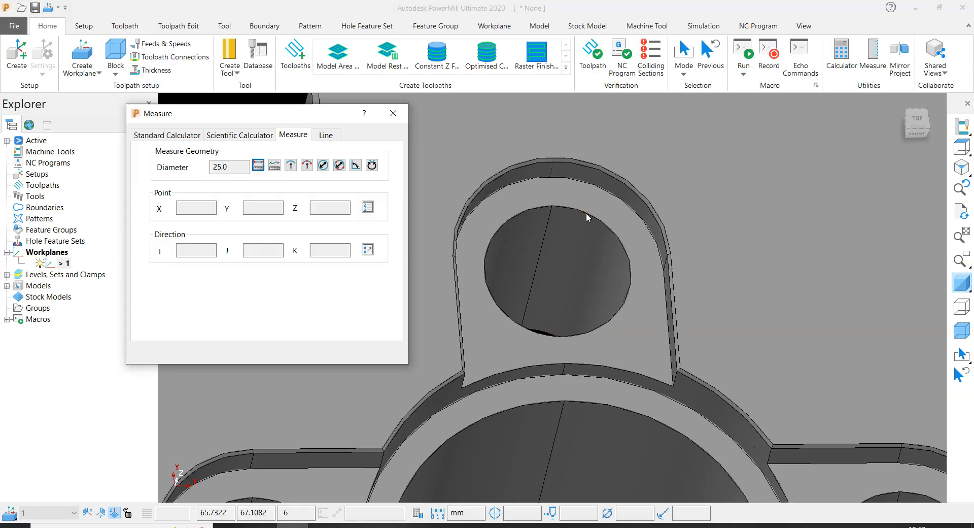
{"action": "double_click", "coordinate": [220, 167]}
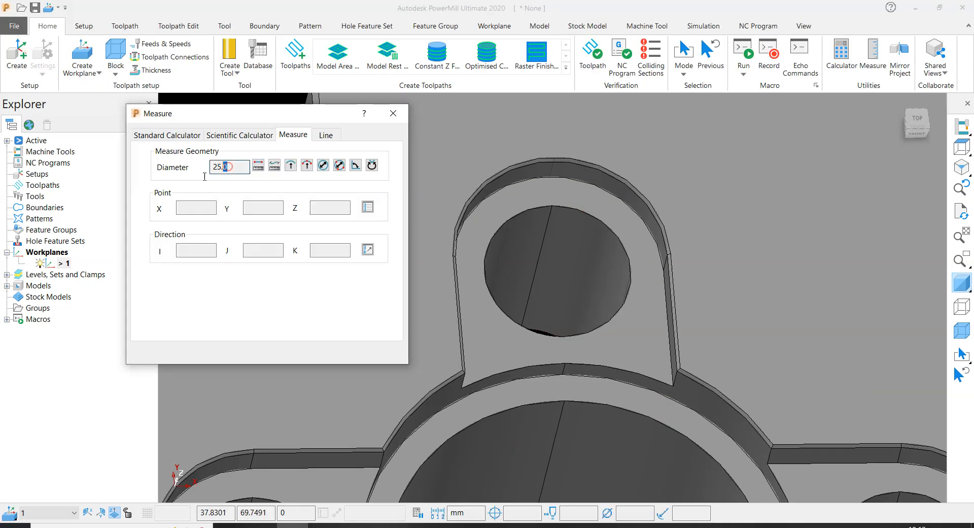
{"action": "left_click", "coordinate": [394, 114]}
- Look over the four lobe holes and measure the diameter of the large central bore at its upper edge
{"action": "scroll", "coordinate": [561, 319], "scroll_direction": "down", "scroll_amount": 5}
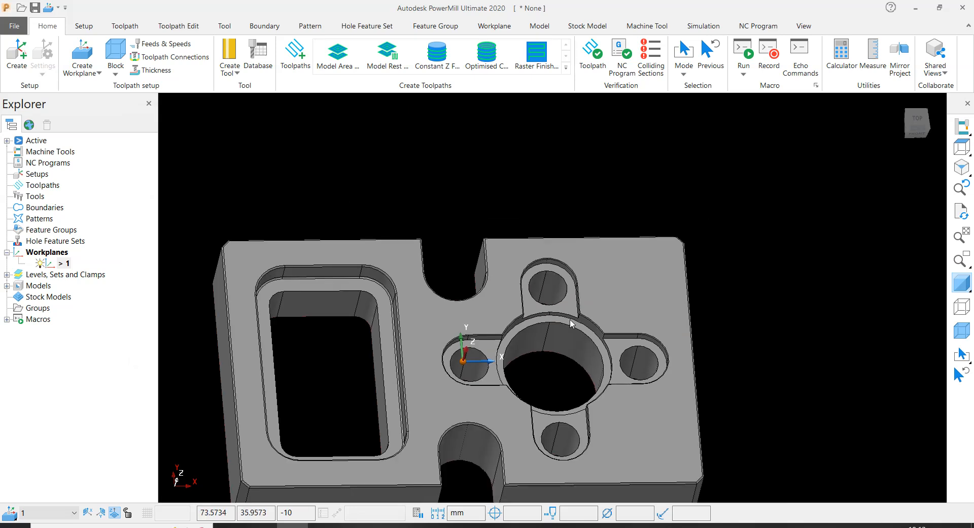
{"action": "scroll", "coordinate": [543, 286], "scroll_direction": "up", "scroll_amount": 2}
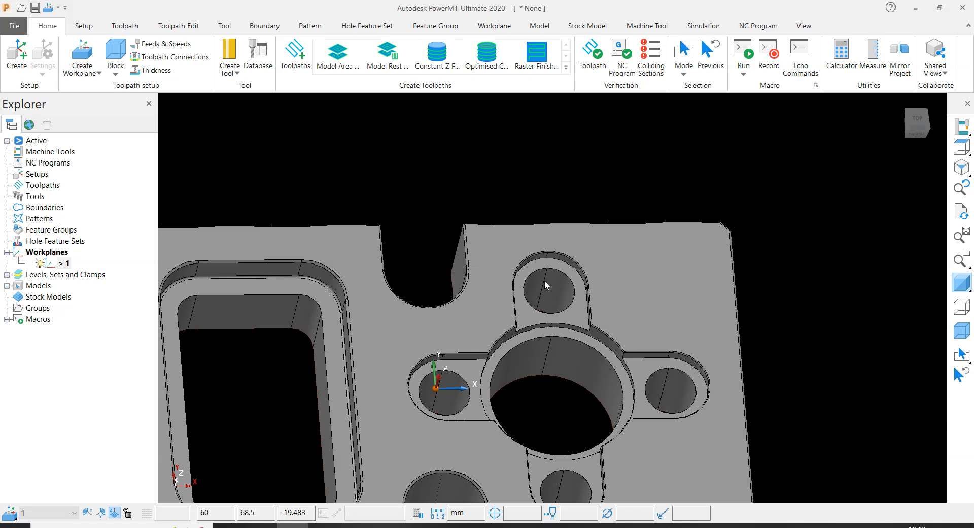
{"action": "scroll", "coordinate": [552, 277], "scroll_direction": "down", "scroll_amount": 2}
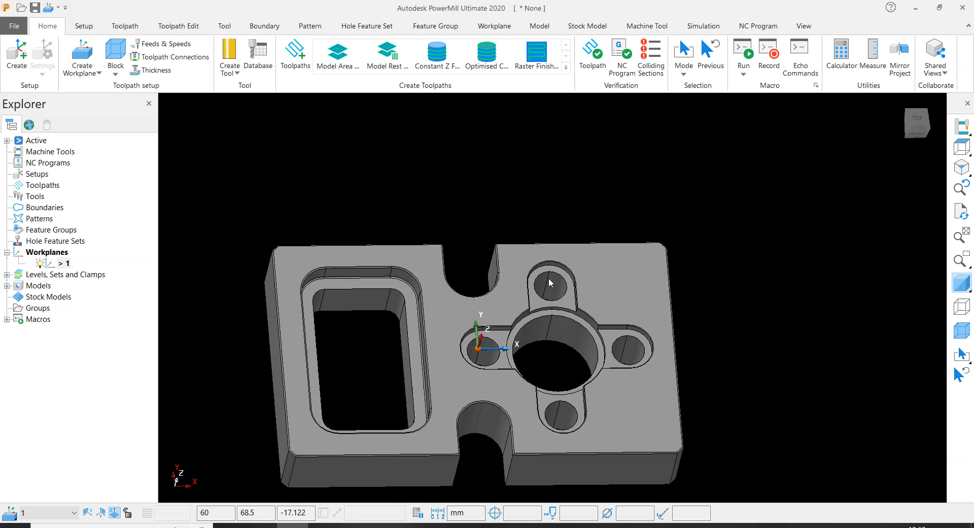
{"action": "scroll", "coordinate": [549, 278], "scroll_direction": "up", "scroll_amount": 2}
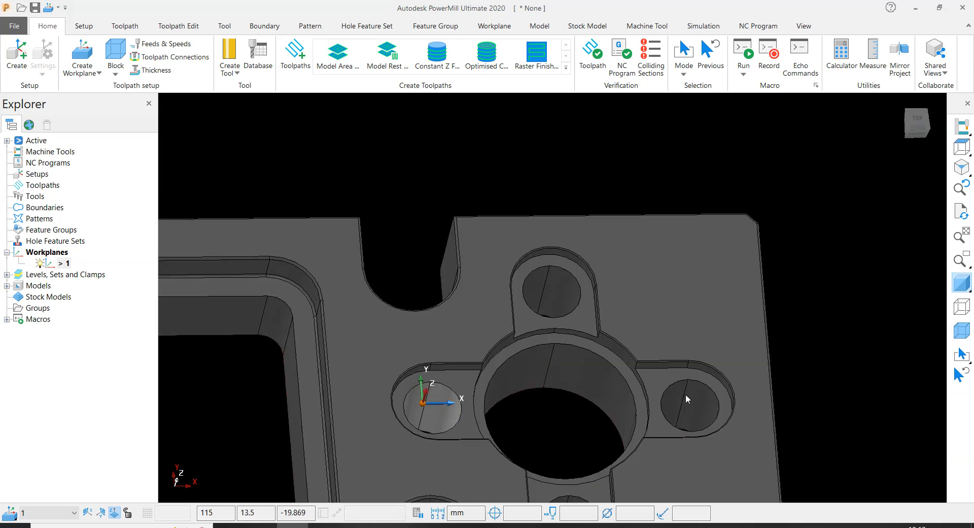
{"action": "scroll", "coordinate": [580, 404], "scroll_direction": "down", "scroll_amount": 3}
{"action": "scroll", "coordinate": [574, 431], "scroll_direction": "up", "scroll_amount": 3}
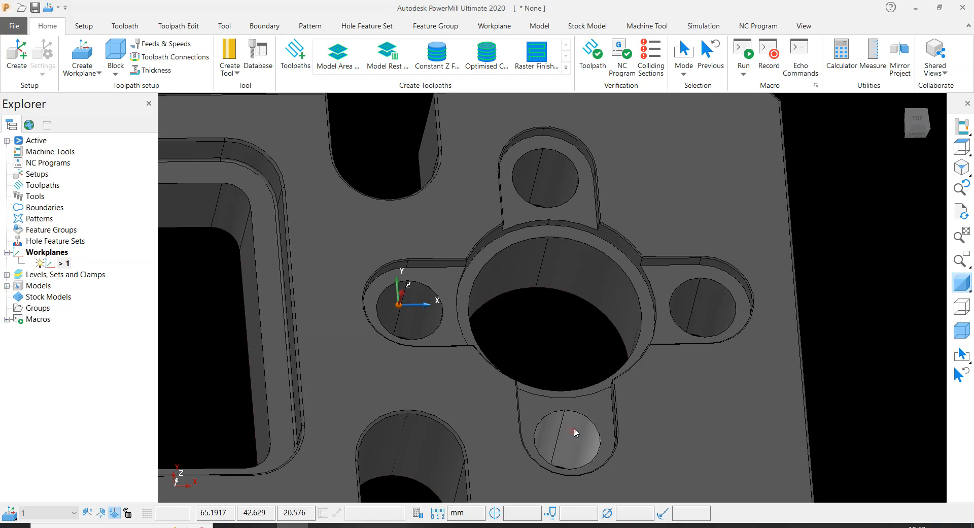
{"action": "scroll", "coordinate": [575, 423], "scroll_direction": "down", "scroll_amount": 3}
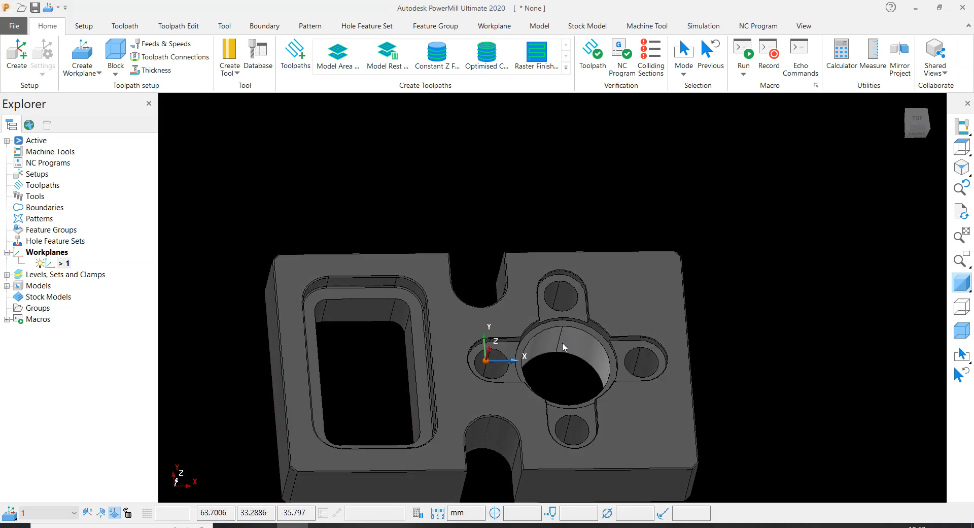
{"action": "scroll", "coordinate": [559, 330], "scroll_direction": "up", "scroll_amount": 3}
{"action": "left_click", "coordinate": [872, 74]}
{"action": "left_click", "coordinate": [323, 167]}
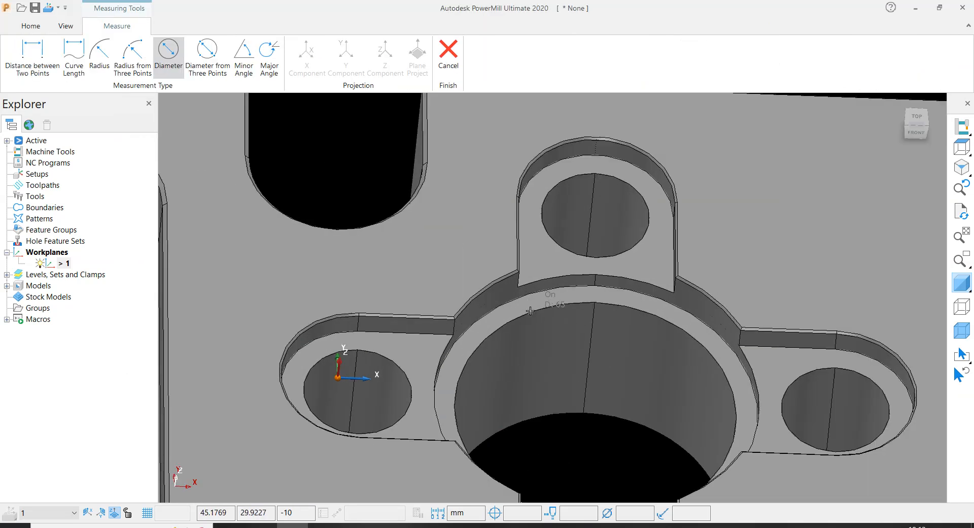
{"action": "left_click", "coordinate": [530, 311]}
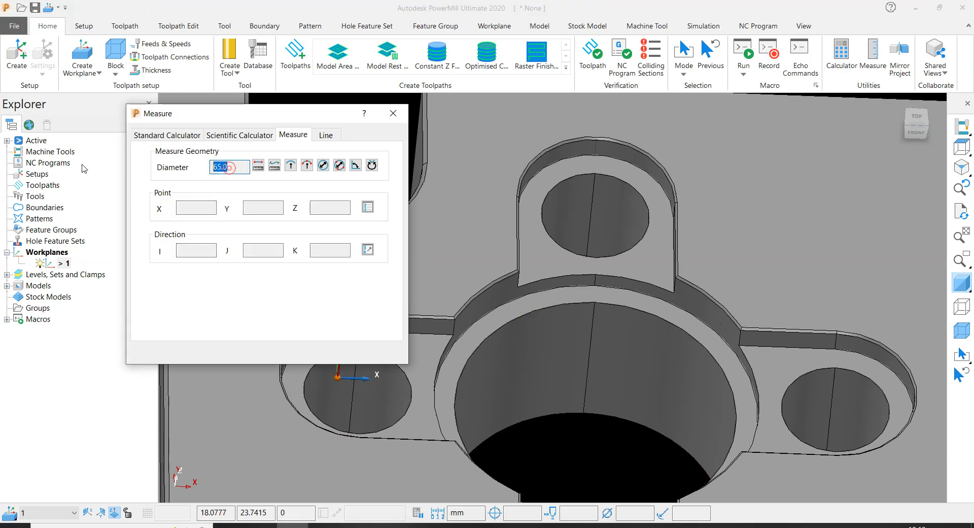
- Switch to Windows Calculator, subtract 21 from 65 and divide the difference by 2
{"action": "left_click", "coordinate": [152, 526]}
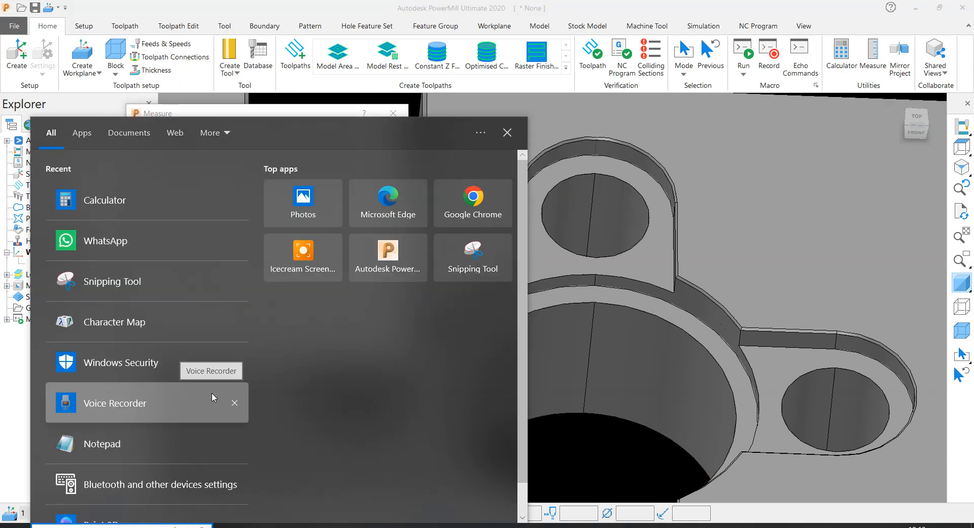
{"action": "type", "text": "cal"}
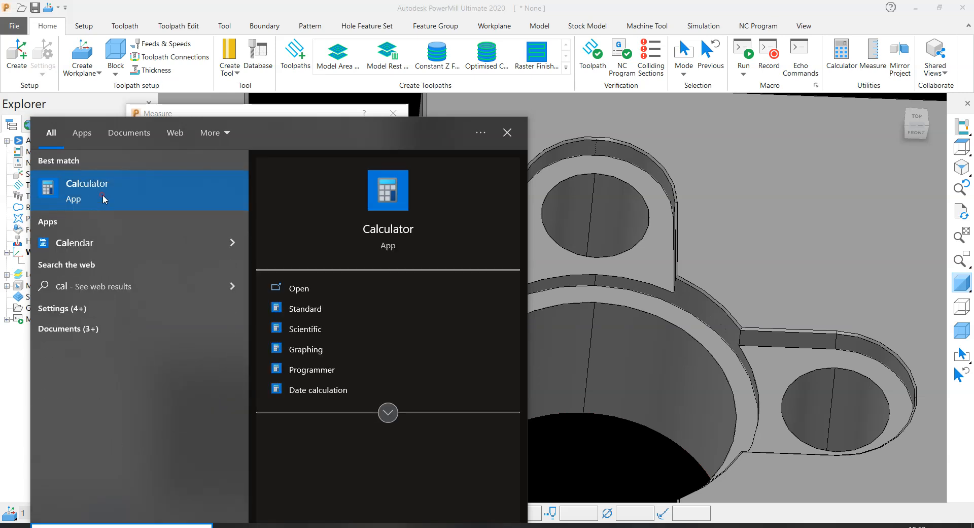
{"action": "left_click", "coordinate": [103, 195]}
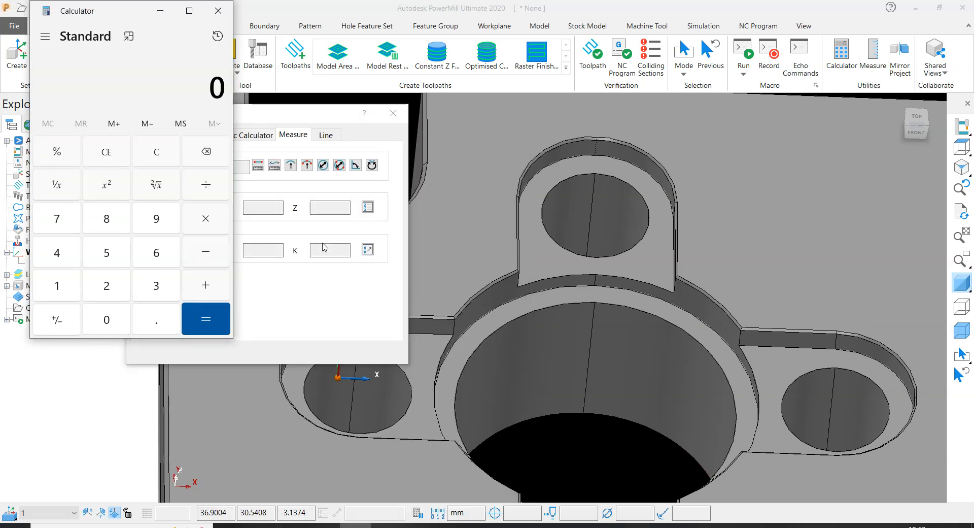
{"action": "type", "text": "65"}
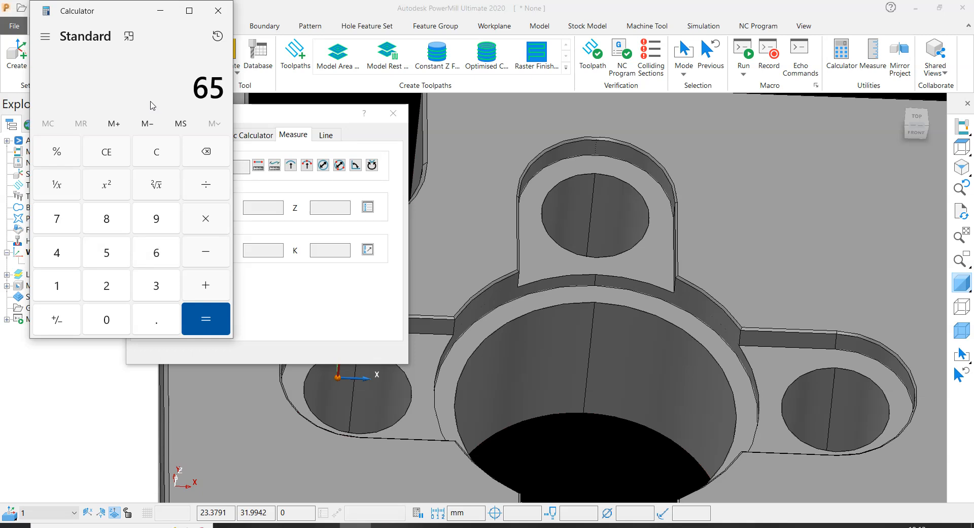
{"action": "type", "text": " - 21"}
{"action": "key", "text": "Return"}
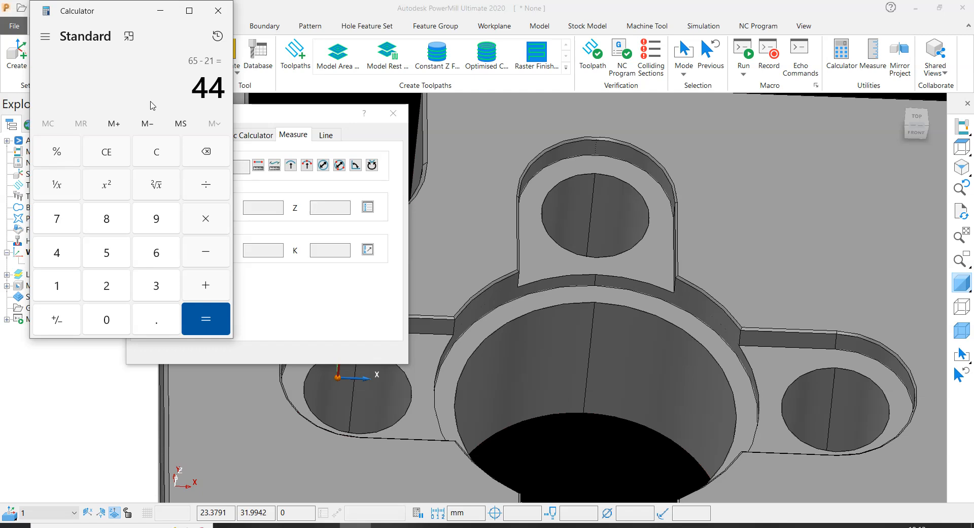
{"action": "type", "text": "2"}
{"action": "key", "text": "Return"}
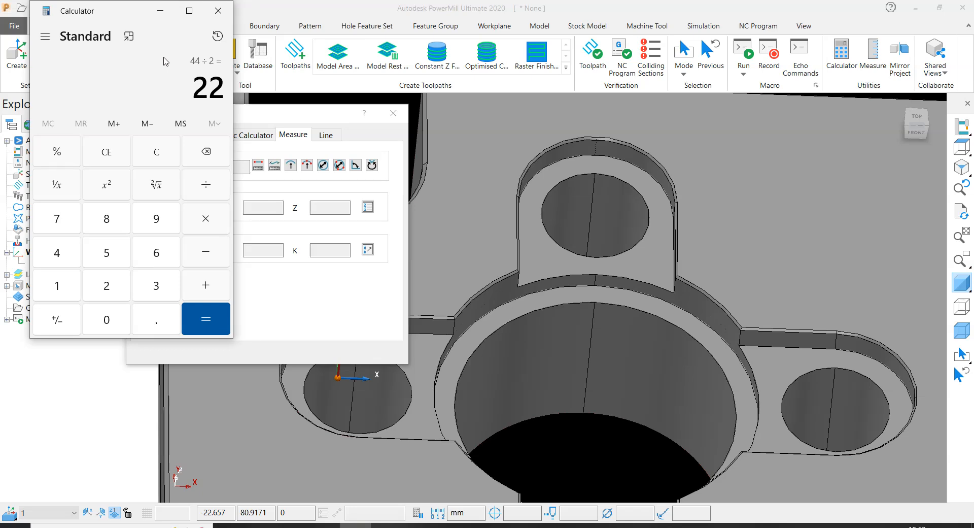
- Clear the calculation, recheck the bore measurement in PowerMill, and return to Calculator to compute 65 minus 21 again
{"action": "key", "text": "Escape"}
{"action": "left_click", "coordinate": [571, 320]}
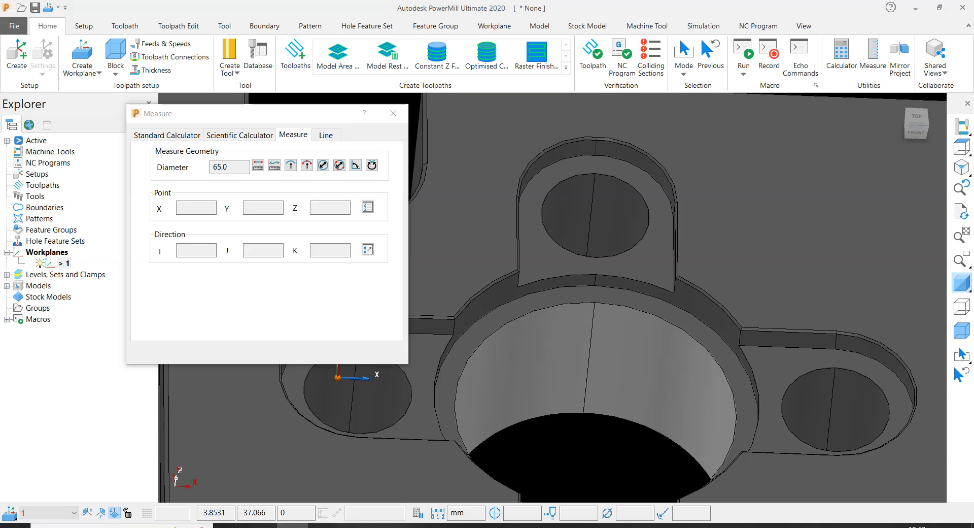
{"action": "left_click", "coordinate": [325, 526]}
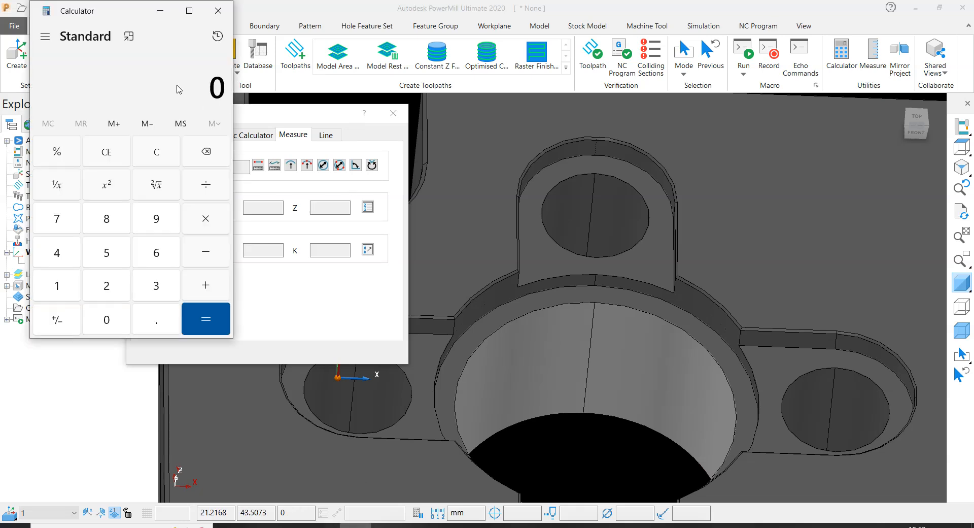
{"action": "left_click", "coordinate": [172, 77]}
{"action": "type", "text": "65 "}
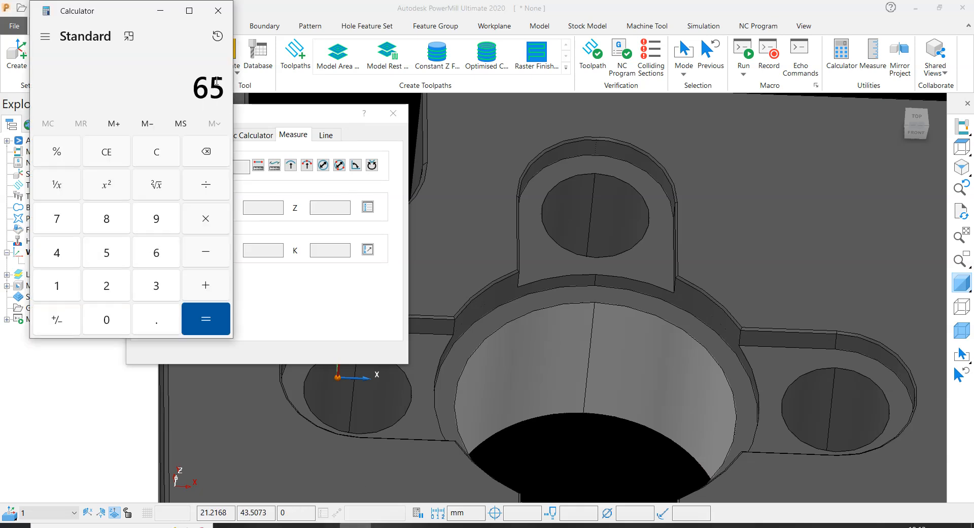
{"action": "type", "text": "- 21"}
{"action": "key", "text": "Return"}
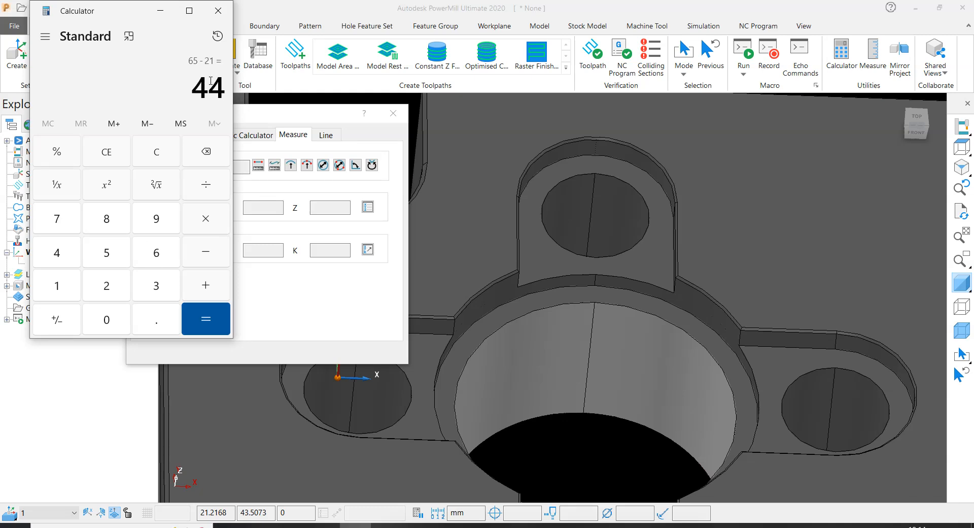
- Divide the calculated difference by 2 in Calculator, then close it and return to PowerMill
{"action": "type", "text": "/2"}
{"action": "key", "text": "Return"}
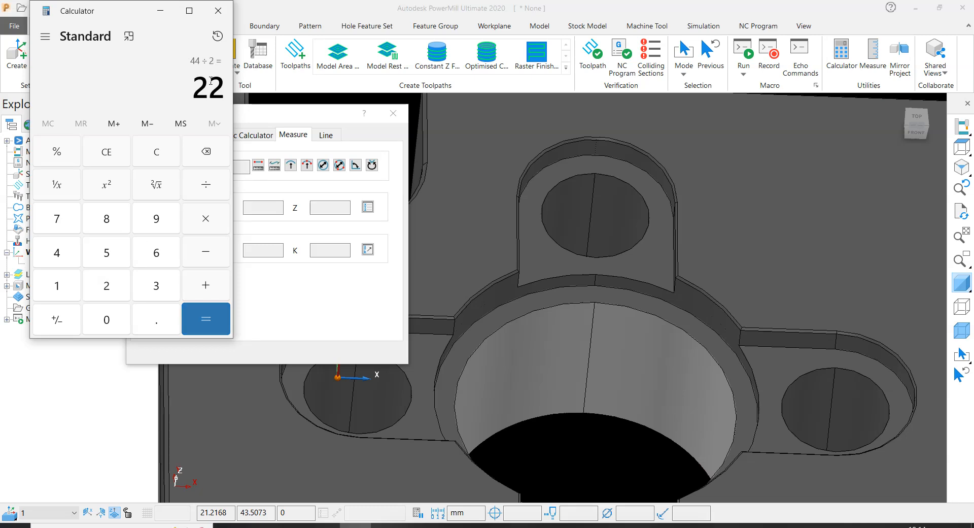
{"action": "left_click_drag", "start_coordinate": [192, 90], "coordinate": [227, 90]}
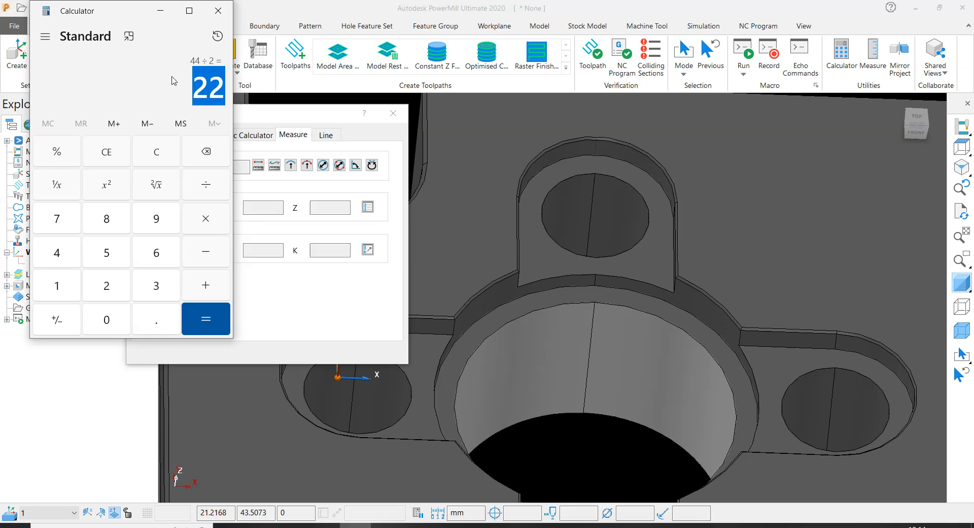
{"action": "left_click", "coordinate": [207, 86]}
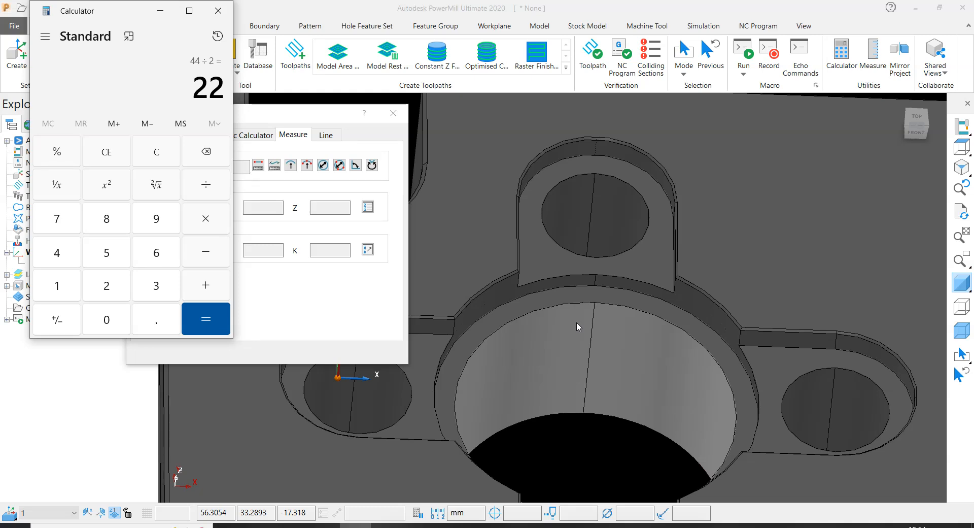
{"action": "left_click", "coordinate": [217, 11]}
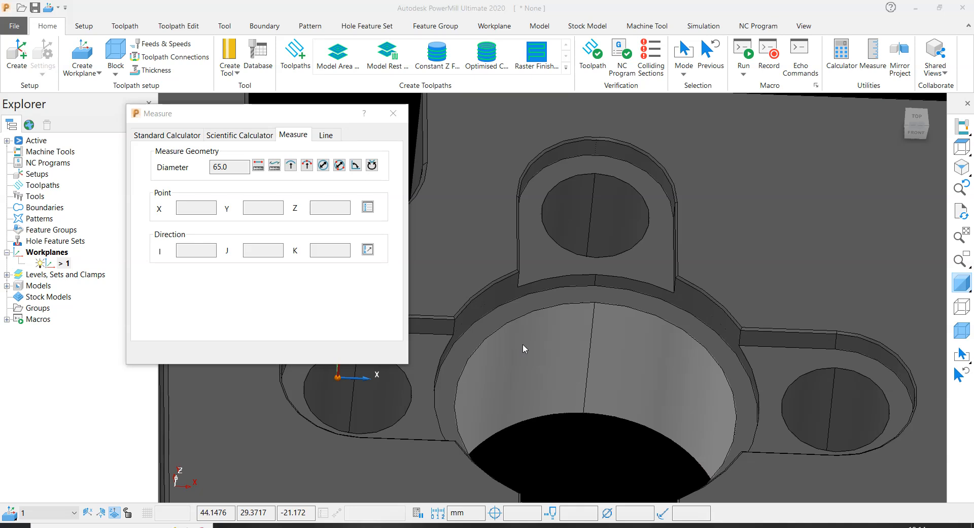
- Measure the radius of the rounded pocket end around the +Y lobe hole and close the measuring dialog
{"action": "scroll", "coordinate": [522, 343], "scroll_direction": "down", "scroll_amount": 1}
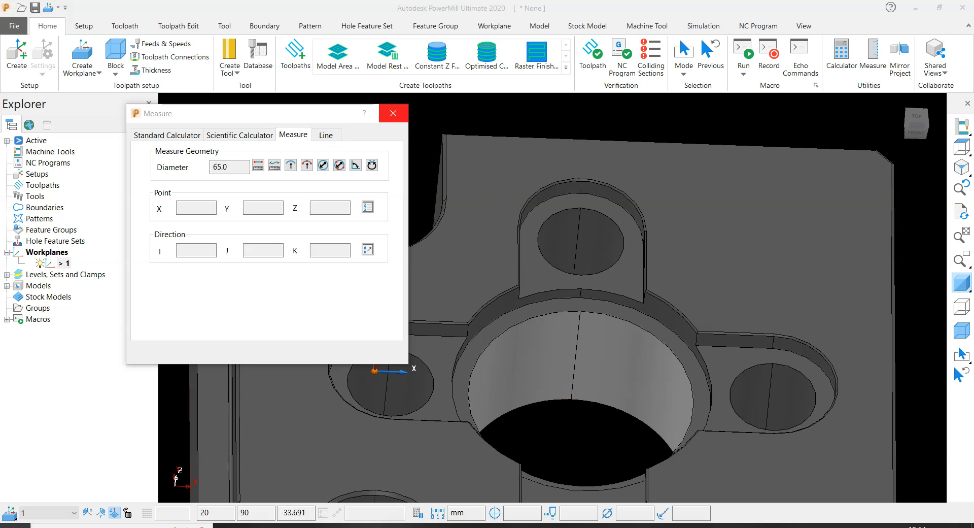
{"action": "left_click_drag", "start_coordinate": [275, 121], "coordinate": [169, 110]}
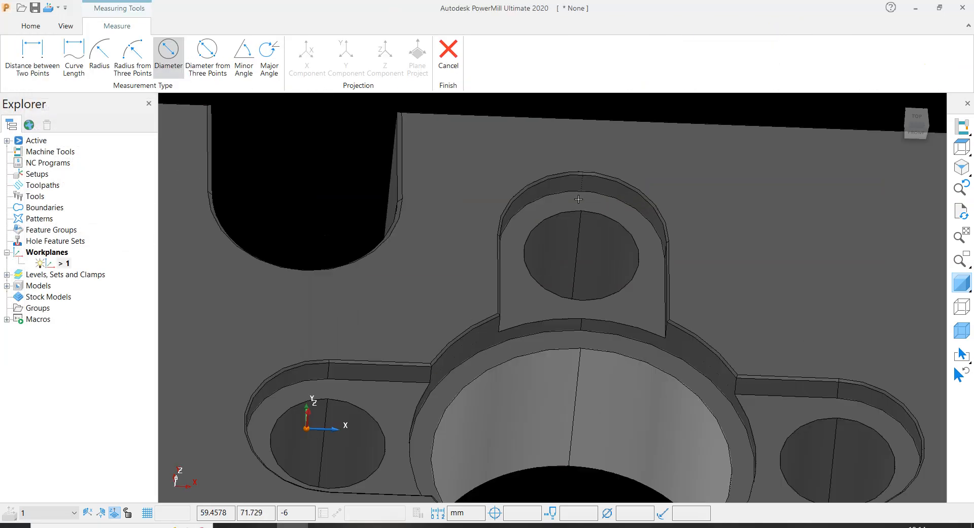
{"action": "scroll", "coordinate": [586, 183], "scroll_direction": "up", "scroll_amount": 5}
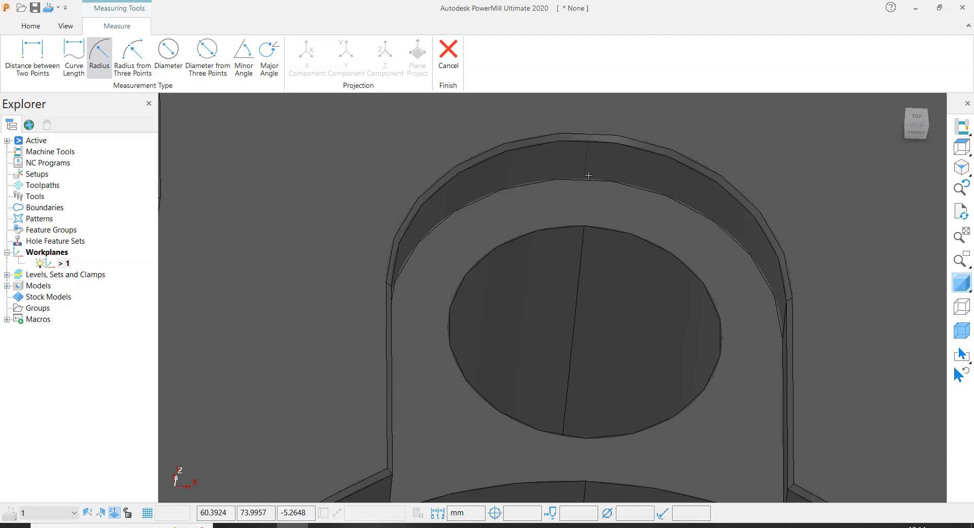
{"action": "left_click", "coordinate": [589, 177]}
{"action": "double_click", "coordinate": [128, 156]}
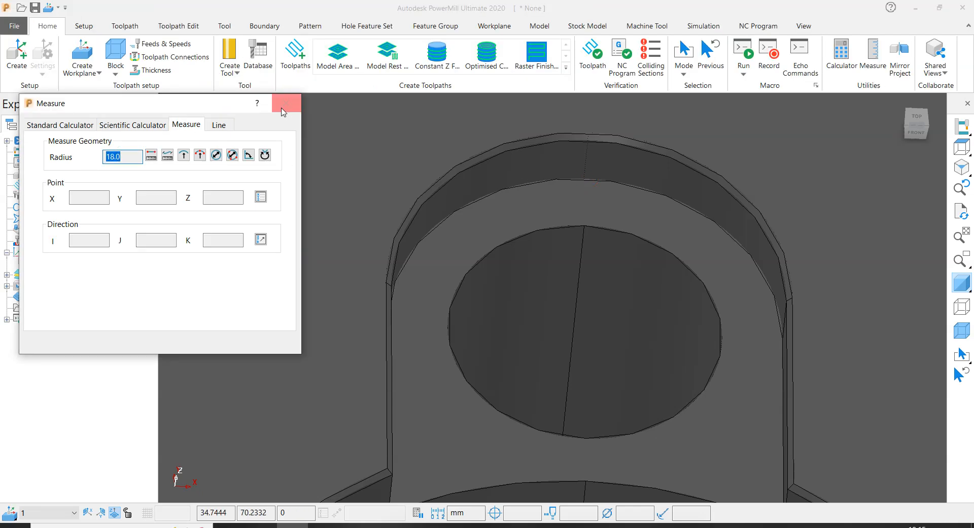
{"action": "left_click", "coordinate": [287, 103]}
- Examine the whole plate, the central bore and the four surrounding lobe holes from several angles
{"action": "scroll", "coordinate": [443, 257], "scroll_direction": "down", "scroll_amount": 5}
{"action": "scroll", "coordinate": [443, 256], "scroll_direction": "down", "scroll_amount": 4}
{"action": "left_click", "coordinate": [600, 190]}
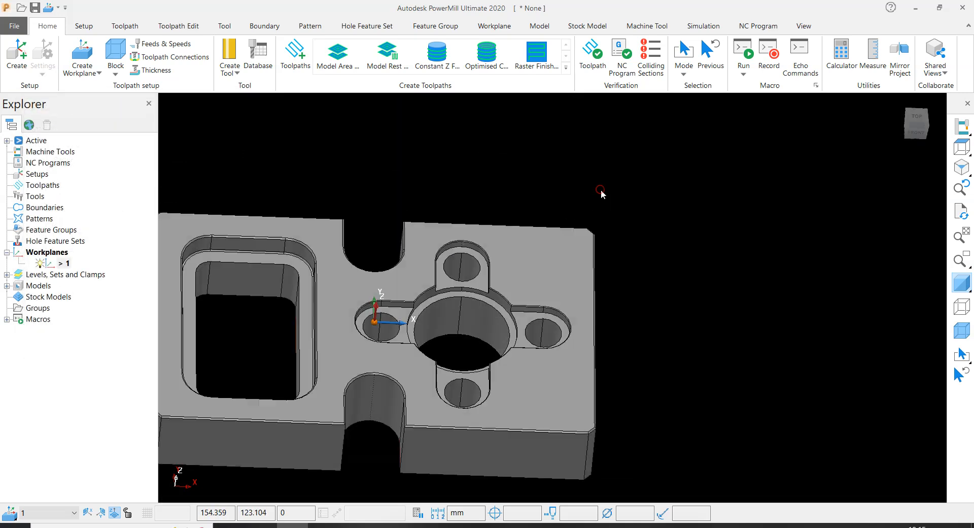
{"action": "middle_click_drag", "start_coordinate": [443, 326], "coordinate": [463, 346]}
{"action": "scroll", "coordinate": [451, 318], "scroll_direction": "up", "scroll_amount": 2}
{"action": "scroll", "coordinate": [452, 318], "scroll_direction": "down", "scroll_amount": 2}
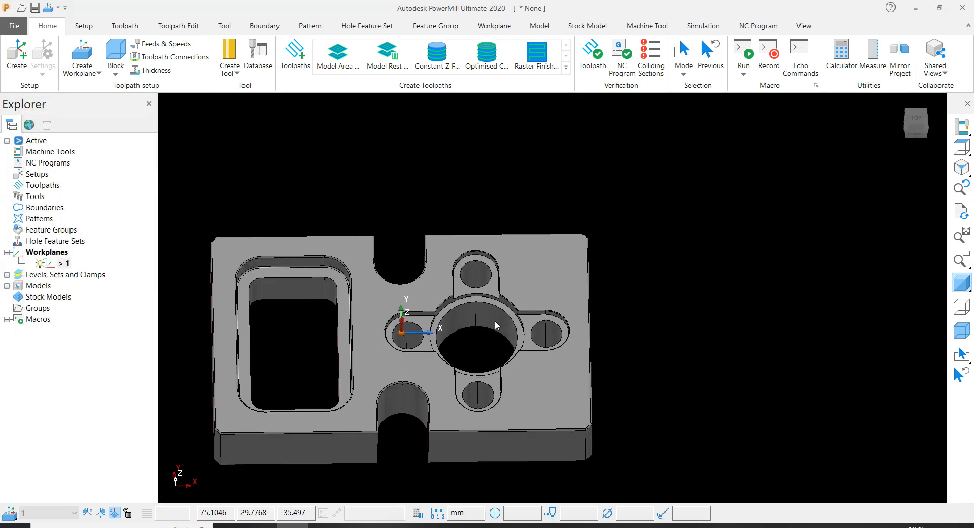
{"action": "scroll", "coordinate": [454, 319], "scroll_direction": "up", "scroll_amount": 5}
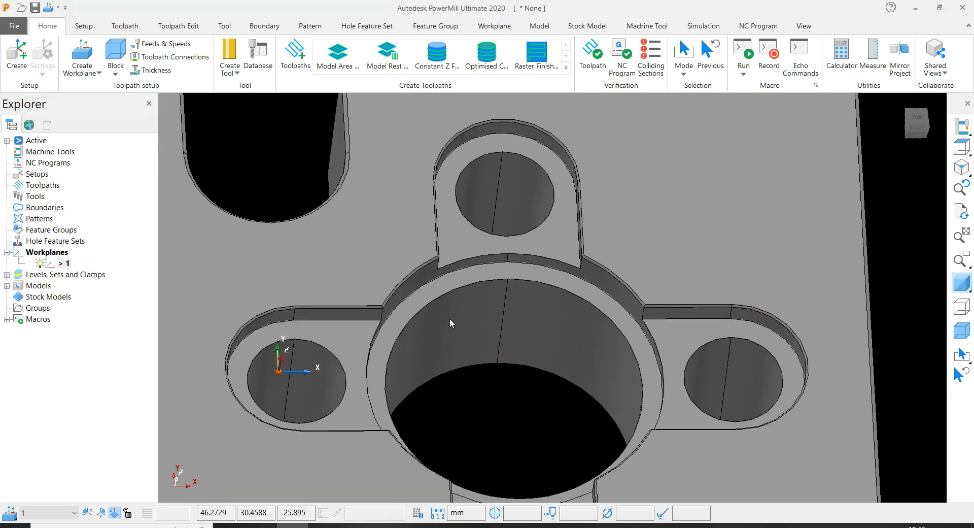
{"action": "scroll", "coordinate": [501, 353], "scroll_direction": "down", "scroll_amount": 4}
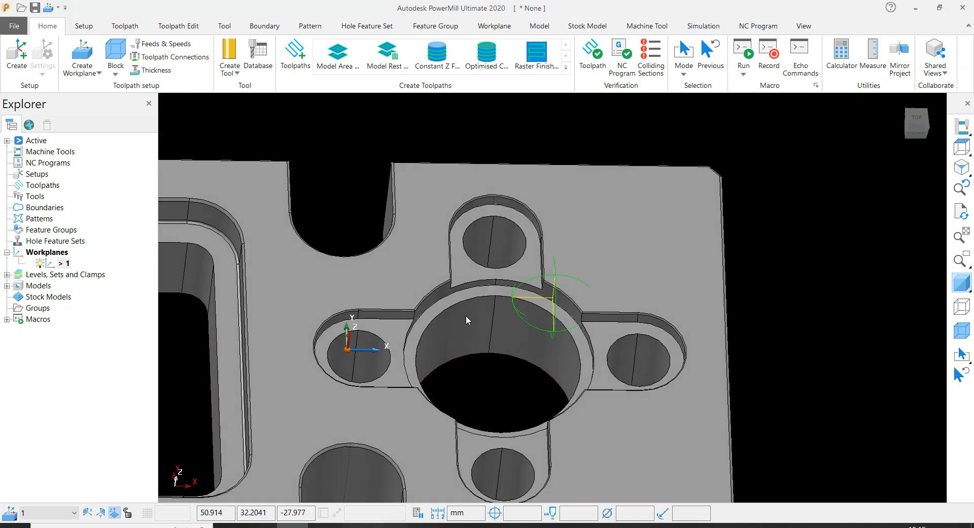
{"action": "scroll", "coordinate": [466, 316], "scroll_direction": "up", "scroll_amount": 3}
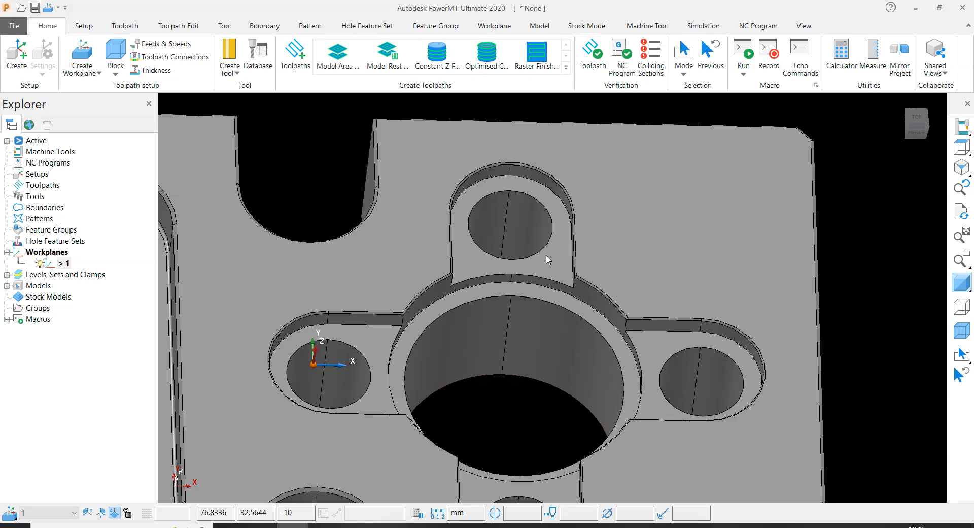
{"action": "scroll", "coordinate": [616, 332], "scroll_direction": "down", "scroll_amount": 4}
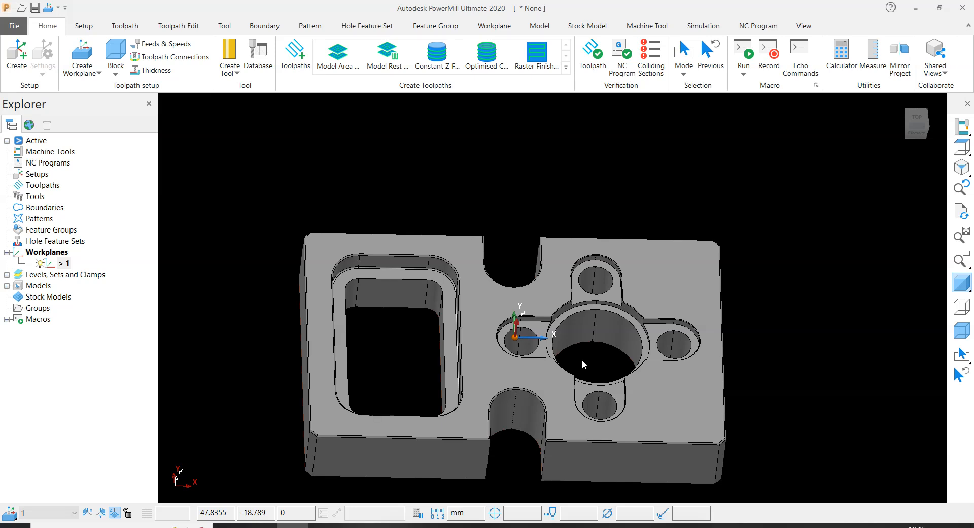
{"action": "middle_click_drag", "start_coordinate": [582, 359], "coordinate": [513, 277]}
{"action": "middle_click_drag", "start_coordinate": [434, 282], "coordinate": [487, 310]}
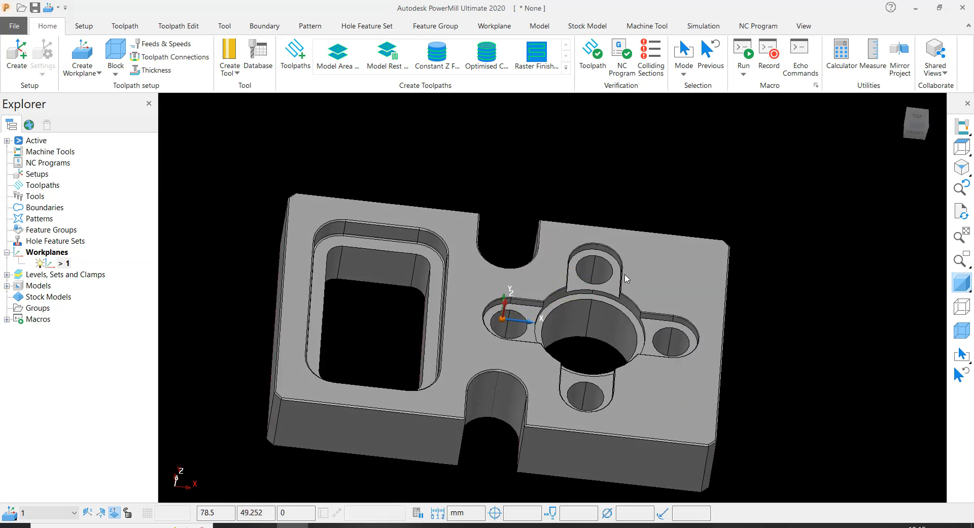
{"action": "scroll", "coordinate": [626, 280], "scroll_direction": "up", "scroll_amount": 3}
{"action": "scroll", "coordinate": [685, 363], "scroll_direction": "down", "scroll_amount": 4}
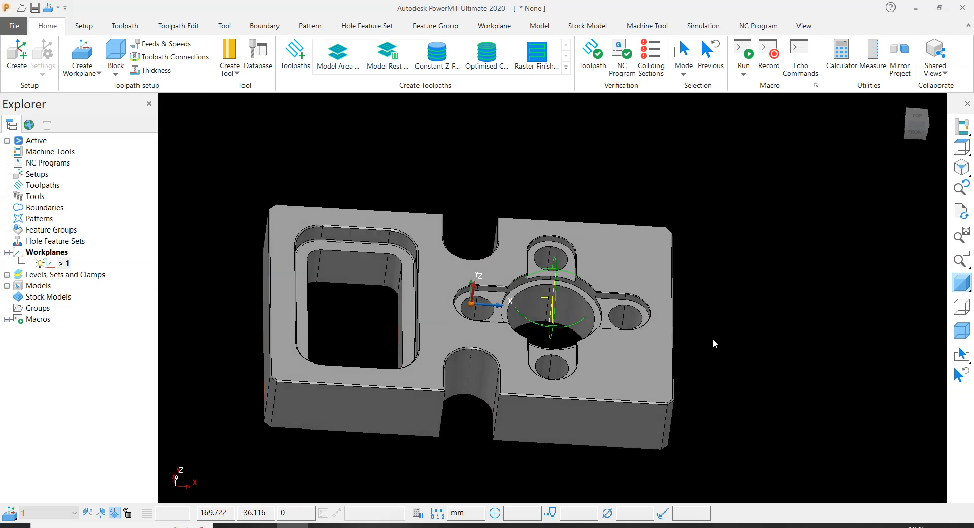
- Select the walls of all four lobe holes and create a hole feature set from the model
{"action": "scroll", "coordinate": [540, 251], "scroll_direction": "up", "scroll_amount": 4}
{"action": "left_click", "coordinate": [423, 341], "text": "shift"}
{"action": "left_click", "coordinate": [681, 340], "text": "shift"}
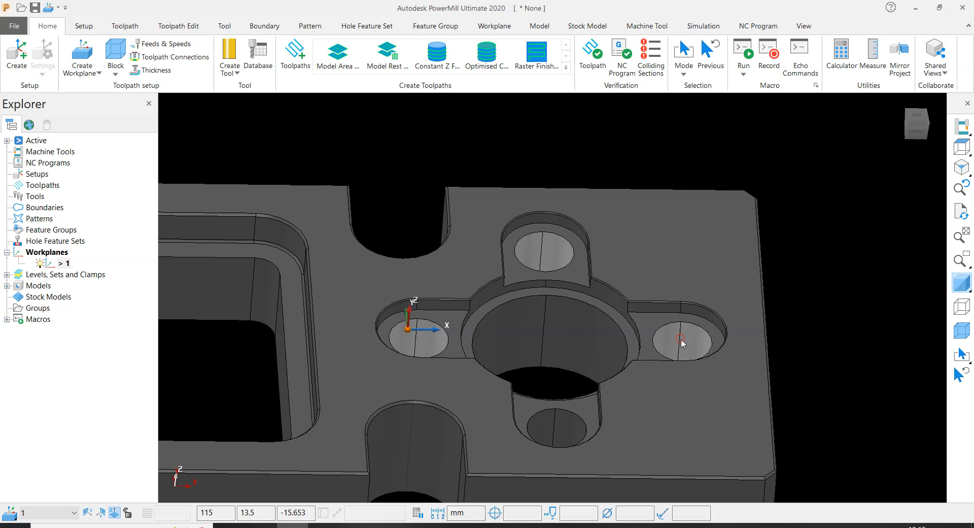
{"action": "left_click", "coordinate": [558, 427], "text": "shift"}
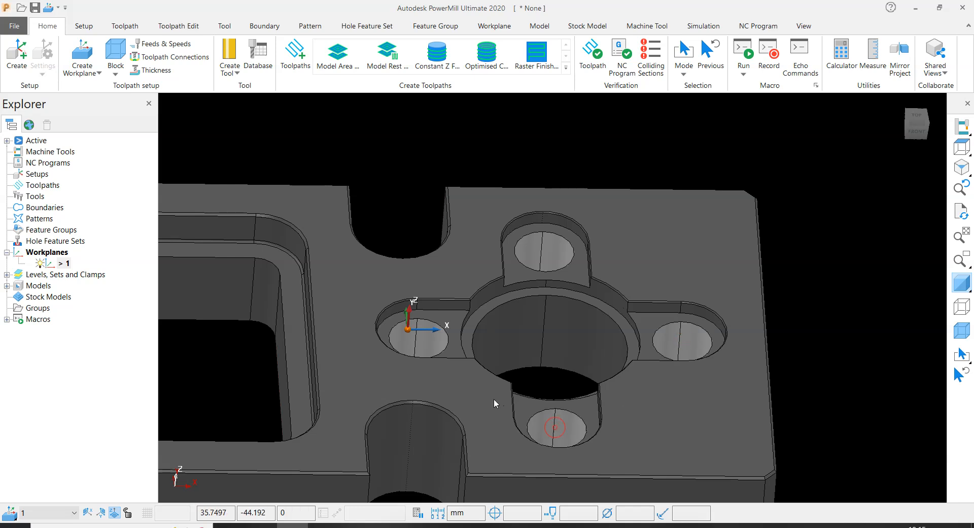
{"action": "right_click", "coordinate": [50, 244]}
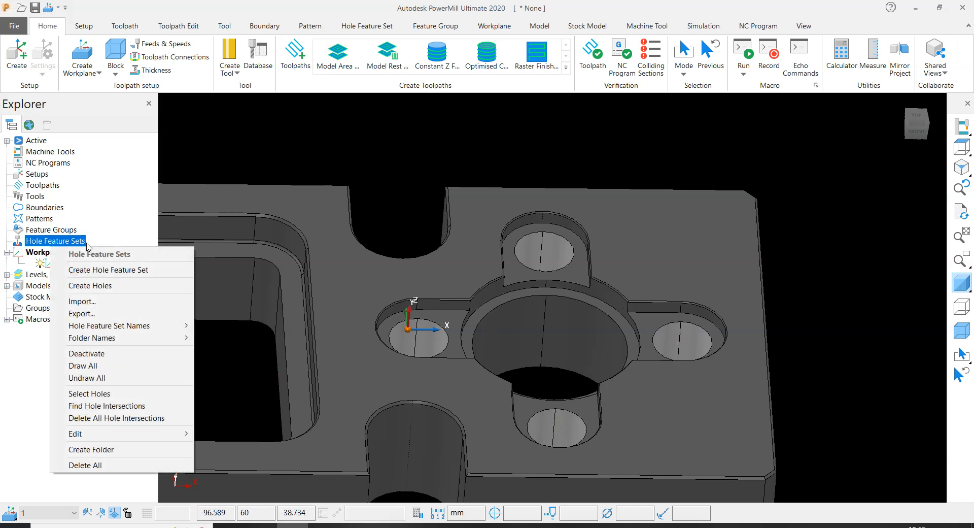
{"action": "left_click", "coordinate": [94, 285]}
{"action": "left_click", "coordinate": [79, 317]}
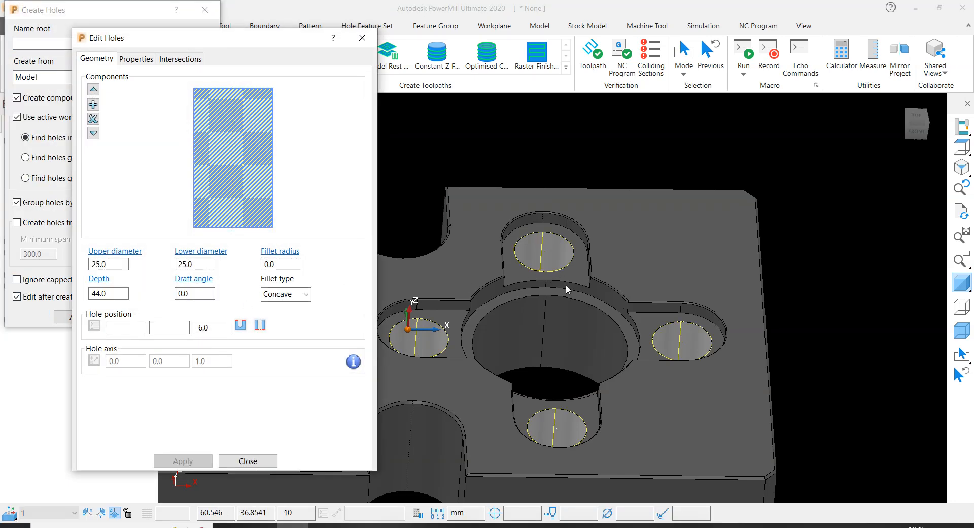
- Check the created holes' Z position against the lobe pocket floor, then close the hole editing and creation dialogs
{"action": "scroll", "coordinate": [601, 264], "scroll_direction": "down", "scroll_amount": 3}
{"action": "scroll", "coordinate": [601, 264], "scroll_direction": "up", "scroll_amount": 3}
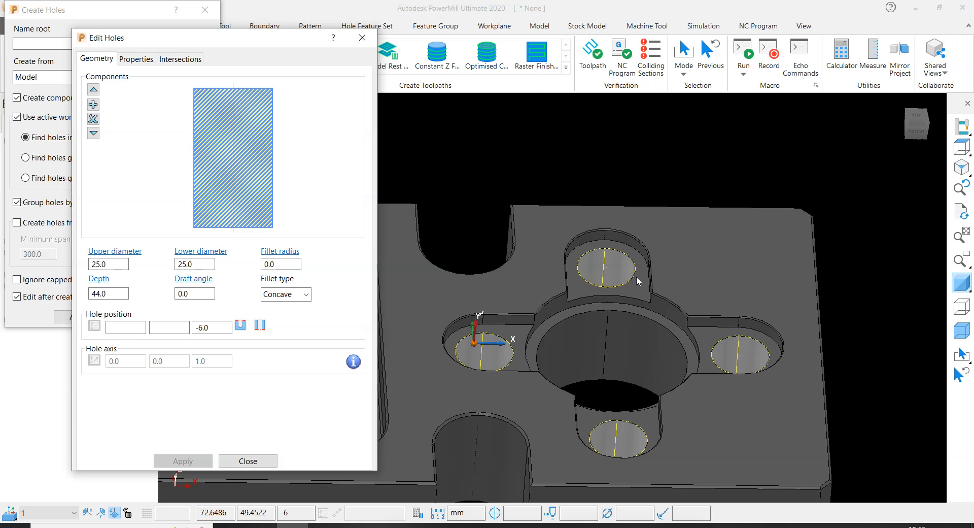
{"action": "double_click", "coordinate": [212, 327]}
{"action": "scroll", "coordinate": [639, 246], "scroll_direction": "up", "scroll_amount": 2}
{"action": "scroll", "coordinate": [649, 228], "scroll_direction": "up", "scroll_amount": 3}
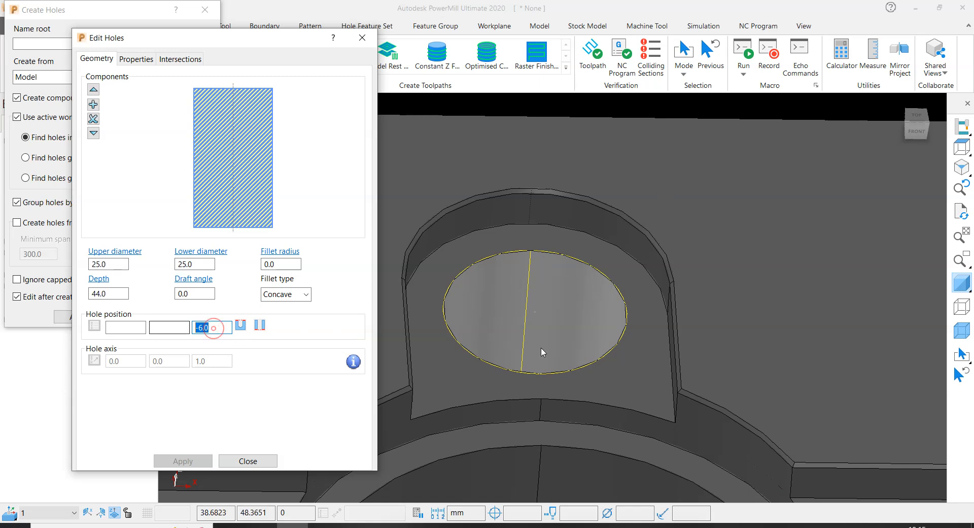
{"action": "scroll", "coordinate": [648, 287], "scroll_direction": "down", "scroll_amount": 3}
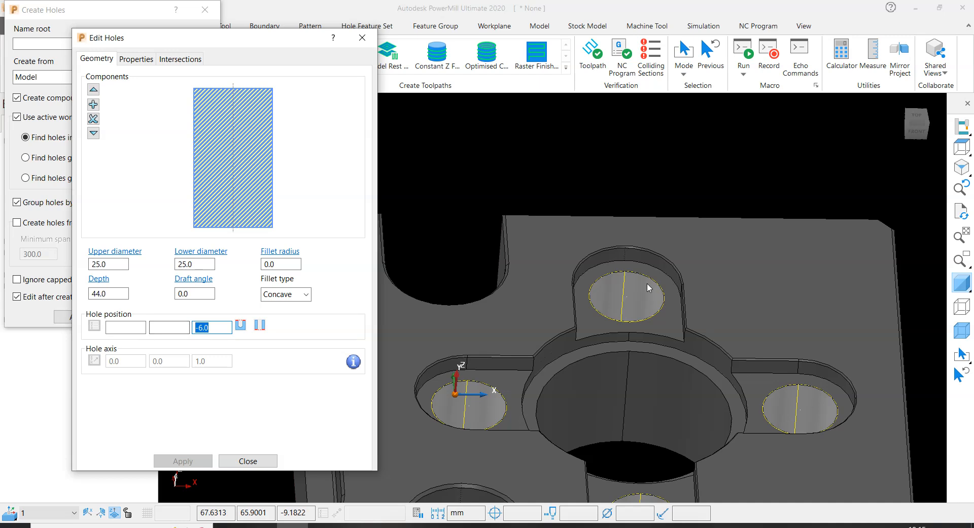
{"action": "left_click", "coordinate": [261, 463]}
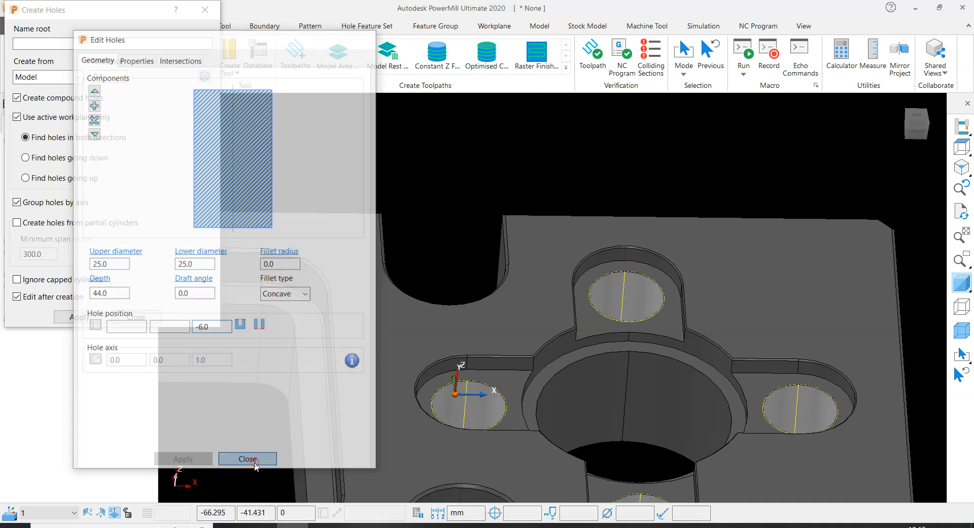
{"action": "left_click", "coordinate": [123, 318]}
- Start a new toolpath with the Drilling strategy from the Drilling category
{"action": "scroll", "coordinate": [437, 229], "scroll_direction": "down", "scroll_amount": 5}
{"action": "middle_click_drag", "start_coordinate": [780, 270], "coordinate": [782, 272]}
{"action": "scroll", "coordinate": [787, 305], "scroll_direction": "up", "scroll_amount": 2}
{"action": "scroll", "coordinate": [527, 325], "scroll_direction": "down", "scroll_amount": 4}
{"action": "middle_click_drag", "start_coordinate": [538, 329], "coordinate": [534, 333]}
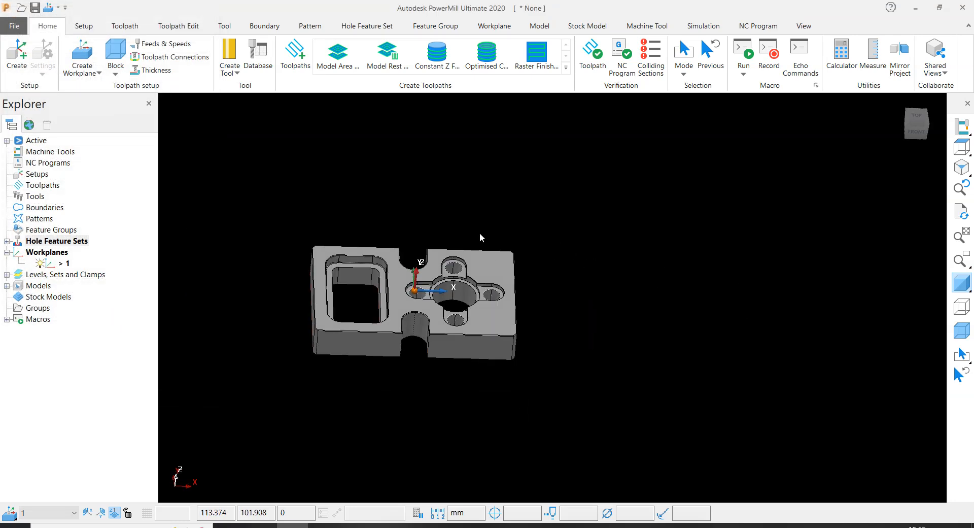
{"action": "scroll", "coordinate": [451, 260], "scroll_direction": "up", "scroll_amount": 3}
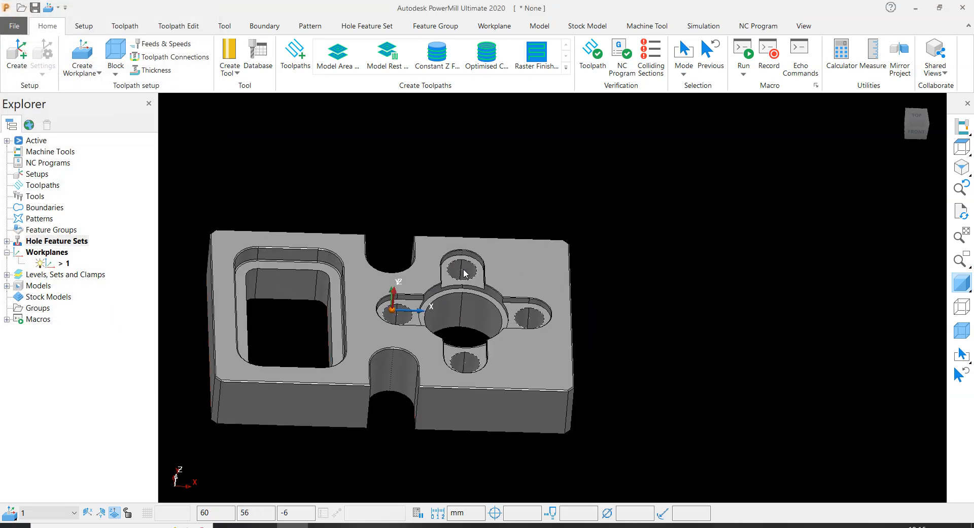
{"action": "left_click", "coordinate": [296, 55]}
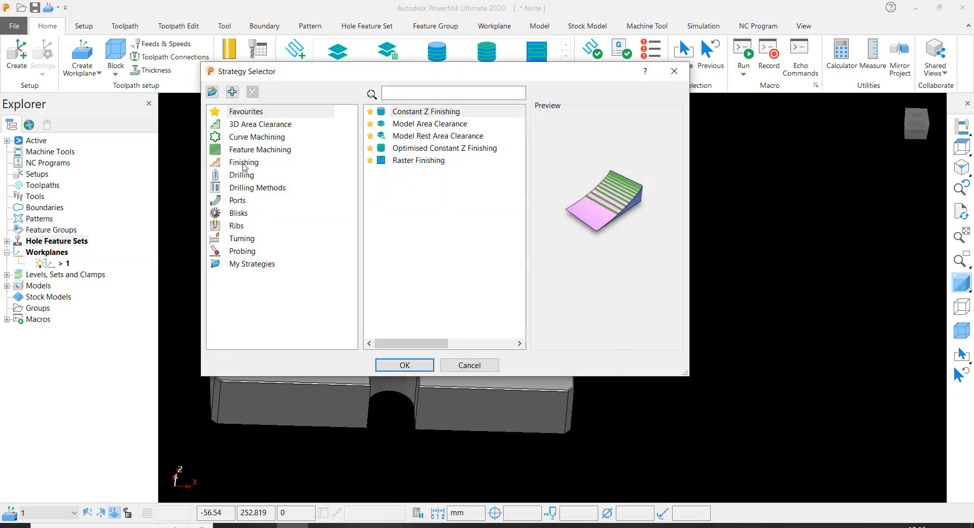
{"action": "left_click", "coordinate": [242, 175]}
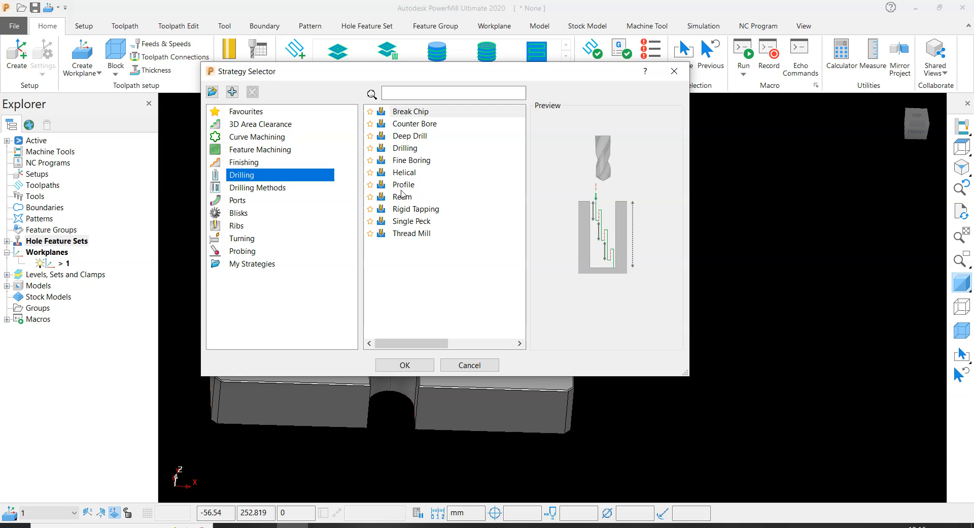
{"action": "double_click", "coordinate": [406, 148]}
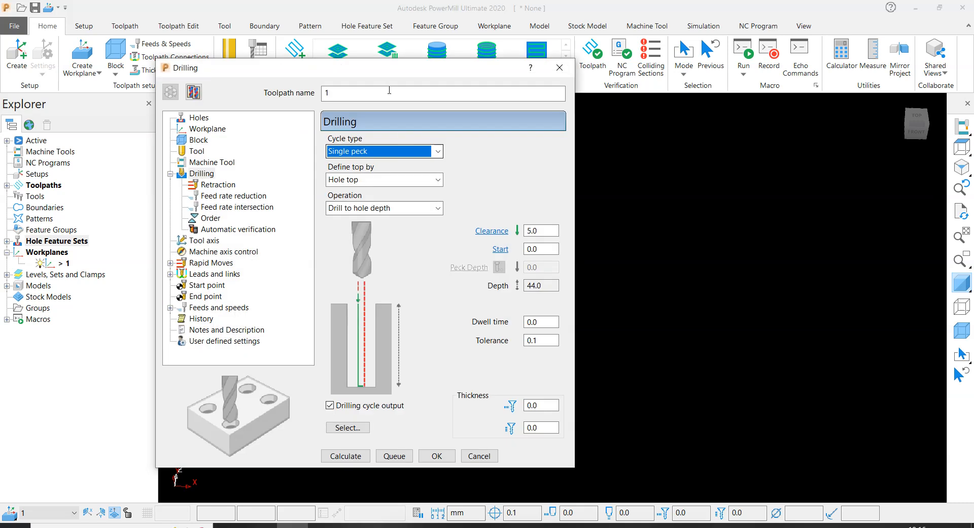
- Move the drilling dialog clear of the plate and name the toolpath 1_21U_DRILL
{"action": "left_click_drag", "start_coordinate": [396, 69], "coordinate": [694, 32]}
{"action": "scroll", "coordinate": [282, 160], "scroll_direction": "down", "scroll_amount": 2}
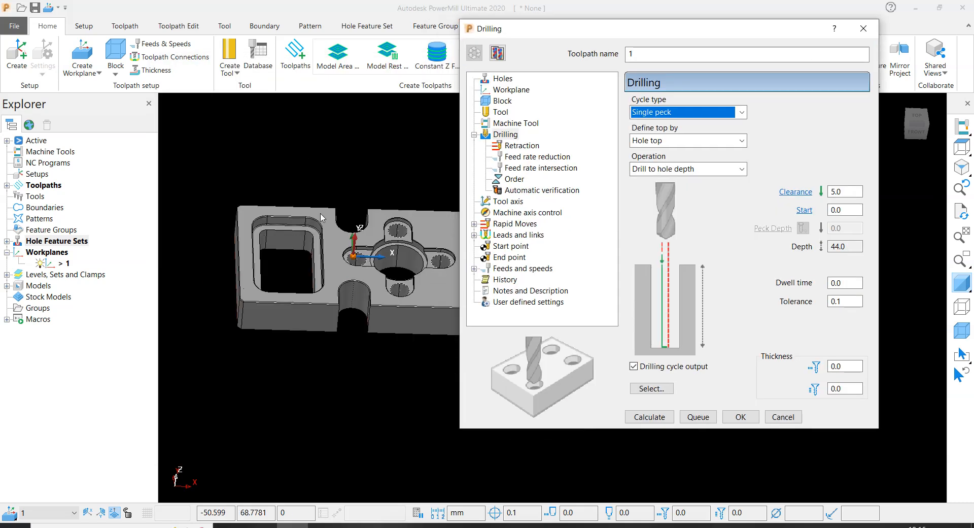
{"action": "left_click_drag", "start_coordinate": [626, 32], "coordinate": [671, 30]}
{"action": "scroll", "coordinate": [413, 168], "scroll_direction": "down", "scroll_amount": 4}
{"action": "scroll", "coordinate": [445, 202], "scroll_direction": "up", "scroll_amount": 5}
{"action": "left_click", "coordinate": [710, 48]}
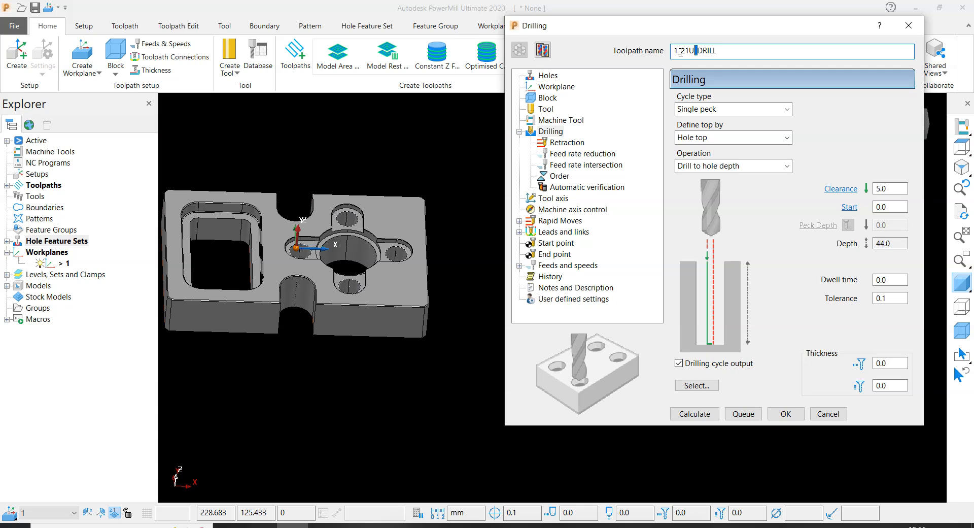
{"action": "left_click", "coordinate": [698, 51]}
{"action": "left_click_drag", "start_coordinate": [698, 30], "coordinate": [689, 30]}
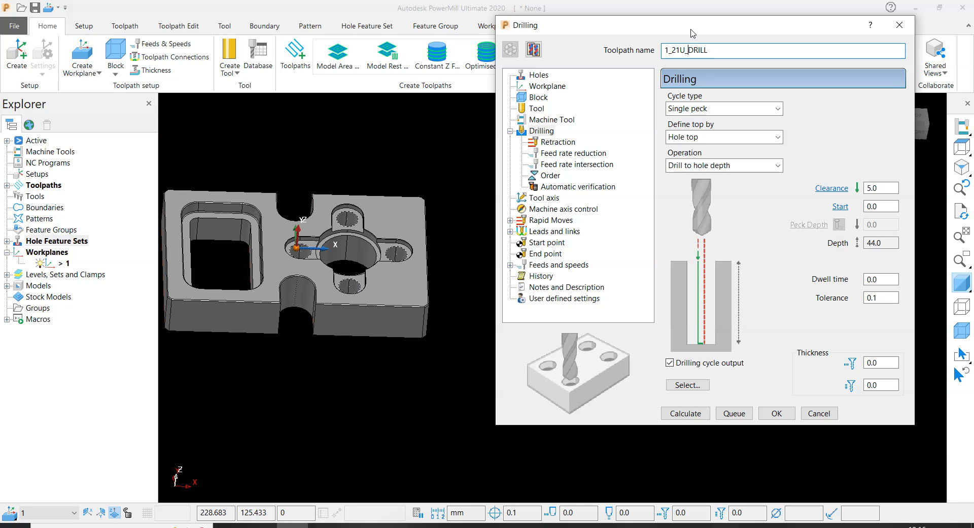
{"action": "left_click", "coordinate": [687, 51]}
{"action": "left_click", "coordinate": [726, 50]}
- Review the hole feature set, workplane and block limits assigned to the drilling toolpath
{"action": "left_click", "coordinate": [538, 75]}
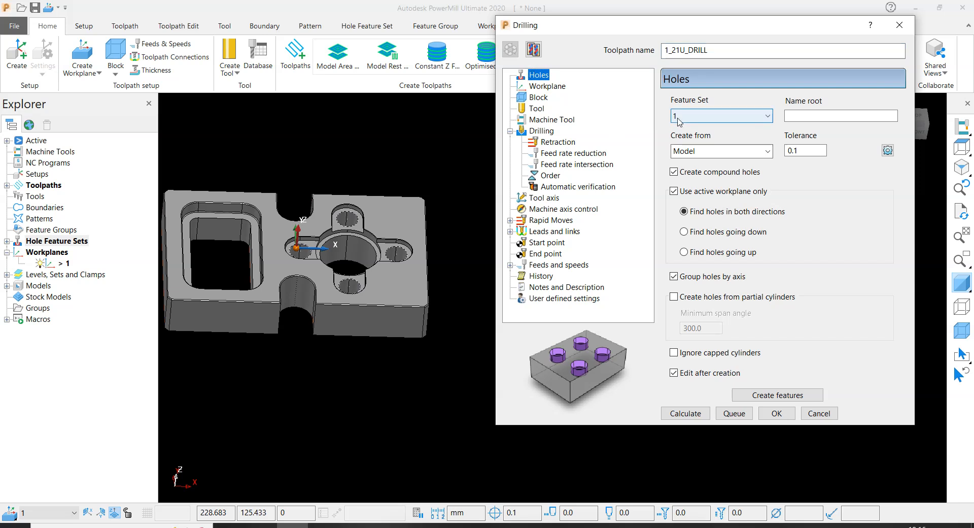
{"action": "left_click", "coordinate": [543, 87]}
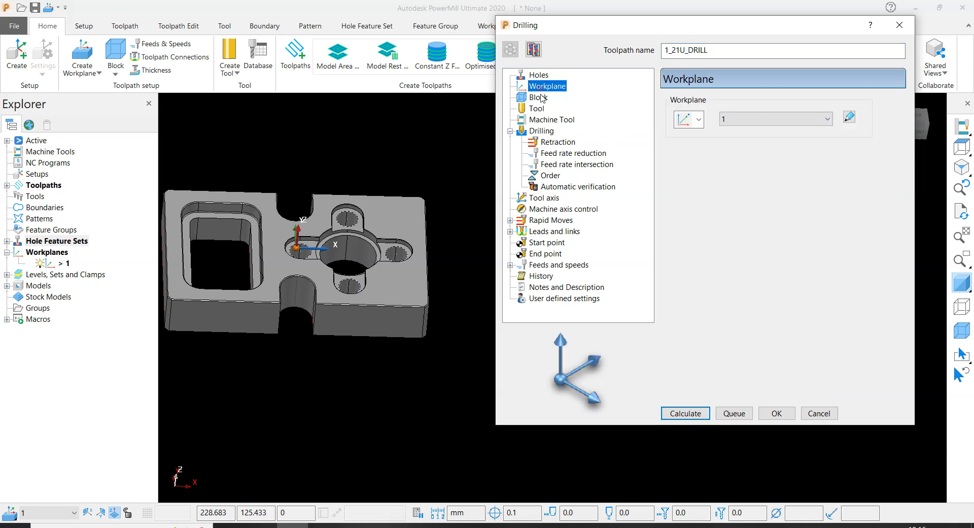
{"action": "left_click", "coordinate": [541, 97]}
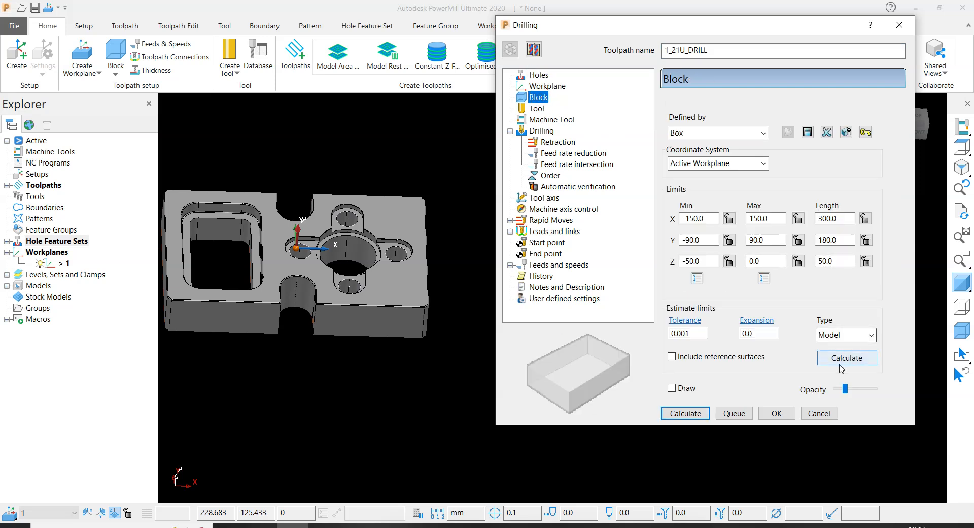
- Create an end mill for the toolpath named 21U DRILL with a diameter of 21 mm
{"action": "left_click", "coordinate": [536, 109]}
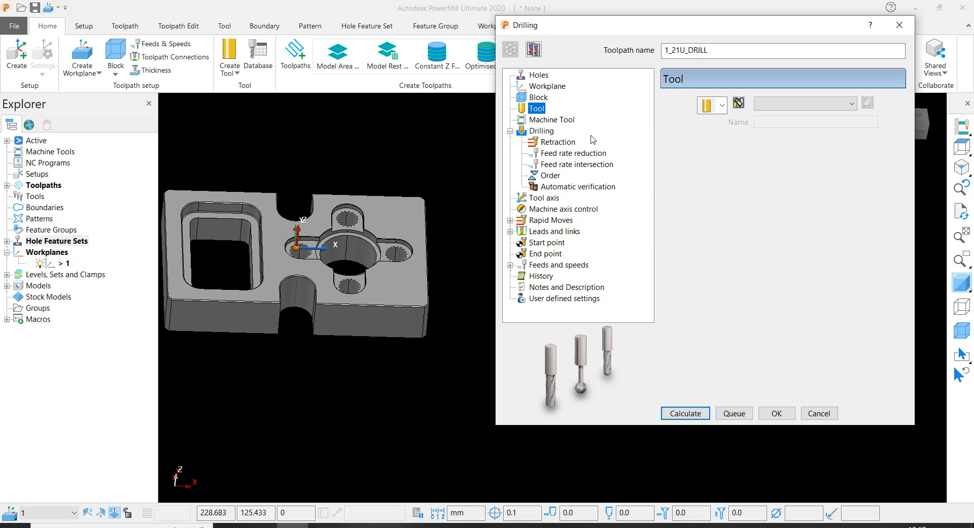
{"action": "left_click", "coordinate": [725, 104]}
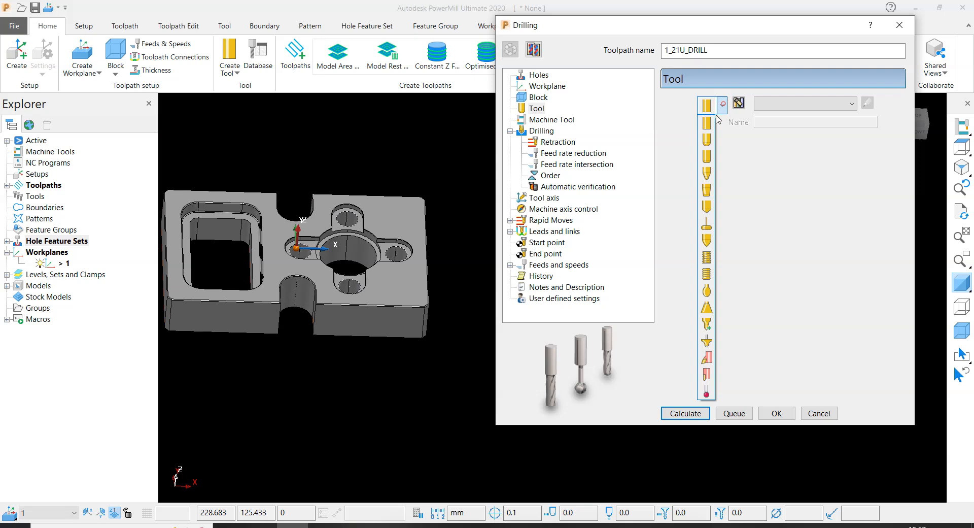
{"action": "left_click", "coordinate": [707, 122]}
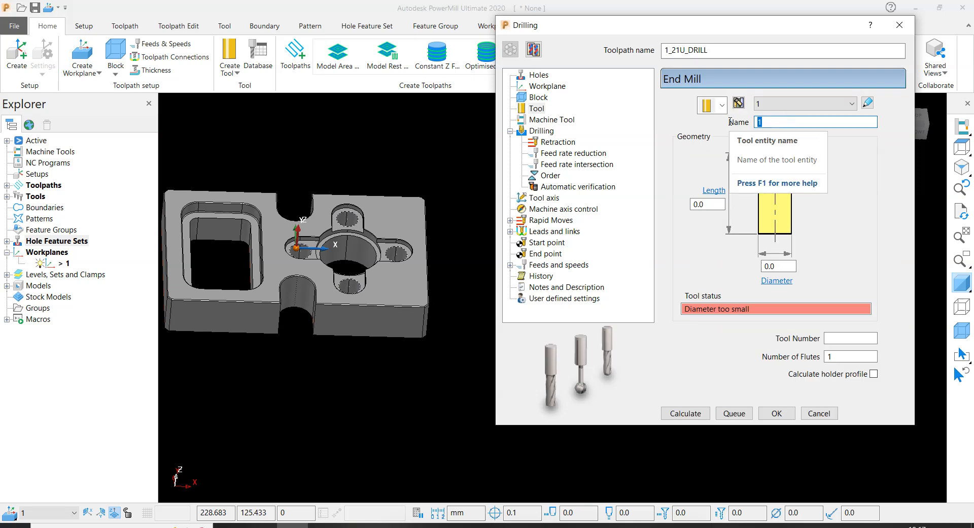
{"action": "type", "text": "21U DRILL"}
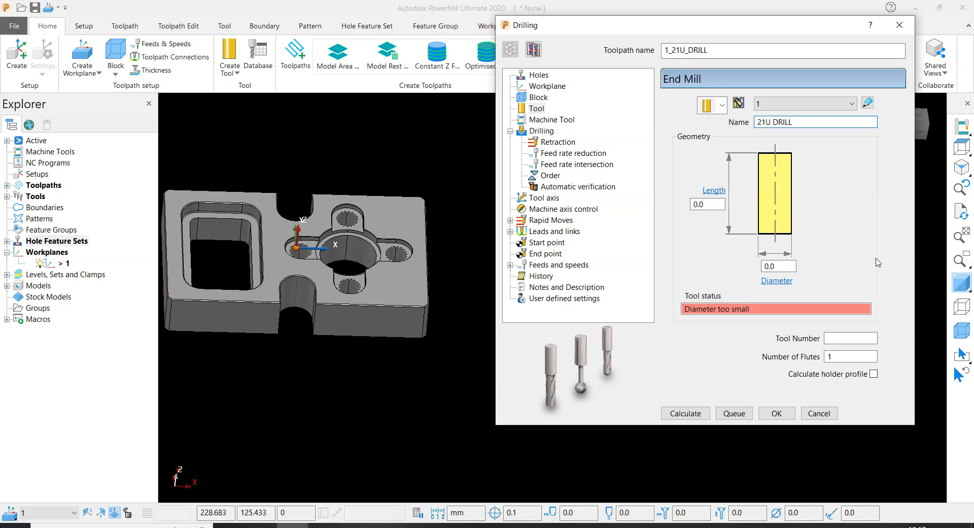
{"action": "key", "text": "Tab"}
{"action": "type", "text": "21"}
{"action": "key", "text": "Tab"}
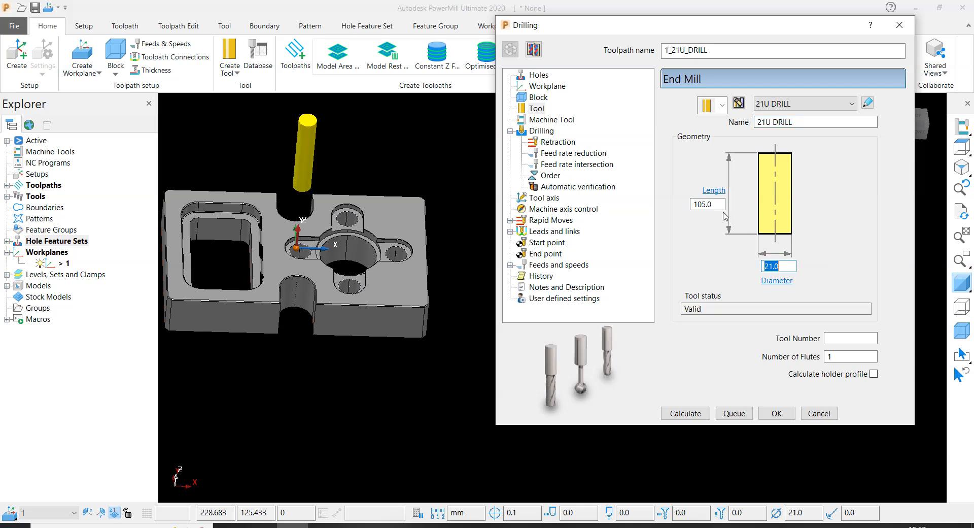
- Set the tool's length to 100 mm and its tool number to 1
{"action": "type", "text": "100"}
{"action": "key", "text": "Return"}
{"action": "left_click", "coordinate": [847, 339]}
{"action": "type", "text": "1"}
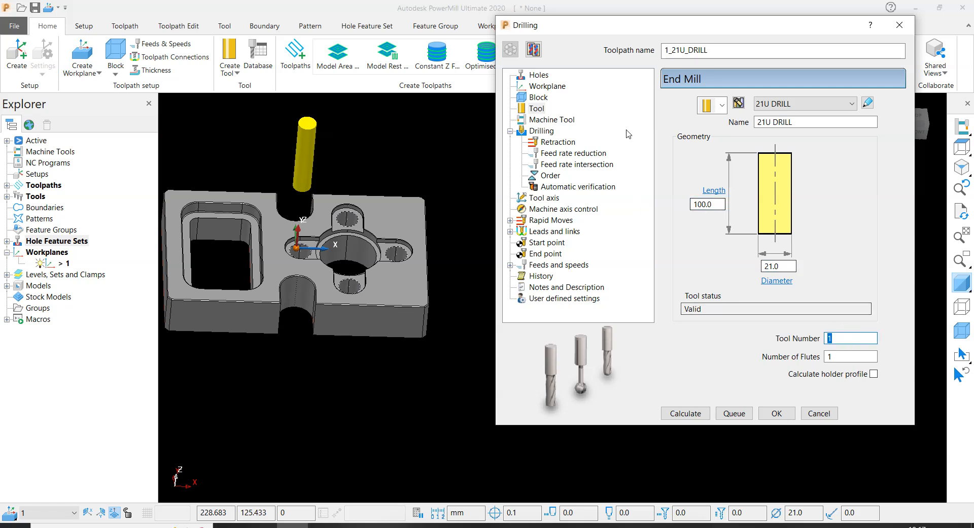
- Set the toolpath's drilling cycle type to Deep drill 2
{"action": "left_click", "coordinate": [551, 121]}
{"action": "left_click", "coordinate": [548, 132]}
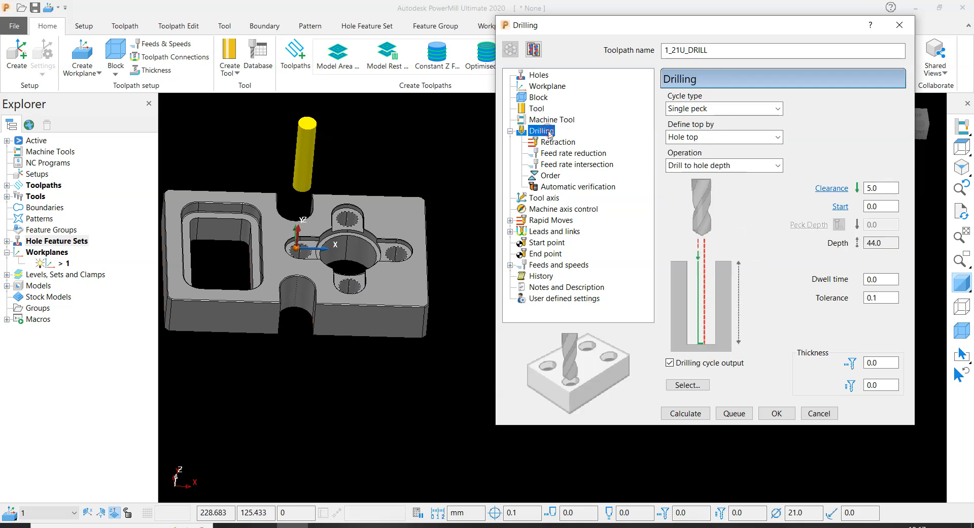
{"action": "left_click", "coordinate": [696, 108]}
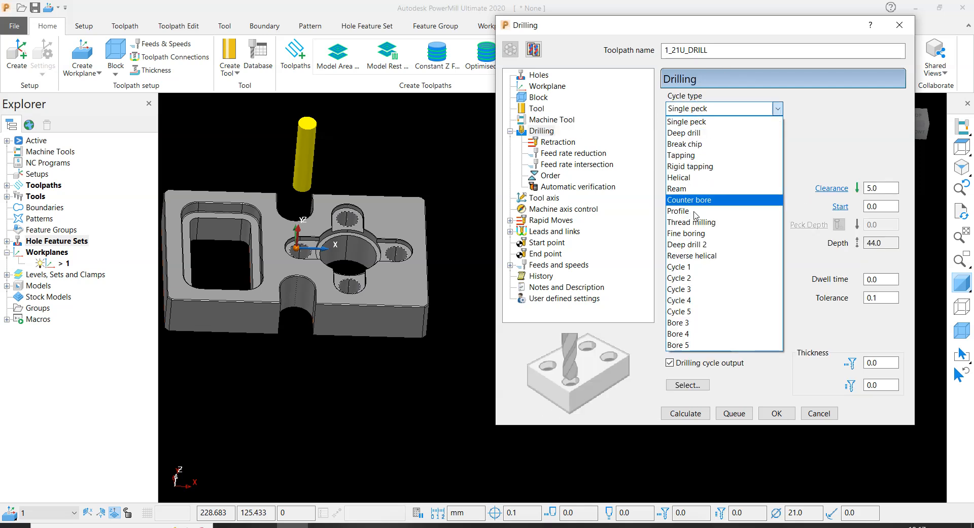
{"action": "left_click", "coordinate": [694, 247]}
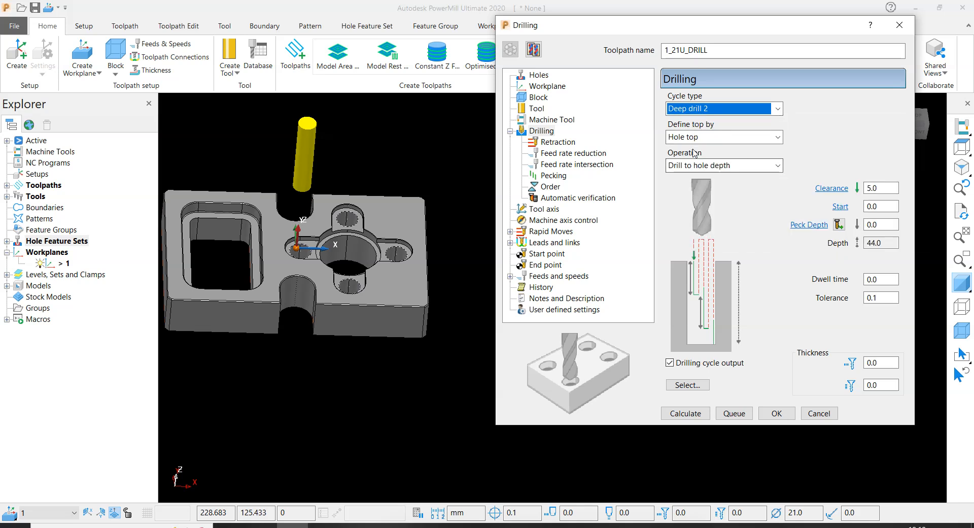
- Inspect the lobe pockets around the holes and define the drilling top by Block
{"action": "scroll", "coordinate": [358, 203], "scroll_direction": "up", "scroll_amount": 5}
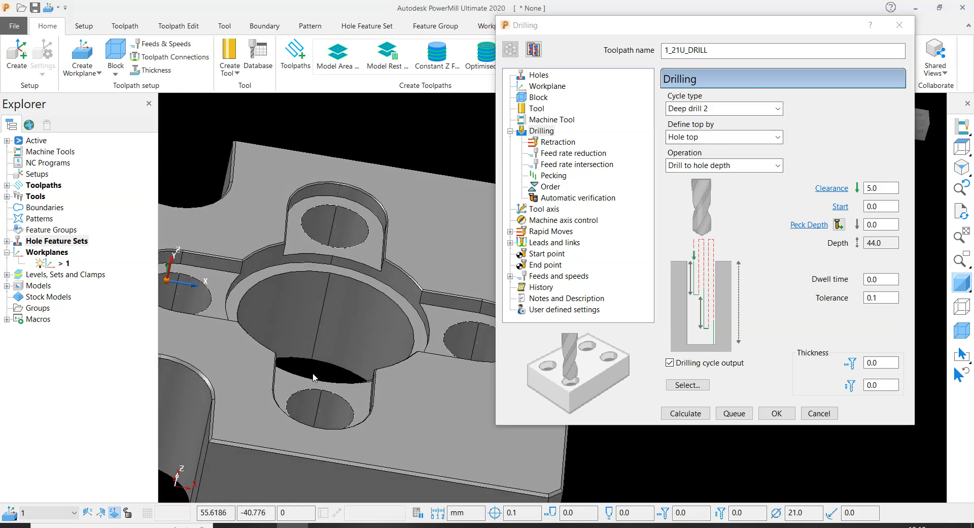
{"action": "scroll", "coordinate": [310, 235], "scroll_direction": "up", "scroll_amount": 2}
{"action": "scroll", "coordinate": [310, 234], "scroll_direction": "down", "scroll_amount": 7}
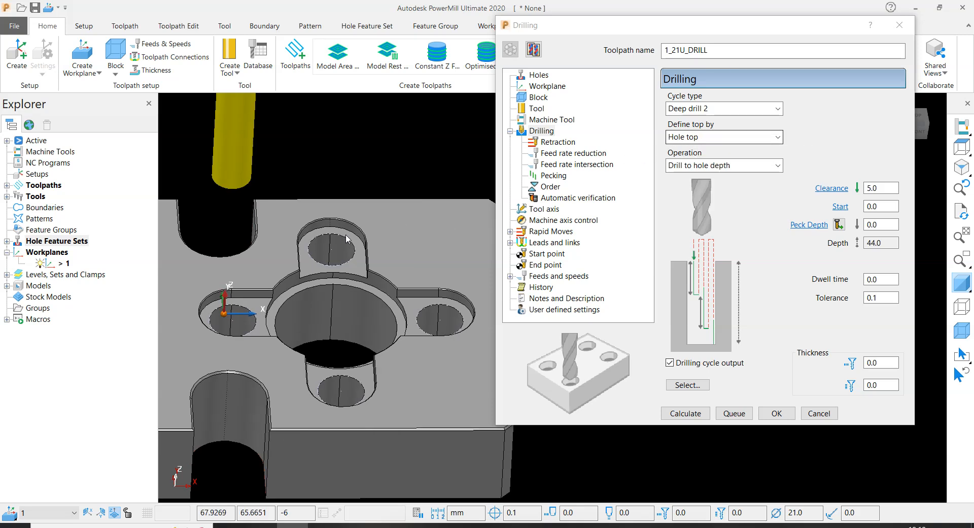
{"action": "scroll", "coordinate": [340, 190], "scroll_direction": "up", "scroll_amount": 6}
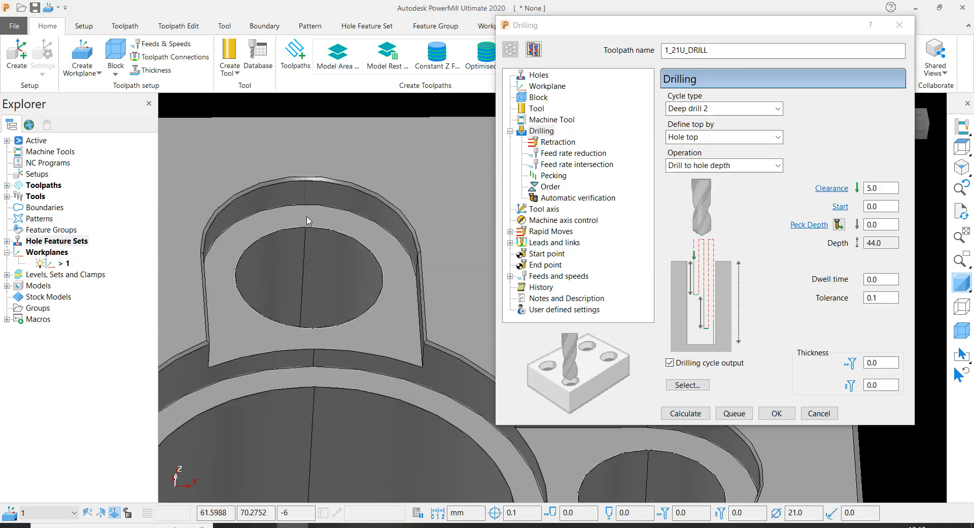
{"action": "scroll", "coordinate": [327, 233], "scroll_direction": "down", "scroll_amount": 5}
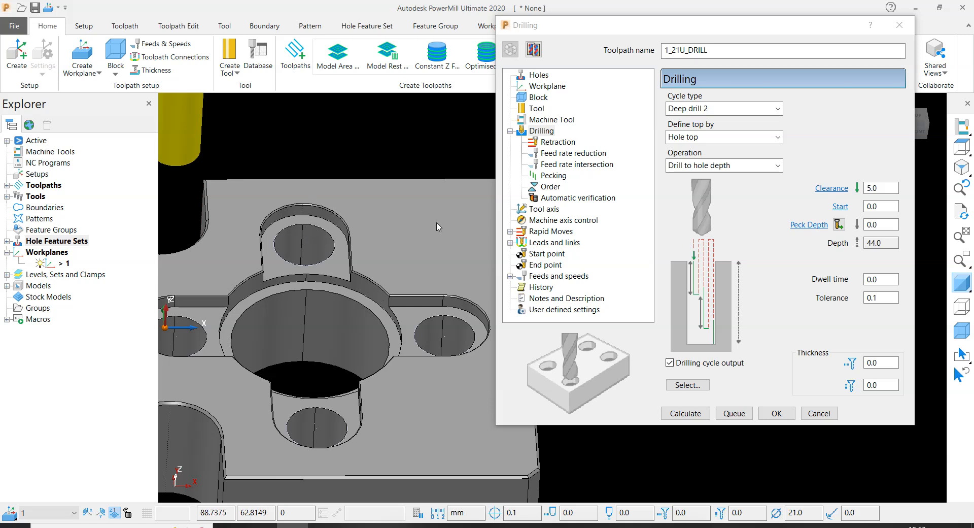
{"action": "left_click", "coordinate": [684, 137]}
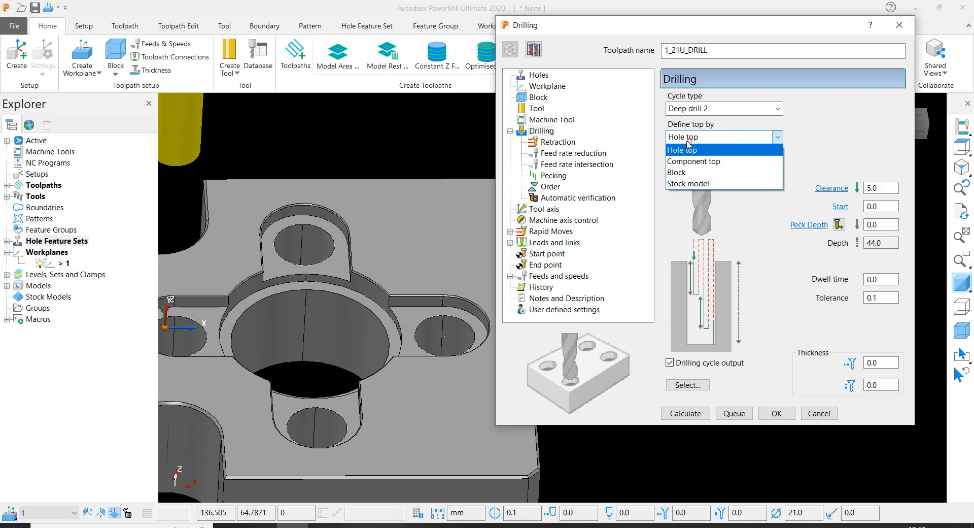
{"action": "left_click", "coordinate": [678, 172]}
- Display the block around the plate to check its top against the lobe pockets, and hide it again
{"action": "scroll", "coordinate": [369, 241], "scroll_direction": "down", "scroll_amount": 5}
{"action": "scroll", "coordinate": [384, 181], "scroll_direction": "up", "scroll_amount": 5}
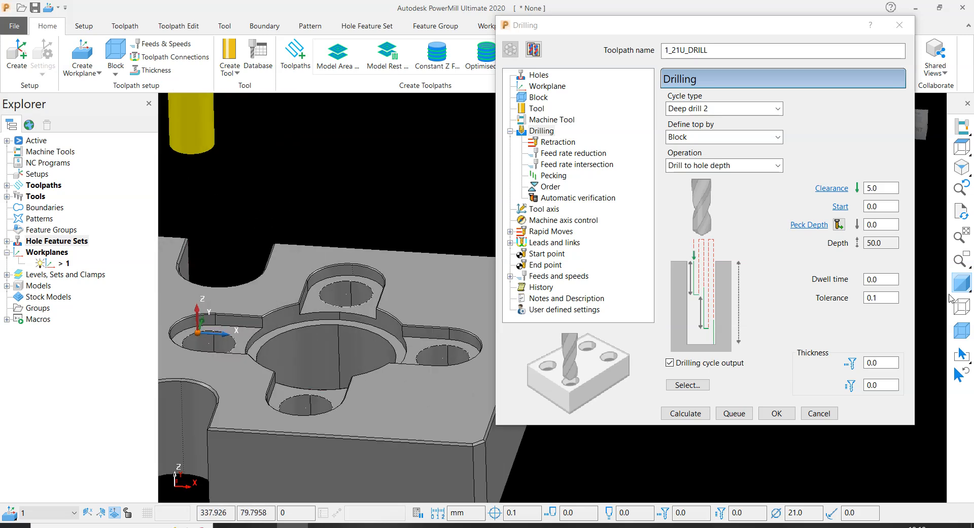
{"action": "left_click", "coordinate": [963, 330]}
{"action": "scroll", "coordinate": [321, 263], "scroll_direction": "up", "scroll_amount": 2}
{"action": "middle_click_drag", "start_coordinate": [322, 263], "coordinate": [366, 248]}
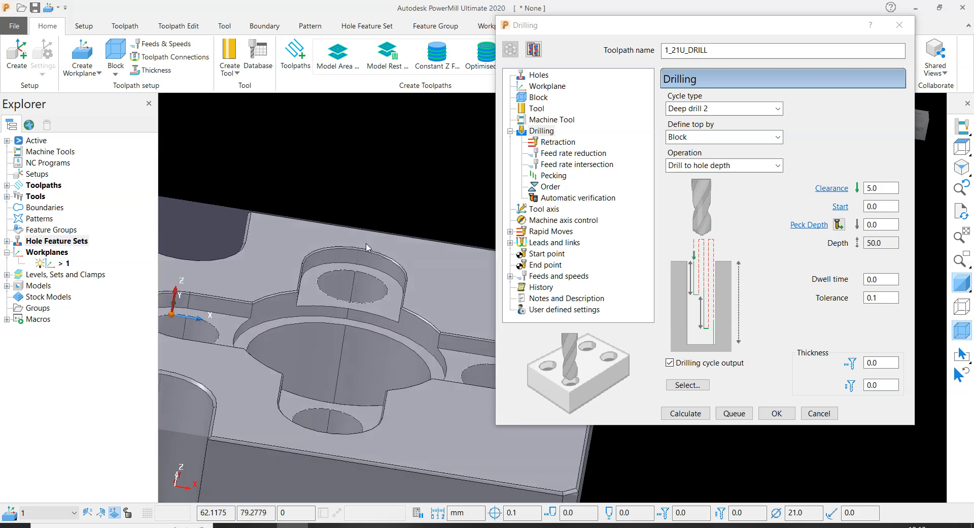
{"action": "left_click", "coordinate": [966, 332]}
- Set the drilling clearance to 2 mm and the peck depth to 1 mm
{"action": "left_click", "coordinate": [877, 186]}
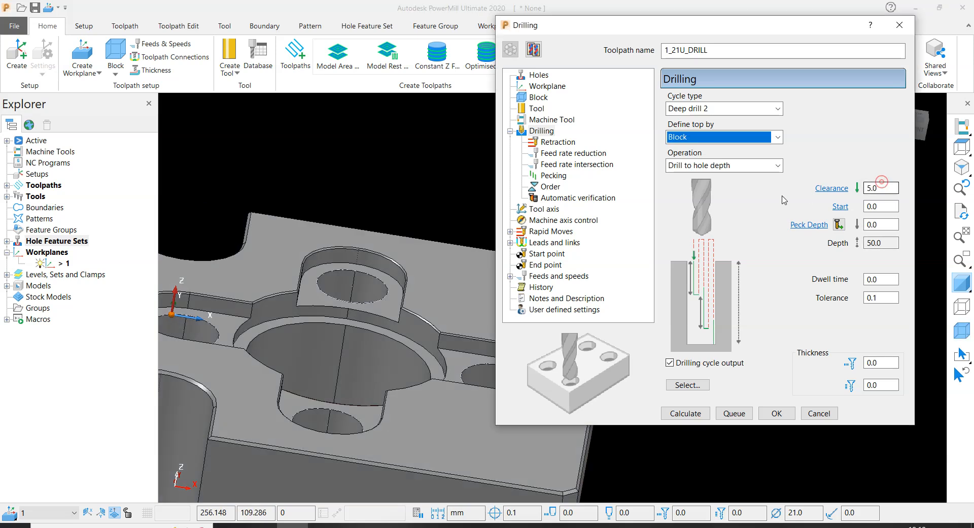
{"action": "left_click", "coordinate": [897, 188]}
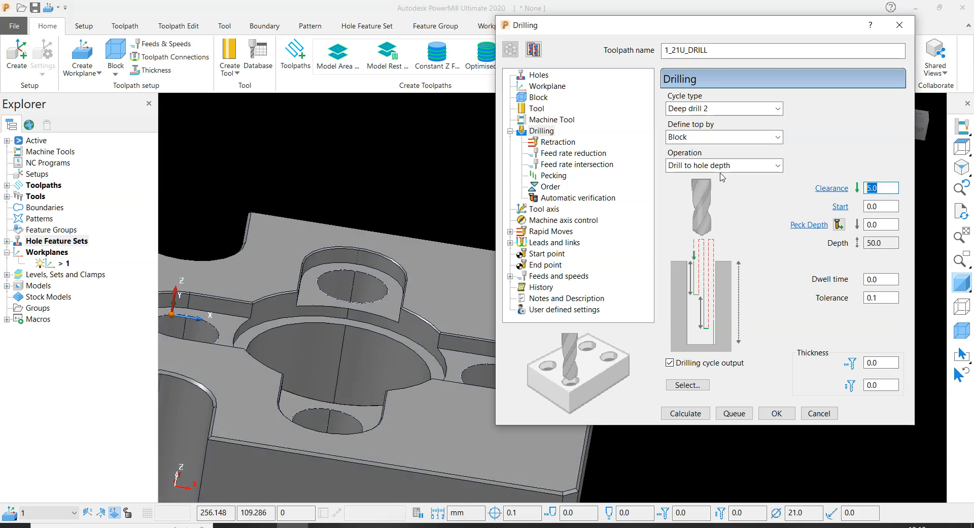
{"action": "type", "text": "2"}
{"action": "key", "text": "Return"}
{"action": "double_click", "coordinate": [885, 225]}
{"action": "type", "text": "1"}
{"action": "key", "text": "Return"}
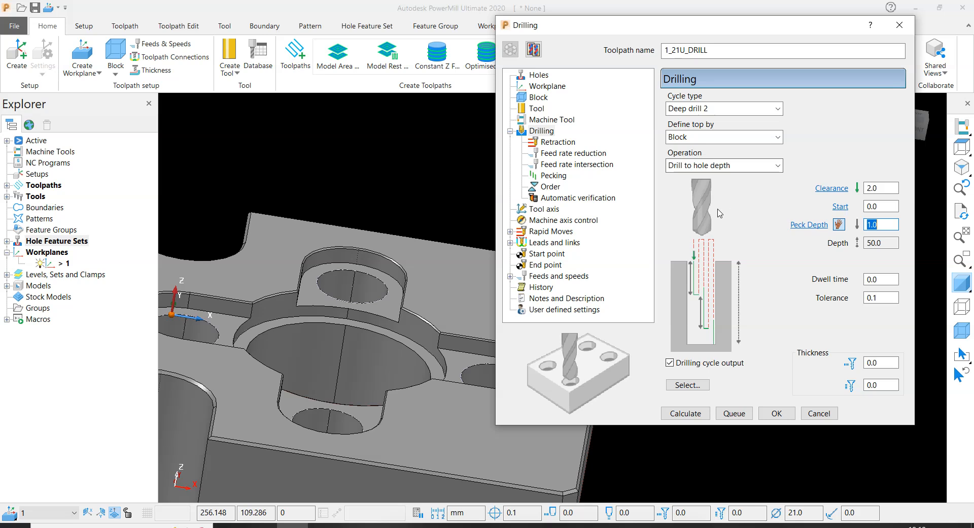
- Examine the plate's side and underside where the four lobe holes exit, and compare with the drilling depth
{"action": "scroll", "coordinate": [387, 248], "scroll_direction": "down", "scroll_amount": 5}
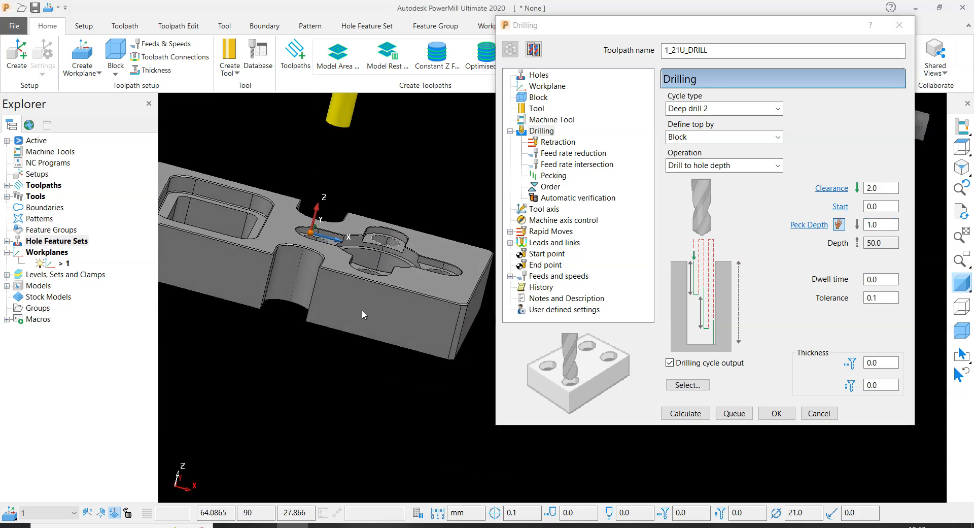
{"action": "middle_click_drag", "start_coordinate": [363, 315], "coordinate": [366, 259]}
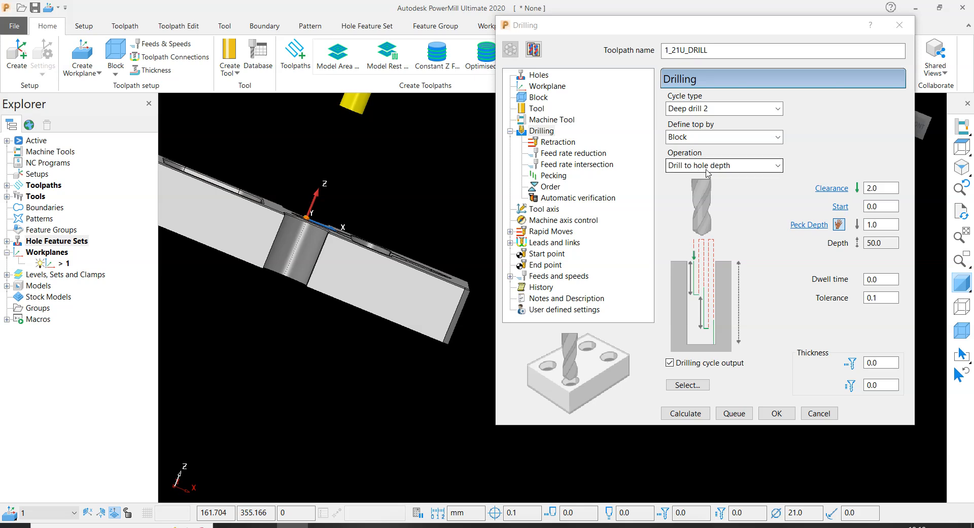
{"action": "middle_click_drag", "start_coordinate": [372, 300], "coordinate": [429, 233]}
{"action": "scroll", "coordinate": [354, 253], "scroll_direction": "up", "scroll_amount": 3}
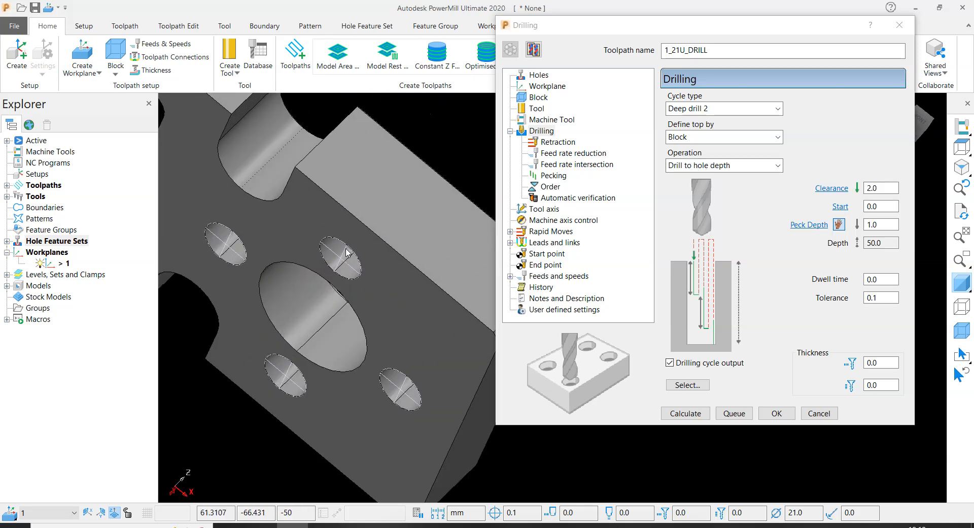
{"action": "scroll", "coordinate": [340, 249], "scroll_direction": "up", "scroll_amount": 2}
{"action": "scroll", "coordinate": [318, 238], "scroll_direction": "down", "scroll_amount": 3}
{"action": "middle_click_drag", "start_coordinate": [317, 244], "coordinate": [293, 350]}
{"action": "middle_click_drag", "start_coordinate": [288, 240], "coordinate": [348, 224]}
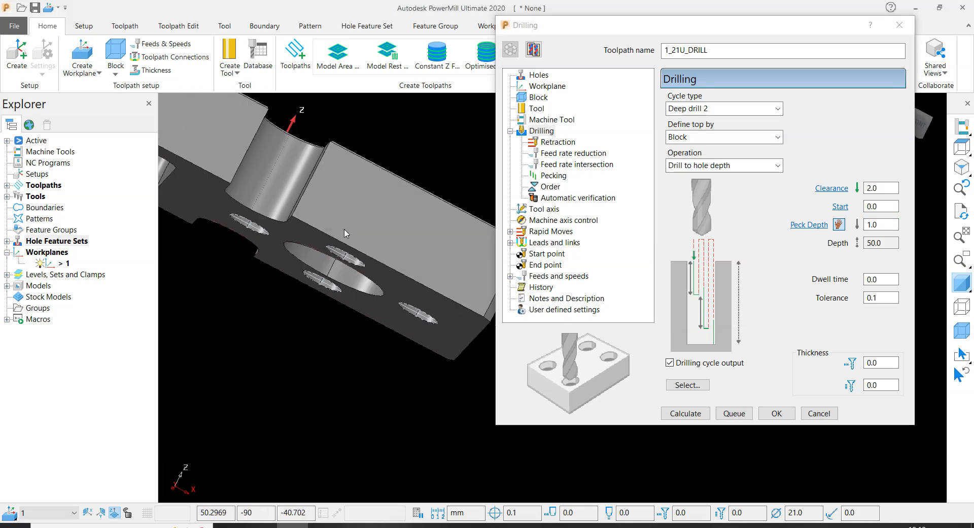
{"action": "left_click", "coordinate": [890, 240]}
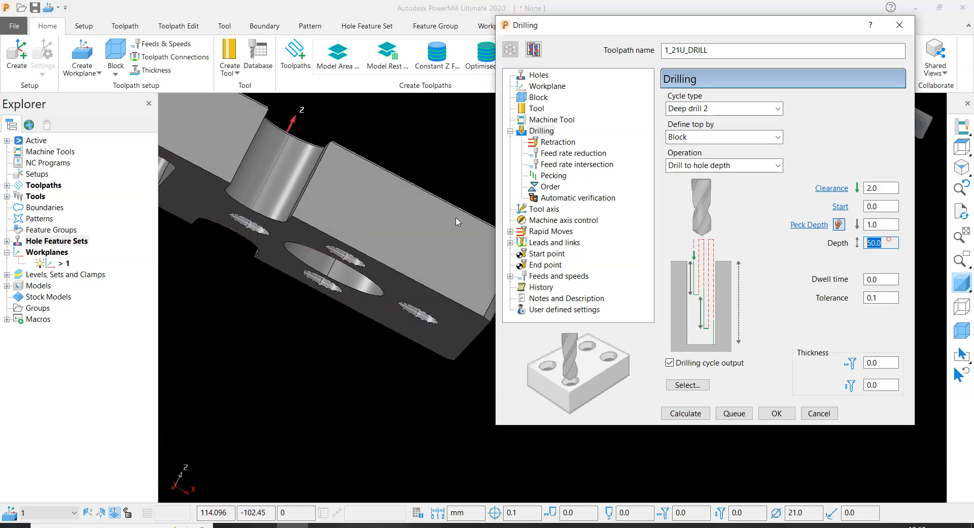
{"action": "scroll", "coordinate": [426, 220], "scroll_direction": "down", "scroll_amount": 3}
{"action": "middle_click_drag", "start_coordinate": [398, 224], "coordinate": [384, 306]}
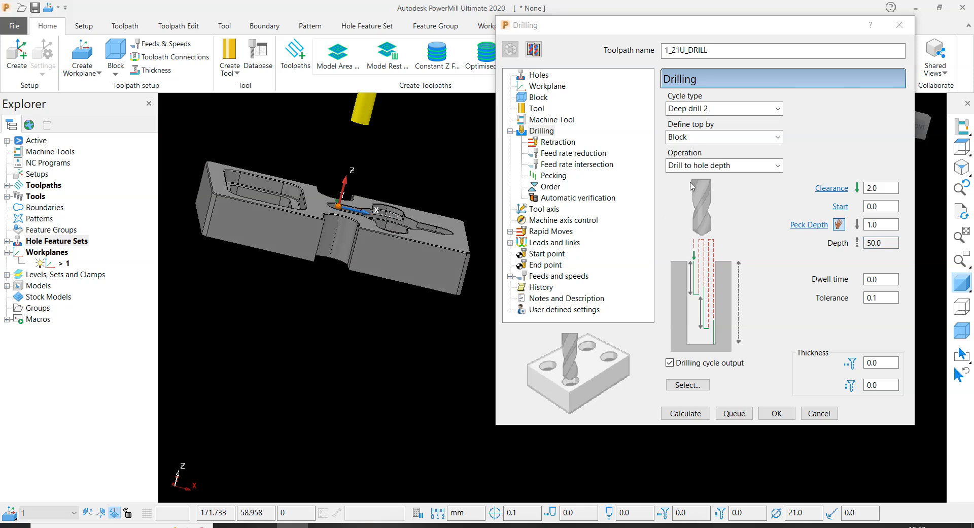
- Try a user-defined operation with depths of 51 and 5 mm, and restore the Drill to hole depth operation
{"action": "left_click", "coordinate": [721, 165]}
{"action": "left_click", "coordinate": [697, 262]}
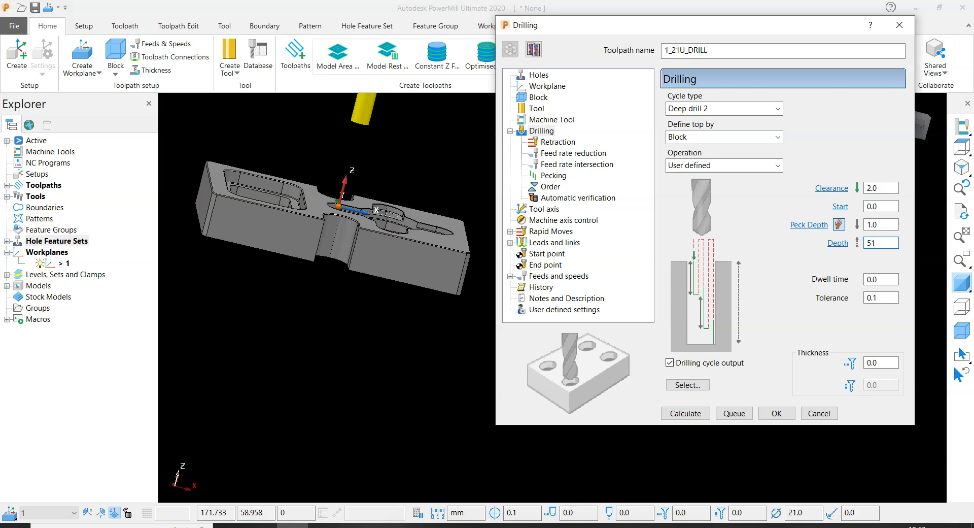
{"action": "left_click_drag", "start_coordinate": [882, 243], "coordinate": [694, 215]}
{"action": "type", "text": "5"}
{"action": "left_click", "coordinate": [708, 165]}
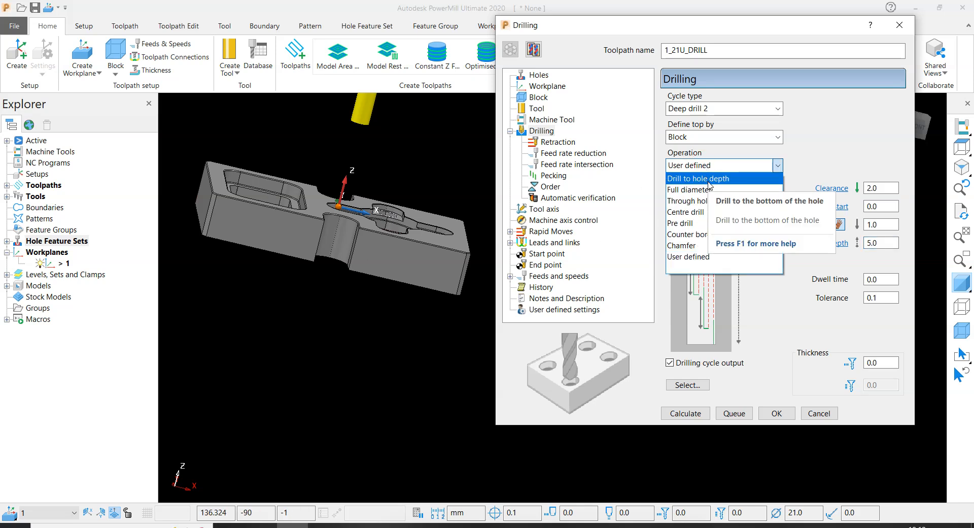
{"action": "left_click", "coordinate": [709, 180]}
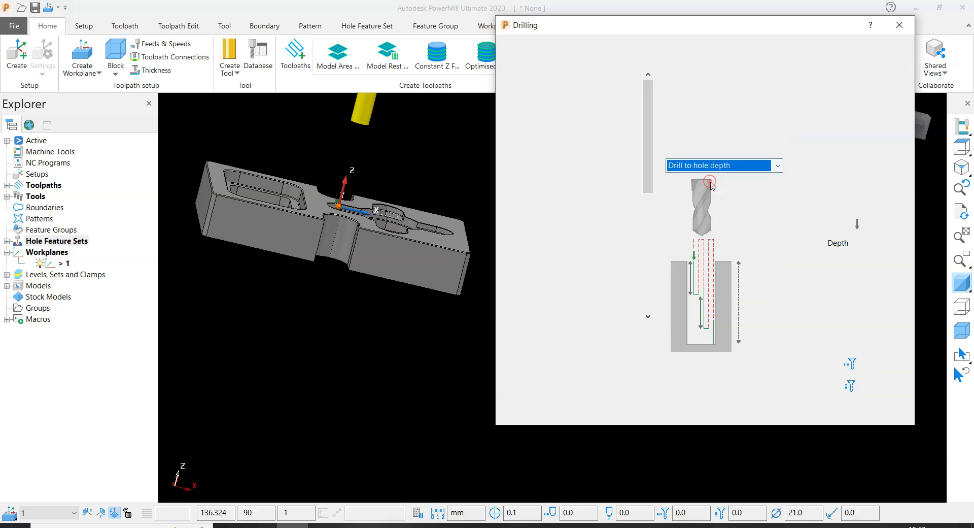
{"action": "double_click", "coordinate": [885, 242]}
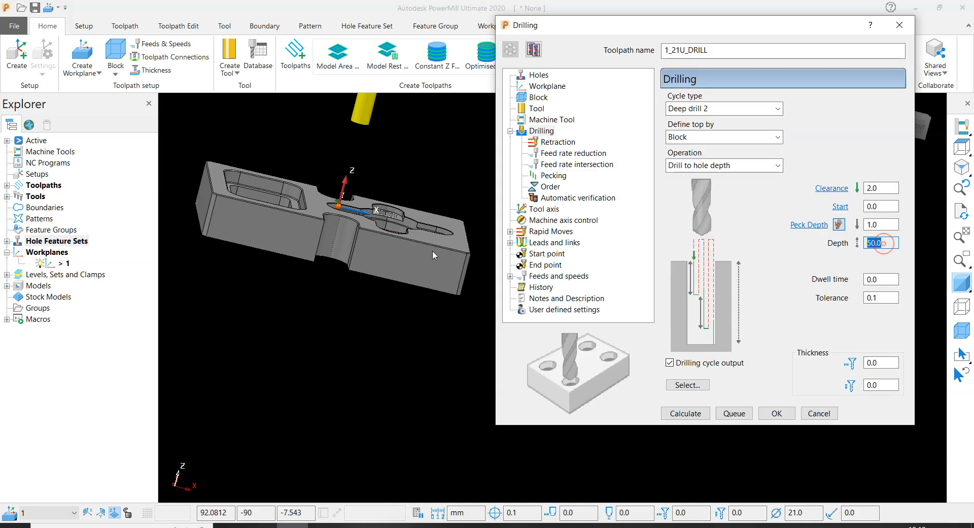
{"action": "scroll", "coordinate": [391, 235], "scroll_direction": "up", "scroll_amount": 2}
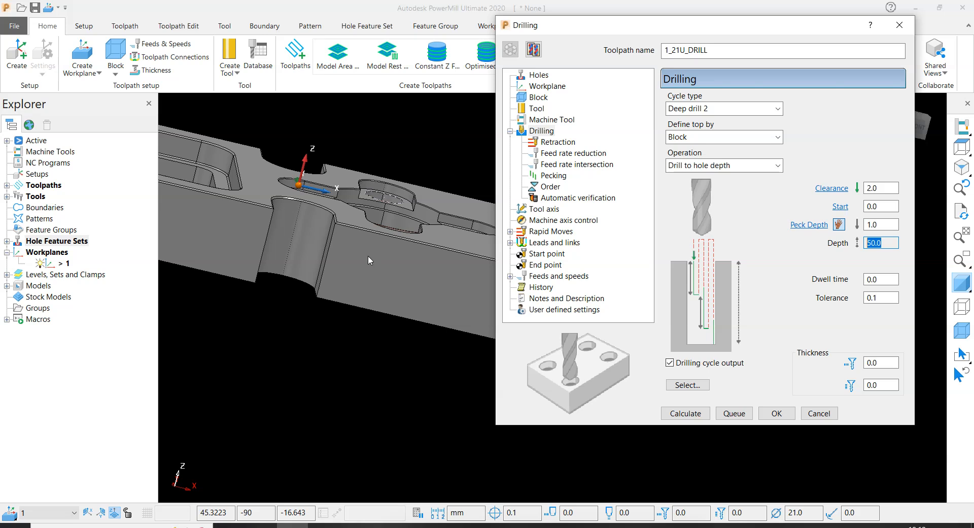
- Calculate the drilling toolpath's safe rapid and plunge heights from the block and model, and set the rapid height to 100 mm
{"action": "left_click", "coordinate": [543, 142]}
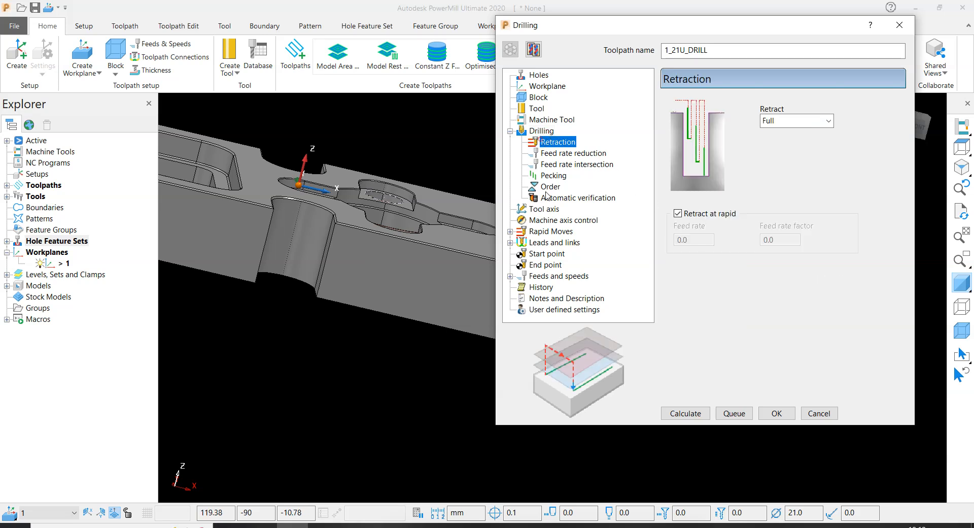
{"action": "left_click", "coordinate": [546, 210]}
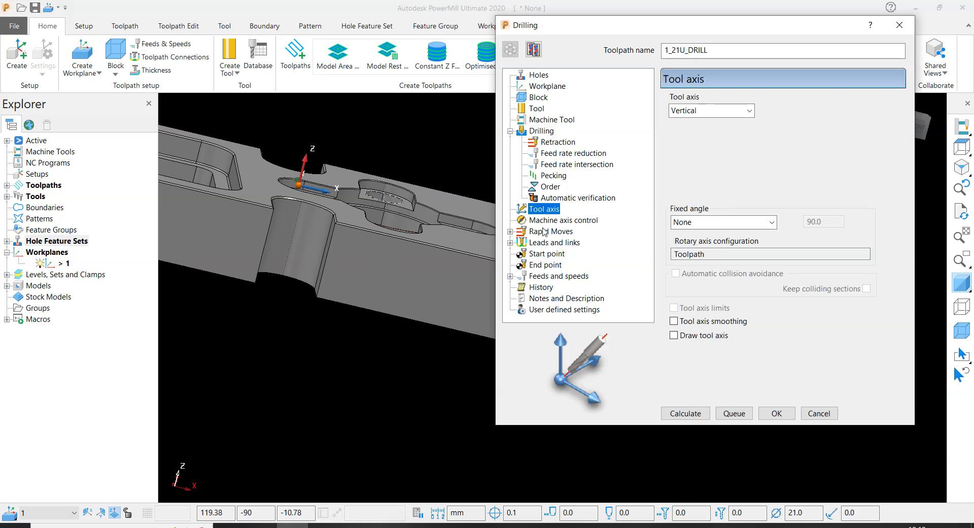
{"action": "left_click", "coordinate": [544, 232]}
{"action": "left_click", "coordinate": [845, 358]}
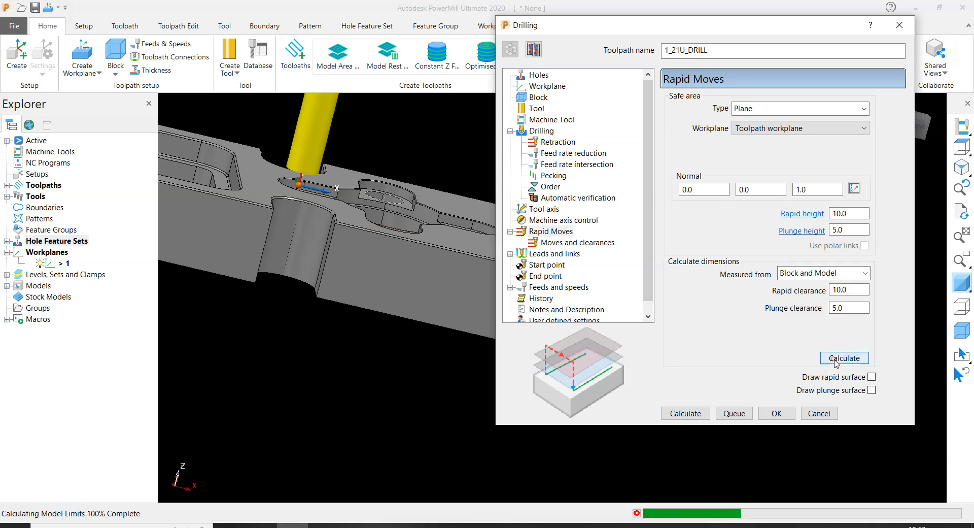
{"action": "double_click", "coordinate": [849, 214]}
{"action": "type", "text": "1"}
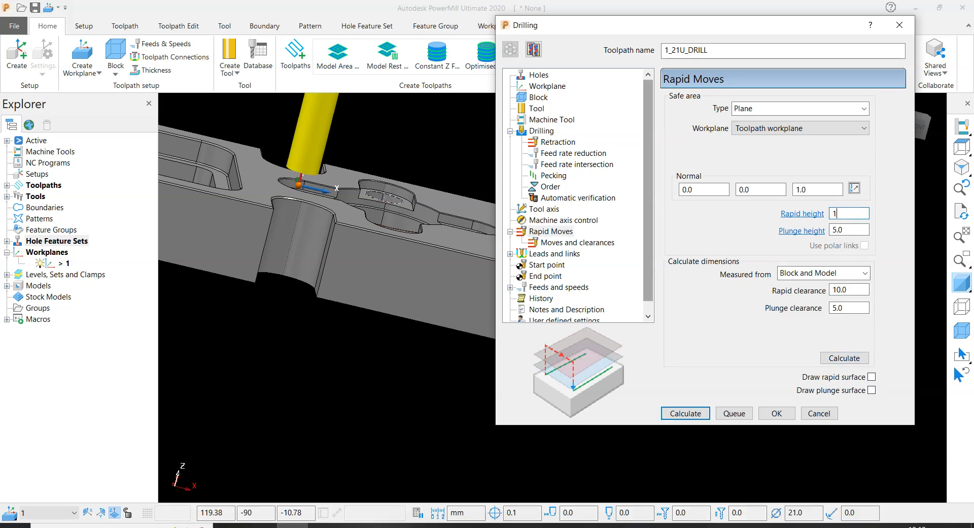
{"action": "key", "text": "Return"}
{"action": "scroll", "coordinate": [325, 236], "scroll_direction": "down", "scroll_amount": 5}
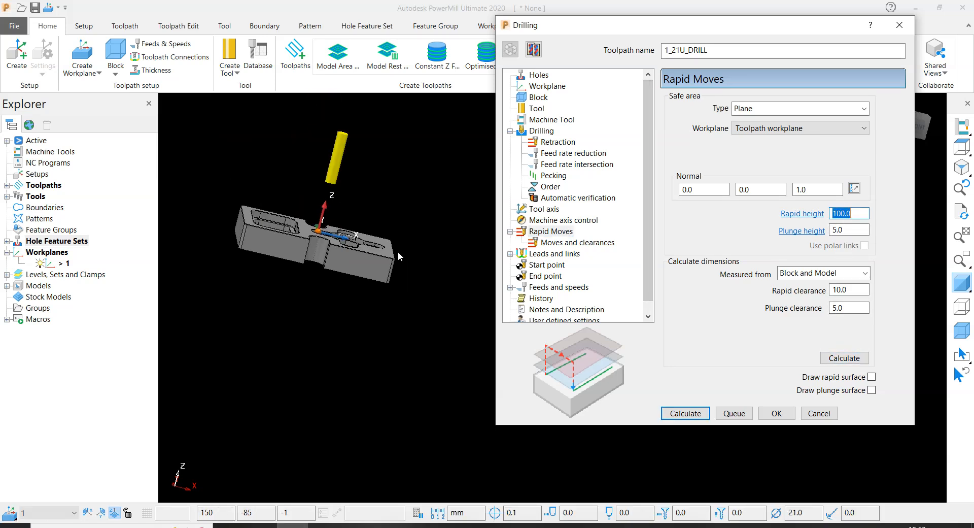
{"action": "middle_click_drag", "start_coordinate": [398, 252], "coordinate": [348, 263]}
{"action": "scroll", "coordinate": [271, 265], "scroll_direction": "up", "scroll_amount": 2}
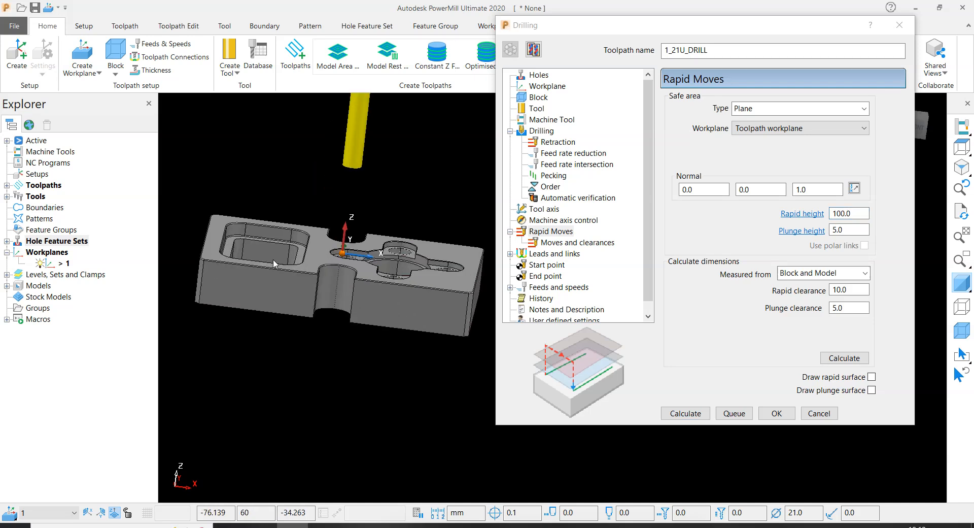
- Set the drilling spindle speed to 850 rpm, the cutting feed rate to 30 mm/min and the plunging feed rate to 200 mm/min
{"action": "left_click", "coordinate": [557, 242]}
{"action": "left_click", "coordinate": [553, 253]}
{"action": "left_click", "coordinate": [549, 287]}
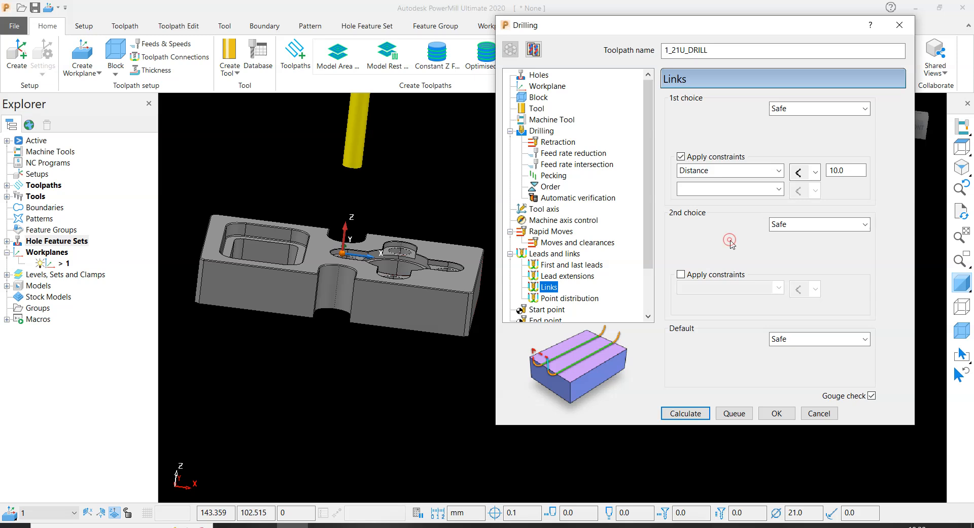
{"action": "scroll", "coordinate": [599, 239], "scroll_direction": "down", "scroll_amount": 2}
{"action": "left_click", "coordinate": [561, 275]}
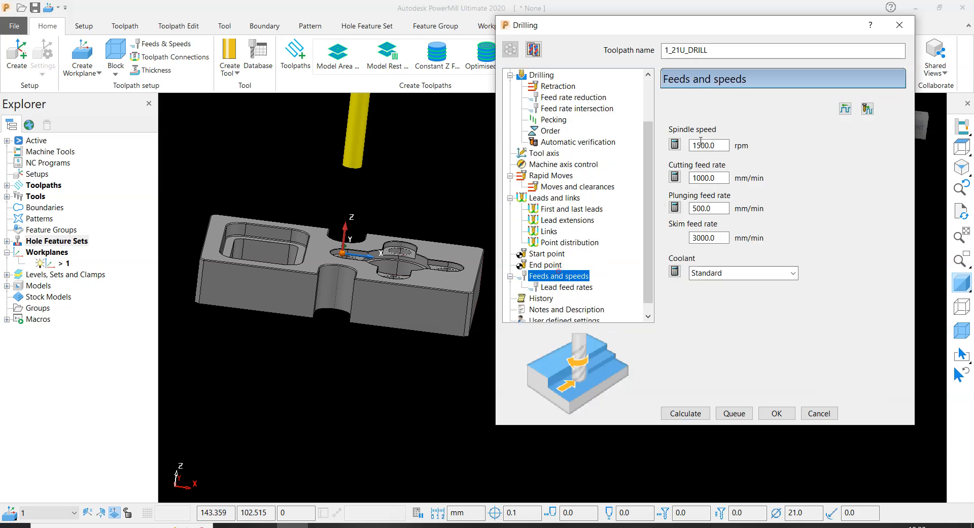
{"action": "double_click", "coordinate": [723, 143]}
{"action": "type", "text": "850"}
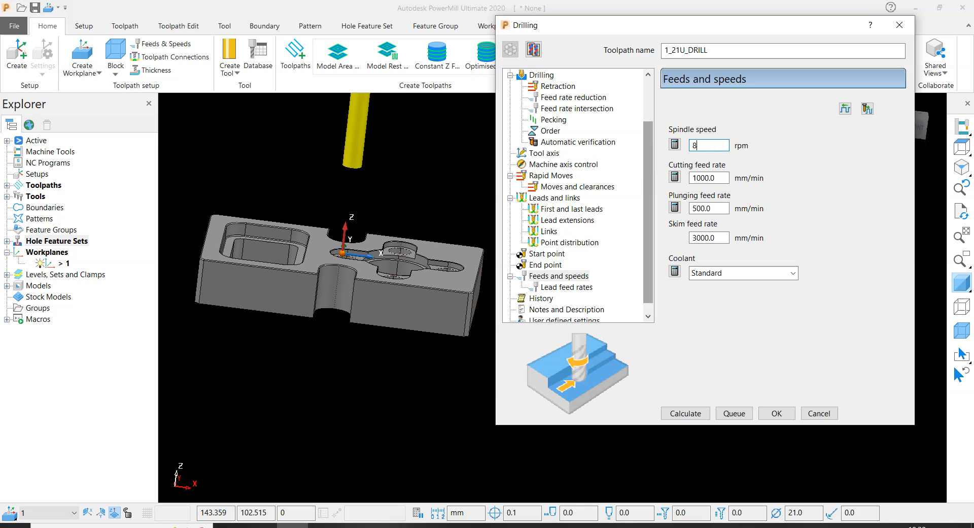
{"action": "key", "text": "Tab"}
{"action": "type", "text": "30"}
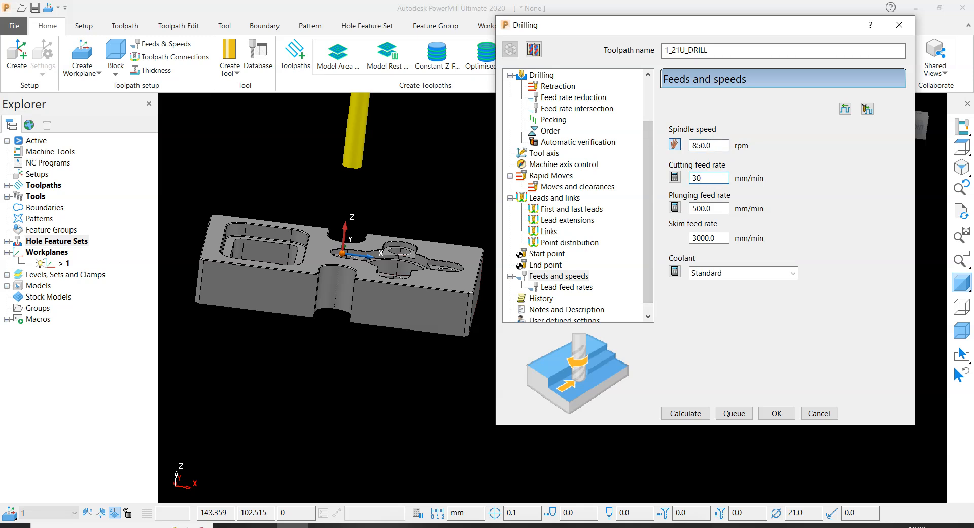
{"action": "key", "text": "Tab"}
{"action": "type", "text": "200"}
- Calculate the 1_21U_DRILL toolpath, close its settings and check the drilling moves over the four lobe holes
{"action": "left_click", "coordinate": [682, 415]}
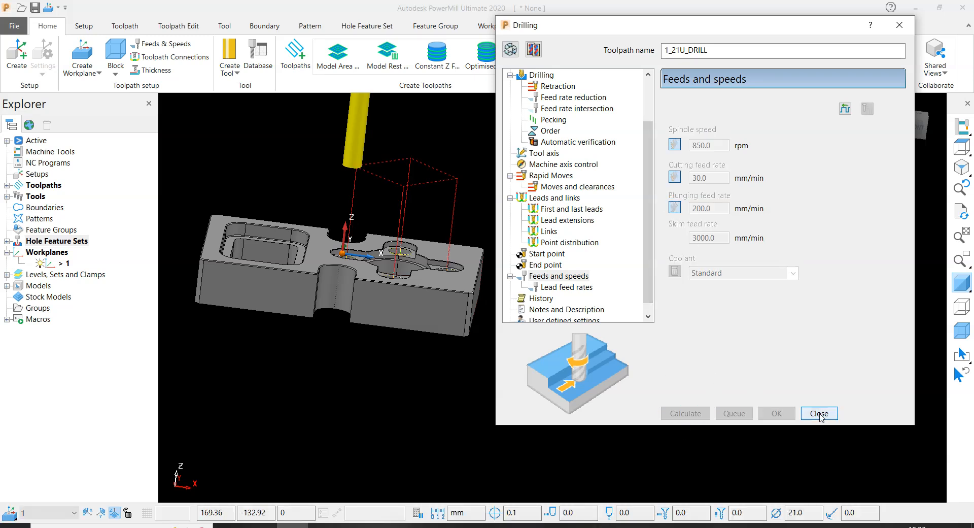
{"action": "left_click", "coordinate": [819, 412]}
{"action": "middle_click_drag", "start_coordinate": [553, 223], "coordinate": [537, 314]}
{"action": "scroll", "coordinate": [503, 239], "scroll_direction": "up", "scroll_amount": 4}
{"action": "middle_click_drag", "start_coordinate": [502, 239], "coordinate": [455, 211]}
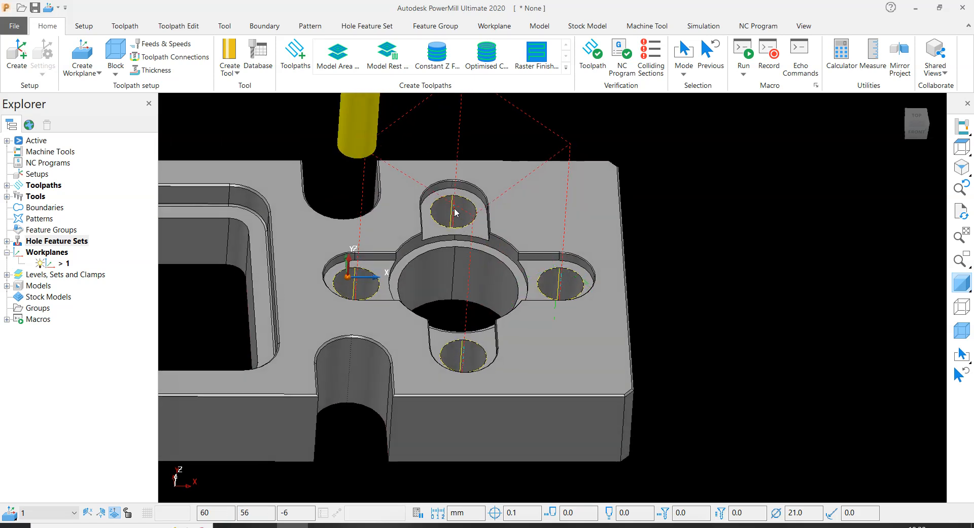
{"action": "scroll", "coordinate": [454, 203], "scroll_direction": "up", "scroll_amount": 1}
{"action": "scroll", "coordinate": [471, 213], "scroll_direction": "down", "scroll_amount": 4}
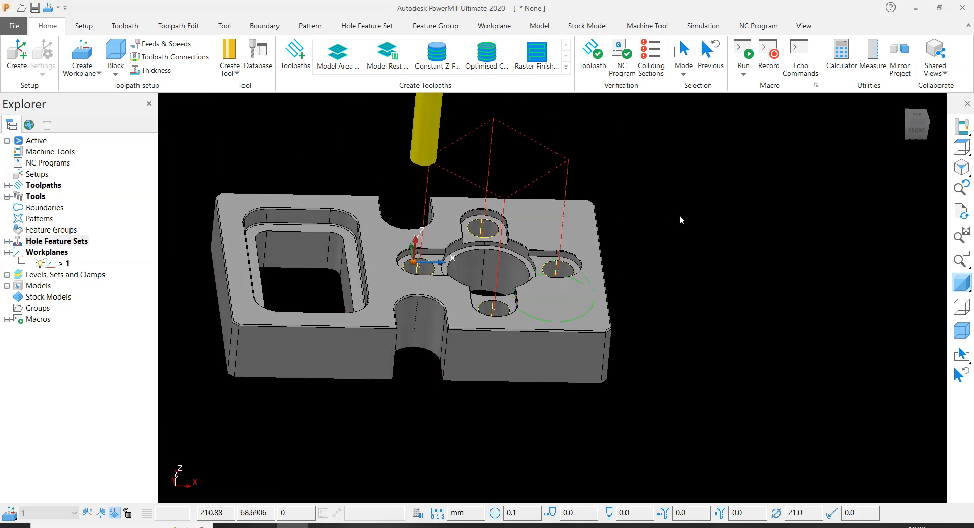
- Deactivate the 1_21U_DRILL toolpath and hide its moves from the plate
{"action": "left_click", "coordinate": [6, 186]}
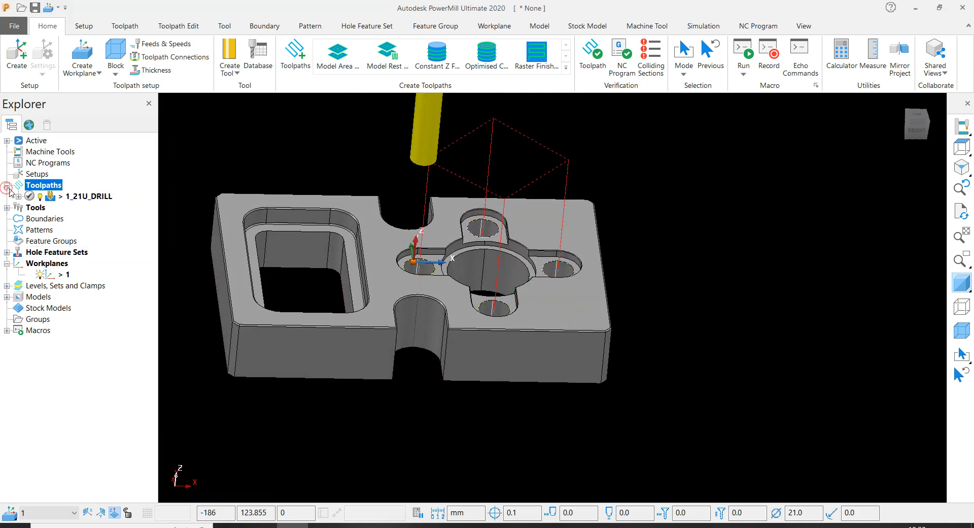
{"action": "double_click", "coordinate": [49, 198]}
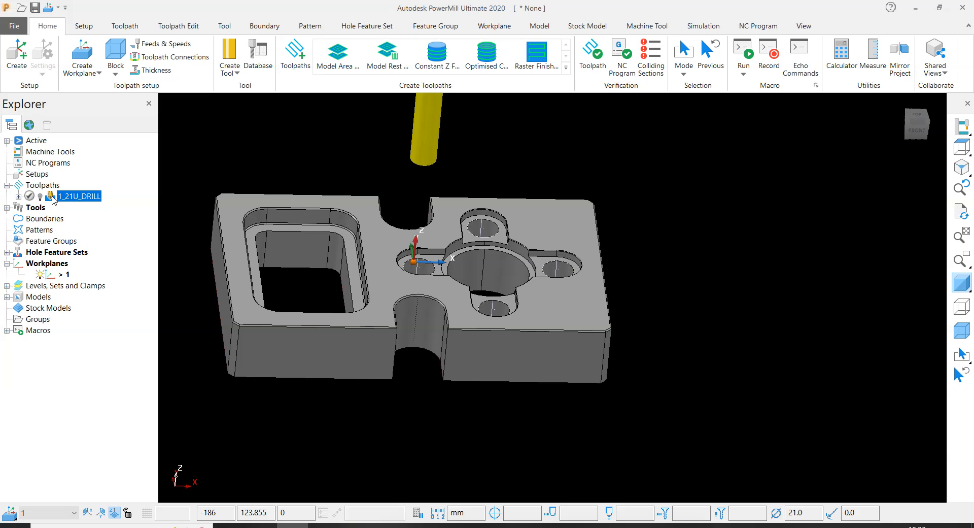
{"action": "right_click", "coordinate": [54, 198]}
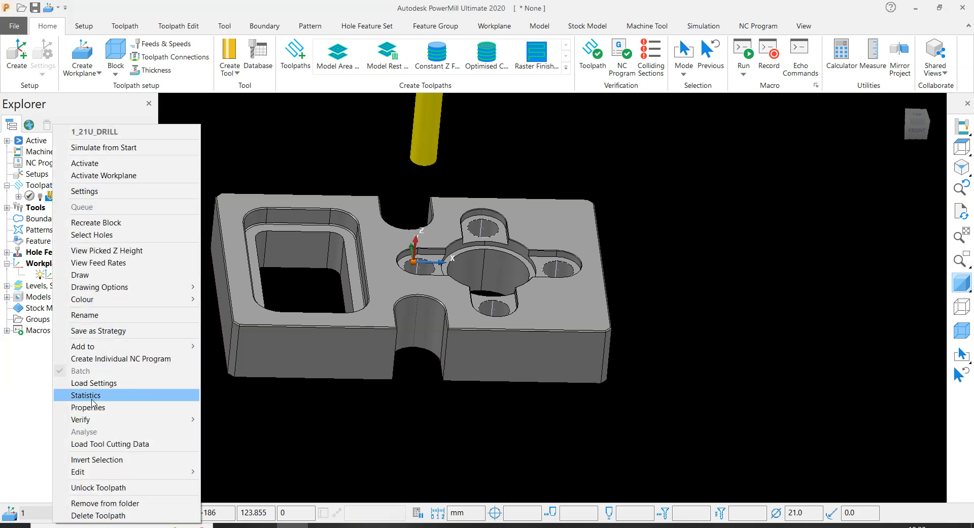
{"action": "left_click", "coordinate": [279, 156]}
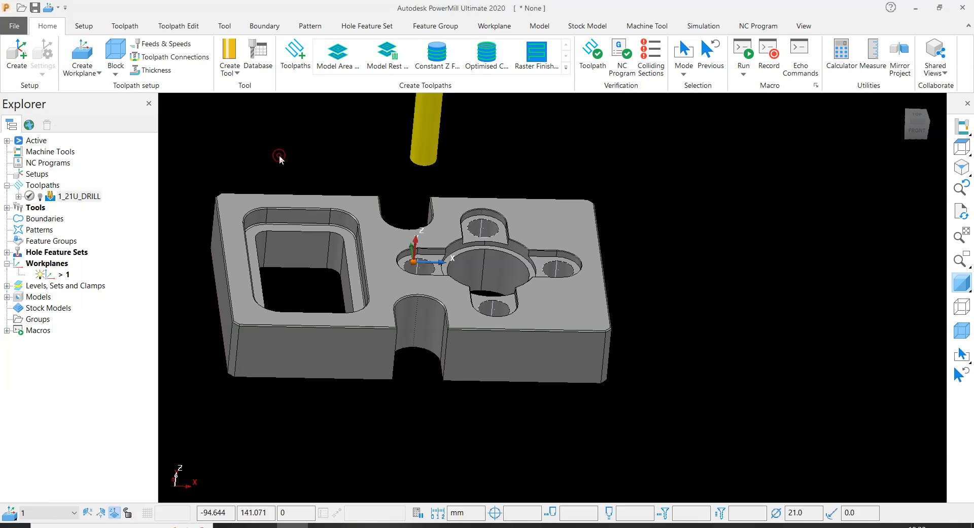
- Examine the four lobe holes, the central bore and the rectangular pocket of the plate
{"action": "scroll", "coordinate": [583, 291], "scroll_direction": "up", "scroll_amount": 3}
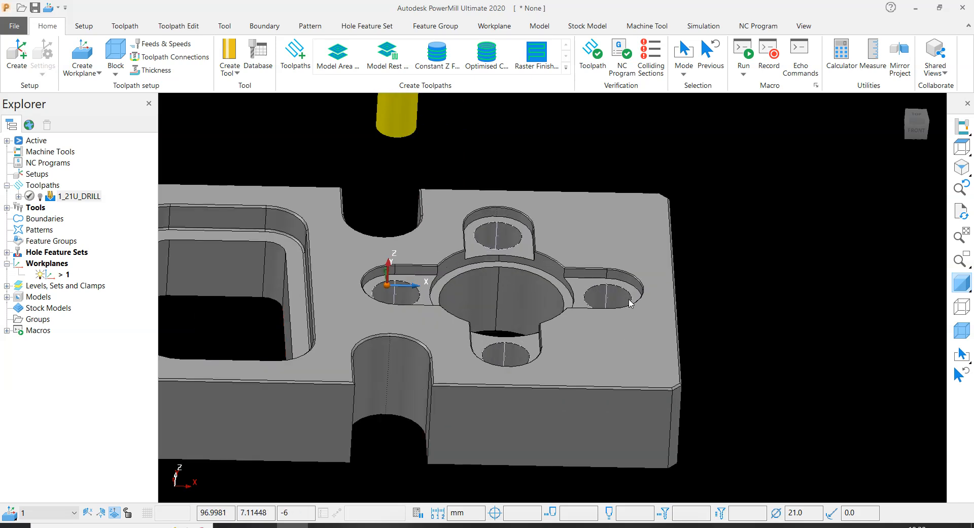
{"action": "scroll", "coordinate": [649, 327], "scroll_direction": "down", "scroll_amount": 3}
{"action": "scroll", "coordinate": [565, 299], "scroll_direction": "up", "scroll_amount": 1}
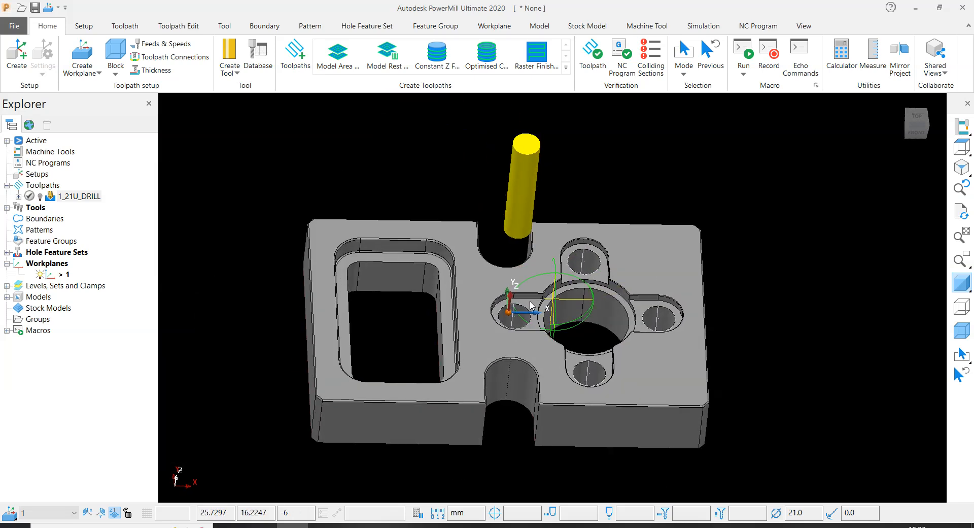
{"action": "scroll", "coordinate": [563, 300], "scroll_direction": "up", "scroll_amount": 2}
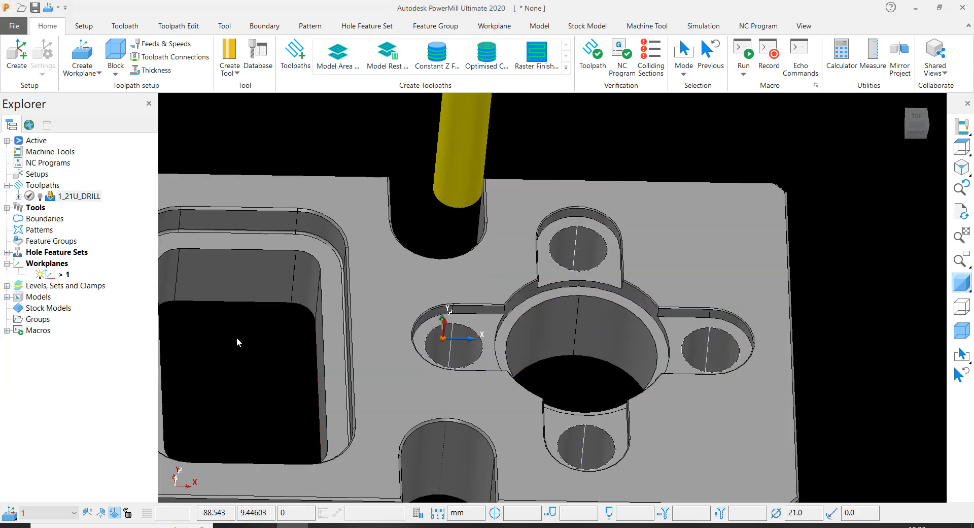
{"action": "scroll", "coordinate": [250, 268], "scroll_direction": "down", "scroll_amount": 3}
{"action": "scroll", "coordinate": [245, 336], "scroll_direction": "up", "scroll_amount": 3}
{"action": "scroll", "coordinate": [587, 309], "scroll_direction": "down", "scroll_amount": 3}
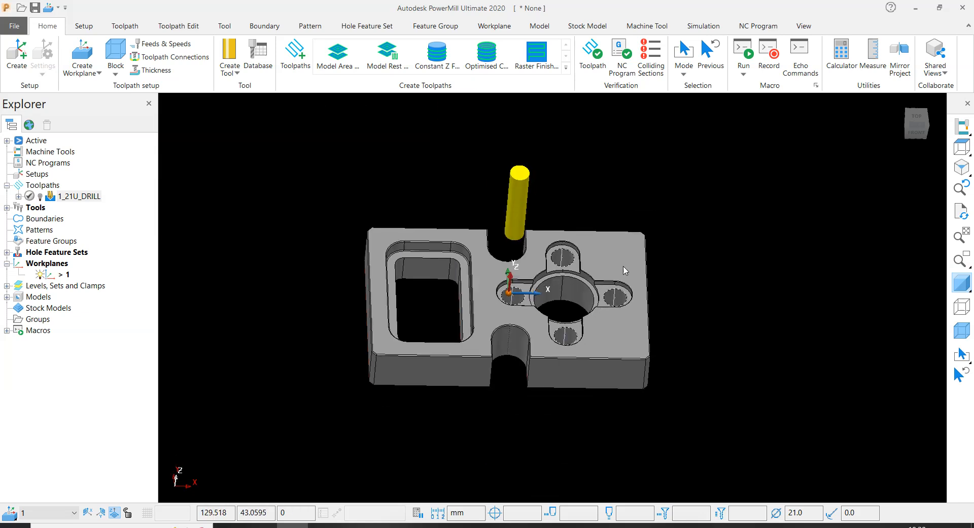
{"action": "scroll", "coordinate": [558, 288], "scroll_direction": "up", "scroll_amount": 2}
{"action": "middle_click_drag", "start_coordinate": [551, 294], "coordinate": [560, 269]}
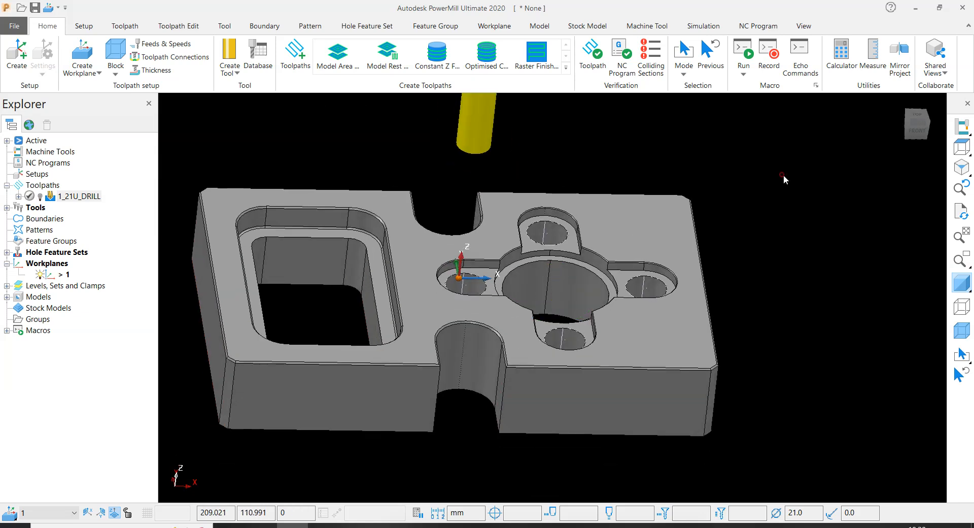
- Deactivate hole feature set 1 and hide its lobe holes
{"action": "left_click", "coordinate": [7, 252]}
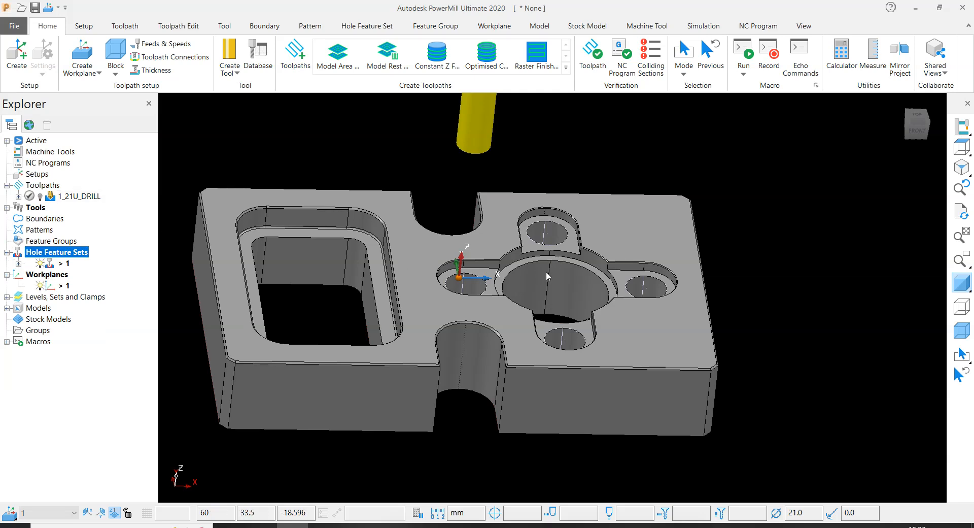
{"action": "middle_click_drag", "start_coordinate": [836, 342], "coordinate": [815, 308]}
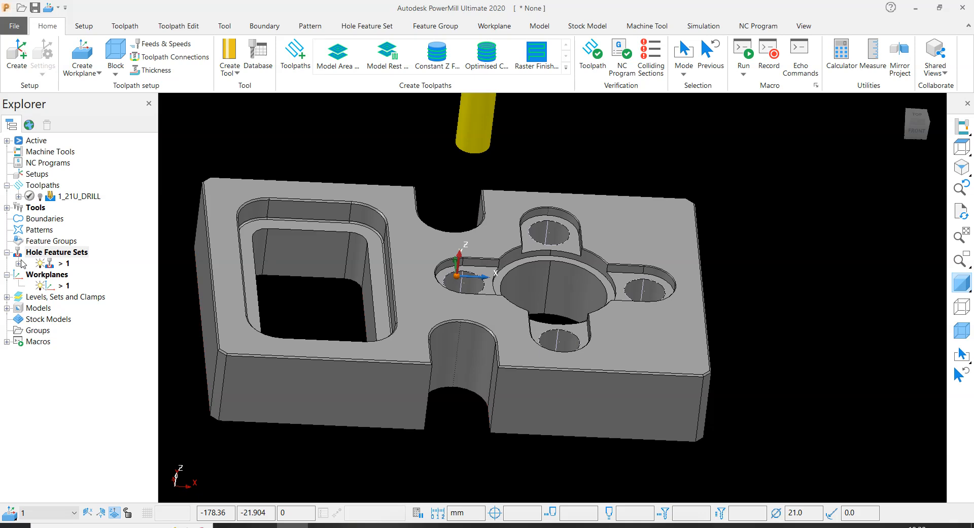
{"action": "right_click", "coordinate": [53, 266]}
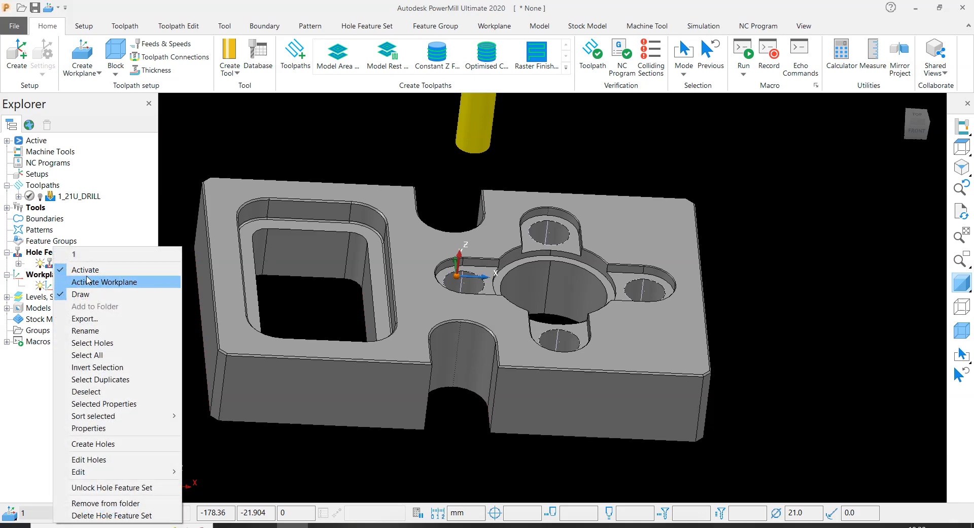
{"action": "left_click", "coordinate": [87, 269]}
{"action": "right_click", "coordinate": [59, 263]}
{"action": "left_click", "coordinate": [78, 293]}
- Deactivate the 21 mm drilling tool so it is no longer displayed above the plate
{"action": "scroll", "coordinate": [484, 293], "scroll_direction": "down", "scroll_amount": 5}
{"action": "middle_click_drag", "start_coordinate": [668, 349], "coordinate": [665, 347]}
{"action": "left_click", "coordinate": [680, 265]}
{"action": "right_click", "coordinate": [485, 206]}
{"action": "left_click", "coordinate": [500, 231]}
{"action": "scroll", "coordinate": [493, 297], "scroll_direction": "up", "scroll_amount": 3}
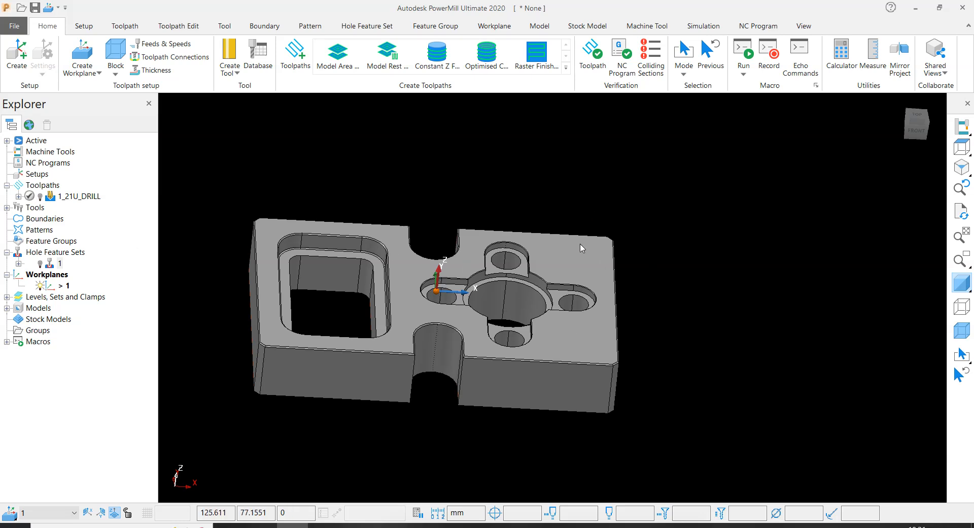
- Reactivate hole feature set 1 to compare its holes with the central bore, and deactivate and hide the set again
{"action": "right_click", "coordinate": [50, 265]}
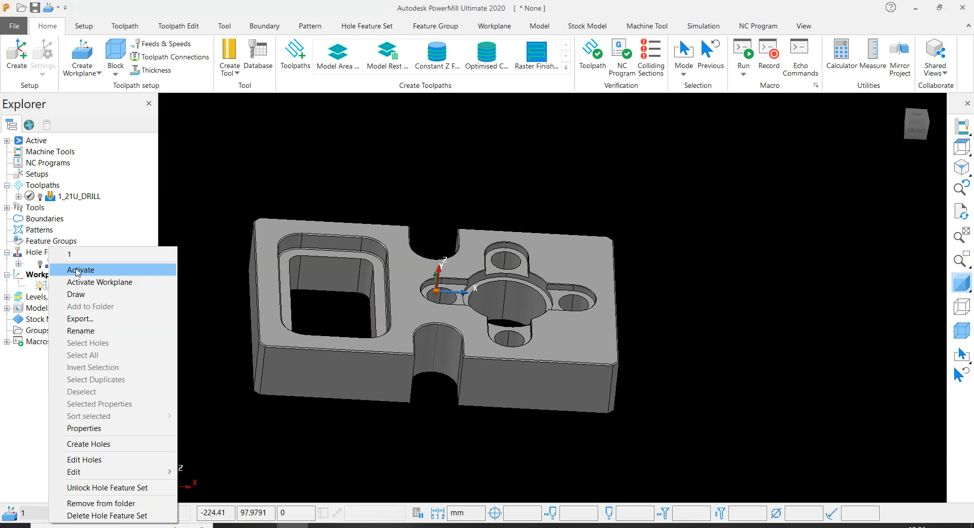
{"action": "left_click", "coordinate": [74, 269]}
{"action": "scroll", "coordinate": [511, 295], "scroll_direction": "up", "scroll_amount": 5}
{"action": "left_click", "coordinate": [510, 287]}
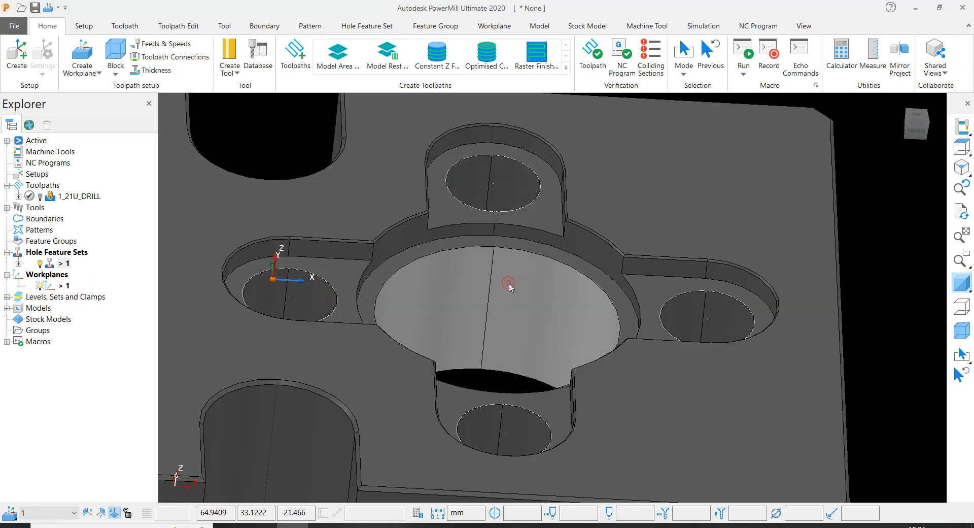
{"action": "scroll", "coordinate": [510, 286], "scroll_direction": "down", "scroll_amount": 5}
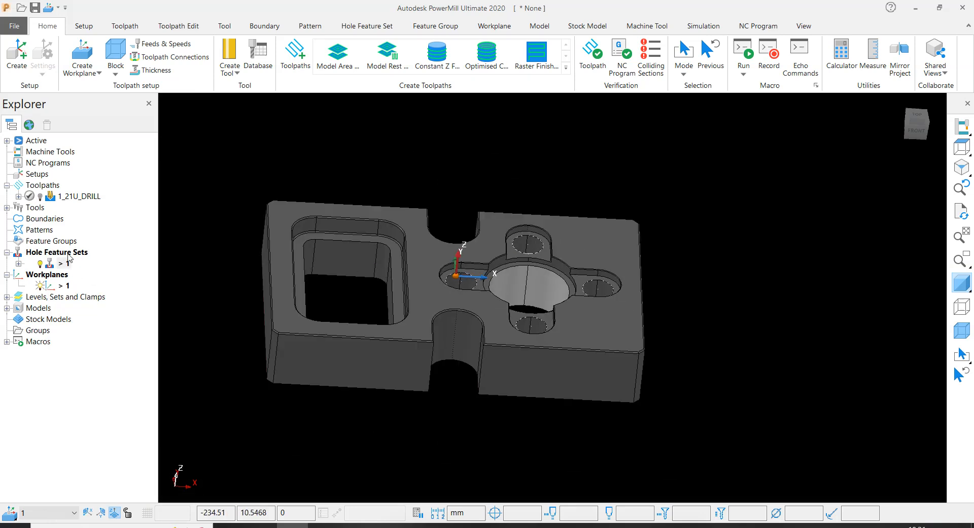
{"action": "left_click", "coordinate": [218, 218]}
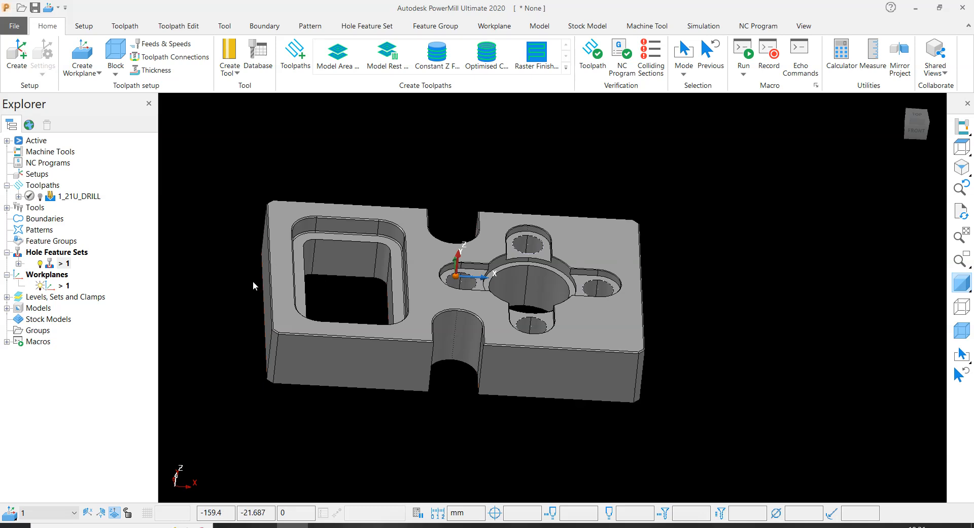
{"action": "double_click", "coordinate": [51, 268]}
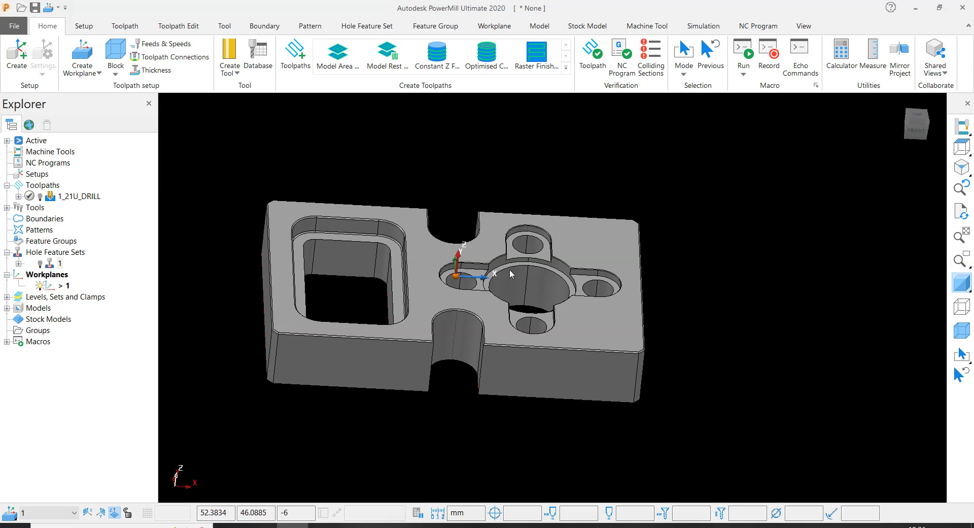
- Create a hole feature from the selected cylindrical surface of the large central bore, keeping Edit after creation enabled
{"action": "left_click", "coordinate": [535, 284]}
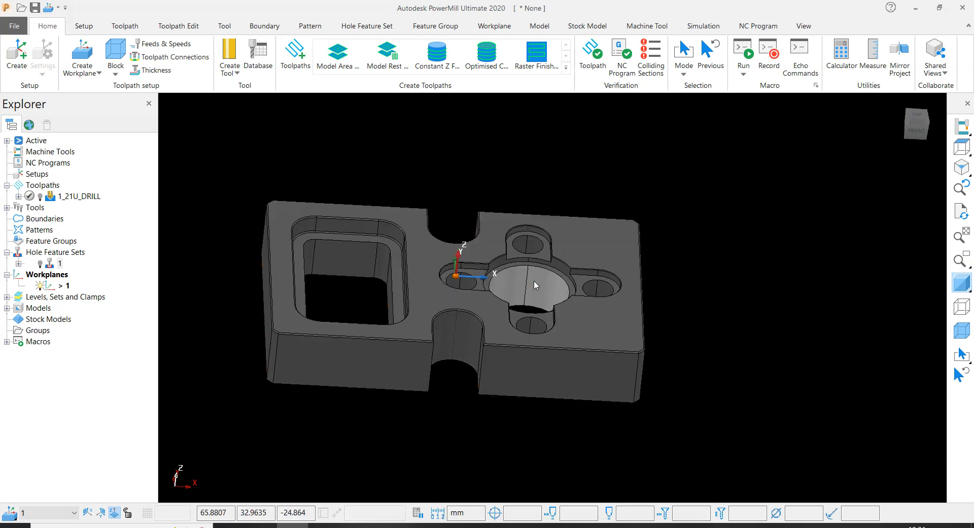
{"action": "right_click", "coordinate": [60, 252]}
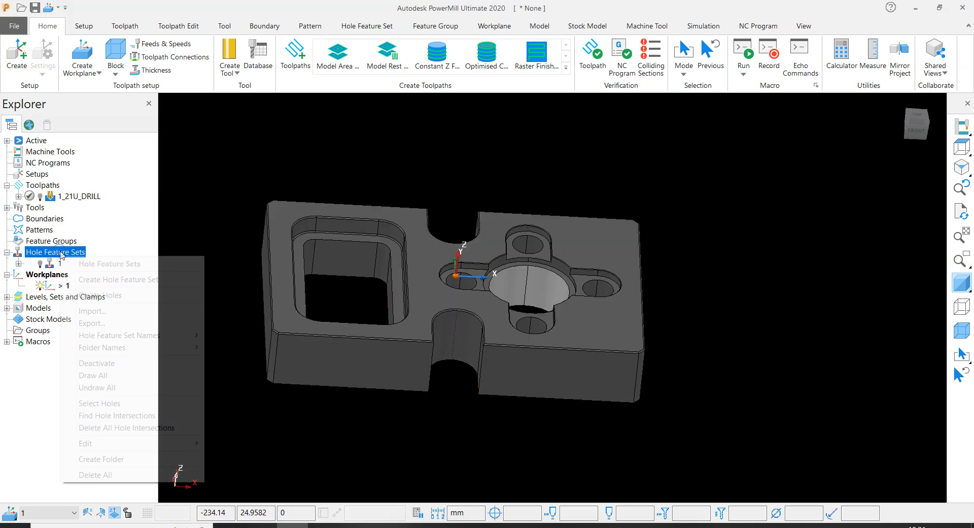
{"action": "left_click", "coordinate": [94, 295]}
{"action": "left_click", "coordinate": [79, 317]}
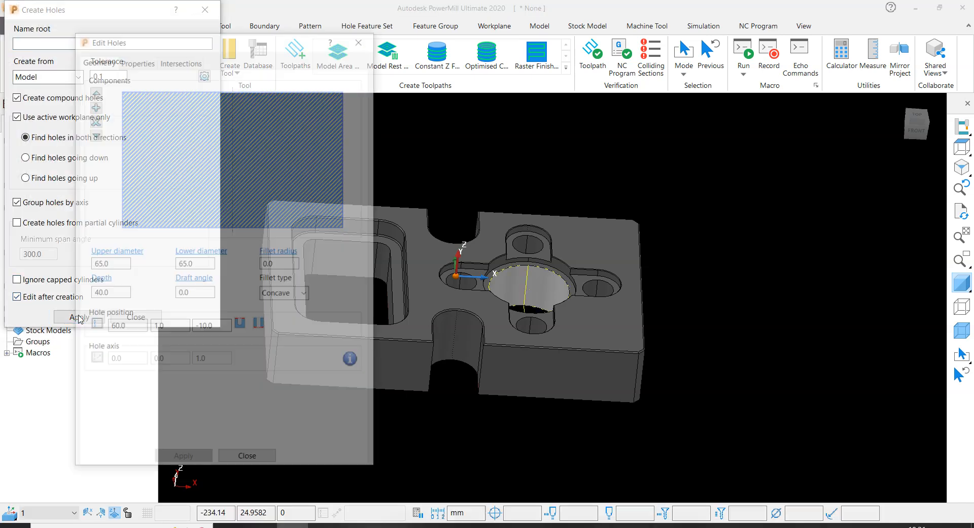
- Finish editing the central bore's hole feature and close the hole creation form
{"action": "double_click", "coordinate": [214, 327]}
{"action": "scroll", "coordinate": [519, 253], "scroll_direction": "up", "scroll_amount": 3}
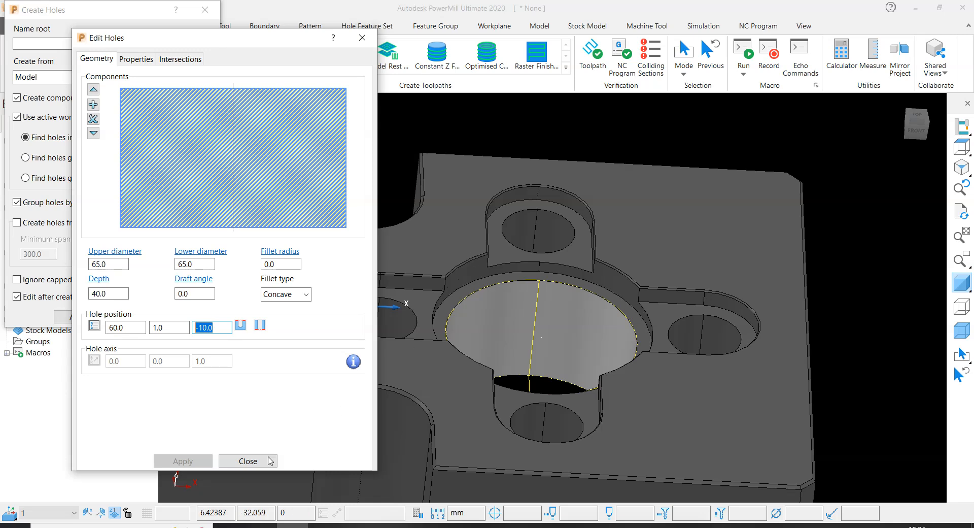
{"action": "left_click", "coordinate": [248, 461]}
{"action": "left_click", "coordinate": [135, 315]}
{"action": "scroll", "coordinate": [501, 276], "scroll_direction": "down", "scroll_amount": 5}
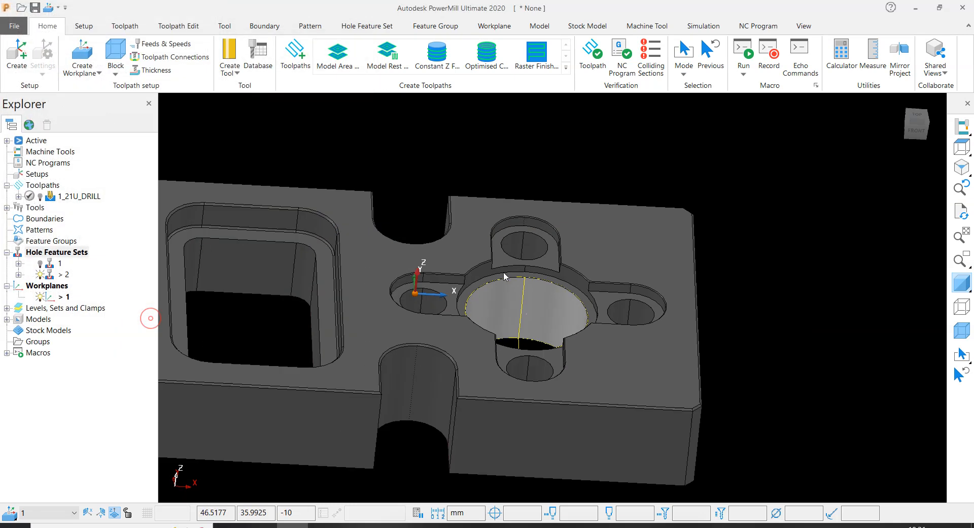
- Copy the 1_21U_DRILL toolpath and rename the copy 2_21U_DRILL
{"action": "right_click", "coordinate": [76, 196]}
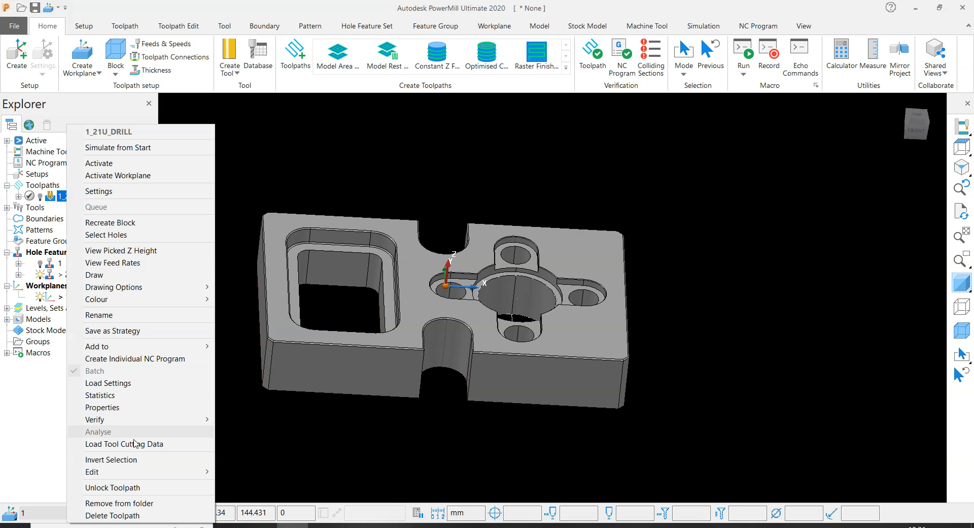
{"action": "mouse_move", "coordinate": [134, 472]}
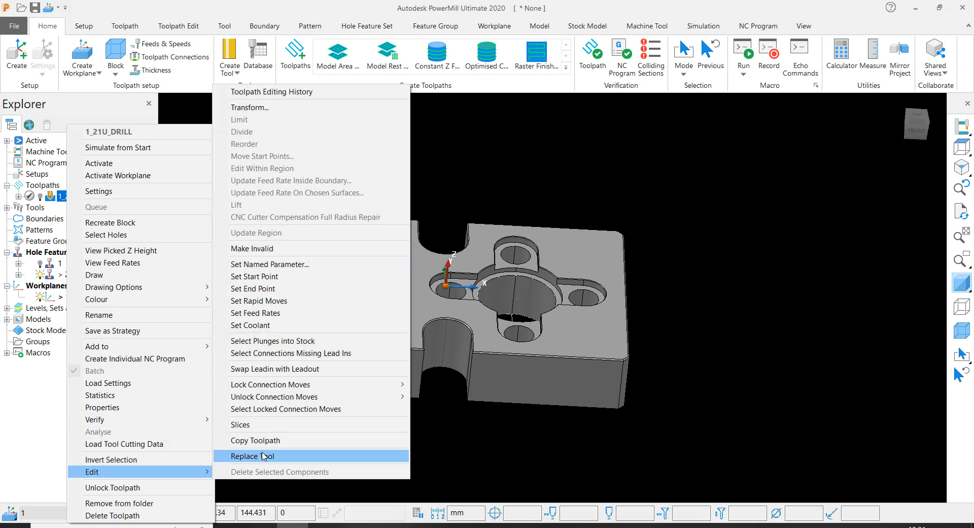
{"action": "left_click", "coordinate": [272, 440]}
{"action": "left_click", "coordinate": [82, 208]}
{"action": "left_click", "coordinate": [76, 207]}
{"action": "left_click_drag", "start_coordinate": [63, 213], "coordinate": [40, 216]}
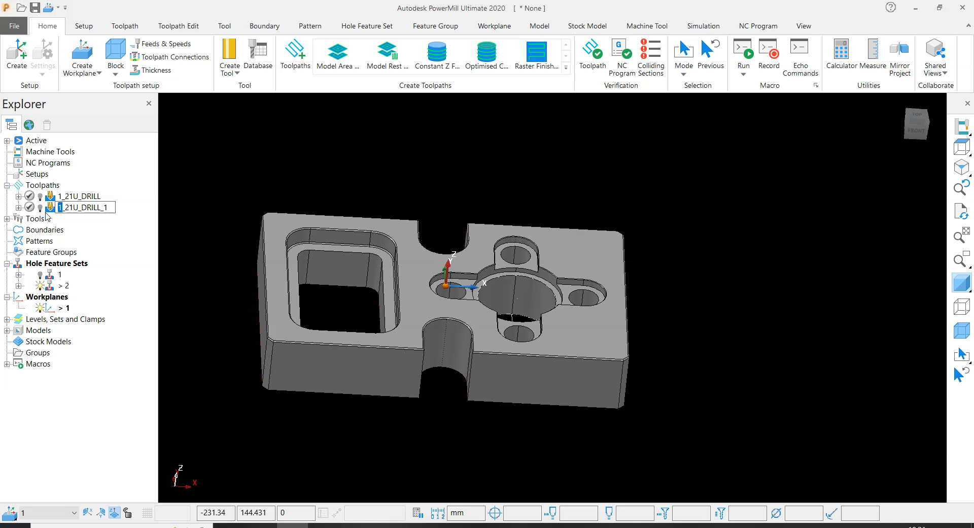
{"action": "key", "text": "BackSpace"}
{"action": "key", "text": "BackSpace"}
{"action": "left_click", "coordinate": [359, 173]}
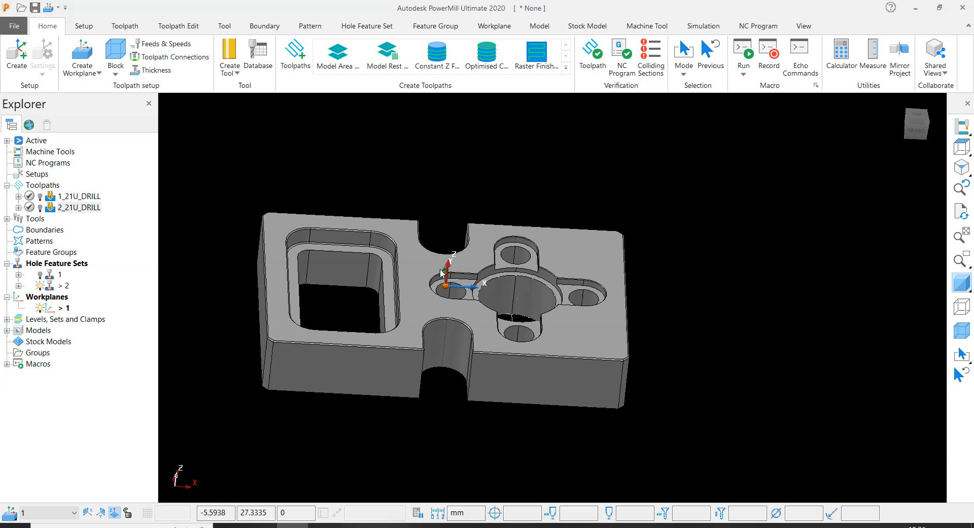
- Unlock the settings of toolpath 2_21U_DRILL, assign hole feature set 2 to it and recalculate the toolpath
{"action": "right_click", "coordinate": [97, 207]}
{"action": "left_click", "coordinate": [114, 163]}
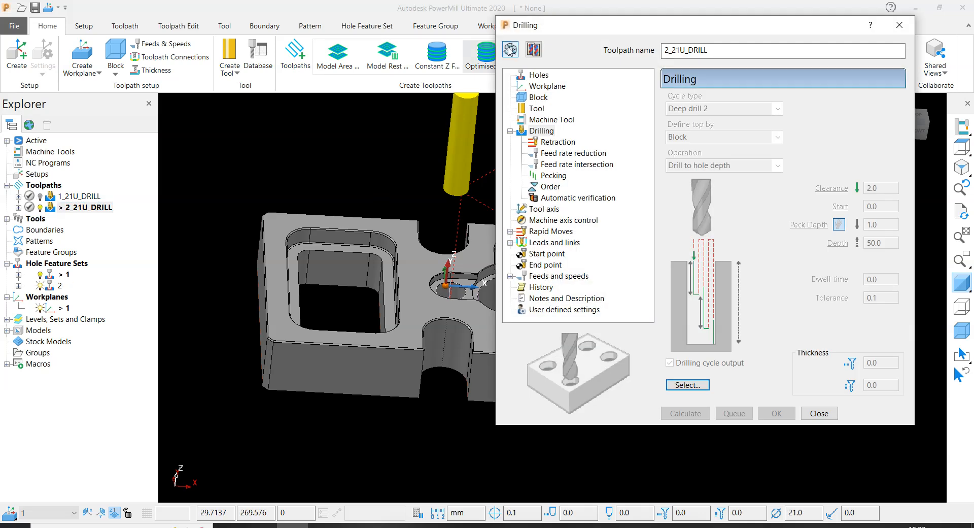
{"action": "left_click", "coordinate": [510, 51]}
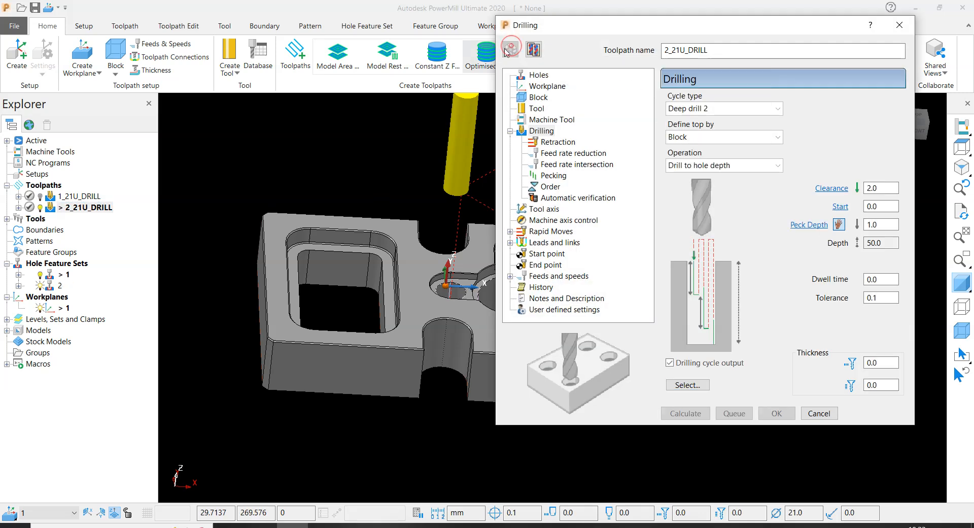
{"action": "left_click", "coordinate": [539, 76]}
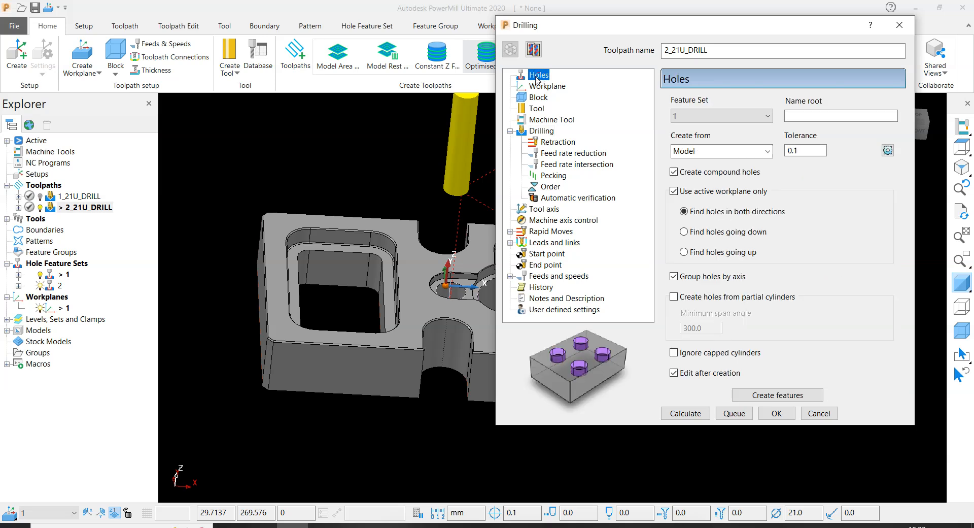
{"action": "left_click", "coordinate": [690, 116]}
{"action": "left_click", "coordinate": [698, 153]}
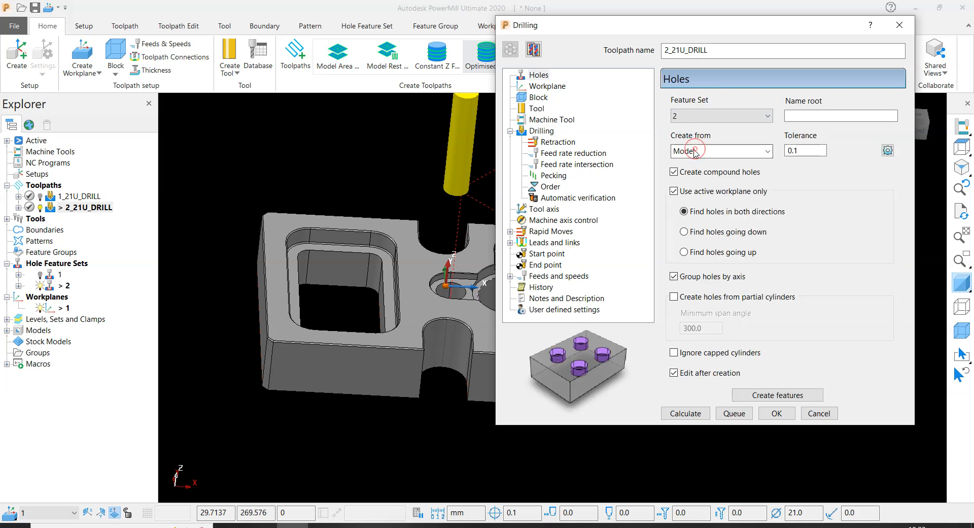
{"action": "left_click", "coordinate": [686, 412]}
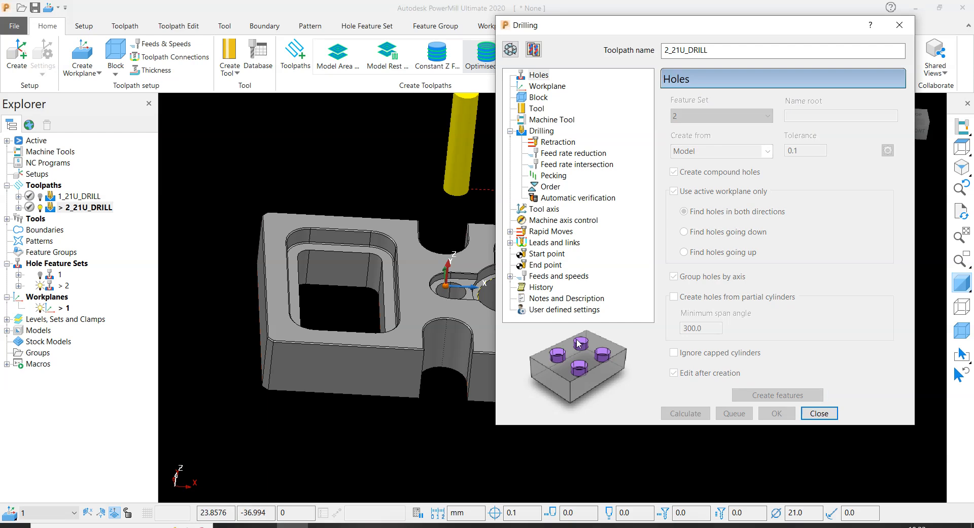
{"action": "left_click", "coordinate": [818, 413]}
- Inspect the 2_21U_DRILL toolpath over the central bore, and deactivate and hide it
{"action": "scroll", "coordinate": [504, 249], "scroll_direction": "up", "scroll_amount": 5}
{"action": "middle_click_drag", "start_coordinate": [507, 288], "coordinate": [467, 249]}
{"action": "scroll", "coordinate": [468, 248], "scroll_direction": "down", "scroll_amount": 2}
{"action": "middle_click_drag", "start_coordinate": [527, 264], "coordinate": [555, 298]}
{"action": "scroll", "coordinate": [641, 327], "scroll_direction": "down", "scroll_amount": 3}
{"action": "left_click", "coordinate": [702, 223]}
{"action": "double_click", "coordinate": [49, 208]}
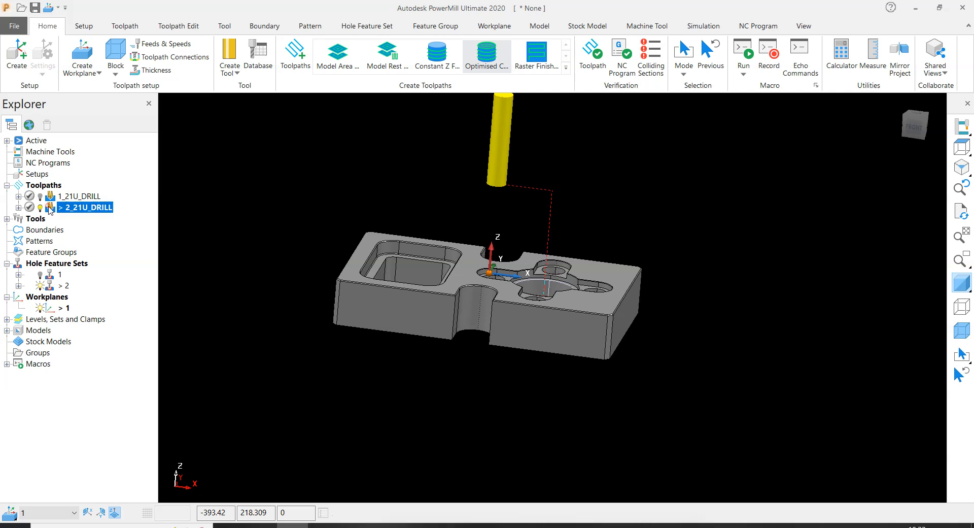
- Deactivate hole feature set 2 and hide its hole in the central bore
{"action": "right_click", "coordinate": [50, 287]}
{"action": "left_click", "coordinate": [74, 33]}
{"action": "right_click", "coordinate": [50, 287]}
{"action": "left_click", "coordinate": [76, 61]}
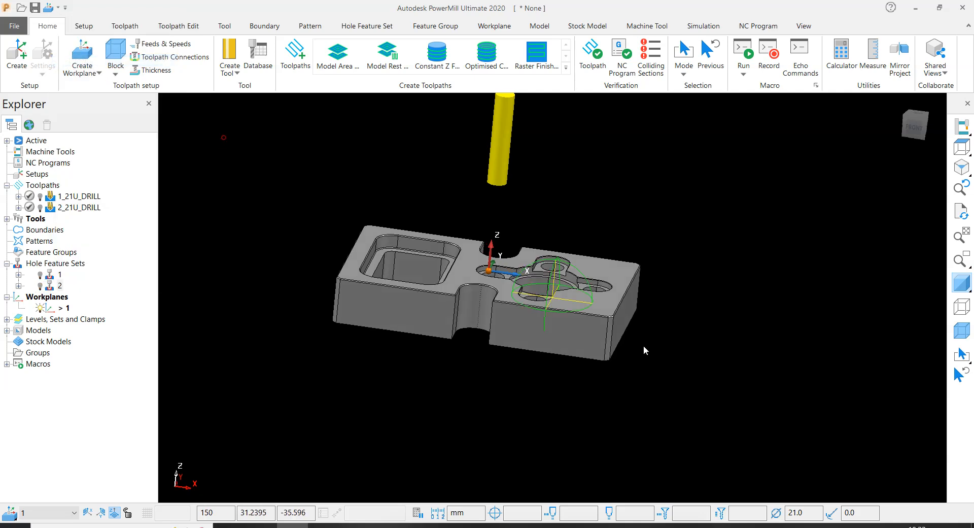
{"action": "middle_click_drag", "start_coordinate": [644, 345], "coordinate": [640, 390]}
{"action": "scroll", "coordinate": [556, 291], "scroll_direction": "up", "scroll_amount": 5}
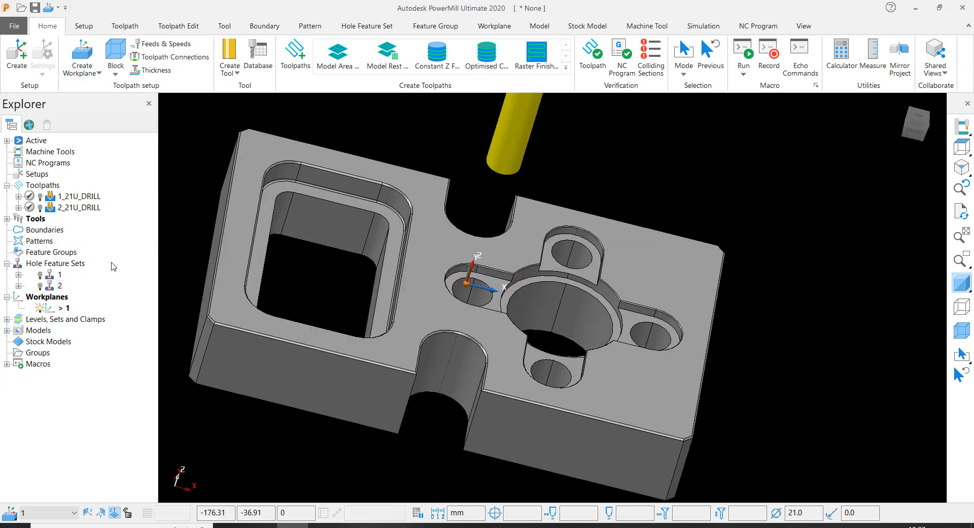
- Redisplay hole feature set 2 around the central bore and hide it again
{"action": "left_click", "coordinate": [40, 286]}
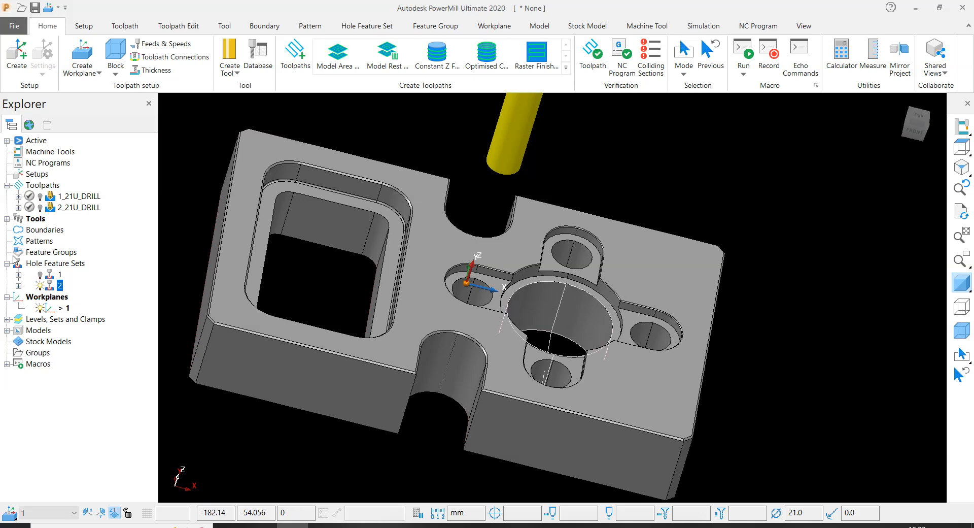
{"action": "right_click", "coordinate": [50, 286]}
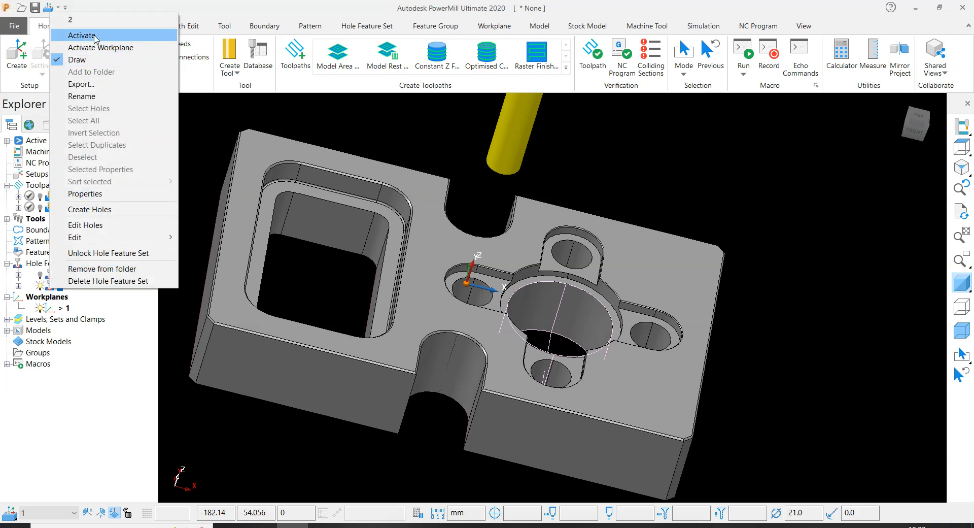
{"action": "left_click", "coordinate": [71, 63]}
{"action": "scroll", "coordinate": [680, 203], "scroll_direction": "down", "scroll_amount": 3}
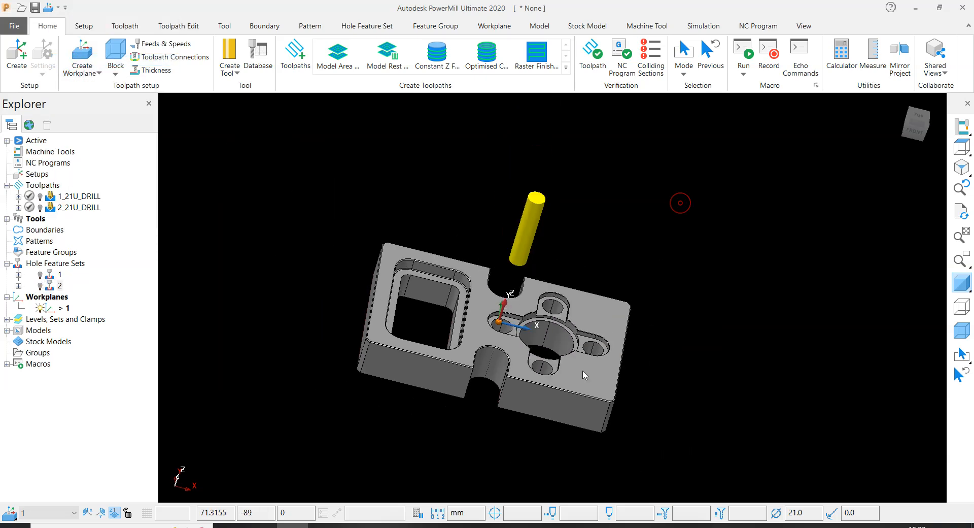
- Deactivate the 21 mm drill displayed above the plate
{"action": "scroll", "coordinate": [524, 212], "scroll_direction": "up", "scroll_amount": 3}
{"action": "right_click", "coordinate": [525, 212]}
{"action": "left_click", "coordinate": [546, 234]}
{"action": "middle_click_drag", "start_coordinate": [546, 234], "coordinate": [270, 321]}
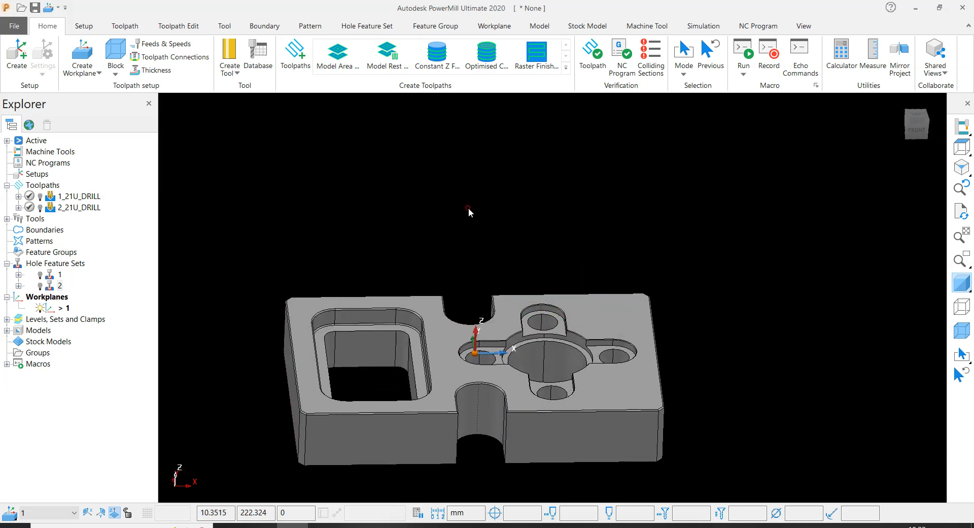
- Measure the corner radius of the rectangular pocket and close the measuring form
{"action": "scroll", "coordinate": [467, 208], "scroll_direction": "up", "scroll_amount": 5}
{"action": "middle_click_drag", "start_coordinate": [383, 341], "coordinate": [523, 279]}
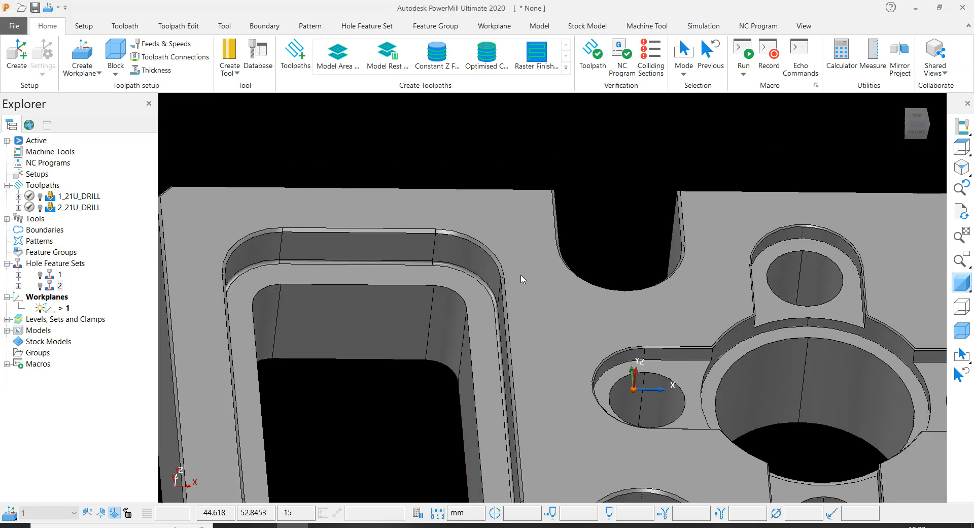
{"action": "left_click", "coordinate": [873, 56]}
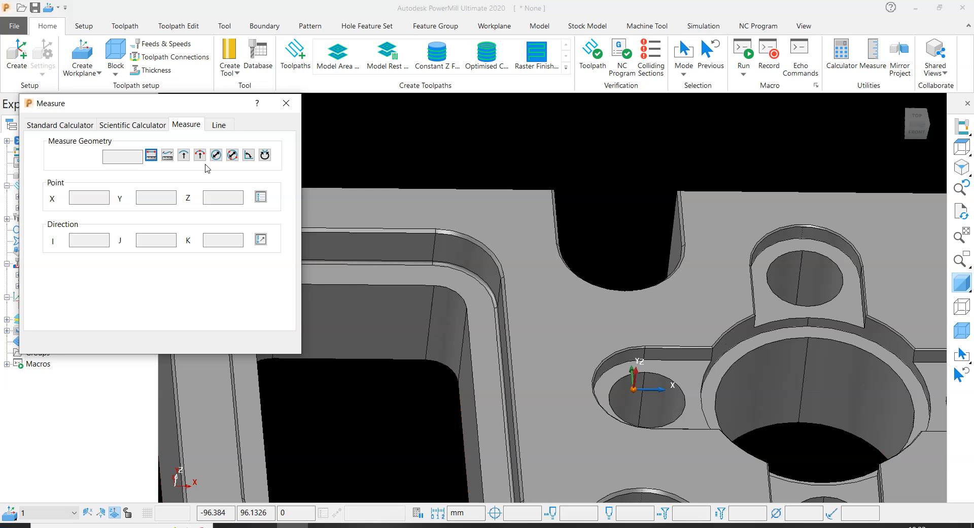
{"action": "left_click", "coordinate": [184, 155]}
{"action": "scroll", "coordinate": [464, 352], "scroll_direction": "up", "scroll_amount": 4}
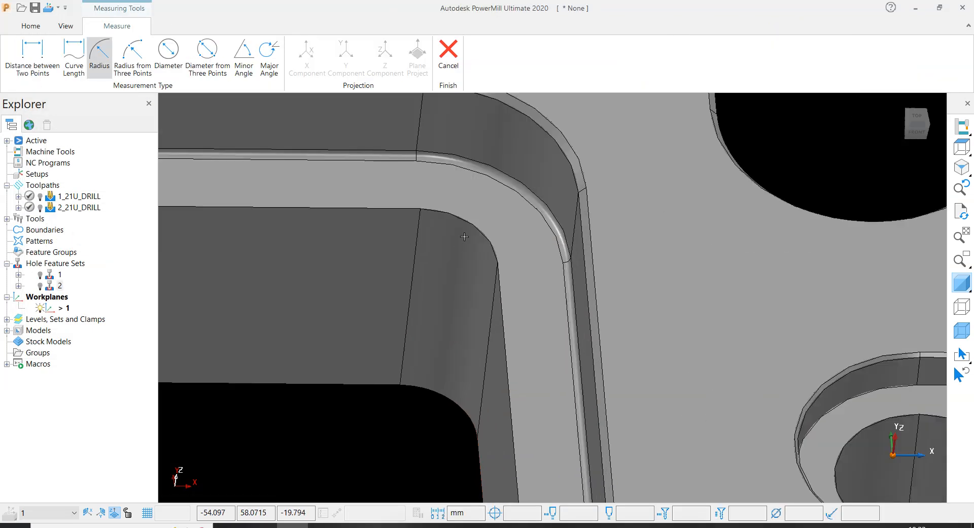
{"action": "scroll", "coordinate": [473, 225], "scroll_direction": "down", "scroll_amount": 4}
{"action": "scroll", "coordinate": [487, 229], "scroll_direction": "up", "scroll_amount": 4}
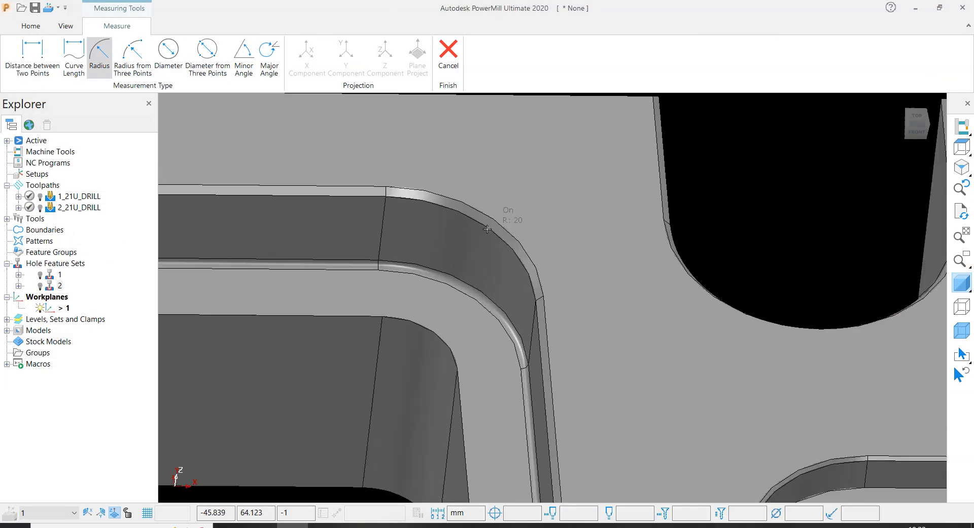
{"action": "left_click", "coordinate": [449, 51]}
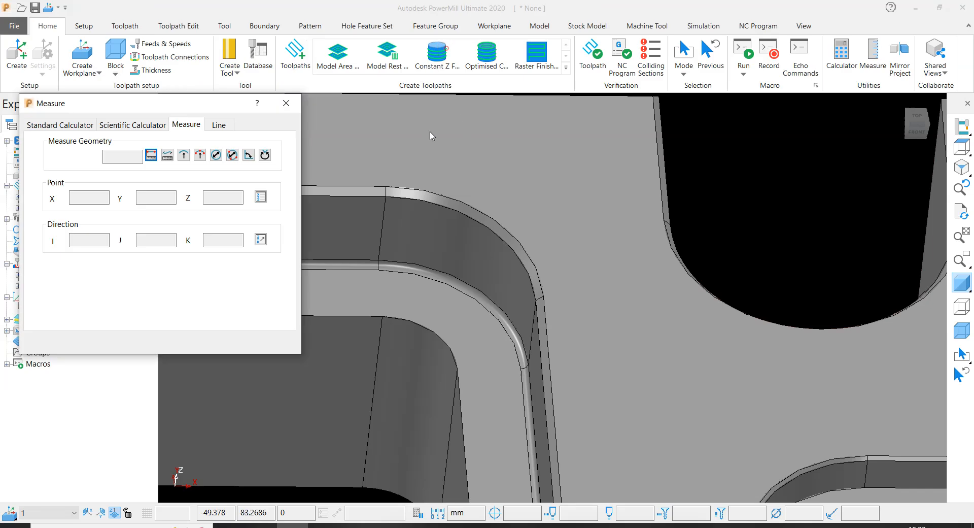
{"action": "left_click", "coordinate": [287, 103]}
- Inspect the stepped rectangular pocket and select the plate's top face
{"action": "scroll", "coordinate": [521, 315], "scroll_direction": "down", "scroll_amount": 3}
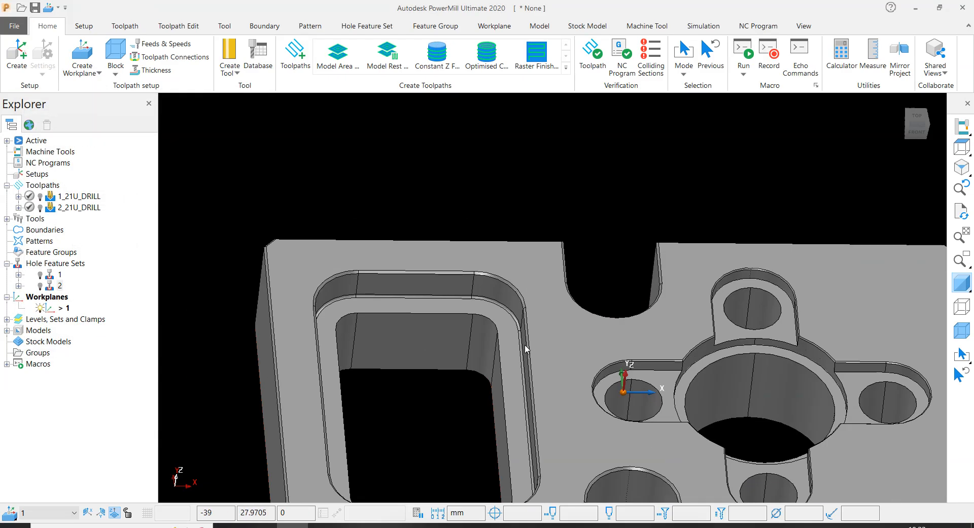
{"action": "scroll", "coordinate": [526, 348], "scroll_direction": "up", "scroll_amount": 3}
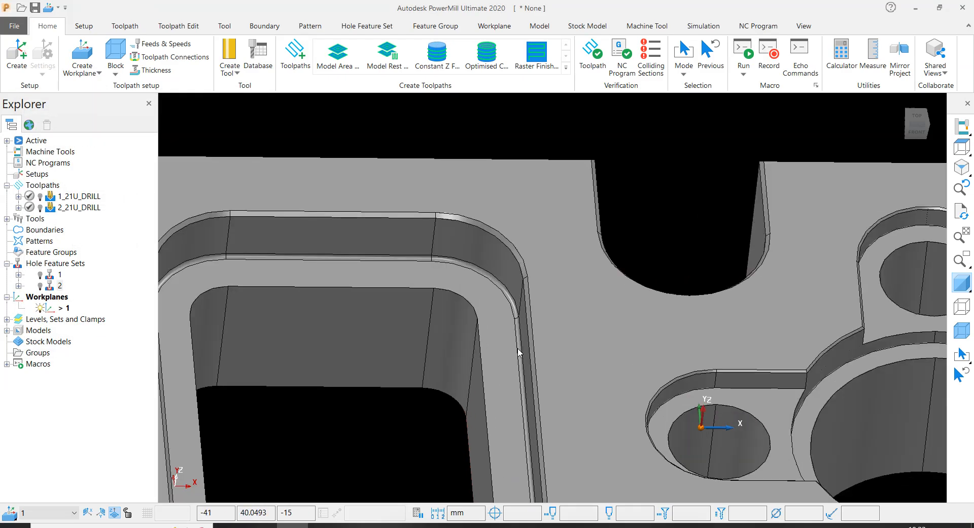
{"action": "scroll", "coordinate": [477, 349], "scroll_direction": "down", "scroll_amount": 3}
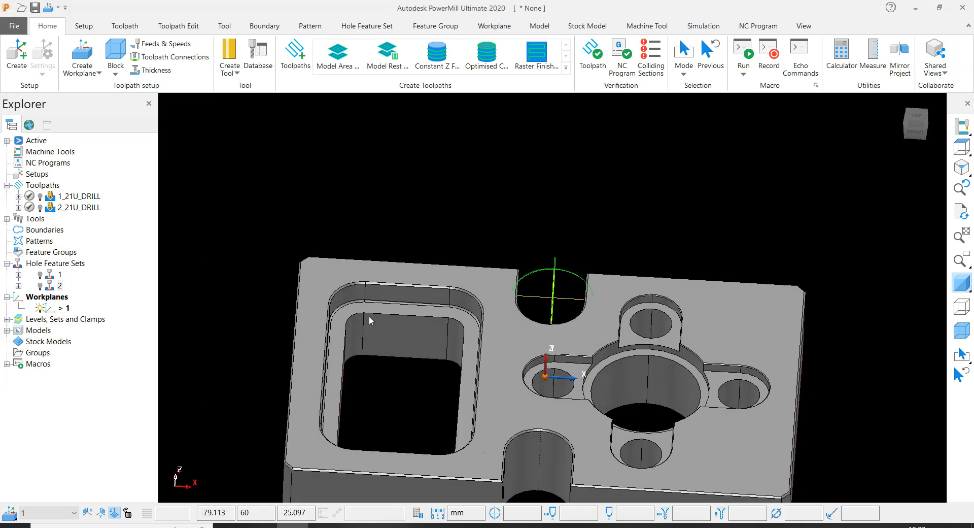
{"action": "middle_click_drag", "start_coordinate": [473, 281], "coordinate": [576, 354]}
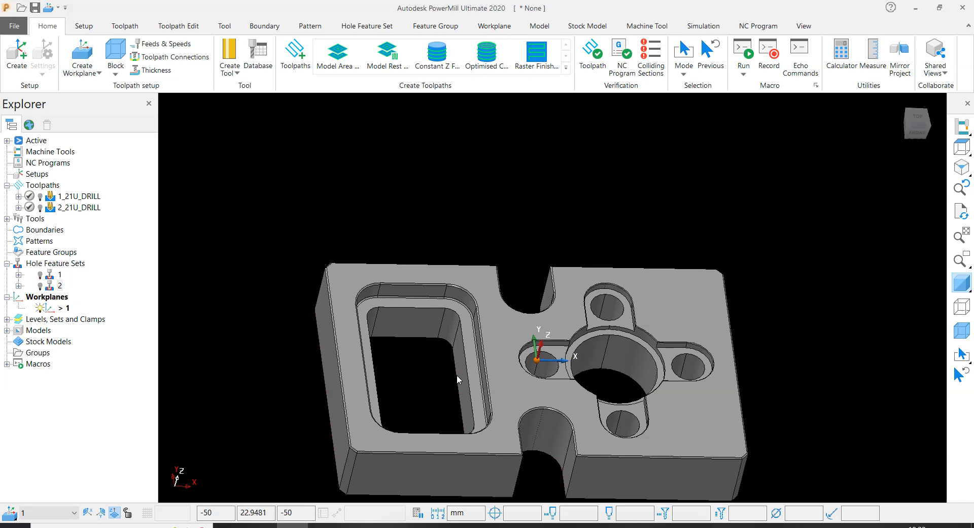
{"action": "scroll", "coordinate": [505, 346], "scroll_direction": "up", "scroll_amount": 3}
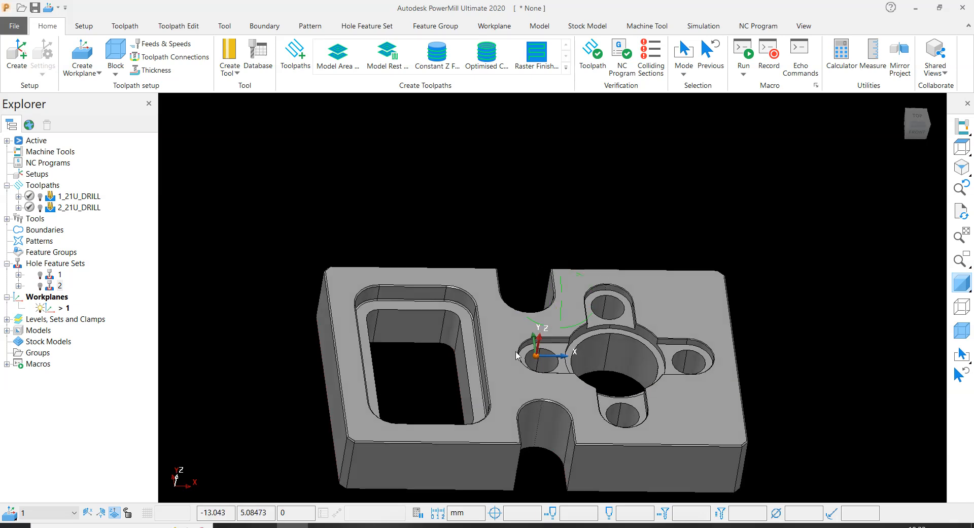
{"action": "scroll", "coordinate": [544, 305], "scroll_direction": "down", "scroll_amount": 2}
{"action": "scroll", "coordinate": [544, 292], "scroll_direction": "up", "scroll_amount": 4}
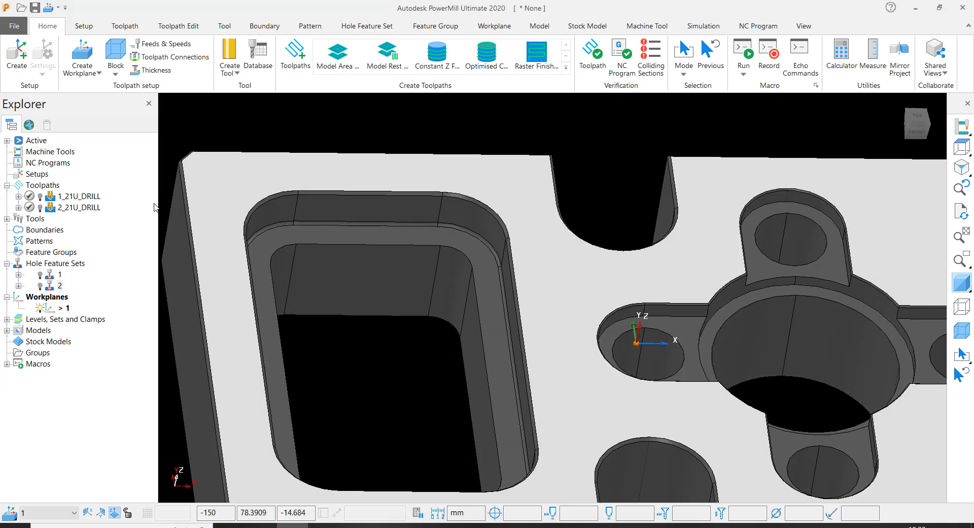
- Create a user-defined boundary with both the private boundary and the apply edit history options disabled
{"action": "right_click", "coordinate": [50, 231]}
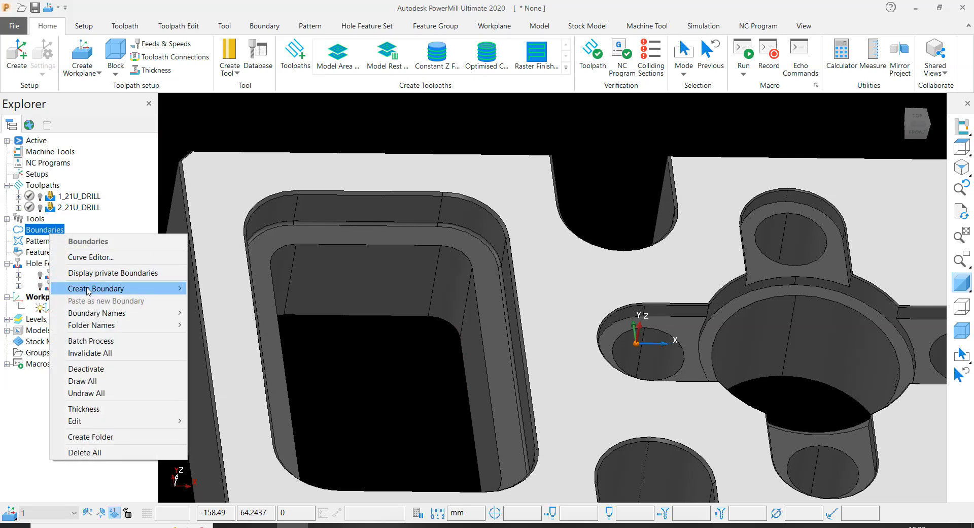
{"action": "mouse_move", "coordinate": [90, 289]}
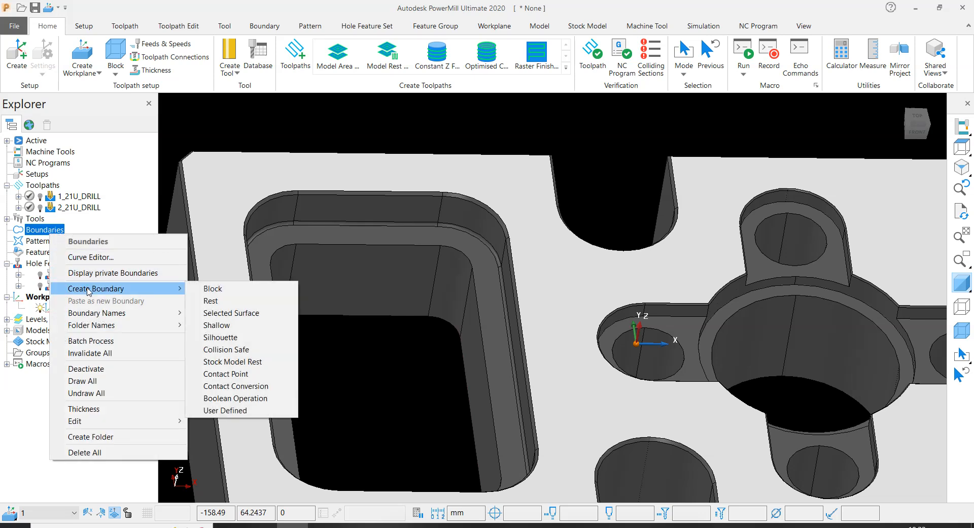
{"action": "left_click", "coordinate": [225, 411]}
{"action": "left_click", "coordinate": [181, 260]}
{"action": "left_click", "coordinate": [181, 298]}
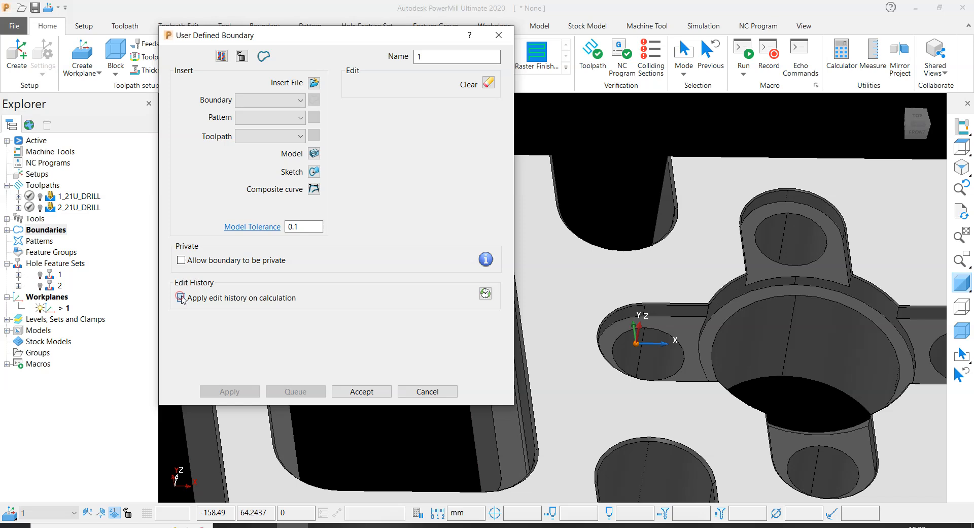
- Set the boundary's model tolerance to 0.001 and insert the edges of the selected top face from the model
{"action": "left_click", "coordinate": [302, 226]}
{"action": "type", "text": "00"}
{"action": "key", "text": "Return"}
{"action": "left_click", "coordinate": [313, 154]}
{"action": "scroll", "coordinate": [608, 232], "scroll_direction": "down", "scroll_amount": 2}
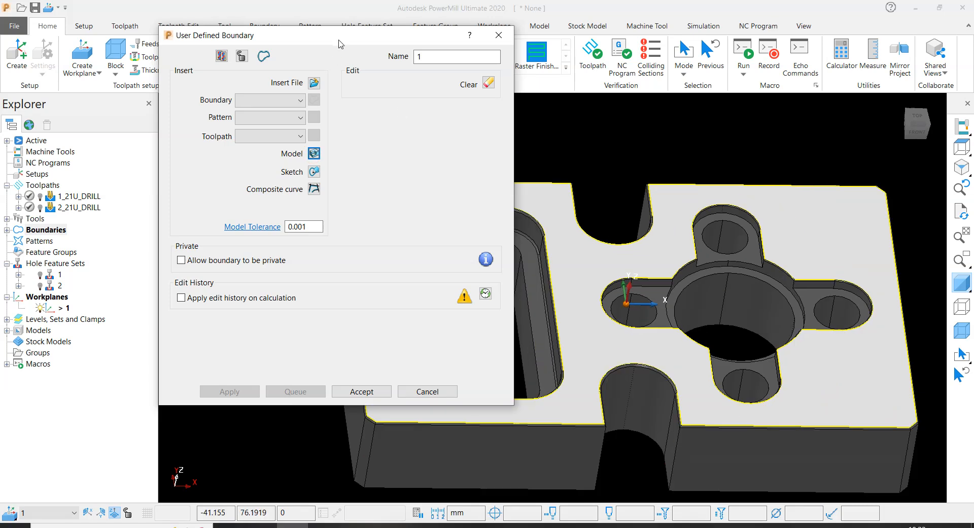
- Move the boundary form clear of the plate and hide the model so only the boundary curves are displayed
{"action": "left_click_drag", "start_coordinate": [339, 38], "coordinate": [168, 57]}
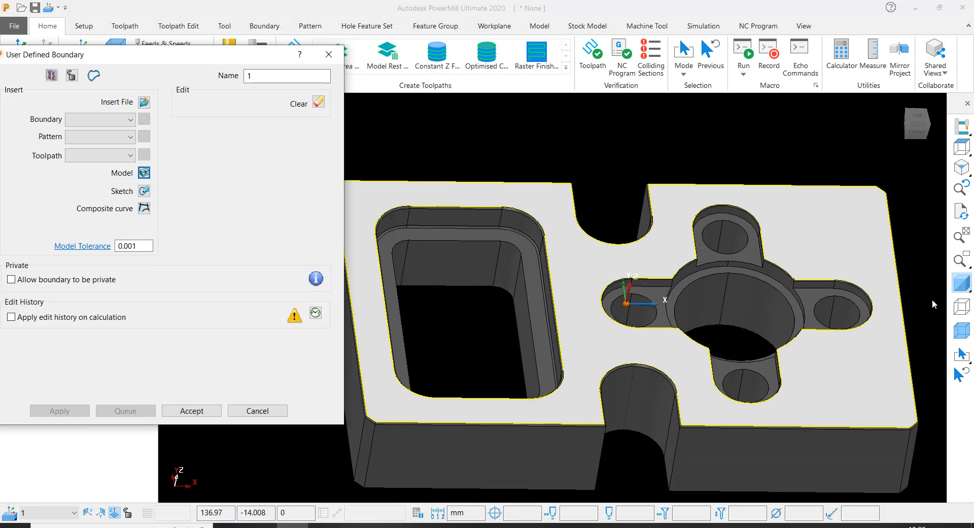
{"action": "left_click", "coordinate": [963, 285]}
{"action": "left_click", "coordinate": [962, 285]}
{"action": "scroll", "coordinate": [579, 222], "scroll_direction": "down", "scroll_amount": 3}
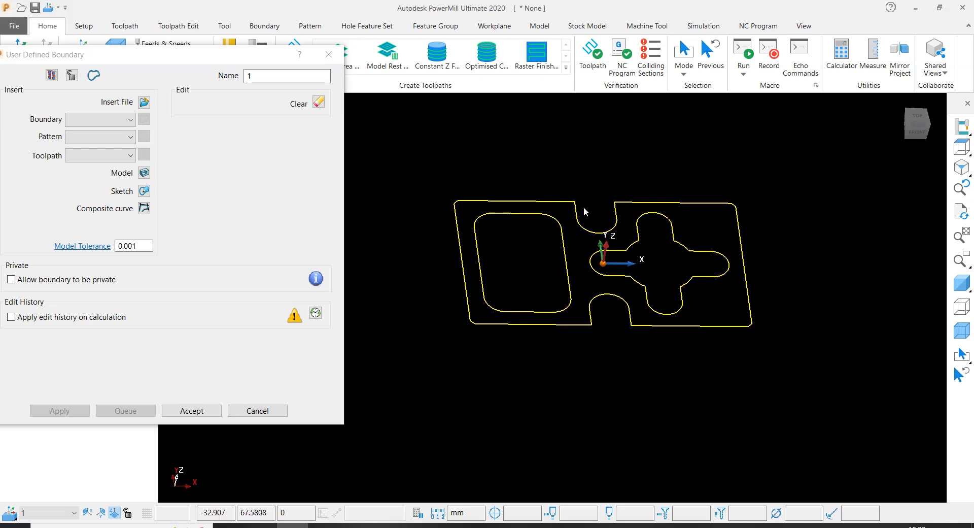
- Delete every boundary curve except the rectangular pocket's outline and accept the user-defined boundary
{"action": "left_click", "coordinate": [780, 170]}
{"action": "left_click_drag", "start_coordinate": [795, 156], "coordinate": [622, 412]}
{"action": "key", "text": "Delete"}
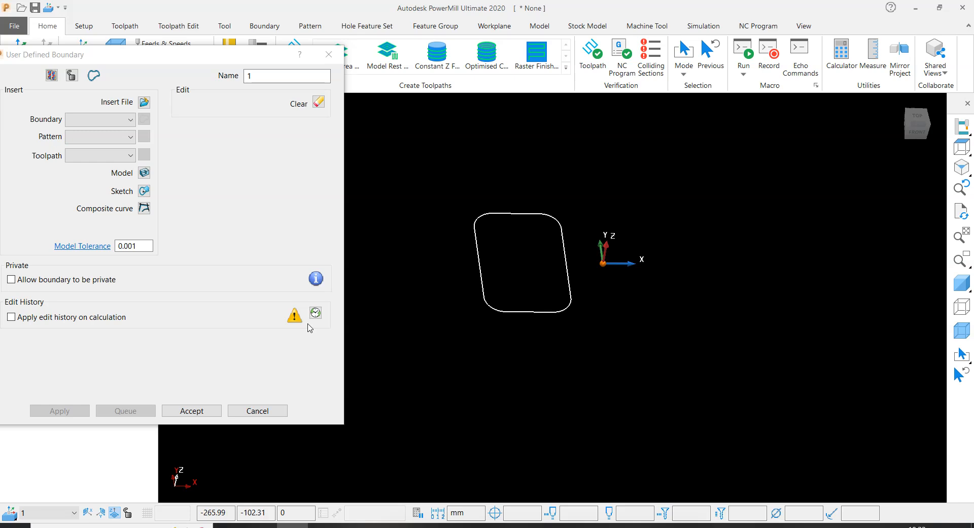
{"action": "left_click", "coordinate": [192, 411]}
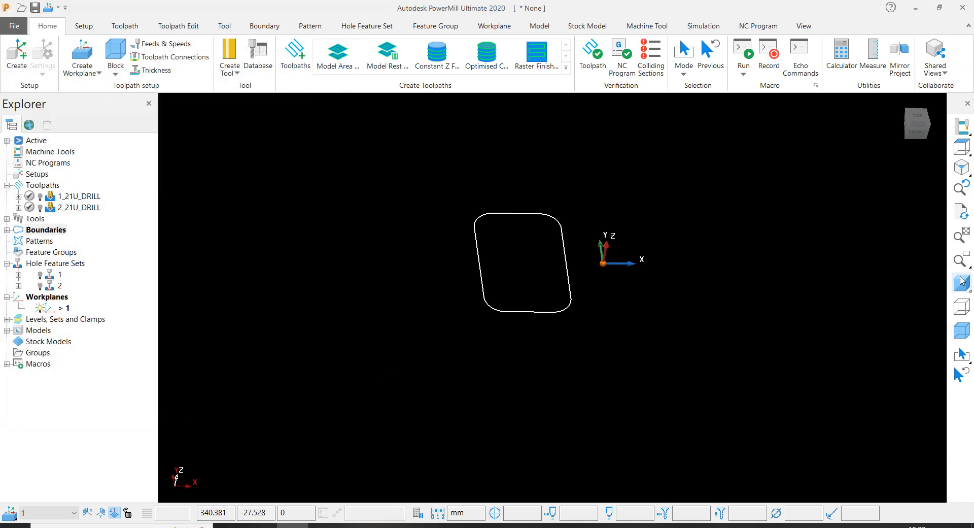
- Display the shaded model again and check the remaining boundary against the rectangular pocket's upper edge
{"action": "left_click", "coordinate": [961, 281]}
{"action": "scroll", "coordinate": [537, 245], "scroll_direction": "up", "scroll_amount": 5}
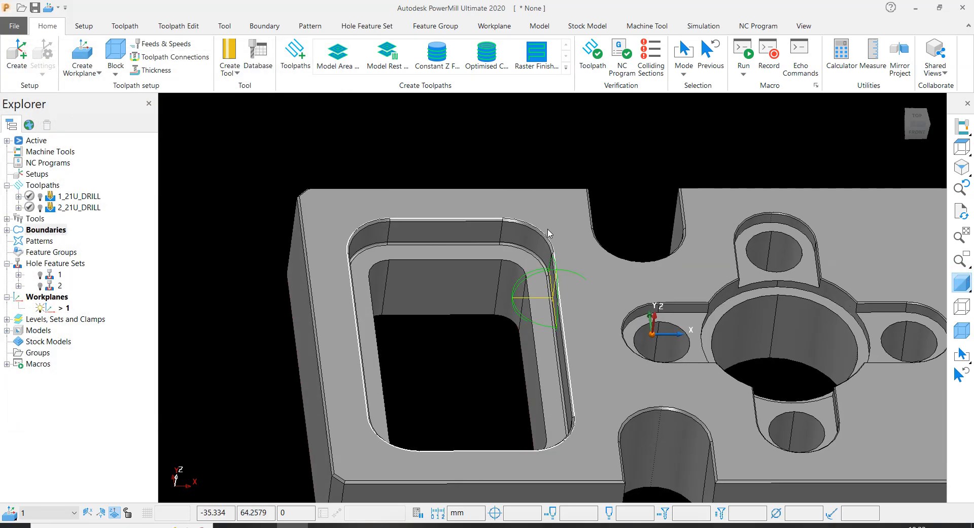
{"action": "scroll", "coordinate": [537, 245], "scroll_direction": "down", "scroll_amount": 3}
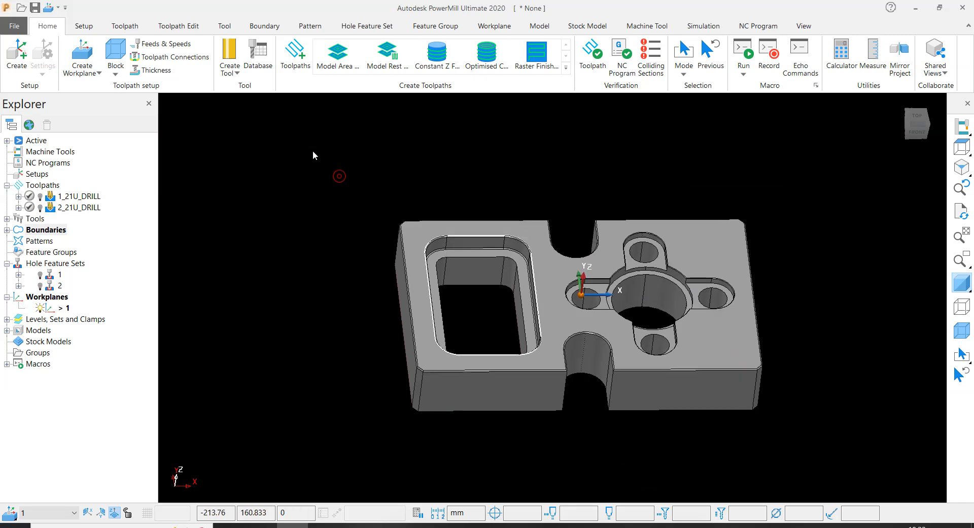
- Create a Model Area Clearance toolpath from the 3D Area Clearance strategies and move its form clear of the pocket
{"action": "left_click", "coordinate": [293, 67]}
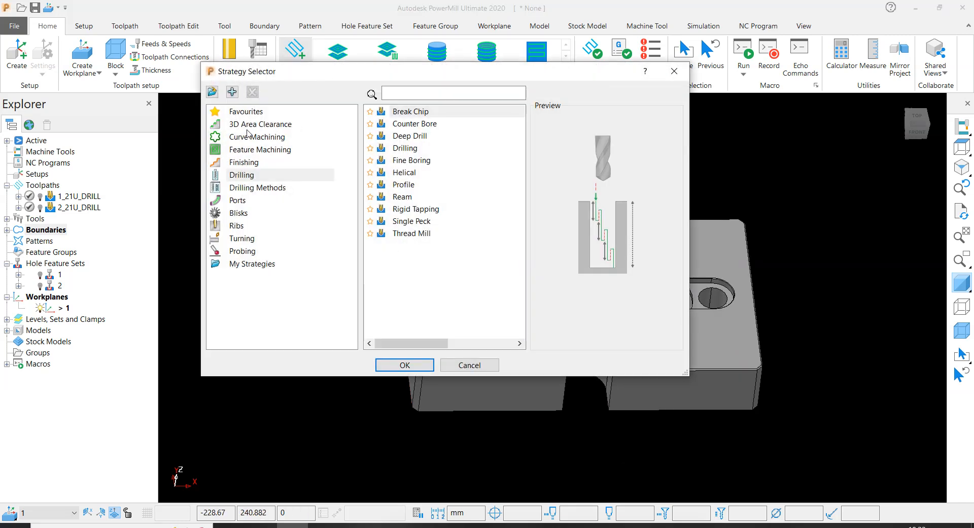
{"action": "left_click", "coordinate": [248, 125]}
{"action": "left_click", "coordinate": [415, 125]}
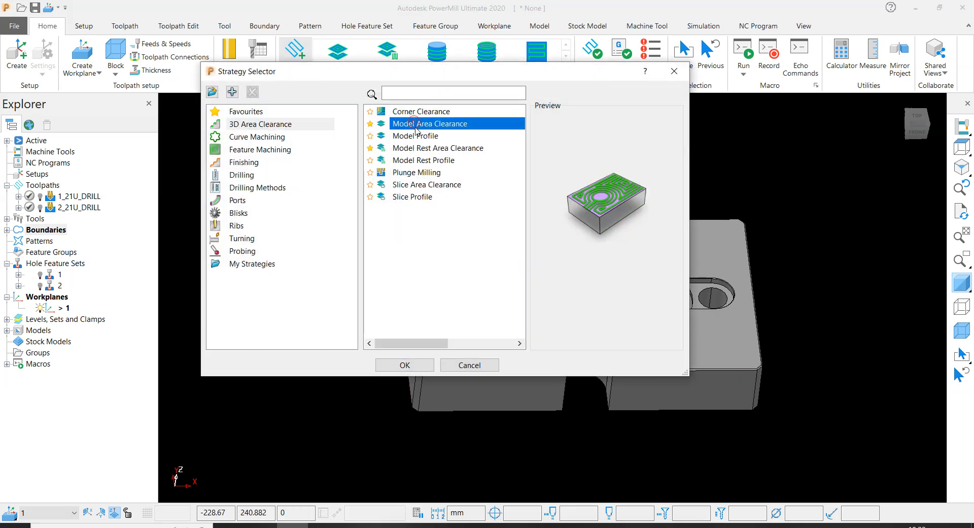
{"action": "left_click", "coordinate": [404, 366]}
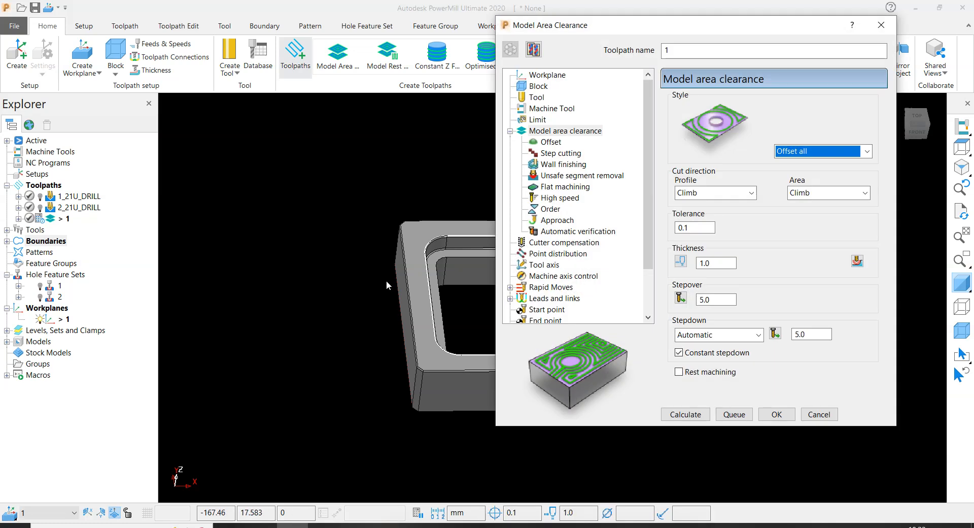
{"action": "scroll", "coordinate": [261, 242], "scroll_direction": "down", "scroll_amount": 3}
{"action": "left_click_drag", "start_coordinate": [679, 21], "coordinate": [715, 25]}
{"action": "scroll", "coordinate": [339, 233], "scroll_direction": "up", "scroll_amount": 3}
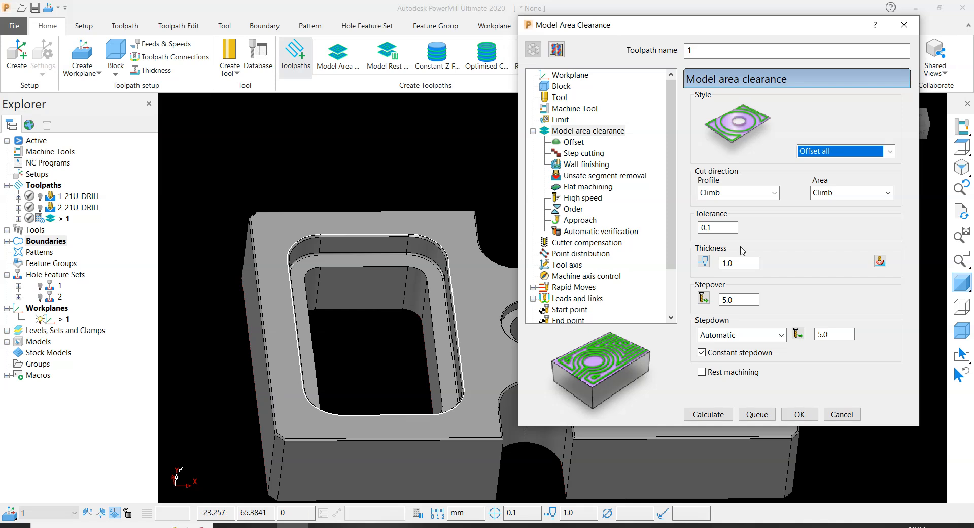
- Create a tip radiused tool named 25R1 for the area clearance toolpath
{"action": "left_click", "coordinate": [560, 86]}
{"action": "left_click", "coordinate": [559, 97]}
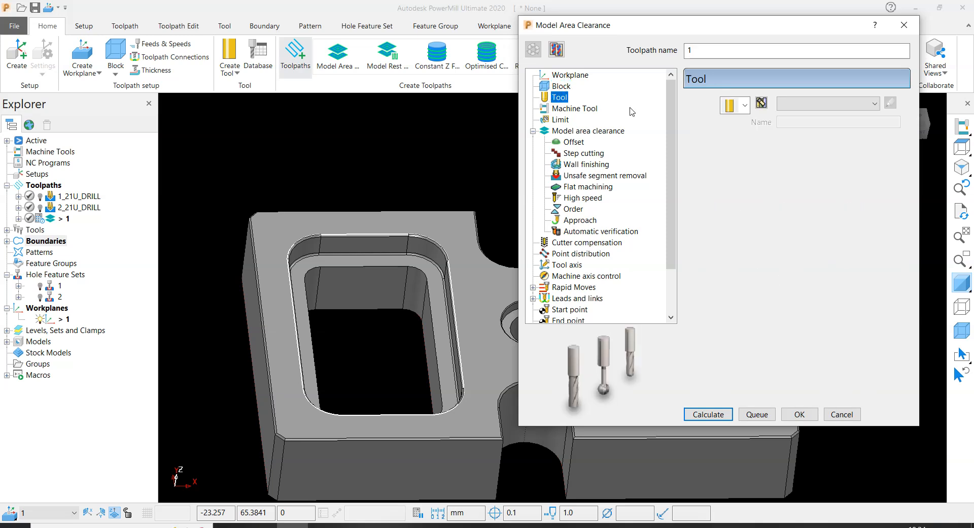
{"action": "left_click", "coordinate": [745, 105]}
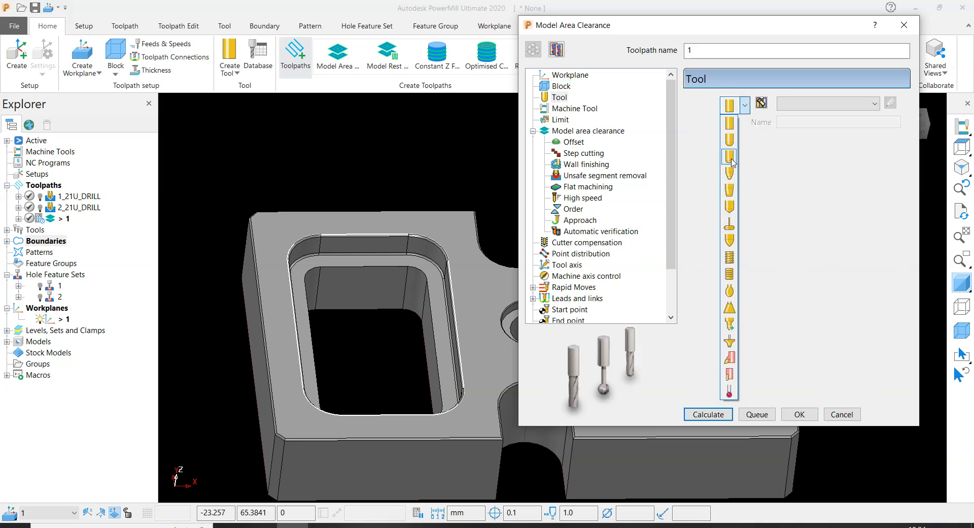
{"action": "left_click", "coordinate": [730, 157]}
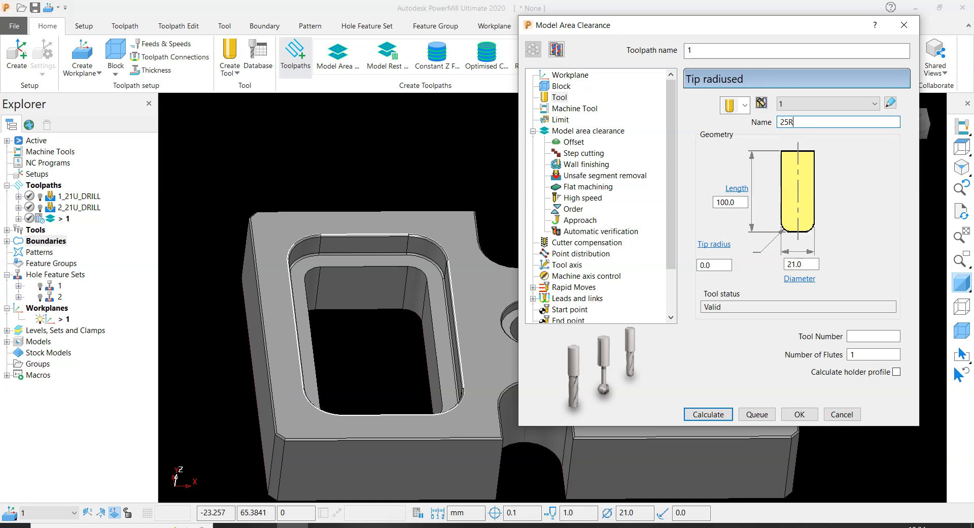
{"action": "key", "text": "Return"}
- Set the tip radiused tool's diameter to 25 mm and its tip radius to 1 mm
{"action": "double_click", "coordinate": [812, 264]}
{"action": "type", "text": "25"}
{"action": "key", "text": "Return"}
{"action": "double_click", "coordinate": [710, 264]}
{"action": "type", "text": "1"}
{"action": "key", "text": "Return"}
- Assign tool number 2 to the tip radiused tool and set its length to 150 mm
{"action": "left_click", "coordinate": [874, 336]}
{"action": "type", "text": "2"}
{"action": "key", "text": "Return"}
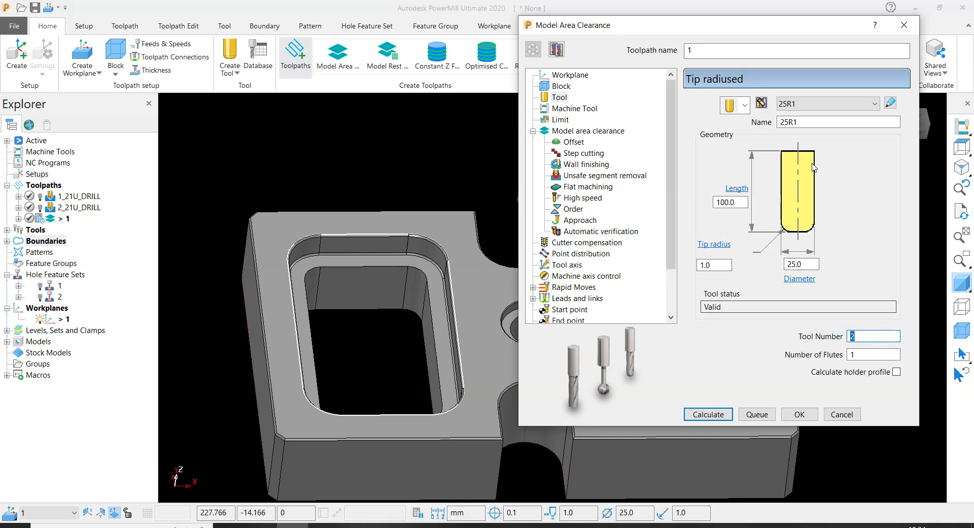
{"action": "double_click", "coordinate": [737, 203]}
{"action": "type", "text": "15"}
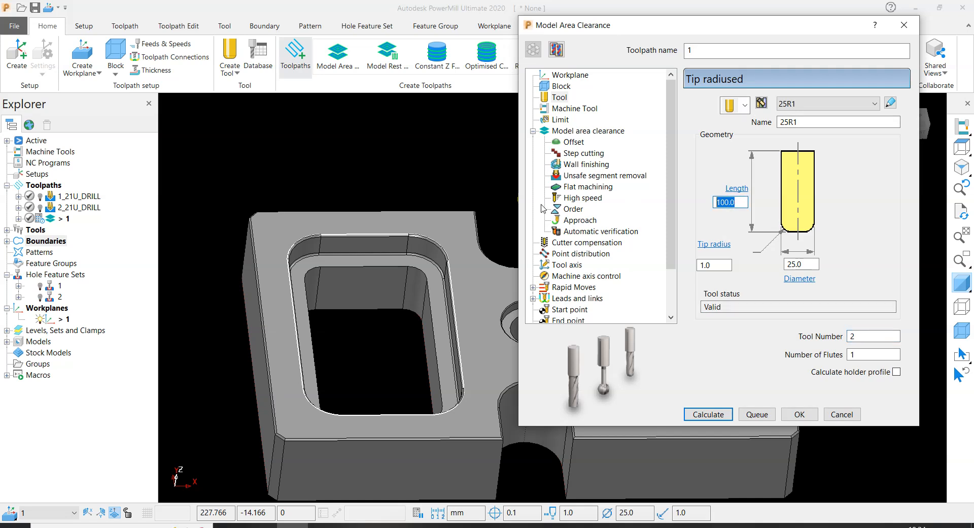
{"action": "type", "text": "0"}
{"action": "key", "text": "Return"}
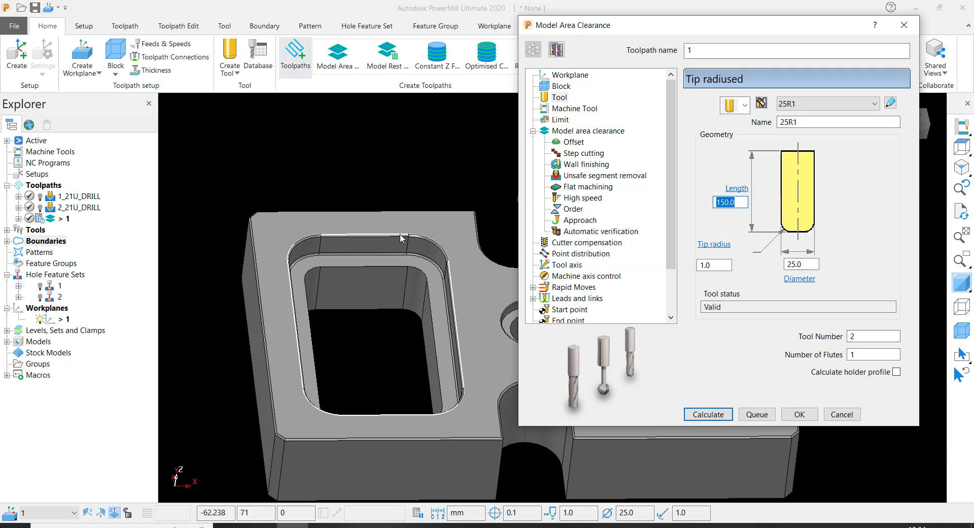
- Examine the tool's rounded tip from the front and compare the cutter with the stepped rectangular pocket
{"action": "scroll", "coordinate": [419, 251], "scroll_direction": "up", "scroll_amount": 1}
{"action": "middle_click_drag", "start_coordinate": [428, 209], "coordinate": [387, 175]}
{"action": "scroll", "coordinate": [384, 188], "scroll_direction": "down", "scroll_amount": 2}
{"action": "scroll", "coordinate": [380, 192], "scroll_direction": "up", "scroll_amount": 4}
{"action": "scroll", "coordinate": [417, 211], "scroll_direction": "down", "scroll_amount": 2}
{"action": "scroll", "coordinate": [435, 188], "scroll_direction": "up", "scroll_amount": 5}
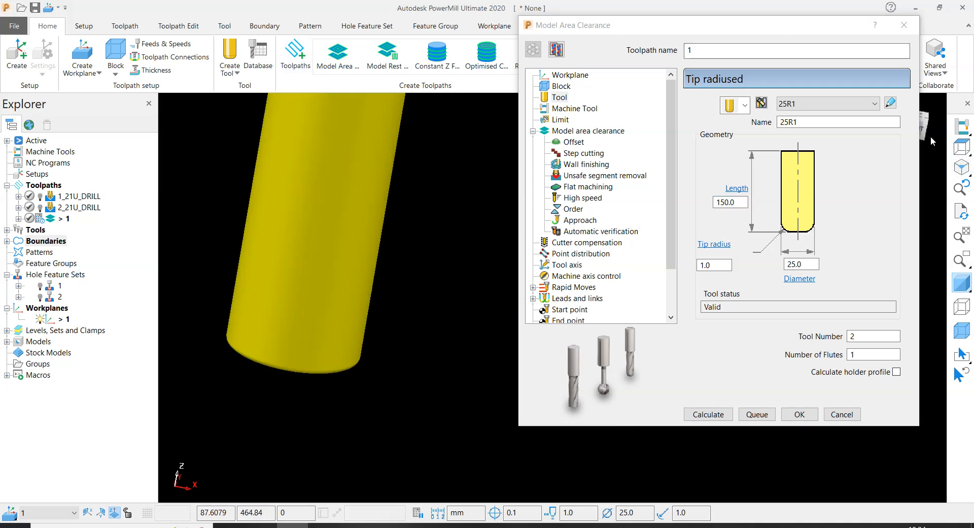
{"action": "scroll", "coordinate": [931, 148], "scroll_direction": "down", "scroll_amount": 4}
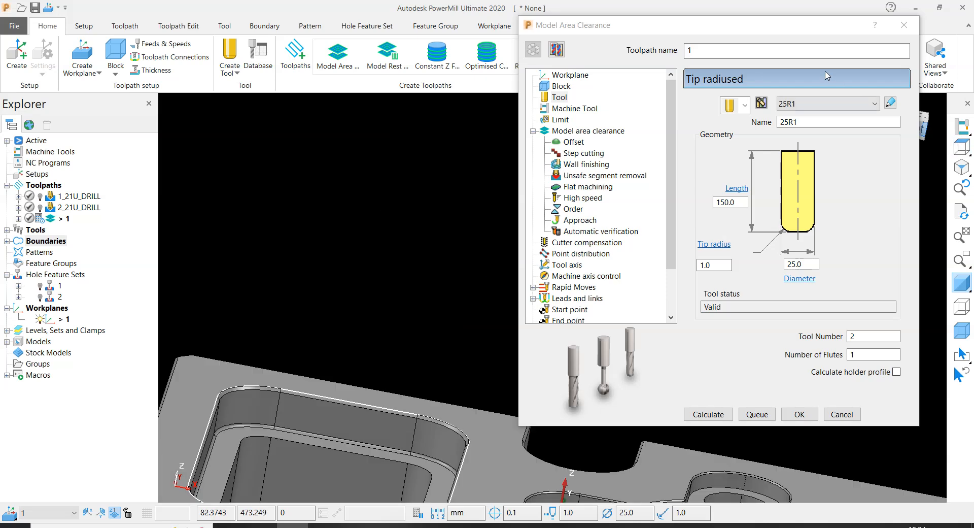
{"action": "left_click_drag", "start_coordinate": [799, 26], "coordinate": [909, 25]}
{"action": "left_click", "coordinate": [915, 126]}
{"action": "scroll", "coordinate": [384, 210], "scroll_direction": "down", "scroll_amount": 5}
{"action": "scroll", "coordinate": [419, 227], "scroll_direction": "up", "scroll_amount": 6}
{"action": "scroll", "coordinate": [538, 239], "scroll_direction": "up", "scroll_amount": 5}
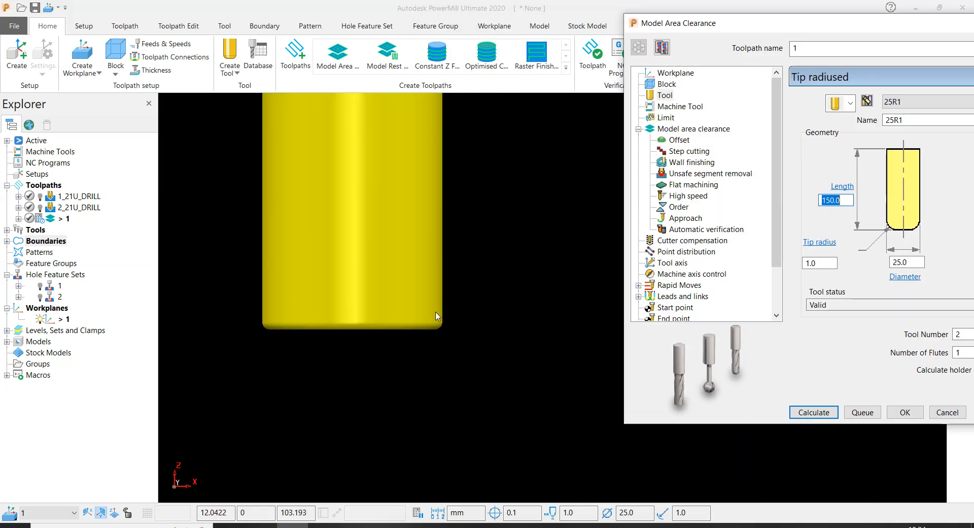
{"action": "scroll", "coordinate": [398, 269], "scroll_direction": "down", "scroll_amount": 8}
{"action": "middle_click_drag", "start_coordinate": [479, 326], "coordinate": [410, 235]}
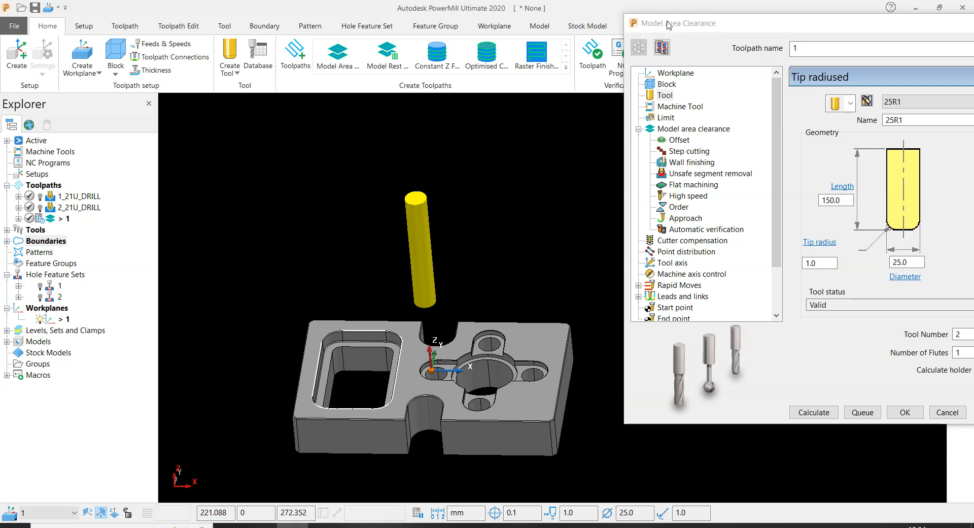
{"action": "left_click_drag", "start_coordinate": [780, 23], "coordinate": [741, 11]}
{"action": "scroll", "coordinate": [397, 363], "scroll_direction": "up", "scroll_amount": 3}
{"action": "scroll", "coordinate": [397, 363], "scroll_direction": "up", "scroll_amount": 2}
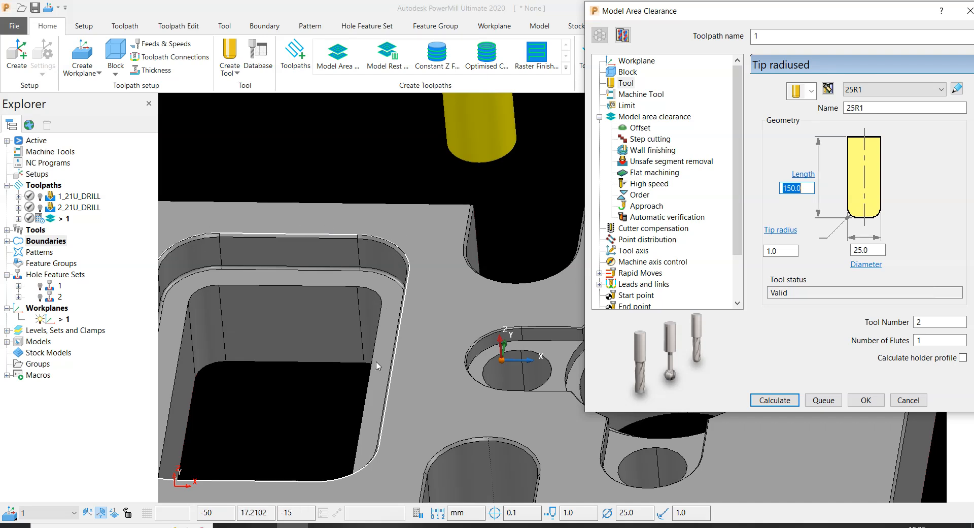
{"action": "scroll", "coordinate": [358, 269], "scroll_direction": "down", "scroll_amount": 5}
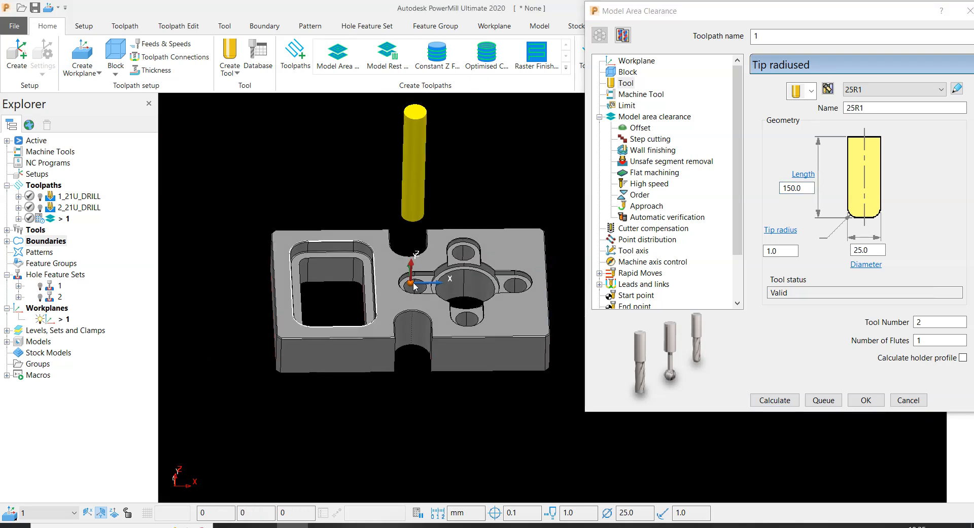
{"action": "scroll", "coordinate": [295, 293], "scroll_direction": "down", "scroll_amount": 3}
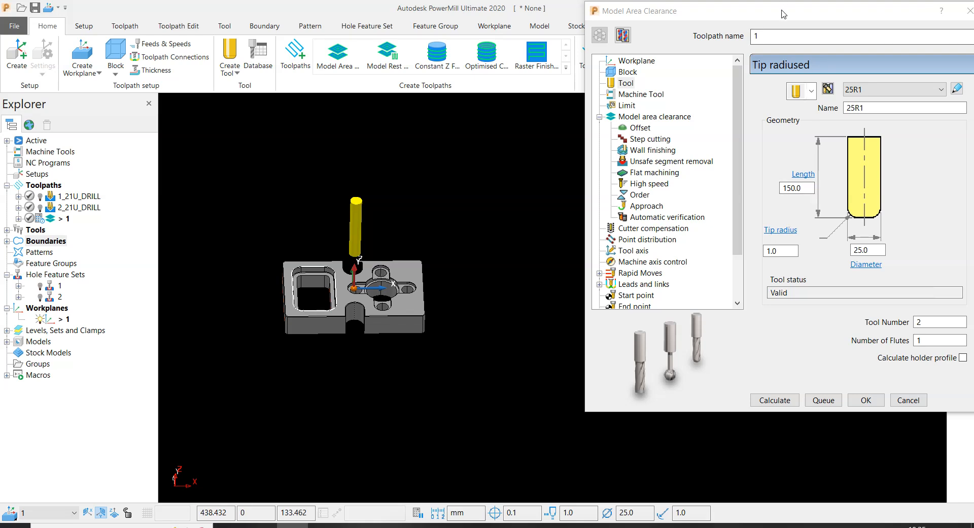
- Rename the area clearance toolpath as 3_PKT_RF
{"action": "left_click_drag", "start_coordinate": [785, 12], "coordinate": [755, 19]}
{"action": "type", "text": "3_PKT"}
{"action": "key", "text": "Return"}
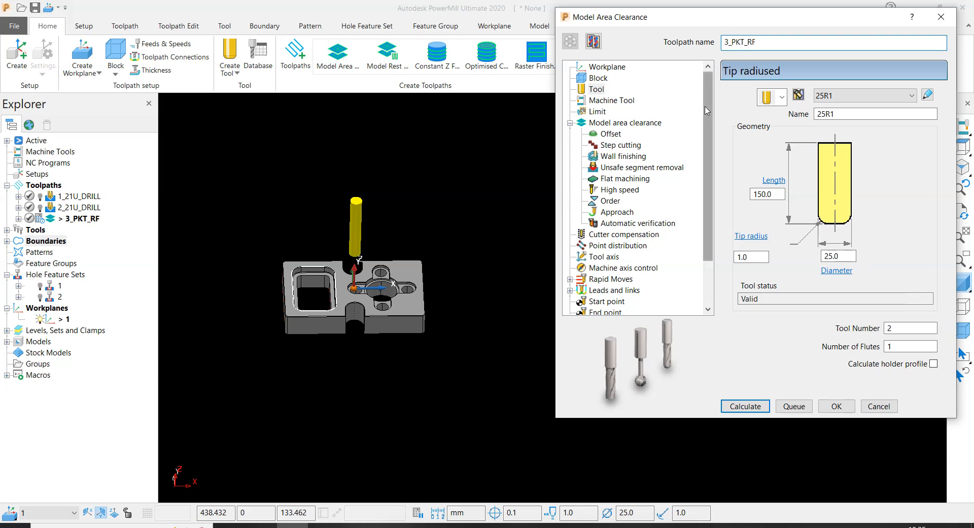
{"action": "scroll", "coordinate": [312, 270], "scroll_direction": "up", "scroll_amount": 2}
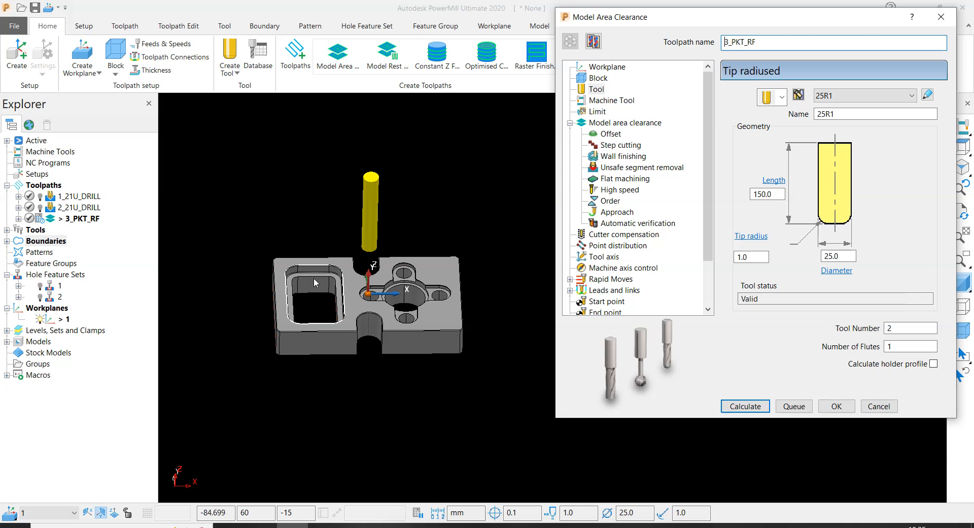
- Switch the block limit option for the 3_PKT_RF toolpath to the alternative setting
{"action": "scroll", "coordinate": [314, 278], "scroll_direction": "up", "scroll_amount": 3}
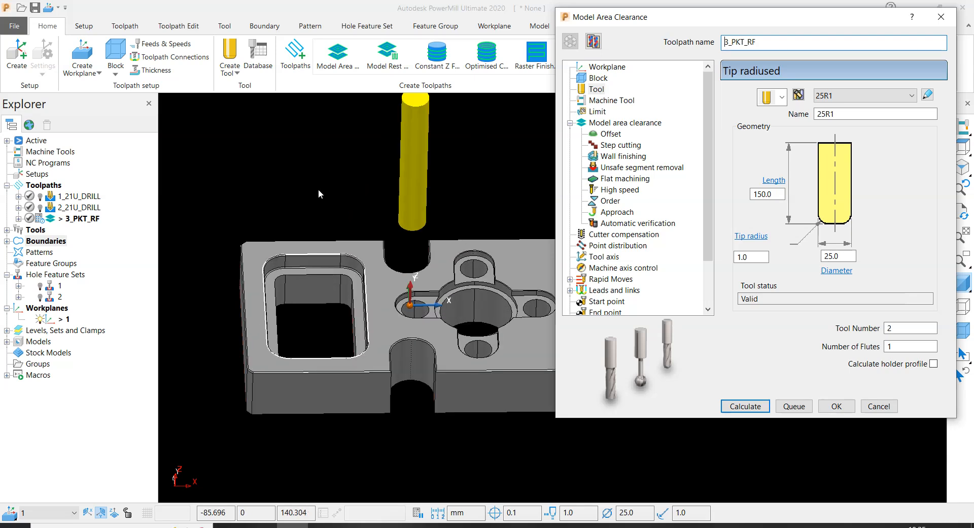
{"action": "left_click", "coordinate": [303, 153]}
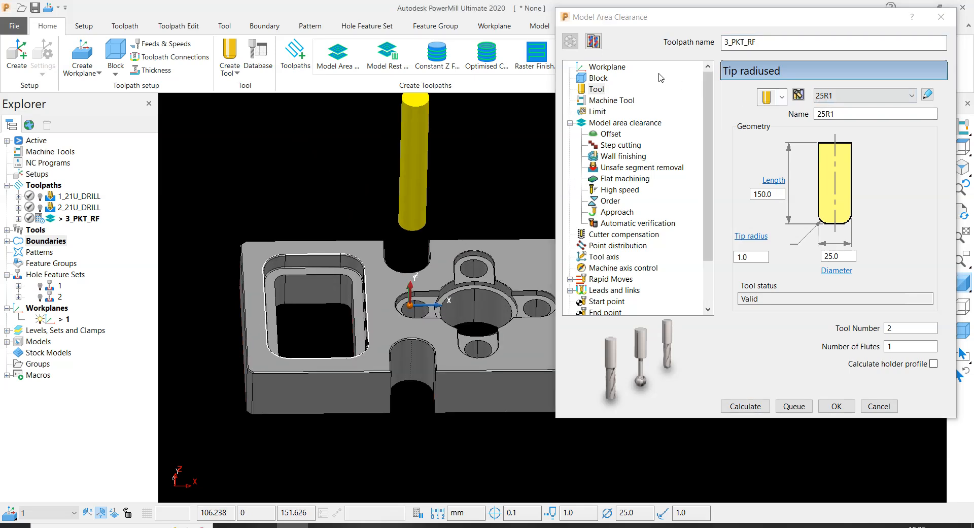
{"action": "left_click_drag", "start_coordinate": [756, 42], "coordinate": [568, 77]}
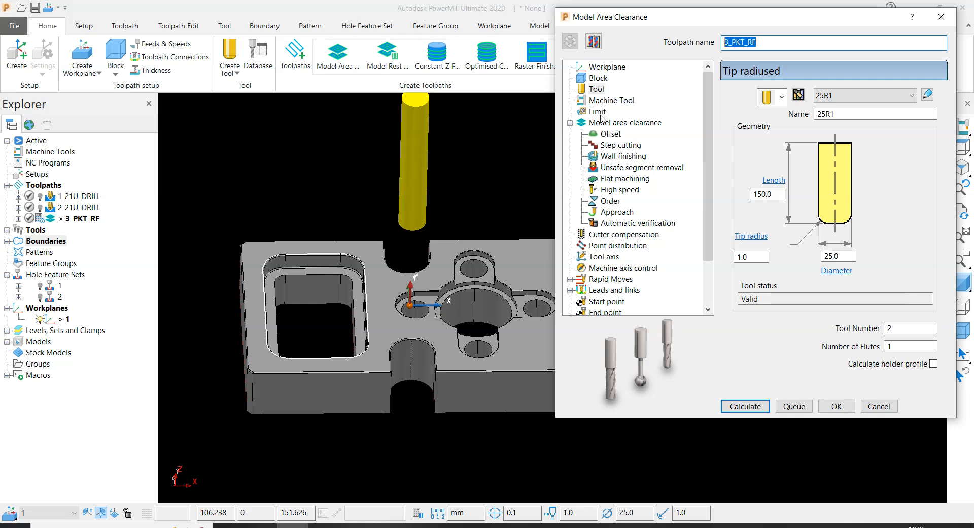
{"action": "left_click", "coordinate": [597, 111]}
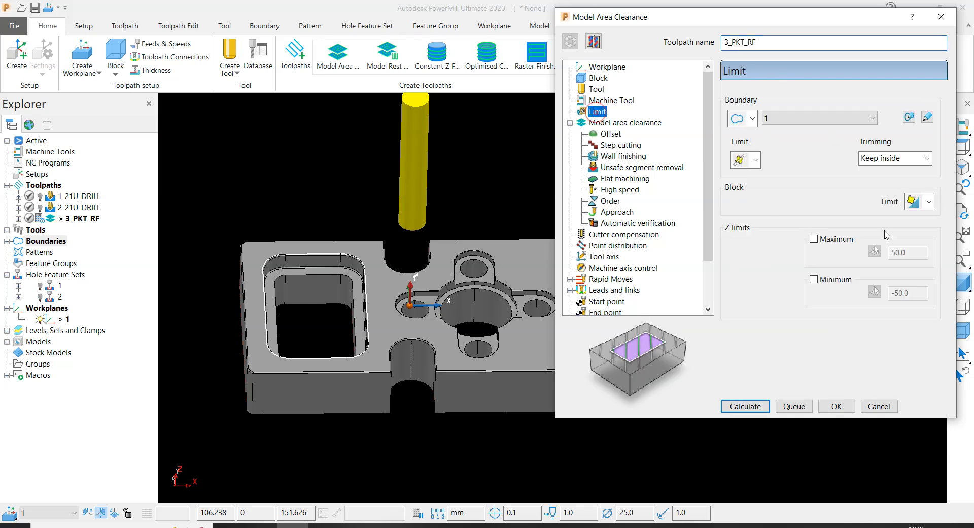
{"action": "left_click", "coordinate": [929, 201]}
{"action": "left_click", "coordinate": [914, 236]}
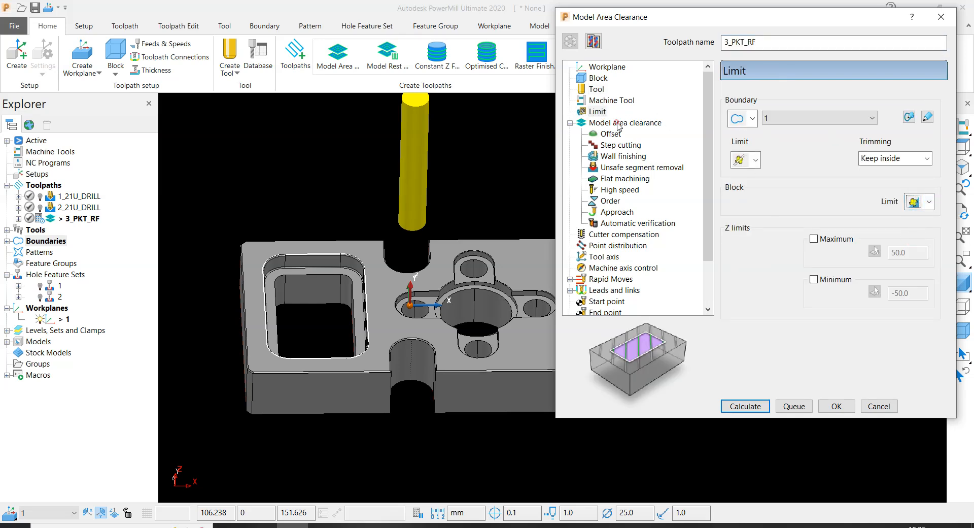
- Set the area cut direction to Any and the tolerance to 0.01 for the area clearance
{"action": "left_click", "coordinate": [618, 124]}
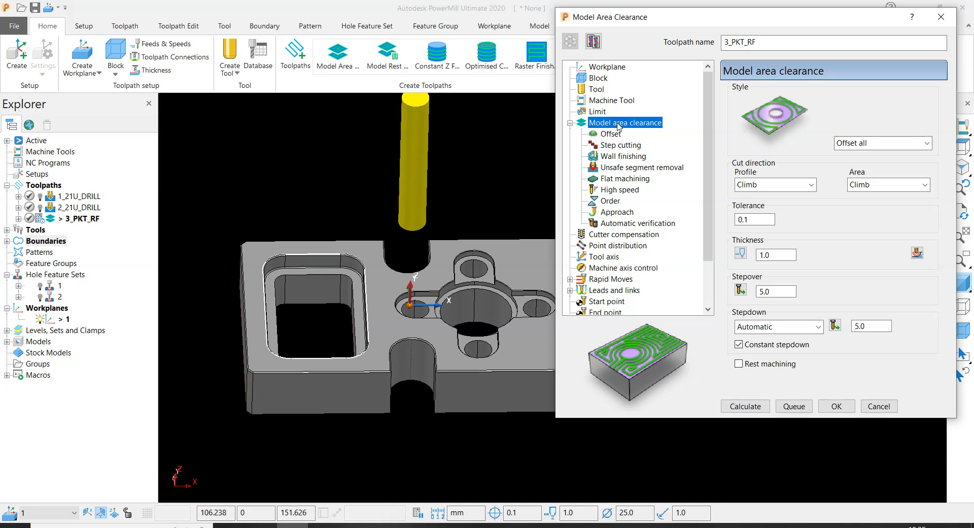
{"action": "left_click", "coordinate": [874, 185]}
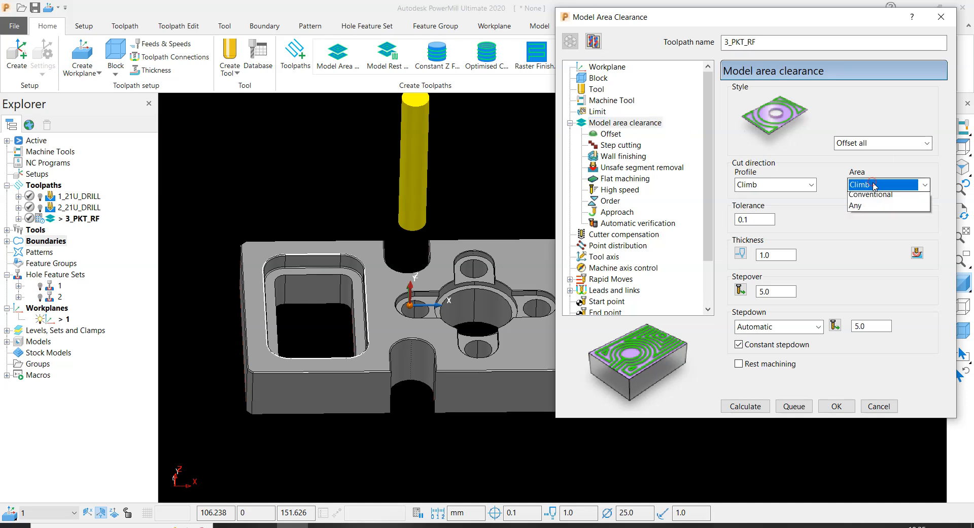
{"action": "left_click", "coordinate": [861, 221]}
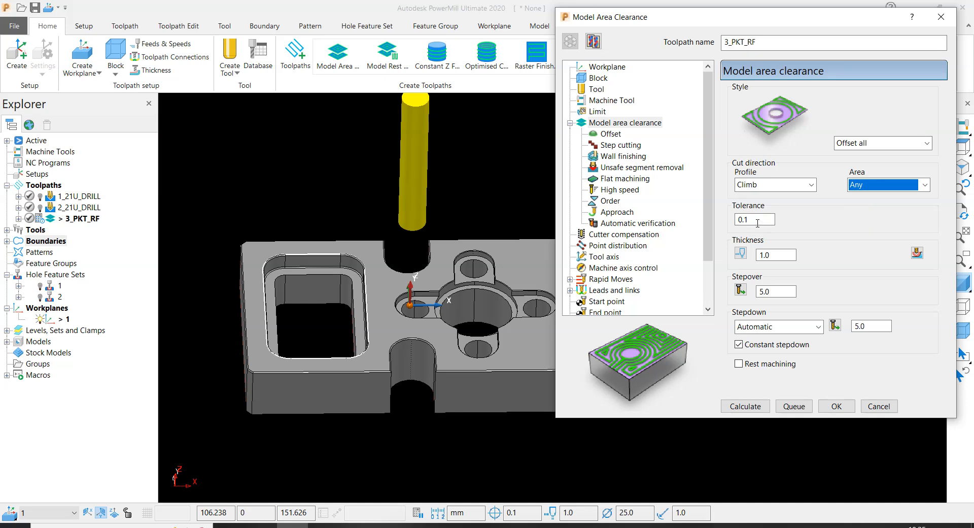
{"action": "left_click", "coordinate": [758, 223]}
{"action": "type", "text": "0"}
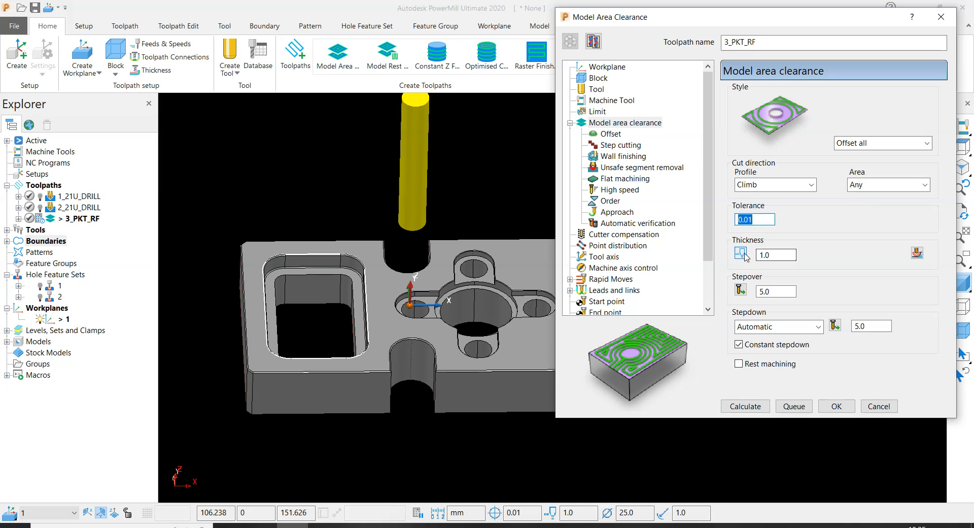
- Split the thickness into separate radial and axial values of 0.2 and 0.1
{"action": "left_click", "coordinate": [741, 253]}
{"action": "left_click_drag", "start_coordinate": [784, 255], "coordinate": [521, 227]}
{"action": "type", "text": "0.2"}
{"action": "key", "text": "Return"}
{"action": "key", "text": "Tab"}
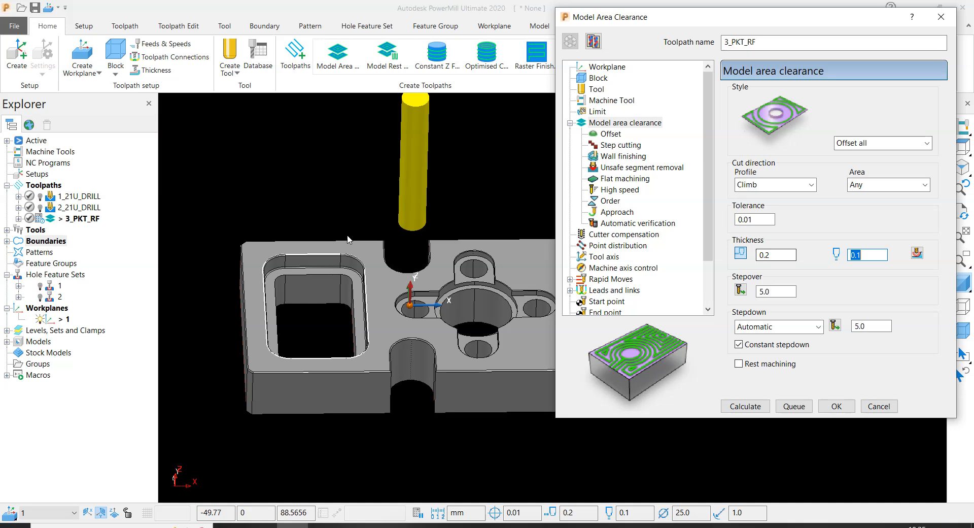
- Examine the rectangular pocket's walls, stepped ledge and edges where the radial and axial thickness apply
{"action": "scroll", "coordinate": [302, 254], "scroll_direction": "up", "scroll_amount": 5}
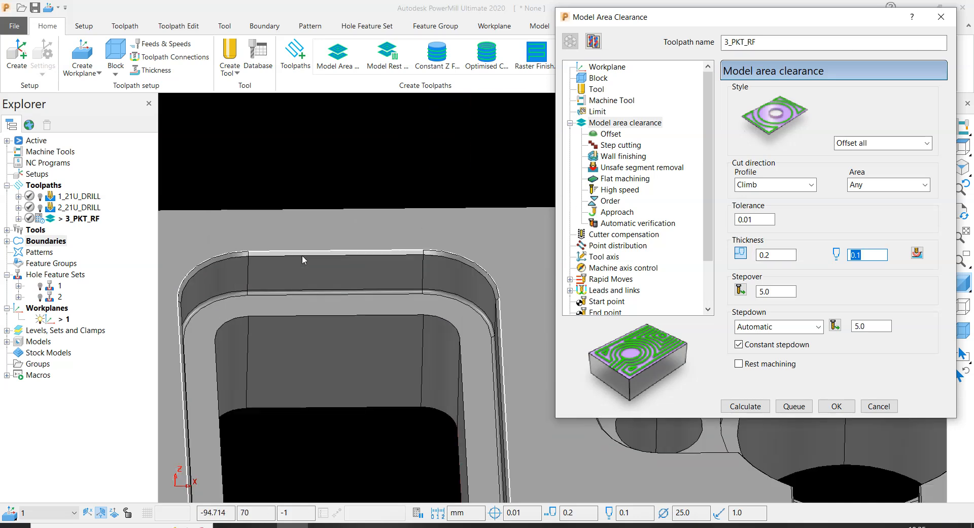
{"action": "left_click", "coordinate": [783, 257]}
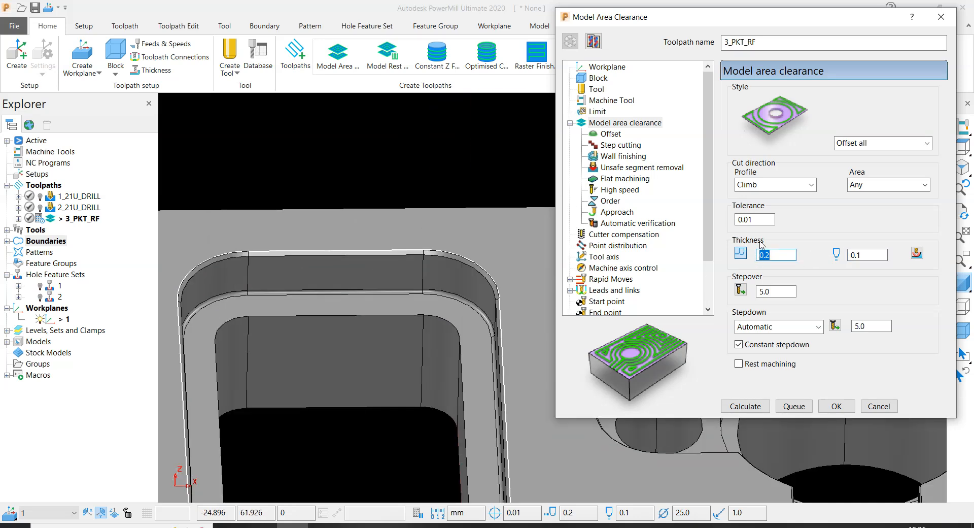
{"action": "scroll", "coordinate": [303, 251], "scroll_direction": "down", "scroll_amount": 3}
{"action": "left_click", "coordinate": [864, 255]}
{"action": "scroll", "coordinate": [305, 272], "scroll_direction": "up", "scroll_amount": 5}
{"action": "scroll", "coordinate": [305, 270], "scroll_direction": "down", "scroll_amount": 4}
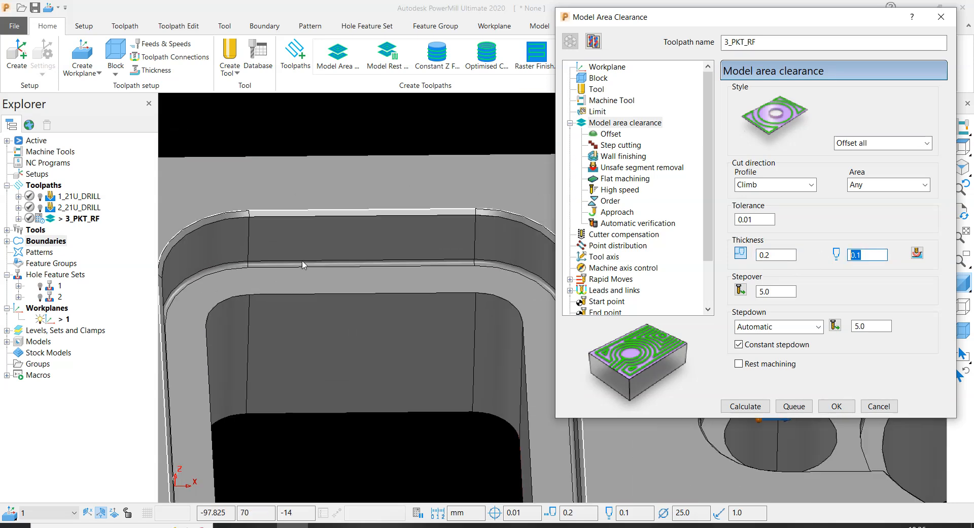
{"action": "left_click", "coordinate": [776, 255]}
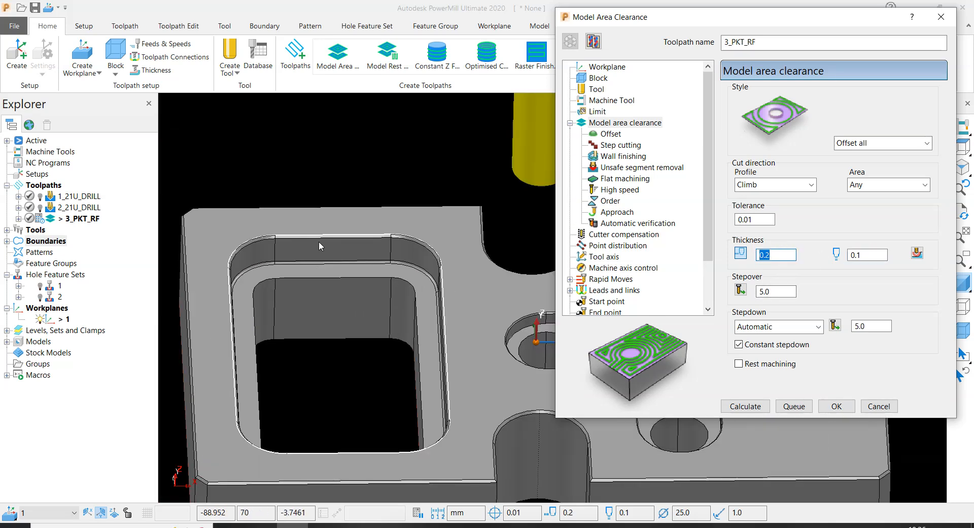
{"action": "scroll", "coordinate": [259, 269], "scroll_direction": "up", "scroll_amount": 5}
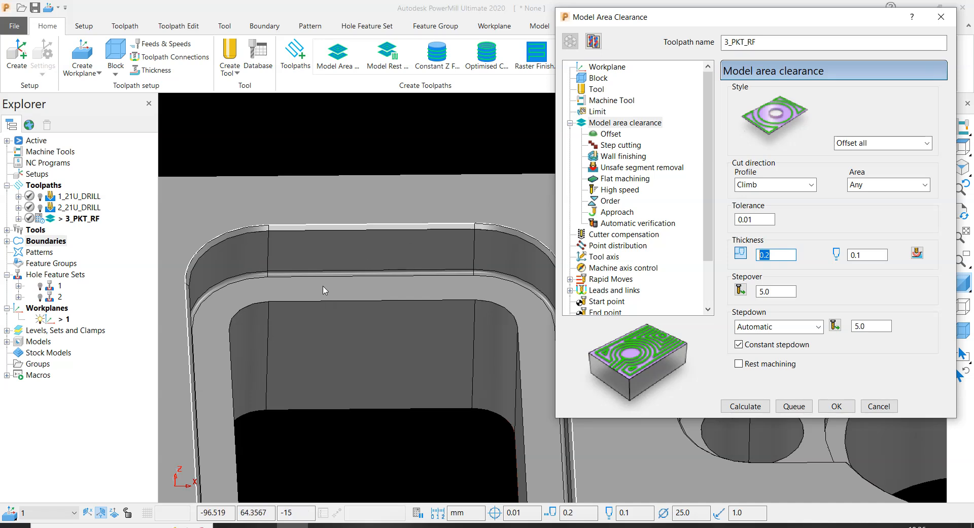
{"action": "scroll", "coordinate": [325, 289], "scroll_direction": "up", "scroll_amount": 4}
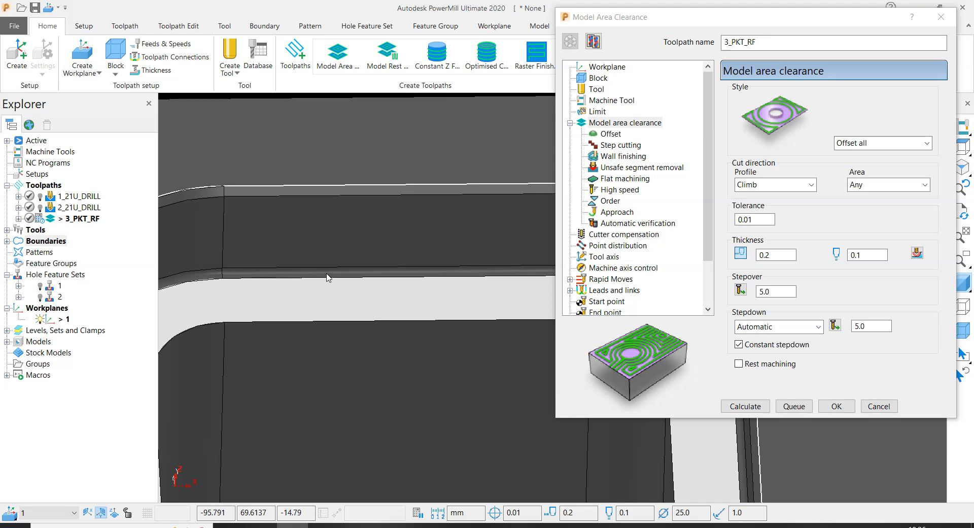
{"action": "scroll", "coordinate": [328, 277], "scroll_direction": "down", "scroll_amount": 4}
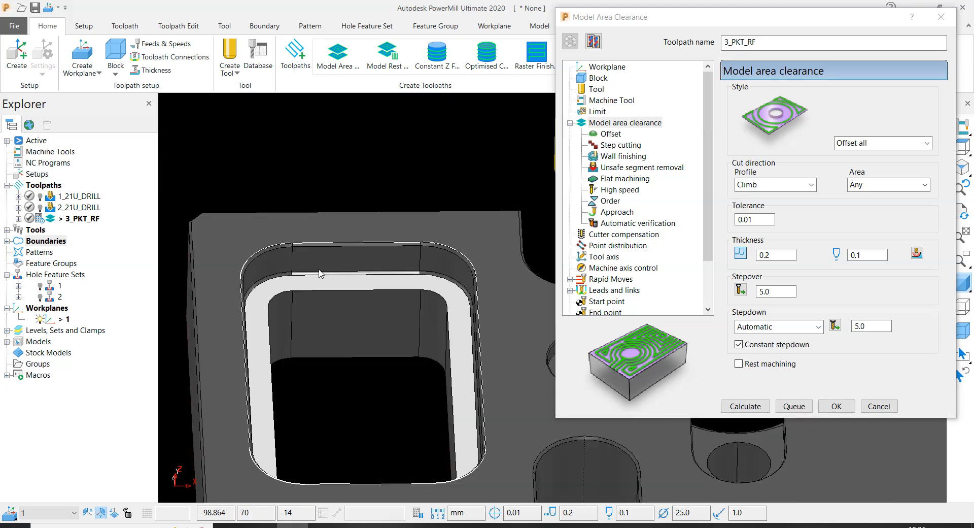
{"action": "scroll", "coordinate": [379, 265], "scroll_direction": "up", "scroll_amount": 3}
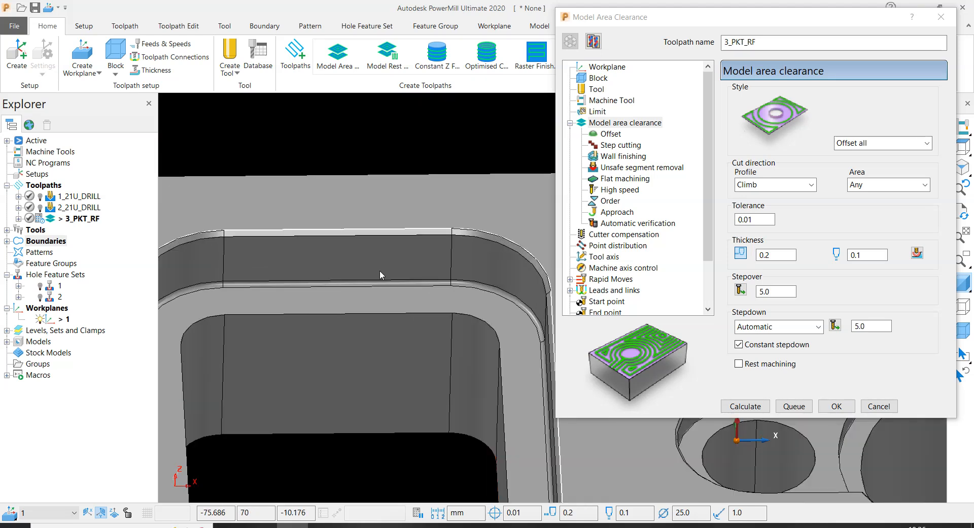
{"action": "left_click", "coordinate": [378, 299]}
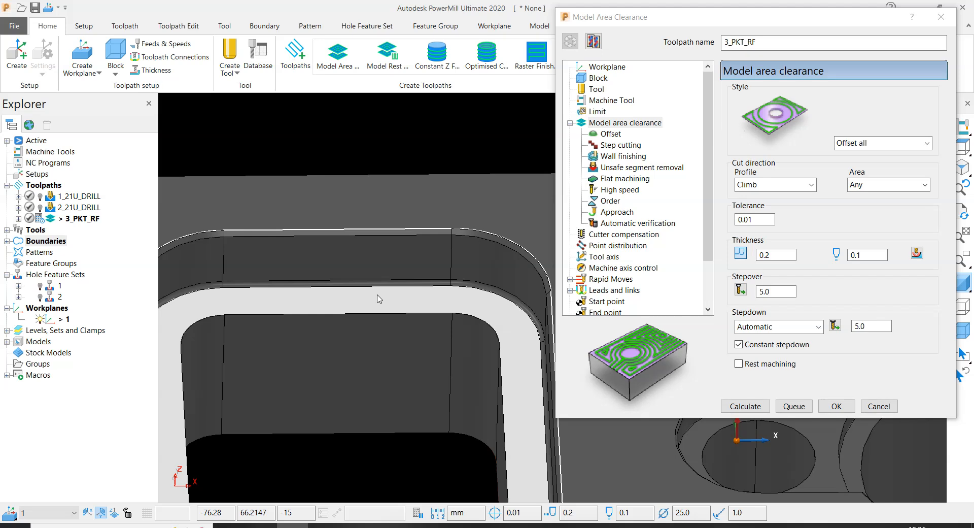
{"action": "left_click", "coordinate": [352, 134]}
{"action": "scroll", "coordinate": [397, 256], "scroll_direction": "down", "scroll_amount": 5}
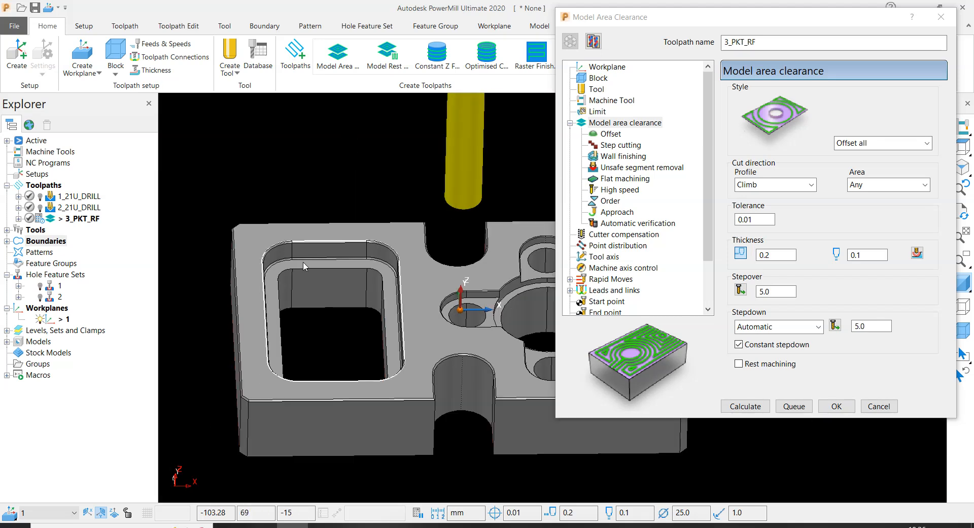
- Set the area clearance stepover to 18 and the maximum stepdown to 0.3
{"action": "double_click", "coordinate": [781, 292]}
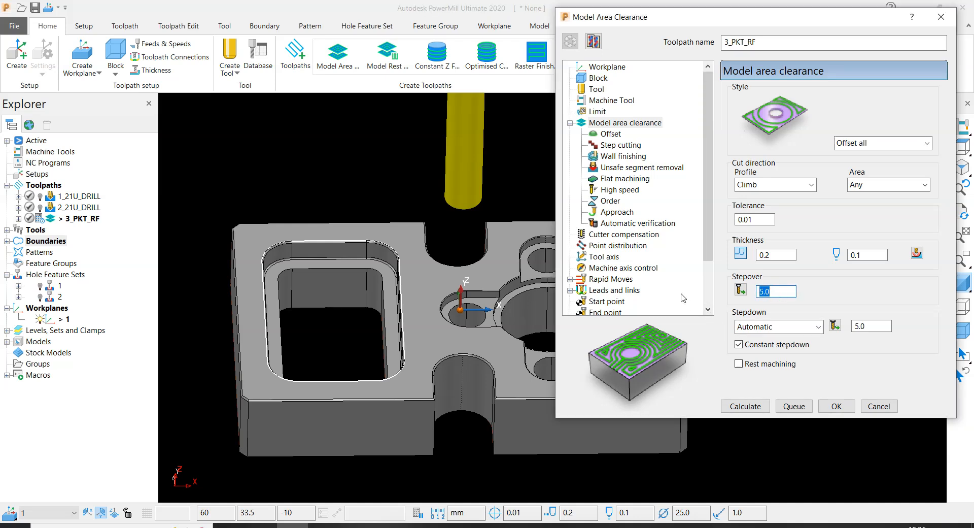
{"action": "type", "text": "18"}
{"action": "key", "text": "Return"}
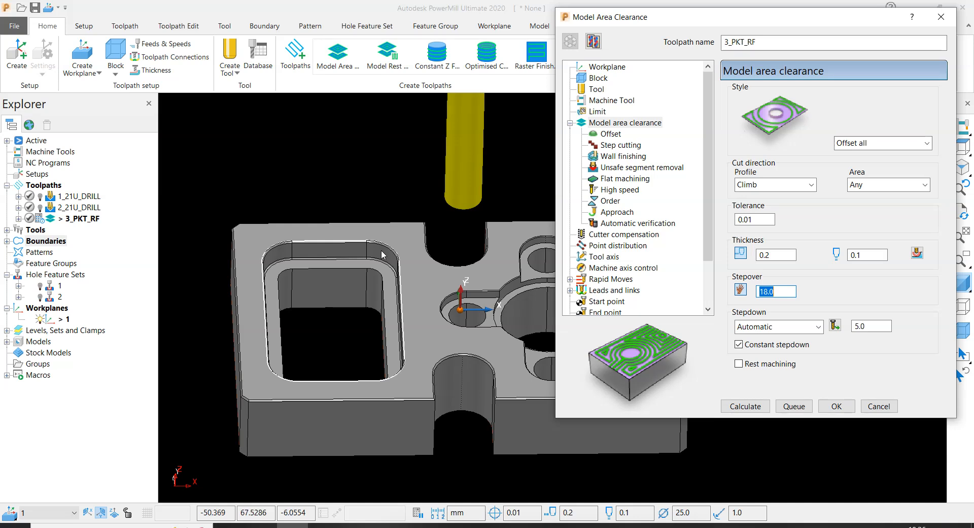
{"action": "left_click", "coordinate": [873, 326]}
{"action": "type", "text": ".3"}
{"action": "key", "text": "Return"}
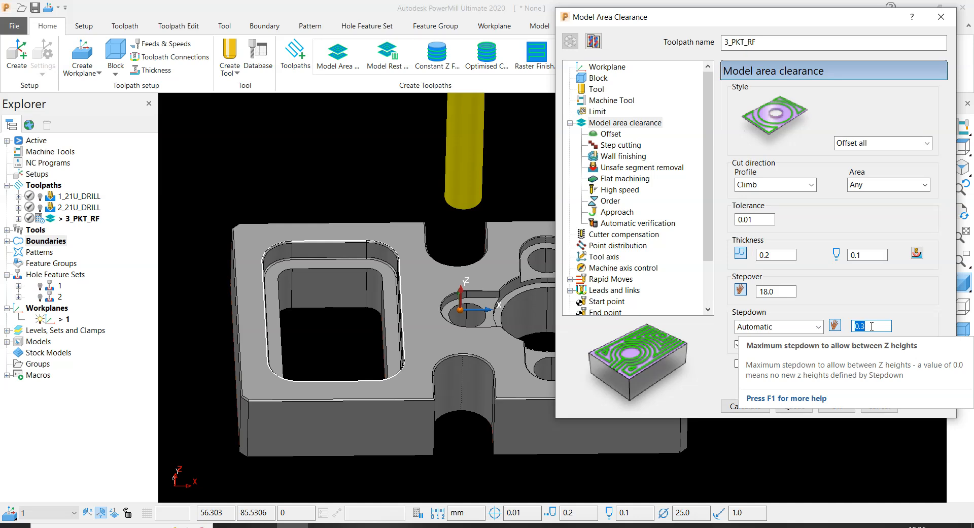
- Go through the offset, step cutting, wall finishing, flat machining and high speed settings, and disable adding approaches from outside
{"action": "left_click", "coordinate": [611, 134]}
{"action": "left_click", "coordinate": [740, 114]}
{"action": "left_click", "coordinate": [622, 145]}
{"action": "left_click", "coordinate": [621, 156]}
{"action": "left_click", "coordinate": [617, 179]}
{"action": "left_click", "coordinate": [615, 189]}
{"action": "left_click", "coordinate": [614, 213]}
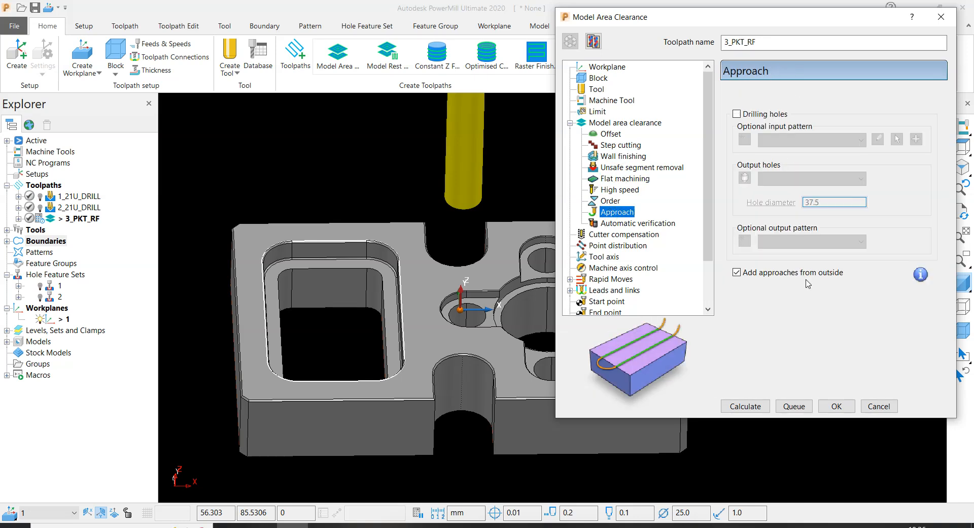
{"action": "left_click", "coordinate": [760, 276]}
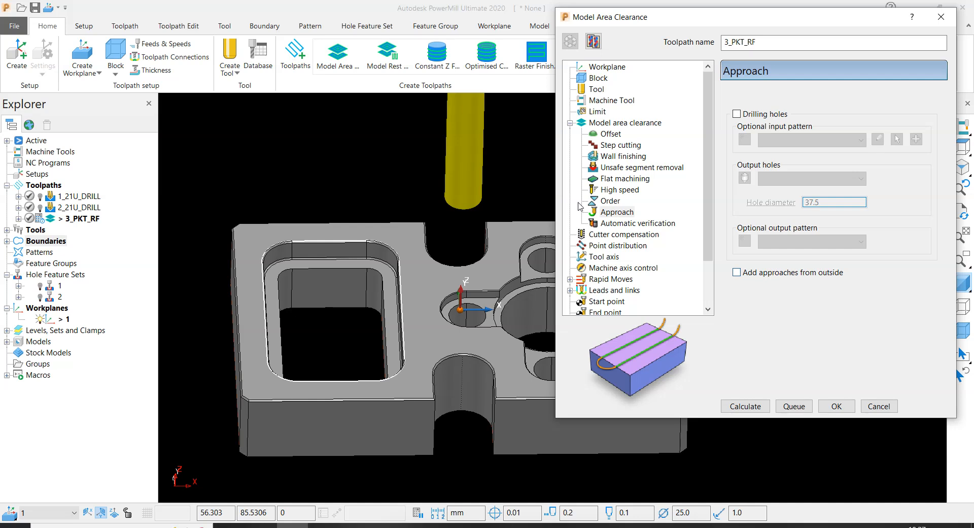
- Review the toolpath's automatic verification, cutter compensation, point distribution, tool axis, machine axis control and rapid move settings
{"action": "left_click", "coordinate": [637, 225]}
{"action": "left_click", "coordinate": [611, 235]}
{"action": "left_click", "coordinate": [610, 246]}
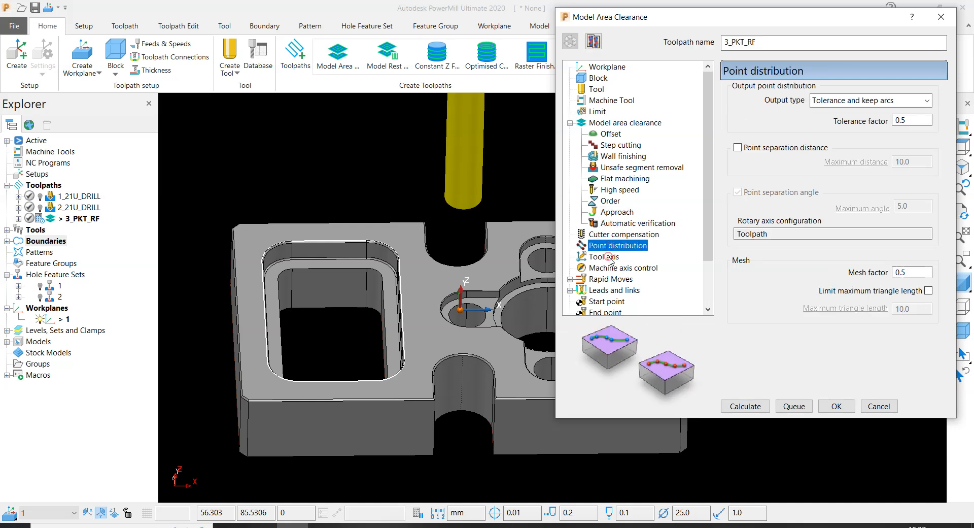
{"action": "left_click", "coordinate": [610, 257]}
{"action": "left_click", "coordinate": [612, 268]}
{"action": "scroll", "coordinate": [611, 267], "scroll_direction": "down", "scroll_amount": 2}
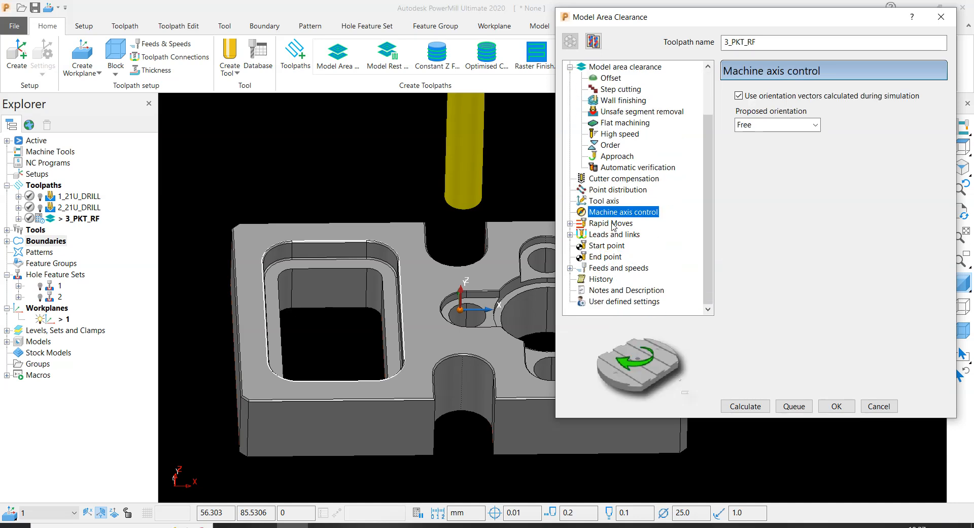
{"action": "left_click", "coordinate": [612, 223]}
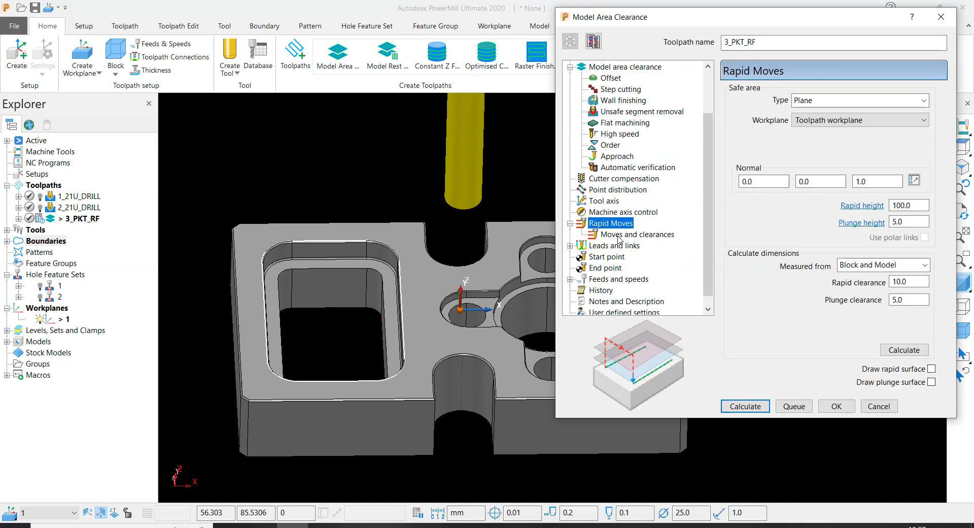
{"action": "left_click", "coordinate": [619, 235]}
- Set the first-choice lead-in to Ramp with an incremental ramp height of 0.3
{"action": "left_click", "coordinate": [615, 246]}
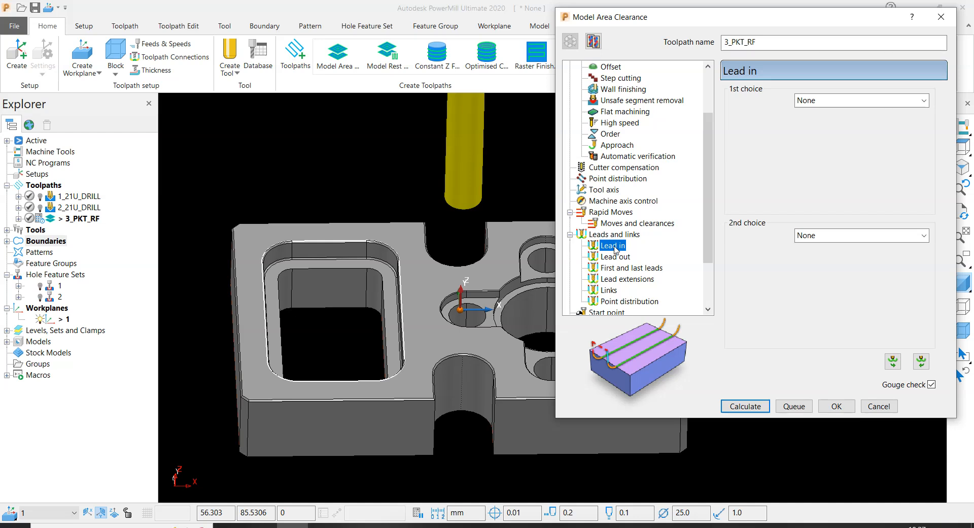
{"action": "left_click", "coordinate": [869, 101]}
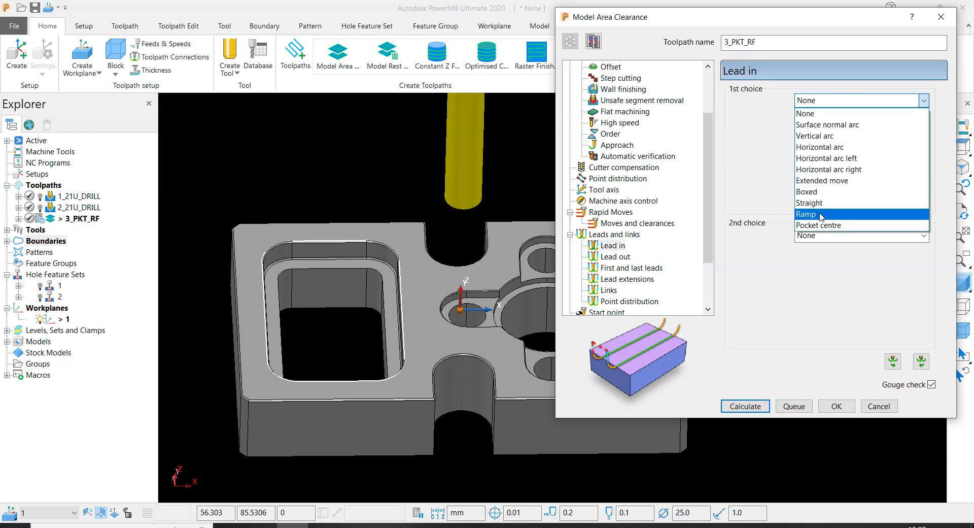
{"action": "left_click", "coordinate": [821, 214]}
{"action": "left_click", "coordinate": [914, 121]}
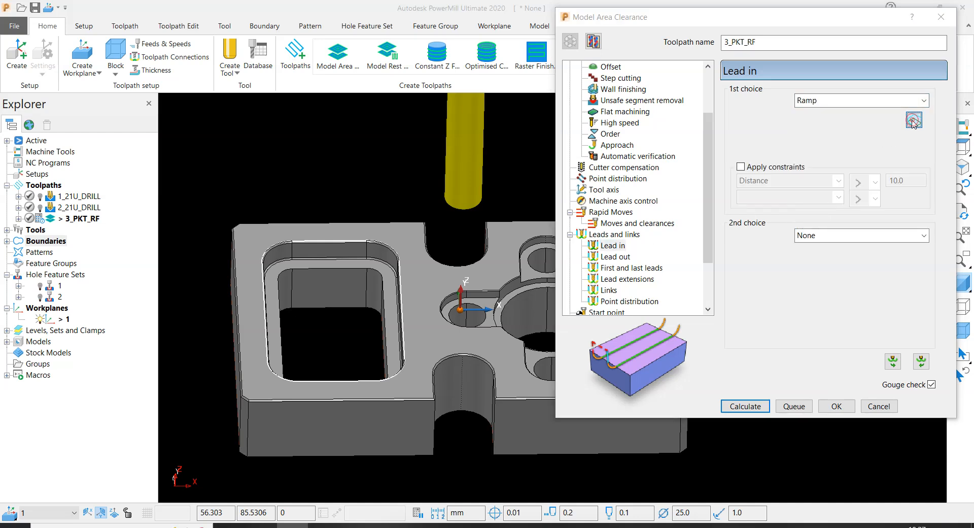
{"action": "left_click", "coordinate": [526, 245]}
{"action": "type", "text": "0.3"}
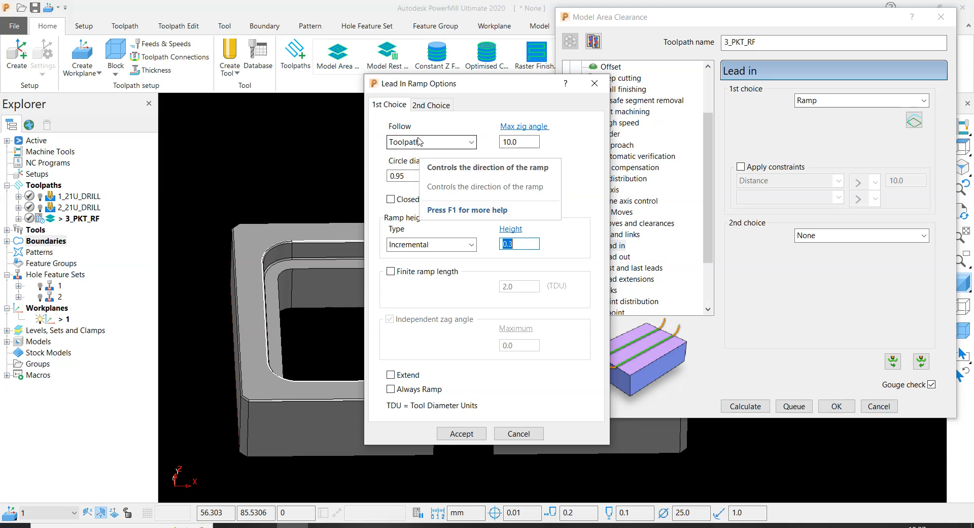
{"action": "left_click", "coordinate": [466, 435]}
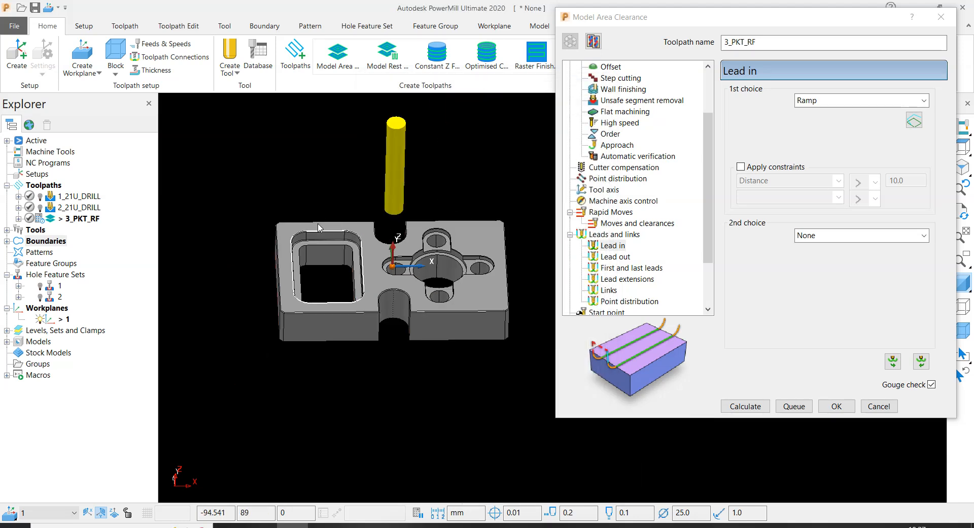
- Set the first-choice link of the toolpath to Straight
{"action": "scroll", "coordinate": [348, 228], "scroll_direction": "up", "scroll_amount": 2}
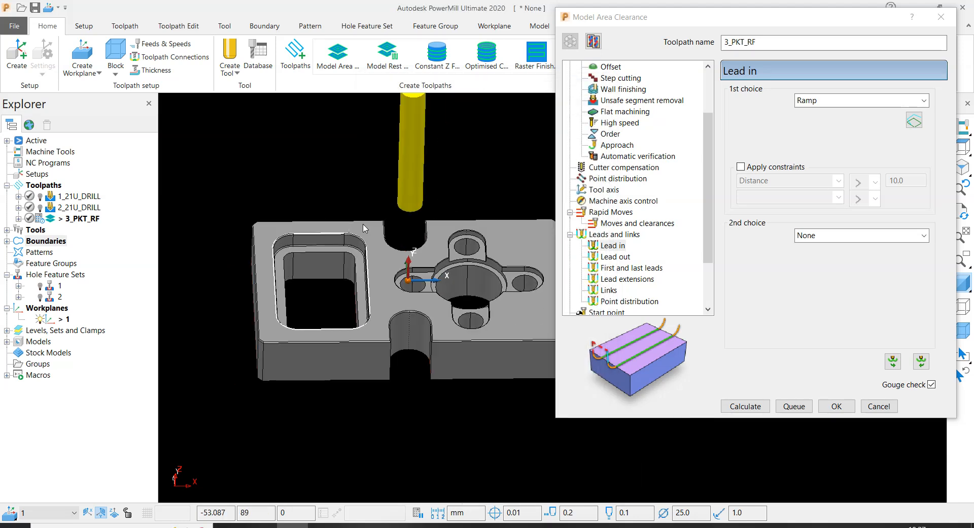
{"action": "left_click", "coordinate": [615, 257]}
{"action": "left_click", "coordinate": [615, 292]}
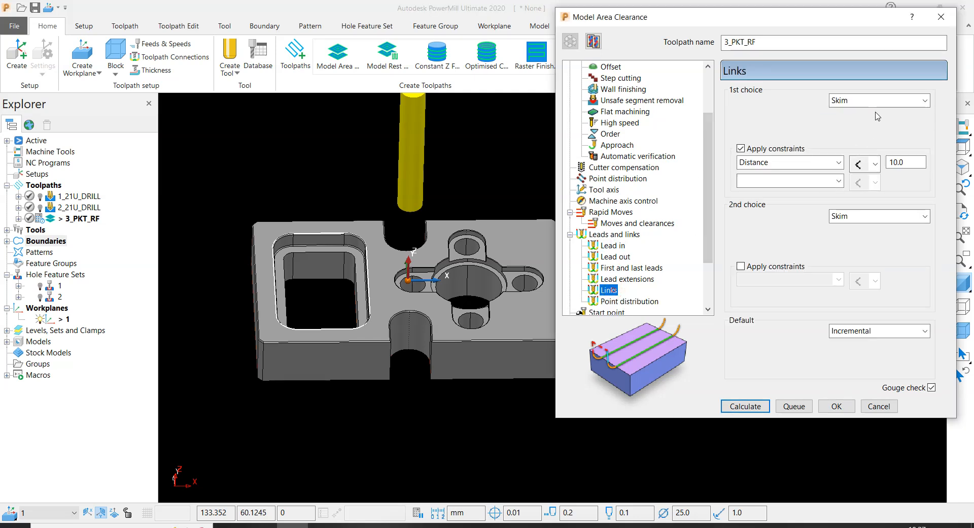
{"action": "left_click", "coordinate": [877, 100]}
{"action": "left_click", "coordinate": [857, 183]}
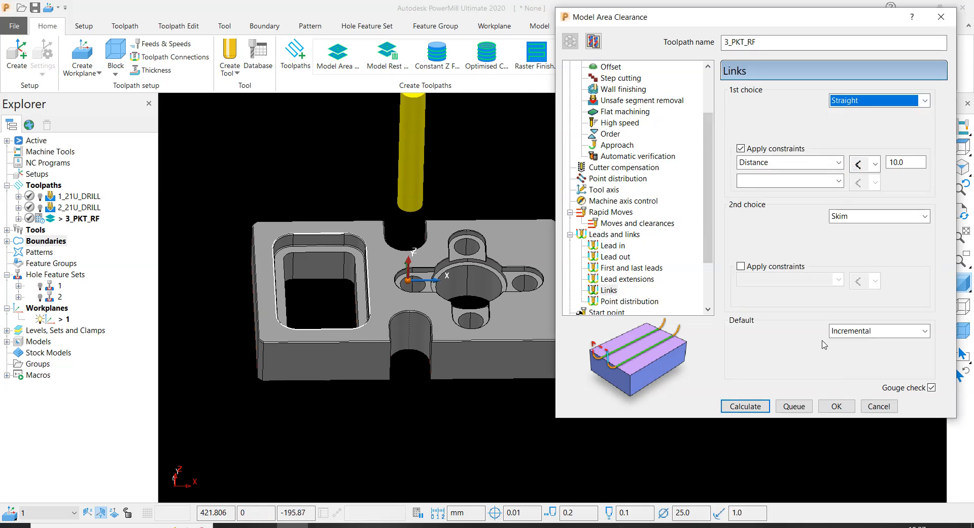
- Set the roughing toolpath's spindle speed to 2200 rpm and its cutting feed rate to 3000 mm/min
{"action": "scroll", "coordinate": [643, 254], "scroll_direction": "down", "scroll_amount": 2}
{"action": "left_click", "coordinate": [620, 268]}
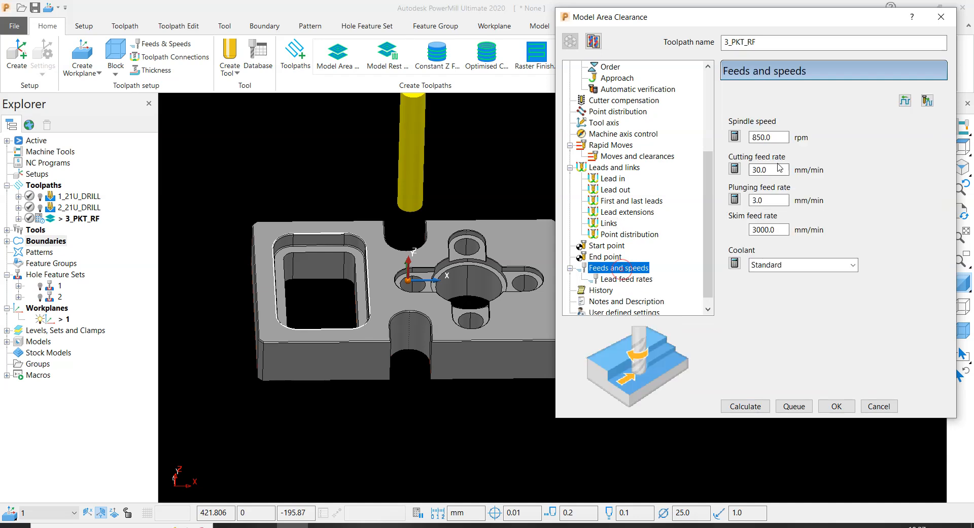
{"action": "key", "text": "Tab"}
{"action": "type", "text": "2"}
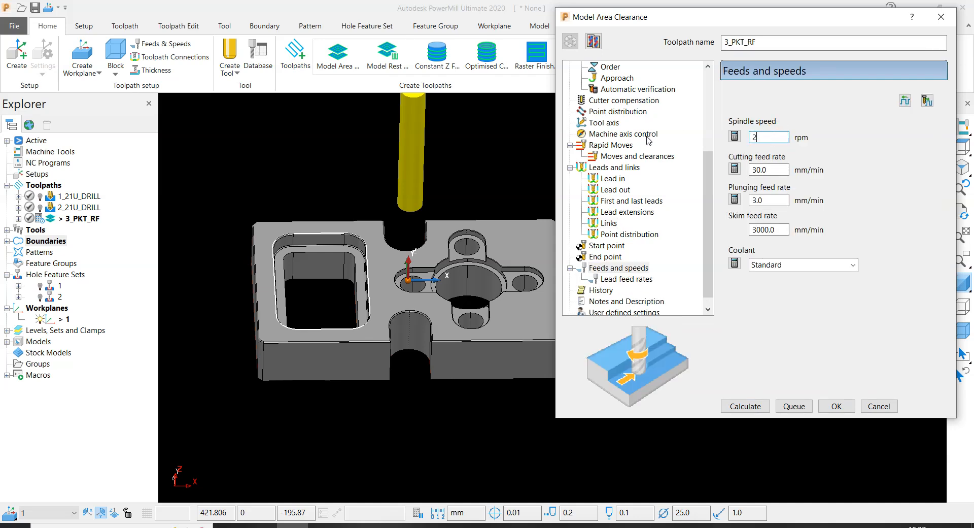
{"action": "type", "text": "200"}
{"action": "key", "text": "Tab"}
{"action": "type", "text": "3000"}
{"action": "key", "text": "Return"}
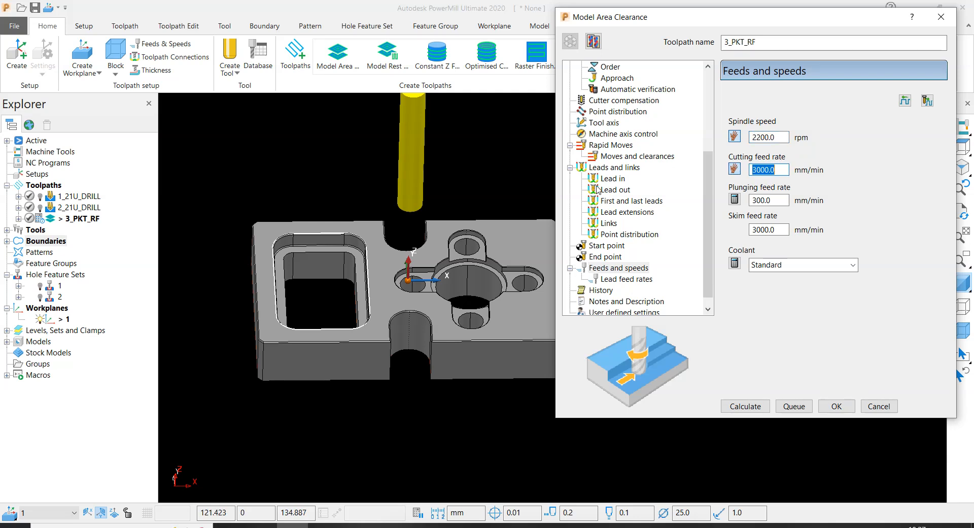
- Set the plunging feed rate to 500 mm/min and calculate the 3_PKT_RF toolpath
{"action": "left_click_drag", "start_coordinate": [783, 201], "coordinate": [601, 203]}
{"action": "type", "text": "5"}
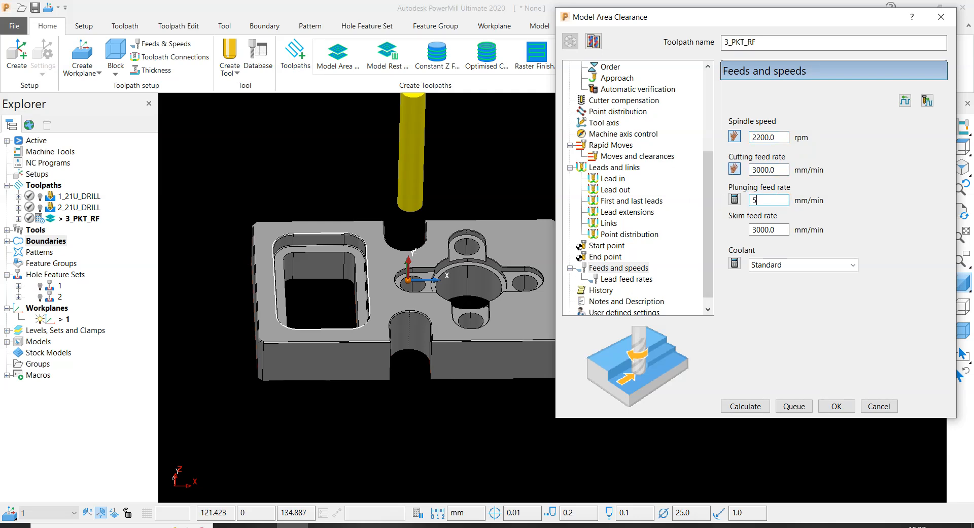
{"action": "type", "text": "00"}
{"action": "left_click", "coordinate": [739, 404]}
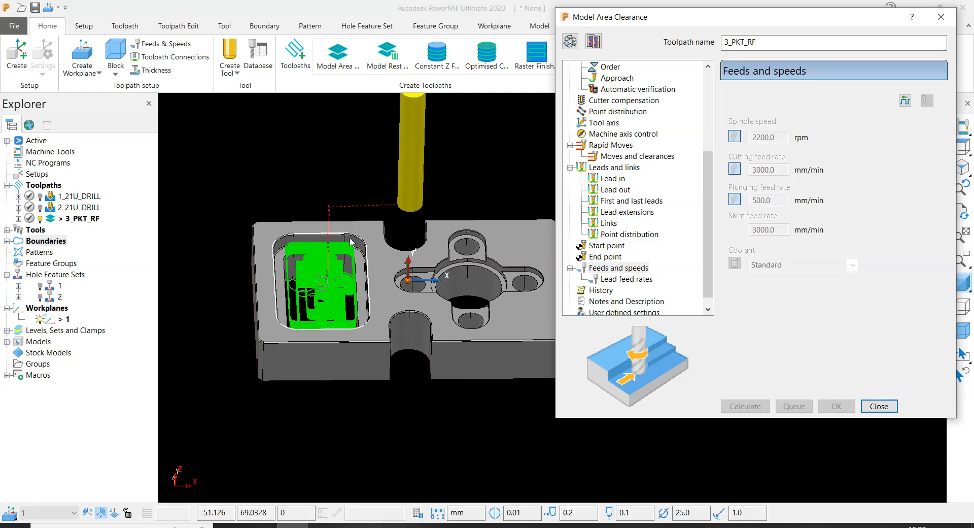
- Examine the calculated roughing passes in the rectangular pocket and close the Model Area Clearance settings
{"action": "scroll", "coordinate": [402, 281], "scroll_direction": "up", "scroll_amount": 5}
{"action": "scroll", "coordinate": [401, 281], "scroll_direction": "down", "scroll_amount": 5}
{"action": "scroll", "coordinate": [348, 289], "scroll_direction": "up", "scroll_amount": 8}
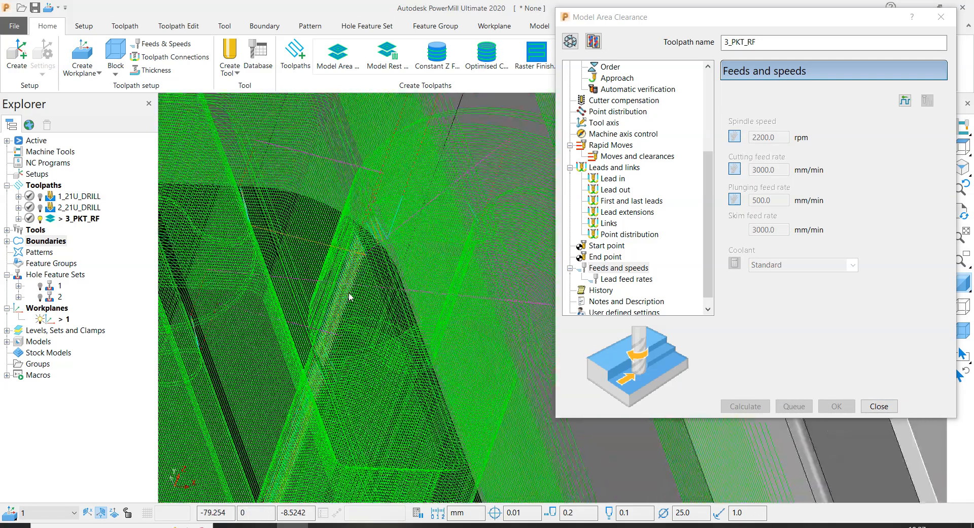
{"action": "left_click_drag", "start_coordinate": [741, 29], "coordinate": [709, 165]}
{"action": "left_click", "coordinate": [911, 161]}
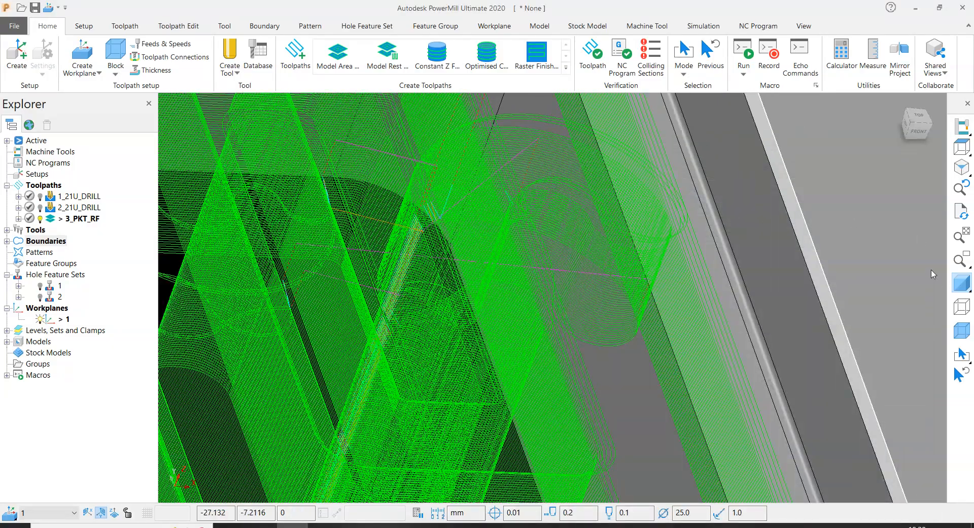
{"action": "scroll", "coordinate": [501, 233], "scroll_direction": "down", "scroll_amount": 5}
{"action": "scroll", "coordinate": [312, 291], "scroll_direction": "up", "scroll_amount": 10}
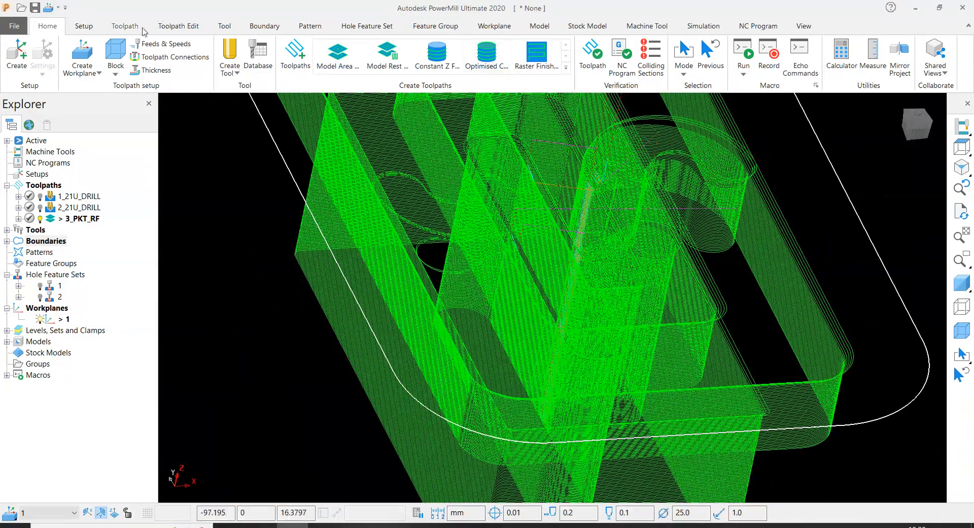
- Hide the cutting moves of 3_PKT_RF and examine its ramp lead-ins and links up close
{"action": "left_click", "coordinate": [125, 26]}
{"action": "left_click", "coordinate": [608, 56]}
{"action": "scroll", "coordinate": [606, 245], "scroll_direction": "up", "scroll_amount": 6}
{"action": "scroll", "coordinate": [564, 206], "scroll_direction": "down", "scroll_amount": 5}
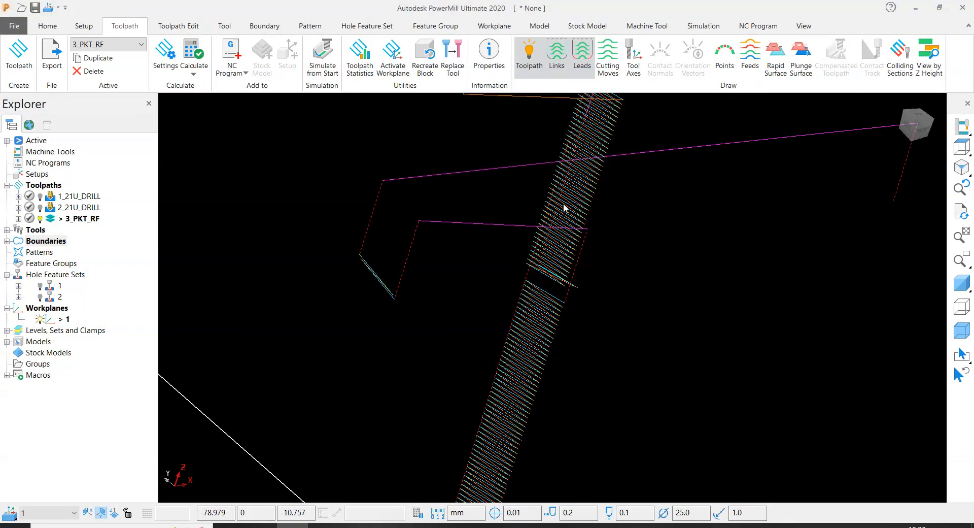
{"action": "scroll", "coordinate": [535, 208], "scroll_direction": "up", "scroll_amount": 5}
{"action": "scroll", "coordinate": [533, 314], "scroll_direction": "up", "scroll_amount": 3}
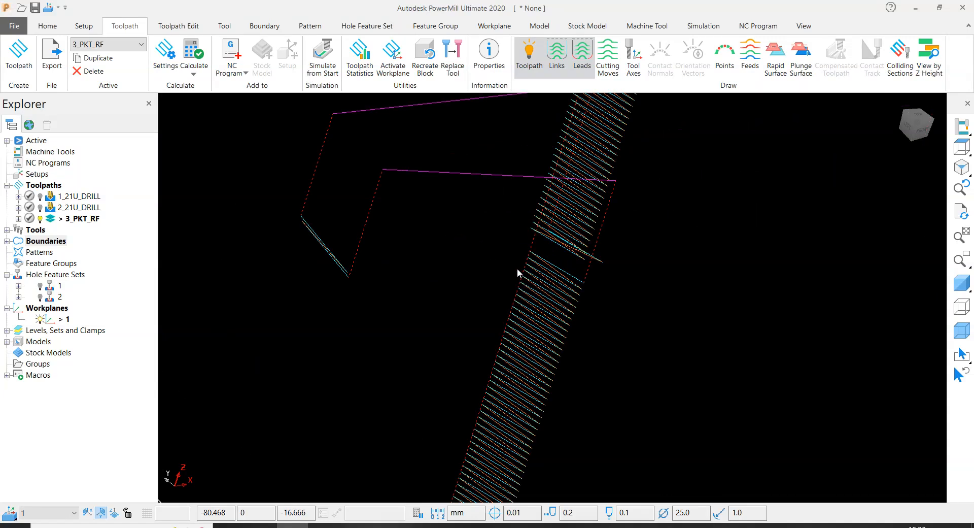
{"action": "scroll", "coordinate": [293, 283], "scroll_direction": "down", "scroll_amount": 5}
{"action": "scroll", "coordinate": [476, 297], "scroll_direction": "up", "scroll_amount": 3}
{"action": "scroll", "coordinate": [435, 173], "scroll_direction": "up", "scroll_amount": 4}
{"action": "scroll", "coordinate": [419, 165], "scroll_direction": "down", "scroll_amount": 4}
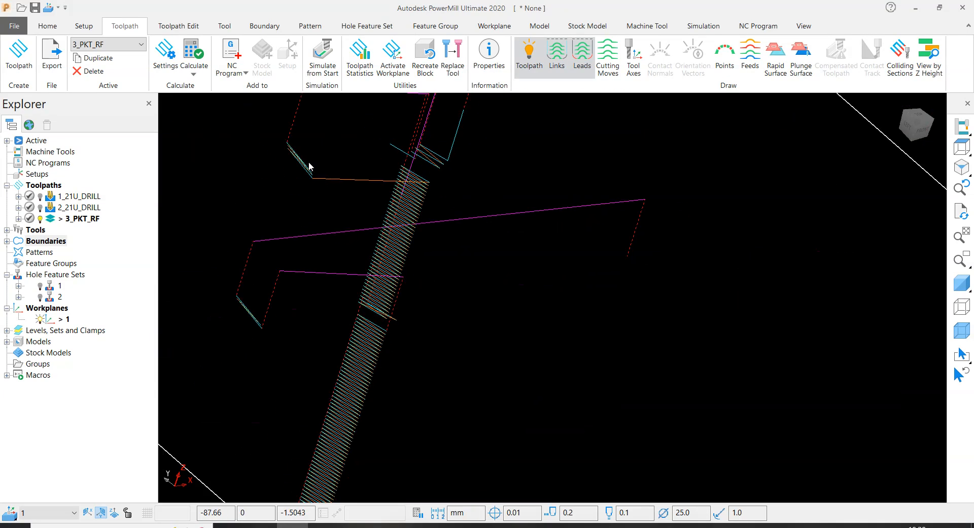
{"action": "scroll", "coordinate": [287, 159], "scroll_direction": "up", "scroll_amount": 4}
{"action": "left_click", "coordinate": [329, 152]}
{"action": "scroll", "coordinate": [356, 264], "scroll_direction": "down", "scroll_amount": 6}
{"action": "left_click", "coordinate": [542, 210]}
{"action": "scroll", "coordinate": [572, 292], "scroll_direction": "down", "scroll_amount": 4}
{"action": "middle_click_drag", "start_coordinate": [580, 302], "coordinate": [593, 236]}
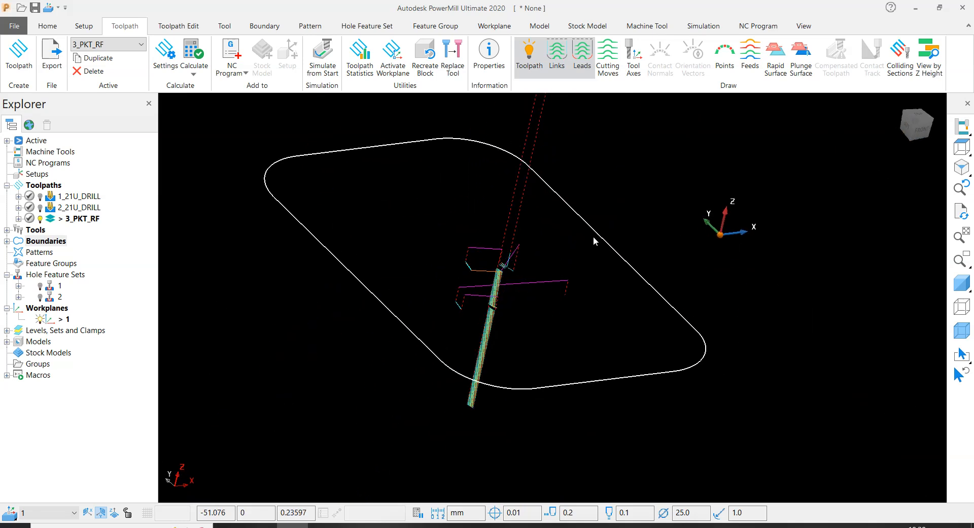
- Redisplay the cutting moves, shade the model, and examine the roughing toolpath inside the rectangular pocket
{"action": "left_click", "coordinate": [611, 56]}
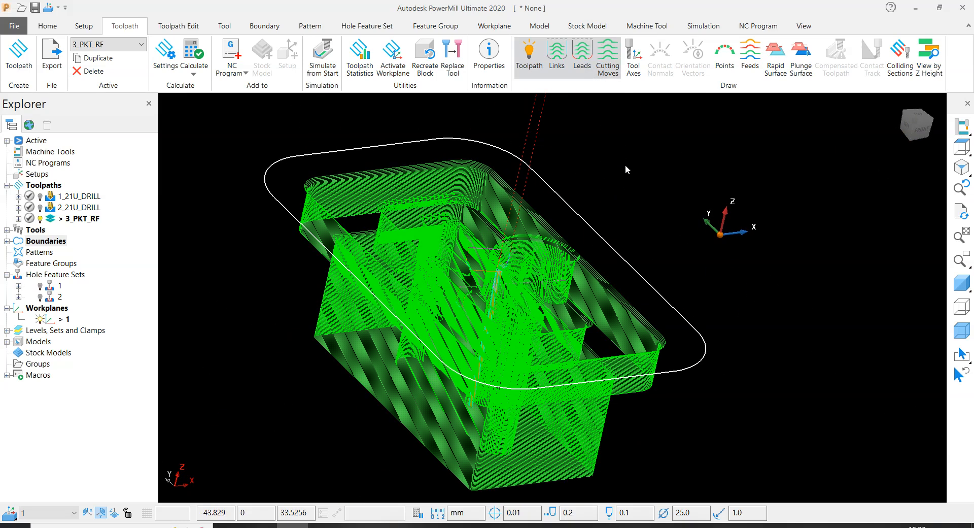
{"action": "left_click", "coordinate": [957, 280]}
{"action": "scroll", "coordinate": [662, 272], "scroll_direction": "down", "scroll_amount": 4}
{"action": "mouse_move", "coordinate": [662, 272]}
{"action": "middle_mouse_down"}
{"action": "mouse_move", "coordinate": [528, 301]}
{"action": "mouse_move", "coordinate": [550, 297]}
{"action": "middle_mouse_up"}
{"action": "scroll", "coordinate": [205, 256], "scroll_direction": "down", "scroll_amount": 3}
{"action": "scroll", "coordinate": [357, 237], "scroll_direction": "up", "scroll_amount": 5}
{"action": "middle_click_drag", "start_coordinate": [398, 240], "coordinate": [393, 216]}
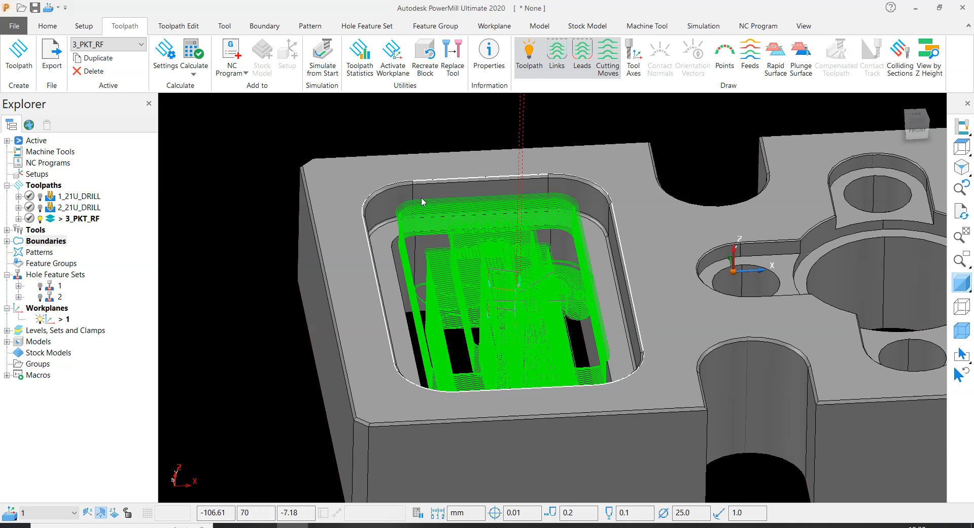
{"action": "middle_click_drag", "start_coordinate": [509, 324], "coordinate": [551, 332]}
{"action": "scroll", "coordinate": [412, 264], "scroll_direction": "up", "scroll_amount": 2}
{"action": "scroll", "coordinate": [410, 260], "scroll_direction": "down", "scroll_amount": 3}
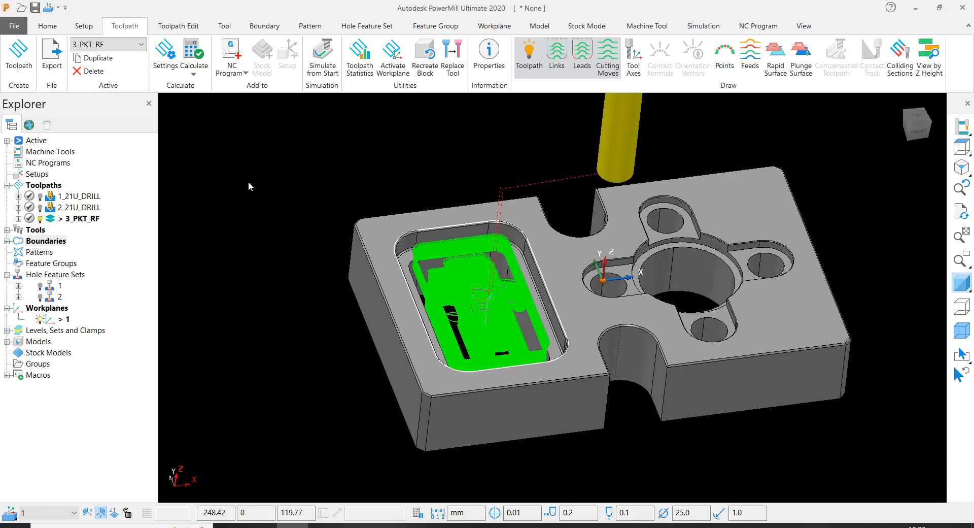
- Deactivate and hide toolpath 3_PKT_RF, and inspect the fillet between the rectangular pocket's wall and ledge
{"action": "double_click", "coordinate": [49, 221]}
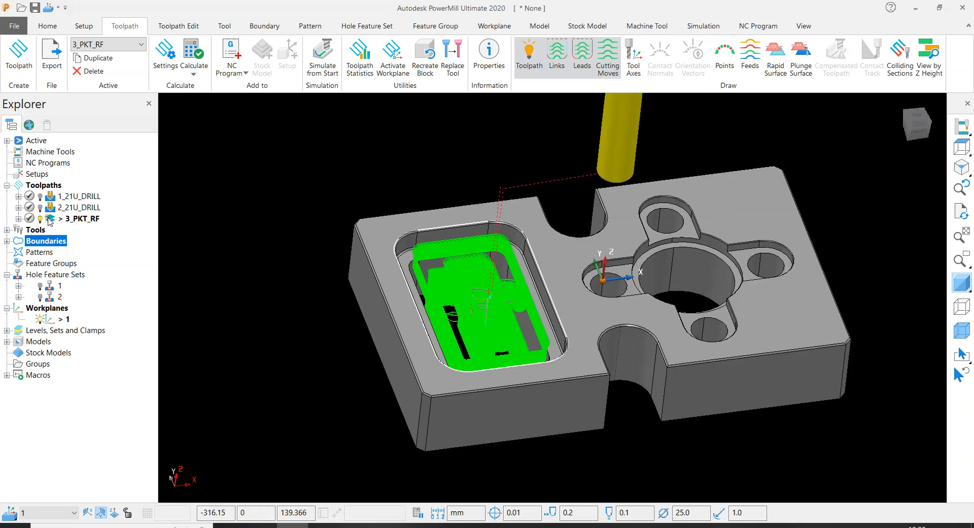
{"action": "scroll", "coordinate": [527, 254], "scroll_direction": "up", "scroll_amount": 3}
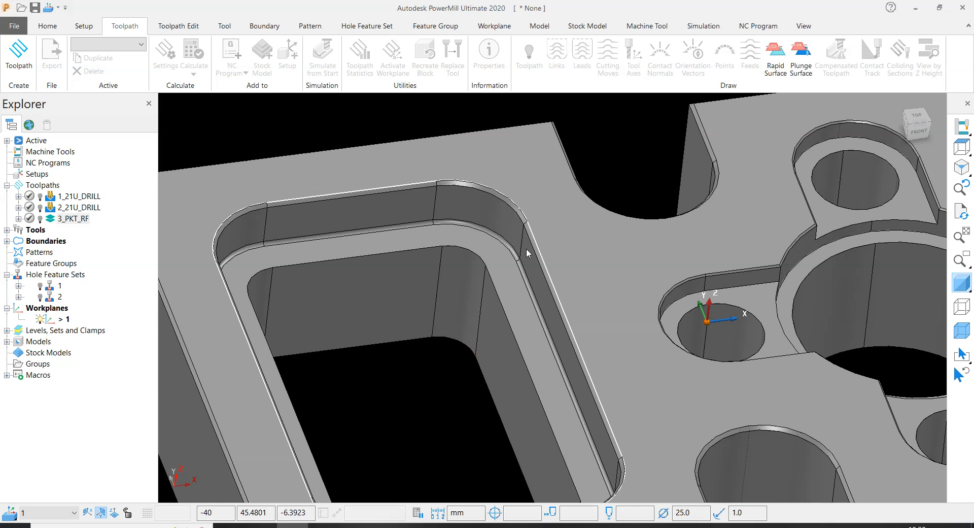
{"action": "scroll", "coordinate": [525, 248], "scroll_direction": "down", "scroll_amount": 3}
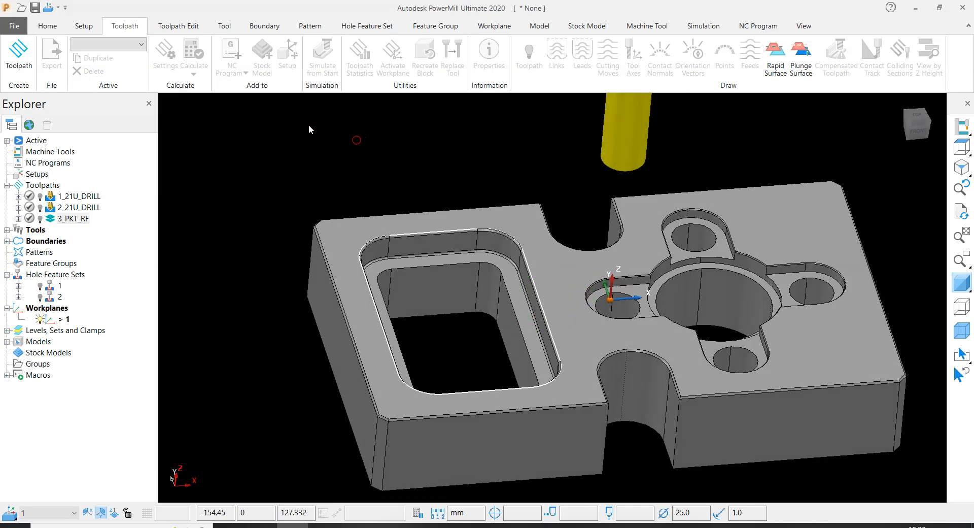
{"action": "scroll", "coordinate": [428, 255], "scroll_direction": "up", "scroll_amount": 5}
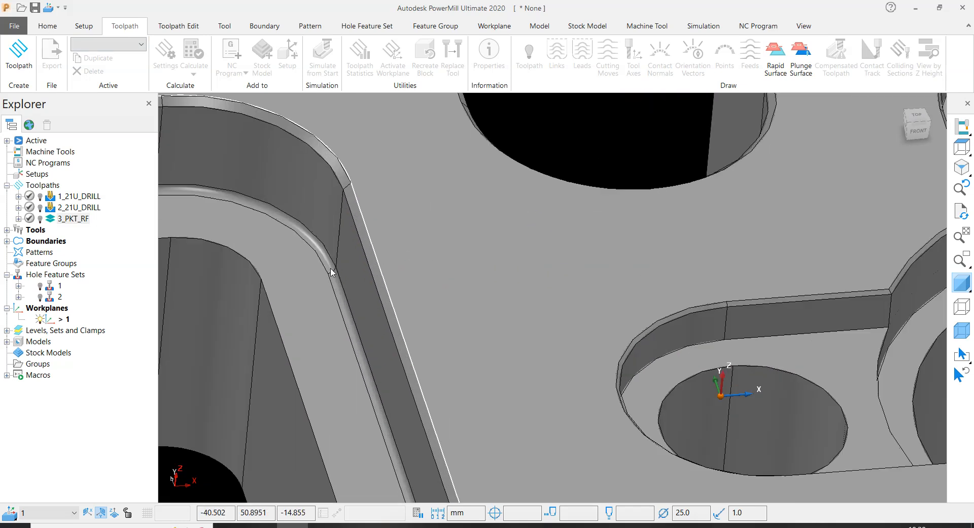
{"action": "scroll", "coordinate": [331, 273], "scroll_direction": "down", "scroll_amount": 5}
{"action": "scroll", "coordinate": [428, 308], "scroll_direction": "up", "scroll_amount": 6}
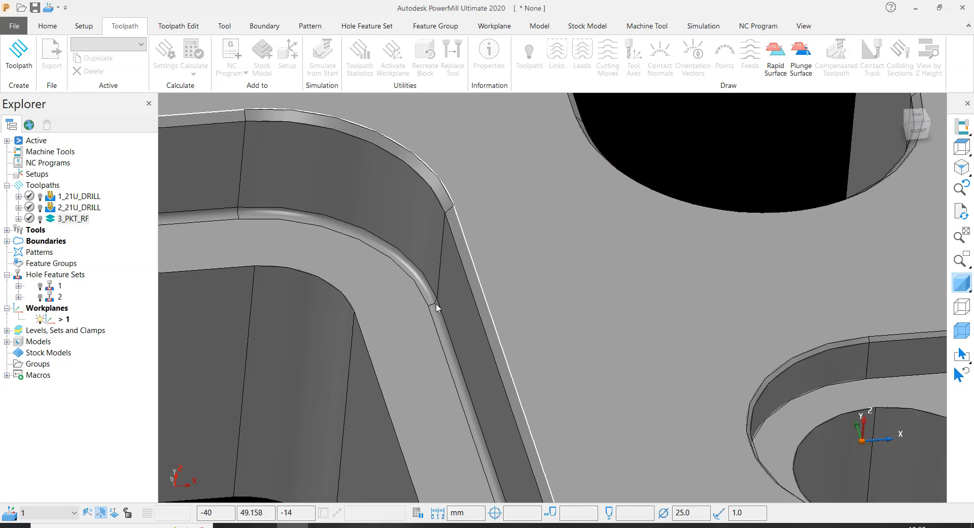
{"action": "scroll", "coordinate": [434, 307], "scroll_direction": "down", "scroll_amount": 3}
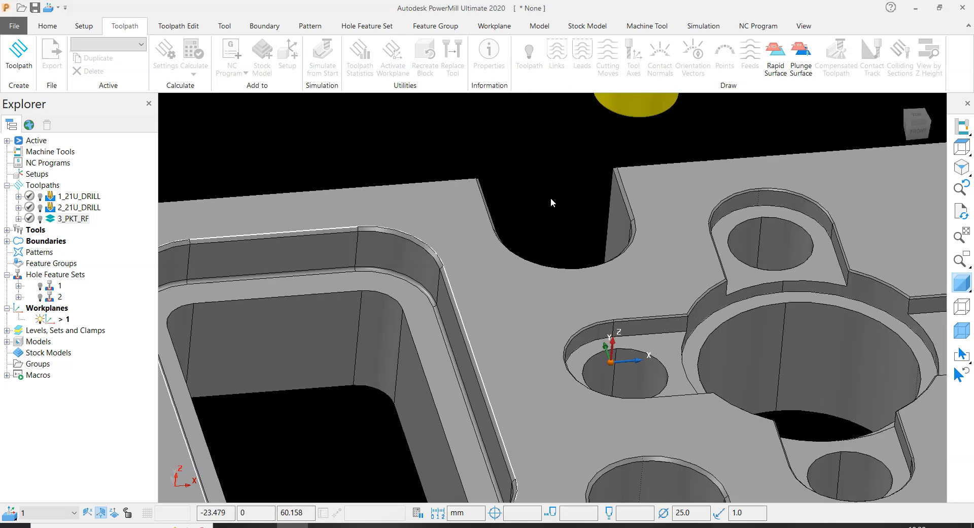
- Measure the radius of the fillet between the rectangular pocket's wall and ledge
{"action": "left_click", "coordinate": [47, 26]}
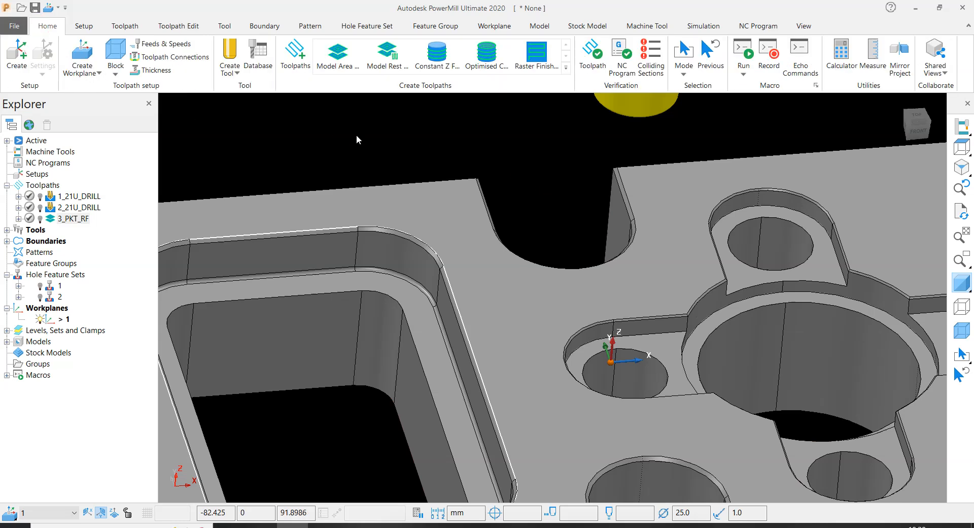
{"action": "left_click", "coordinate": [873, 54]}
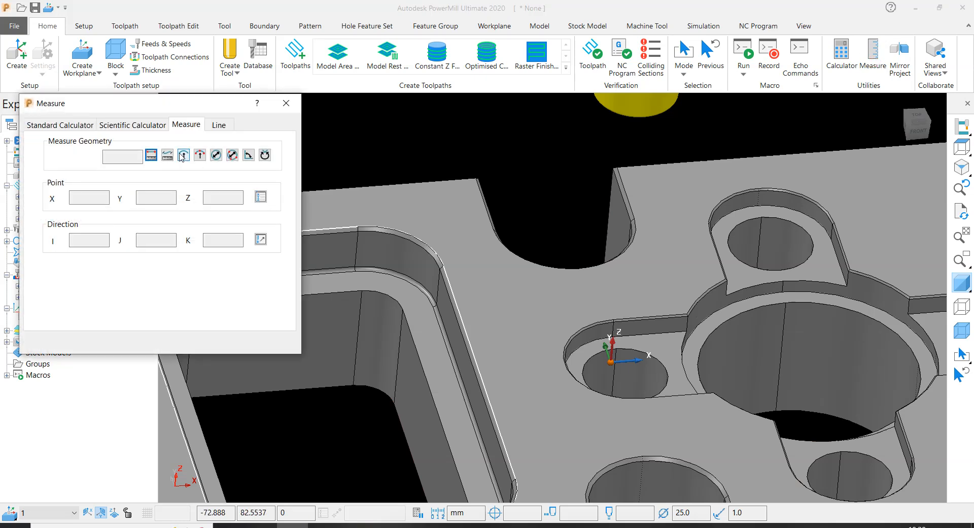
{"action": "left_click", "coordinate": [183, 155]}
{"action": "scroll", "coordinate": [420, 313], "scroll_direction": "up", "scroll_amount": 5}
{"action": "scroll", "coordinate": [513, 309], "scroll_direction": "up", "scroll_amount": 3}
{"action": "left_click", "coordinate": [446, 244]}
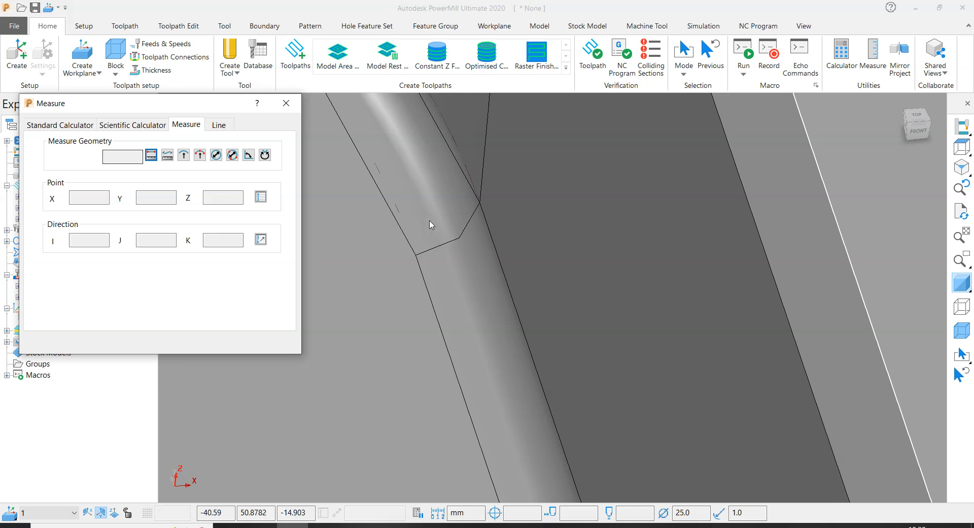
{"action": "scroll", "coordinate": [431, 218], "scroll_direction": "down", "scroll_amount": 2}
{"action": "left_click", "coordinate": [963, 211]}
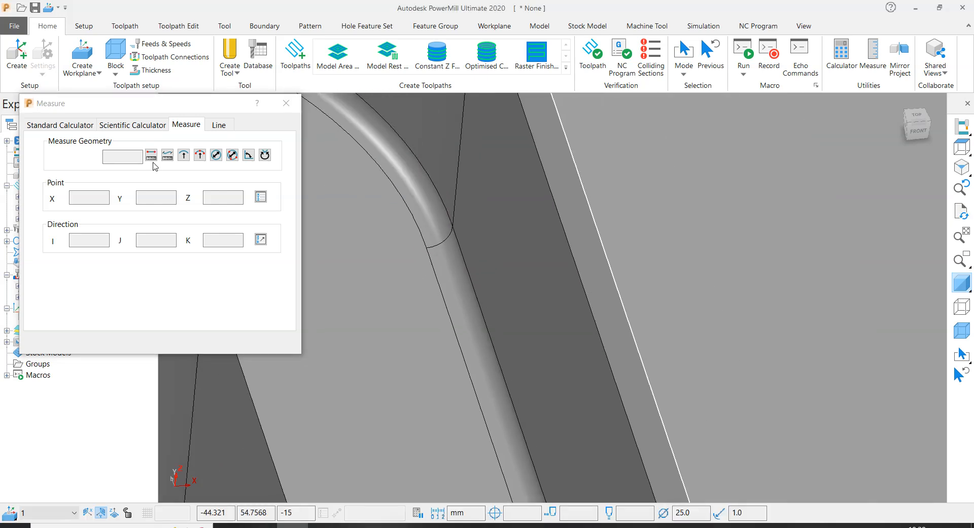
{"action": "left_click", "coordinate": [183, 155]}
{"action": "scroll", "coordinate": [438, 239], "scroll_direction": "up", "scroll_amount": 3}
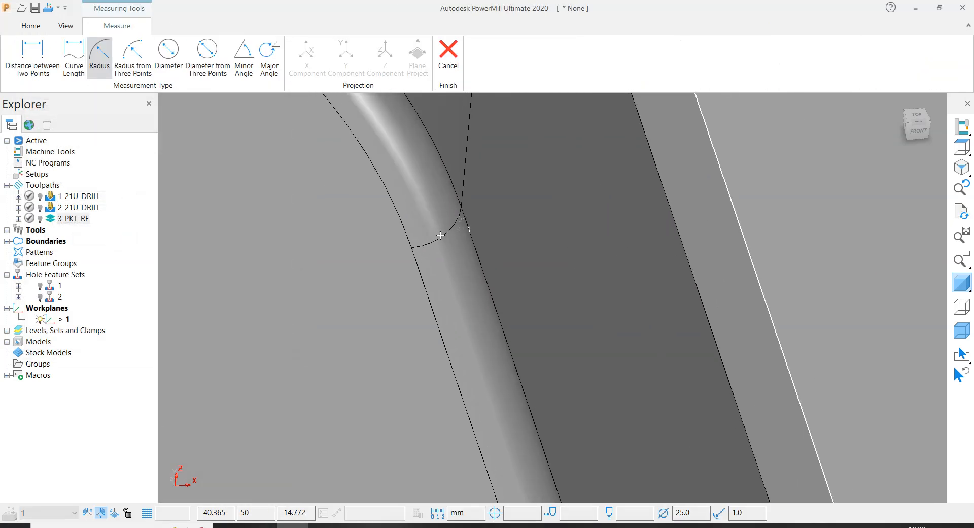
{"action": "left_click", "coordinate": [441, 235]}
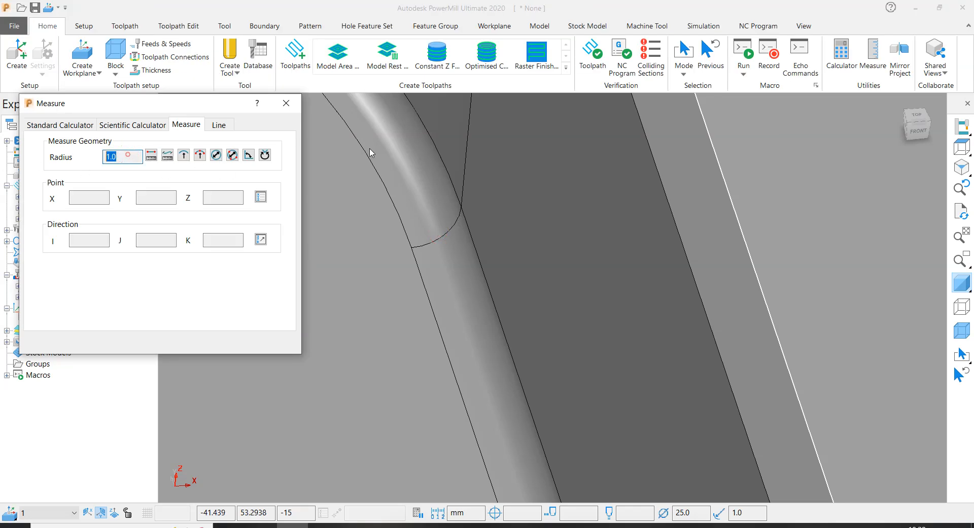
{"action": "left_click", "coordinate": [287, 103]}
{"action": "scroll", "coordinate": [416, 249], "scroll_direction": "down", "scroll_amount": 10}
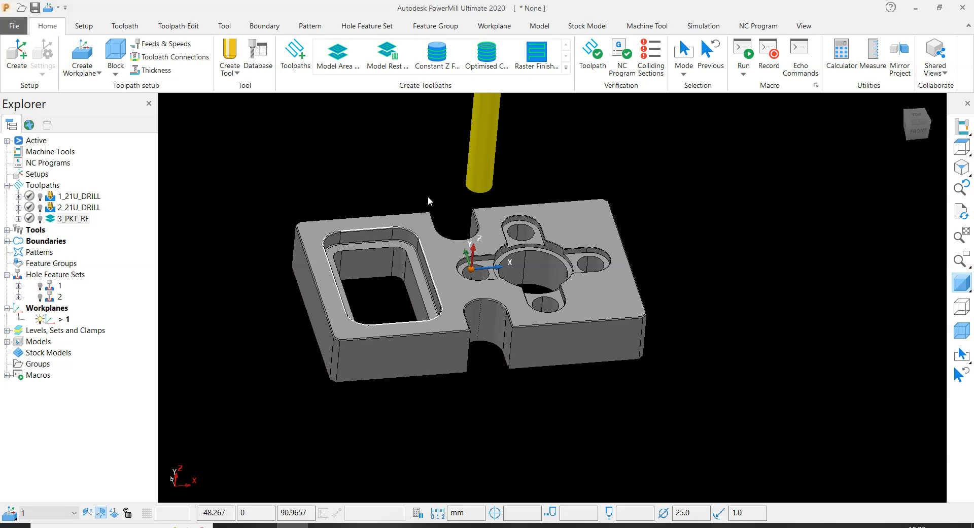
- Create a Constant Z finishing toolpath named 4_COLLER_FIN
{"action": "scroll", "coordinate": [335, 243], "scroll_direction": "up", "scroll_amount": 4}
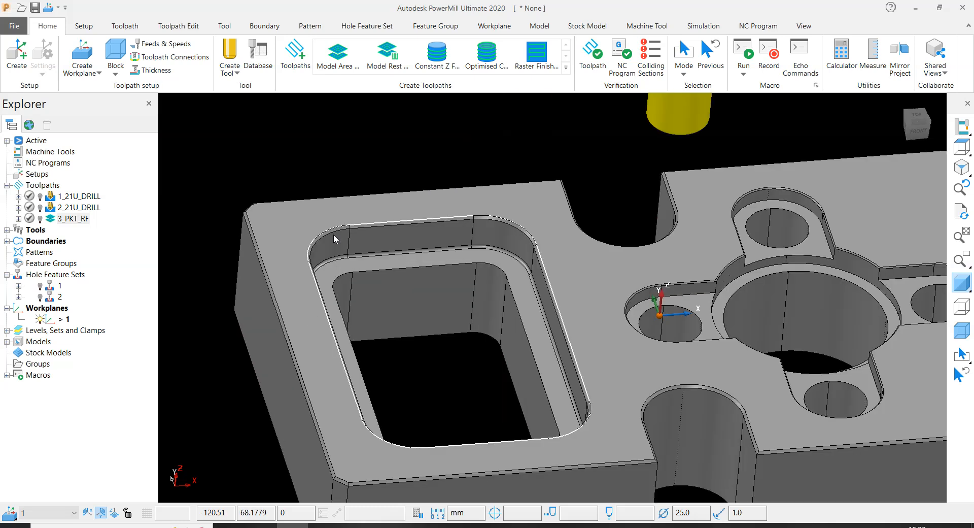
{"action": "scroll", "coordinate": [532, 214], "scroll_direction": "down", "scroll_amount": 5}
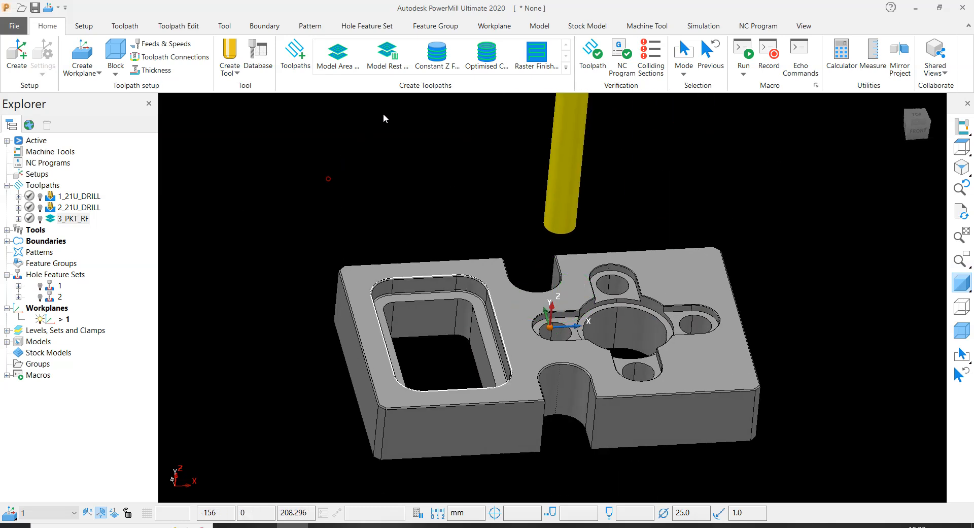
{"action": "left_click", "coordinate": [441, 58]}
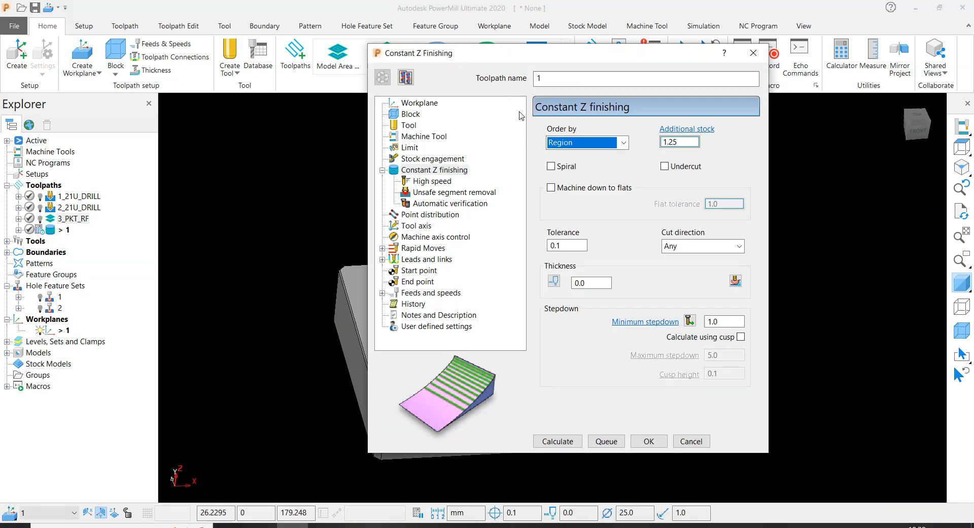
{"action": "left_click", "coordinate": [541, 77]}
{"action": "type", "text": "4_"}
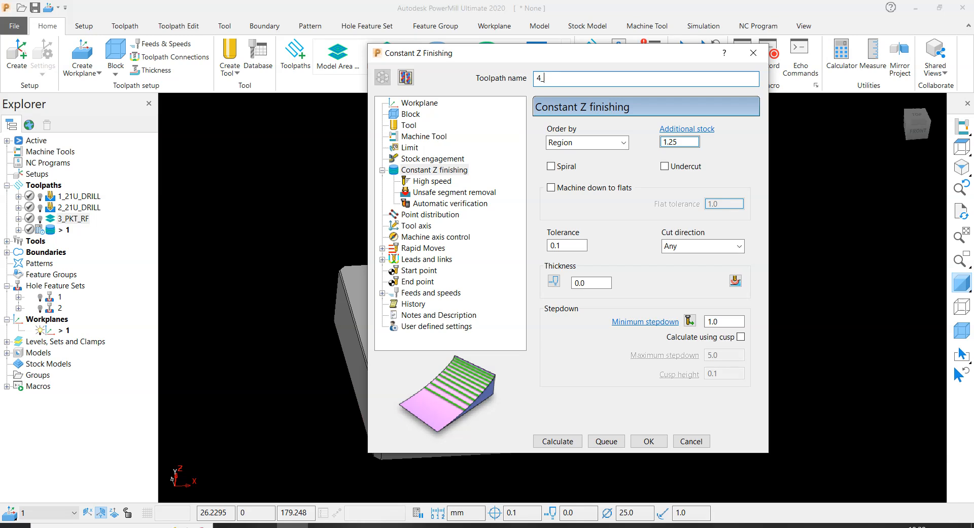
{"action": "type", "text": "COLLER_FIN"}
{"action": "key", "text": "Home"}
- Open the block settings of 4_COLLER_FIN, display the block, and inspect the ledge inside the rectangular pocket
{"action": "left_click", "coordinate": [410, 114]}
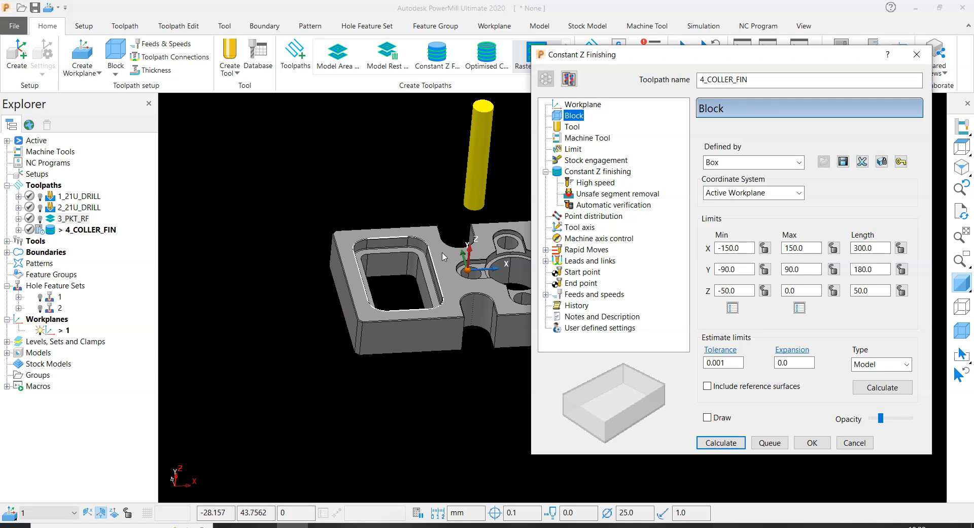
{"action": "scroll", "coordinate": [431, 247], "scroll_direction": "up", "scroll_amount": 5}
{"action": "scroll", "coordinate": [303, 263], "scroll_direction": "down", "scroll_amount": 3}
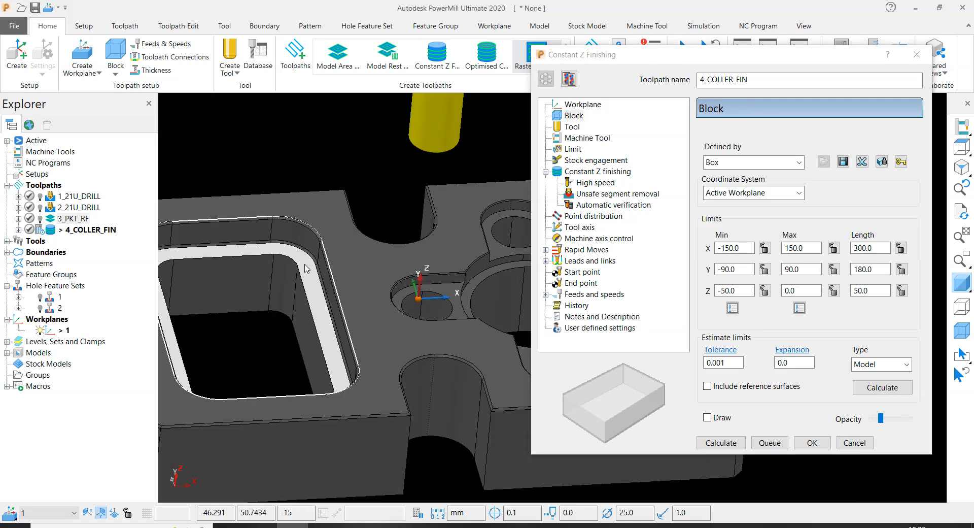
{"action": "scroll", "coordinate": [306, 268], "scroll_direction": "up", "scroll_amount": 2}
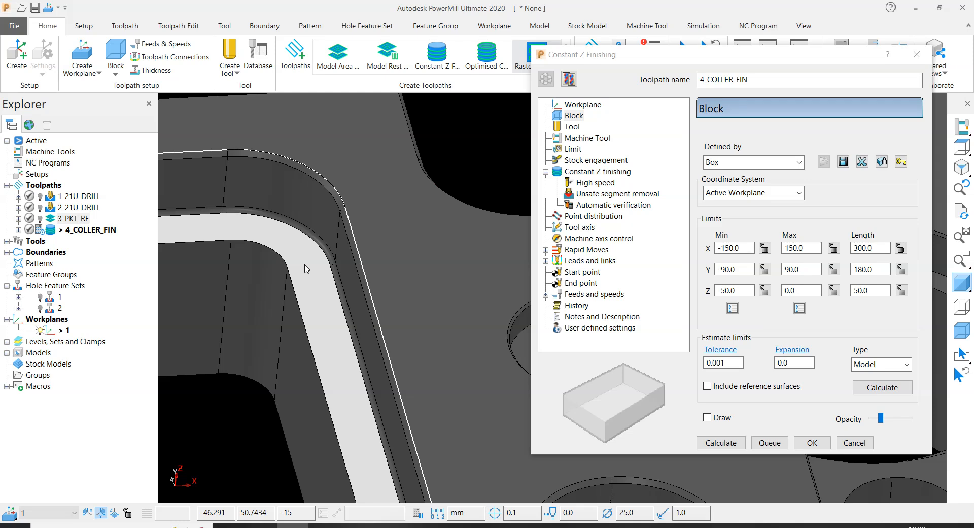
{"action": "scroll", "coordinate": [316, 276], "scroll_direction": "down", "scroll_amount": 5}
{"action": "left_click", "coordinate": [307, 184]}
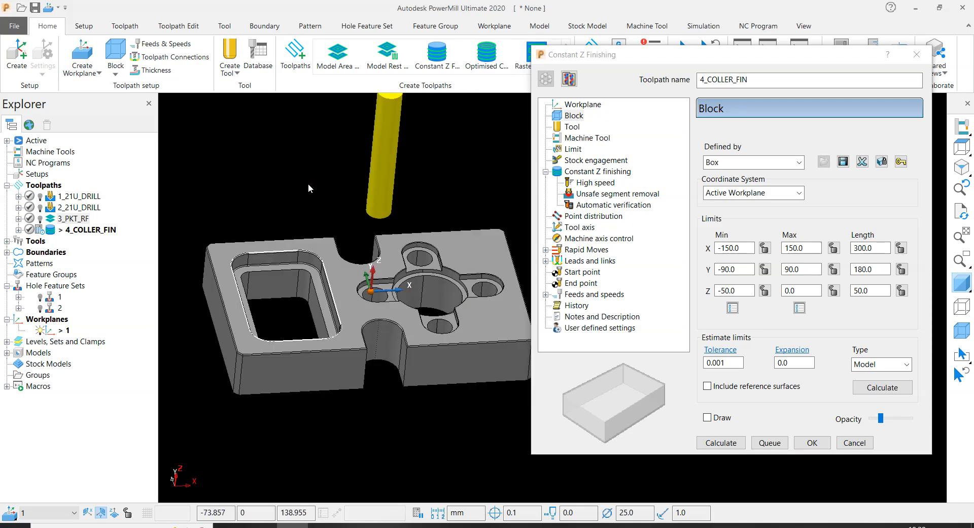
{"action": "scroll", "coordinate": [293, 263], "scroll_direction": "up", "scroll_amount": 4}
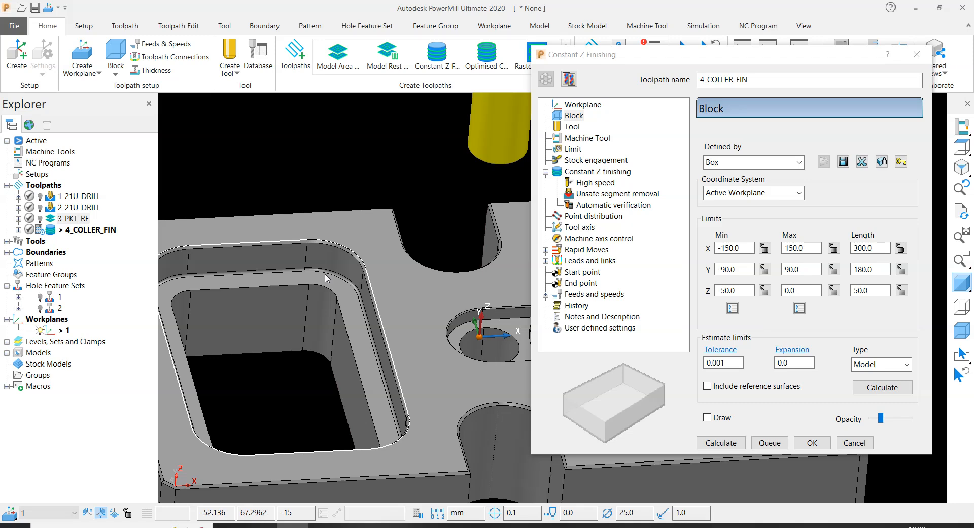
{"action": "left_click", "coordinate": [967, 331]}
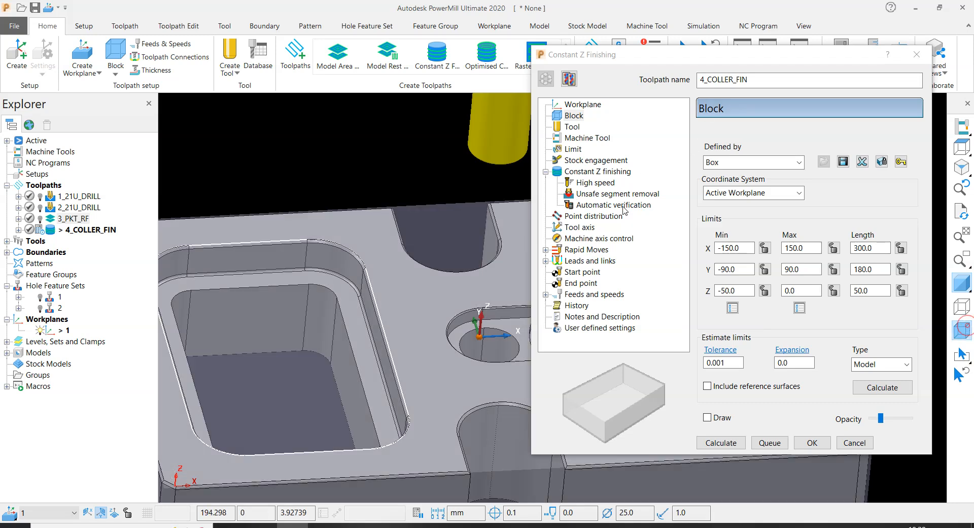
{"action": "scroll", "coordinate": [287, 206], "scroll_direction": "up", "scroll_amount": 5}
{"action": "scroll", "coordinate": [278, 206], "scroll_direction": "down", "scroll_amount": 3}
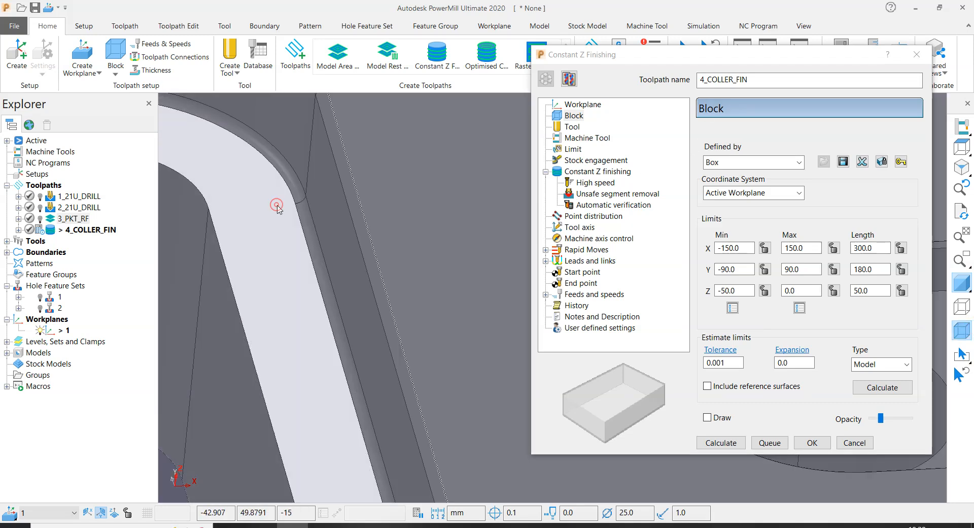
{"action": "scroll", "coordinate": [294, 224], "scroll_direction": "down", "scroll_amount": 2}
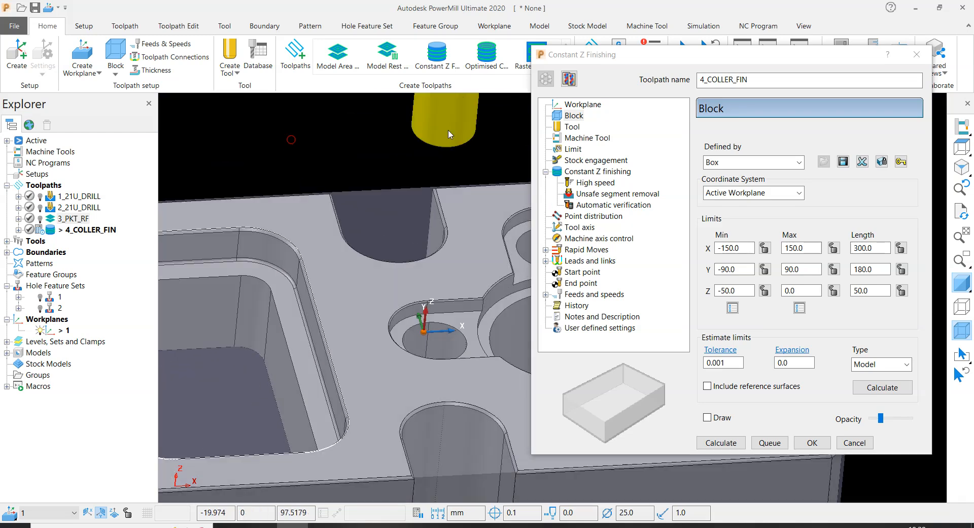
- Calculate the block limits from the rectangular pocket's ledge and lock the block's minimum Z at -15
{"action": "left_click", "coordinate": [773, 303]}
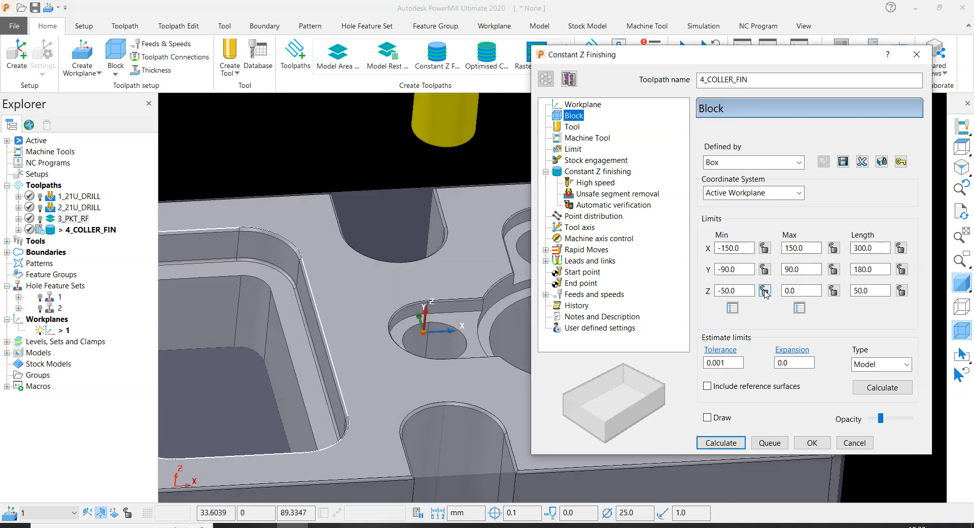
{"action": "scroll", "coordinate": [245, 145], "scroll_direction": "up", "scroll_amount": 2}
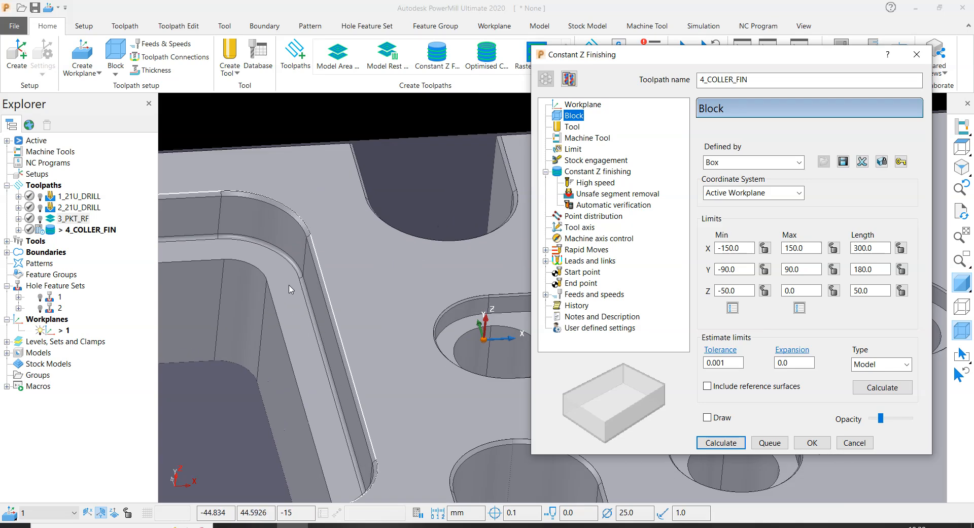
{"action": "scroll", "coordinate": [245, 145], "scroll_direction": "up", "scroll_amount": 2}
{"action": "left_click", "coordinate": [882, 388]}
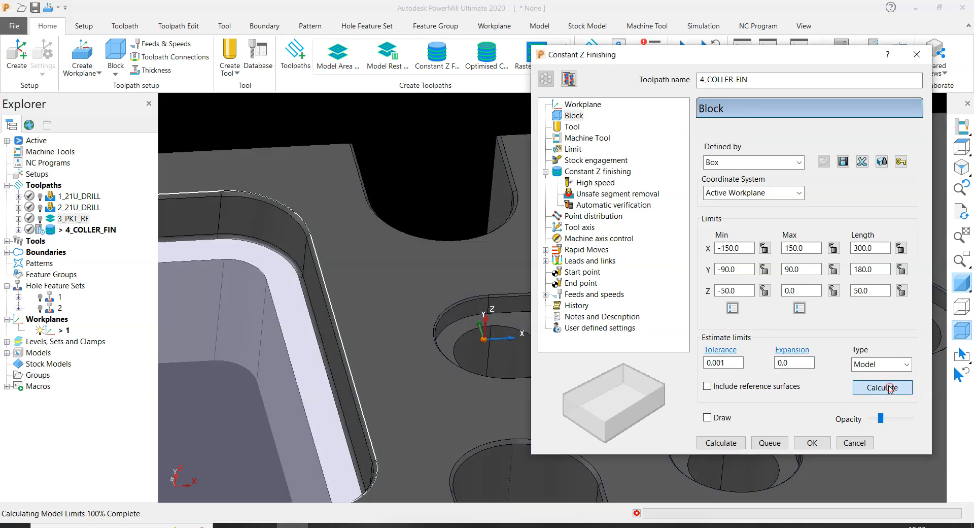
{"action": "scroll", "coordinate": [495, 304], "scroll_direction": "down", "scroll_amount": 2}
{"action": "scroll", "coordinate": [495, 304], "scroll_direction": "up", "scroll_amount": 3}
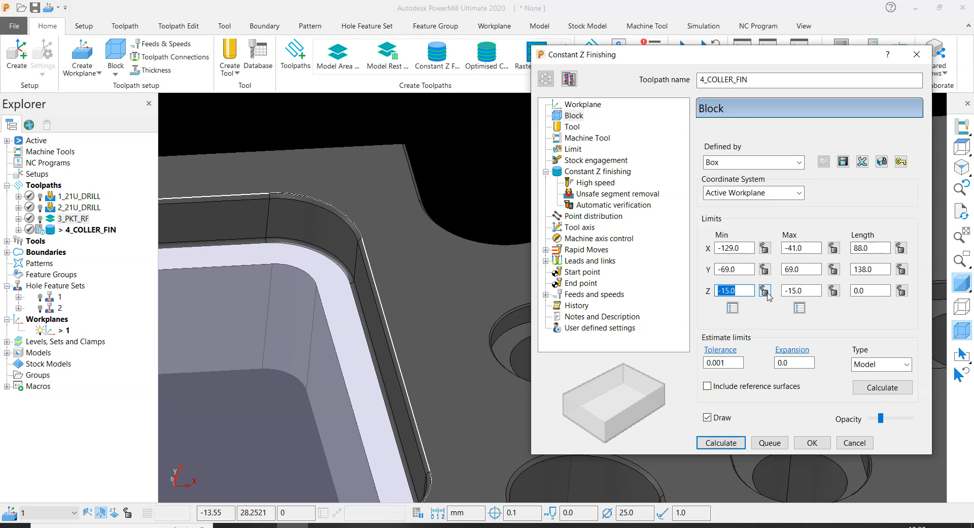
{"action": "left_click", "coordinate": [765, 291]}
{"action": "scroll", "coordinate": [391, 154], "scroll_direction": "down", "scroll_amount": 4}
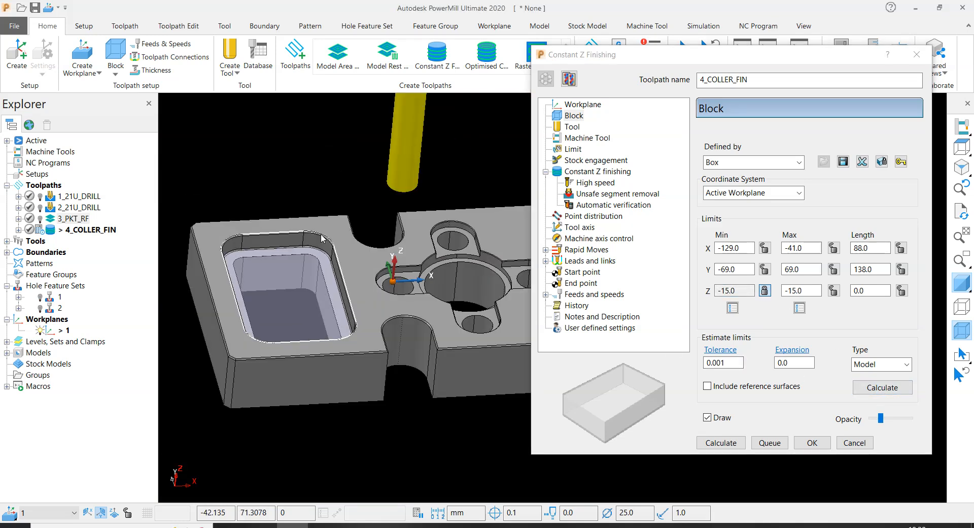
{"action": "scroll", "coordinate": [318, 252], "scroll_direction": "up", "scroll_amount": 5}
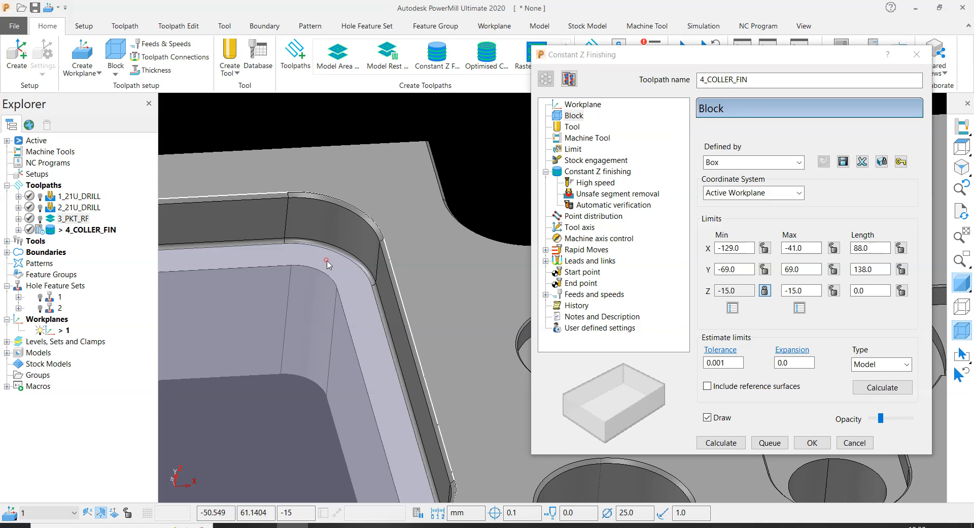
- Unlock the block's minimum Z and recalculate the block limits around the whole model
{"action": "left_click", "coordinate": [765, 290]}
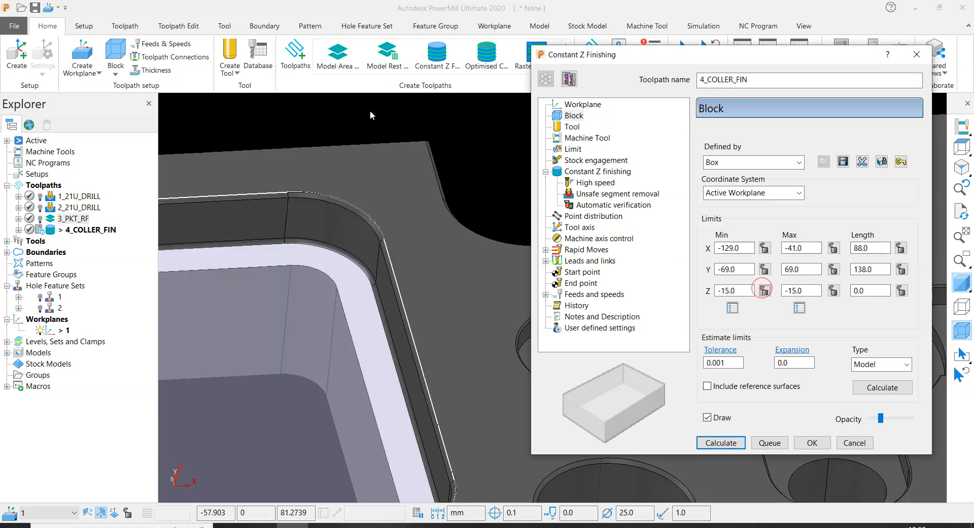
{"action": "left_click", "coordinate": [883, 388]}
{"action": "scroll", "coordinate": [384, 287], "scroll_direction": "down", "scroll_amount": 5}
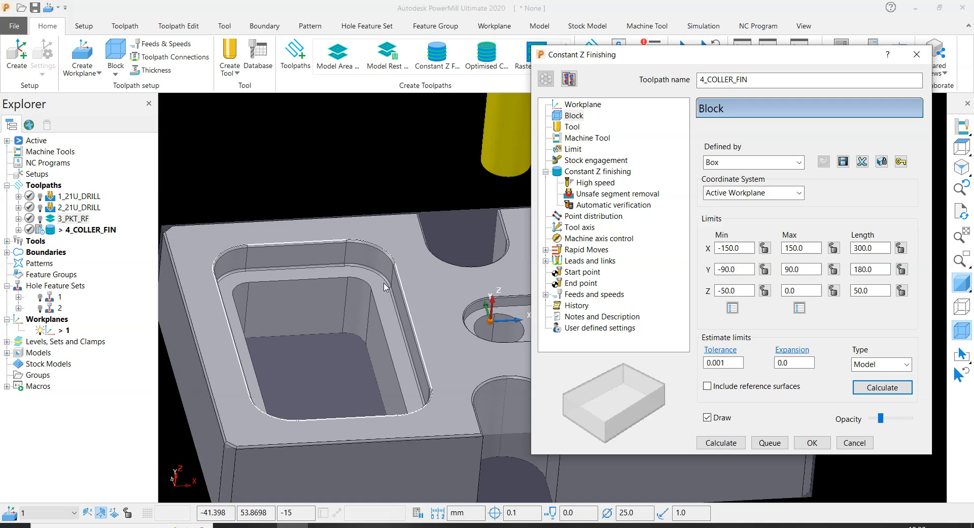
- Select the rectangular pocket's ledge surface, calculate the block limits from it, and lock the minimum Z at -15
{"action": "scroll", "coordinate": [384, 288], "scroll_direction": "up", "scroll_amount": 5}
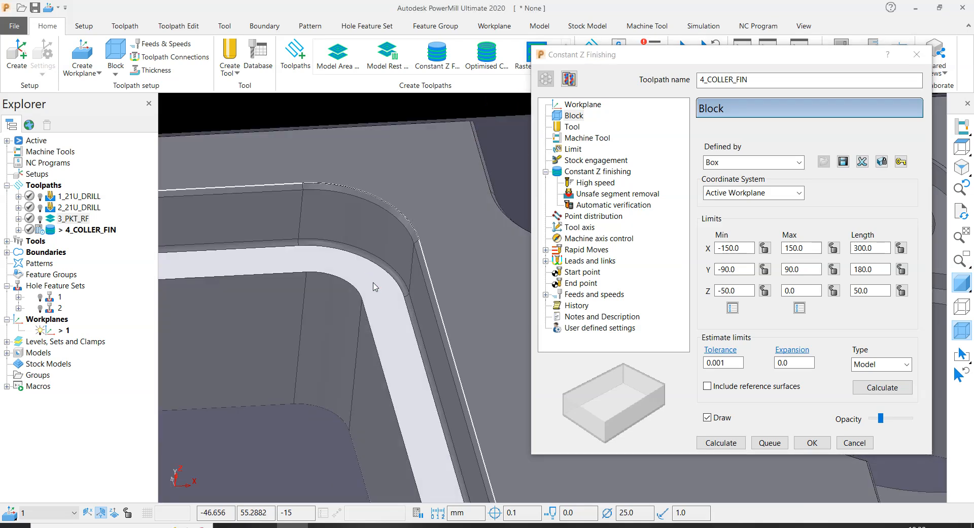
{"action": "left_click_drag", "start_coordinate": [745, 289], "coordinate": [724, 290]}
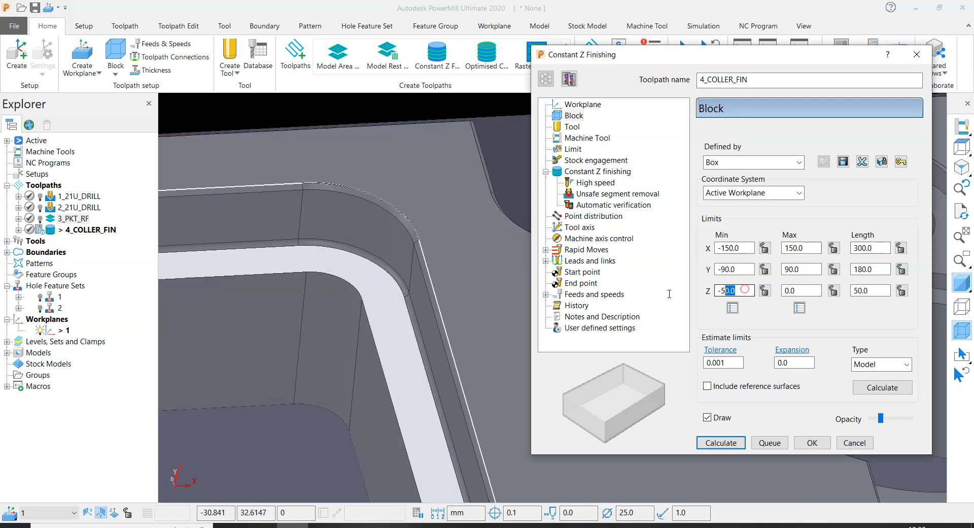
{"action": "scroll", "coordinate": [458, 333], "scroll_direction": "down", "scroll_amount": 5}
{"action": "scroll", "coordinate": [401, 324], "scroll_direction": "up", "scroll_amount": 5}
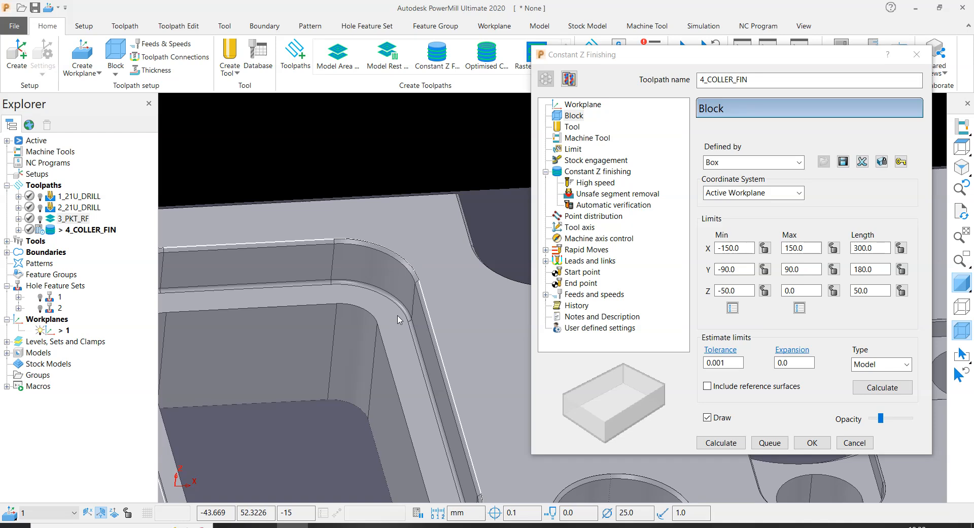
{"action": "left_click", "coordinate": [396, 322]}
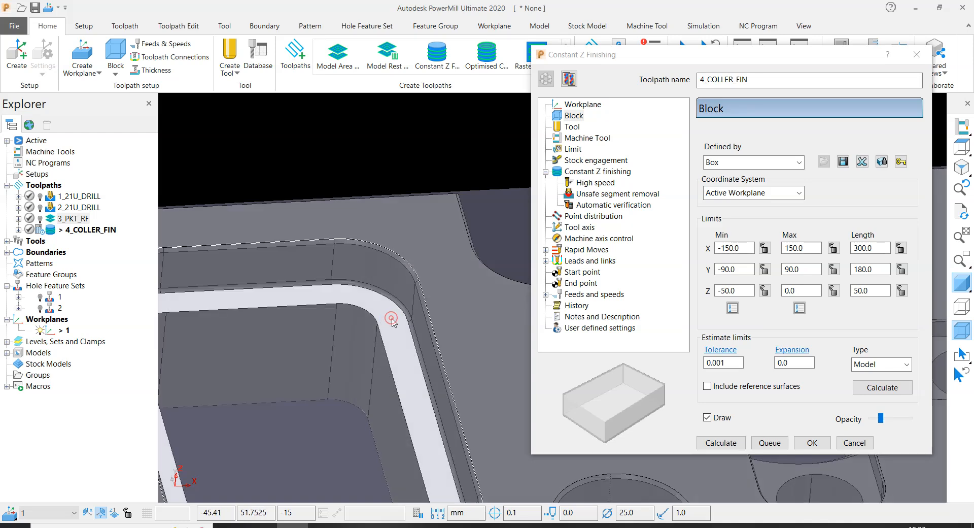
{"action": "left_click", "coordinate": [883, 389]}
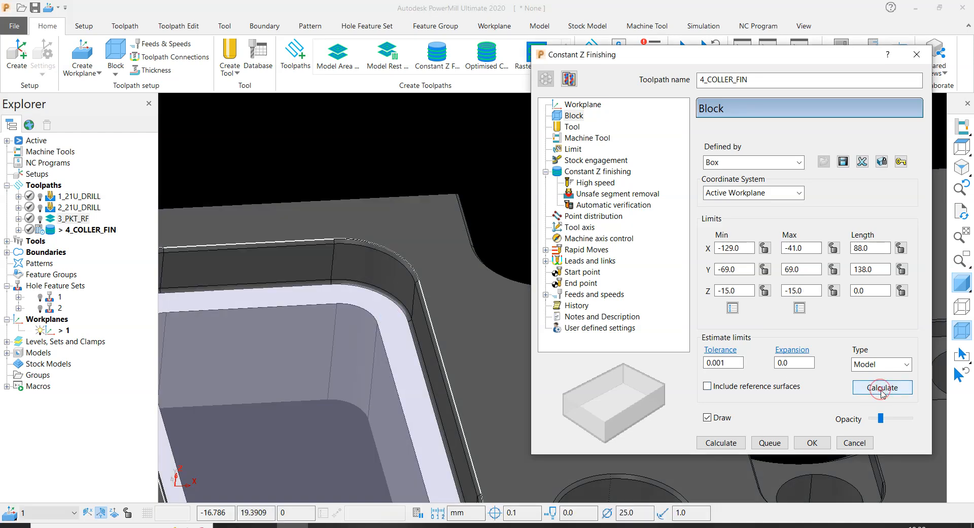
{"action": "left_click", "coordinate": [765, 291]}
- Deselect the ledge and recalculate the block around the whole model with its minimum Z still locked
{"action": "scroll", "coordinate": [327, 331], "scroll_direction": "down", "scroll_amount": 5}
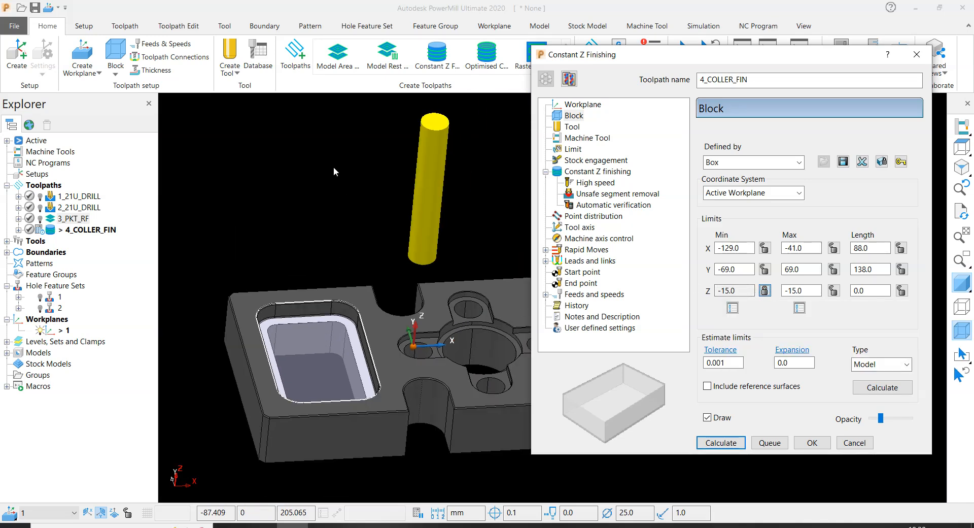
{"action": "scroll", "coordinate": [342, 334], "scroll_direction": "up", "scroll_amount": 5}
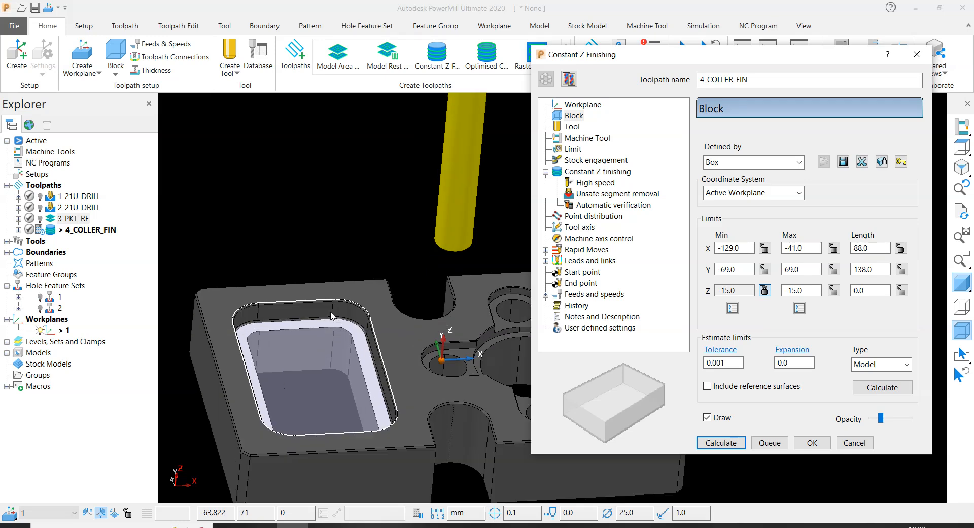
{"action": "left_click", "coordinate": [342, 156]}
{"action": "scroll", "coordinate": [341, 150], "scroll_direction": "down", "scroll_amount": 5}
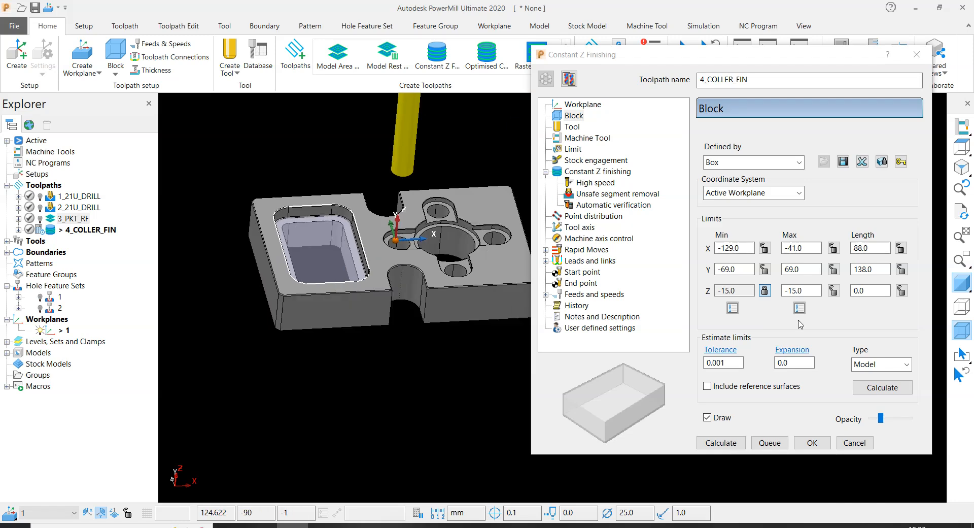
{"action": "left_click", "coordinate": [878, 388]}
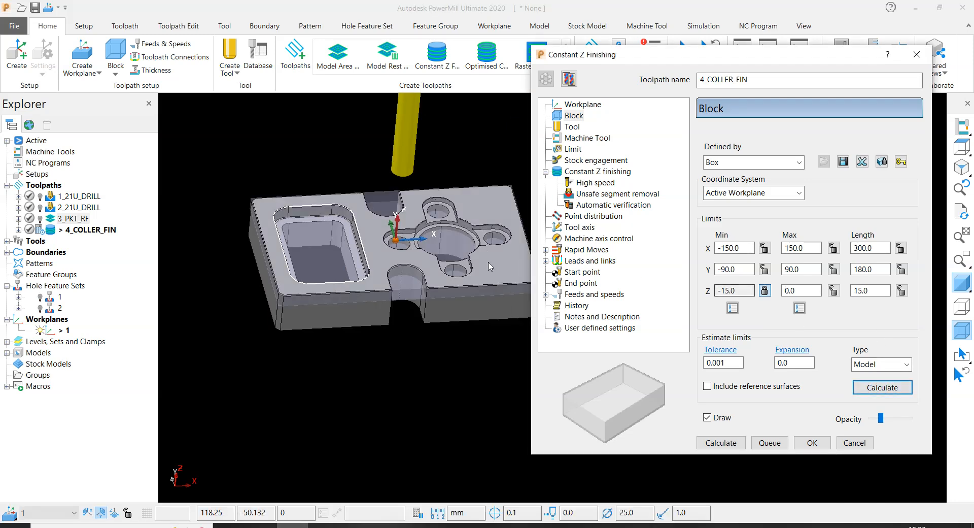
- Create a tip radiused tool named 16R1 with diameter 16, tip radius 1, and tool number 16
{"action": "left_click", "coordinate": [573, 126]}
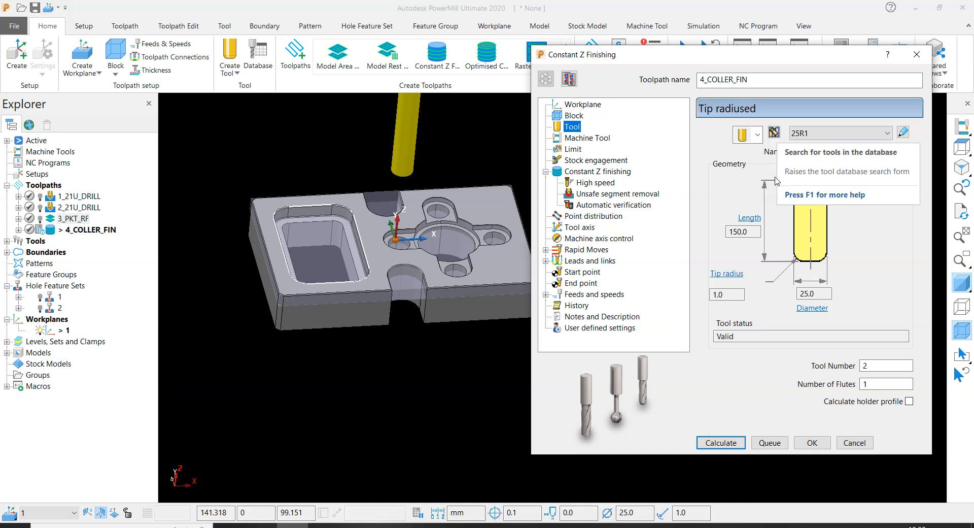
{"action": "left_click", "coordinate": [757, 134]}
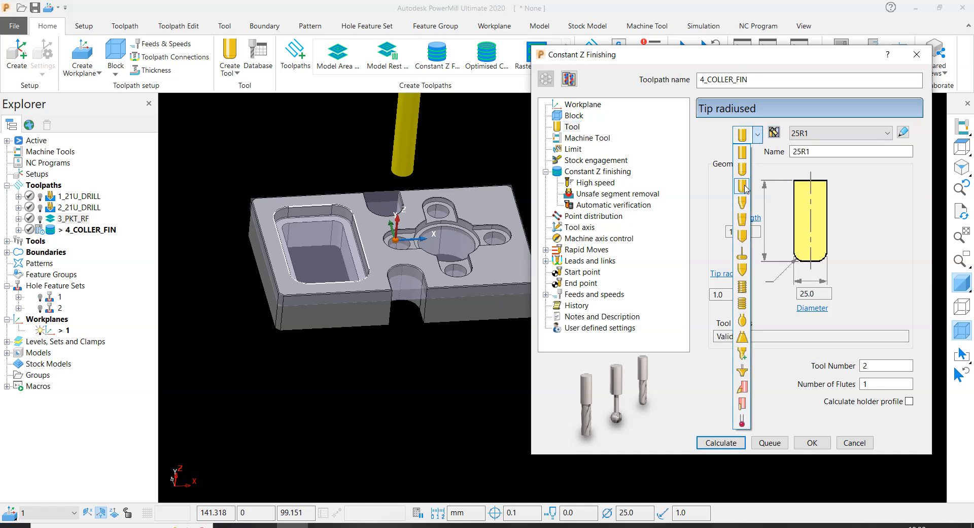
{"action": "left_click", "coordinate": [743, 186]}
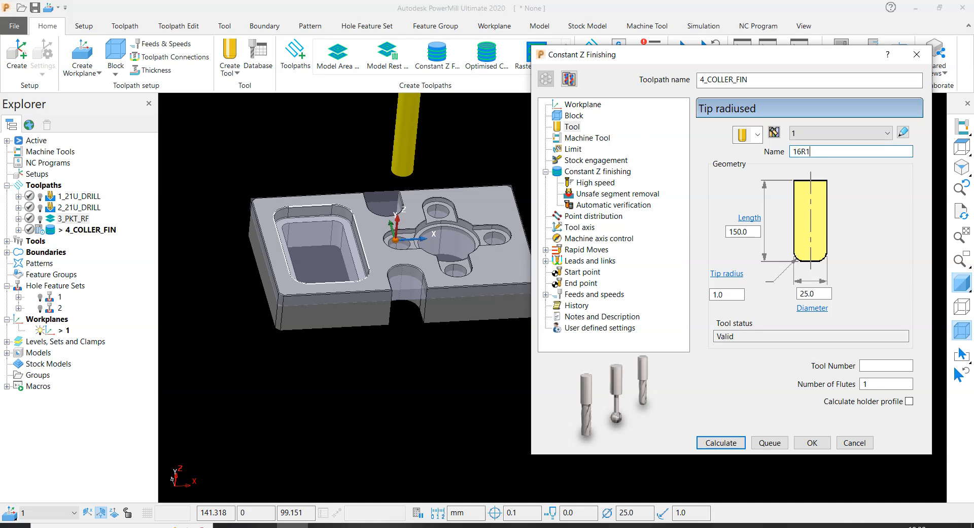
{"action": "left_click", "coordinate": [823, 293]}
{"action": "left_click_drag", "start_coordinate": [823, 294], "coordinate": [713, 299]}
{"action": "type", "text": "16"}
{"action": "key", "text": "Return"}
{"action": "left_click", "coordinate": [722, 294]}
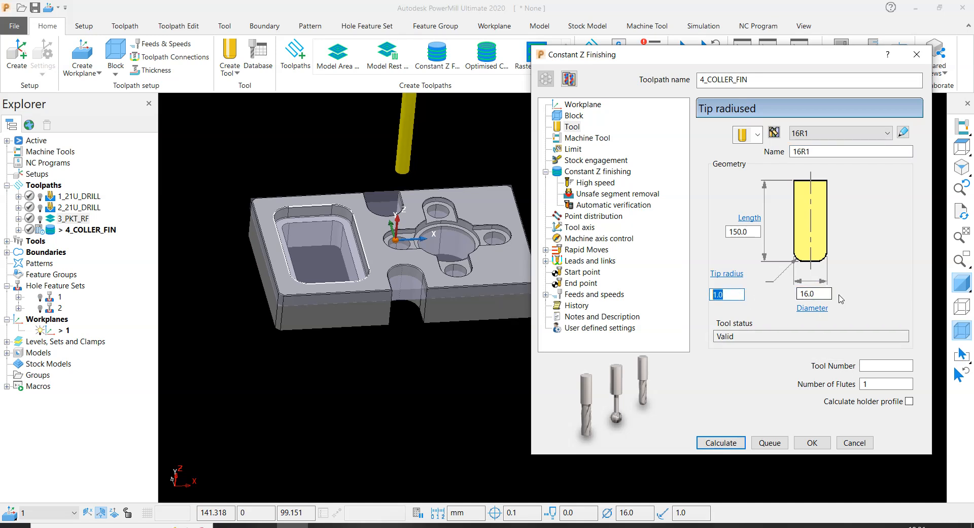
{"action": "left_click", "coordinate": [867, 363]}
{"action": "type", "text": "16"}
- Switch the block limit option in the toolpath's limit settings to the alternative tool containment mode
{"action": "left_click", "coordinate": [576, 139]}
{"action": "left_click", "coordinate": [574, 148]}
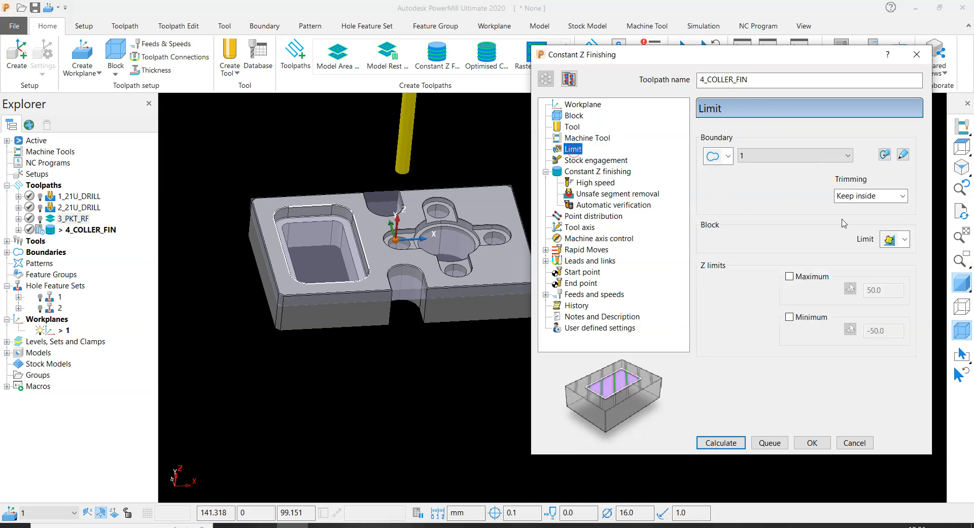
{"action": "left_click", "coordinate": [907, 240]}
{"action": "left_click", "coordinate": [889, 256]}
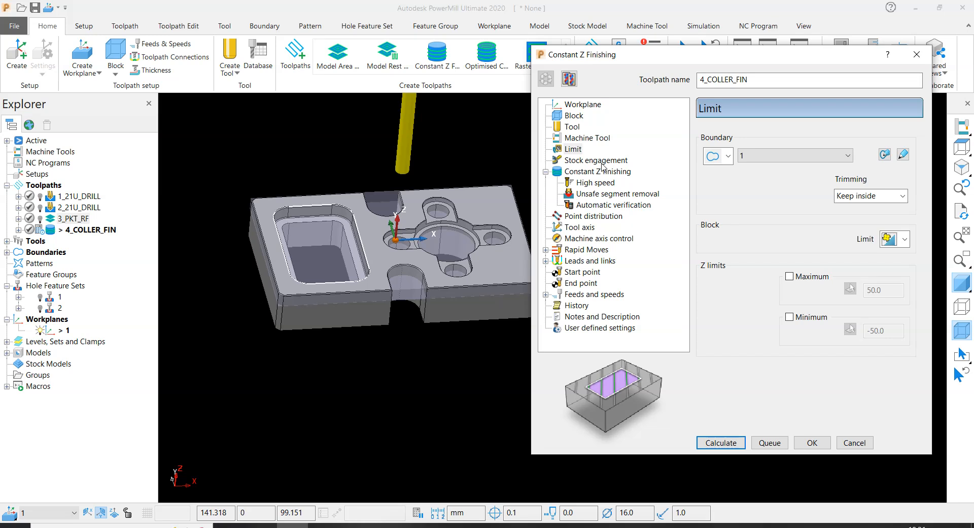
- Enable Spiral and Machine down to flats for the Constant Z finishing, with flat tolerance 0.1 and tolerance 0.01
{"action": "left_click", "coordinate": [586, 160]}
{"action": "left_click", "coordinate": [592, 172]}
{"action": "left_click", "coordinate": [716, 168]}
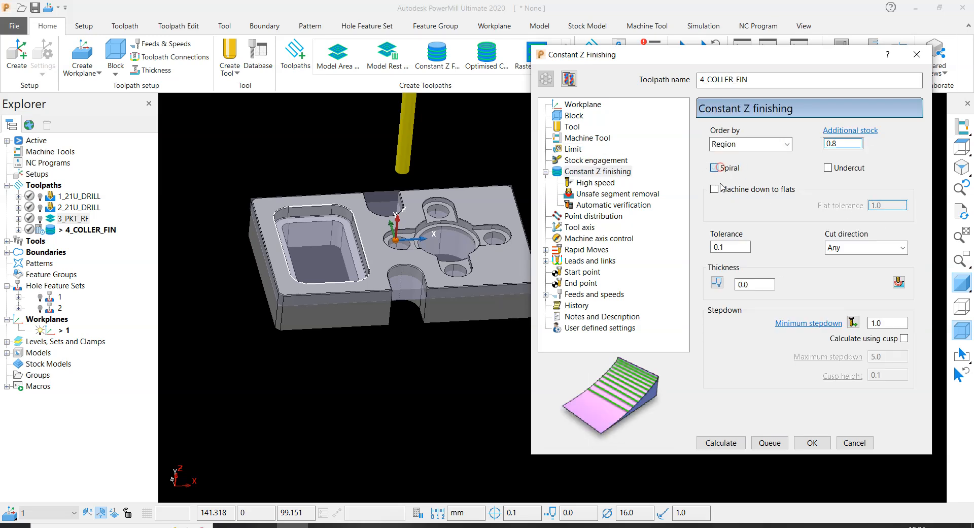
{"action": "left_click", "coordinate": [715, 189]}
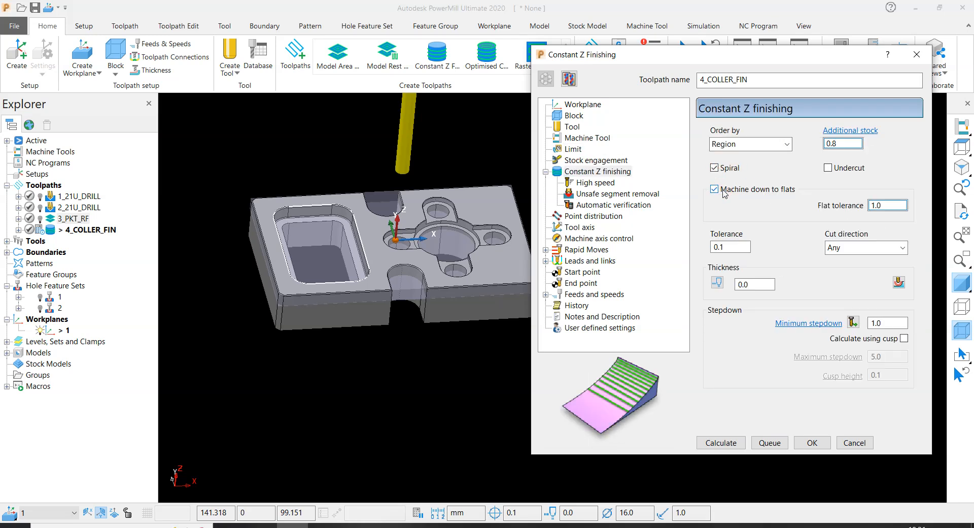
{"action": "left_click_drag", "start_coordinate": [738, 247], "coordinate": [537, 199]}
{"action": "type", "text": "0."}
{"action": "key", "text": "Return"}
{"action": "scroll", "coordinate": [300, 221], "scroll_direction": "up", "scroll_amount": 3}
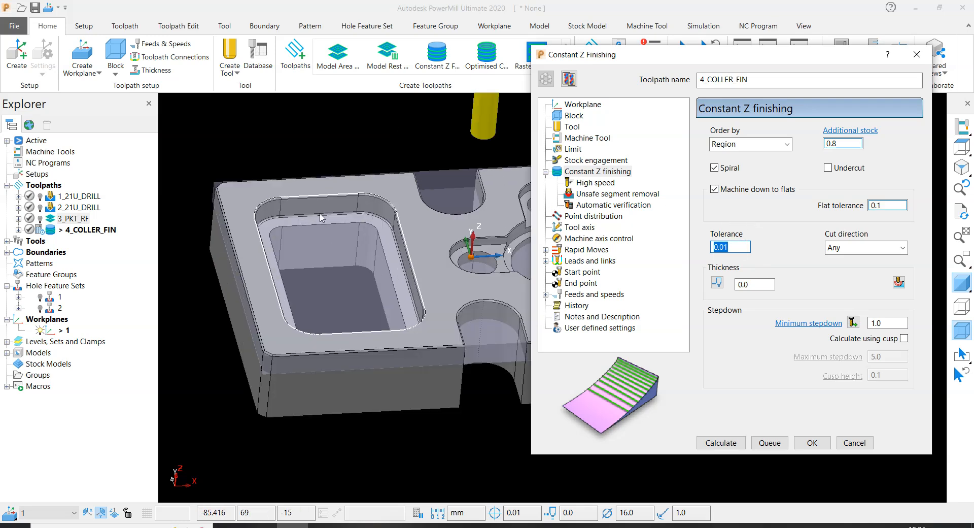
{"action": "scroll", "coordinate": [352, 208], "scroll_direction": "up", "scroll_amount": 3}
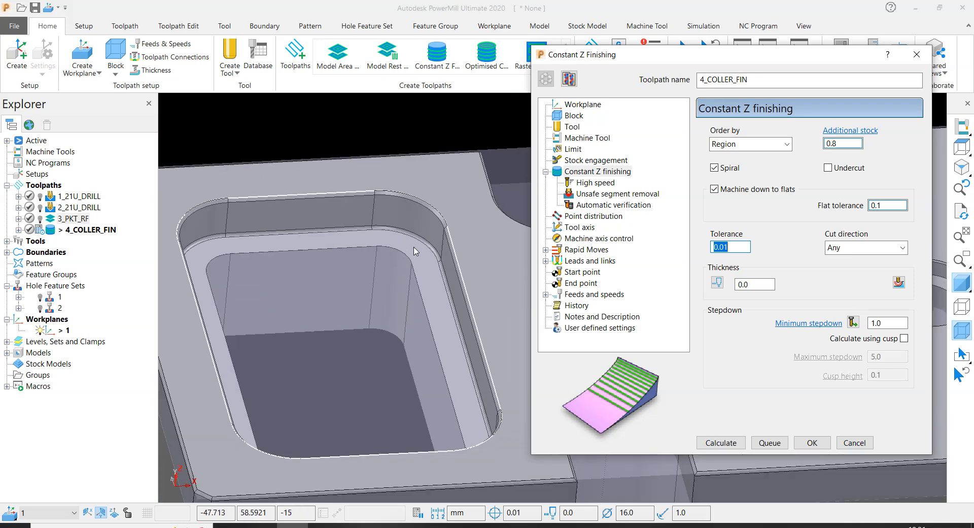
- Keep the Constant Z finishing thicknesses at 0.0 and set the minimum stepdown to 0.3
{"action": "left_click", "coordinate": [731, 247]}
{"action": "left_click", "coordinate": [717, 282]}
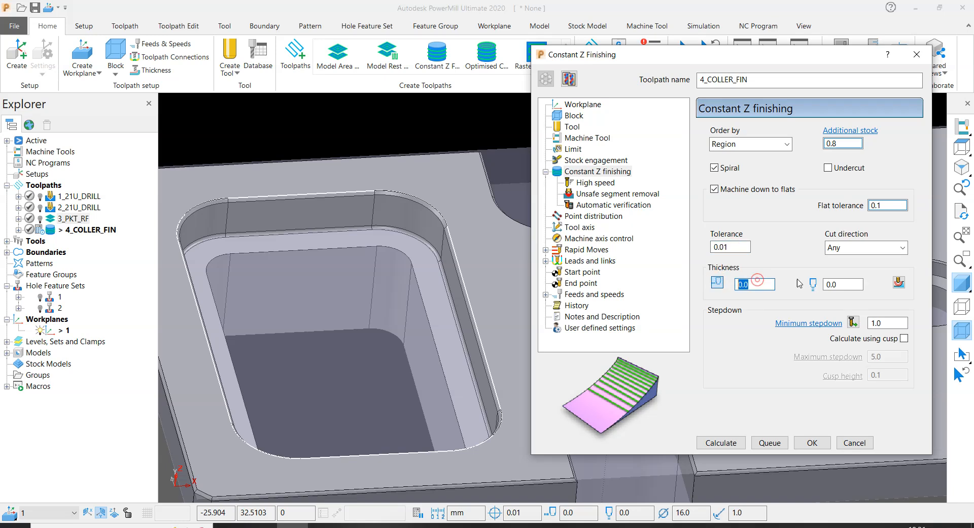
{"action": "double_click", "coordinate": [846, 283]}
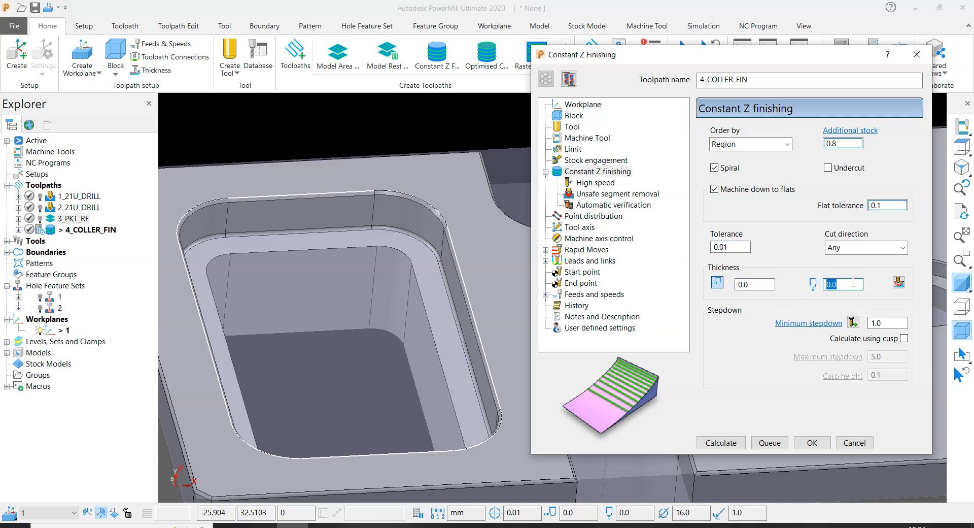
{"action": "double_click", "coordinate": [888, 323]}
{"action": "type", "text": "2"}
{"action": "left_click", "coordinate": [854, 322]}
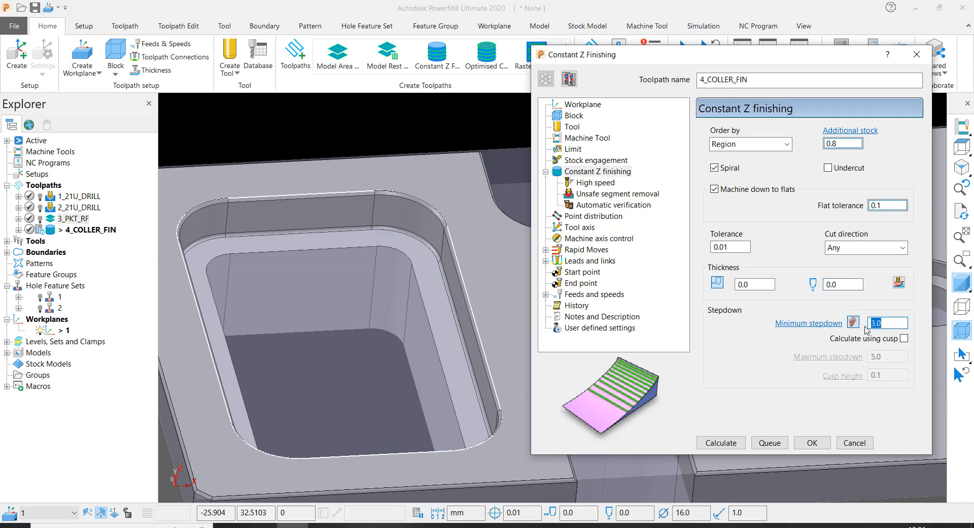
- Set the toolpath's point distribution to tolerance factor 0.1 and mesh factor 0.1111
{"action": "left_click", "coordinate": [597, 183]}
{"action": "left_click", "coordinate": [591, 205]}
{"action": "left_click", "coordinate": [589, 216]}
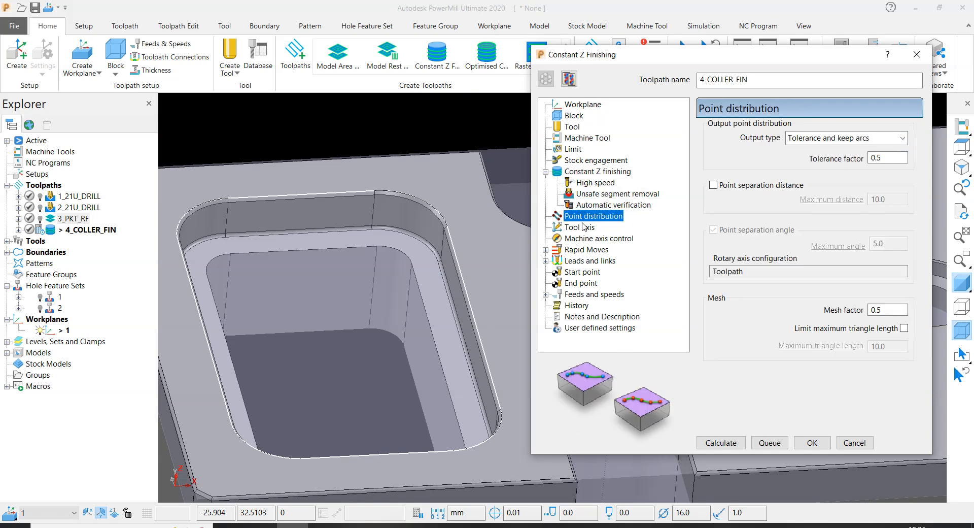
{"action": "left_click", "coordinate": [899, 159]}
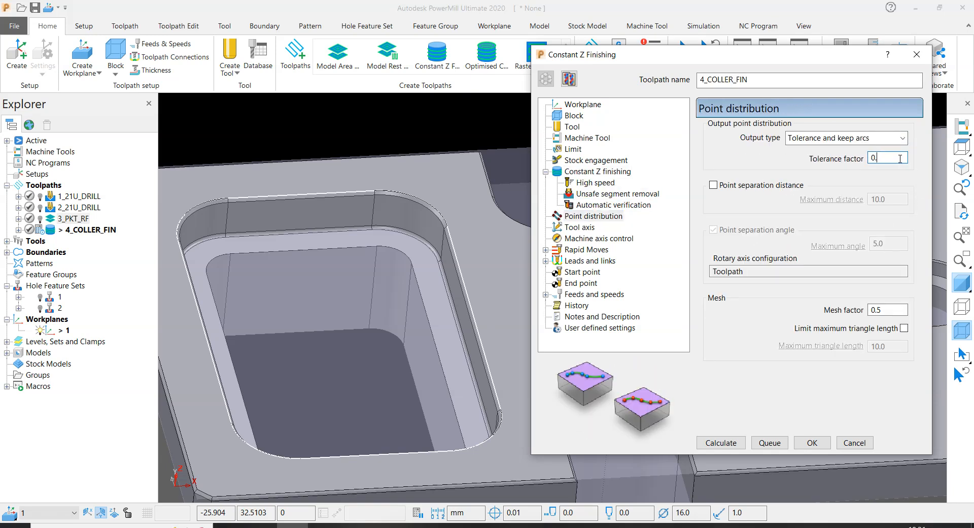
{"action": "left_click", "coordinate": [889, 310]}
{"action": "scroll", "coordinate": [398, 176], "scroll_direction": "down", "scroll_amount": 5}
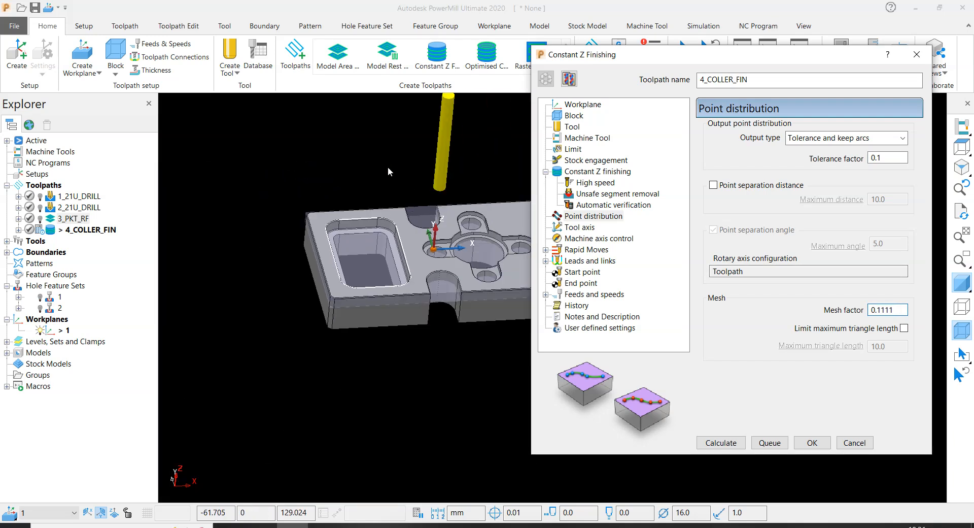
{"action": "left_click", "coordinate": [579, 238]}
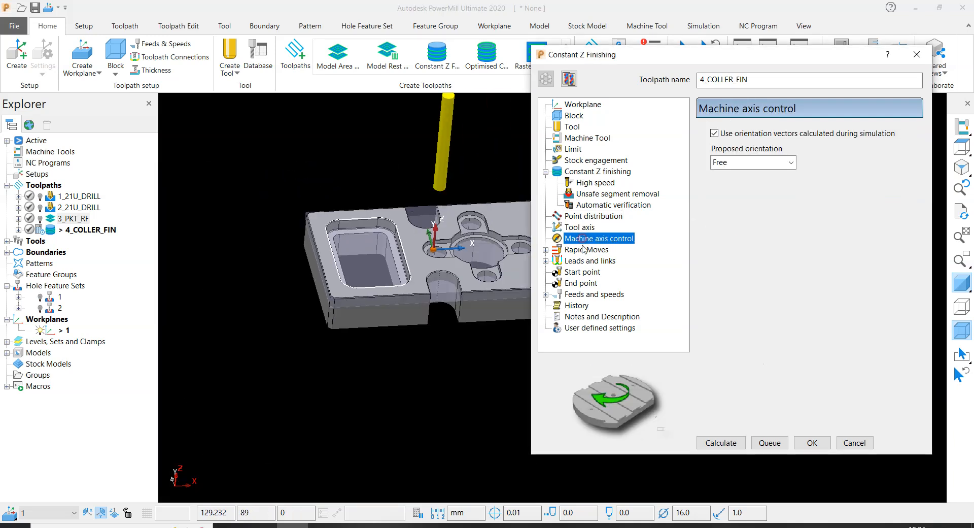
{"action": "left_click", "coordinate": [584, 250]}
{"action": "left_click", "coordinate": [584, 261]}
{"action": "left_click", "coordinate": [584, 273]}
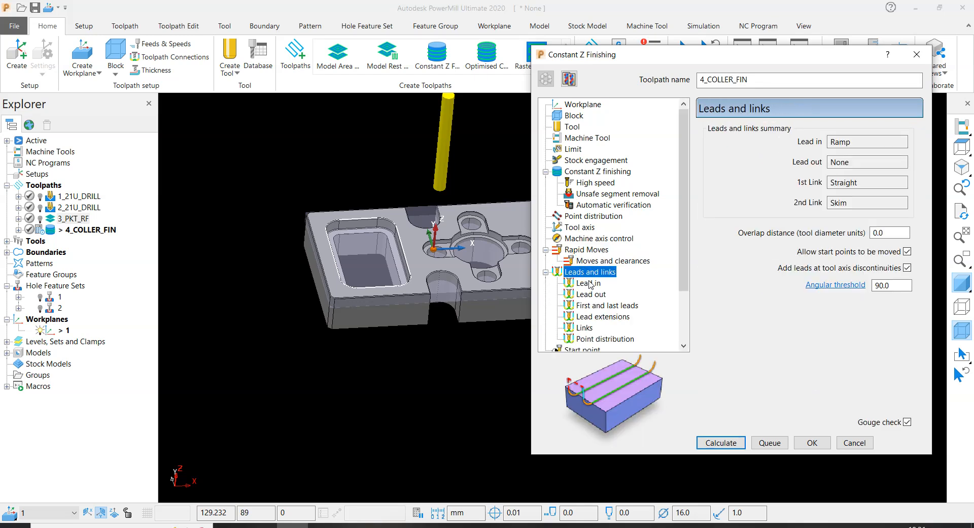
{"action": "left_click", "coordinate": [588, 250]}
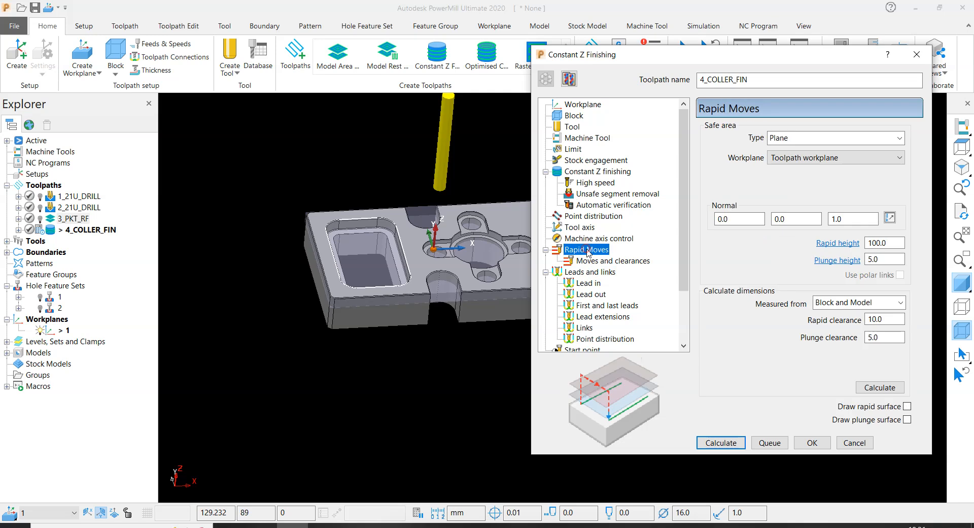
- Keep the point distribution output type as Tolerance and keep arcs and set the mesh factor to 0.1
{"action": "left_click", "coordinate": [596, 217]}
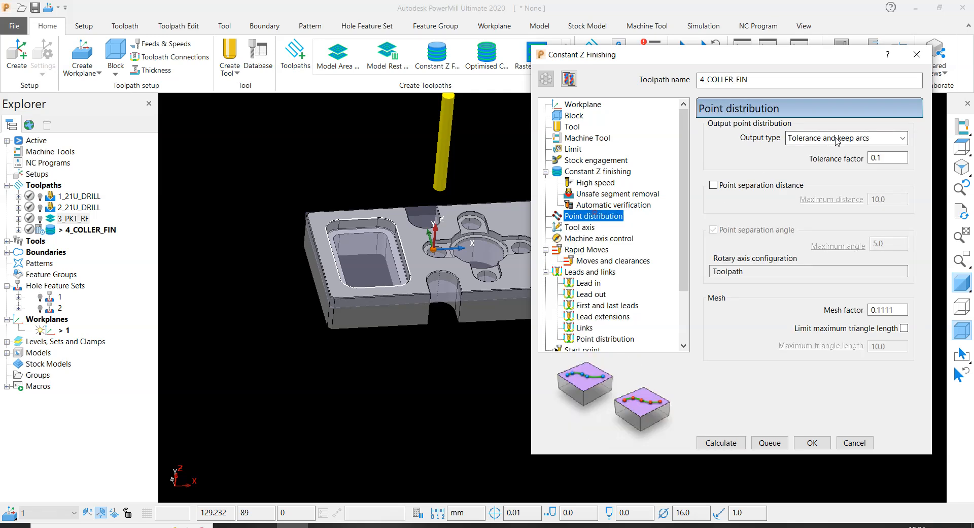
{"action": "left_click", "coordinate": [812, 137]}
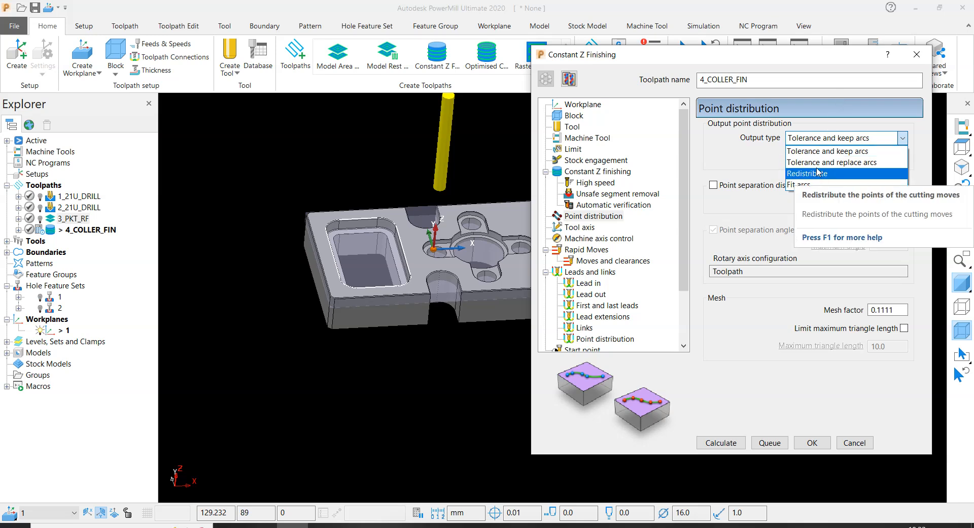
{"action": "left_click", "coordinate": [753, 154]}
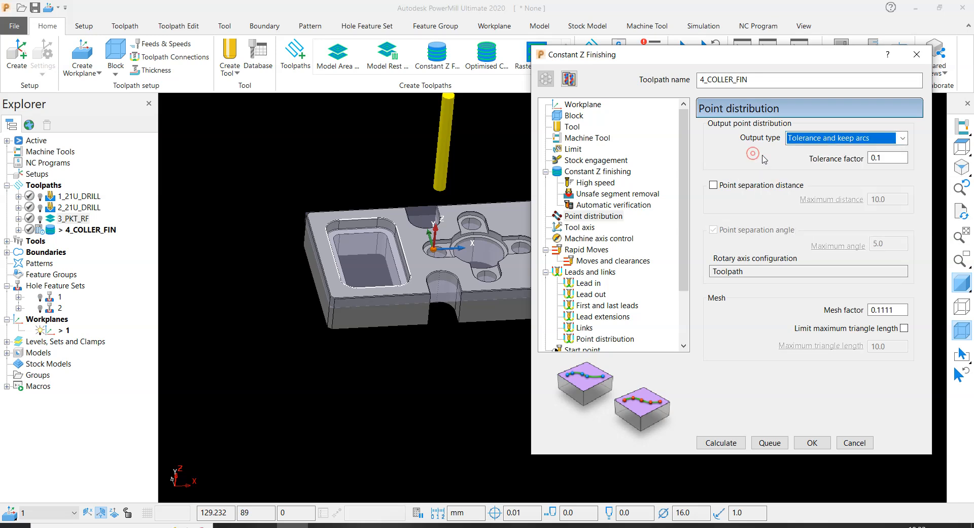
{"action": "double_click", "coordinate": [897, 309]}
{"action": "type", "text": "0"}
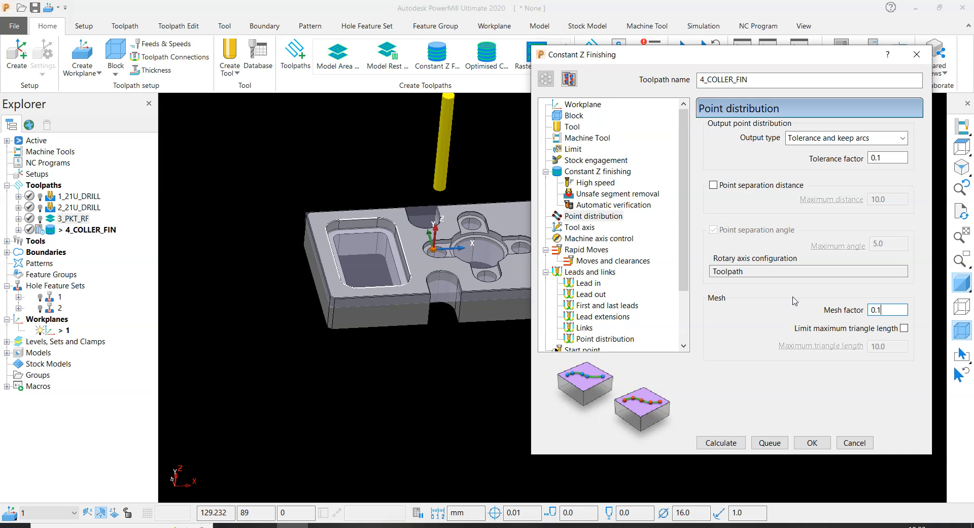
- Set the first lead-in choice to Pocket centre with constraints applied, and copy the lead in to the lead out
{"action": "left_click", "coordinate": [588, 283]}
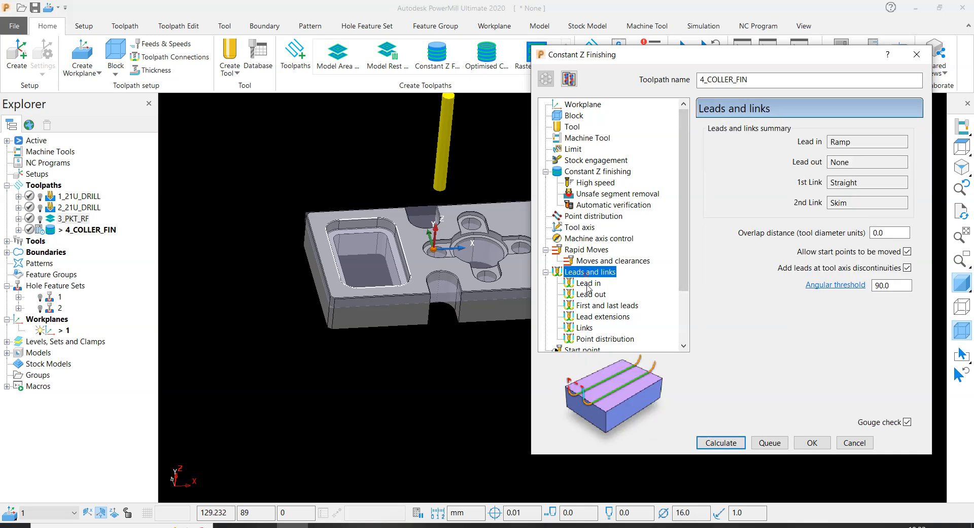
{"action": "scroll", "coordinate": [421, 259], "scroll_direction": "up", "scroll_amount": 5}
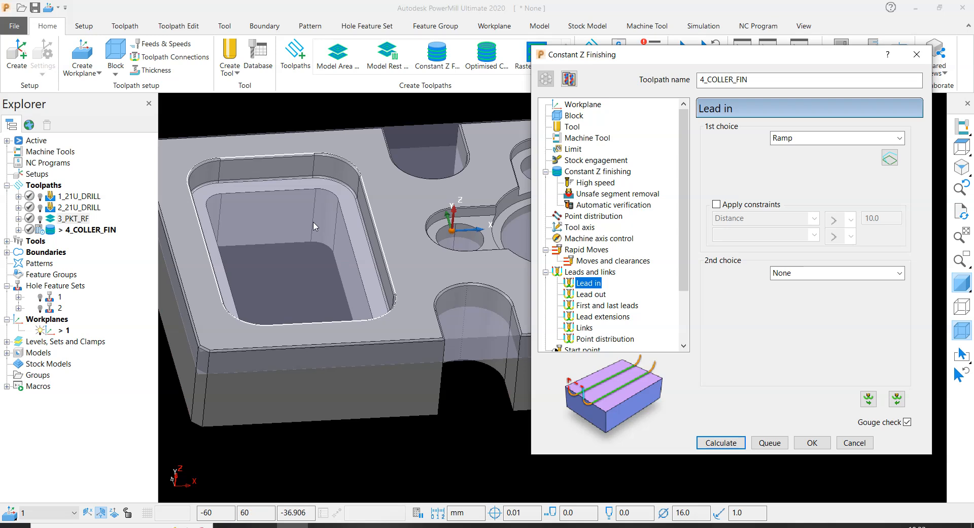
{"action": "left_click", "coordinate": [840, 138]}
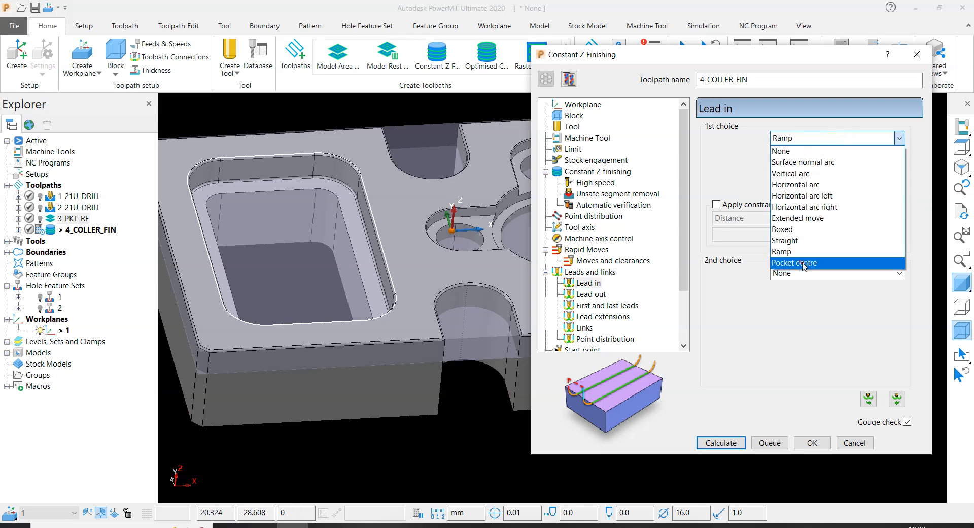
{"action": "left_click", "coordinate": [804, 264]}
{"action": "left_click", "coordinate": [733, 205]}
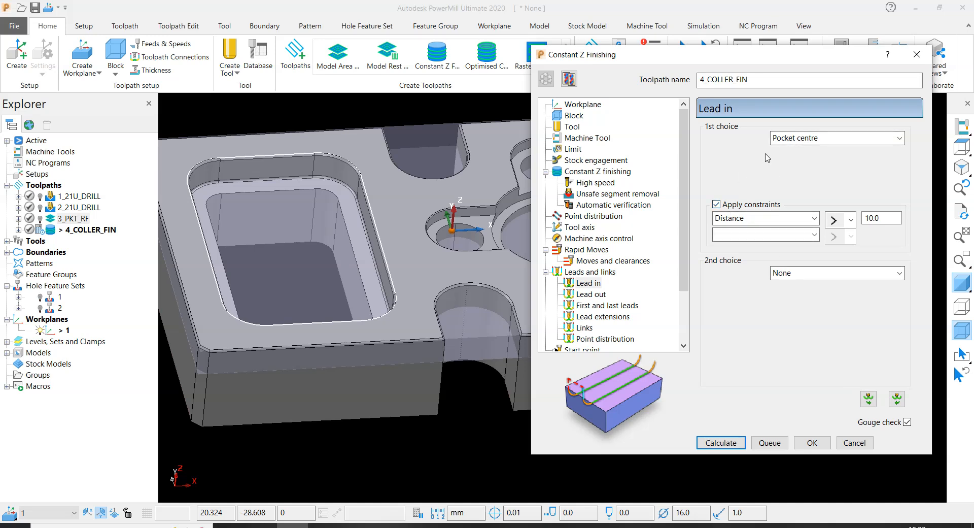
{"action": "left_click", "coordinate": [868, 400]}
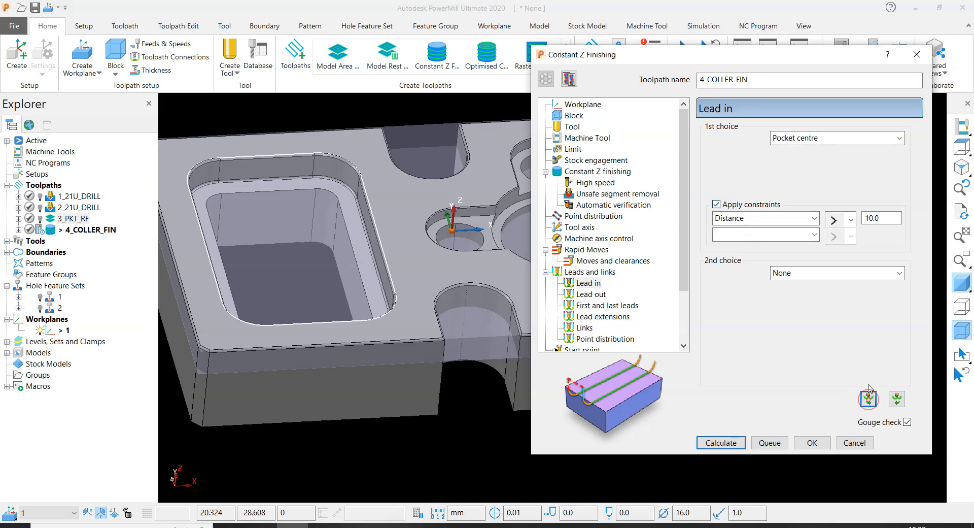
- Set the toolpath links to Incremental as second choice and Safe as default
{"action": "left_click", "coordinate": [592, 328]}
{"action": "left_click", "coordinate": [841, 254]}
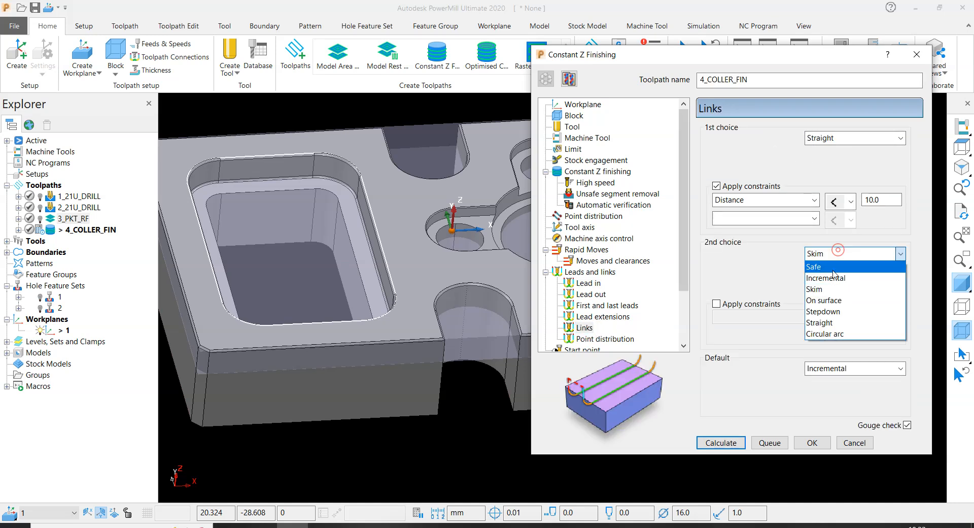
{"action": "left_click", "coordinate": [828, 279]}
{"action": "left_click", "coordinate": [834, 369]}
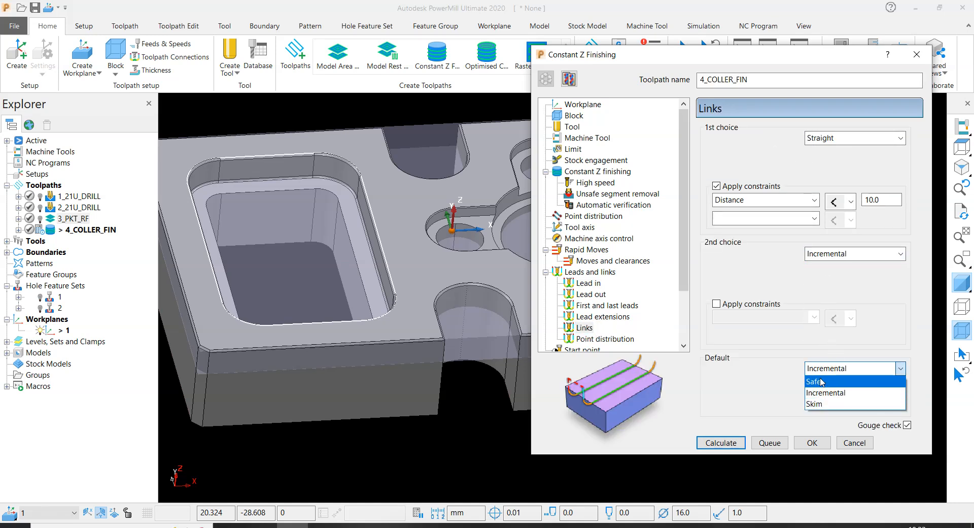
{"action": "left_click", "coordinate": [819, 381]}
- Set the toolpath's spindle speed to 6500 rpm and its cutting feed rate to 2000 mm/min
{"action": "scroll", "coordinate": [638, 290], "scroll_direction": "down", "scroll_amount": 2}
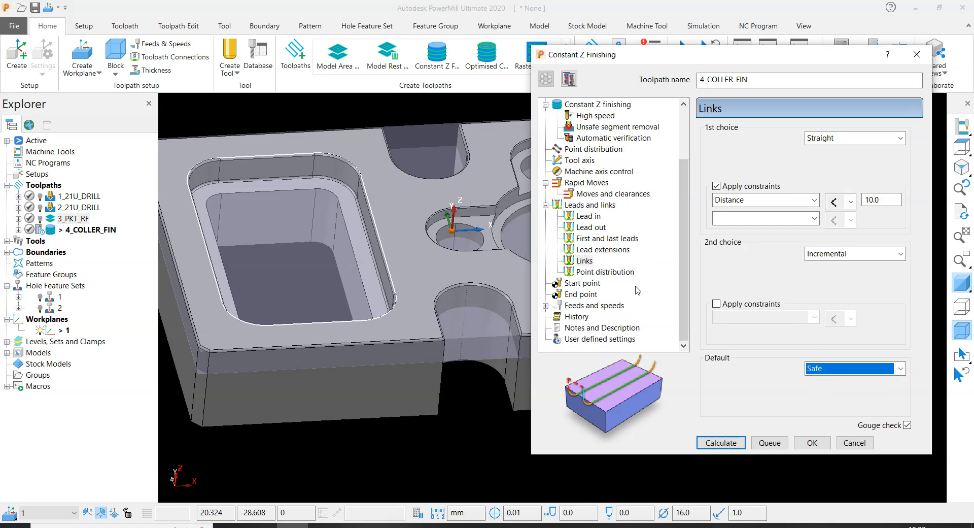
{"action": "left_click", "coordinate": [604, 306]}
{"action": "double_click", "coordinate": [758, 174]}
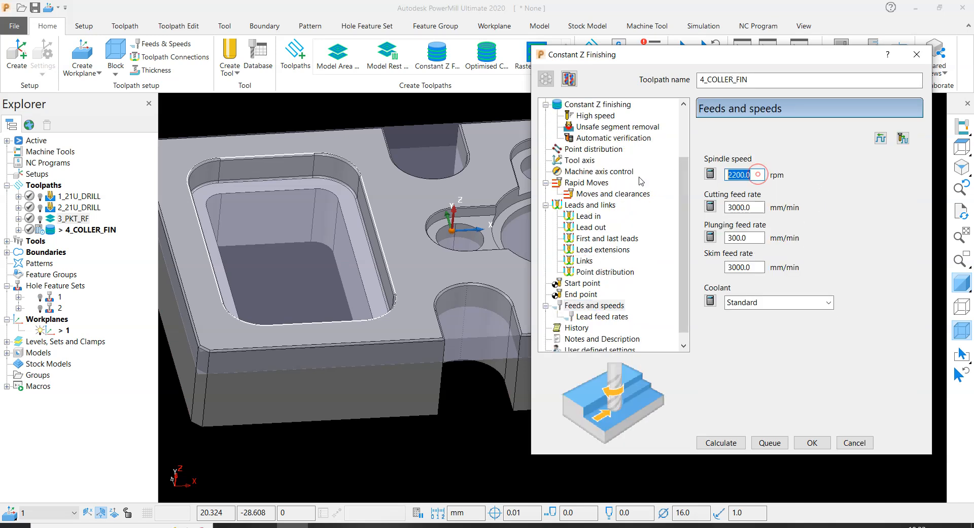
{"action": "type", "text": "65000"}
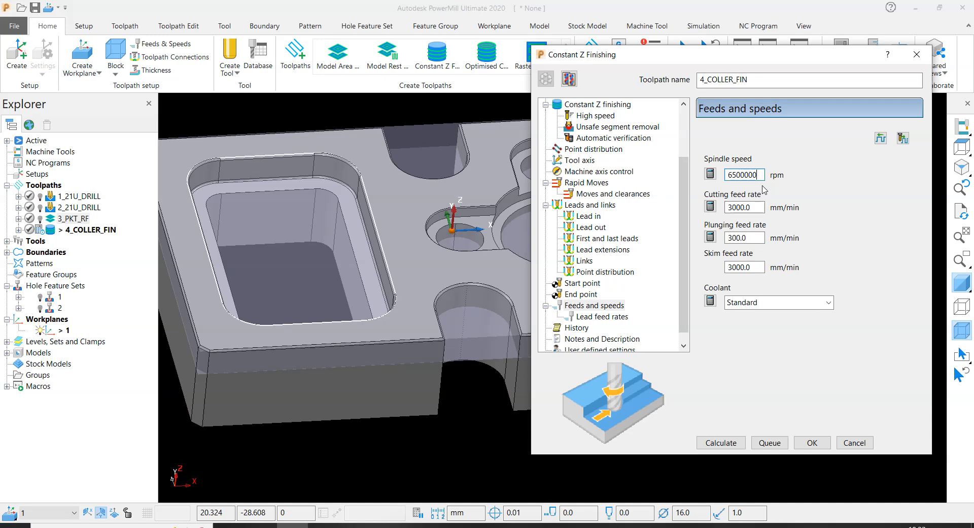
{"action": "type", "text": "0"}
{"action": "key", "text": "Tab"}
{"action": "type", "text": "2000"}
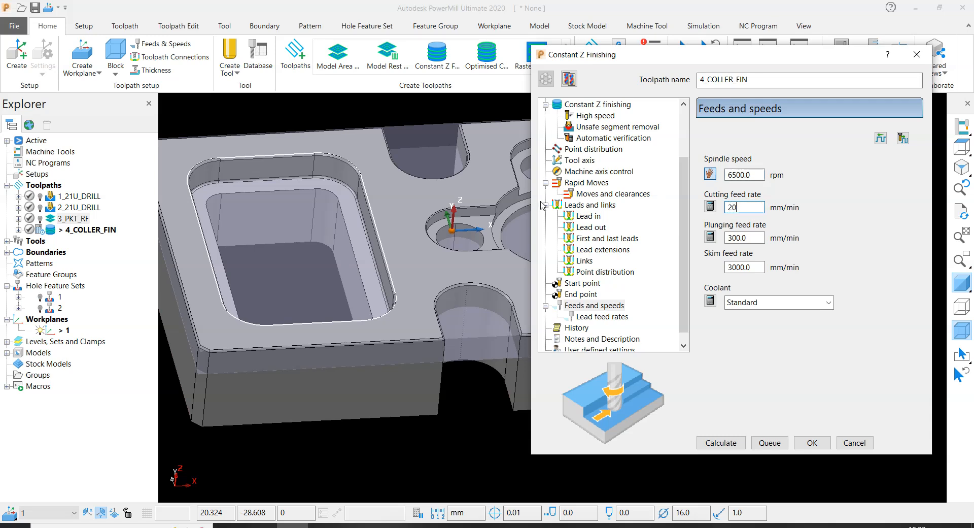
{"action": "key", "text": "Return"}
- Set the plunging feed rate to 300 mm/min, calculate the 4_COLLER_FIN toolpath, and close its settings
{"action": "double_click", "coordinate": [756, 240]}
{"action": "type", "text": "30"}
{"action": "key", "text": "Return"}
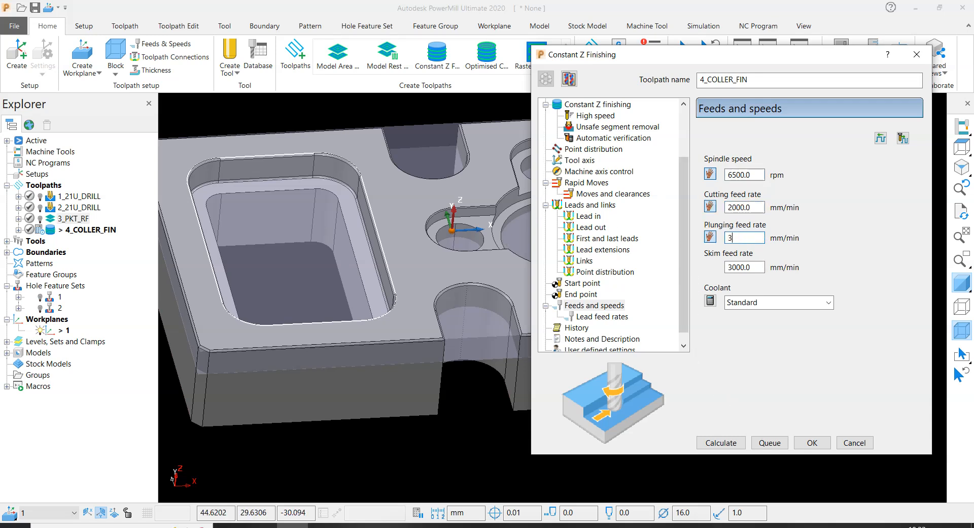
{"action": "type", "text": "3"}
{"action": "left_click", "coordinate": [721, 442]}
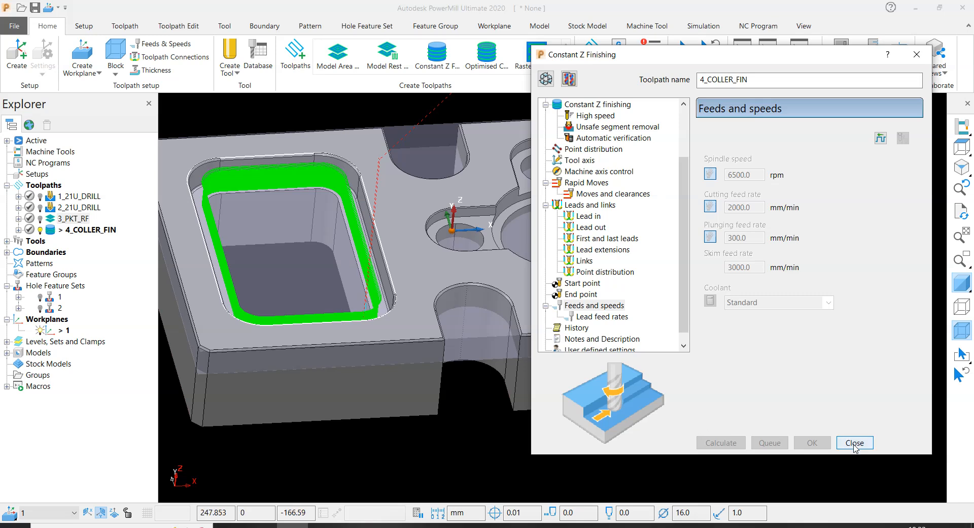
{"action": "left_click", "coordinate": [868, 448]}
- Examine the calculated collar finishing passes around the rectangular pocket up close, and hide the translucent block
{"action": "scroll", "coordinate": [362, 329], "scroll_direction": "up", "scroll_amount": 10}
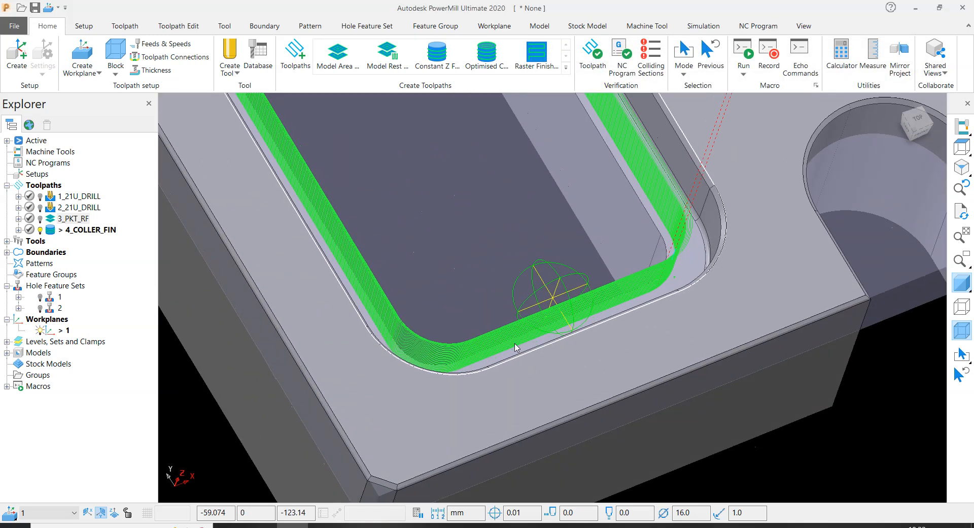
{"action": "scroll", "coordinate": [552, 322], "scroll_direction": "down", "scroll_amount": 10}
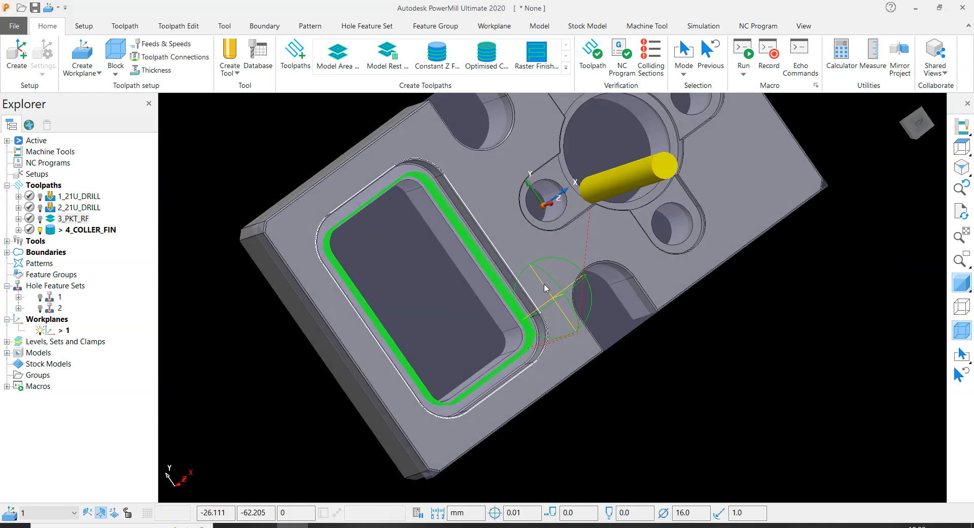
{"action": "middle_click_drag", "start_coordinate": [546, 289], "coordinate": [434, 222]}
{"action": "scroll", "coordinate": [458, 246], "scroll_direction": "up", "scroll_amount": 5}
{"action": "scroll", "coordinate": [477, 231], "scroll_direction": "down", "scroll_amount": 4}
{"action": "scroll", "coordinate": [443, 253], "scroll_direction": "up", "scroll_amount": 2}
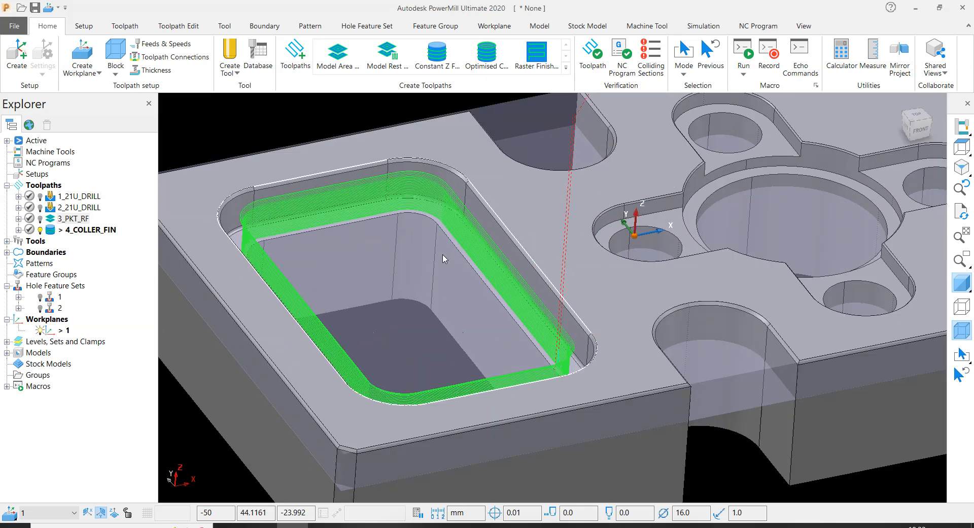
{"action": "scroll", "coordinate": [436, 311], "scroll_direction": "down", "scroll_amount": 4}
{"action": "middle_click_drag", "start_coordinate": [435, 314], "coordinate": [470, 310]}
{"action": "left_click", "coordinate": [959, 330]}
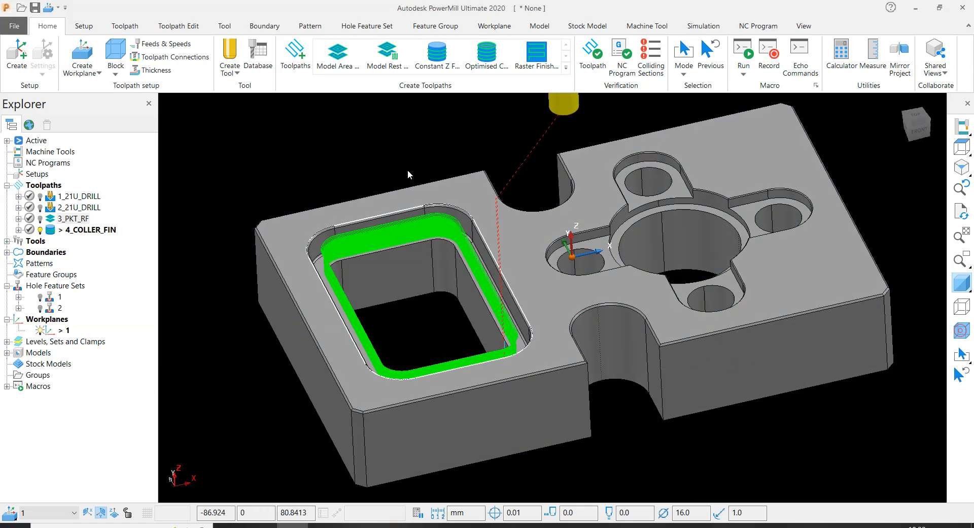
- In the toolpath connections, set the first lead-in choice to Horizontal arc with angle 60 and radius 1.0
{"action": "left_click", "coordinate": [155, 60]}
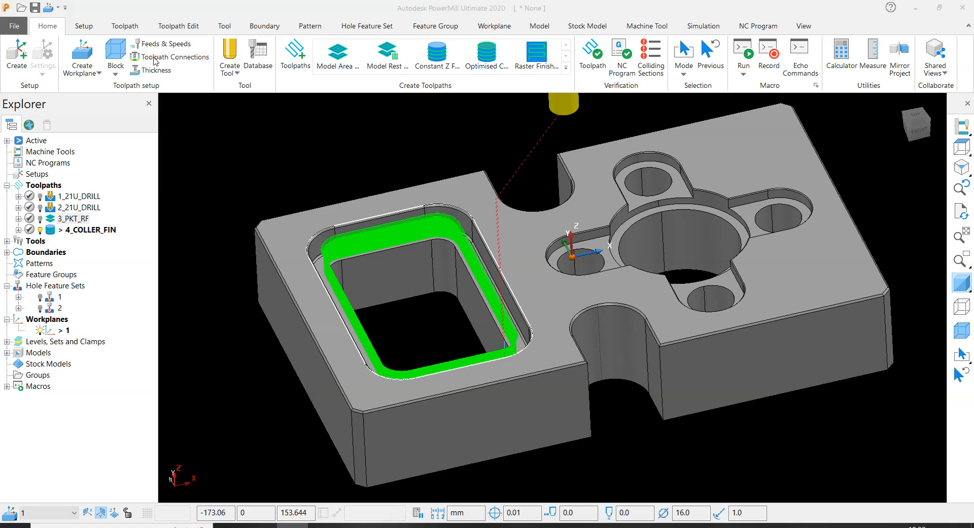
{"action": "left_click", "coordinate": [437, 95]}
{"action": "left_click", "coordinate": [339, 132]}
{"action": "left_click", "coordinate": [288, 182]}
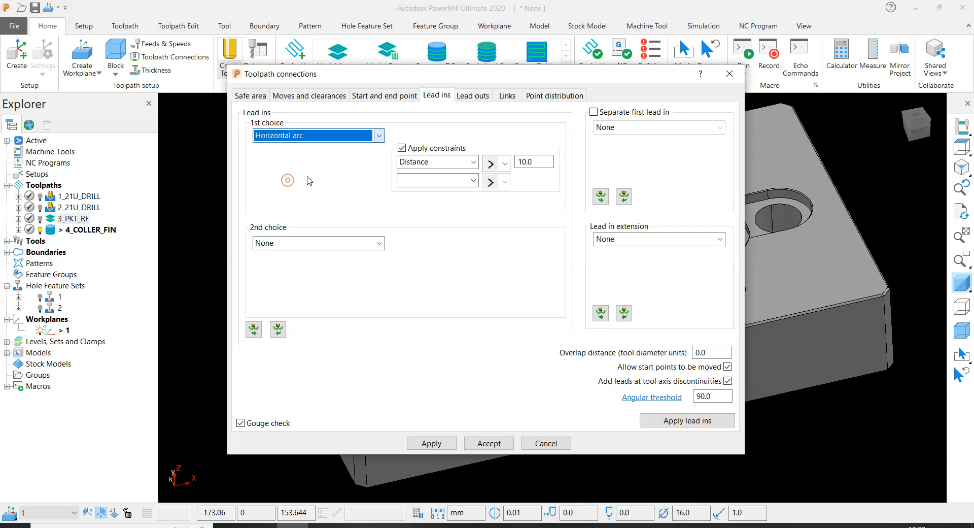
{"action": "type", "text": "60"}
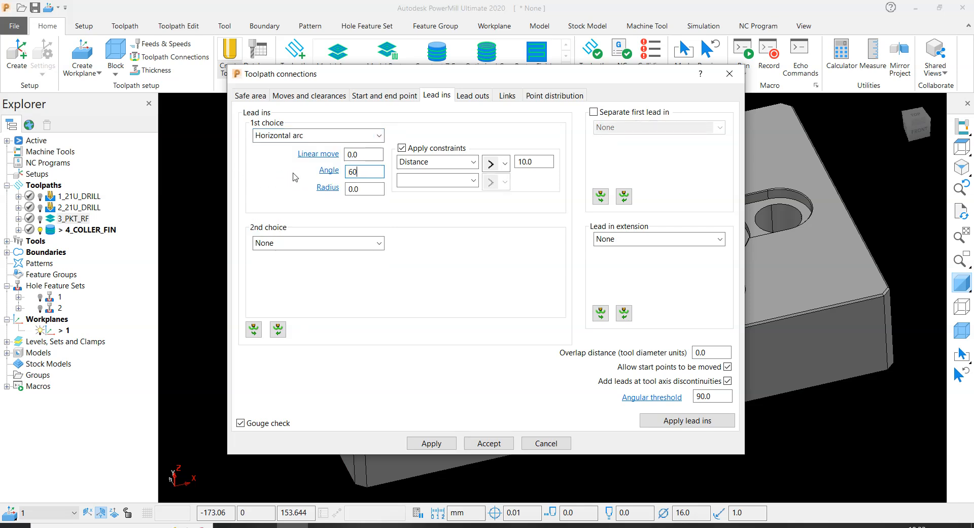
{"action": "key", "text": "Tab"}
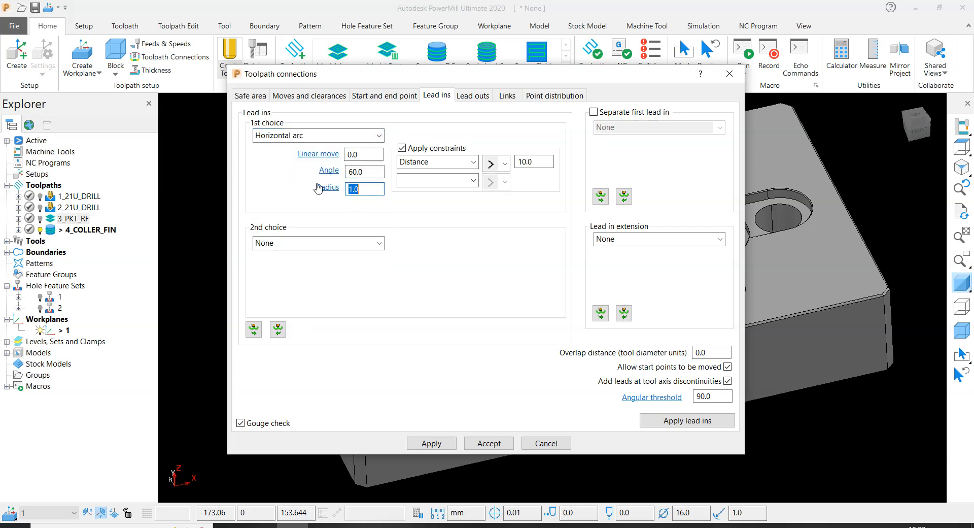
- Copy the horizontal arc lead in to the lead out and apply the lead ins to the collar toolpath
{"action": "left_click_drag", "start_coordinate": [362, 83], "coordinate": [127, 23]}
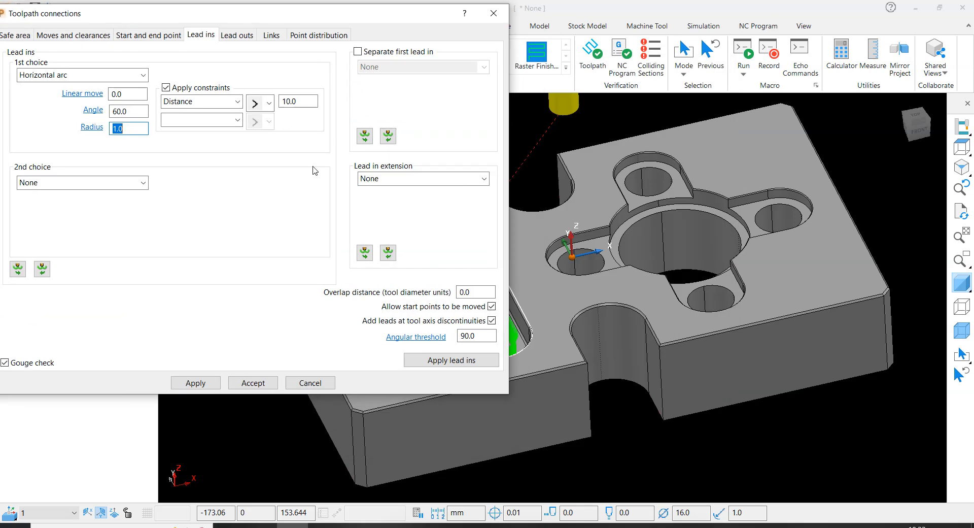
{"action": "scroll", "coordinate": [568, 246], "scroll_direction": "down", "scroll_amount": 5}
{"action": "scroll", "coordinate": [565, 248], "scroll_direction": "up", "scroll_amount": 1}
{"action": "left_click", "coordinate": [19, 272]}
{"action": "left_click", "coordinate": [472, 360]}
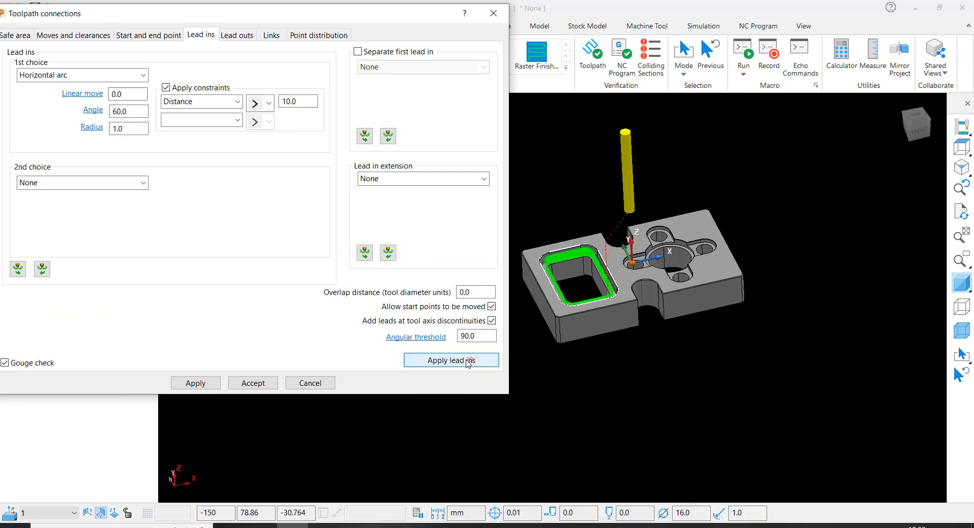
- Apply the toolpath connections to the collar finishing toolpath, check the arc leads at the pocket corner, and accept the settings
{"action": "left_click", "coordinate": [195, 383]}
{"action": "scroll", "coordinate": [607, 315], "scroll_direction": "up", "scroll_amount": 4}
{"action": "middle_click_drag", "start_coordinate": [607, 315], "coordinate": [753, 404]}
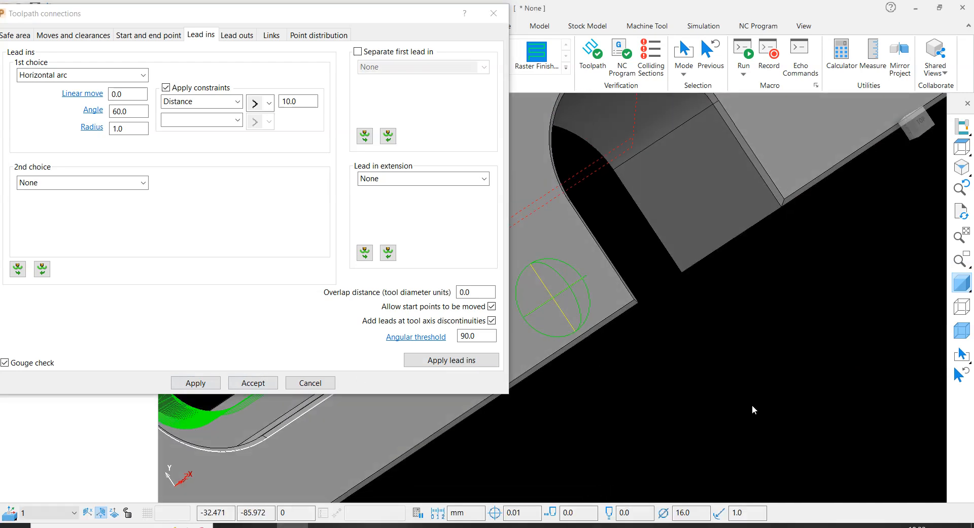
{"action": "scroll", "coordinate": [746, 376], "scroll_direction": "down", "scroll_amount": 3}
{"action": "scroll", "coordinate": [660, 352], "scroll_direction": "up", "scroll_amount": 5}
{"action": "scroll", "coordinate": [790, 393], "scroll_direction": "up", "scroll_amount": 4}
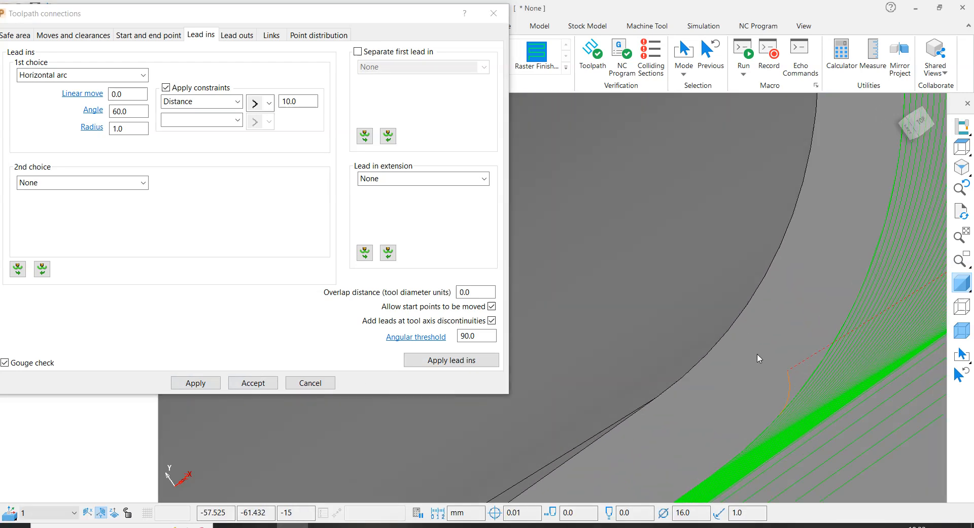
{"action": "scroll", "coordinate": [777, 388], "scroll_direction": "down", "scroll_amount": 4}
{"action": "left_click", "coordinate": [263, 383]}
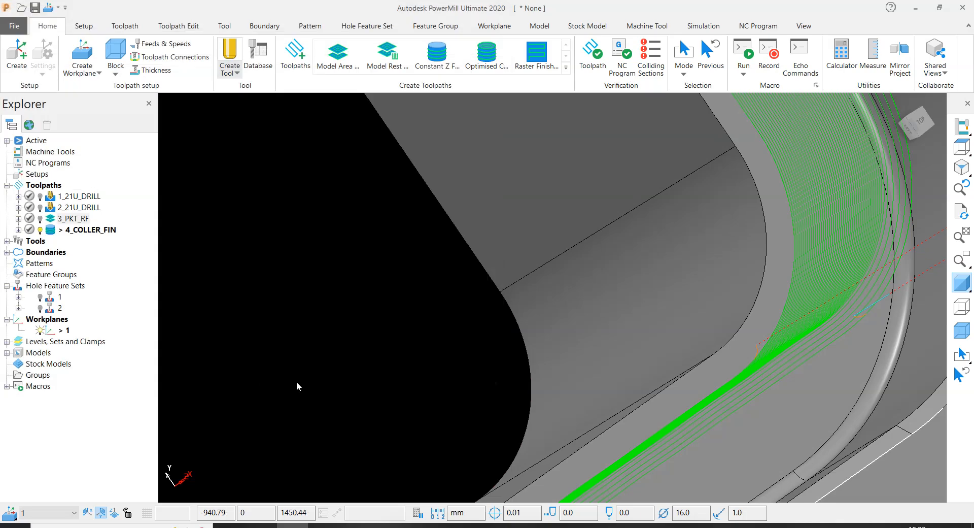
- Examine the collar finishing passes and their arc lead-in and lead-out moves around the rectangular pocket from several angles
{"action": "scroll", "coordinate": [740, 377], "scroll_direction": "down", "scroll_amount": 4}
{"action": "middle_click_drag", "start_coordinate": [740, 376], "coordinate": [504, 413]}
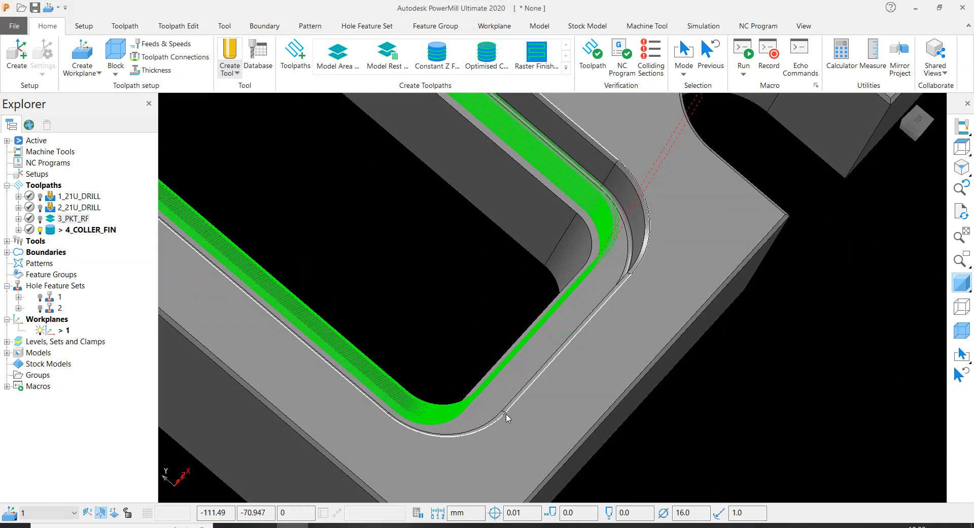
{"action": "scroll", "coordinate": [543, 242], "scroll_direction": "up", "scroll_amount": 6}
{"action": "scroll", "coordinate": [543, 242], "scroll_direction": "up", "scroll_amount": 2}
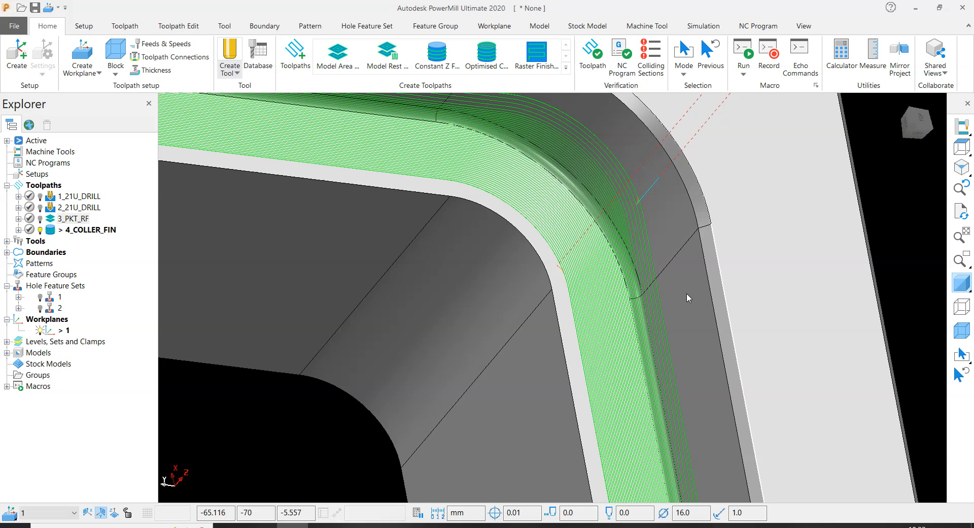
{"action": "scroll", "coordinate": [687, 293], "scroll_direction": "down", "scroll_amount": 6}
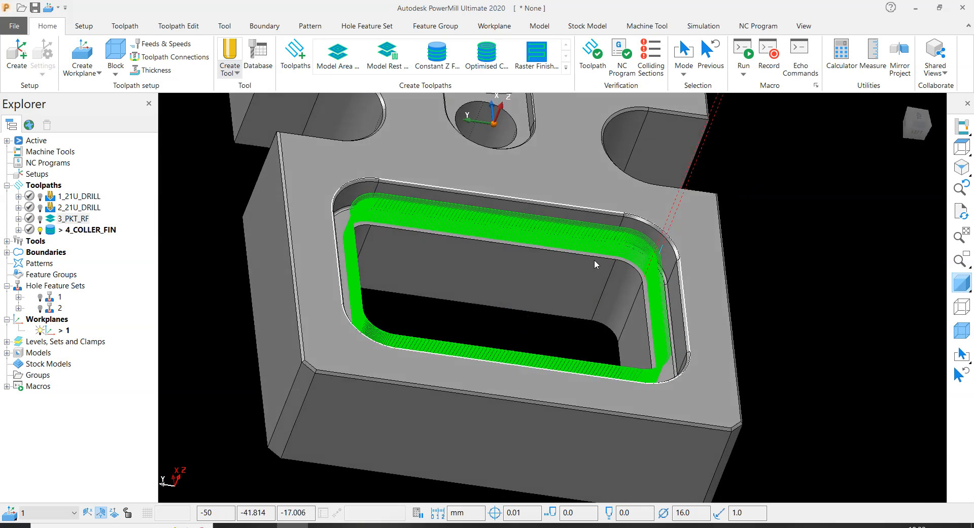
{"action": "middle_click_drag", "start_coordinate": [620, 268], "coordinate": [582, 281]}
{"action": "scroll", "coordinate": [567, 300], "scroll_direction": "down", "scroll_amount": 3}
{"action": "key", "text": "ctrl+1"}
{"action": "scroll", "coordinate": [645, 309], "scroll_direction": "up", "scroll_amount": 4}
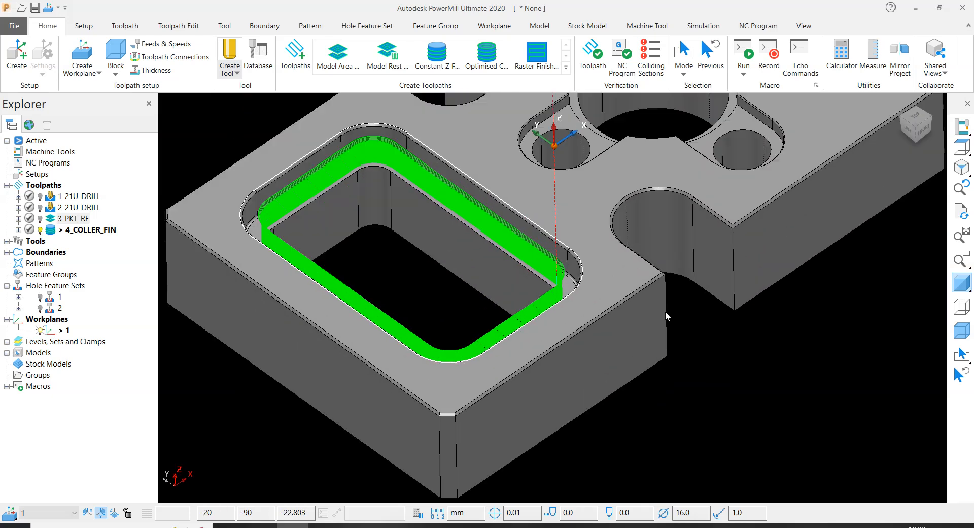
{"action": "middle_click_drag", "start_coordinate": [665, 310], "coordinate": [366, 332]}
{"action": "scroll", "coordinate": [364, 330], "scroll_direction": "down", "scroll_amount": 4}
{"action": "middle_click_drag", "start_coordinate": [348, 284], "coordinate": [459, 159]}
{"action": "scroll", "coordinate": [432, 218], "scroll_direction": "down", "scroll_amount": 4}
{"action": "scroll", "coordinate": [458, 159], "scroll_direction": "up", "scroll_amount": 2}
{"action": "scroll", "coordinate": [449, 161], "scroll_direction": "up", "scroll_amount": 2}
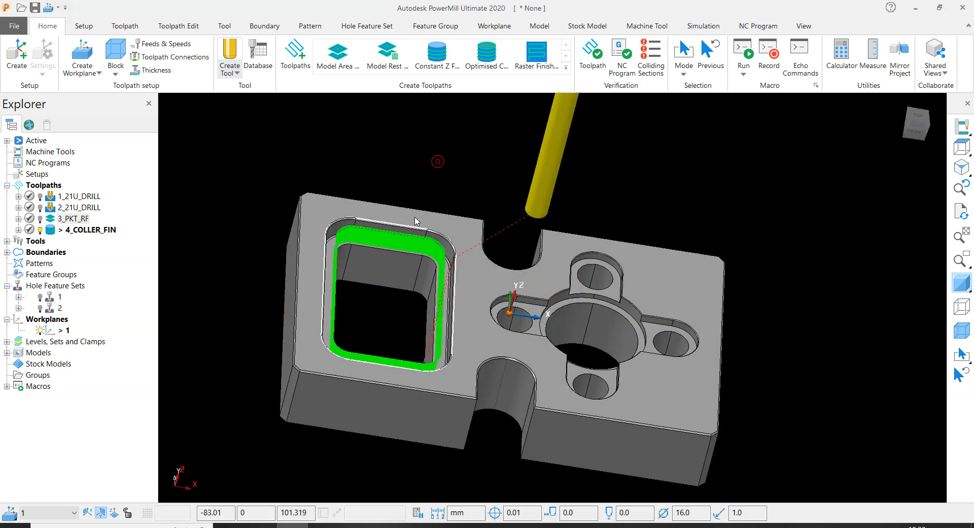
{"action": "scroll", "coordinate": [449, 152], "scroll_direction": "up", "scroll_amount": 5}
{"action": "scroll", "coordinate": [311, 162], "scroll_direction": "down", "scroll_amount": 5}
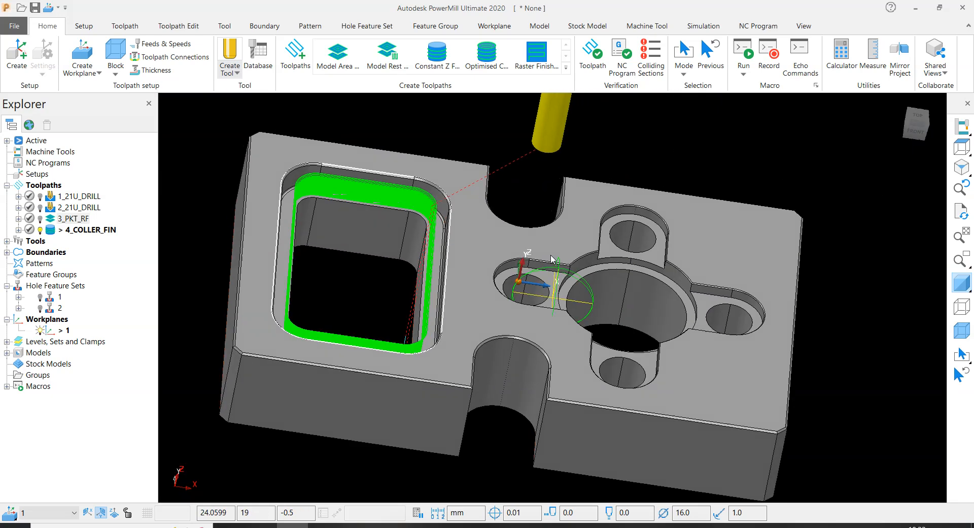
{"action": "scroll", "coordinate": [373, 260], "scroll_direction": "up", "scroll_amount": 5}
{"action": "scroll", "coordinate": [373, 260], "scroll_direction": "down", "scroll_amount": 5}
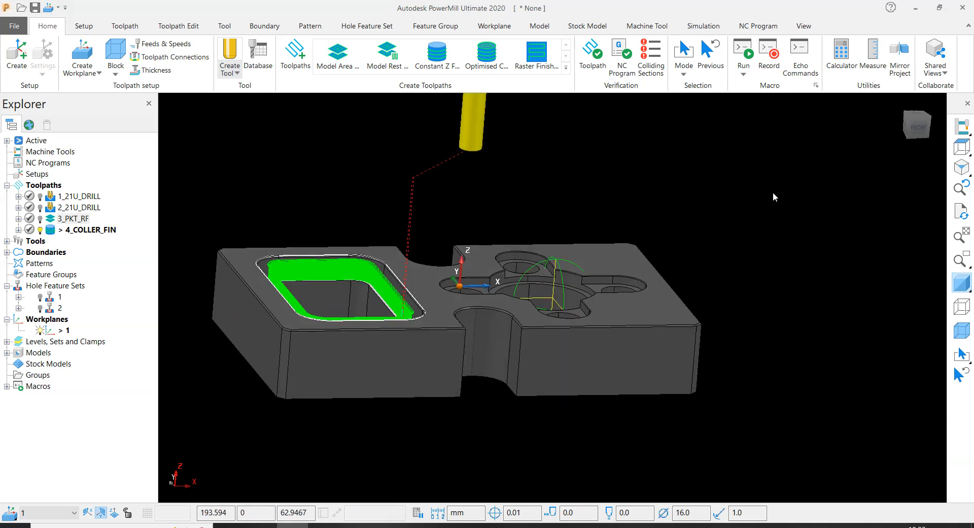
- Create a new toolpath with the Offset Flat Finishing strategy
{"action": "left_click", "coordinate": [295, 59]}
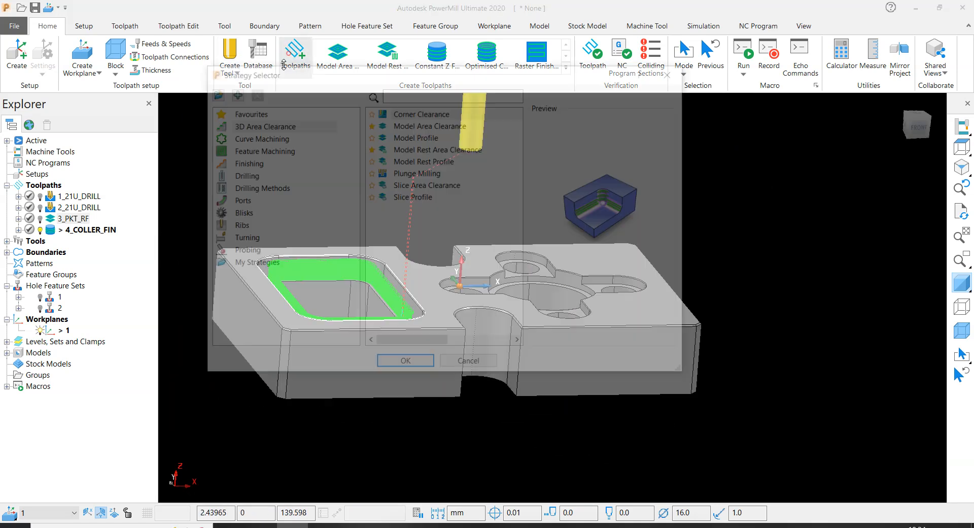
{"action": "left_click", "coordinate": [235, 164]}
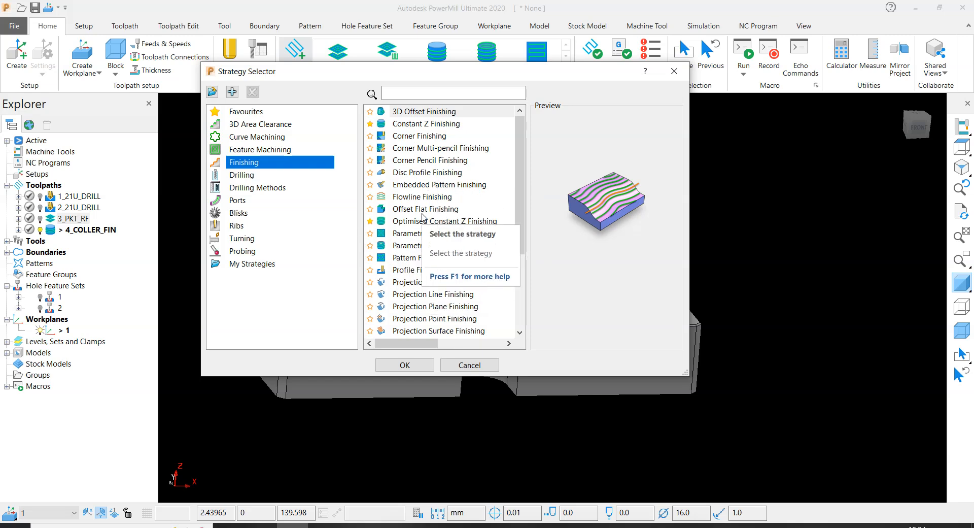
{"action": "left_click", "coordinate": [424, 211]}
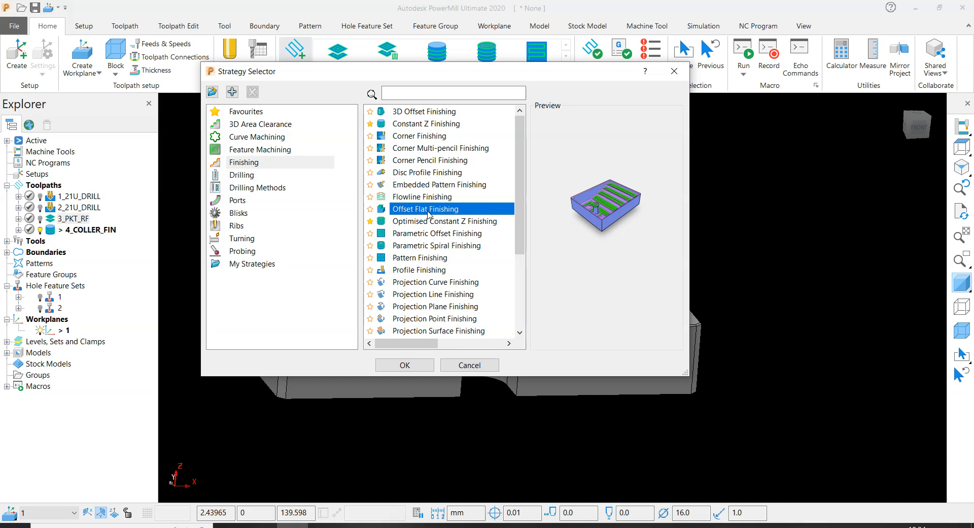
{"action": "double_click", "coordinate": [428, 209]}
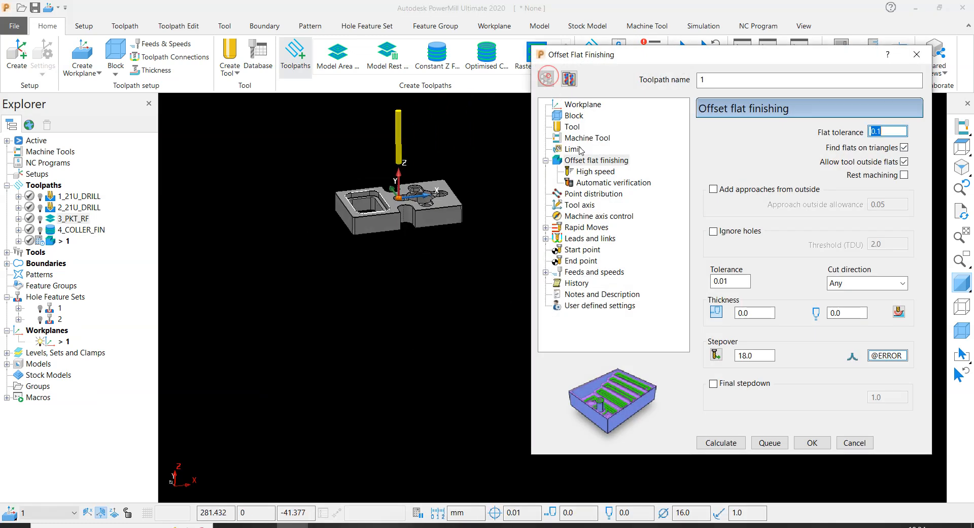
- Check the block limits, and set the flat finishing thickness to 0.02 and the stepover to 7.0
{"action": "left_click", "coordinate": [574, 116]}
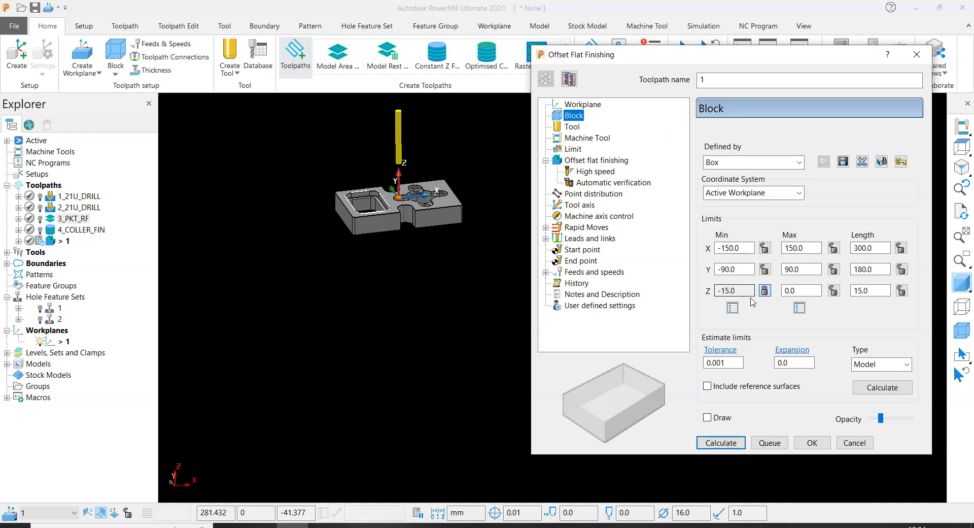
{"action": "left_click", "coordinate": [583, 160]}
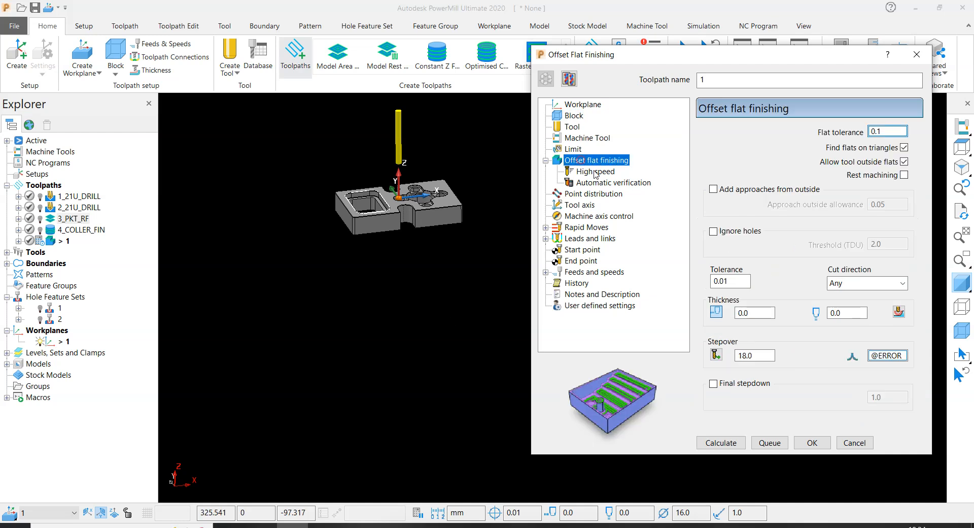
{"action": "left_click", "coordinate": [761, 313]}
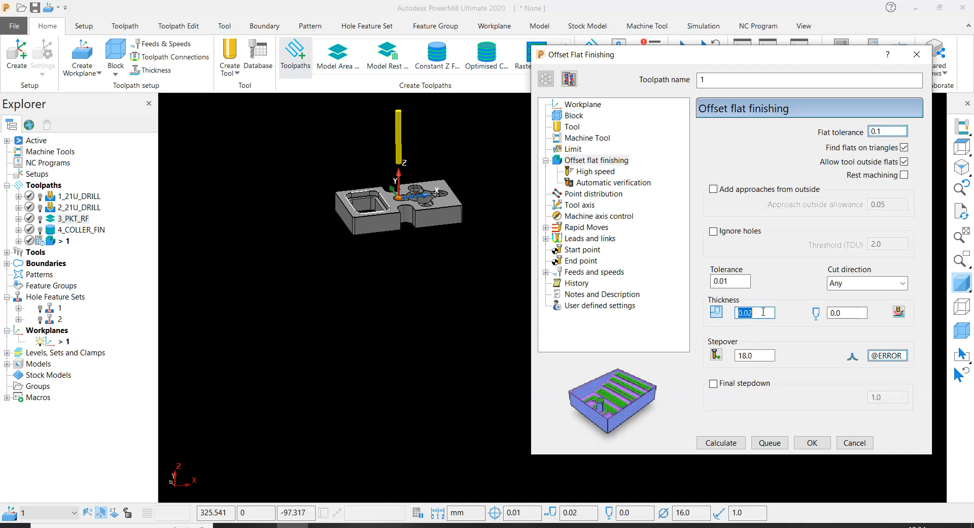
{"action": "scroll", "coordinate": [337, 194], "scroll_direction": "up", "scroll_amount": 5}
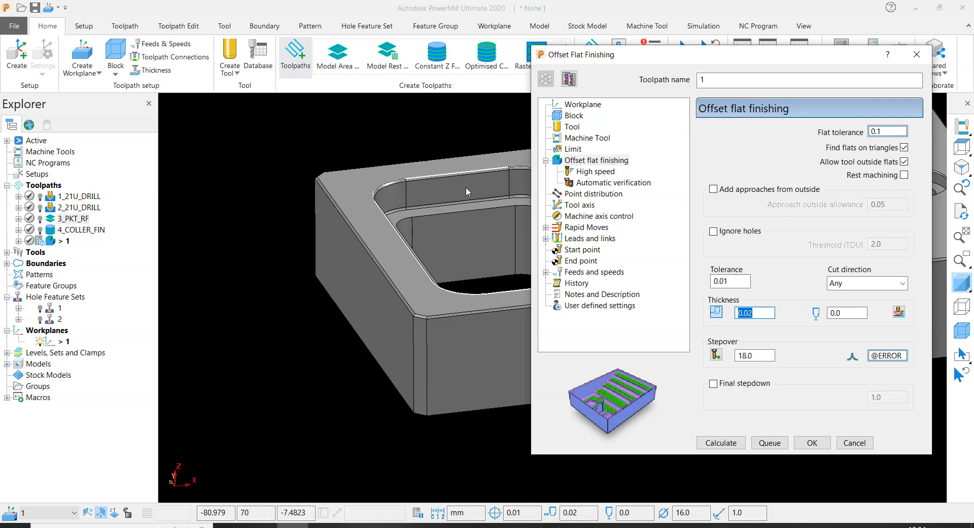
{"action": "scroll", "coordinate": [455, 191], "scroll_direction": "down", "scroll_amount": 5}
{"action": "scroll", "coordinate": [290, 203], "scroll_direction": "up", "scroll_amount": 5}
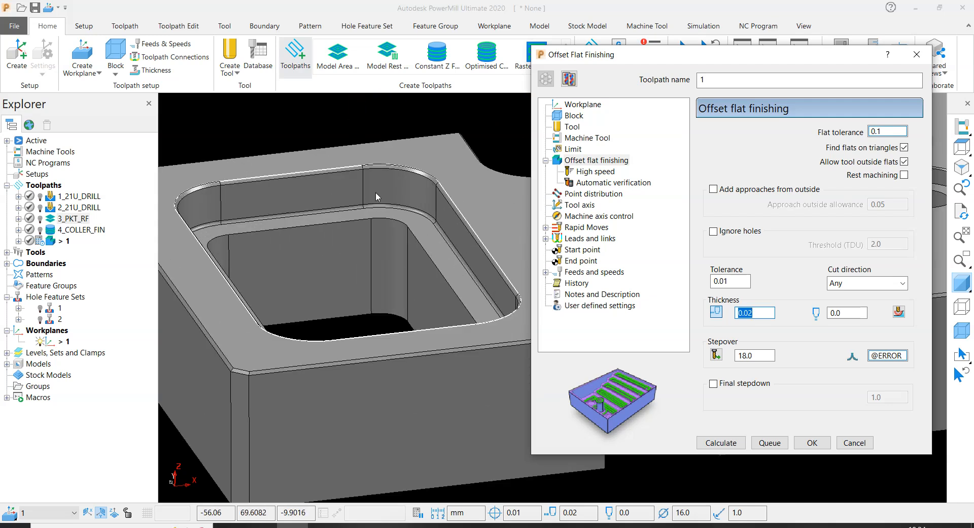
{"action": "double_click", "coordinate": [765, 356]}
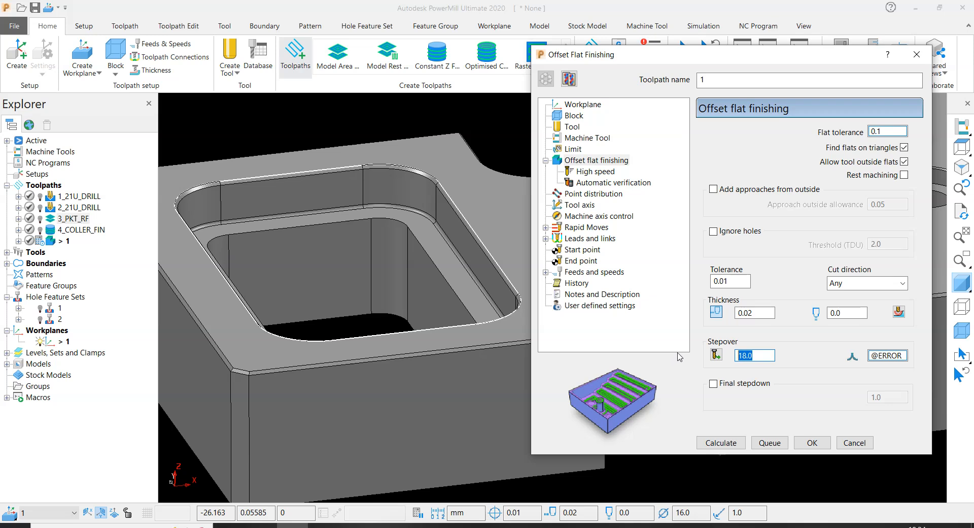
{"action": "key", "text": "Return"}
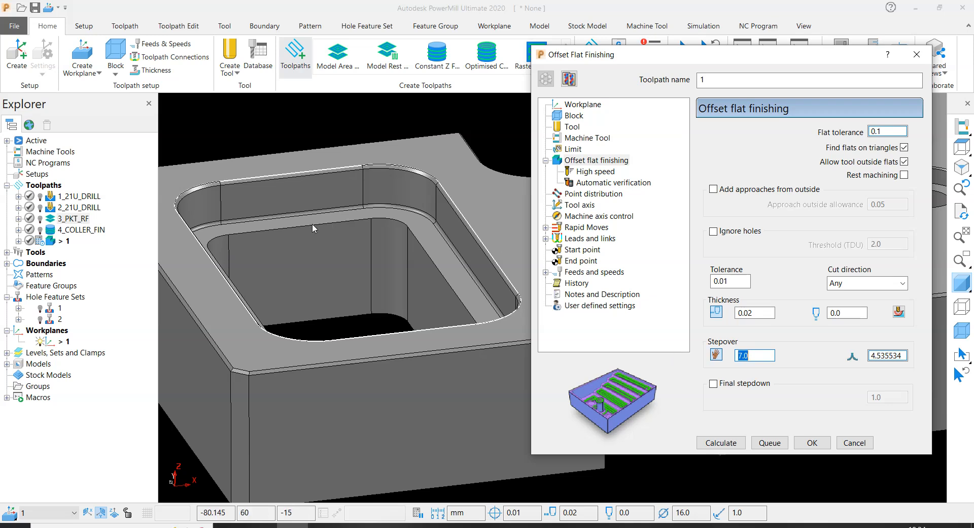
- Set the cutting feed rate to 650 mm/min and the plunging feed rate to 200 mm/min, and calculate the flat finishing toolpath
{"action": "left_click", "coordinate": [592, 272]}
{"action": "double_click", "coordinate": [759, 207]}
{"action": "type", "text": "650"}
{"action": "key", "text": "Return"}
{"action": "double_click", "coordinate": [729, 238]}
{"action": "type", "text": "20"}
{"action": "key", "text": "Return"}
{"action": "type", "text": "200"}
{"action": "key", "text": "Return"}
{"action": "left_click", "coordinate": [720, 443]}
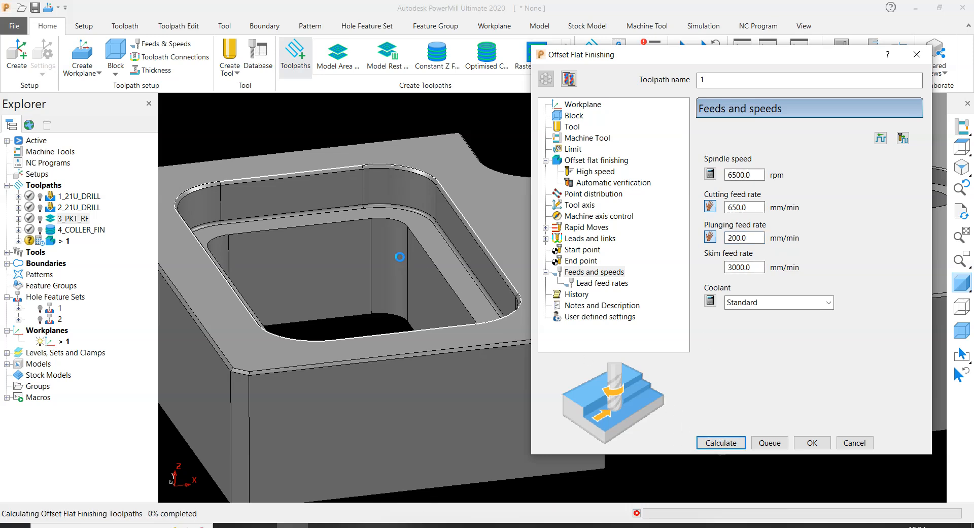
- Reopen the flat finishing toolpath for editing, set the block's maximum Z to -10.0, recalculate it, and close its settings
{"action": "scroll", "coordinate": [358, 204], "scroll_direction": "down", "scroll_amount": 3}
{"action": "scroll", "coordinate": [358, 204], "scroll_direction": "up", "scroll_amount": 5}
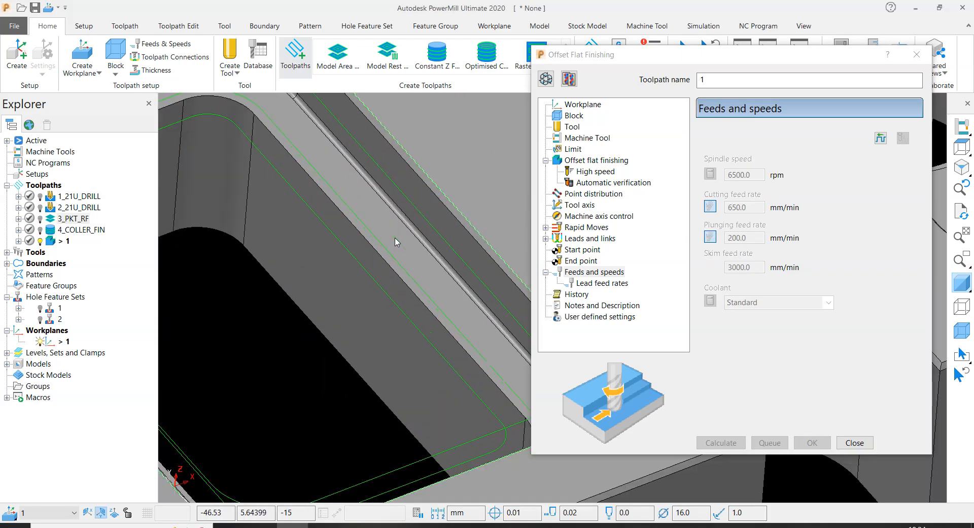
{"action": "scroll", "coordinate": [443, 206], "scroll_direction": "down", "scroll_amount": 2}
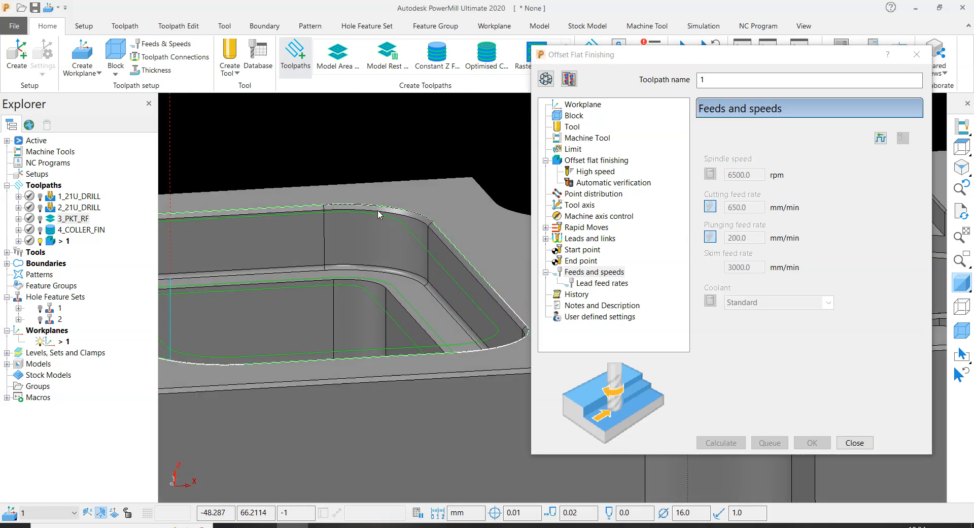
{"action": "scroll", "coordinate": [451, 277], "scroll_direction": "down", "scroll_amount": 2}
{"action": "middle_click_drag", "start_coordinate": [450, 273], "coordinate": [454, 284]}
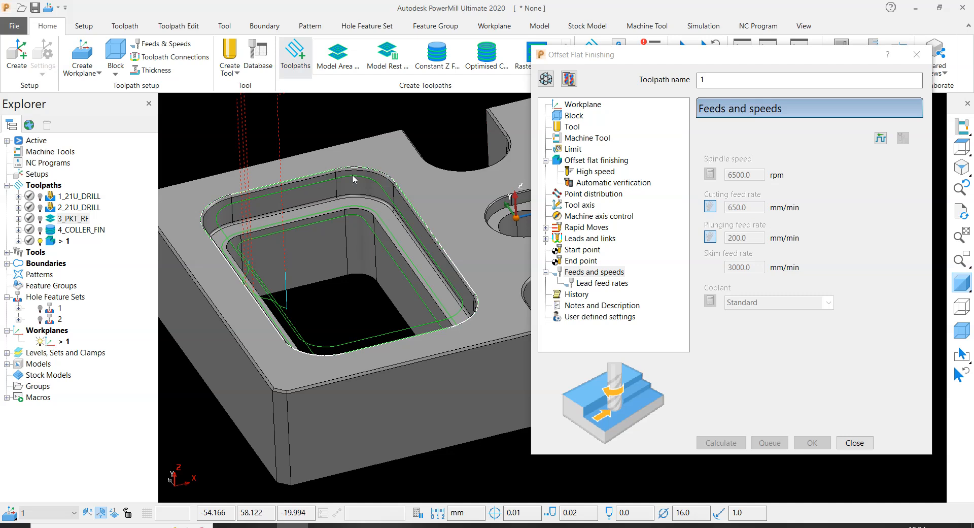
{"action": "left_click", "coordinate": [546, 79]}
{"action": "left_click", "coordinate": [571, 117]}
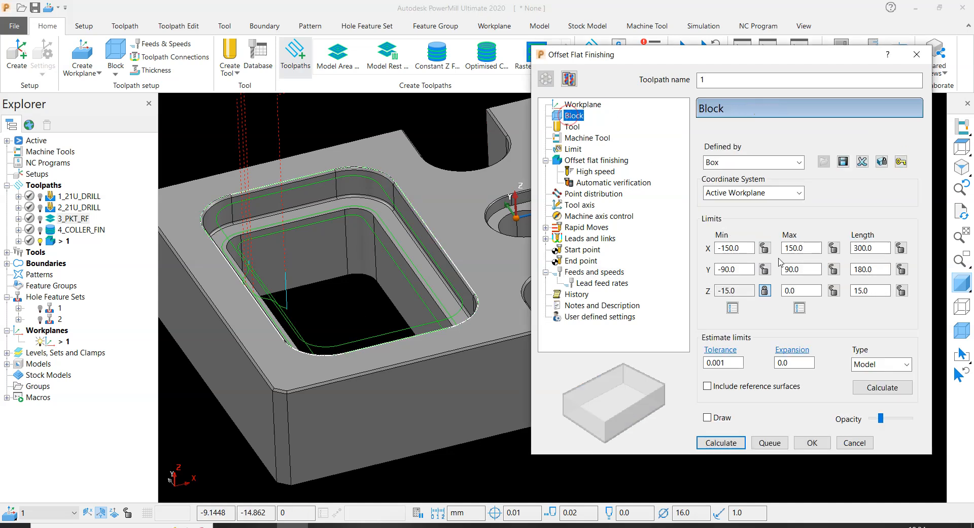
{"action": "left_click", "coordinate": [807, 290]}
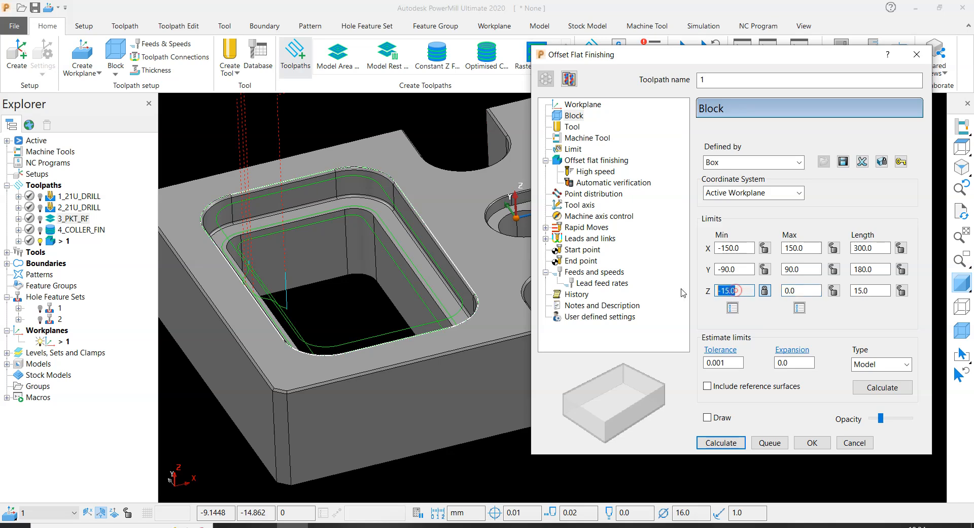
{"action": "left_click", "coordinate": [800, 287]}
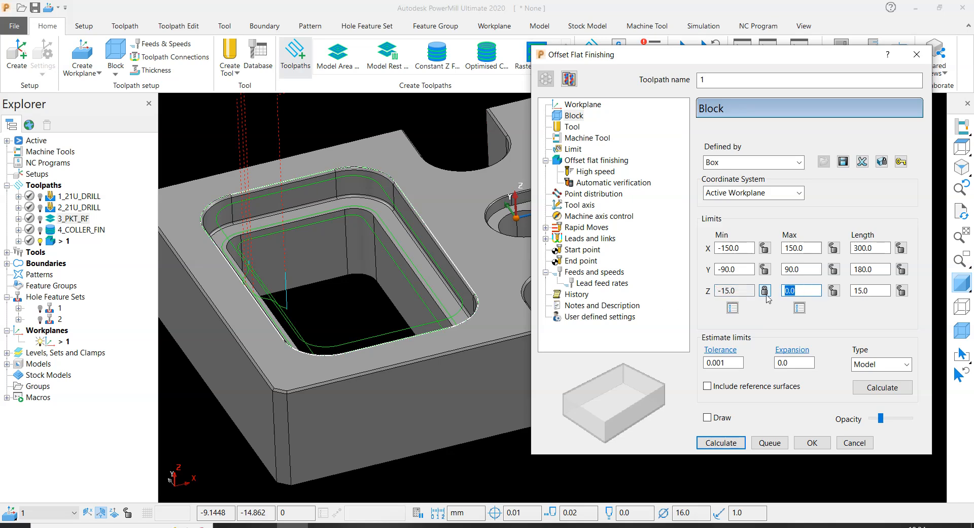
{"action": "type", "text": "-10.0"}
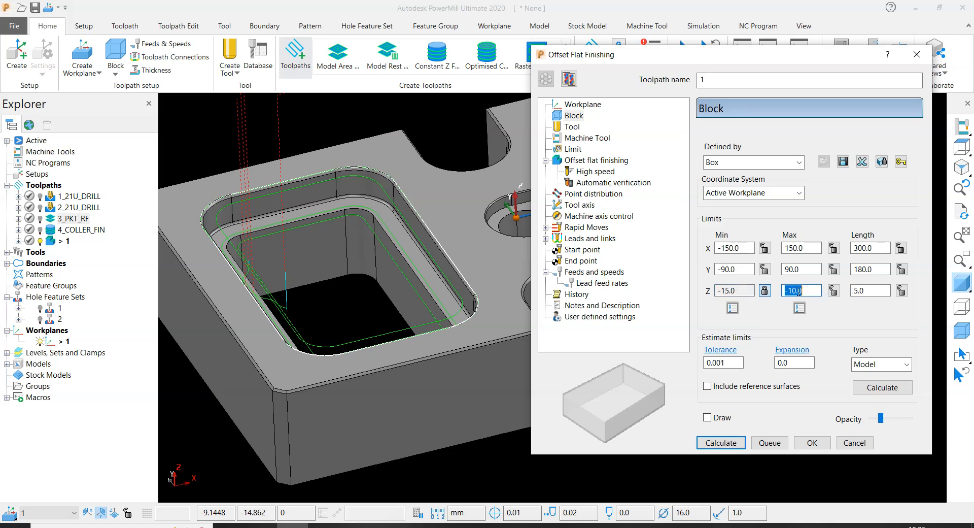
{"action": "left_click", "coordinate": [721, 443]}
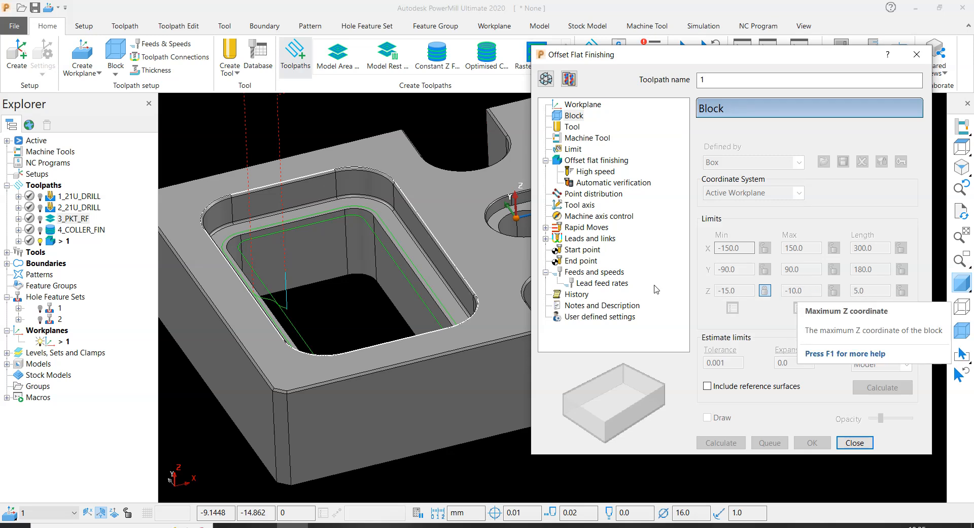
{"action": "scroll", "coordinate": [373, 243], "scroll_direction": "up", "scroll_amount": 3}
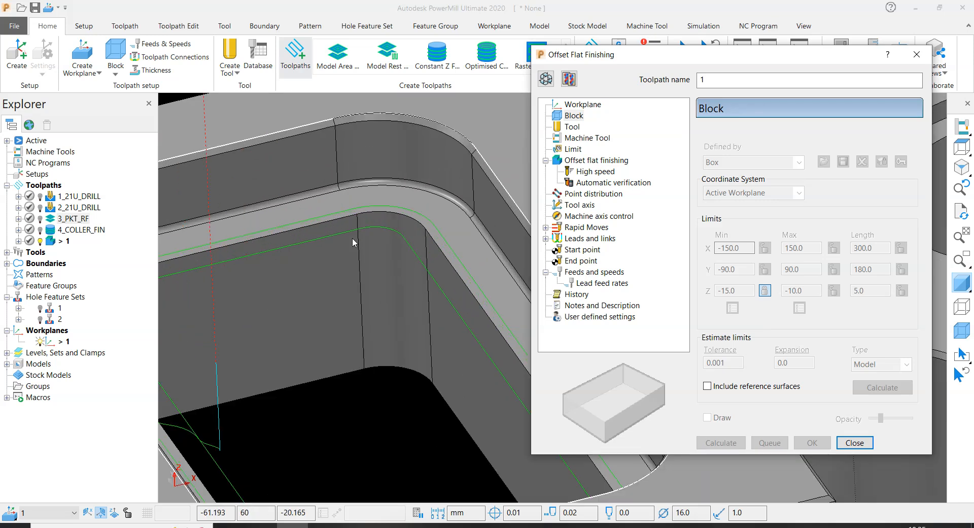
{"action": "scroll", "coordinate": [352, 238], "scroll_direction": "down", "scroll_amount": 3}
{"action": "left_click", "coordinate": [854, 443]}
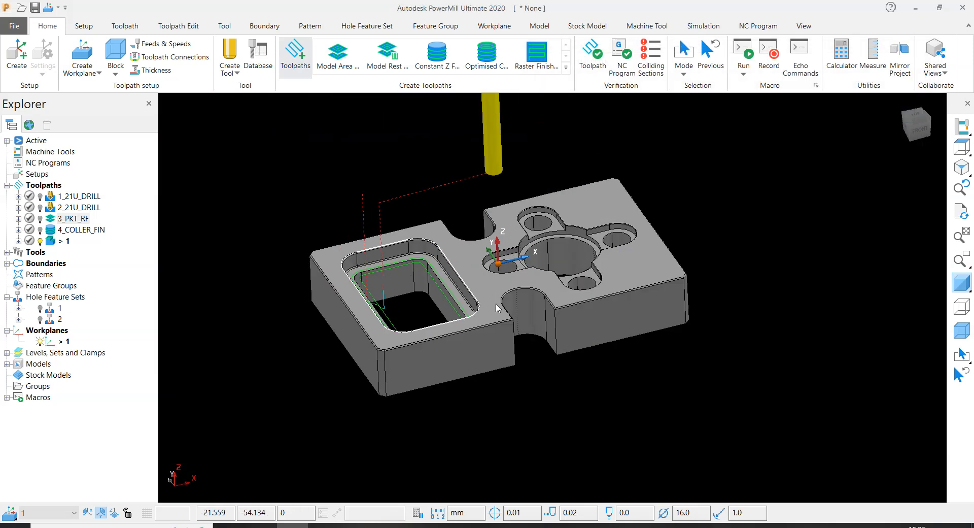
- Rename the new flat finishing toolpath as 4_COLLER_DEPTH, reusing the name of the 4_COLLER_FIN toolpath
{"action": "left_click", "coordinate": [78, 231]}
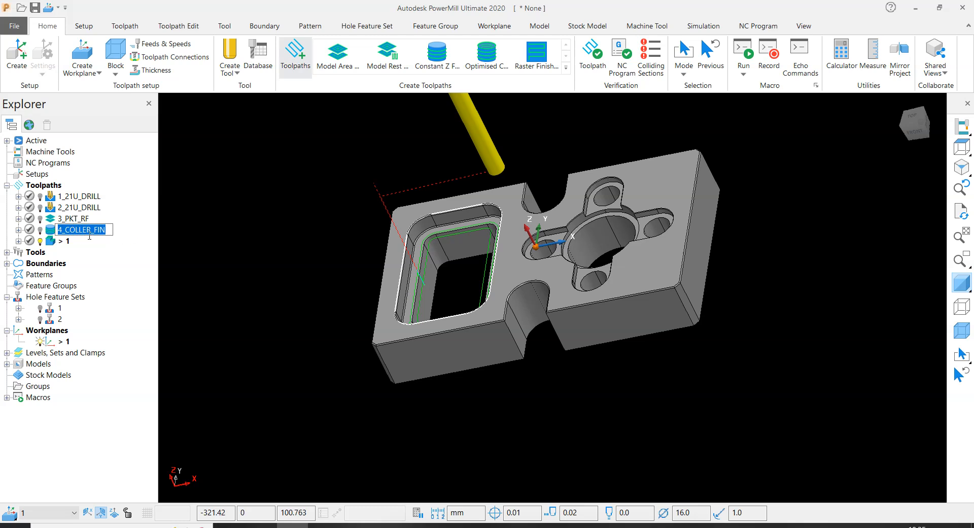
{"action": "left_click", "coordinate": [65, 242]}
{"action": "left_click", "coordinate": [64, 242]}
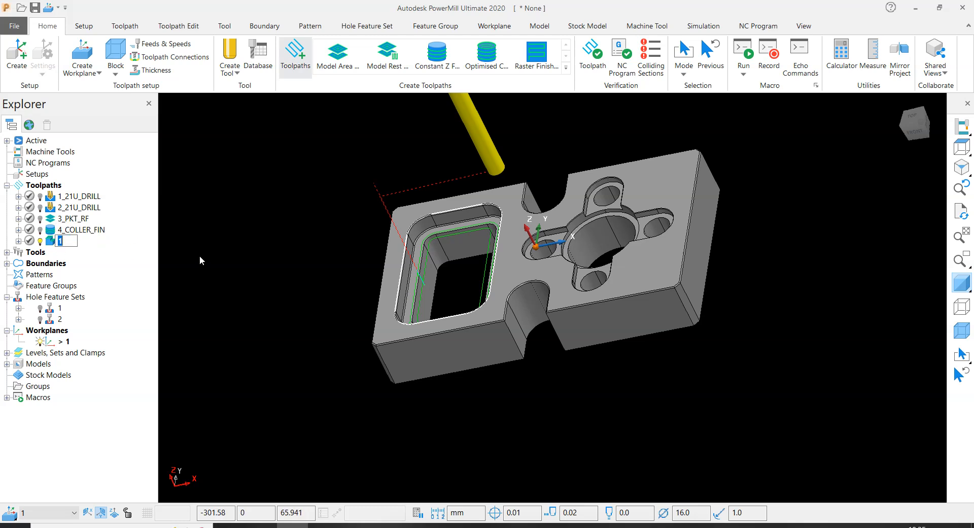
{"action": "type", "text": "4_COLLER_FIN"}
{"action": "key", "text": "BackSpace"}
{"action": "key", "text": "BackSpace"}
{"action": "key", "text": "BackSpace"}
{"action": "type", "text": "DEPTH"}
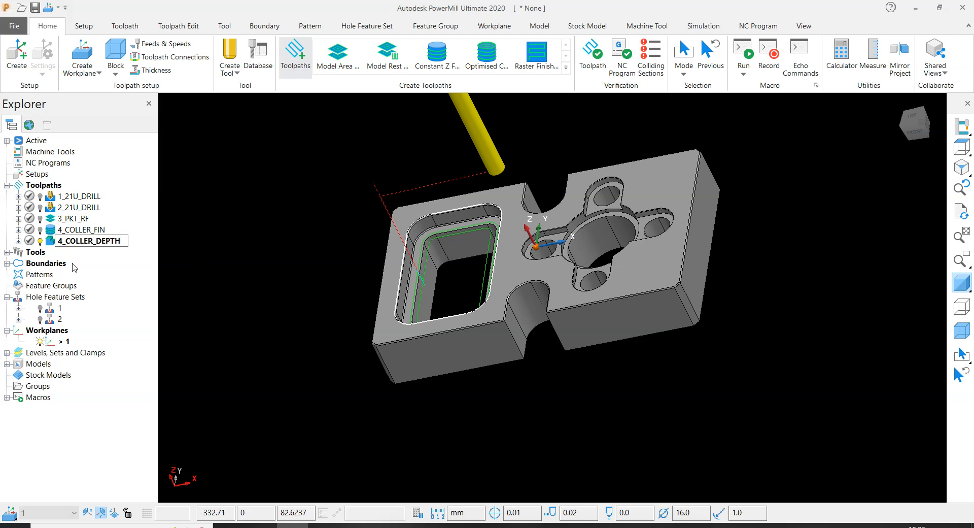
- Correct the flat finishing toolpath's name to 5_COLLER_DEPTH
{"action": "left_click_drag", "start_coordinate": [62, 240], "coordinate": [54, 241]}
{"action": "type", "text": "5"}
{"action": "key", "text": "Return"}
{"action": "left_click", "coordinate": [281, 261]}
- Examine the flat finishing passes on the rectangular pocket's collar, along with the pocket walls and the plate's underside
{"action": "middle_click_drag", "start_coordinate": [361, 236], "coordinate": [471, 191]}
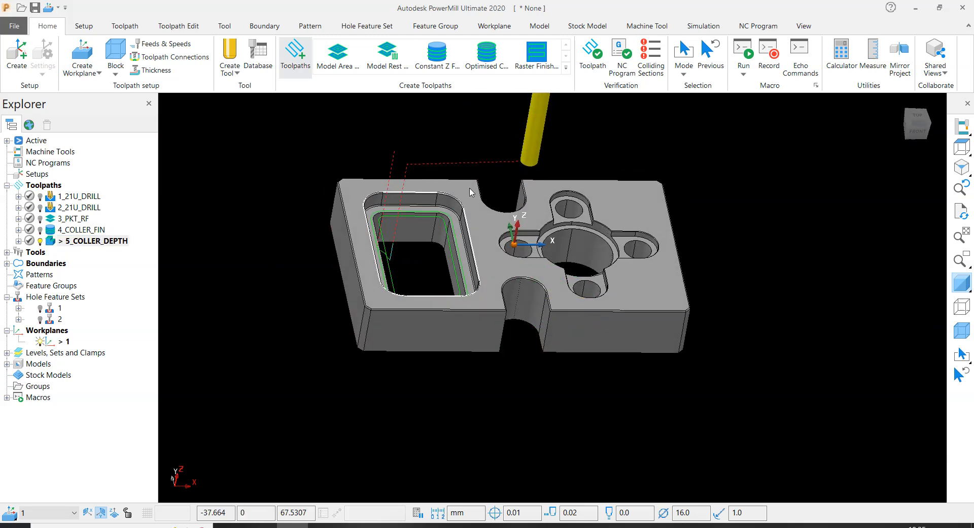
{"action": "scroll", "coordinate": [389, 243], "scroll_direction": "up", "scroll_amount": 5}
{"action": "scroll", "coordinate": [518, 370], "scroll_direction": "down", "scroll_amount": 4}
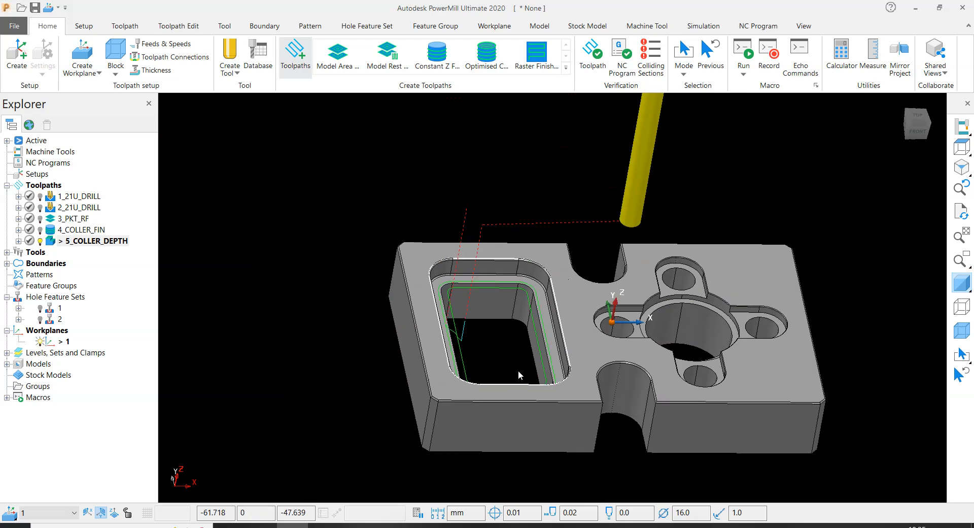
{"action": "scroll", "coordinate": [519, 300], "scroll_direction": "up", "scroll_amount": 4}
{"action": "scroll", "coordinate": [519, 297], "scroll_direction": "down", "scroll_amount": 4}
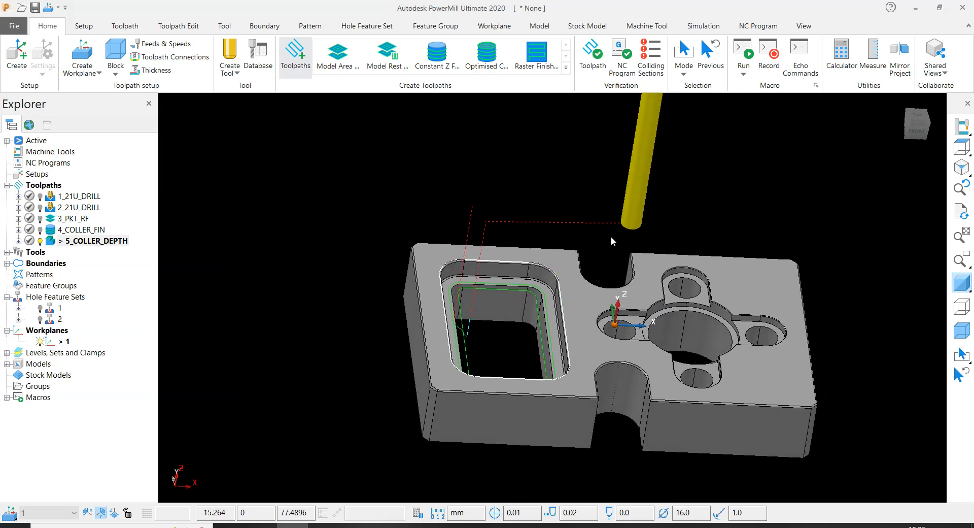
{"action": "scroll", "coordinate": [623, 224], "scroll_direction": "up", "scroll_amount": 6}
{"action": "scroll", "coordinate": [495, 312], "scroll_direction": "down", "scroll_amount": 4}
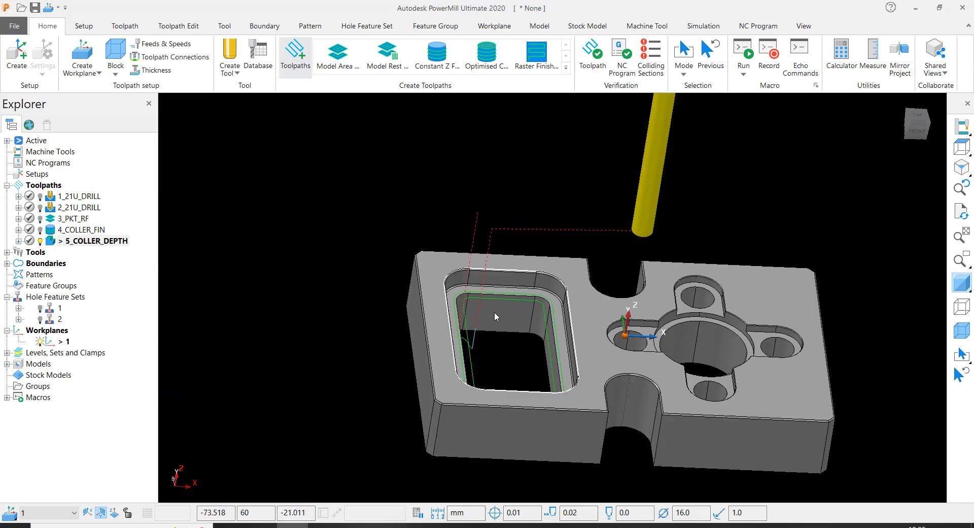
{"action": "scroll", "coordinate": [536, 329], "scroll_direction": "up", "scroll_amount": 4}
{"action": "scroll", "coordinate": [577, 340], "scroll_direction": "down", "scroll_amount": 2}
{"action": "middle_click_drag", "start_coordinate": [578, 340], "coordinate": [498, 410]}
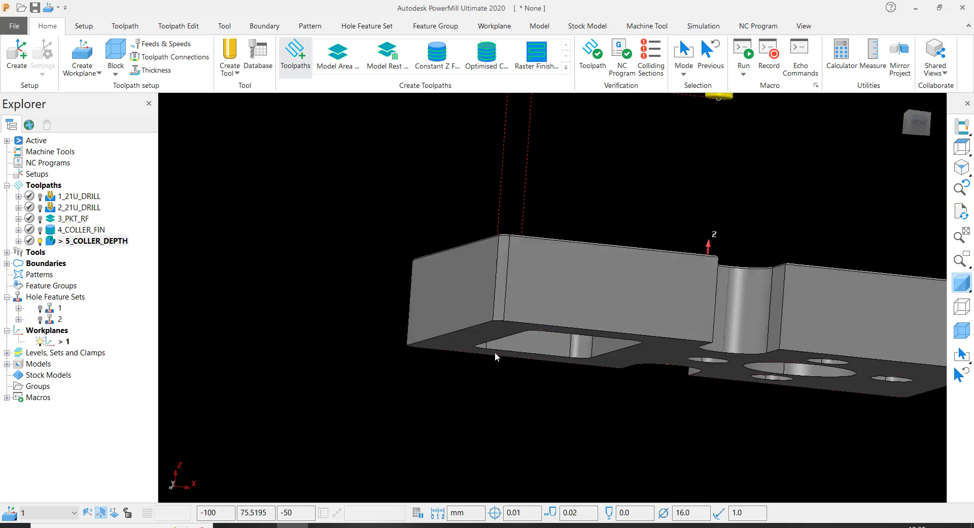
{"action": "middle_click_drag", "start_coordinate": [463, 346], "coordinate": [489, 349]}
{"action": "scroll", "coordinate": [492, 306], "scroll_direction": "up", "scroll_amount": 2}
{"action": "middle_click_drag", "start_coordinate": [458, 384], "coordinate": [558, 220]}
{"action": "scroll", "coordinate": [563, 216], "scroll_direction": "up", "scroll_amount": 3}
{"action": "scroll", "coordinate": [553, 285], "scroll_direction": "down", "scroll_amount": 2}
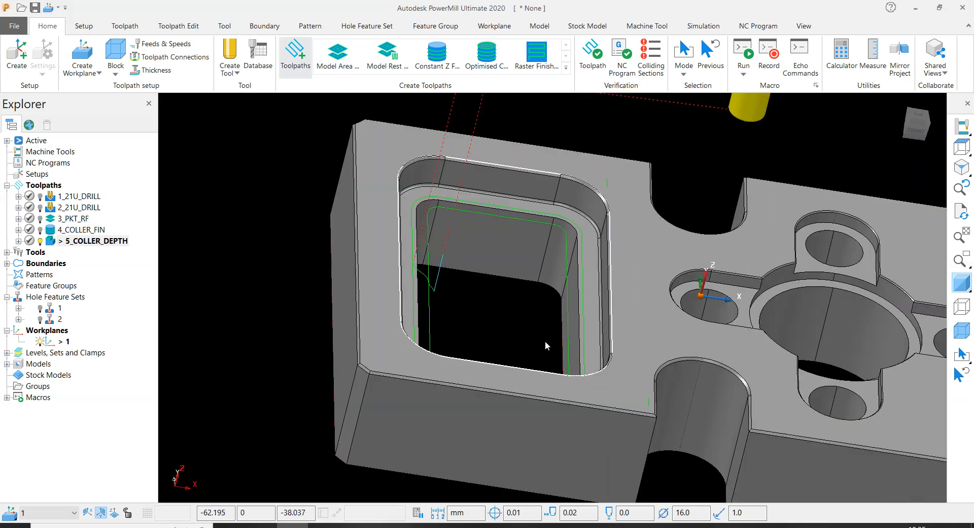
{"action": "scroll", "coordinate": [499, 233], "scroll_direction": "down", "scroll_amount": 3}
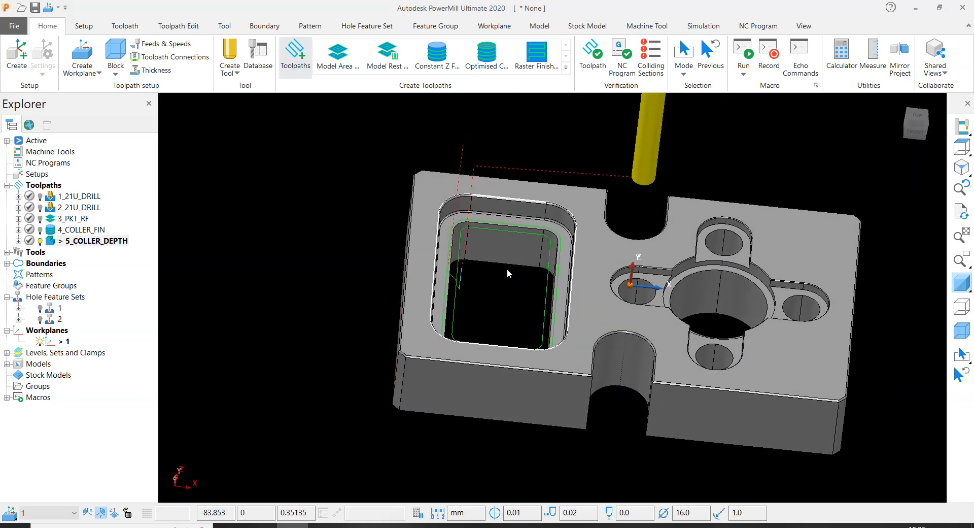
{"action": "scroll", "coordinate": [529, 257], "scroll_direction": "up", "scroll_amount": 3}
{"action": "scroll", "coordinate": [609, 218], "scroll_direction": "down", "scroll_amount": 3}
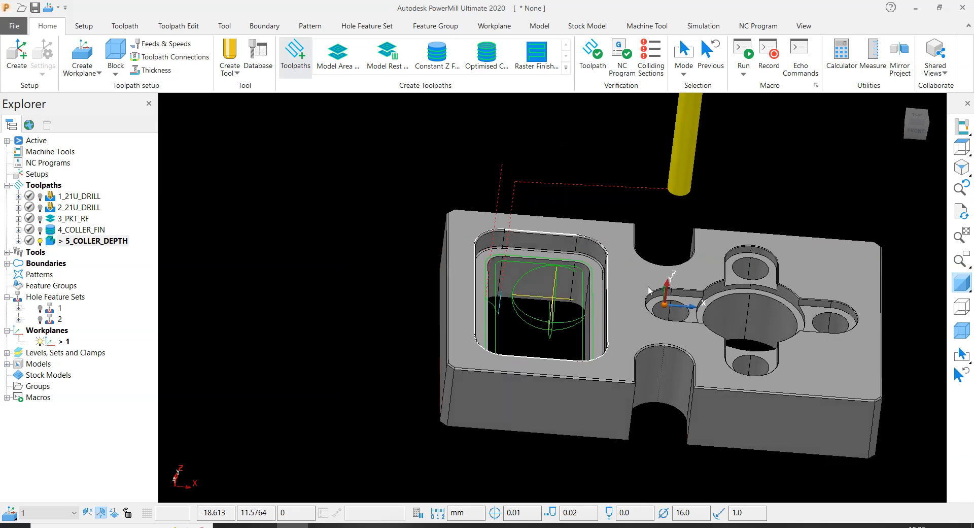
{"action": "scroll", "coordinate": [662, 191], "scroll_direction": "up", "scroll_amount": 2}
{"action": "middle_click_drag", "start_coordinate": [480, 307], "coordinate": [508, 218]}
{"action": "scroll", "coordinate": [642, 243], "scroll_direction": "up", "scroll_amount": 2}
{"action": "scroll", "coordinate": [595, 347], "scroll_direction": "down", "scroll_amount": 3}
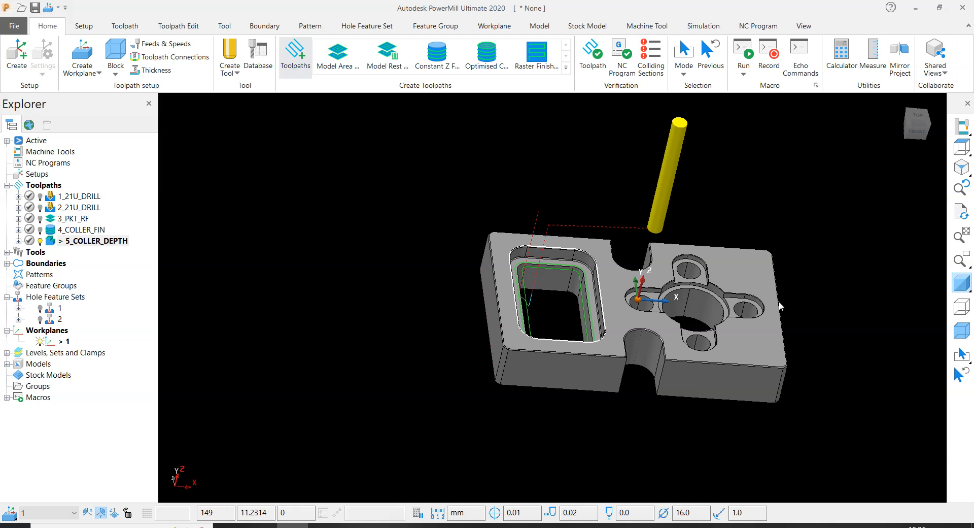
{"action": "scroll", "coordinate": [556, 285], "scroll_direction": "up", "scroll_amount": 3}
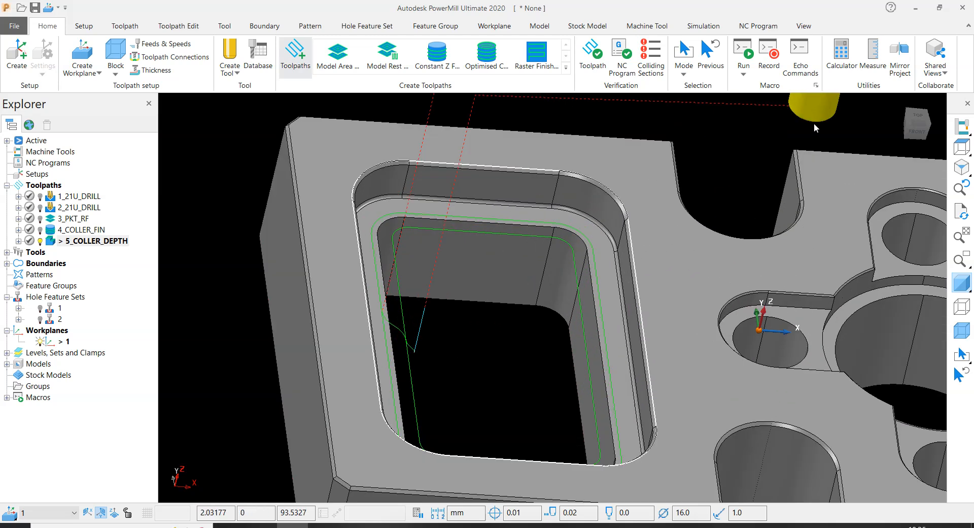
{"action": "middle_click_drag", "start_coordinate": [472, 363], "coordinate": [524, 316]}
{"action": "scroll", "coordinate": [513, 301], "scroll_direction": "up", "scroll_amount": 3}
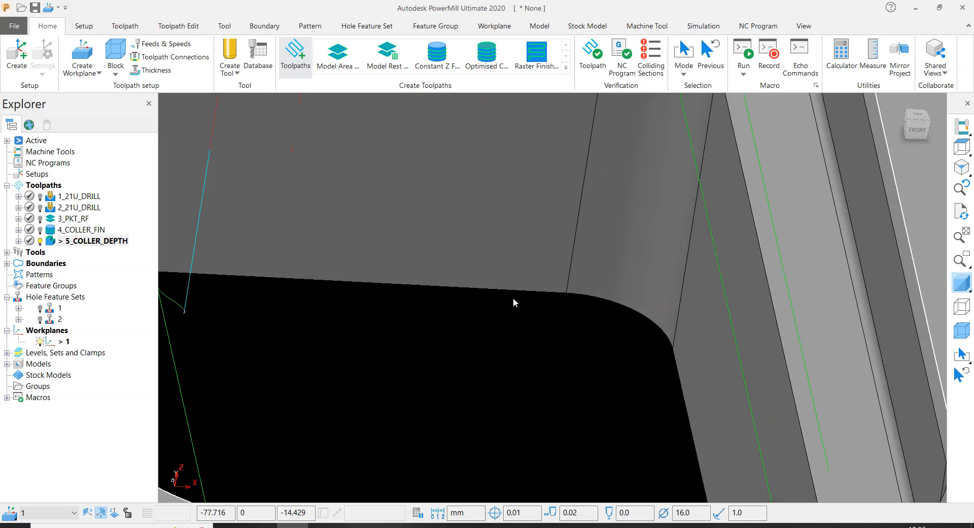
{"action": "scroll", "coordinate": [514, 301], "scroll_direction": "down", "scroll_amount": 5}
{"action": "middle_click_drag", "start_coordinate": [487, 414], "coordinate": [564, 391]}
{"action": "scroll", "coordinate": [635, 288], "scroll_direction": "up", "scroll_amount": 4}
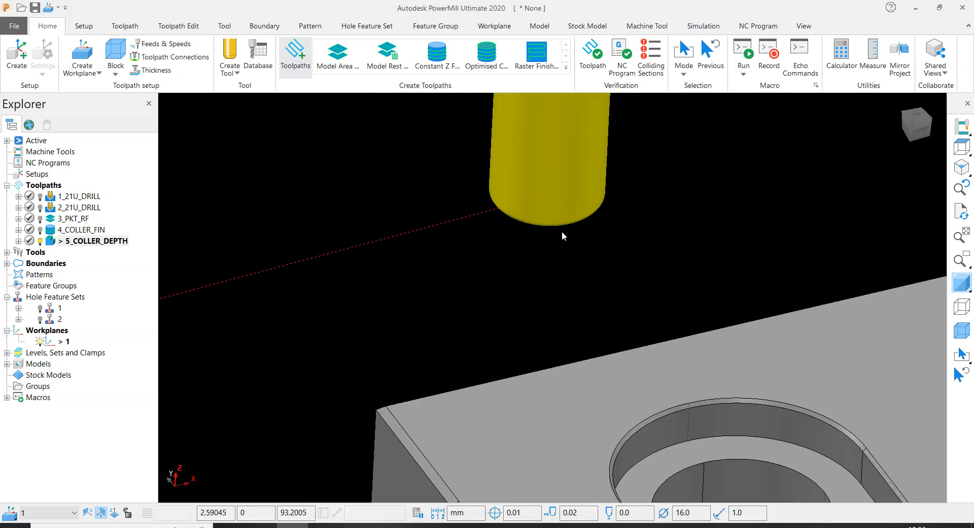
{"action": "scroll", "coordinate": [563, 232], "scroll_direction": "down", "scroll_amount": 5}
{"action": "scroll", "coordinate": [402, 417], "scroll_direction": "up", "scroll_amount": 5}
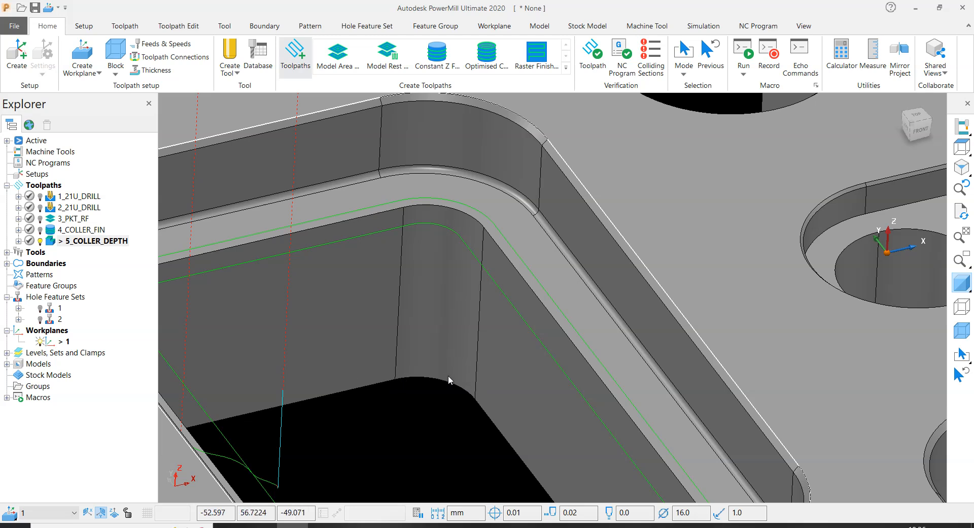
{"action": "scroll", "coordinate": [449, 376], "scroll_direction": "down", "scroll_amount": 5}
{"action": "middle_click_drag", "start_coordinate": [442, 328], "coordinate": [261, 418]}
{"action": "middle_click_drag", "start_coordinate": [502, 263], "coordinate": [490, 266]}
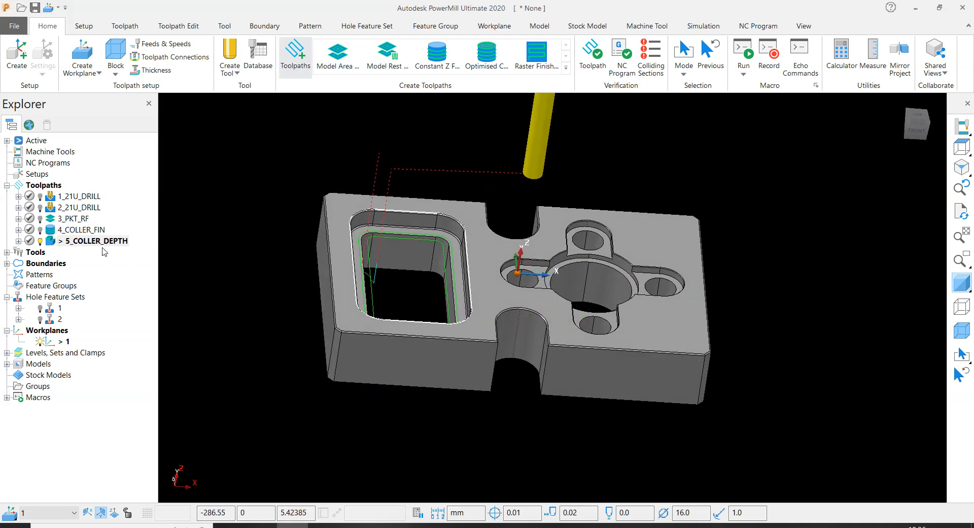
- Copy the 4_COLLER_FIN toolpath and place the copy after 5_COLLER_DEPTH in the toolpath list
{"action": "left_click", "coordinate": [81, 229]}
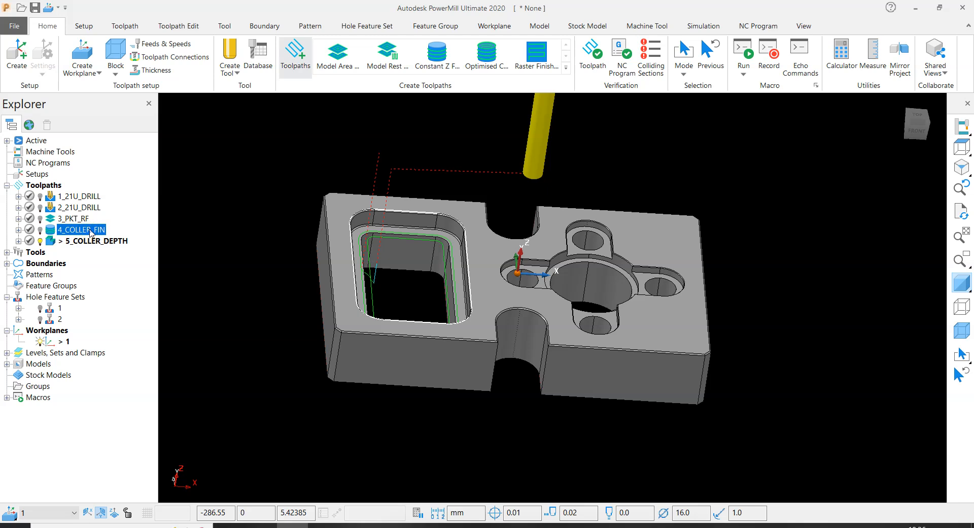
{"action": "right_click", "coordinate": [91, 232]}
{"action": "mouse_move", "coordinate": [230, 472]}
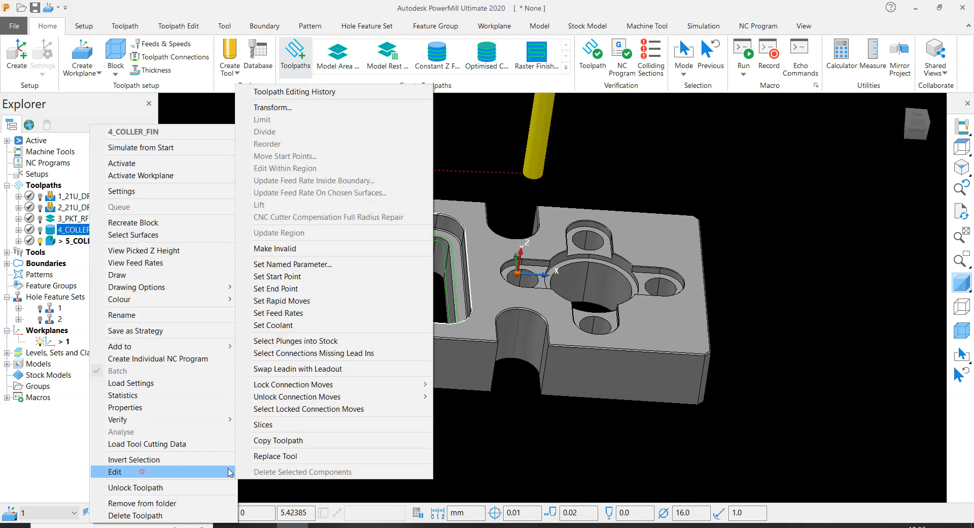
{"action": "left_click", "coordinate": [244, 440]}
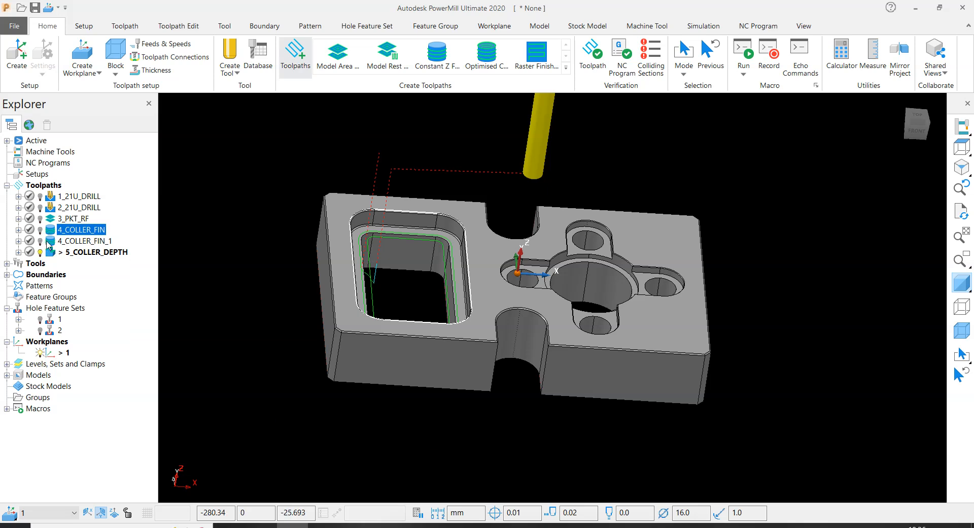
{"action": "left_click", "coordinate": [50, 243]}
{"action": "left_click_drag", "start_coordinate": [51, 245], "coordinate": [71, 263]}
{"action": "left_click", "coordinate": [79, 257]}
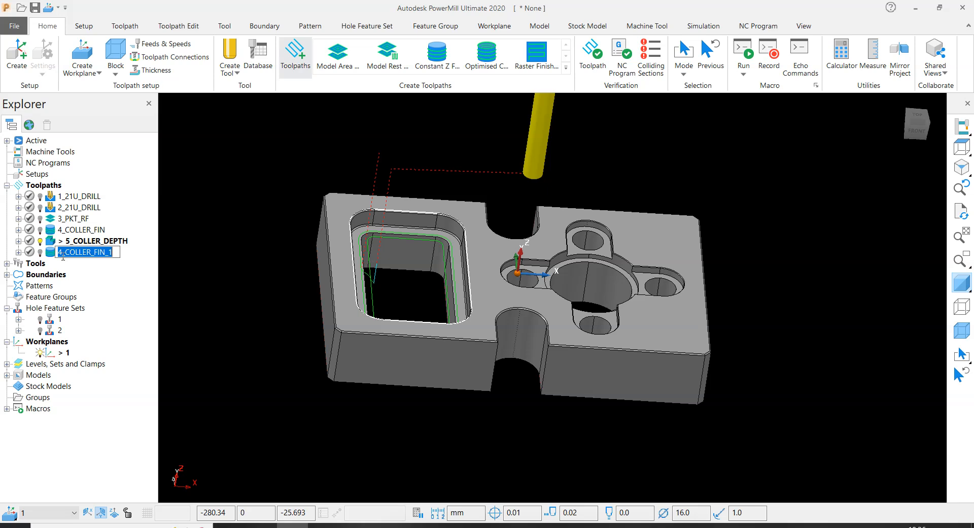
{"action": "left_click", "coordinate": [225, 277]}
- Rename the copied constant Z toolpath as 6_PKT_FIN
{"action": "right_click", "coordinate": [91, 253]}
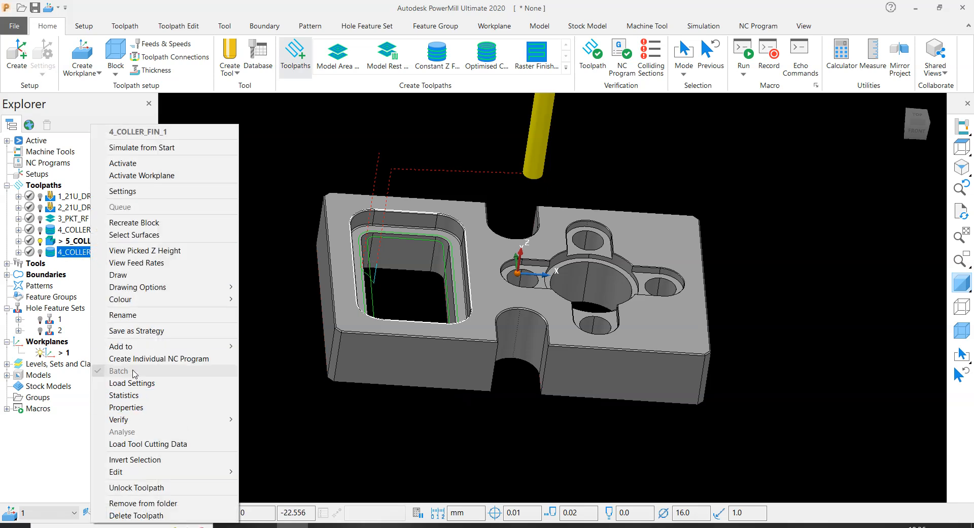
{"action": "left_click", "coordinate": [134, 315]}
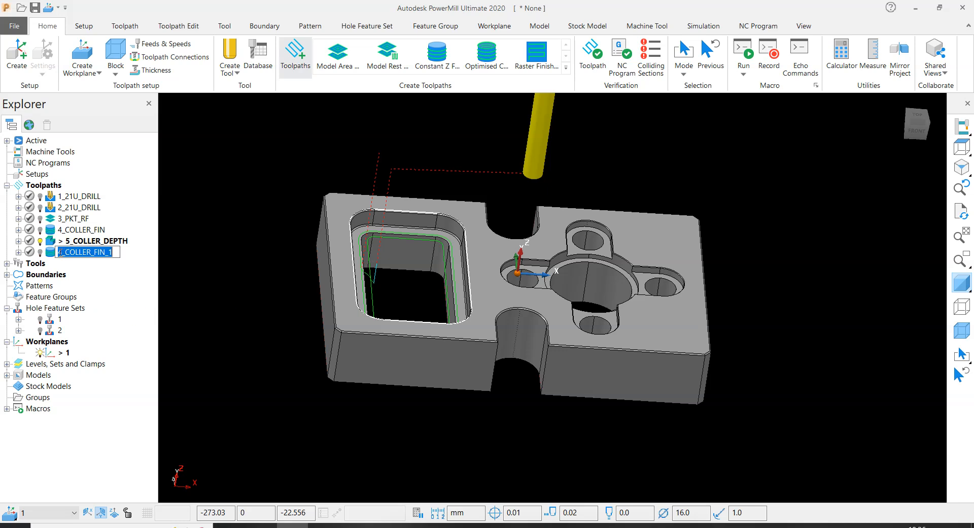
{"action": "left_click", "coordinate": [58, 251]}
{"action": "key", "text": "BackSpace"}
{"action": "type", "text": "6"}
{"action": "left_click_drag", "start_coordinate": [67, 254], "coordinate": [86, 258]}
{"action": "type", "text": "PKT"}
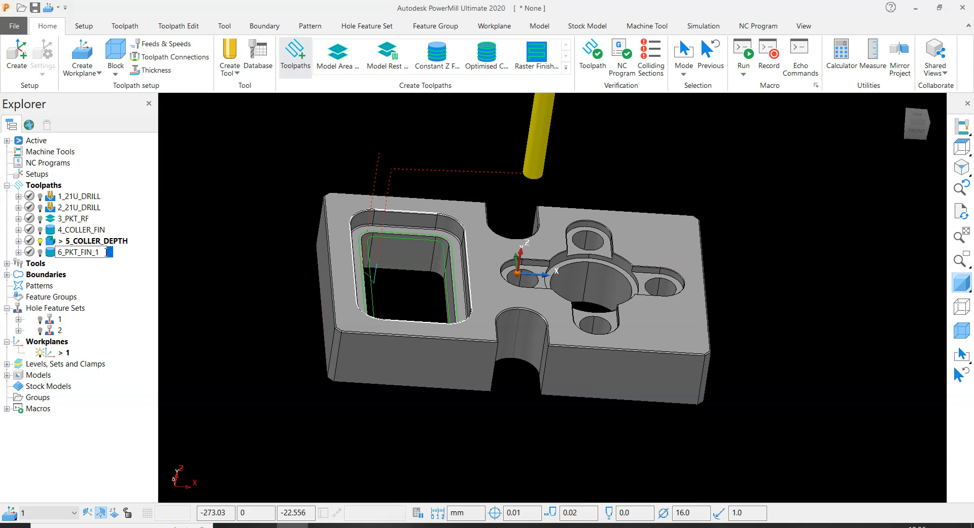
{"action": "key", "text": "BackSpace"}
{"action": "key", "text": "BackSpace"}
{"action": "left_click", "coordinate": [239, 286]}
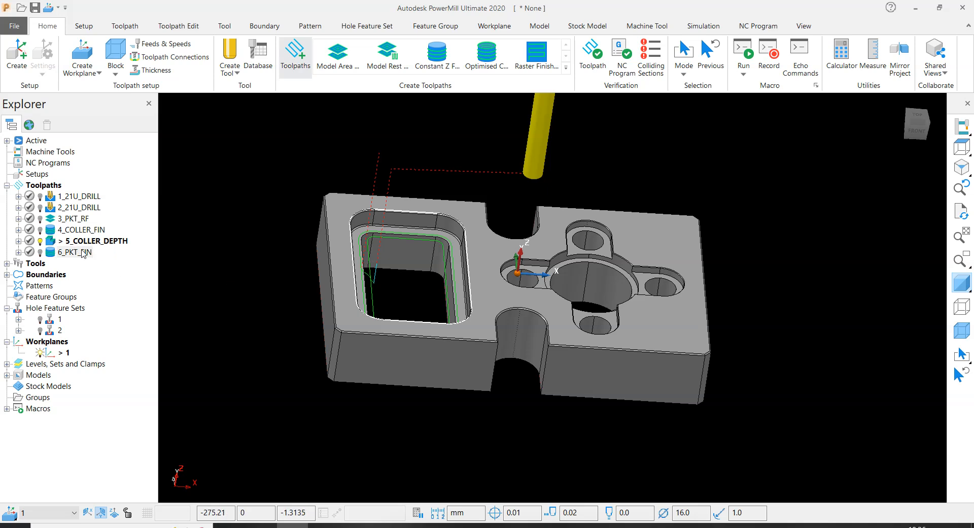
- Open the settings of the 6_PKT_FIN toolpath and display its block around the plate
{"action": "right_click", "coordinate": [84, 253]}
{"action": "left_click", "coordinate": [128, 189]}
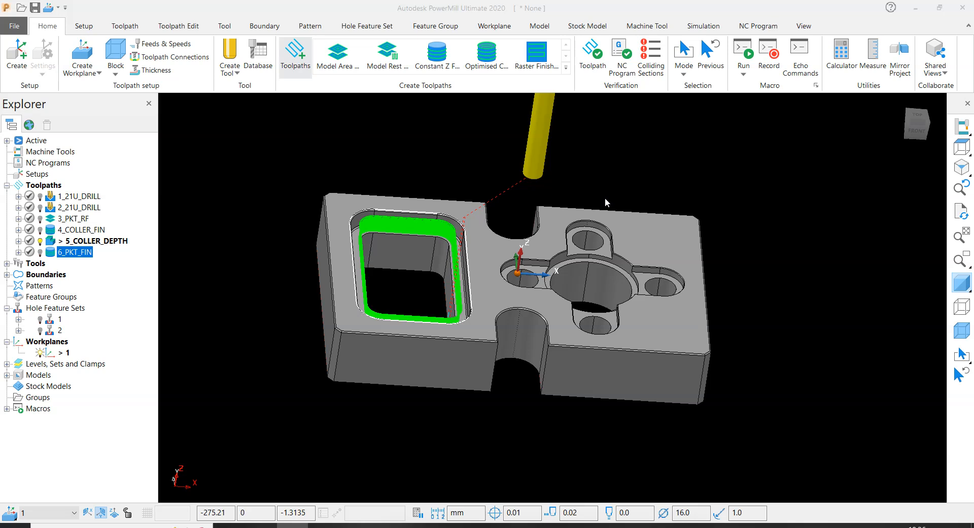
{"action": "scroll", "coordinate": [331, 215], "scroll_direction": "down", "scroll_amount": 4}
{"action": "scroll", "coordinate": [379, 219], "scroll_direction": "up", "scroll_amount": 7}
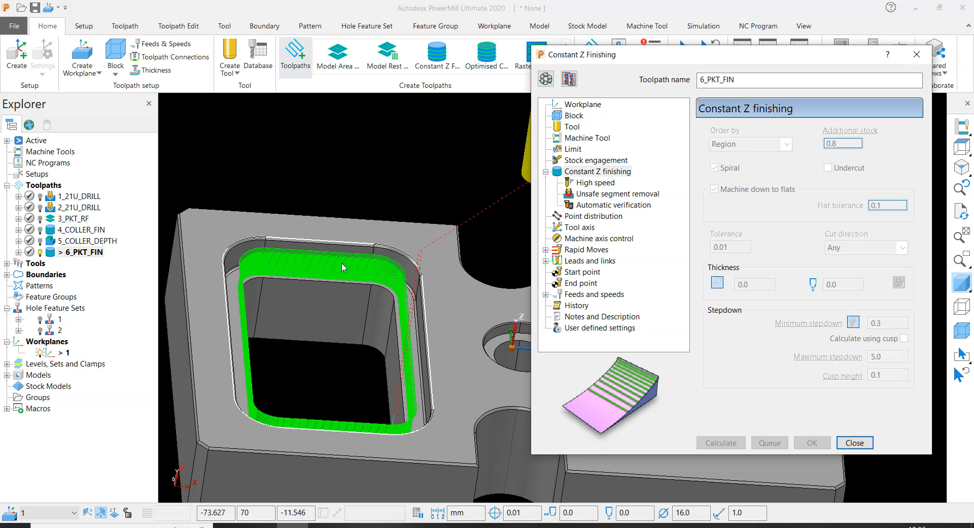
{"action": "scroll", "coordinate": [335, 304], "scroll_direction": "down", "scroll_amount": 4}
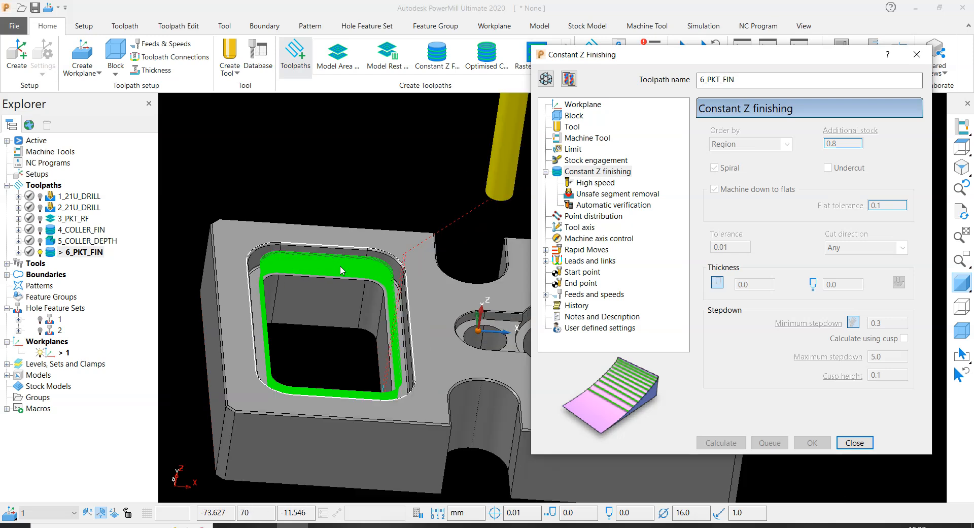
{"action": "scroll", "coordinate": [363, 308], "scroll_direction": "up", "scroll_amount": 4}
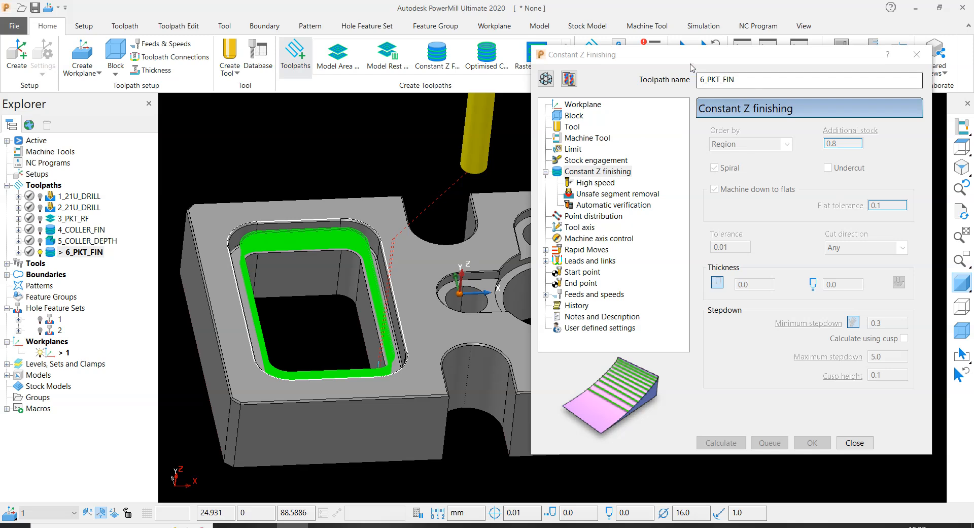
{"action": "left_click_drag", "start_coordinate": [659, 54], "coordinate": [705, 39]}
{"action": "scroll", "coordinate": [315, 200], "scroll_direction": "down", "scroll_amount": 1}
{"action": "scroll", "coordinate": [315, 201], "scroll_direction": "down", "scroll_amount": 1}
{"action": "left_click", "coordinate": [962, 331]}
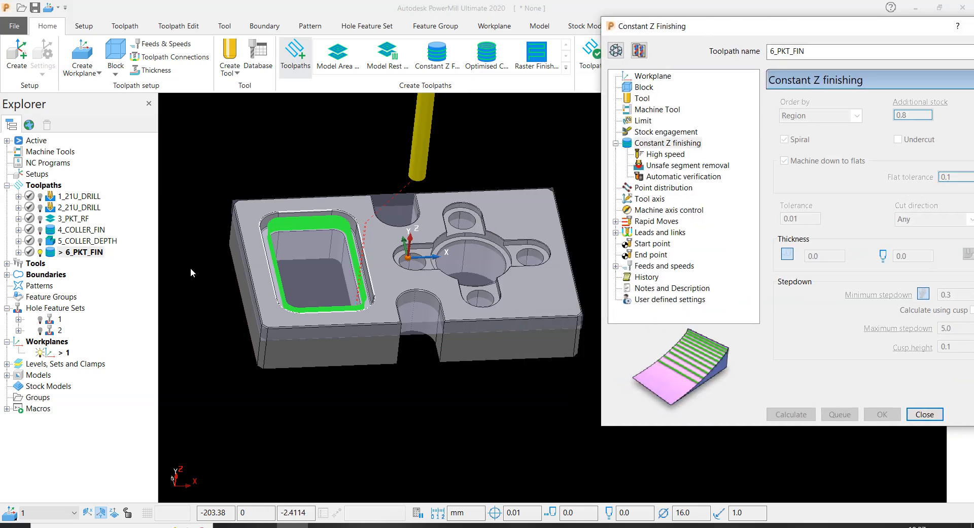
- Examine how far the copied constant Z passes and the block reach down the rectangular pocket's walls
{"action": "scroll", "coordinate": [261, 254], "scroll_direction": "up", "scroll_amount": 2}
{"action": "scroll", "coordinate": [285, 261], "scroll_direction": "down", "scroll_amount": 4}
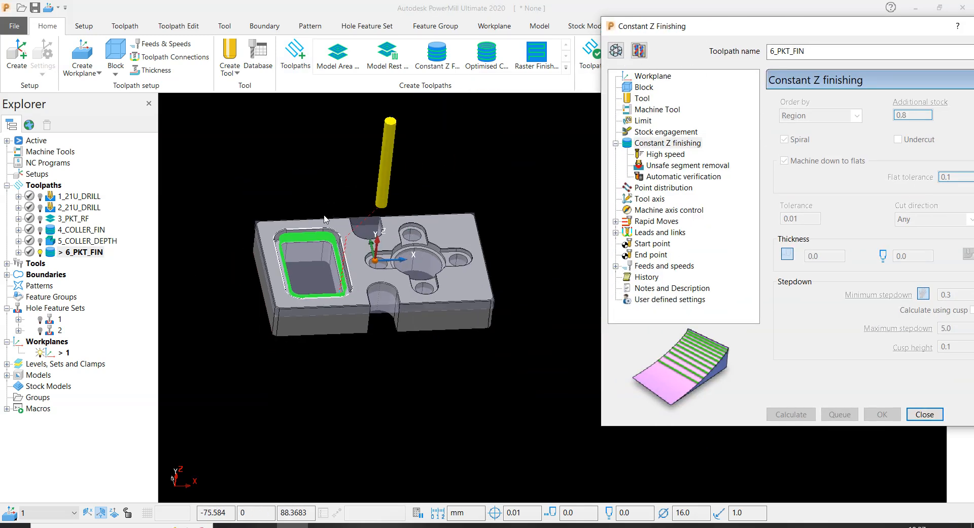
{"action": "scroll", "coordinate": [411, 288], "scroll_direction": "up", "scroll_amount": 3}
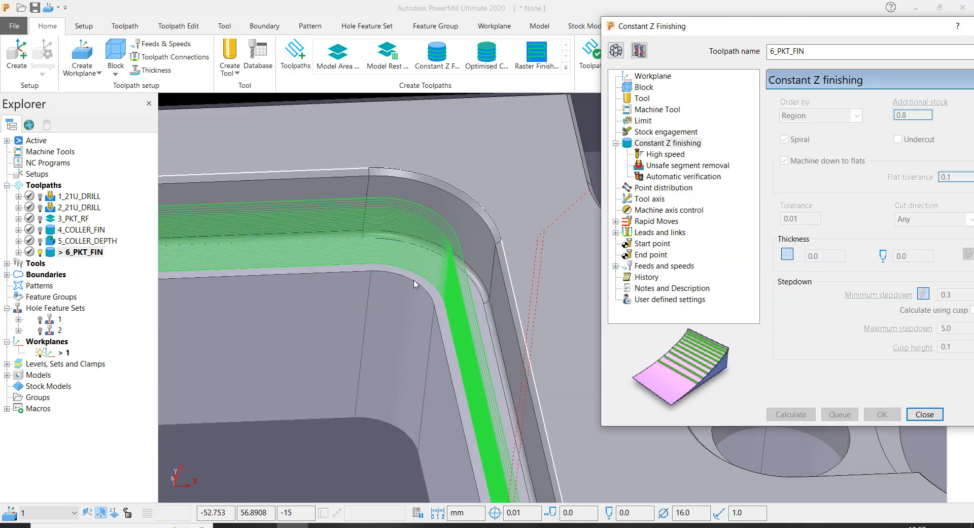
{"action": "scroll", "coordinate": [365, 294], "scroll_direction": "down", "scroll_amount": 5}
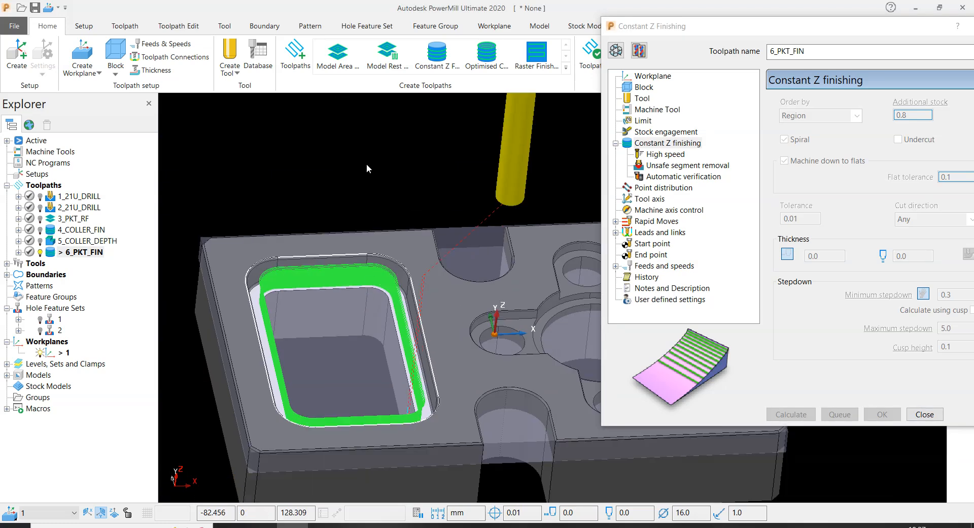
{"action": "scroll", "coordinate": [401, 320], "scroll_direction": "up", "scroll_amount": 4}
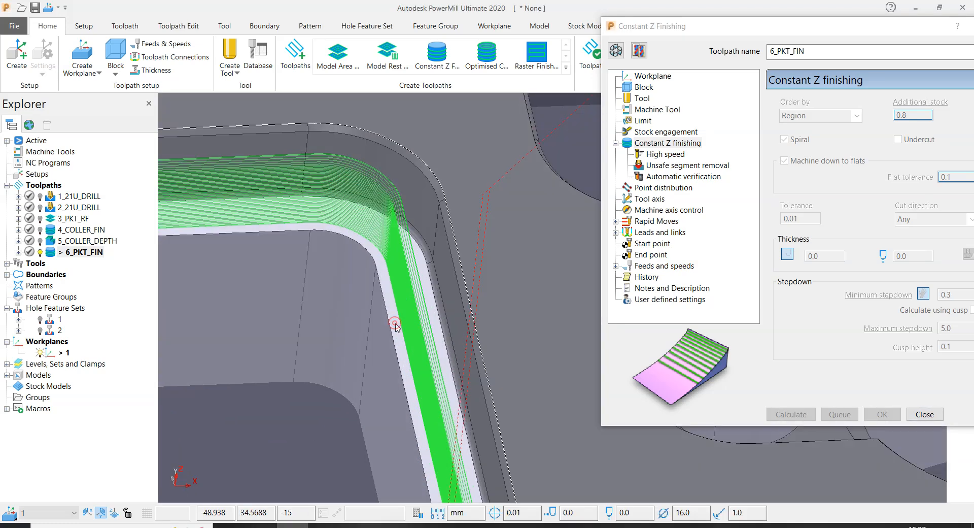
{"action": "scroll", "coordinate": [395, 325], "scroll_direction": "down", "scroll_amount": 4}
{"action": "middle_click_drag", "start_coordinate": [396, 325], "coordinate": [398, 254]}
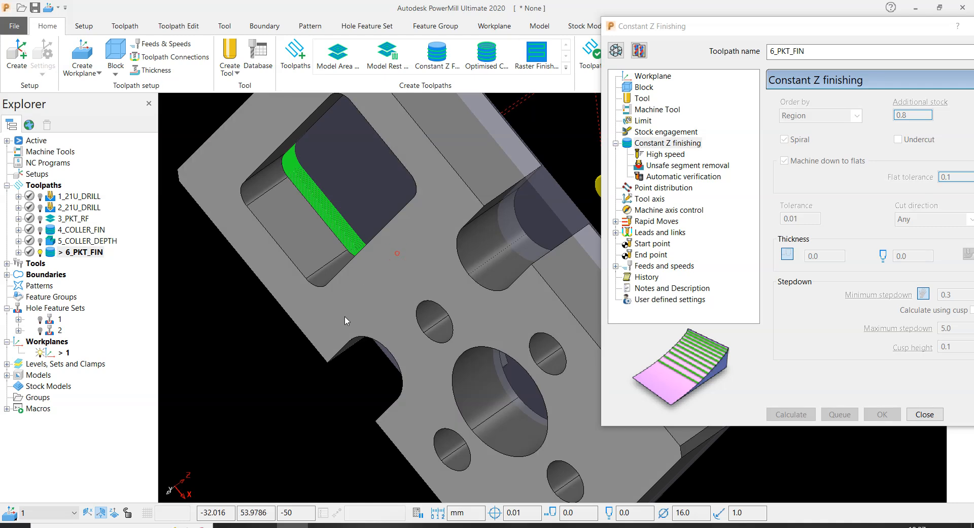
{"action": "middle_click_drag", "start_coordinate": [364, 267], "coordinate": [430, 376]}
{"action": "scroll", "coordinate": [432, 376], "scroll_direction": "down", "scroll_amount": 4}
{"action": "middle_click_drag", "start_coordinate": [375, 264], "coordinate": [407, 246]}
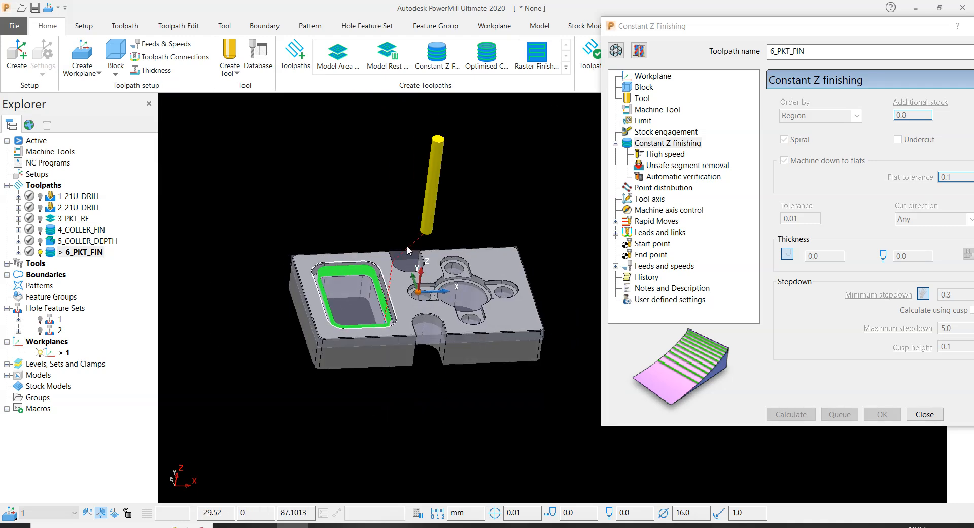
- Make the 6_PKT_FIN toolpath editable and recalculate its box block from the model
{"action": "left_click", "coordinate": [616, 51]}
{"action": "left_click", "coordinate": [642, 87]}
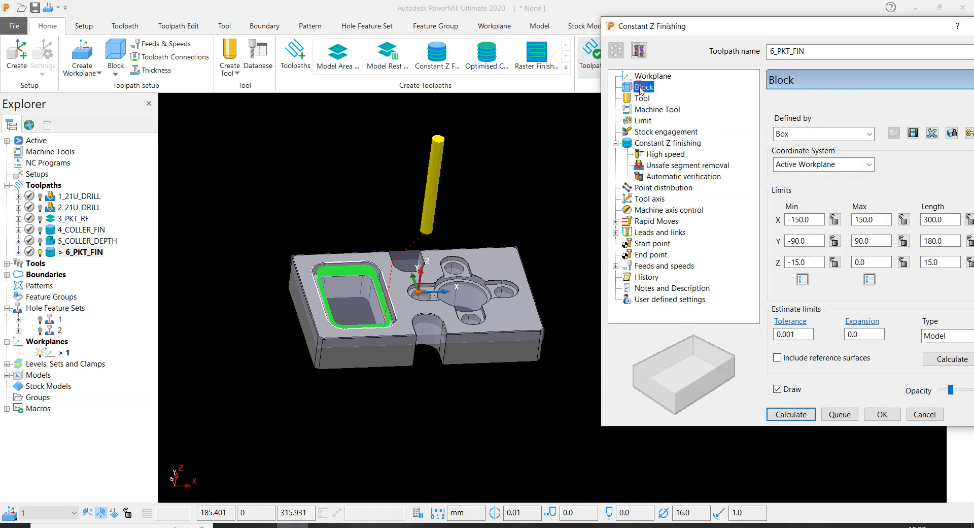
{"action": "left_click", "coordinate": [947, 362]}
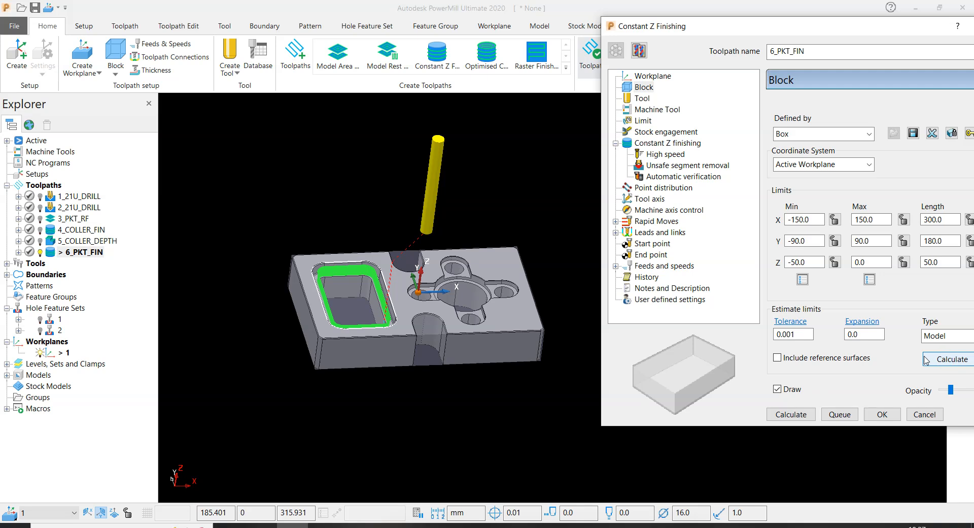
- Set the block's minimum Z limit to -52 below the plate's underside and lock it
{"action": "scroll", "coordinate": [437, 333], "scroll_direction": "up", "scroll_amount": 5}
{"action": "middle_click_drag", "start_coordinate": [437, 333], "coordinate": [488, 87]}
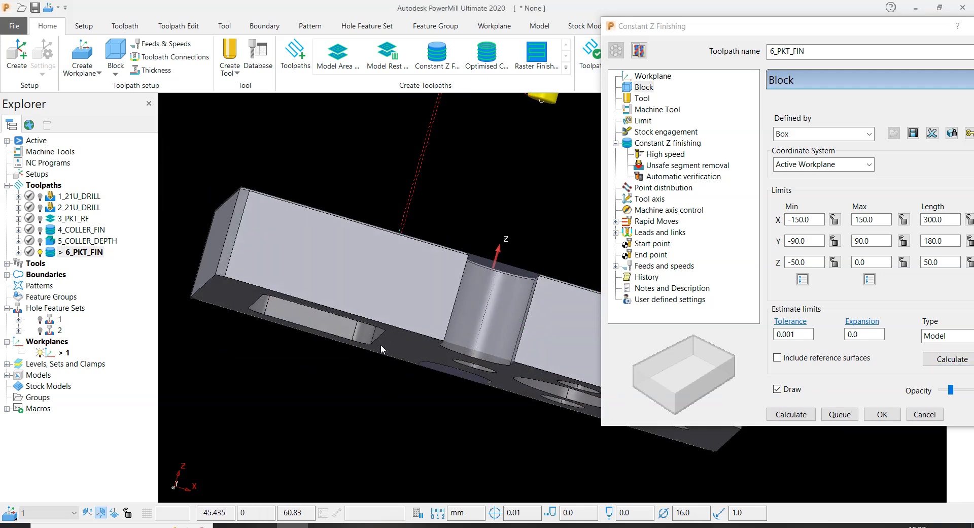
{"action": "scroll", "coordinate": [382, 335], "scroll_direction": "up", "scroll_amount": 2}
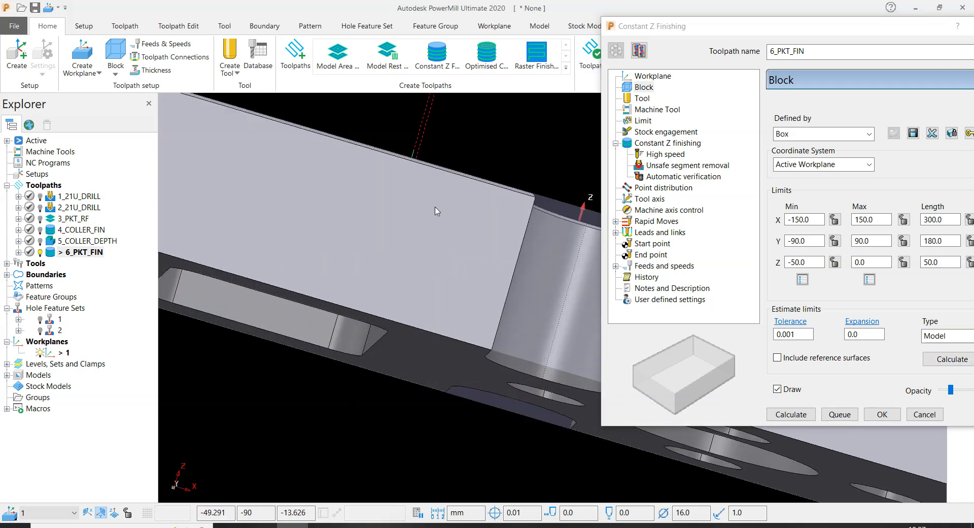
{"action": "middle_click_drag", "start_coordinate": [436, 207], "coordinate": [413, 268]}
{"action": "scroll", "coordinate": [412, 270], "scroll_direction": "down", "scroll_amount": 6}
{"action": "scroll", "coordinate": [431, 187], "scroll_direction": "up", "scroll_amount": 4}
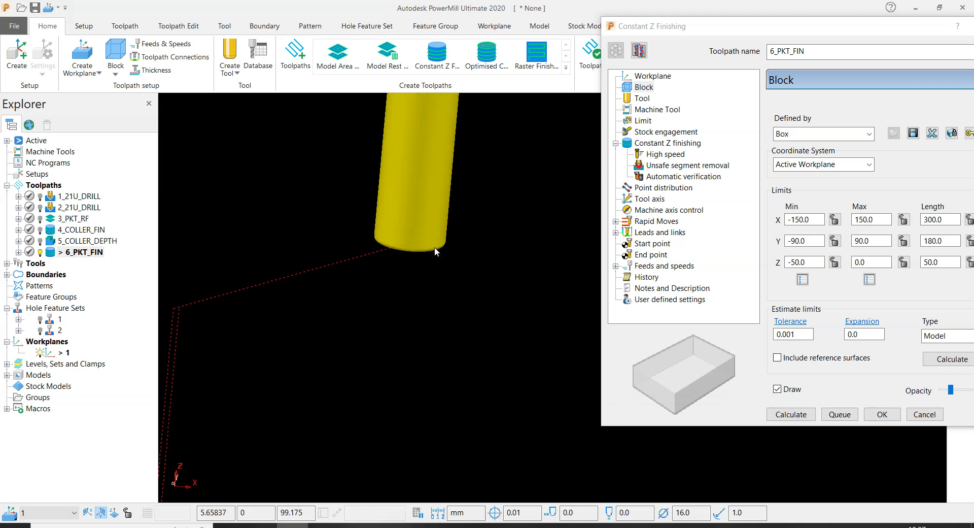
{"action": "scroll", "coordinate": [435, 247], "scroll_direction": "down", "scroll_amount": 5}
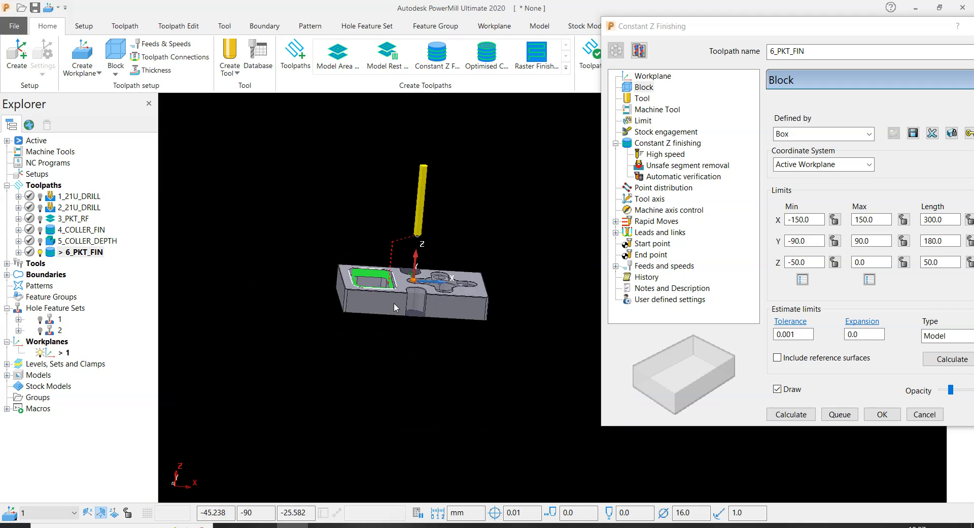
{"action": "scroll", "coordinate": [394, 302], "scroll_direction": "up", "scroll_amount": 5}
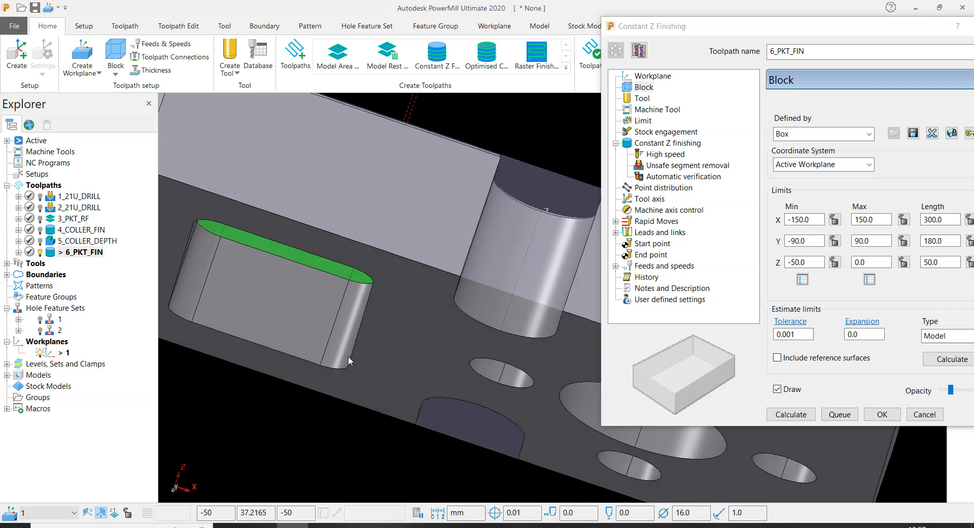
{"action": "scroll", "coordinate": [350, 350], "scroll_direction": "down", "scroll_amount": 5}
{"action": "left_click", "coordinate": [814, 260]}
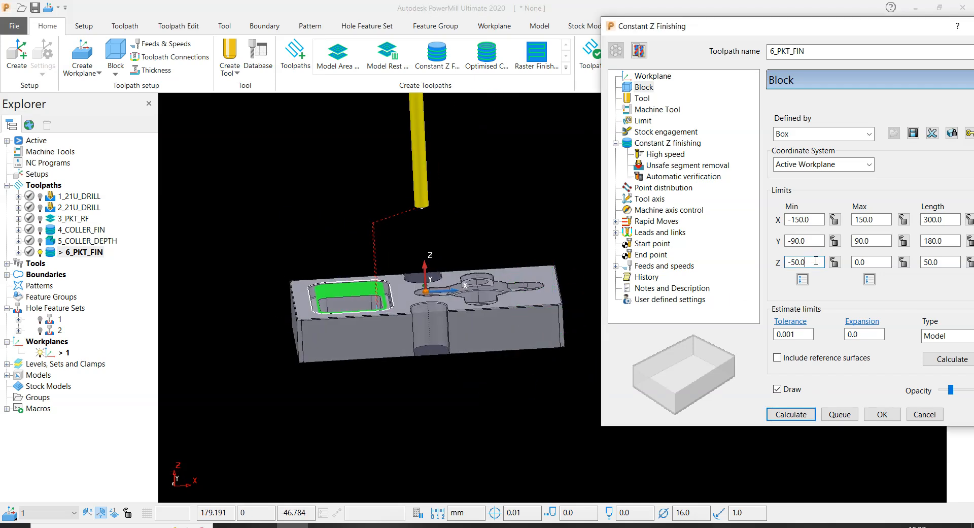
{"action": "type", "text": "-52"}
{"action": "key", "text": "Return"}
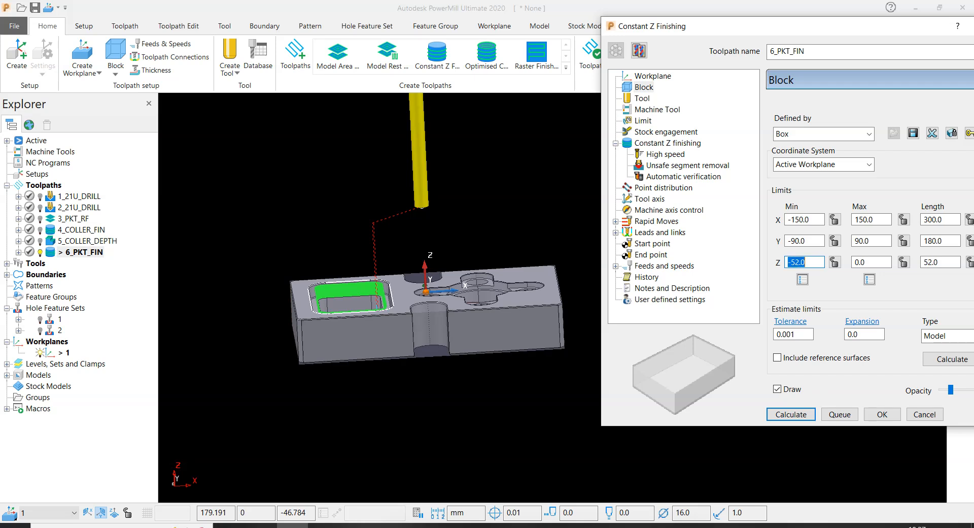
{"action": "left_click", "coordinate": [835, 262]}
{"action": "scroll", "coordinate": [413, 242], "scroll_direction": "up", "scroll_amount": 5}
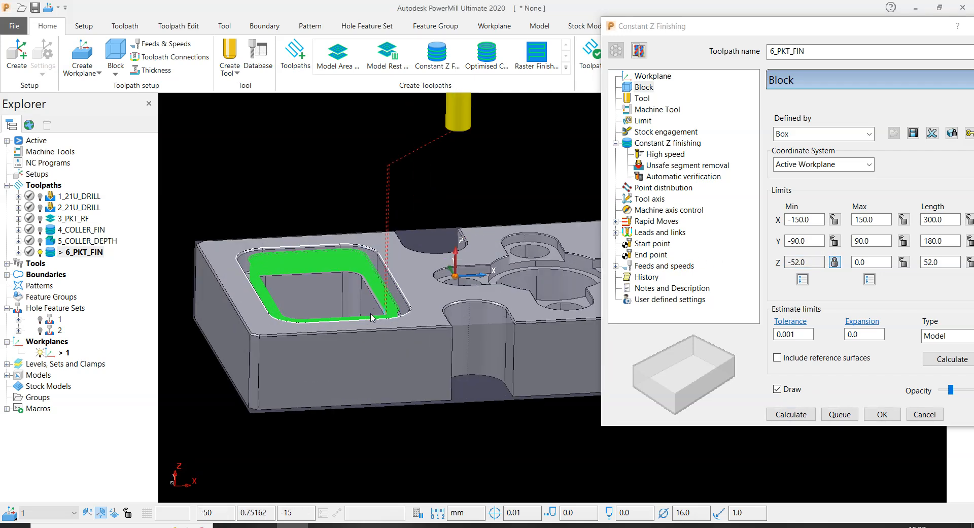
{"action": "scroll", "coordinate": [376, 310], "scroll_direction": "up", "scroll_amount": 5}
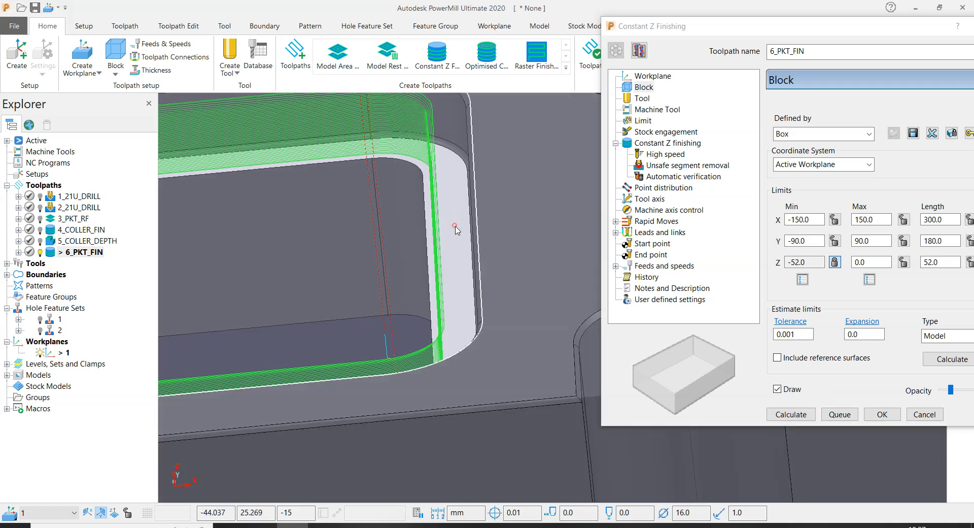
{"action": "scroll", "coordinate": [308, 278], "scroll_direction": "down", "scroll_amount": 10}
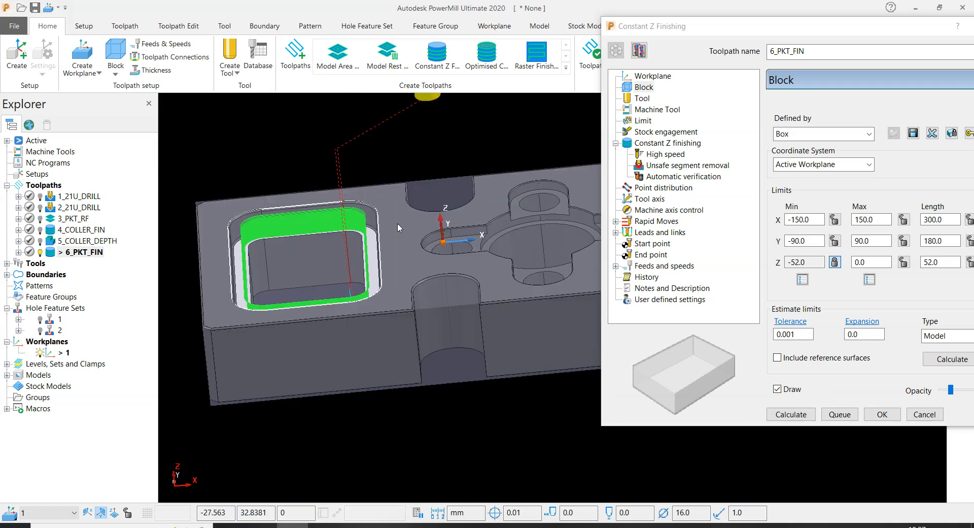
{"action": "scroll", "coordinate": [397, 223], "scroll_direction": "up", "scroll_amount": 5}
{"action": "scroll", "coordinate": [389, 237], "scroll_direction": "down", "scroll_amount": 6}
{"action": "scroll", "coordinate": [389, 236], "scroll_direction": "up", "scroll_amount": 1}
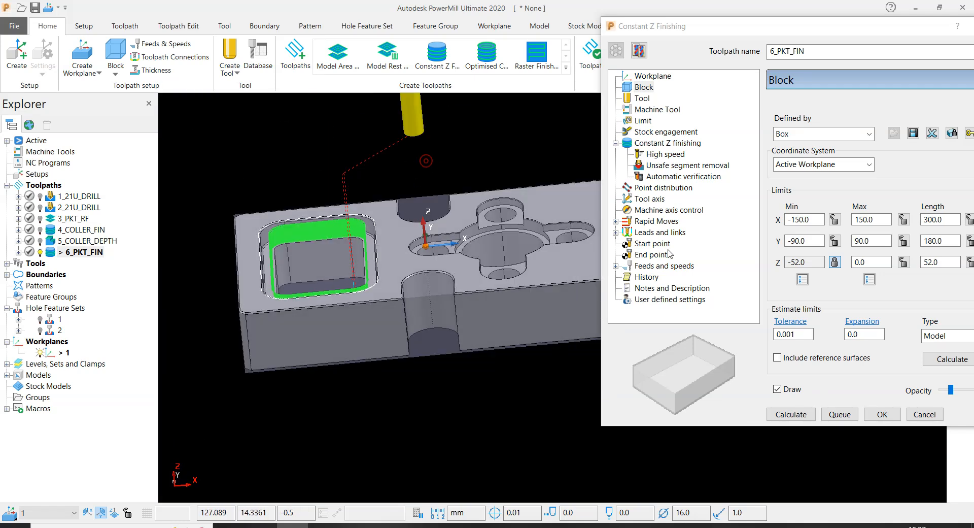
{"action": "left_click", "coordinate": [871, 262]}
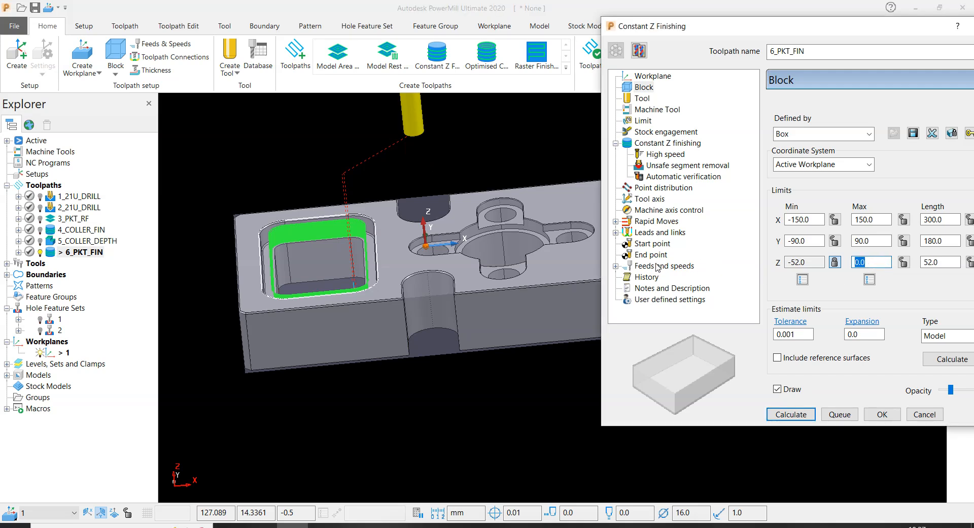
{"action": "type", "text": "-"}
{"action": "key", "text": "Return"}
{"action": "left_click", "coordinate": [836, 261]}
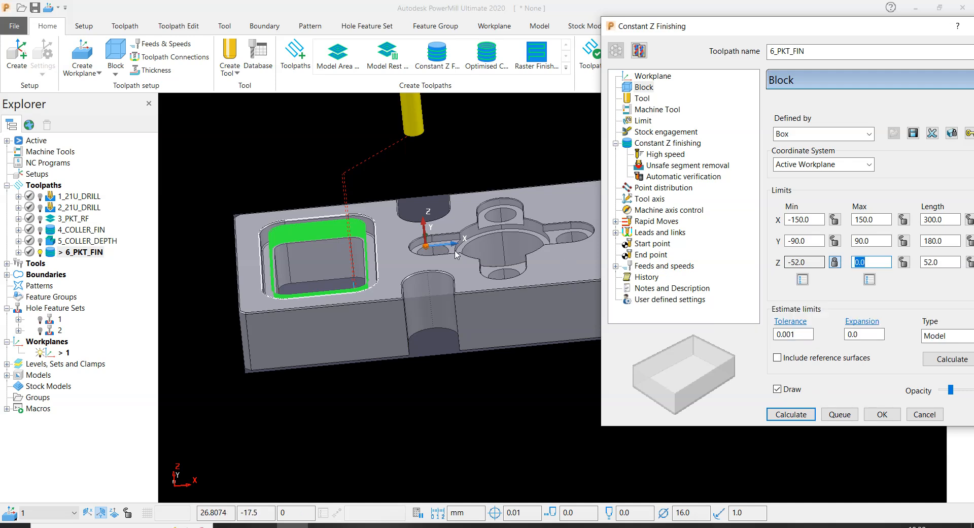
- Recalculate the block from the selected collar floor face and lock its maximum Z limit at -15
{"action": "scroll", "coordinate": [334, 290], "scroll_direction": "up", "scroll_amount": 5}
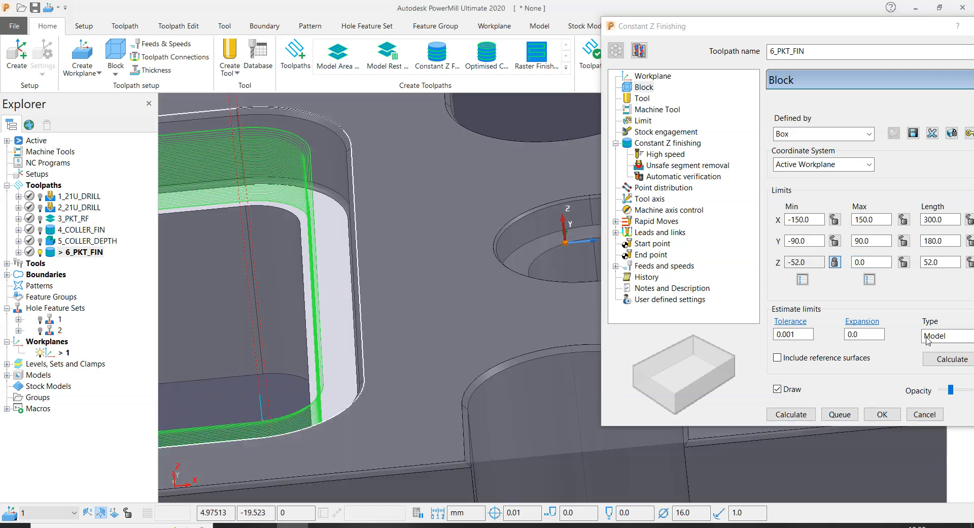
{"action": "left_click", "coordinate": [950, 360]}
{"action": "left_click", "coordinate": [869, 279]}
{"action": "left_click", "coordinate": [903, 262]}
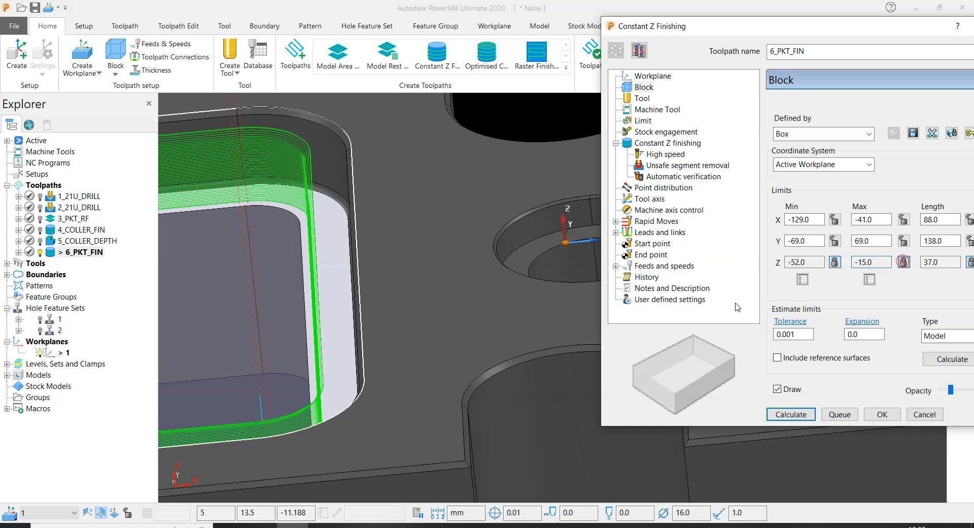
- Clear the face selection and recalculate the block's X and Y limits from the whole model, keeping the locked Z limits
{"action": "scroll", "coordinate": [406, 188], "scroll_direction": "down", "scroll_amount": 5}
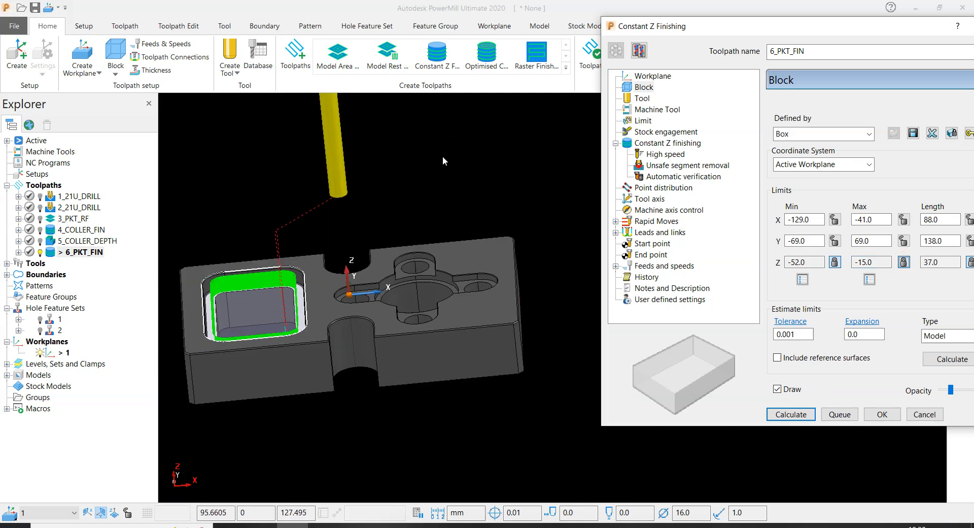
{"action": "scroll", "coordinate": [294, 304], "scroll_direction": "up", "scroll_amount": 5}
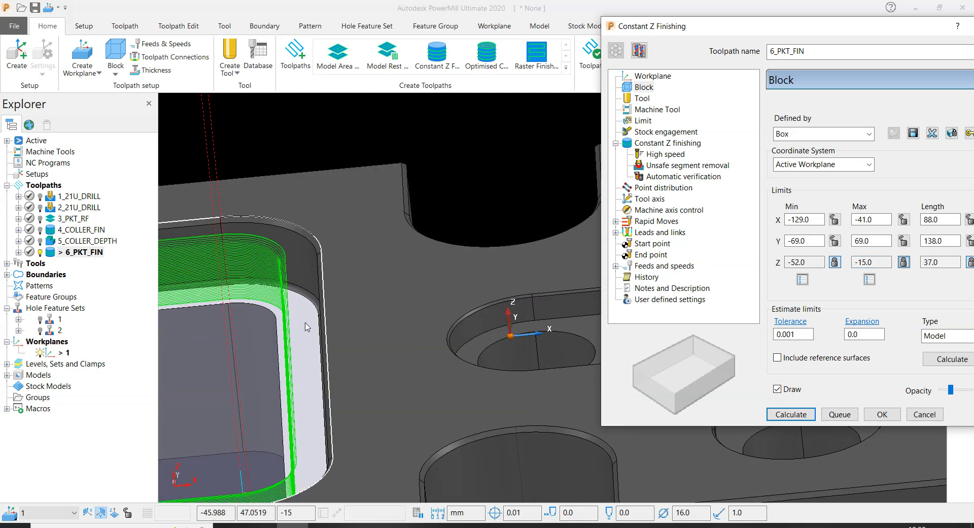
{"action": "scroll", "coordinate": [376, 321], "scroll_direction": "down", "scroll_amount": 5}
{"action": "left_click", "coordinate": [489, 161]}
{"action": "left_click", "coordinate": [949, 359]}
- Check the block's height against the pocket collar and calculate the 6_PKT_FIN constant Z toolpath
{"action": "scroll", "coordinate": [306, 295], "scroll_direction": "down", "scroll_amount": 4}
{"action": "middle_click_drag", "start_coordinate": [306, 297], "coordinate": [332, 314]}
{"action": "scroll", "coordinate": [325, 317], "scroll_direction": "up", "scroll_amount": 6}
{"action": "scroll", "coordinate": [370, 296], "scroll_direction": "down", "scroll_amount": 3}
{"action": "scroll", "coordinate": [398, 295], "scroll_direction": "up", "scroll_amount": 5}
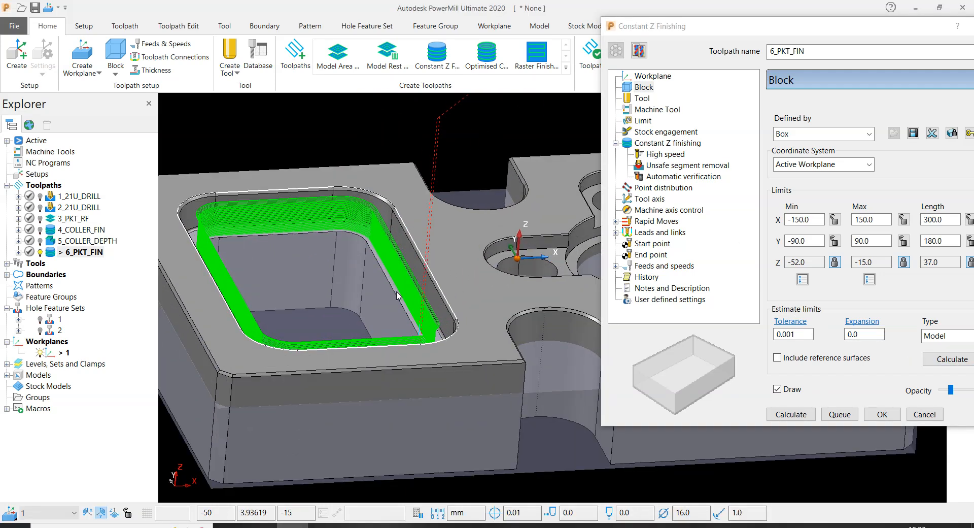
{"action": "scroll", "coordinate": [398, 296], "scroll_direction": "down", "scroll_amount": 3}
{"action": "mouse_move", "coordinate": [398, 296]}
{"action": "middle_mouse_down"}
{"action": "mouse_move", "coordinate": [386, 201]}
{"action": "mouse_move", "coordinate": [376, 307]}
{"action": "mouse_move", "coordinate": [383, 392]}
{"action": "mouse_move", "coordinate": [358, 340]}
{"action": "middle_mouse_up"}
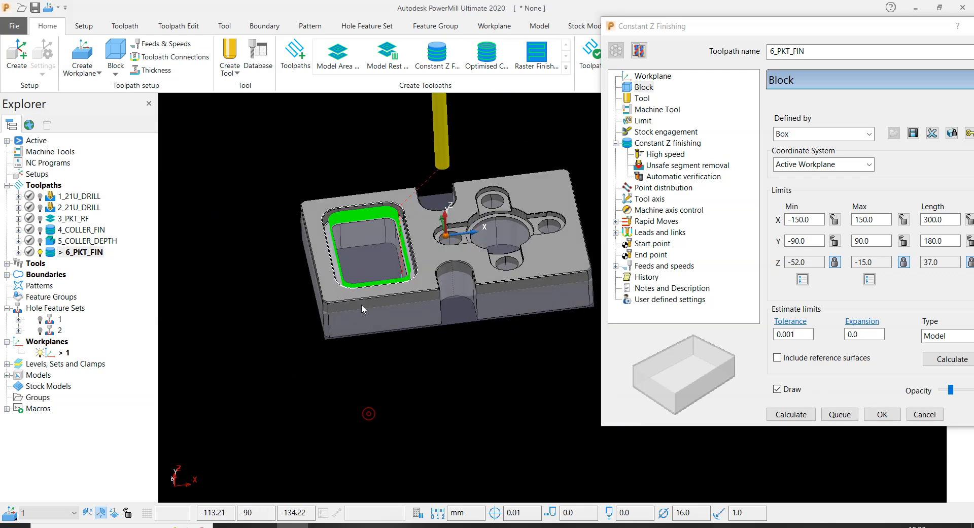
{"action": "scroll", "coordinate": [462, 235], "scroll_direction": "up", "scroll_amount": 5}
{"action": "scroll", "coordinate": [296, 302], "scroll_direction": "down", "scroll_amount": 5}
{"action": "middle_click_drag", "start_coordinate": [552, 298], "coordinate": [553, 281]}
{"action": "left_click", "coordinate": [790, 415]}
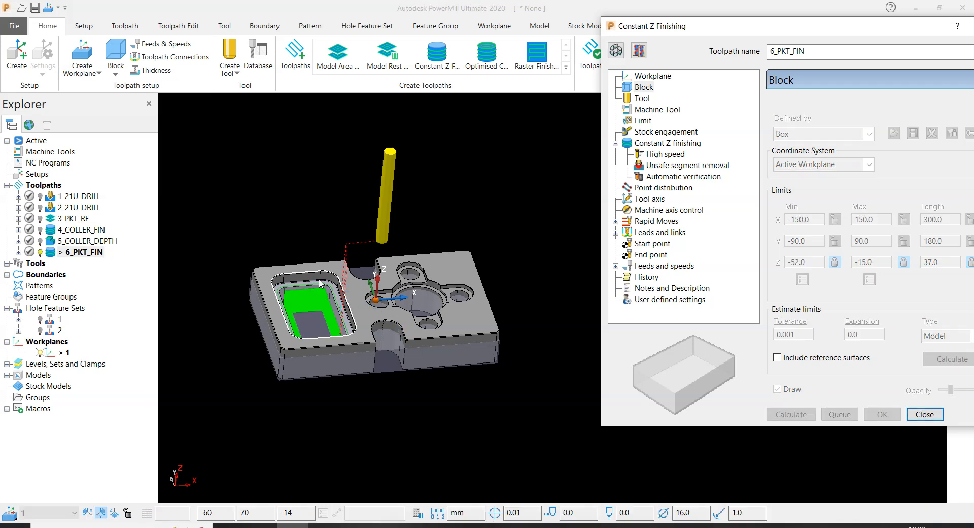
- Examine the calculated 6_PKT_FIN passes along the lower pocket walls and on the collar floor
{"action": "scroll", "coordinate": [350, 284], "scroll_direction": "up", "scroll_amount": 10}
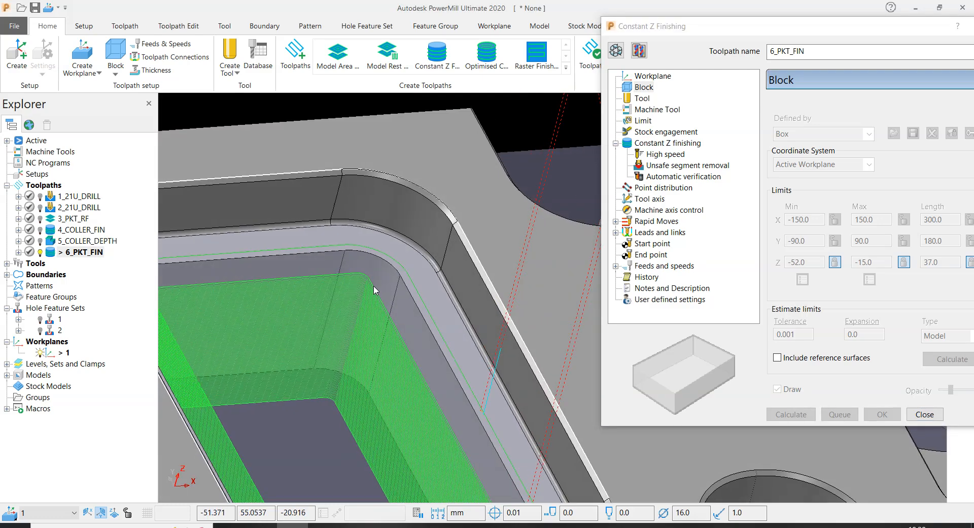
{"action": "scroll", "coordinate": [381, 276], "scroll_direction": "down", "scroll_amount": 8}
{"action": "scroll", "coordinate": [376, 312], "scroll_direction": "up", "scroll_amount": 10}
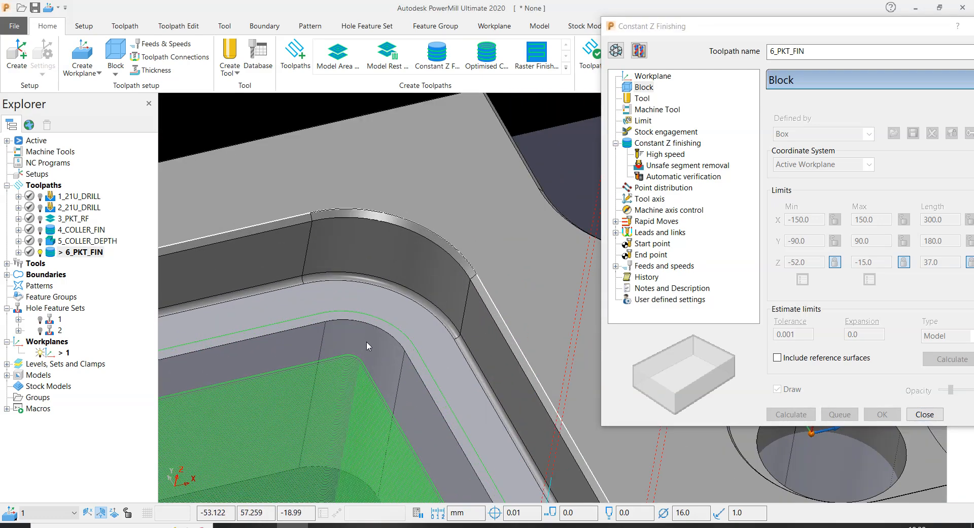
{"action": "scroll", "coordinate": [363, 345], "scroll_direction": "down", "scroll_amount": 8}
{"action": "scroll", "coordinate": [492, 220], "scroll_direction": "up", "scroll_amount": 5}
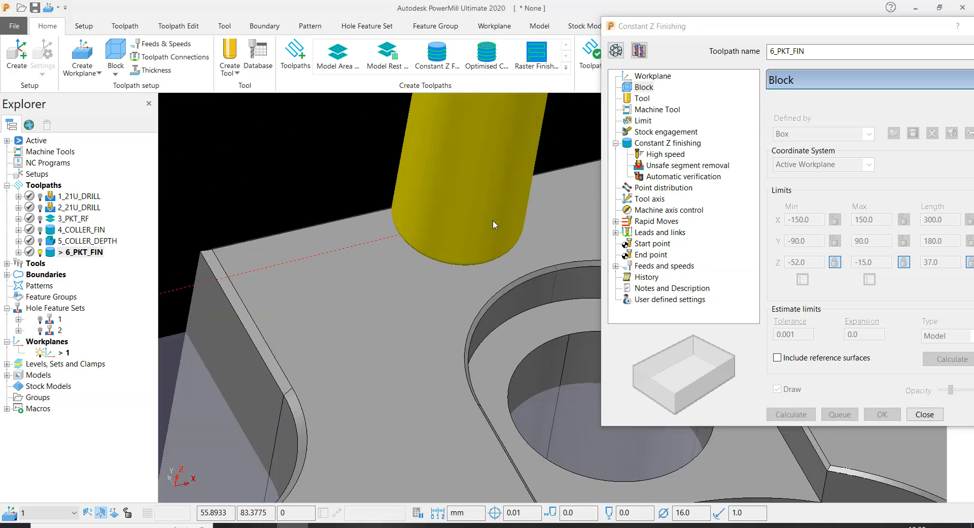
{"action": "scroll", "coordinate": [417, 156], "scroll_direction": "down", "scroll_amount": 8}
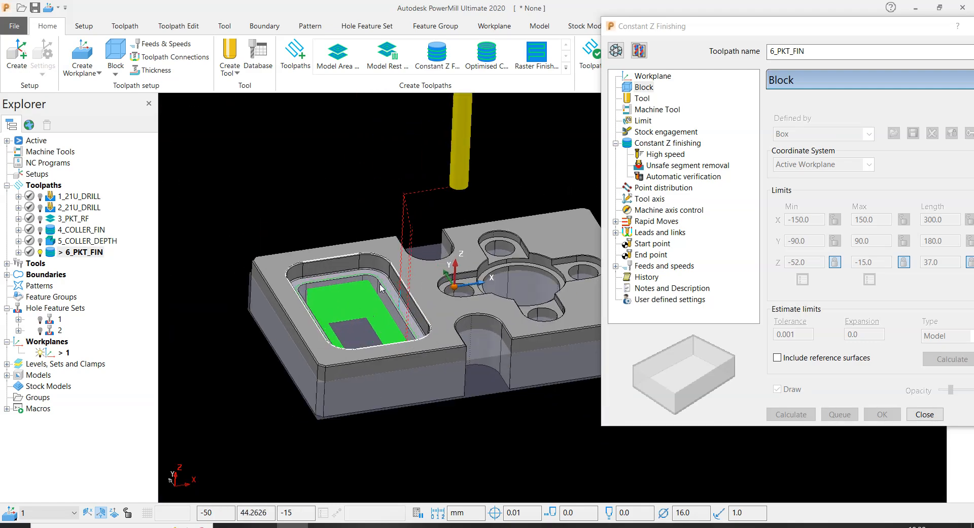
{"action": "scroll", "coordinate": [329, 276], "scroll_direction": "up", "scroll_amount": 10}
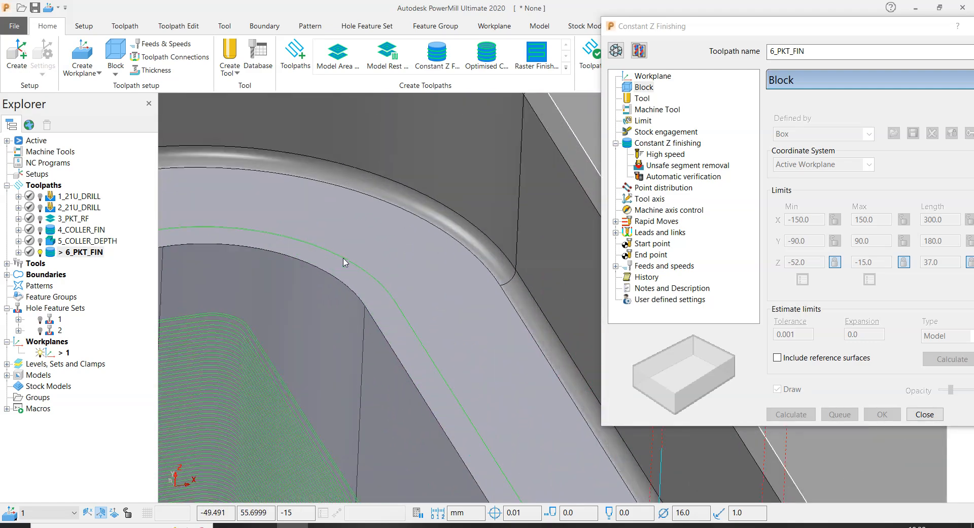
{"action": "scroll", "coordinate": [344, 264], "scroll_direction": "down", "scroll_amount": 10}
{"action": "scroll", "coordinate": [356, 303], "scroll_direction": "up", "scroll_amount": 5}
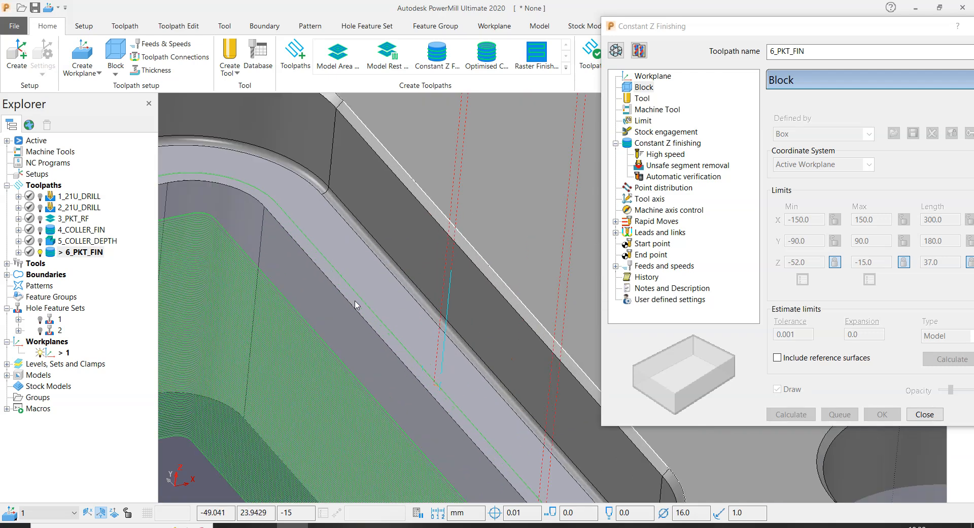
{"action": "scroll", "coordinate": [355, 302], "scroll_direction": "down", "scroll_amount": 8}
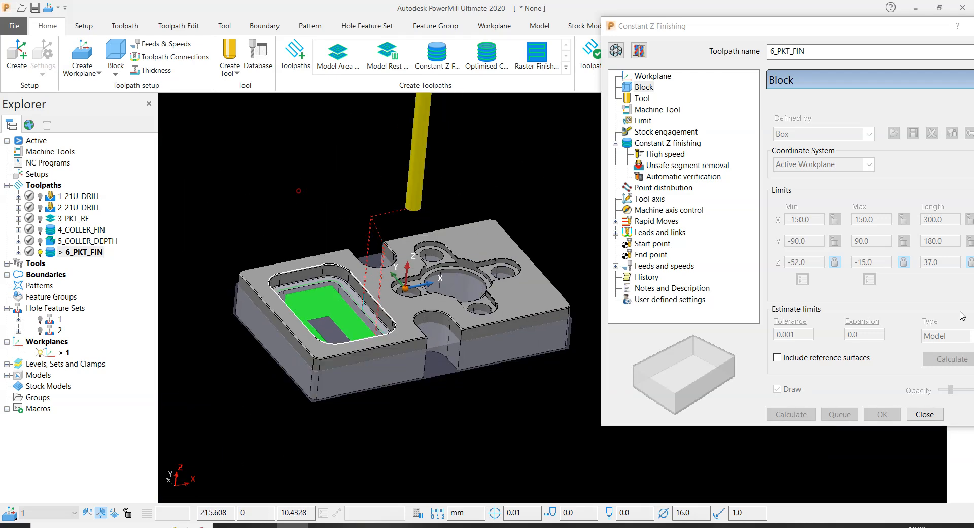
- Hide the block and the shaded model so that only the 6_PKT_FIN passes and the boundary are displayed
{"action": "left_click_drag", "start_coordinate": [835, 28], "coordinate": [774, 97]}
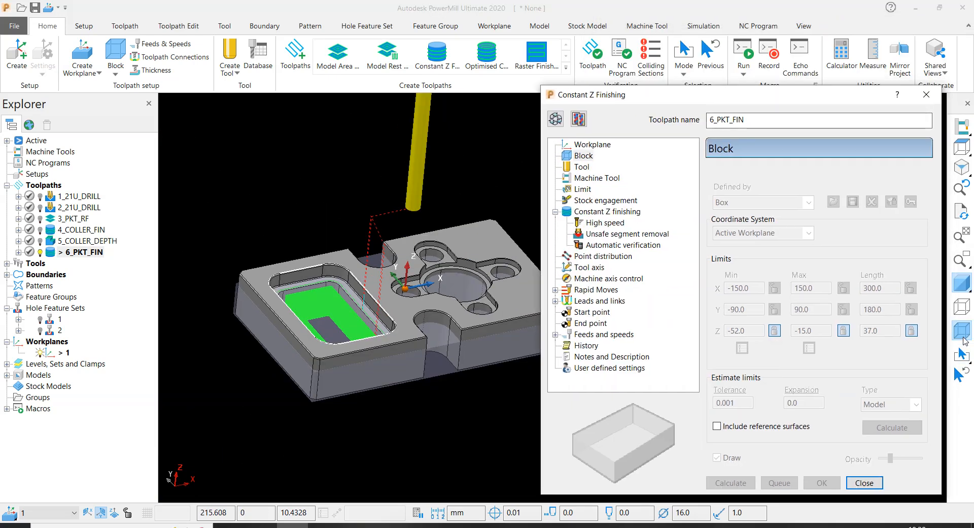
{"action": "left_click", "coordinate": [960, 330]}
{"action": "left_click", "coordinate": [961, 279]}
{"action": "scroll", "coordinate": [292, 292], "scroll_direction": "up", "scroll_amount": 6}
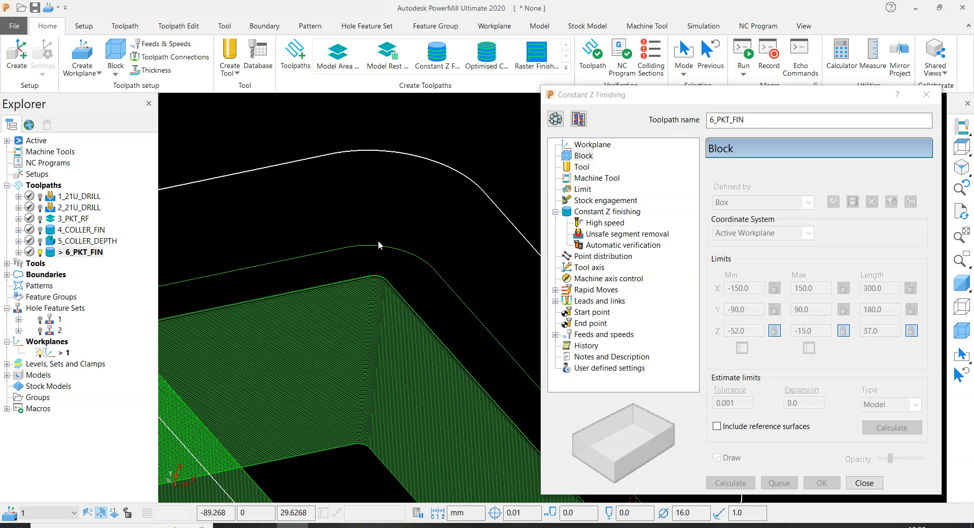
- Select the separate pass on the collar floor and try to delete it from the 6_PKT_FIN toolpath
{"action": "right_click", "coordinate": [353, 255]}
{"action": "mouse_move", "coordinate": [392, 468]}
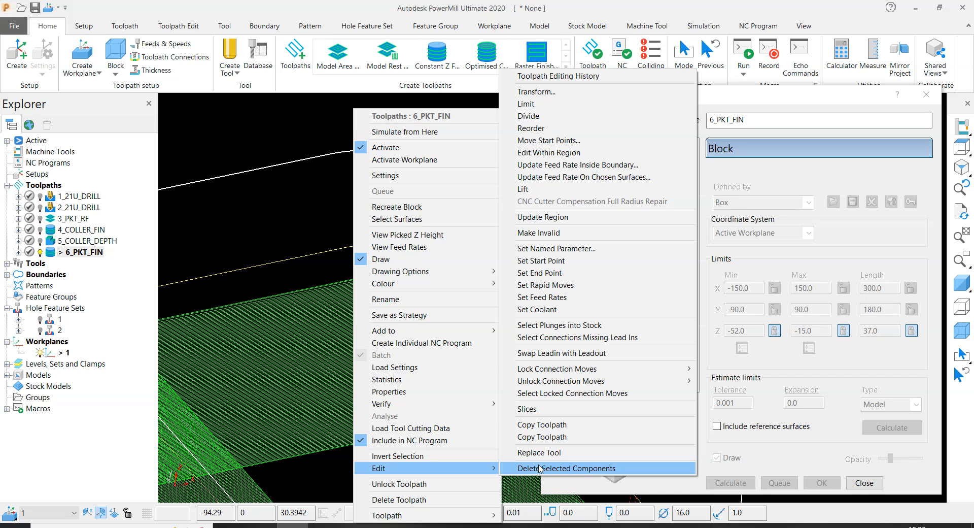
{"action": "left_click", "coordinate": [522, 466]}
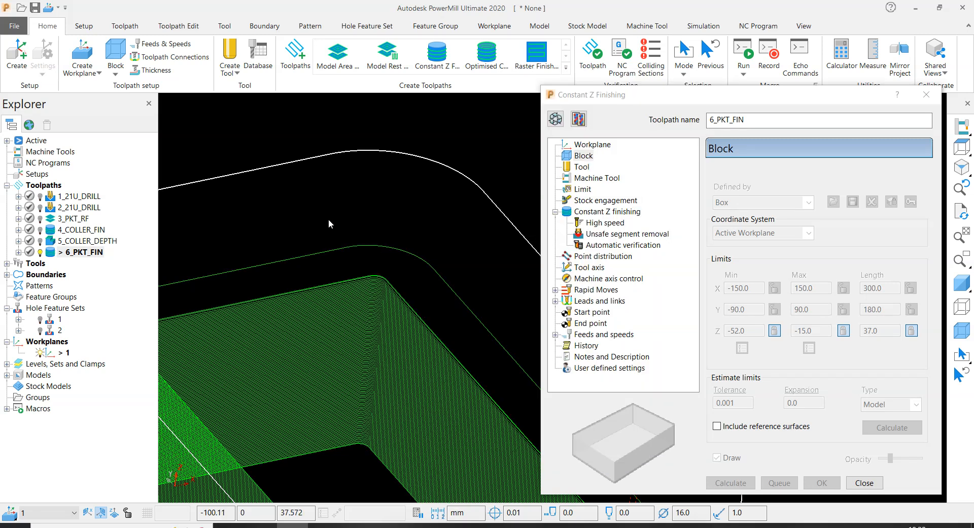
{"action": "left_click", "coordinate": [133, 26]}
{"action": "left_click", "coordinate": [178, 25]}
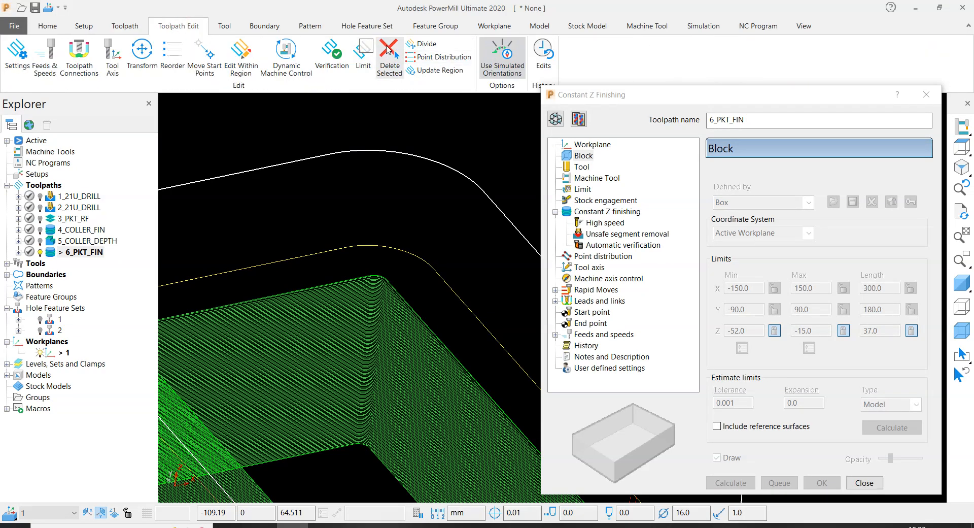
- Turn the plate model's shaded display back on around the pocket passes
{"action": "scroll", "coordinate": [385, 188], "scroll_direction": "down", "scroll_amount": 5}
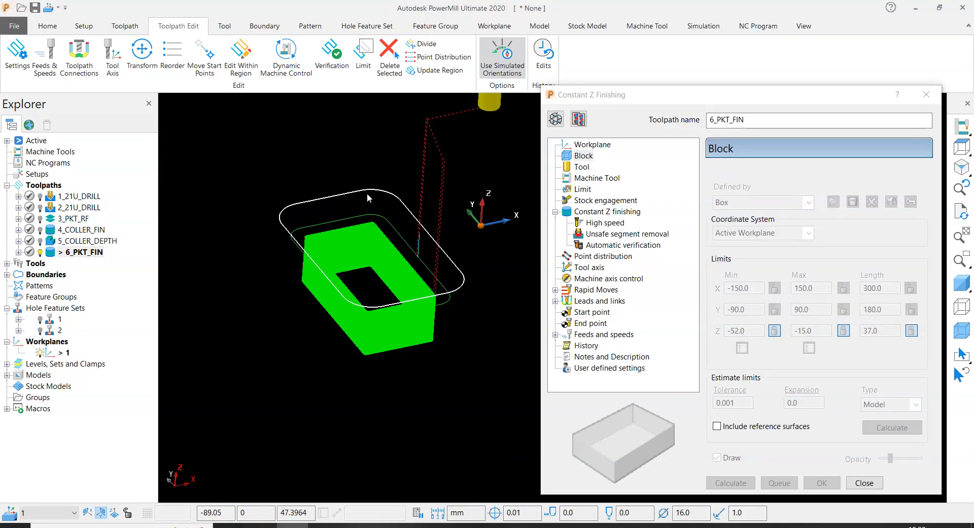
{"action": "scroll", "coordinate": [382, 198], "scroll_direction": "up", "scroll_amount": 4}
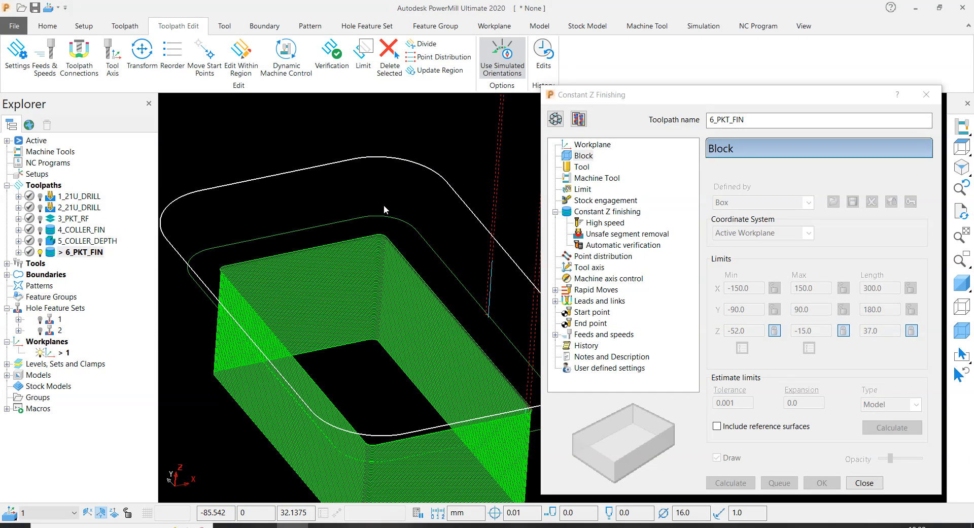
{"action": "left_click", "coordinate": [962, 282]}
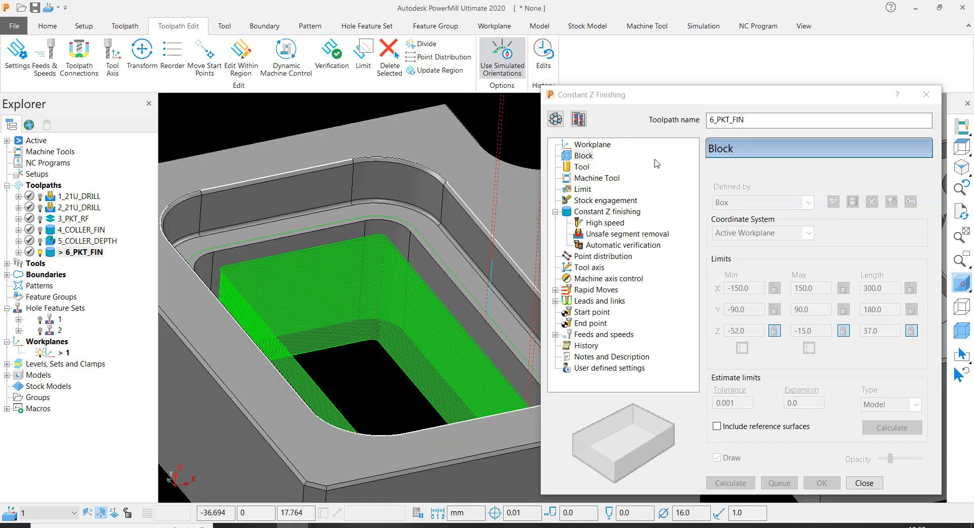
- Set the block's maximum Z limit to -15.01 in the 6_PKT_FIN toolpath and recalculate it
{"action": "left_click", "coordinate": [556, 120]}
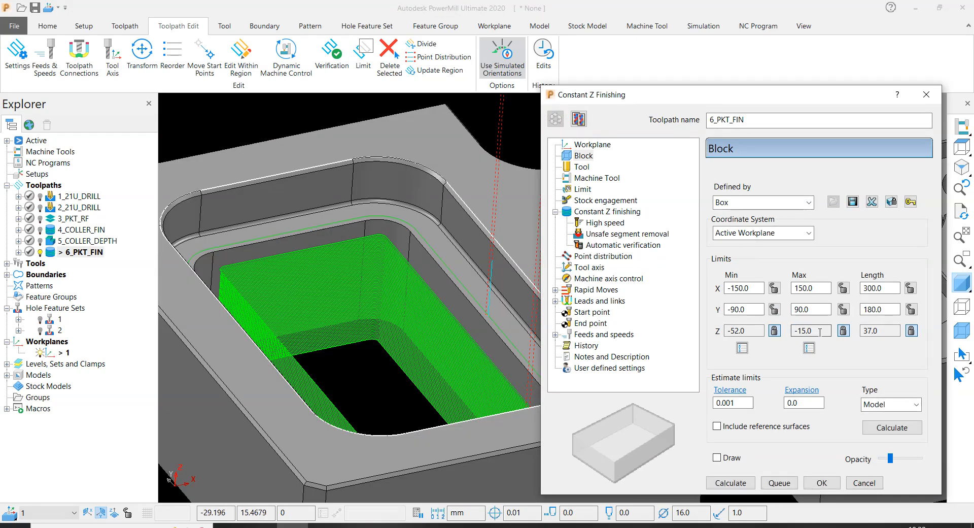
{"action": "left_click", "coordinate": [843, 330]}
{"action": "left_click", "coordinate": [822, 331]}
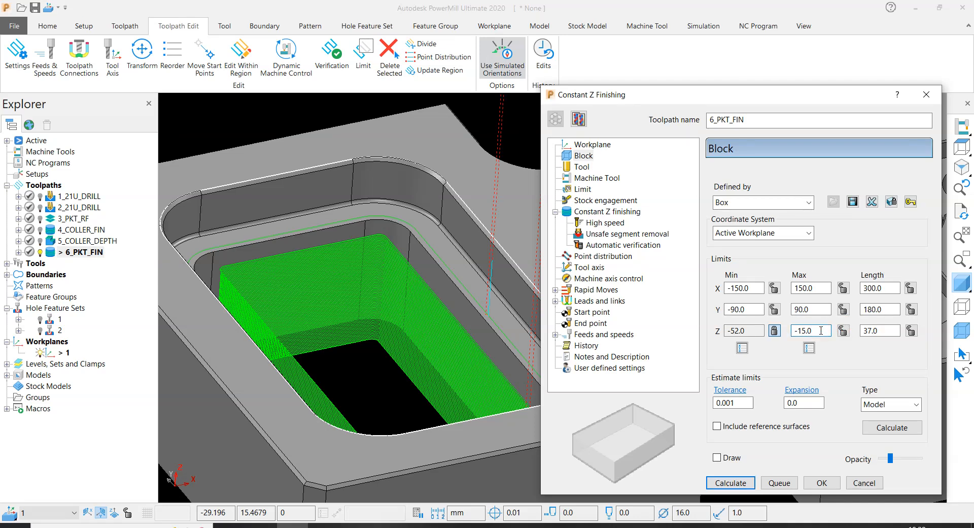
{"action": "left_click", "coordinate": [844, 331]}
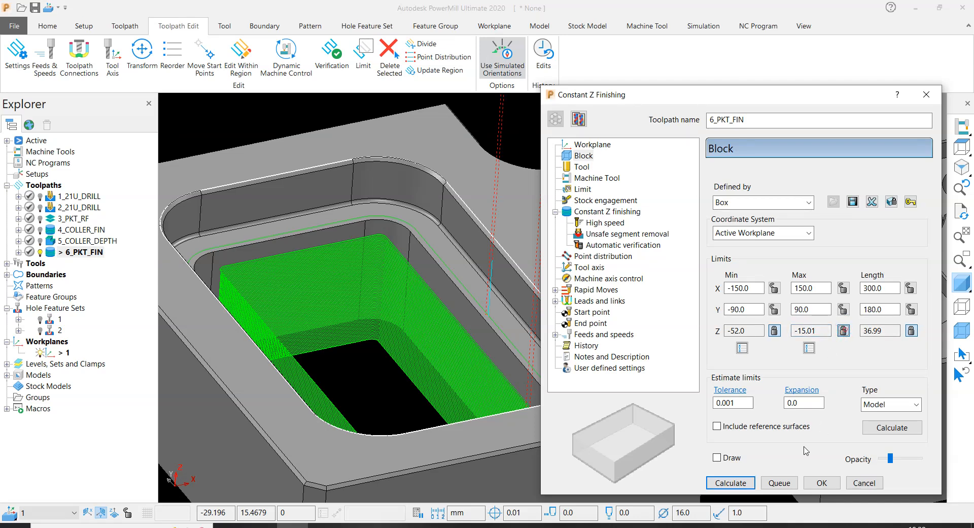
{"action": "left_click", "coordinate": [731, 482]}
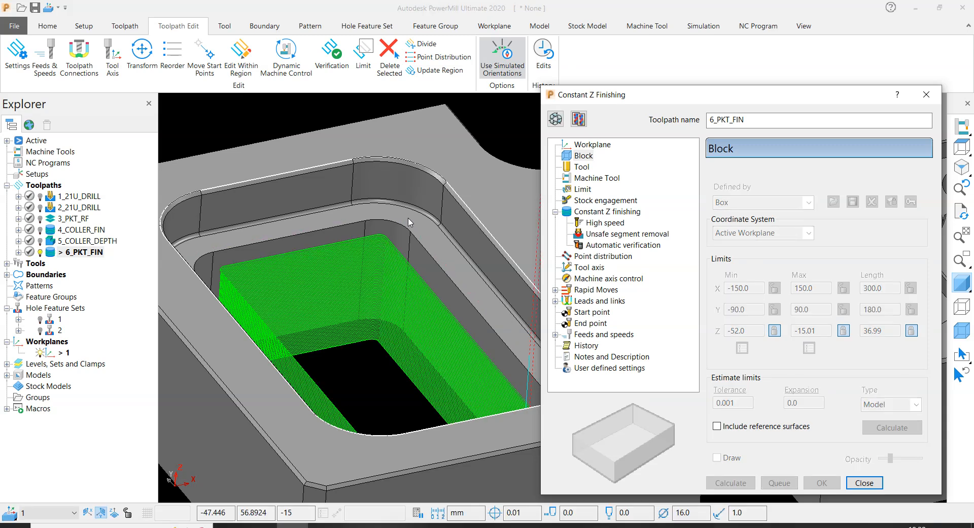
{"action": "left_click", "coordinate": [864, 483]}
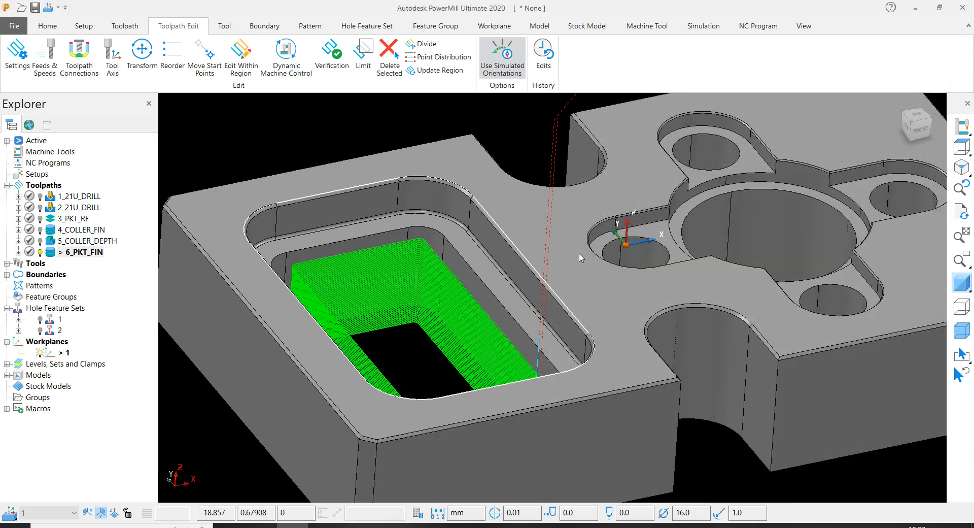
- Reopen the 6_PKT_FIN settings for editing, examine the spiral passes along the lower pocket walls and their corner entry, and leave without changes
{"action": "right_click", "coordinate": [66, 252]}
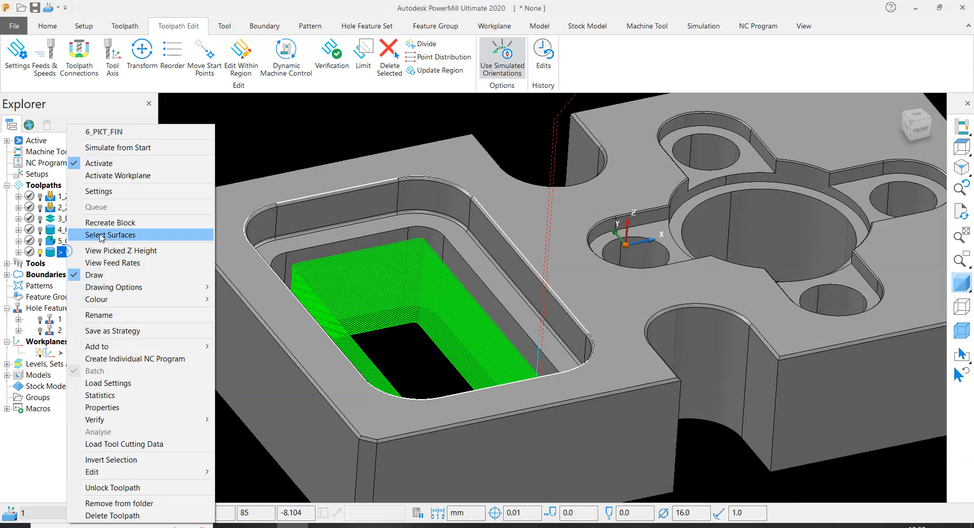
{"action": "left_click", "coordinate": [99, 191]}
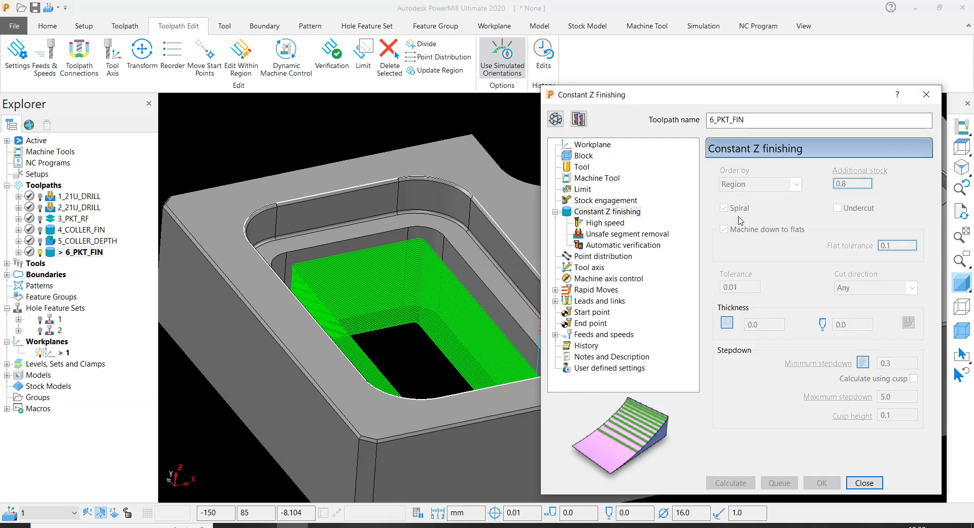
{"action": "left_click", "coordinate": [555, 118]}
{"action": "scroll", "coordinate": [387, 275], "scroll_direction": "down", "scroll_amount": 5}
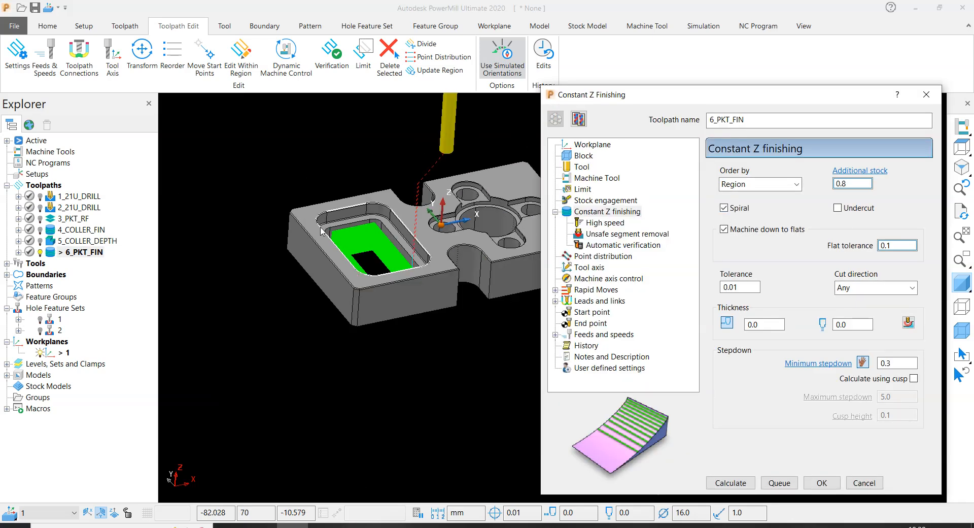
{"action": "scroll", "coordinate": [387, 276], "scroll_direction": "up", "scroll_amount": 5}
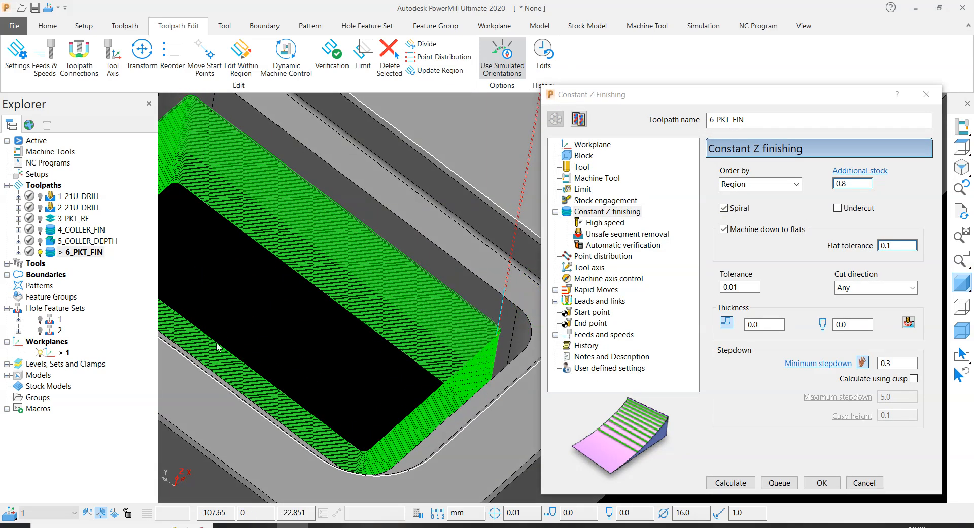
{"action": "scroll", "coordinate": [468, 379], "scroll_direction": "down", "scroll_amount": 2}
{"action": "scroll", "coordinate": [467, 379], "scroll_direction": "up", "scroll_amount": 3}
{"action": "middle_click_drag", "start_coordinate": [425, 366], "coordinate": [379, 439]}
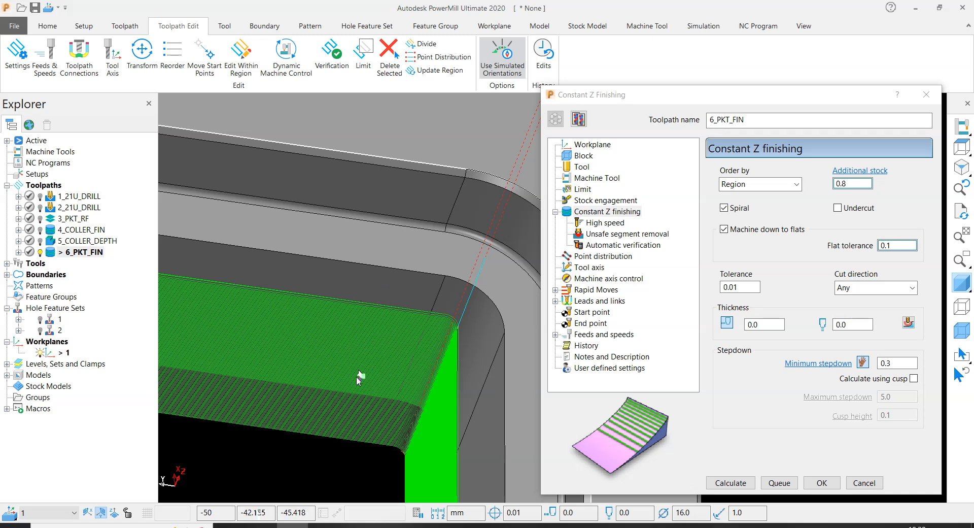
{"action": "scroll", "coordinate": [357, 385], "scroll_direction": "down", "scroll_amount": 5}
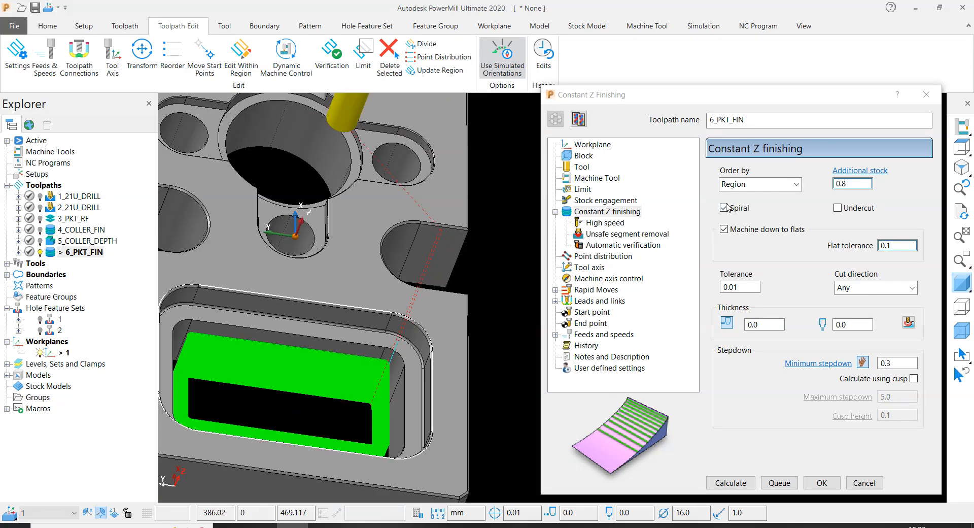
{"action": "scroll", "coordinate": [394, 372], "scroll_direction": "up", "scroll_amount": 5}
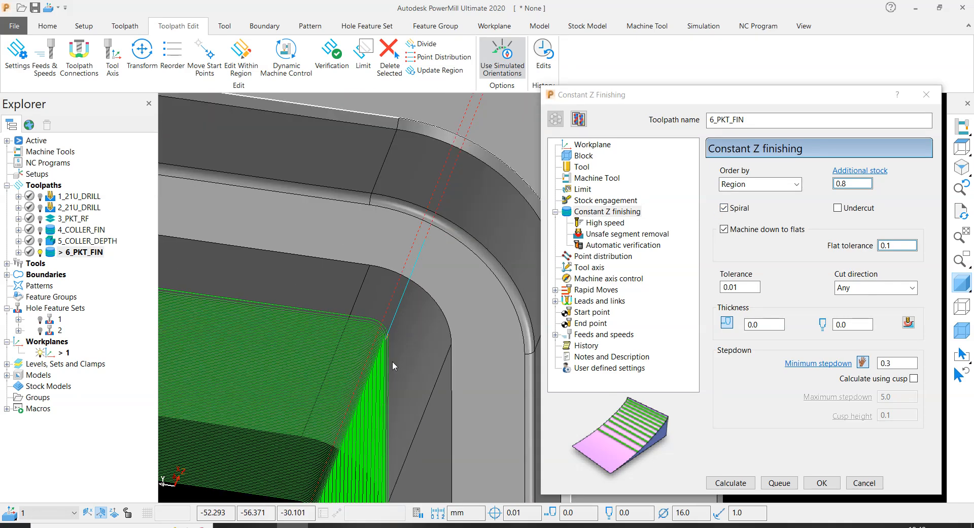
{"action": "scroll", "coordinate": [392, 361], "scroll_direction": "down", "scroll_amount": 5}
{"action": "scroll", "coordinate": [410, 325], "scroll_direction": "up", "scroll_amount": 5}
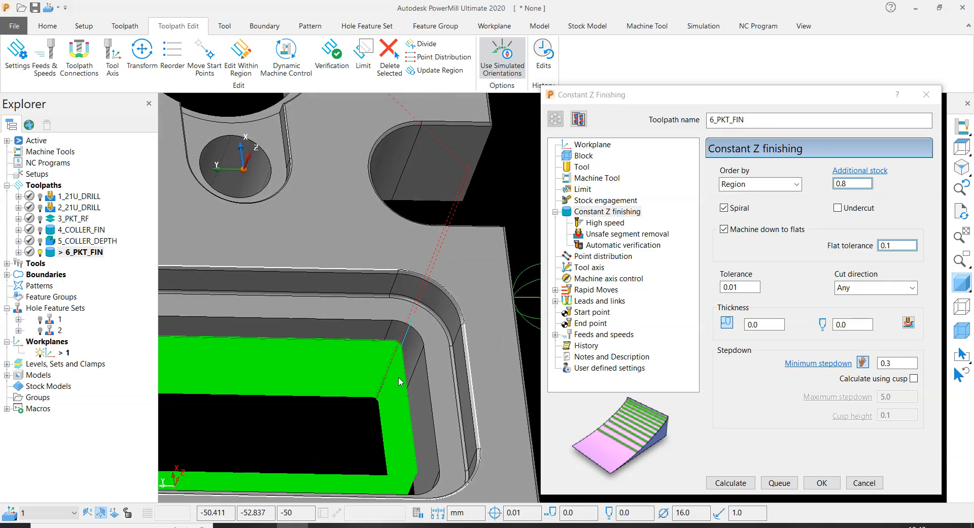
{"action": "scroll", "coordinate": [410, 325], "scroll_direction": "down", "scroll_amount": 5}
{"action": "scroll", "coordinate": [407, 274], "scroll_direction": "up", "scroll_amount": 5}
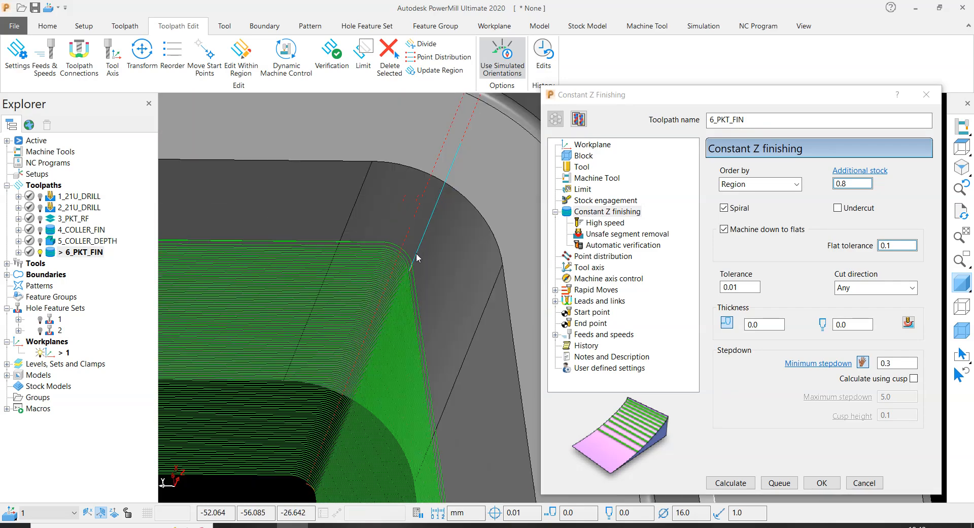
{"action": "scroll", "coordinate": [357, 392], "scroll_direction": "up", "scroll_amount": 3}
{"action": "scroll", "coordinate": [363, 378], "scroll_direction": "down", "scroll_amount": 5}
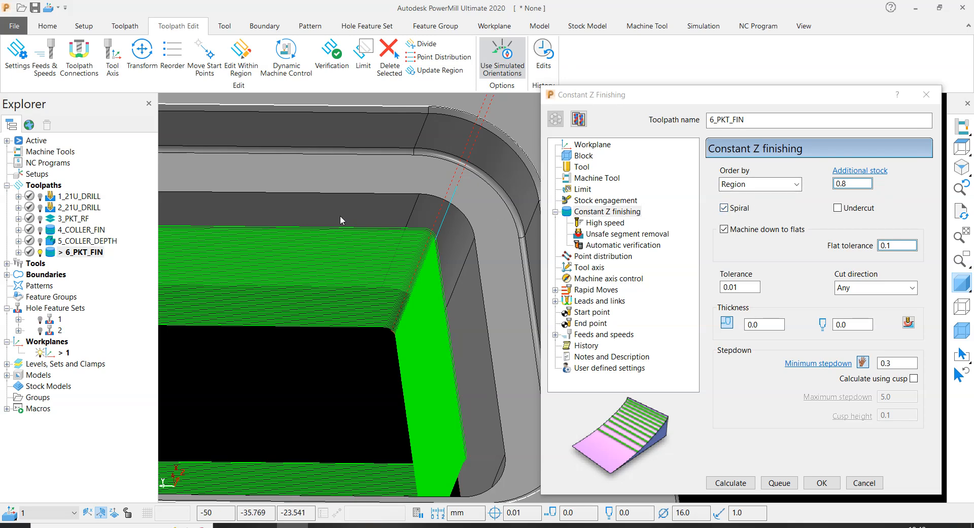
{"action": "scroll", "coordinate": [331, 239], "scroll_direction": "up", "scroll_amount": 3}
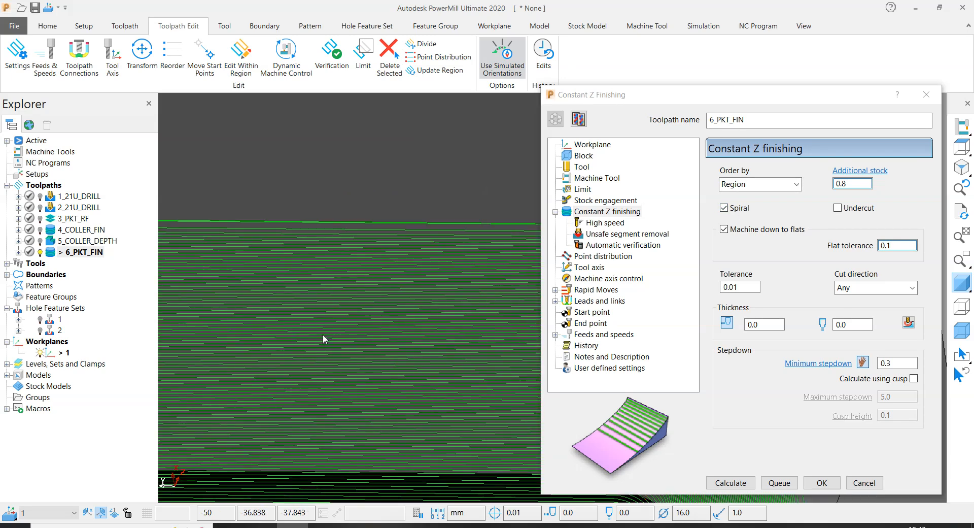
{"action": "scroll", "coordinate": [323, 334], "scroll_direction": "down", "scroll_amount": 10}
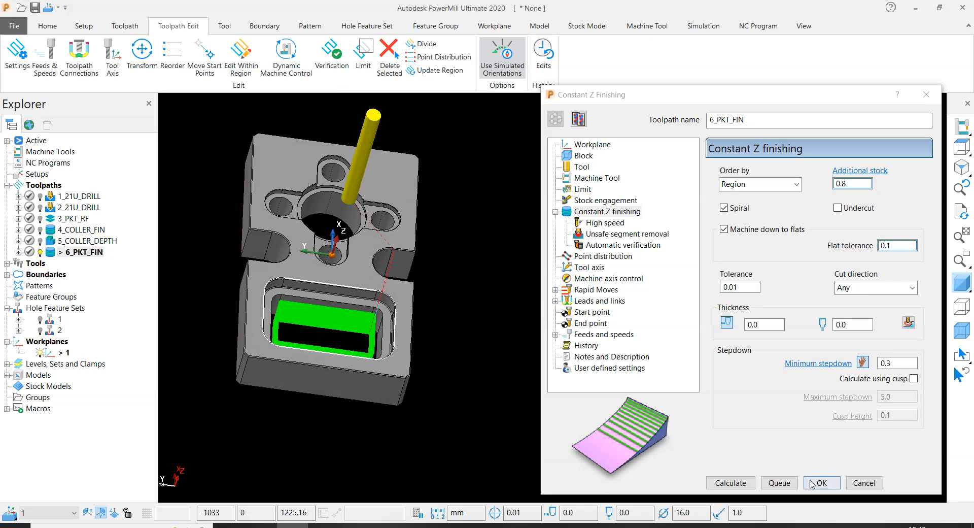
{"action": "left_click", "coordinate": [865, 483]}
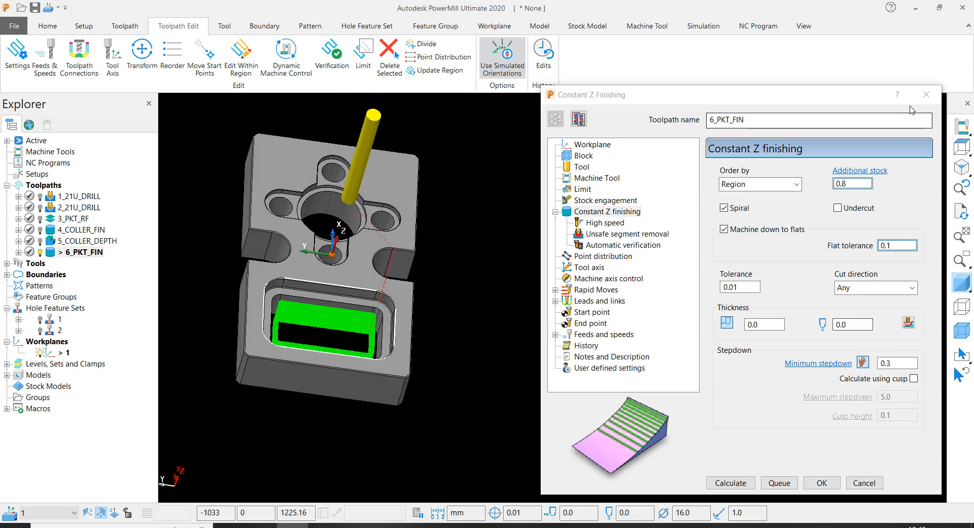
- Examine the round through pocket, its collar and the four surrounding slotted recesses with holes on the plate
{"action": "scroll", "coordinate": [747, 272], "scroll_direction": "up", "scroll_amount": 5}
{"action": "scroll", "coordinate": [747, 272], "scroll_direction": "up", "scroll_amount": 3}
{"action": "scroll", "coordinate": [543, 330], "scroll_direction": "down", "scroll_amount": 5}
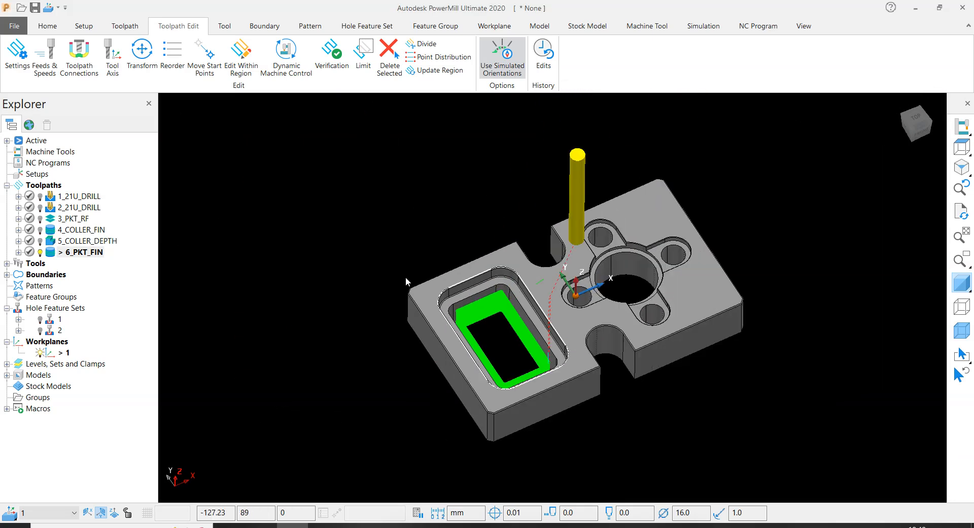
{"action": "scroll", "coordinate": [491, 299], "scroll_direction": "up", "scroll_amount": 8}
{"action": "scroll", "coordinate": [325, 218], "scroll_direction": "down", "scroll_amount": 5}
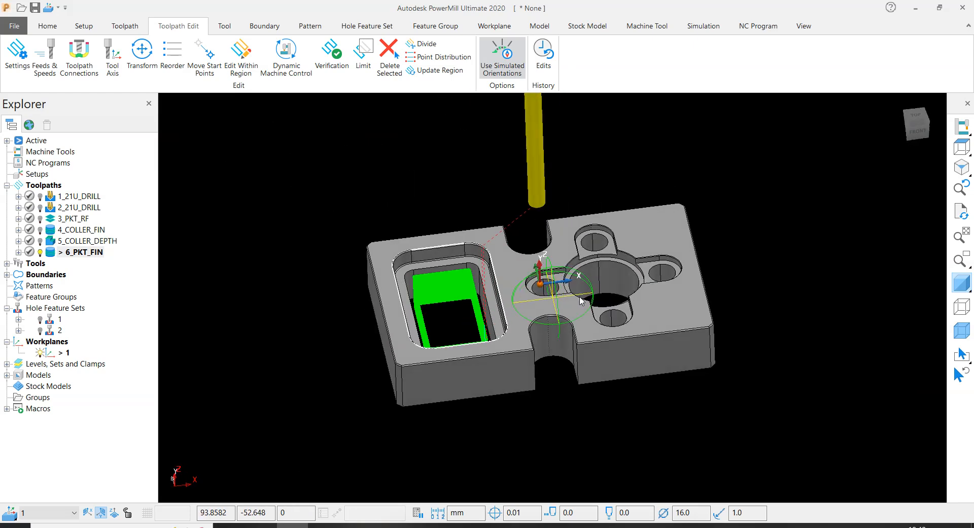
{"action": "scroll", "coordinate": [589, 298], "scroll_direction": "up", "scroll_amount": 5}
{"action": "scroll", "coordinate": [536, 236], "scroll_direction": "up", "scroll_amount": 3}
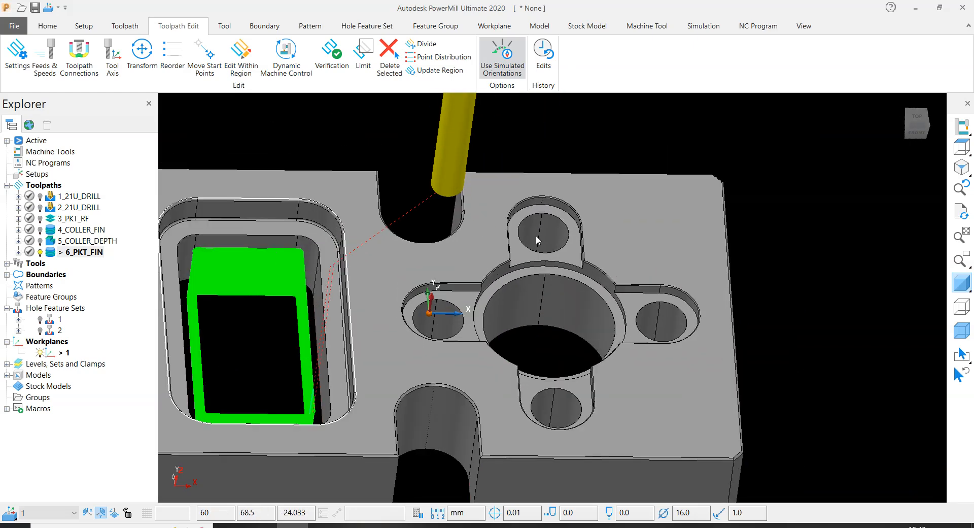
{"action": "scroll", "coordinate": [622, 294], "scroll_direction": "down", "scroll_amount": 5}
{"action": "scroll", "coordinate": [619, 280], "scroll_direction": "up", "scroll_amount": 6}
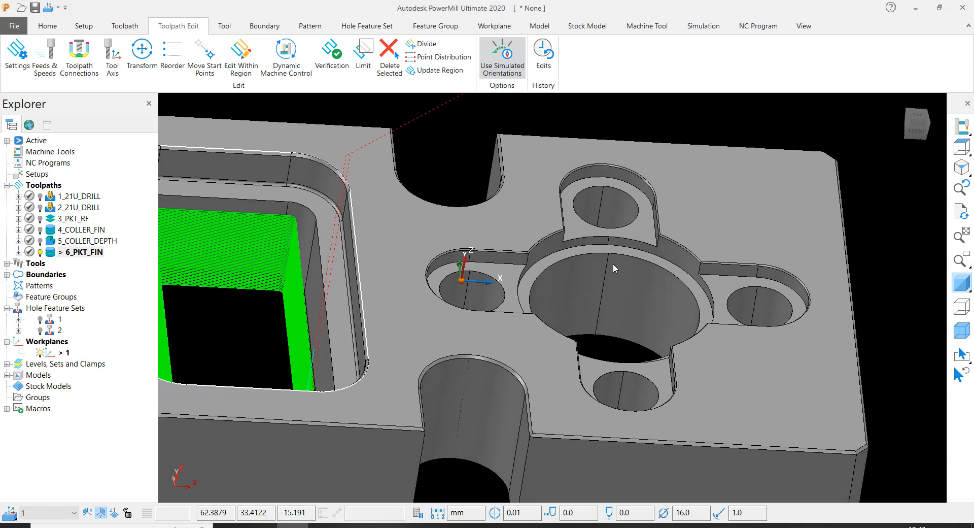
{"action": "middle_click_drag", "start_coordinate": [613, 264], "coordinate": [599, 243]}
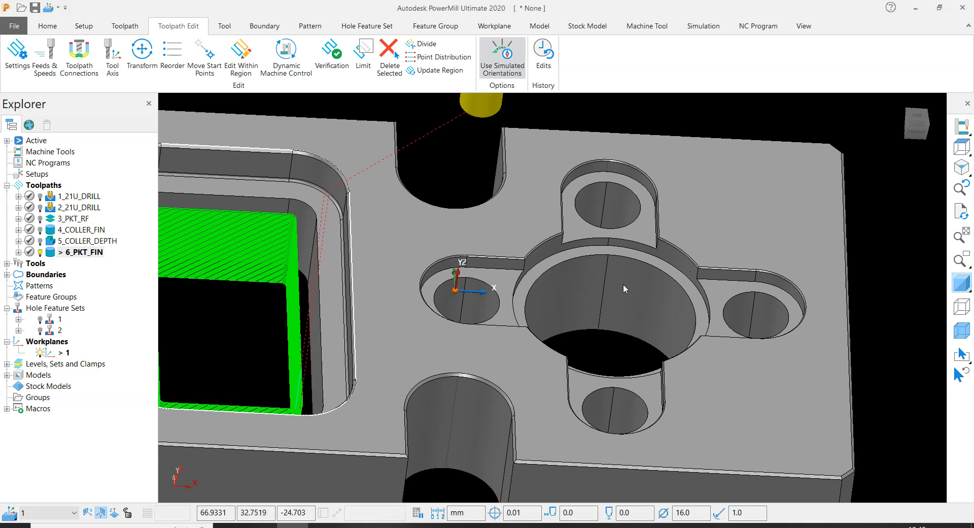
{"action": "scroll", "coordinate": [615, 277], "scroll_direction": "up", "scroll_amount": 2}
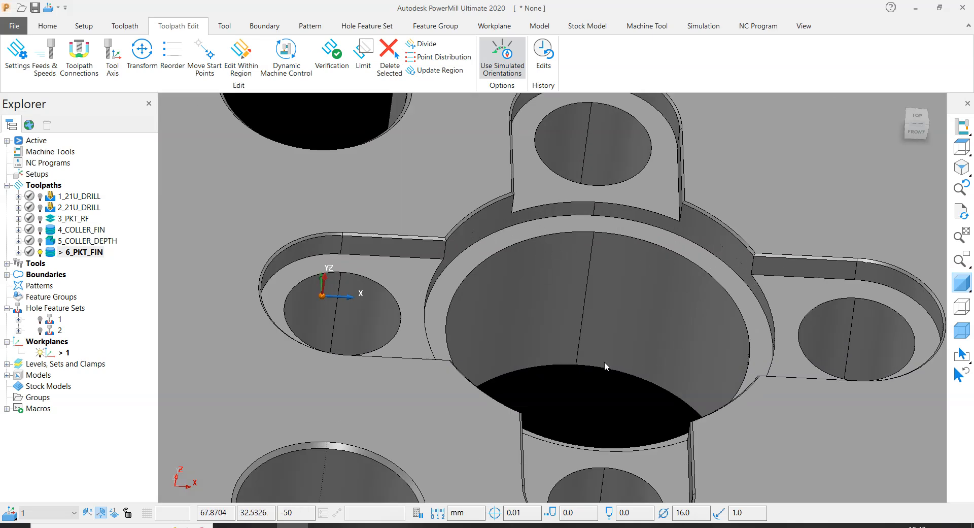
{"action": "scroll", "coordinate": [605, 362], "scroll_direction": "down", "scroll_amount": 4}
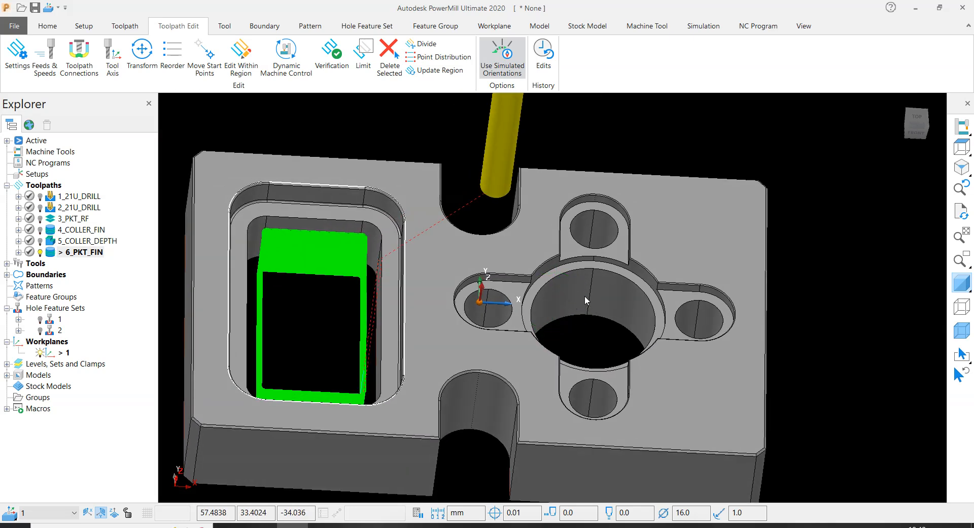
{"action": "scroll", "coordinate": [585, 296], "scroll_direction": "up", "scroll_amount": 2}
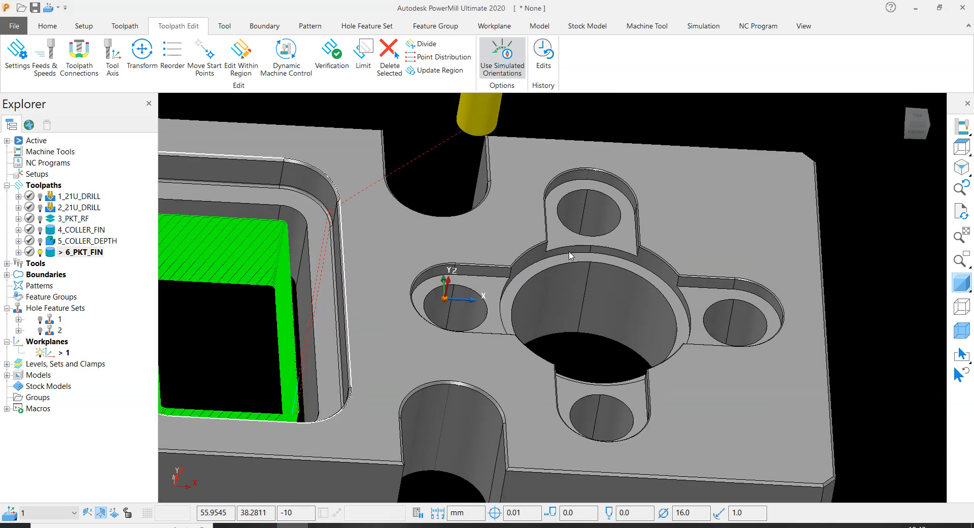
{"action": "scroll", "coordinate": [569, 324], "scroll_direction": "down", "scroll_amount": 3}
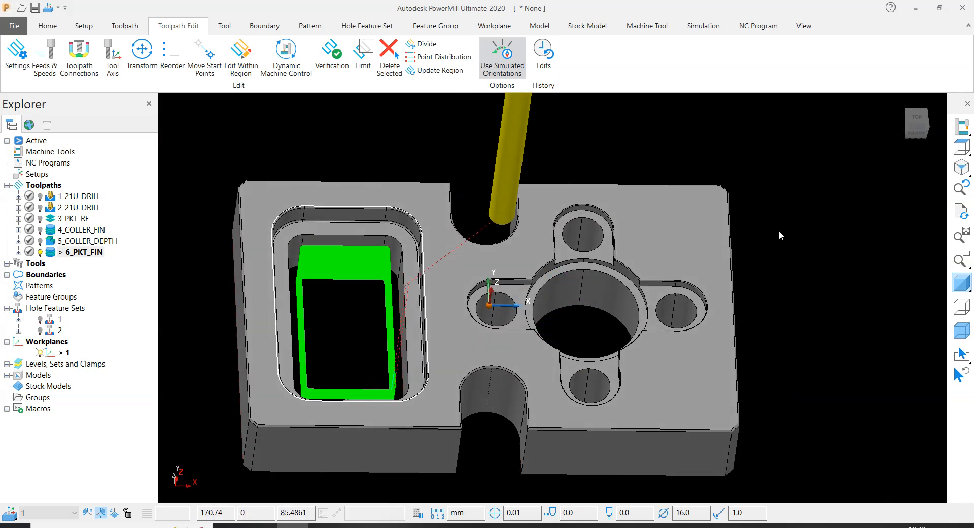
{"action": "scroll", "coordinate": [662, 276], "scroll_direction": "up", "scroll_amount": 3}
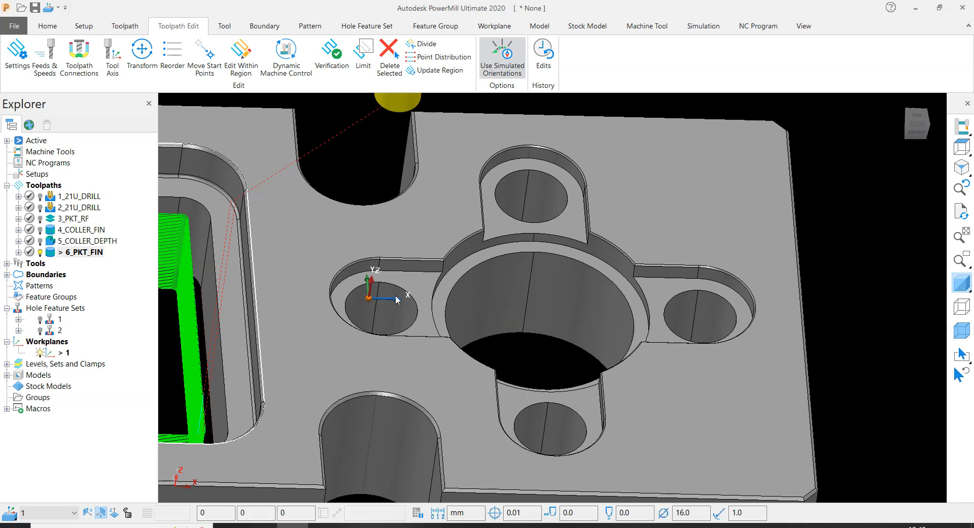
{"action": "scroll", "coordinate": [799, 313], "scroll_direction": "down", "scroll_amount": 3}
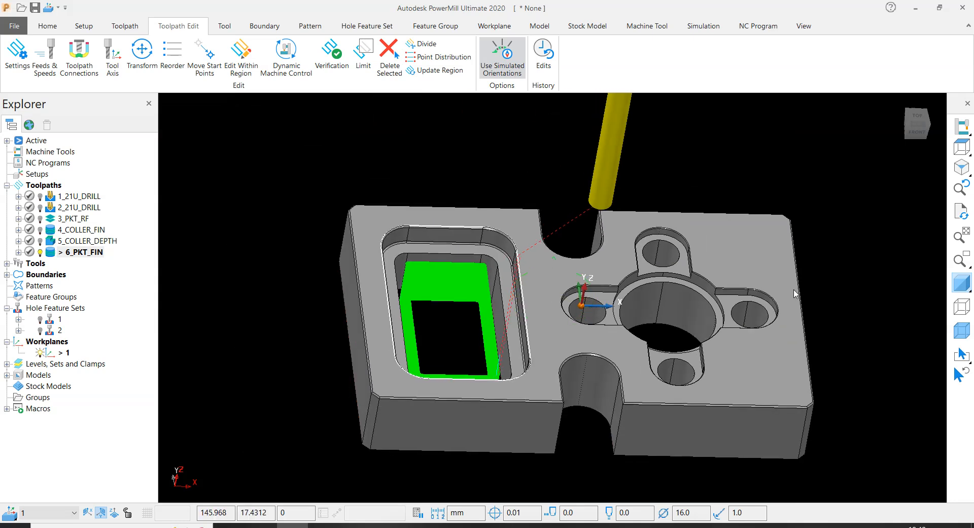
{"action": "scroll", "coordinate": [696, 299], "scroll_direction": "up", "scroll_amount": 4}
{"action": "scroll", "coordinate": [695, 298], "scroll_direction": "down", "scroll_amount": 4}
{"action": "scroll", "coordinate": [686, 299], "scroll_direction": "up", "scroll_amount": 3}
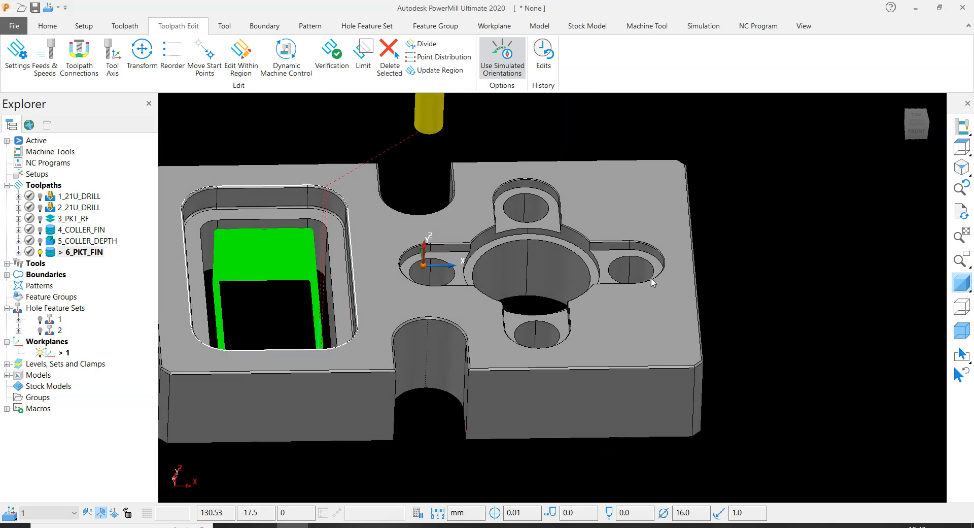
{"action": "scroll", "coordinate": [675, 301], "scroll_direction": "down", "scroll_amount": 3}
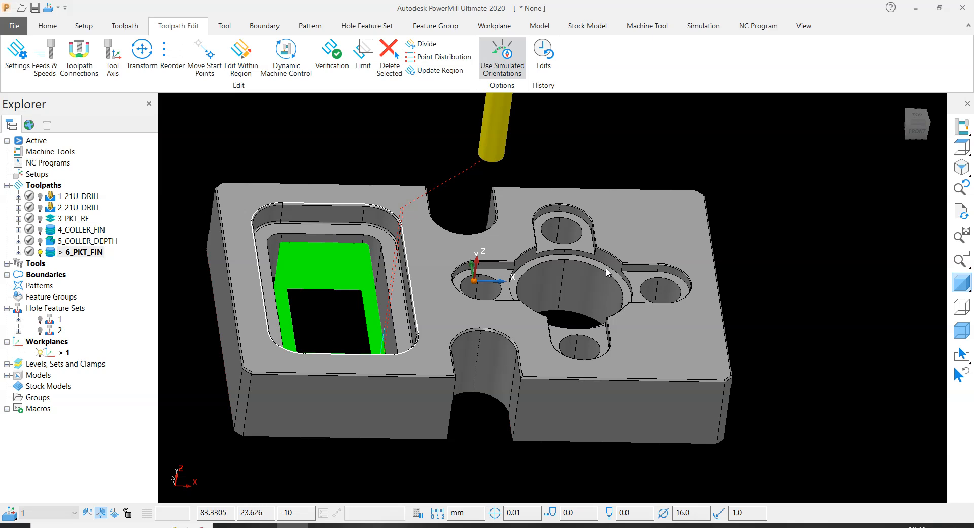
- Inspect the round through pocket's bore and collar ledge on the plate, highlighting the collar face for reference and clearing the selection
{"action": "scroll", "coordinate": [583, 264], "scroll_direction": "up", "scroll_amount": 5}
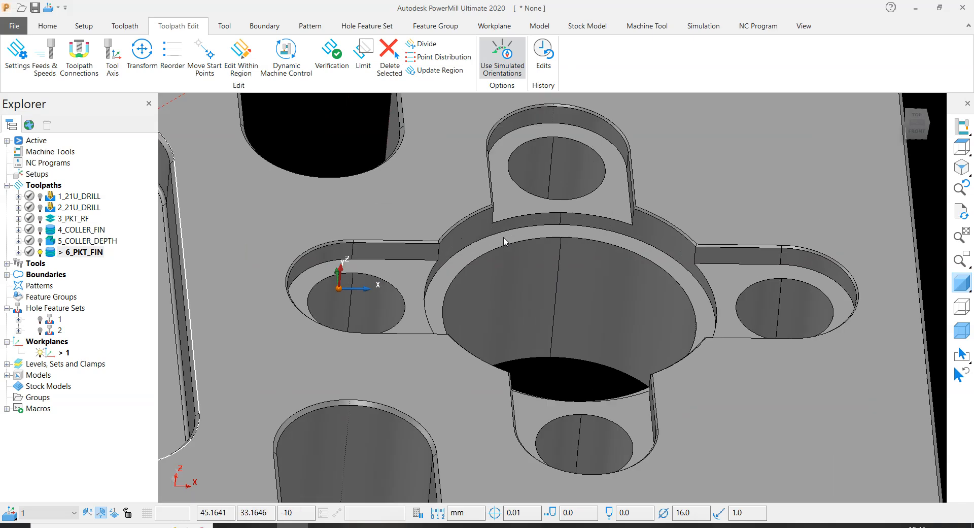
{"action": "scroll", "coordinate": [523, 284], "scroll_direction": "down", "scroll_amount": 5}
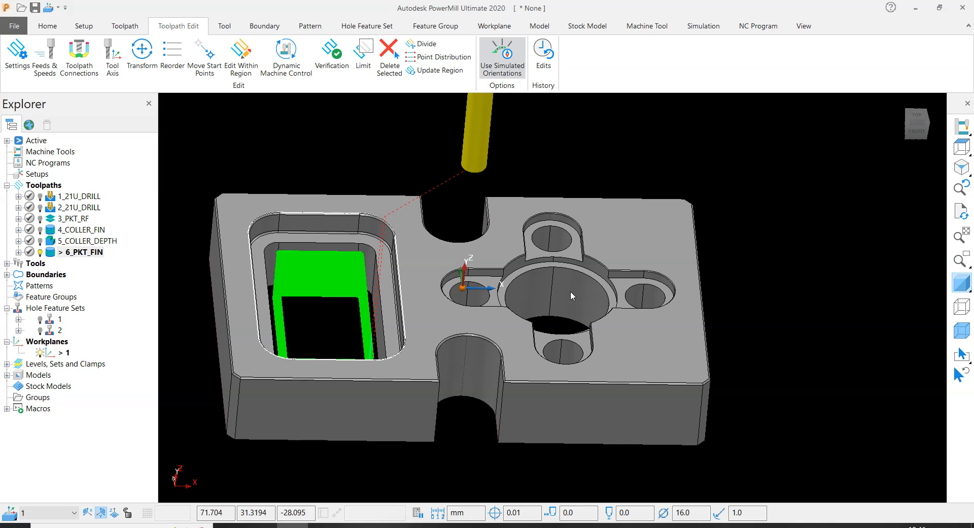
{"action": "scroll", "coordinate": [570, 290], "scroll_direction": "up", "scroll_amount": 2}
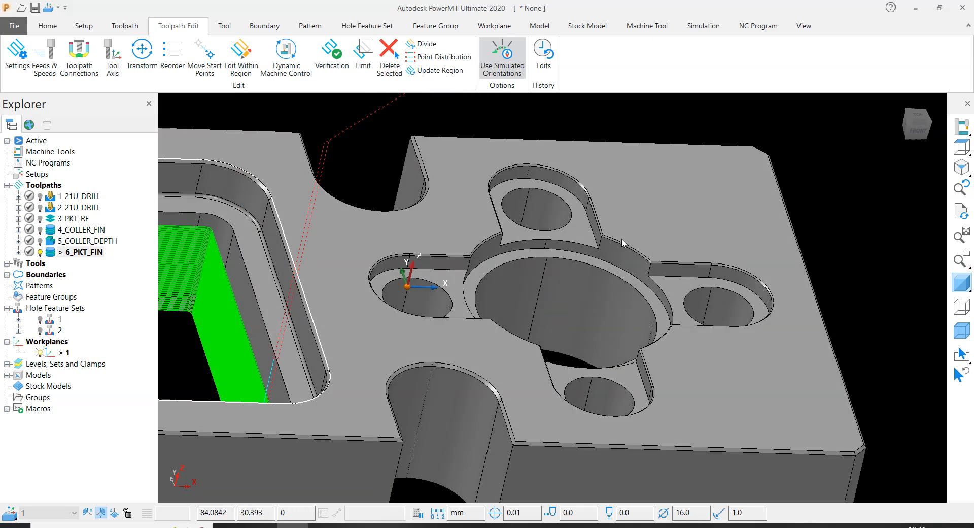
{"action": "middle_click_drag", "start_coordinate": [588, 266], "coordinate": [523, 302]}
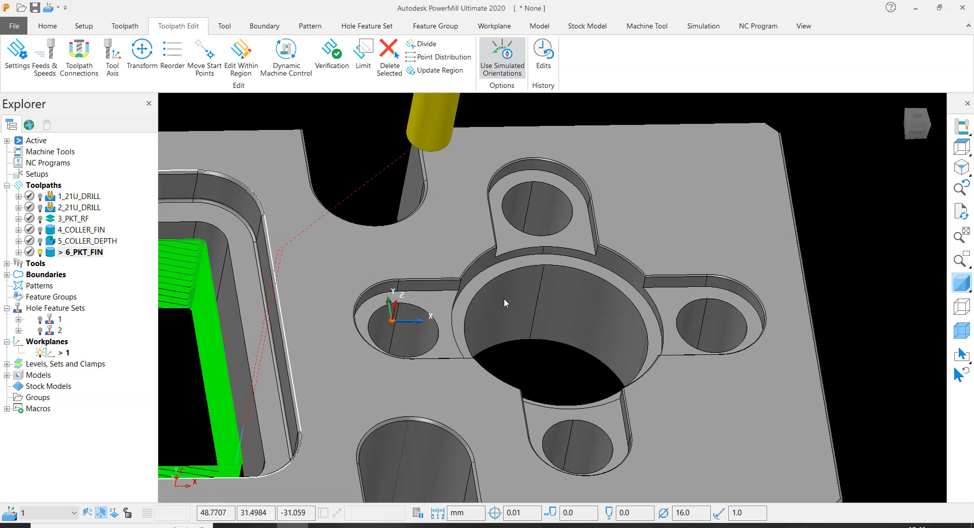
{"action": "middle_click_drag", "start_coordinate": [563, 264], "coordinate": [536, 299]}
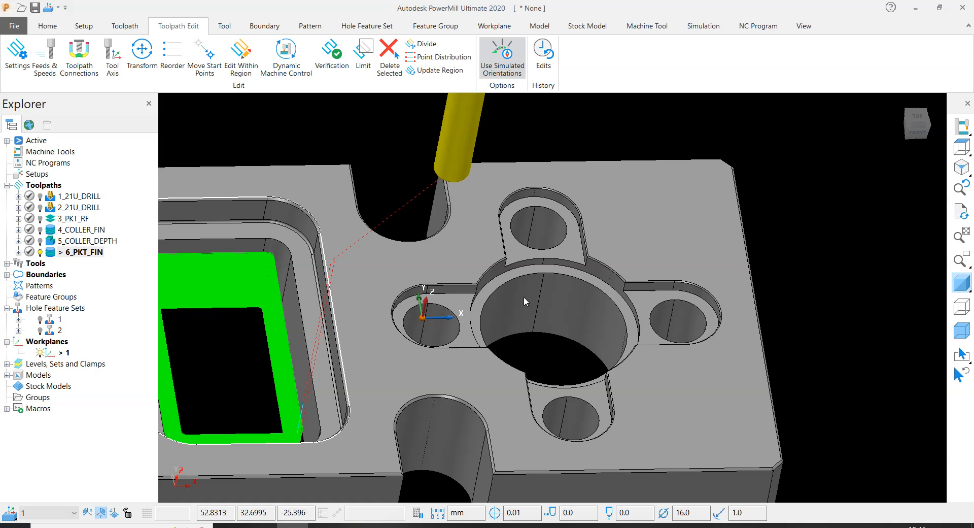
{"action": "scroll", "coordinate": [567, 297], "scroll_direction": "up", "scroll_amount": 3}
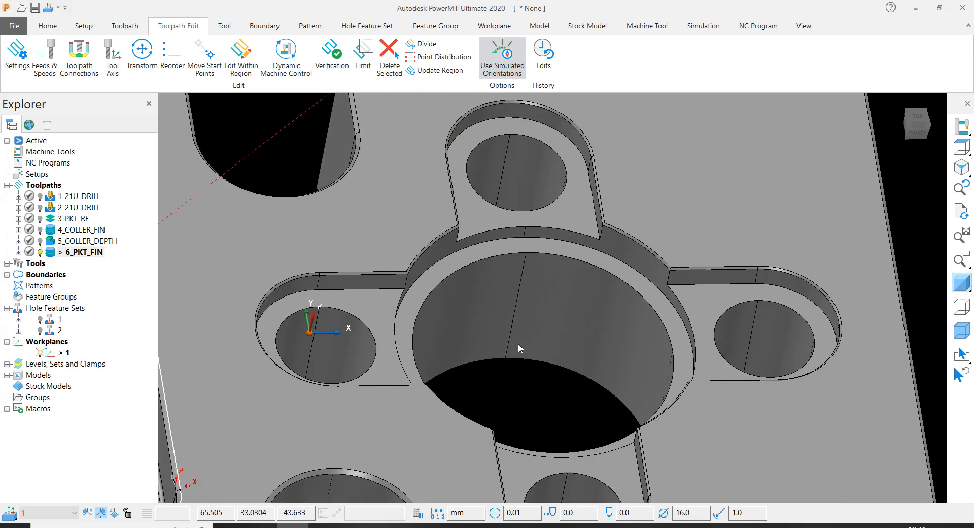
{"action": "scroll", "coordinate": [512, 313], "scroll_direction": "down", "scroll_amount": 5}
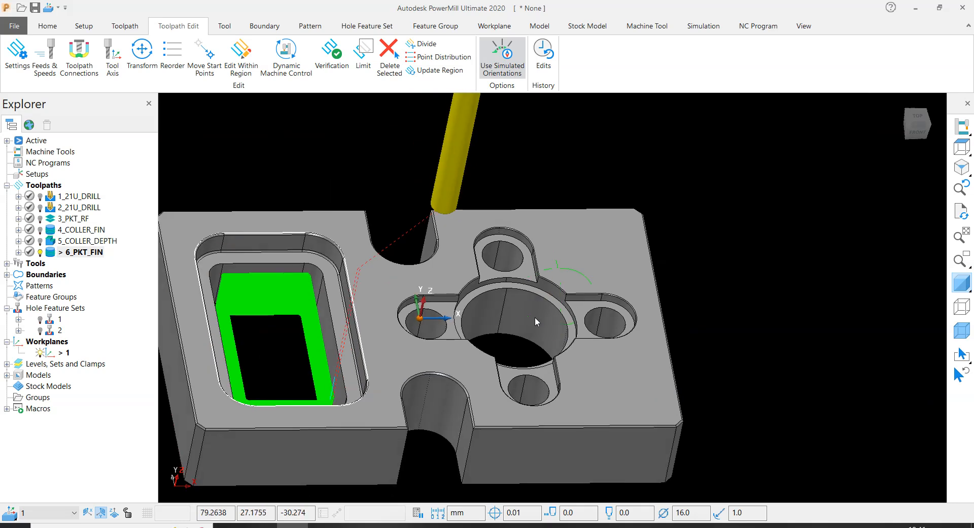
{"action": "scroll", "coordinate": [519, 300], "scroll_direction": "up", "scroll_amount": 2}
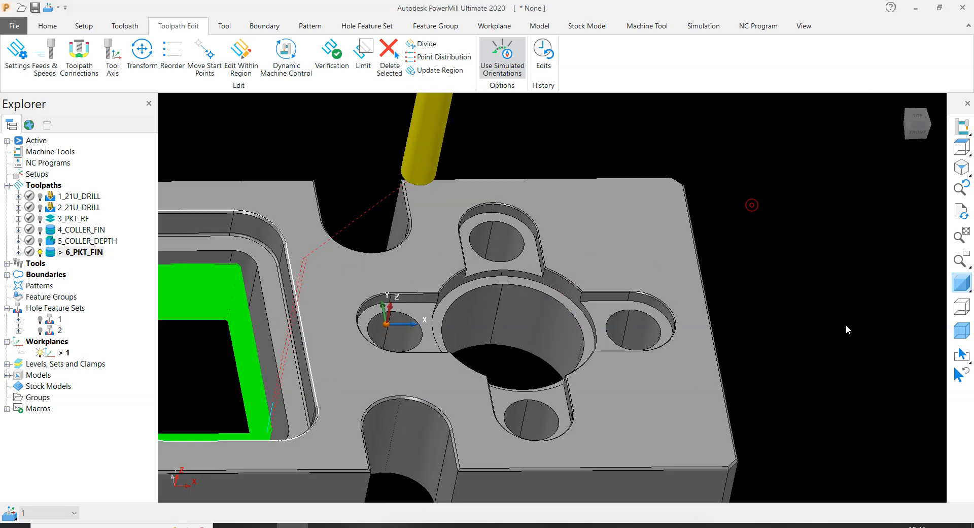
{"action": "scroll", "coordinate": [518, 312], "scroll_direction": "up", "scroll_amount": 2}
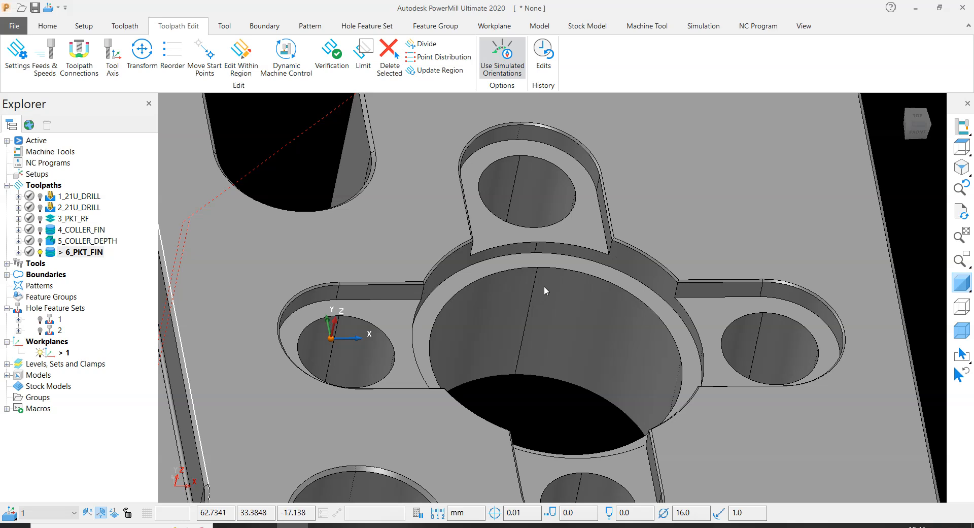
{"action": "scroll", "coordinate": [515, 328], "scroll_direction": "down", "scroll_amount": 3}
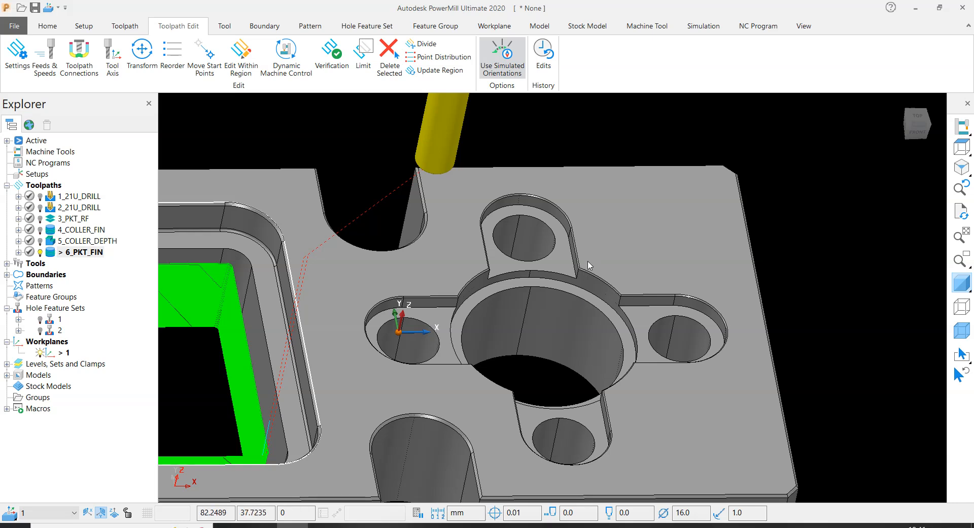
{"action": "middle_click_drag", "start_coordinate": [581, 270], "coordinate": [477, 308]}
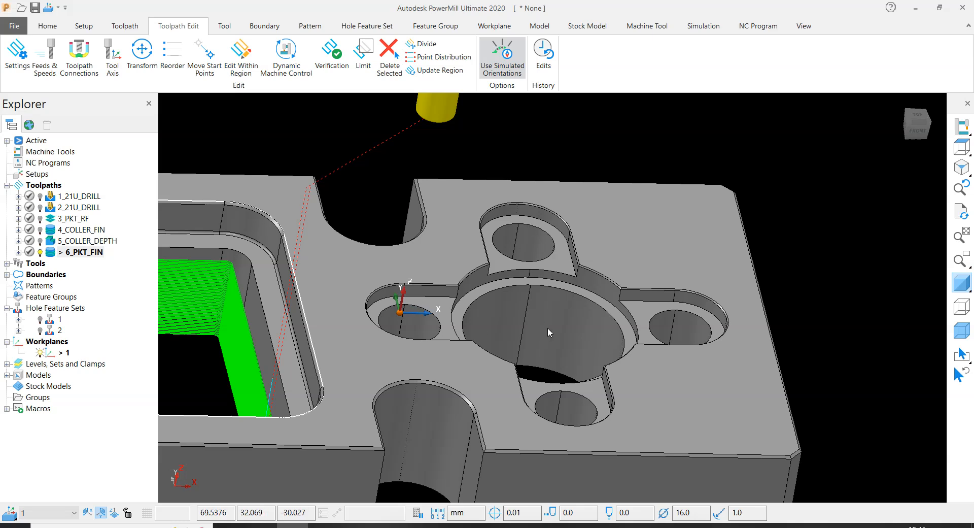
{"action": "scroll", "coordinate": [685, 301], "scroll_direction": "up", "scroll_amount": 2}
{"action": "scroll", "coordinate": [452, 287], "scroll_direction": "up", "scroll_amount": 5}
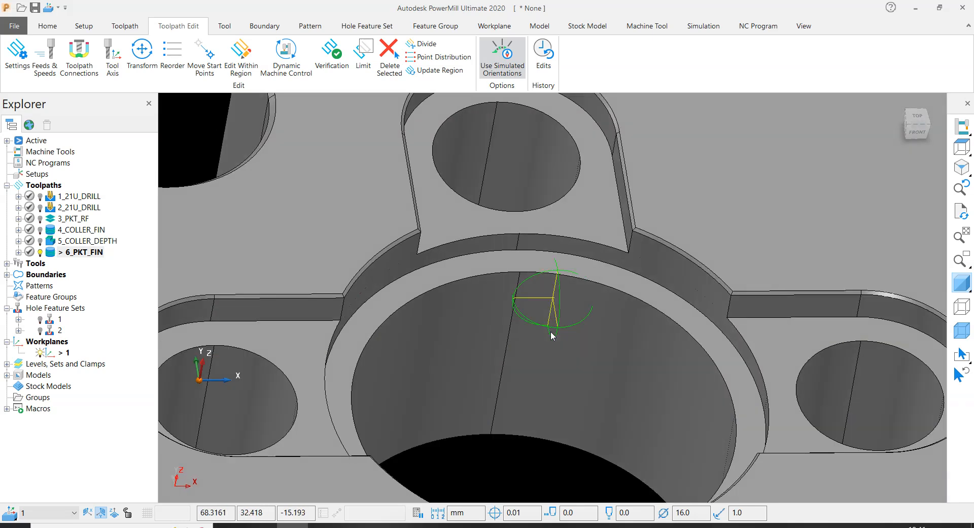
{"action": "scroll", "coordinate": [390, 304], "scroll_direction": "down", "scroll_amount": 8}
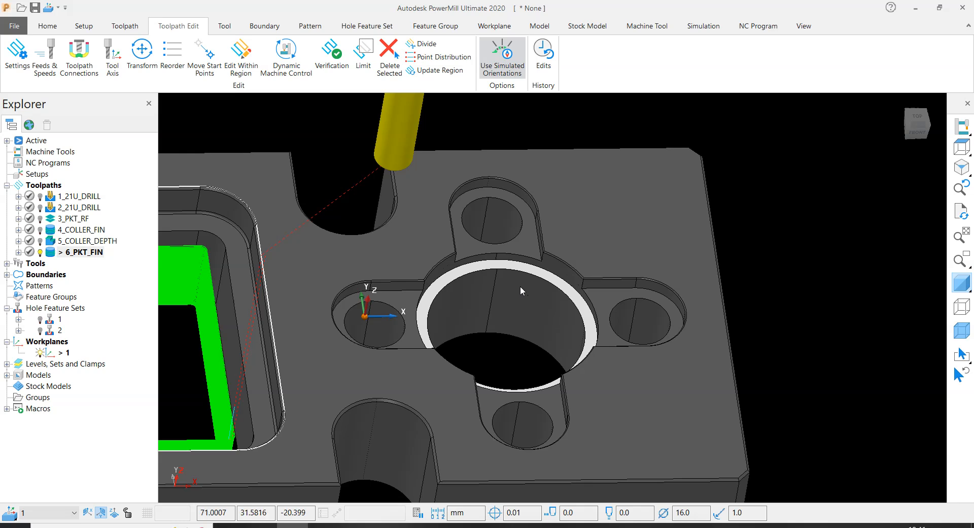
{"action": "left_click", "coordinate": [498, 350]}
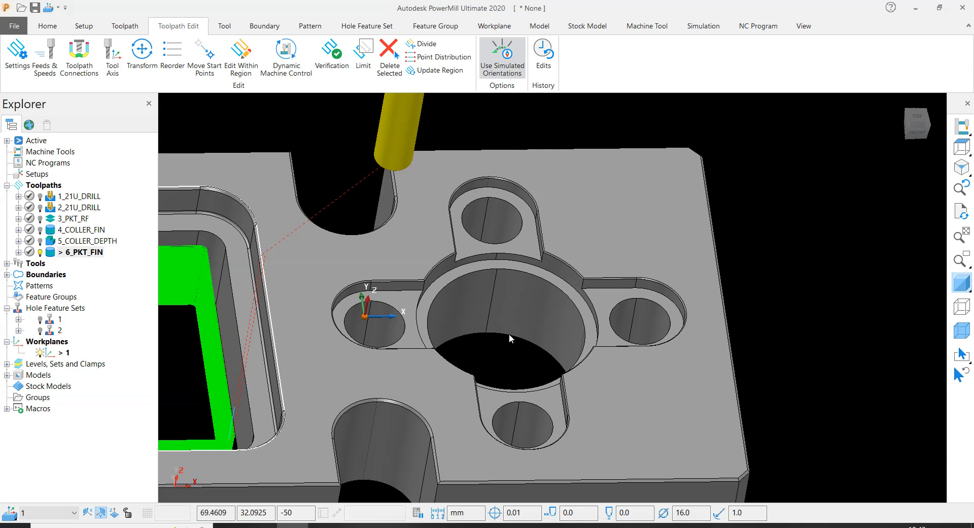
- Examine how the collar ledge meets the four slotted recesses and their holes, highlighting the collar face and clearing it
{"action": "scroll", "coordinate": [510, 334], "scroll_direction": "down", "scroll_amount": 2}
{"action": "middle_click_drag", "start_coordinate": [509, 331], "coordinate": [491, 313]}
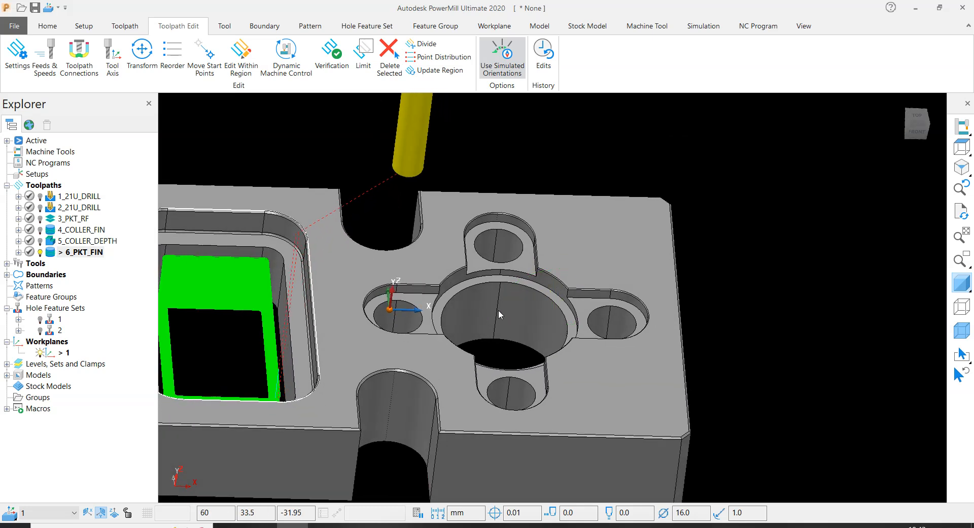
{"action": "scroll", "coordinate": [497, 311], "scroll_direction": "up", "scroll_amount": 3}
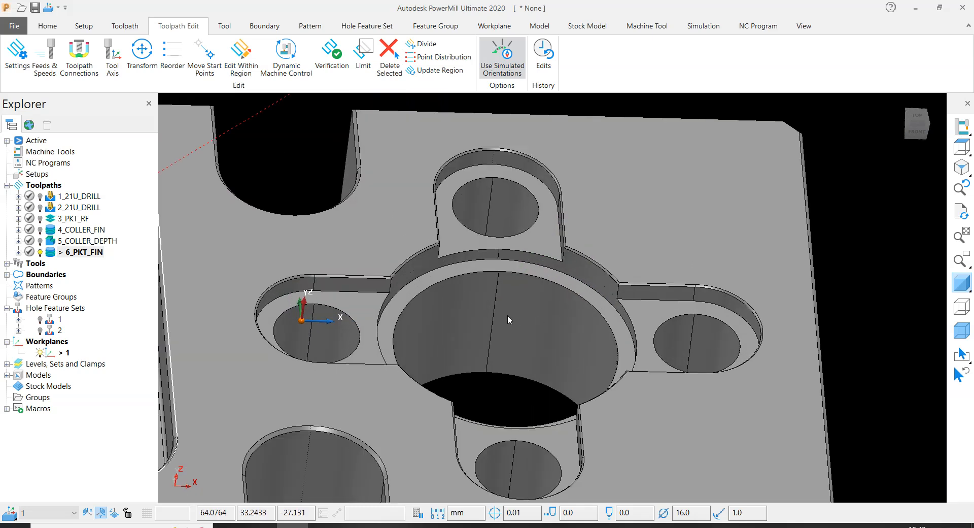
{"action": "scroll", "coordinate": [510, 315], "scroll_direction": "down", "scroll_amount": 3}
{"action": "mouse_move", "coordinate": [509, 315]}
{"action": "middle_mouse_down"}
{"action": "mouse_move", "coordinate": [532, 303]}
{"action": "mouse_move", "coordinate": [521, 301]}
{"action": "middle_mouse_up"}
{"action": "scroll", "coordinate": [531, 304], "scroll_direction": "up", "scroll_amount": 3}
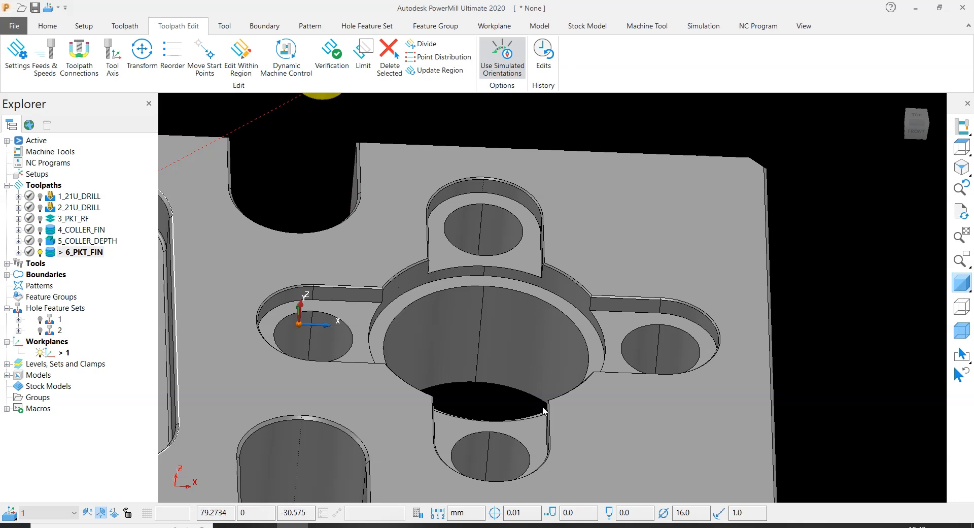
{"action": "scroll", "coordinate": [543, 411], "scroll_direction": "down", "scroll_amount": 3}
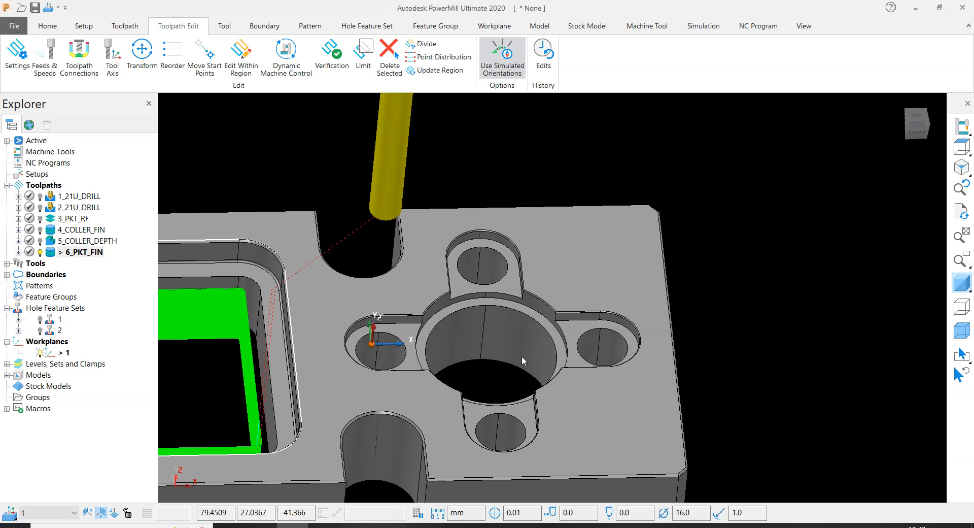
{"action": "scroll", "coordinate": [434, 315], "scroll_direction": "up", "scroll_amount": 3}
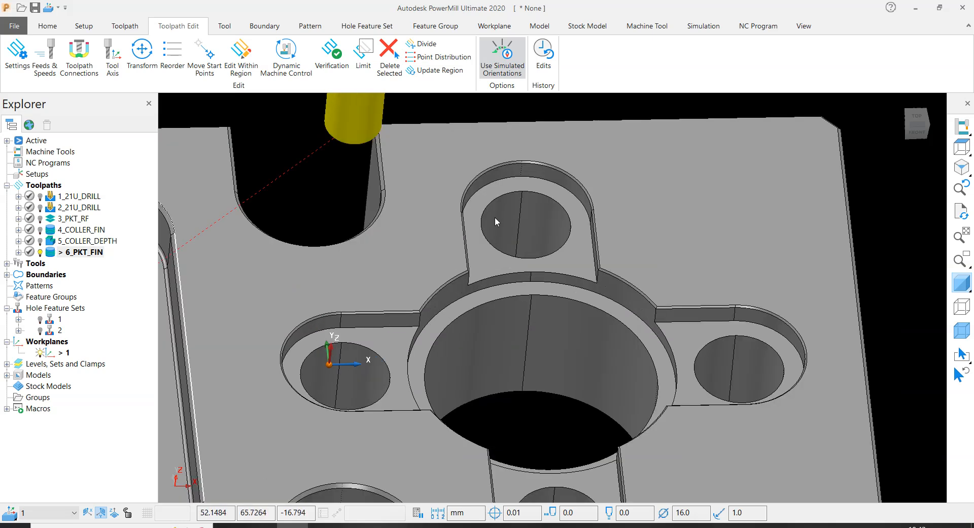
{"action": "scroll", "coordinate": [679, 333], "scroll_direction": "up", "scroll_amount": 5}
{"action": "scroll", "coordinate": [499, 293], "scroll_direction": "down", "scroll_amount": 3}
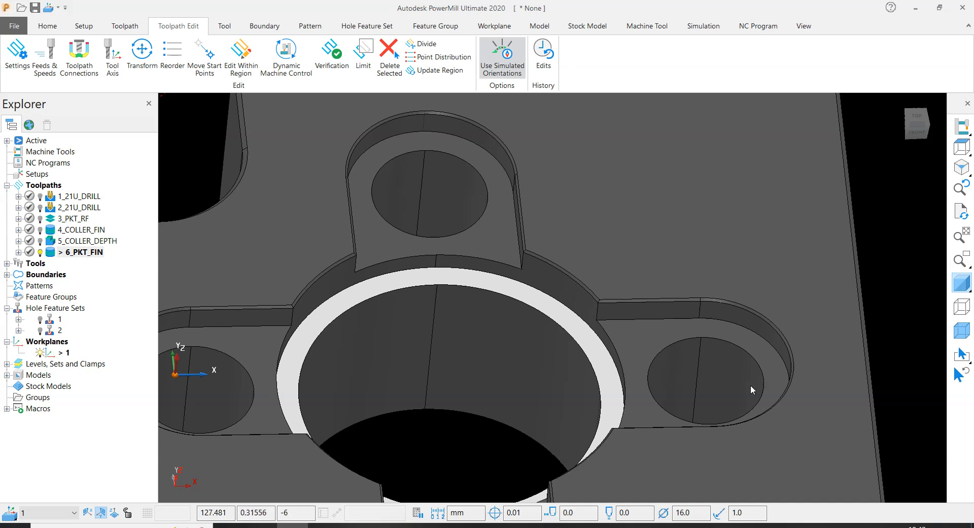
{"action": "scroll", "coordinate": [259, 341], "scroll_direction": "down", "scroll_amount": 5}
{"action": "middle_click_drag", "start_coordinate": [259, 344], "coordinate": [266, 362]}
{"action": "scroll", "coordinate": [302, 376], "scroll_direction": "up", "scroll_amount": 3}
{"action": "mouse_move", "coordinate": [342, 422]}
{"action": "middle_mouse_down"}
{"action": "mouse_move", "coordinate": [391, 442]}
{"action": "mouse_move", "coordinate": [423, 313]}
{"action": "mouse_move", "coordinate": [401, 283]}
{"action": "mouse_move", "coordinate": [480, 285]}
{"action": "middle_mouse_up"}
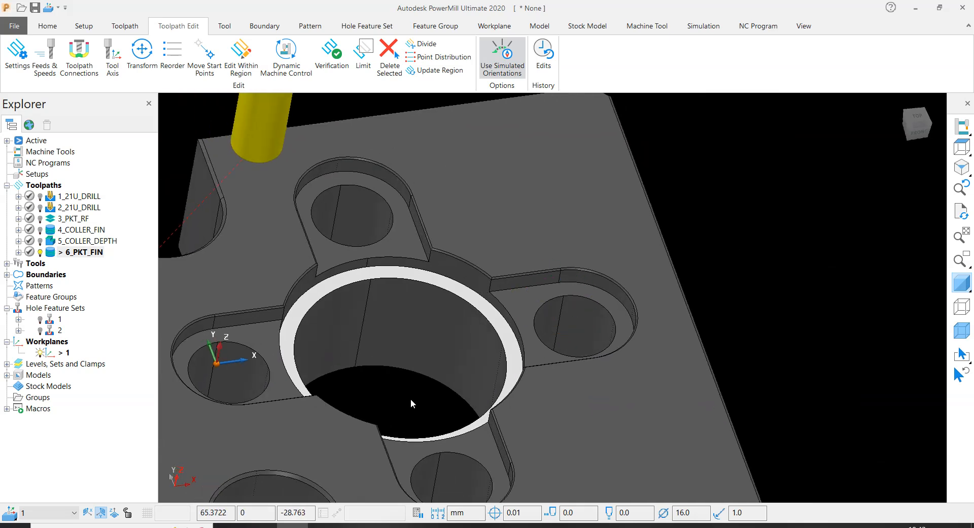
{"action": "mouse_move", "coordinate": [412, 398]}
{"action": "middle_mouse_down"}
{"action": "mouse_move", "coordinate": [421, 397]}
{"action": "mouse_move", "coordinate": [348, 370]}
{"action": "middle_mouse_up"}
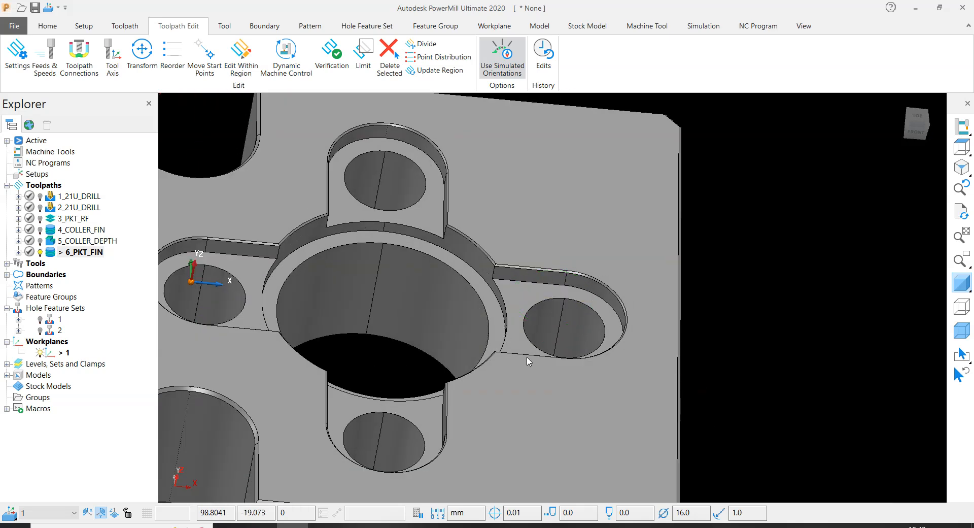
- Highlight the round bore's inner wall and inspect its depth through the plate from several angles, clearing the selection
{"action": "scroll", "coordinate": [592, 349], "scroll_direction": "down", "scroll_amount": 3}
{"action": "scroll", "coordinate": [452, 253], "scroll_direction": "up", "scroll_amount": 3}
{"action": "middle_click_drag", "start_coordinate": [453, 253], "coordinate": [460, 251]}
{"action": "left_click", "coordinate": [424, 328]}
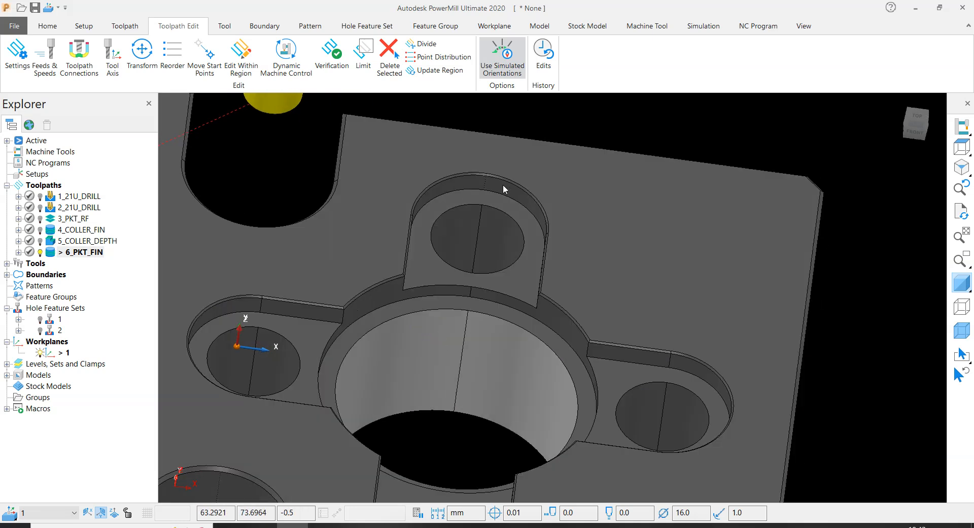
{"action": "scroll", "coordinate": [561, 404], "scroll_direction": "down", "scroll_amount": 5}
{"action": "left_click", "coordinate": [822, 248]}
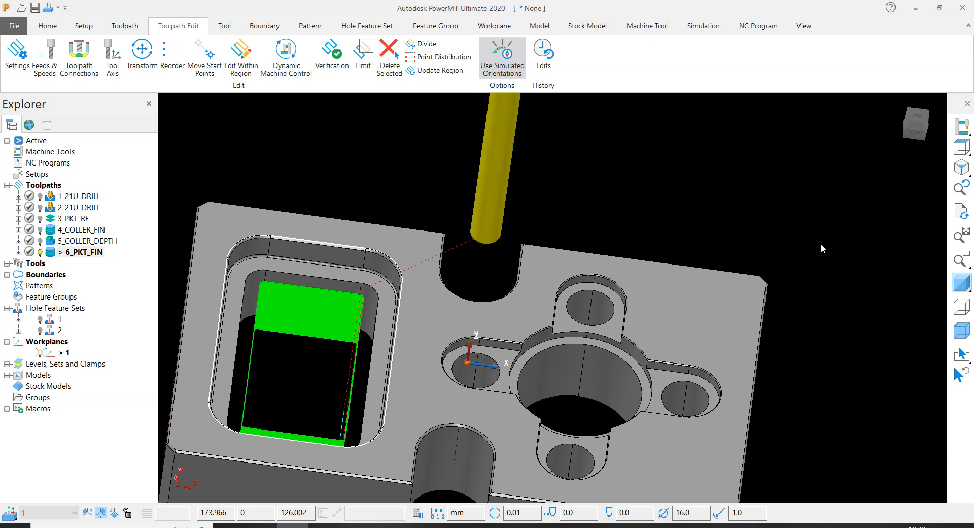
{"action": "scroll", "coordinate": [528, 325], "scroll_direction": "up", "scroll_amount": 2}
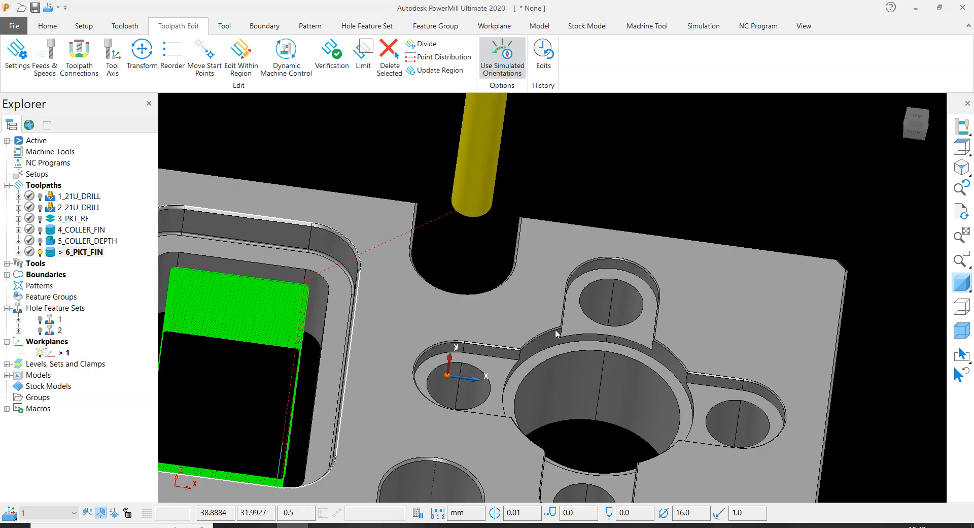
{"action": "scroll", "coordinate": [569, 327], "scroll_direction": "down", "scroll_amount": 3}
{"action": "scroll", "coordinate": [583, 345], "scroll_direction": "up", "scroll_amount": 3}
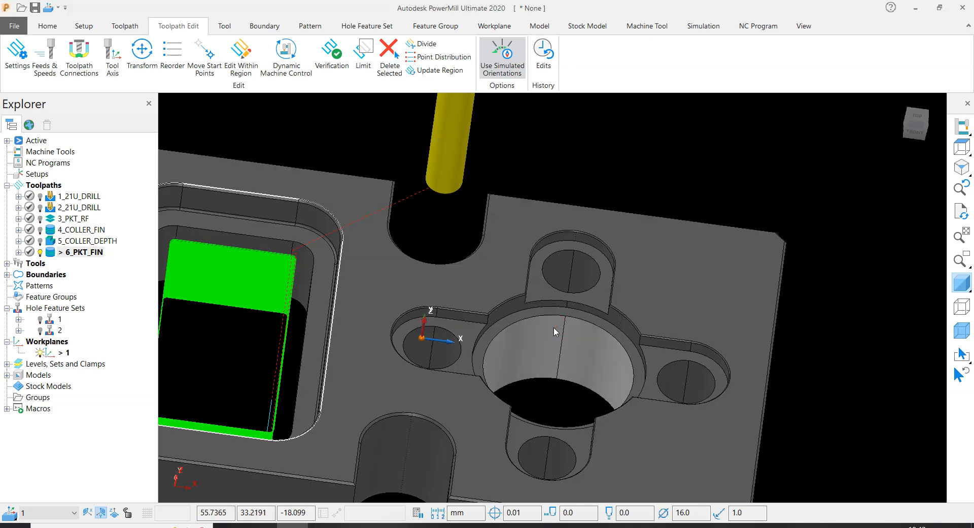
{"action": "scroll", "coordinate": [558, 341], "scroll_direction": "up", "scroll_amount": 3}
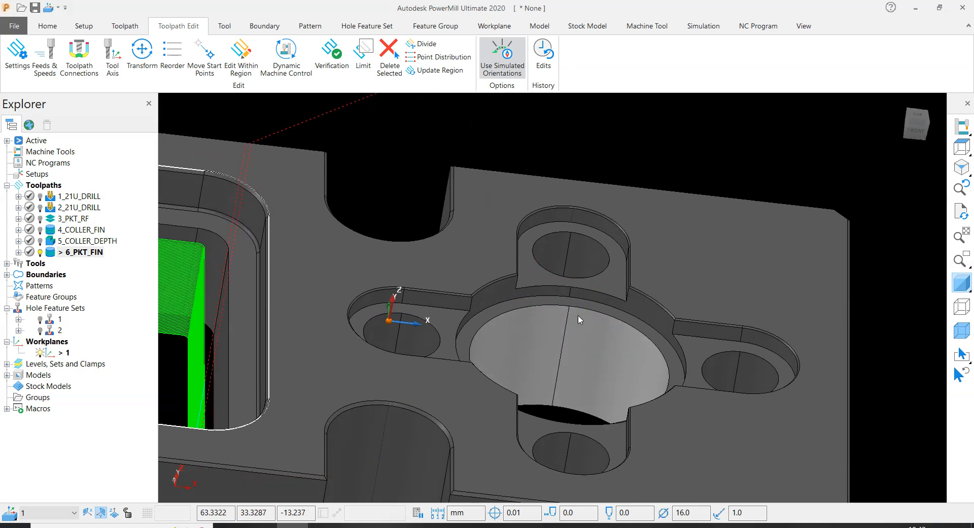
{"action": "scroll", "coordinate": [575, 319], "scroll_direction": "down", "scroll_amount": 3}
{"action": "middle_click_drag", "start_coordinate": [575, 319], "coordinate": [725, 195]}
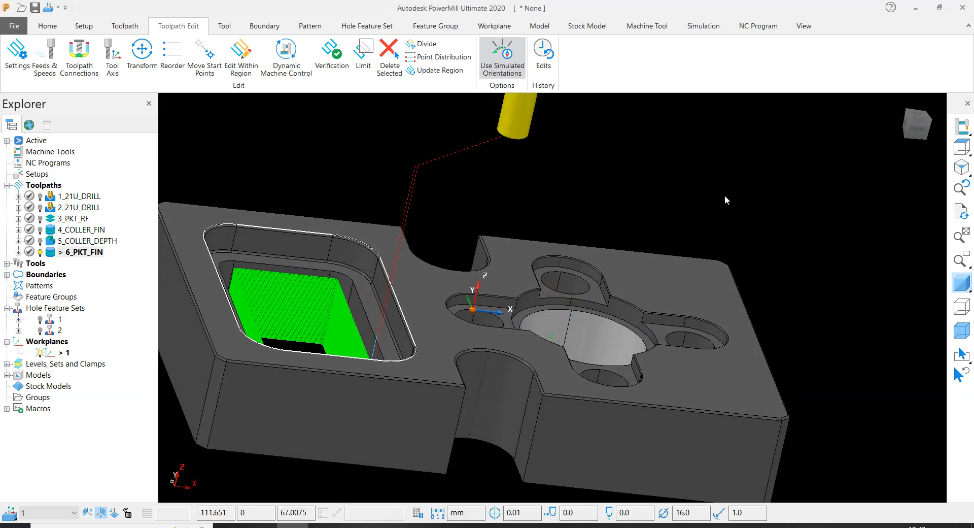
{"action": "scroll", "coordinate": [637, 309], "scroll_direction": "up", "scroll_amount": 3}
{"action": "mouse_move", "coordinate": [612, 307]}
{"action": "middle_mouse_down"}
{"action": "mouse_move", "coordinate": [608, 322]}
{"action": "mouse_move", "coordinate": [563, 345]}
{"action": "middle_mouse_up"}
{"action": "left_click", "coordinate": [755, 141]}
- Examine the side walls and floors of the slotted recesses where they join the round pocket's collar
{"action": "scroll", "coordinate": [590, 342], "scroll_direction": "up", "scroll_amount": 4}
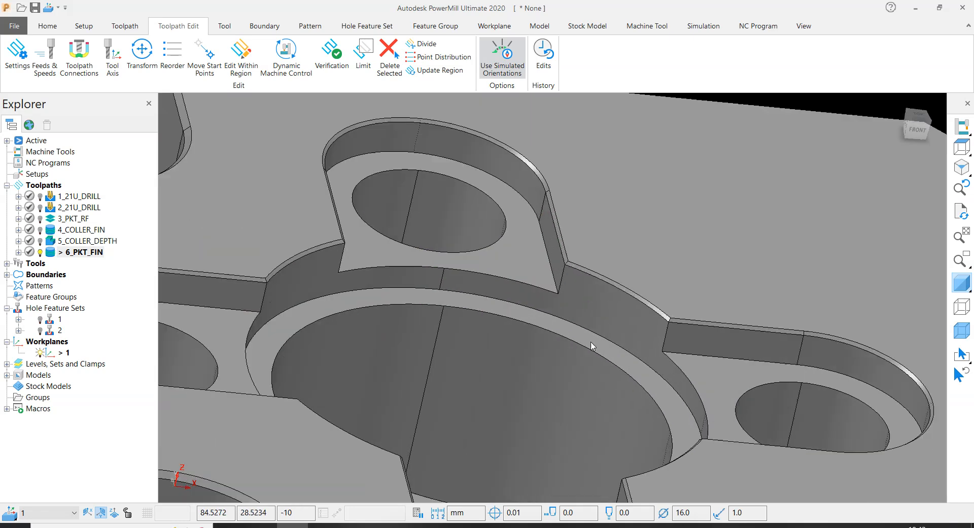
{"action": "scroll", "coordinate": [587, 255], "scroll_direction": "down", "scroll_amount": 1}
{"action": "scroll", "coordinate": [588, 256], "scroll_direction": "down", "scroll_amount": 3}
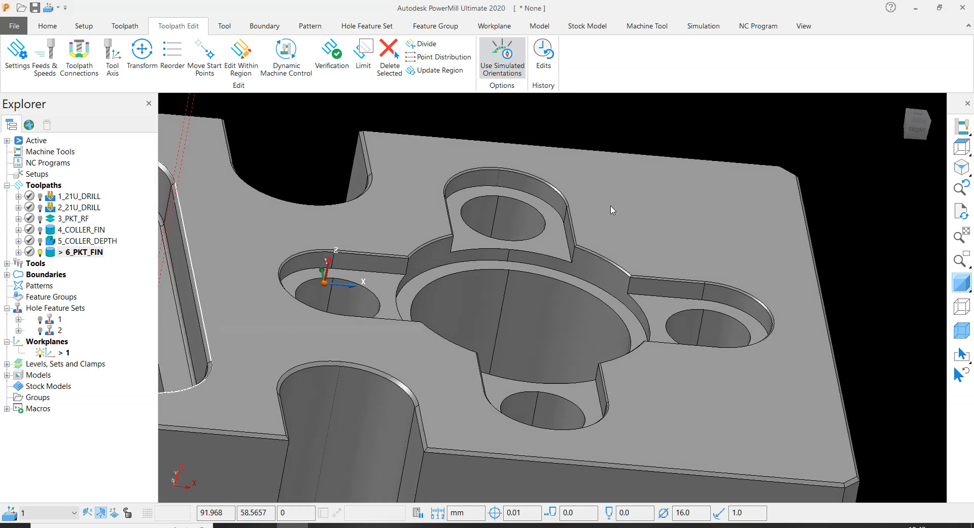
{"action": "middle_click_drag", "start_coordinate": [553, 290], "coordinate": [577, 254]}
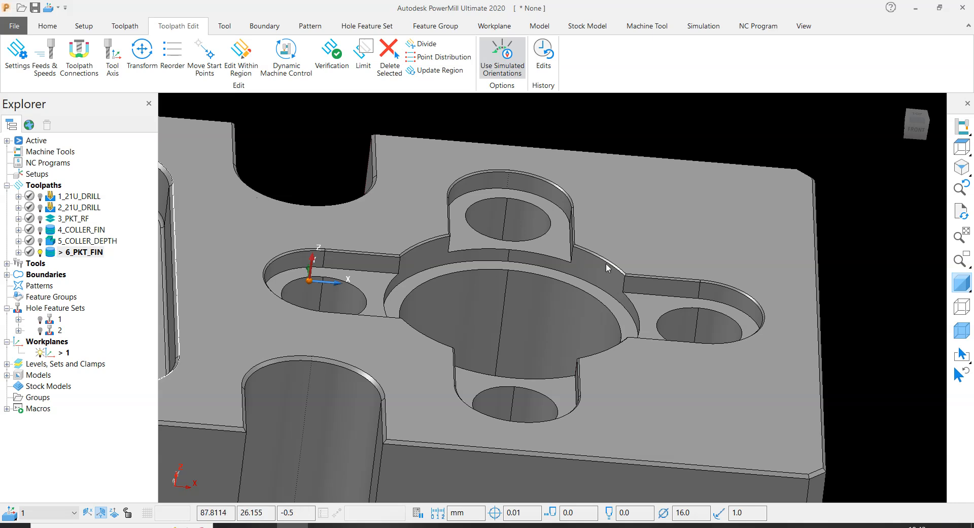
{"action": "middle_click_drag", "start_coordinate": [605, 269], "coordinate": [550, 305]}
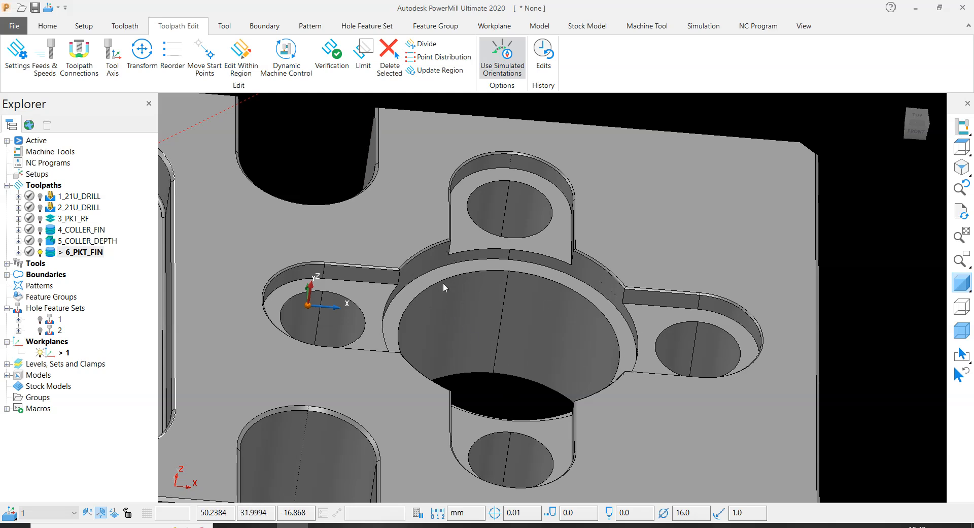
{"action": "middle_click_drag", "start_coordinate": [612, 303], "coordinate": [509, 312]}
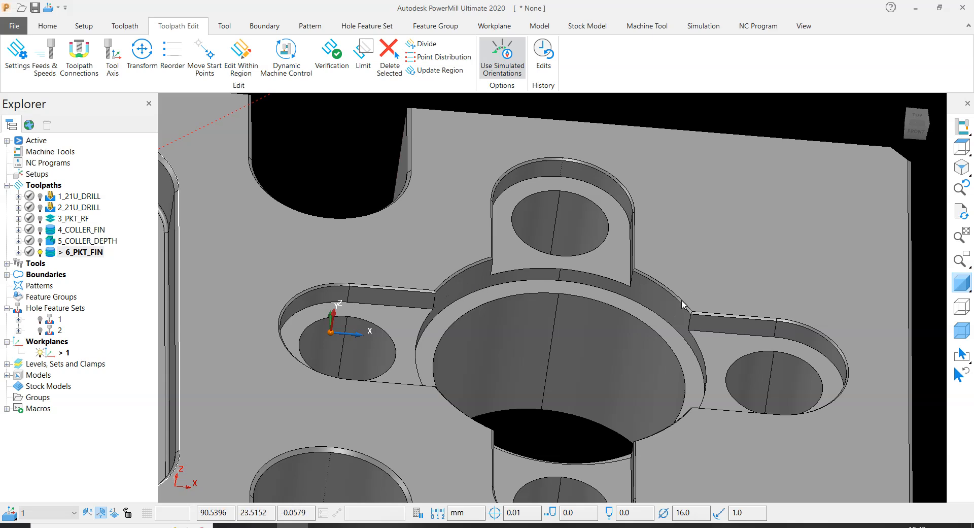
- Launch Autodesk PowerMill Modeling 2020 from the desktop and return to the PowerMill session with the fixture plate
{"action": "scroll", "coordinate": [681, 300], "scroll_direction": "down", "scroll_amount": 5}
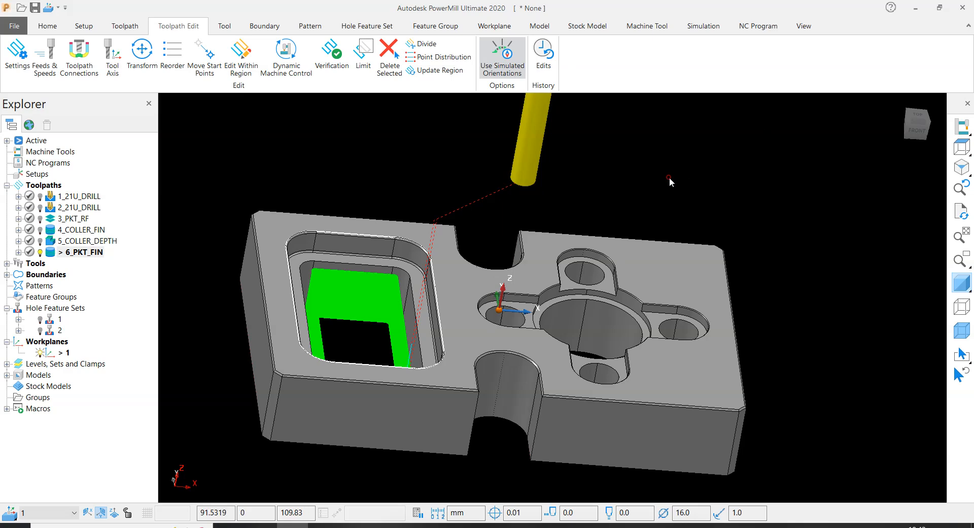
{"action": "left_click", "coordinate": [916, 9]}
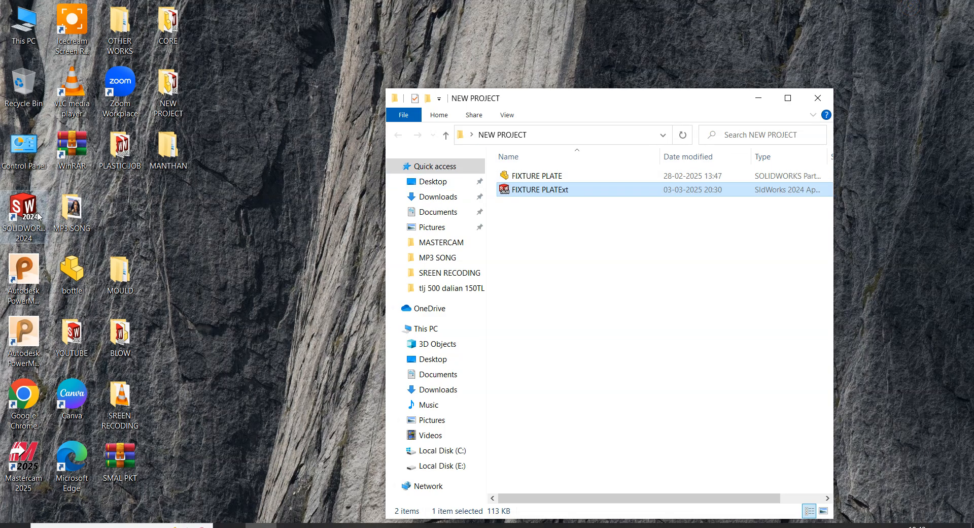
{"action": "double_click", "coordinate": [23, 276]}
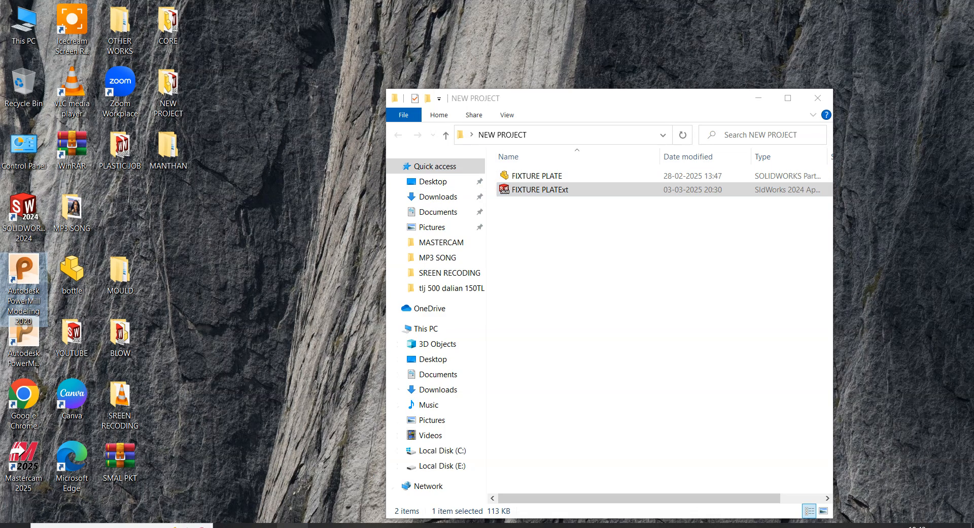
{"action": "left_click", "coordinate": [293, 526]}
{"action": "middle_click_drag", "start_coordinate": [581, 217], "coordinate": [531, 216]}
{"action": "scroll", "coordinate": [589, 295], "scroll_direction": "up", "scroll_amount": 5}
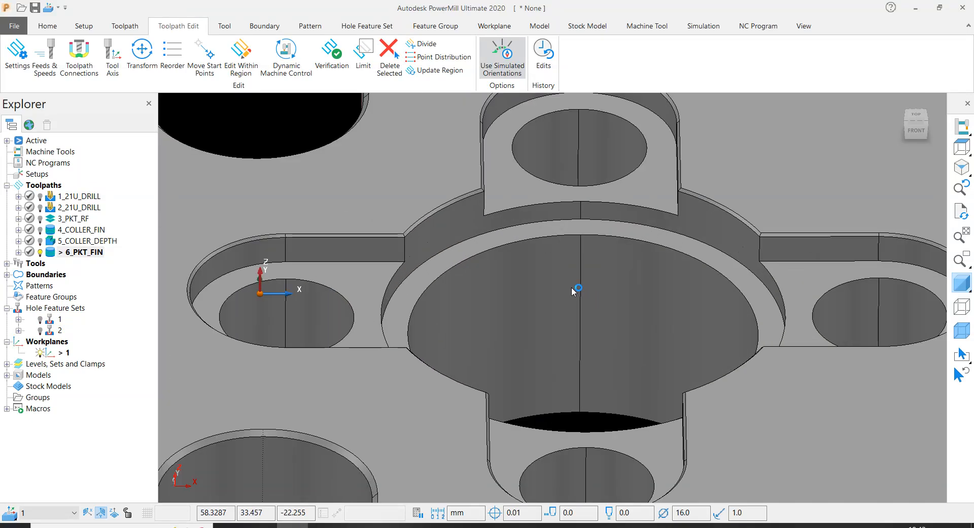
{"action": "middle_click_drag", "start_coordinate": [572, 288], "coordinate": [604, 296]}
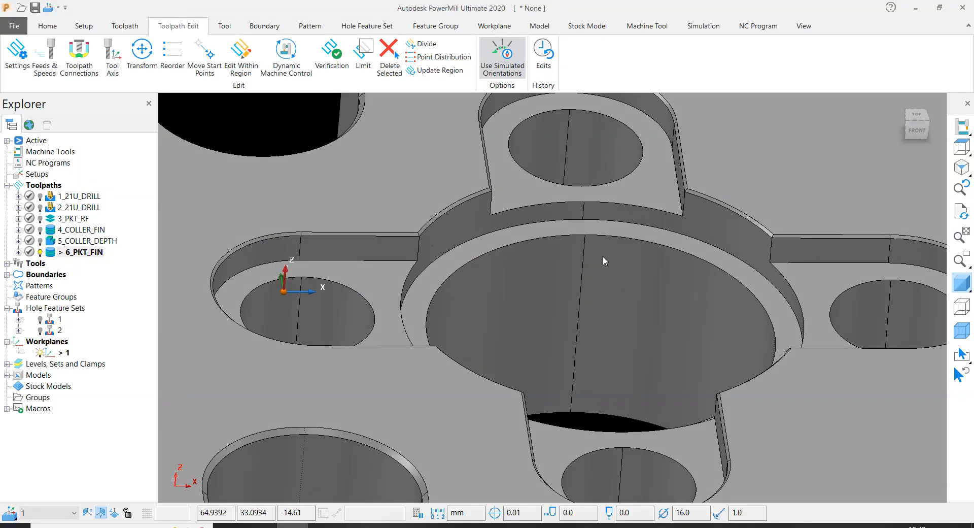
{"action": "scroll", "coordinate": [536, 276], "scroll_direction": "down", "scroll_amount": 4}
{"action": "scroll", "coordinate": [819, 245], "scroll_direction": "down", "scroll_amount": 4}
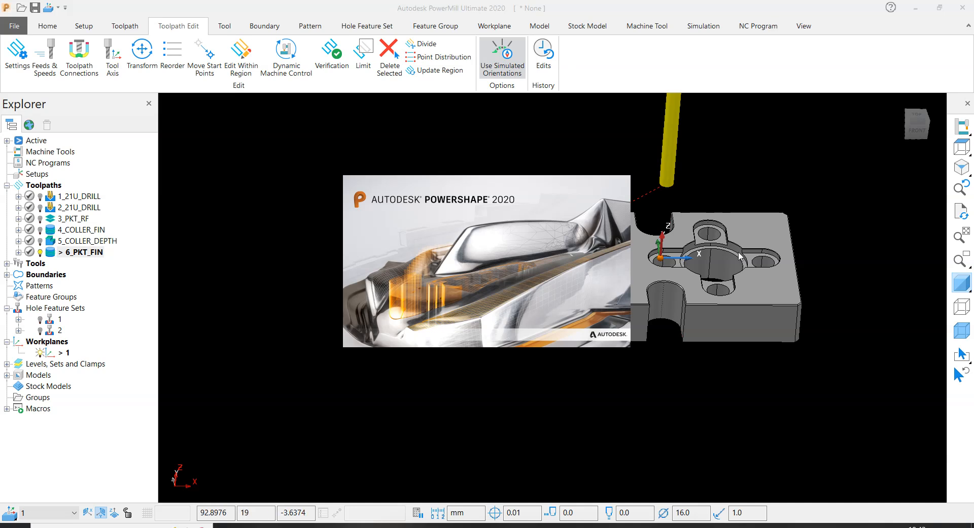
{"action": "scroll", "coordinate": [740, 256], "scroll_direction": "up", "scroll_amount": 1}
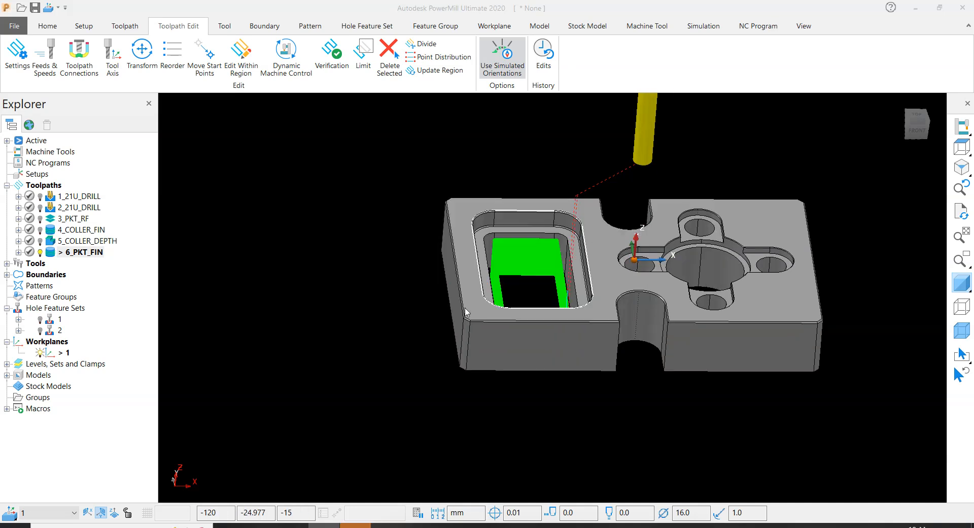
{"action": "scroll", "coordinate": [720, 276], "scroll_direction": "up", "scroll_amount": 3}
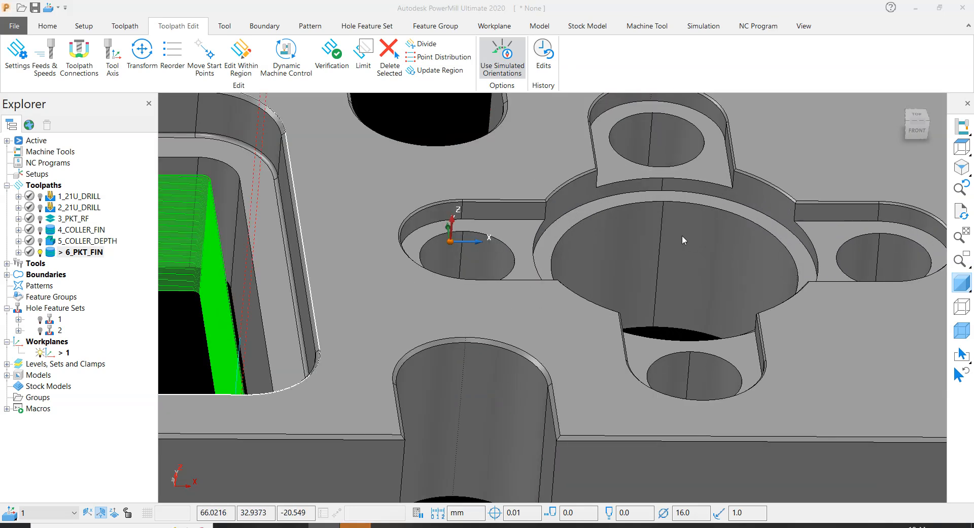
{"action": "scroll", "coordinate": [684, 235], "scroll_direction": "down", "scroll_amount": 5}
{"action": "scroll", "coordinate": [629, 228], "scroll_direction": "up", "scroll_amount": 2}
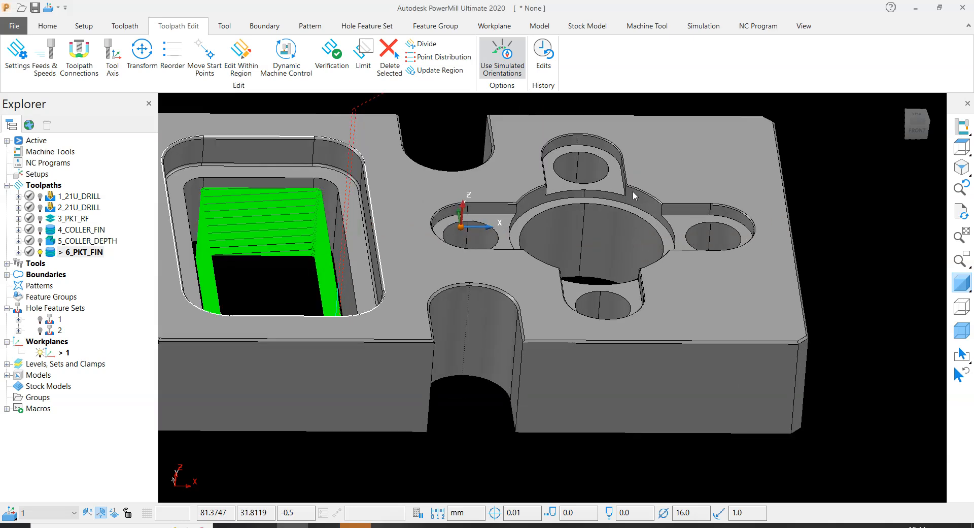
{"action": "scroll", "coordinate": [531, 256], "scroll_direction": "down", "scroll_amount": 3}
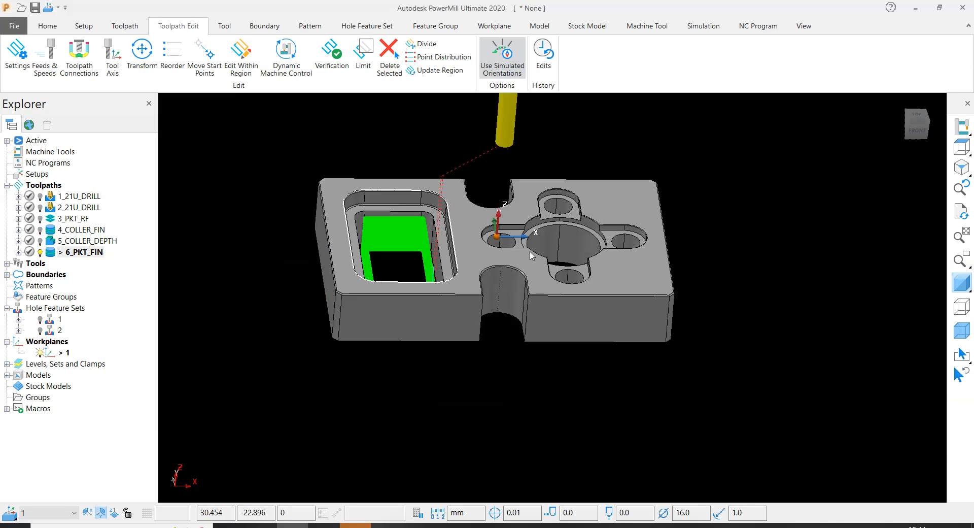
- Measure the Z distance from the plate's top face down to the round pocket's collar ledge
{"action": "left_click", "coordinate": [47, 26]}
{"action": "left_click", "coordinate": [873, 57]}
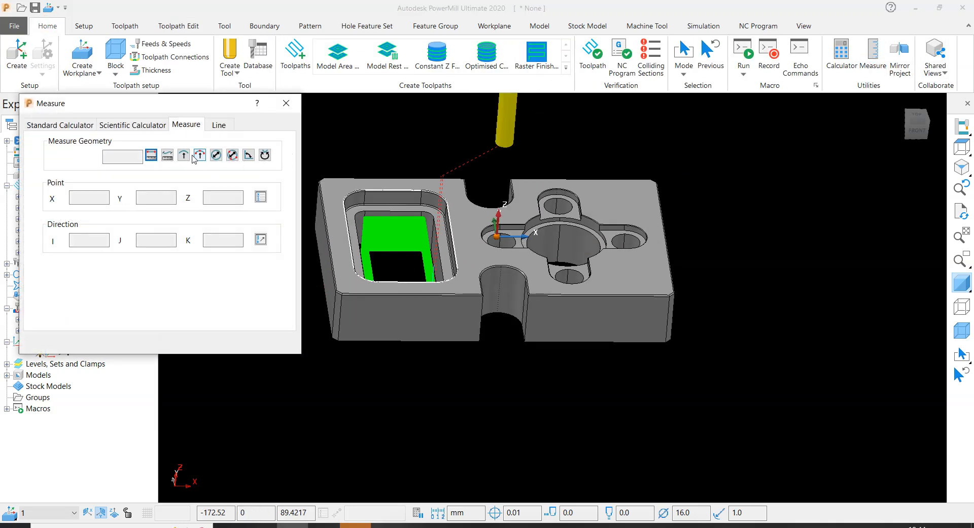
{"action": "left_click", "coordinate": [148, 156]}
{"action": "scroll", "coordinate": [562, 208], "scroll_direction": "up", "scroll_amount": 6}
{"action": "left_click", "coordinate": [681, 220]}
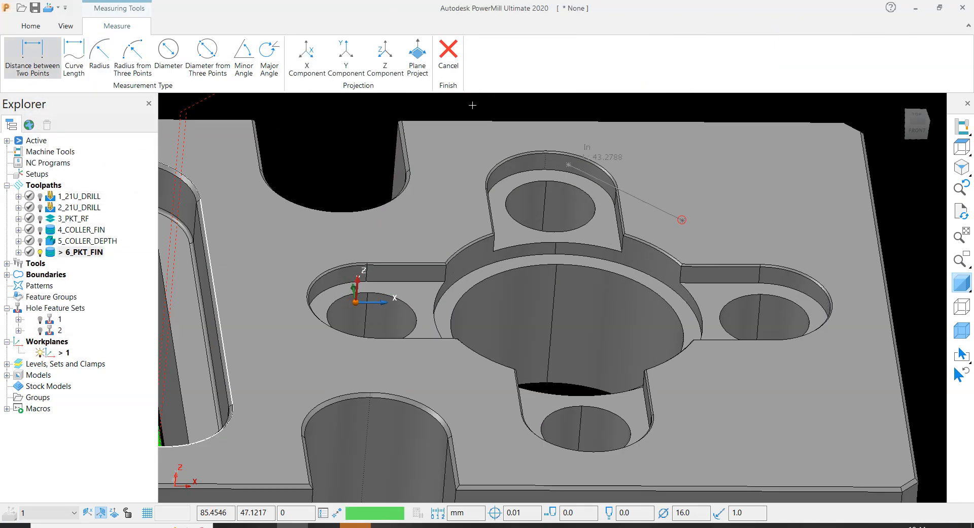
{"action": "left_click", "coordinate": [385, 56]}
{"action": "scroll", "coordinate": [663, 247], "scroll_direction": "up", "scroll_amount": 3}
{"action": "scroll", "coordinate": [663, 282], "scroll_direction": "up", "scroll_amount": 2}
{"action": "left_click", "coordinate": [631, 324]}
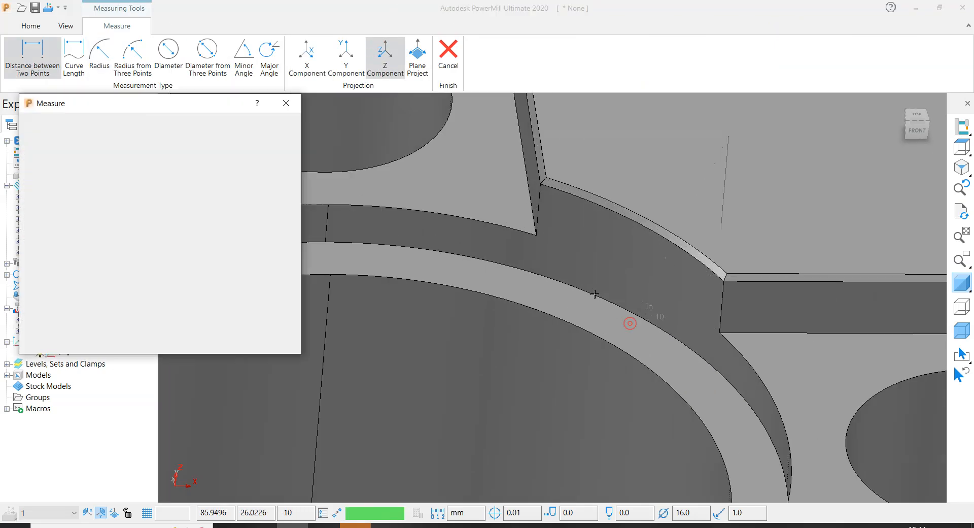
{"action": "left_click", "coordinate": [288, 102]}
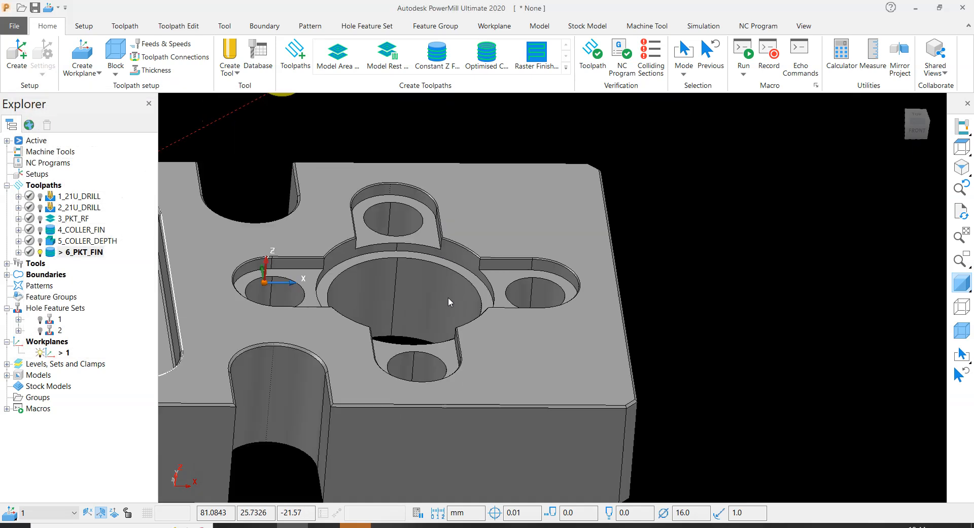
- Check the collar ledge's Z level by unlocking the block's Z limits and calculating the block from that face, leaving without accepting
{"action": "scroll", "coordinate": [449, 297], "scroll_direction": "up", "scroll_amount": 5}
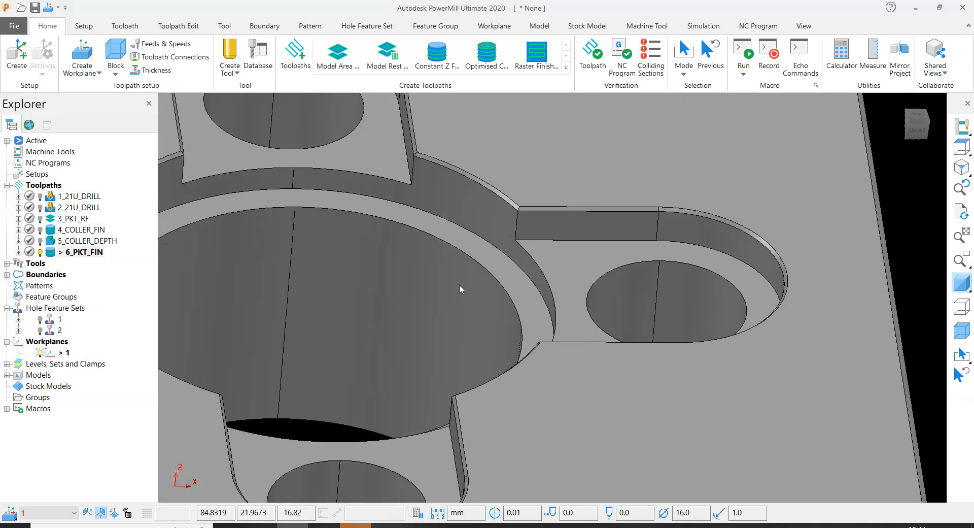
{"action": "left_click", "coordinate": [482, 254]}
{"action": "left_click", "coordinate": [116, 51]}
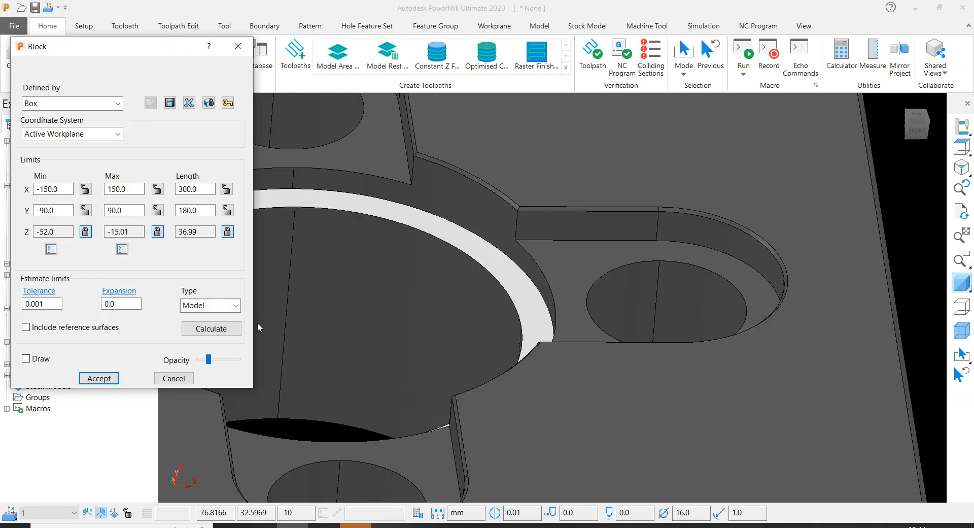
{"action": "left_click", "coordinate": [157, 232]}
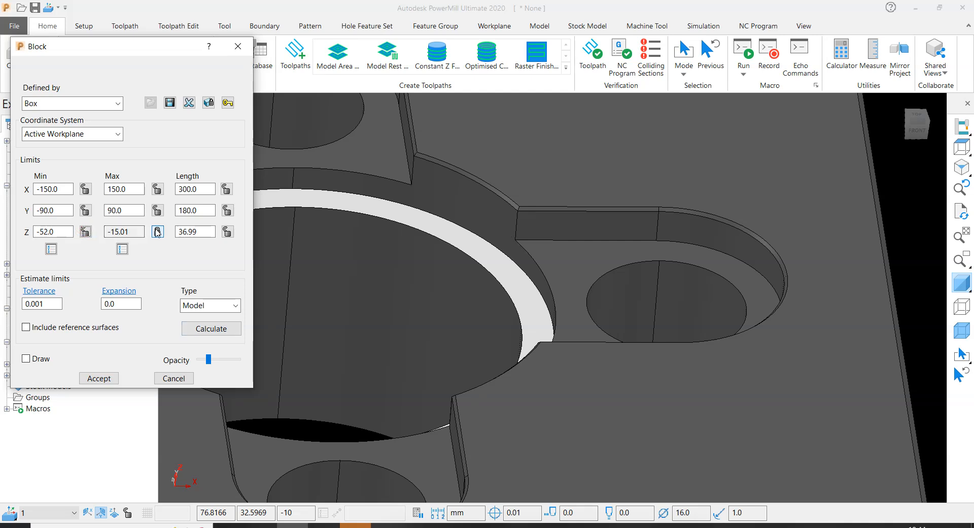
{"action": "left_click", "coordinate": [211, 328]}
{"action": "double_click", "coordinate": [58, 231]}
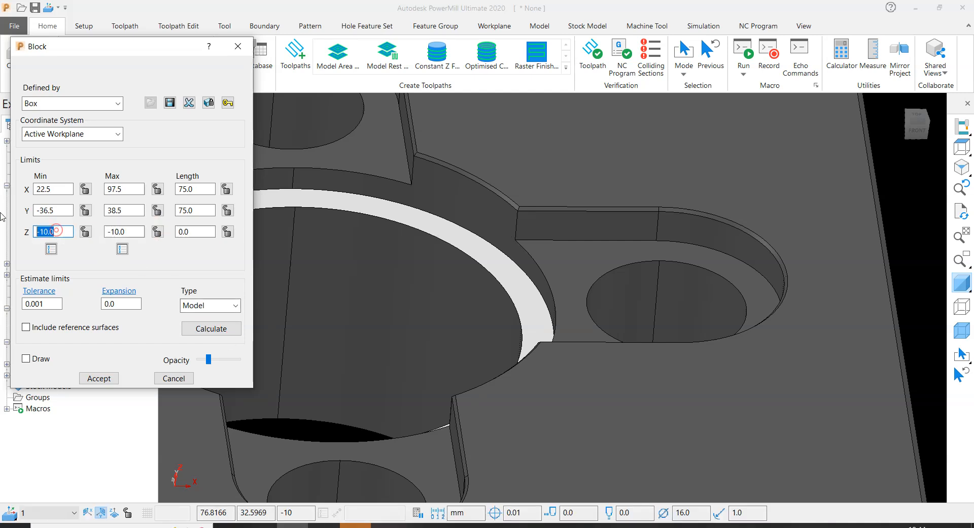
{"action": "left_click", "coordinate": [242, 45]}
{"action": "scroll", "coordinate": [425, 196], "scroll_direction": "down", "scroll_amount": 6}
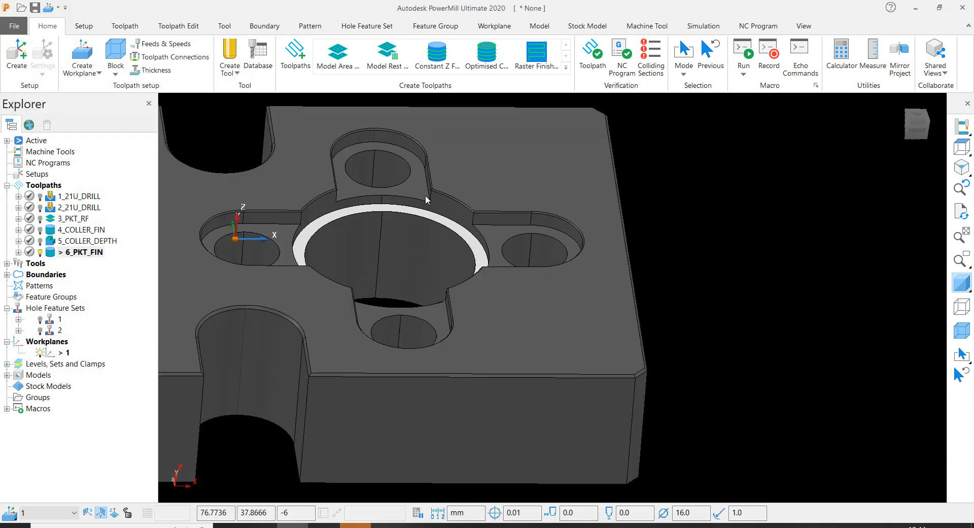
{"action": "left_click", "coordinate": [674, 236]}
- Copy the round bore's inner wall surface and paste it into the new model in PowerMill Modeling
{"action": "scroll", "coordinate": [456, 228], "scroll_direction": "up", "scroll_amount": 4}
{"action": "left_click", "coordinate": [453, 230]}
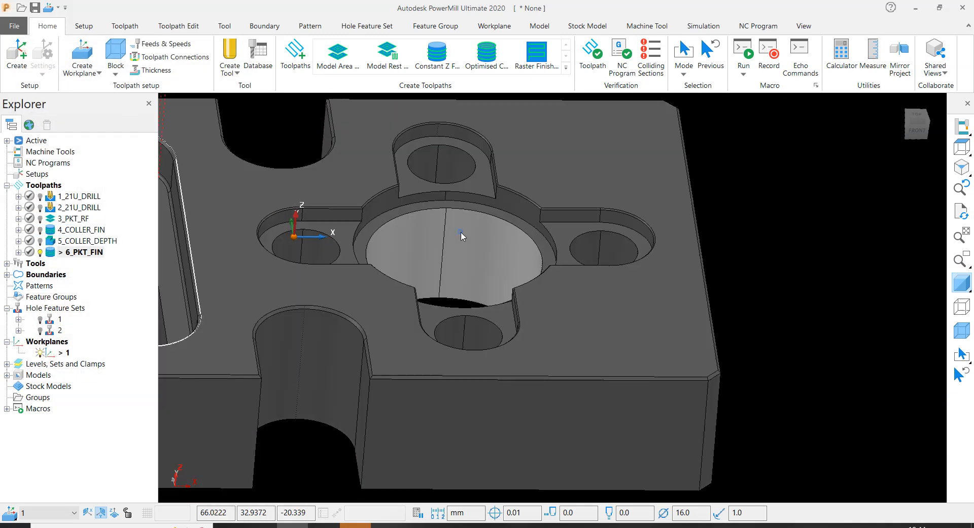
{"action": "right_click", "coordinate": [461, 231]}
{"action": "left_click", "coordinate": [481, 184]}
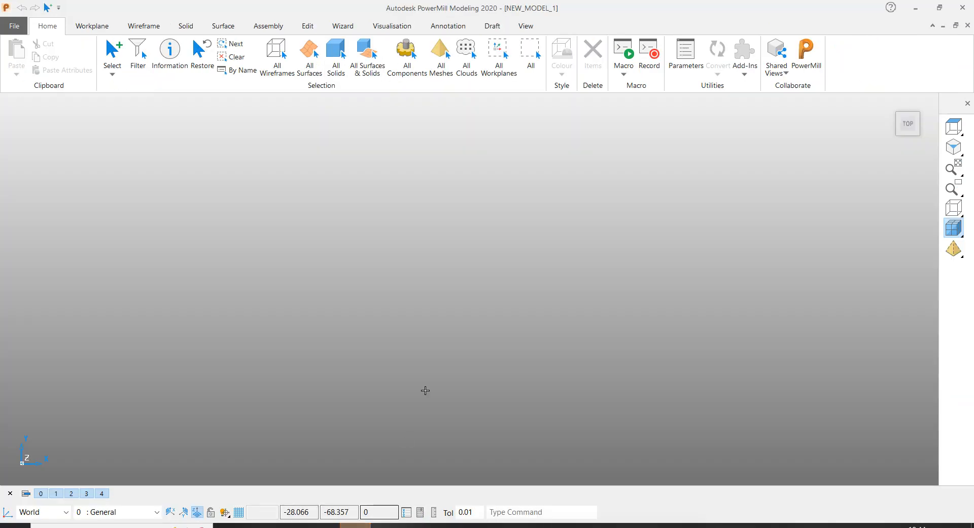
{"action": "right_click", "coordinate": [485, 179]}
{"action": "left_click", "coordinate": [515, 311]}
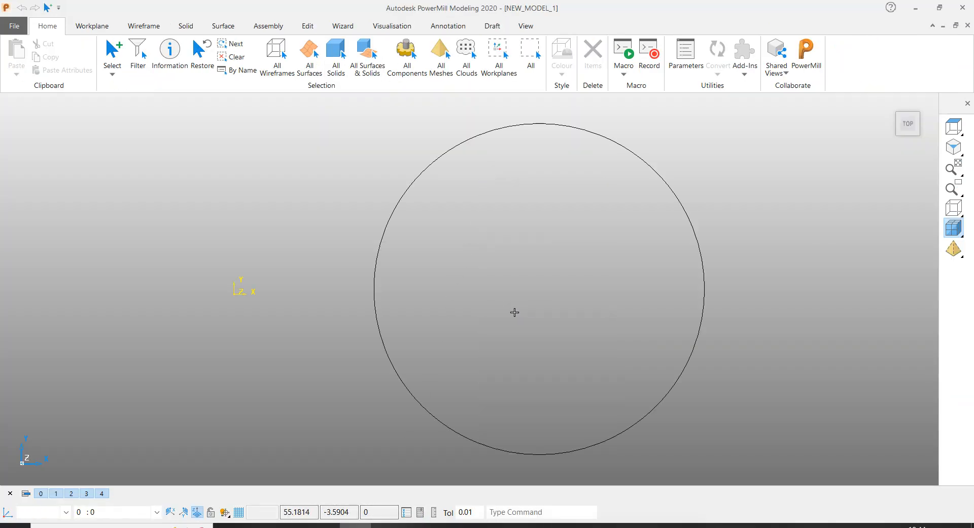
- Extend the bore surface from its upper edge by a distance of 10 at angle 0 along the principal axis
{"action": "scroll", "coordinate": [464, 280], "scroll_direction": "down", "scroll_amount": 4}
{"action": "middle_click_drag", "start_coordinate": [540, 316], "coordinate": [690, 154]}
{"action": "left_click", "coordinate": [673, 178]}
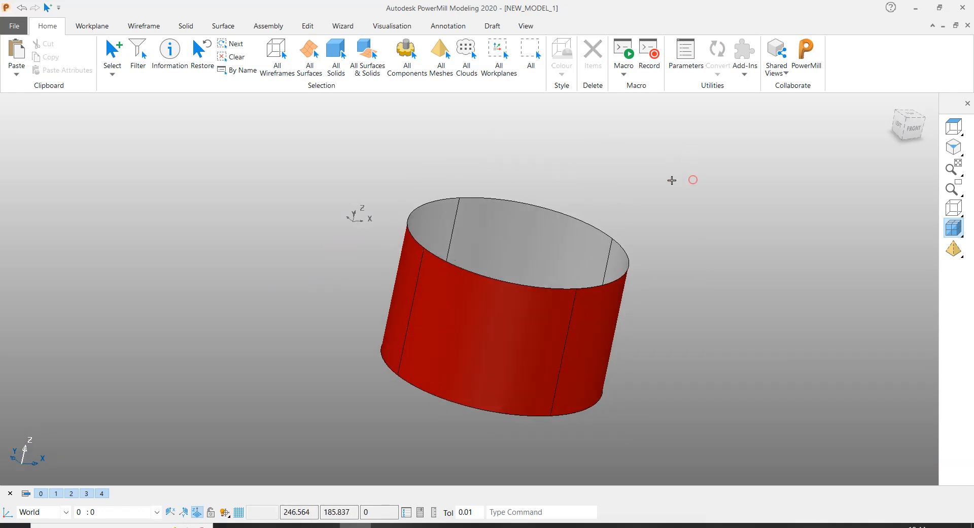
{"action": "scroll", "coordinate": [578, 199], "scroll_direction": "up", "scroll_amount": 3}
{"action": "left_click", "coordinate": [566, 218]}
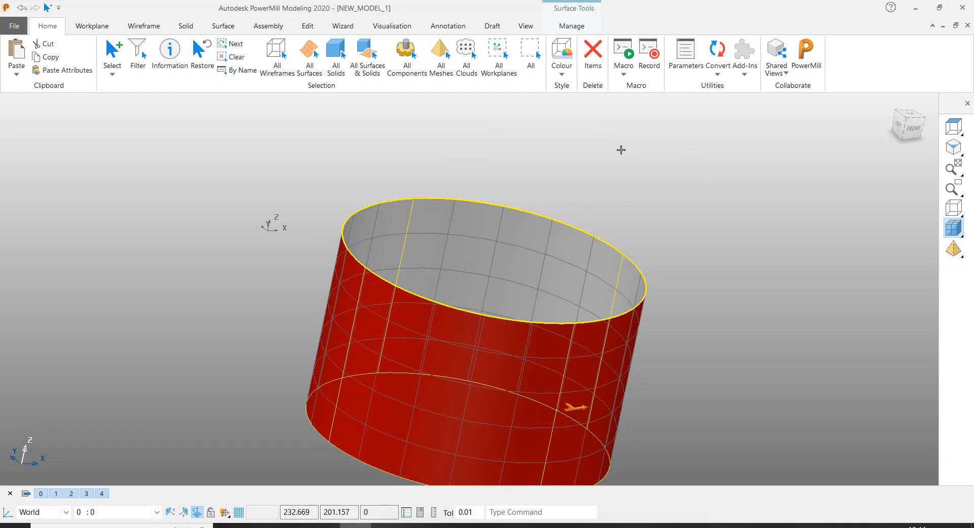
{"action": "left_click", "coordinate": [671, 178]}
{"action": "left_click", "coordinate": [509, 200]}
{"action": "left_click", "coordinate": [224, 25]}
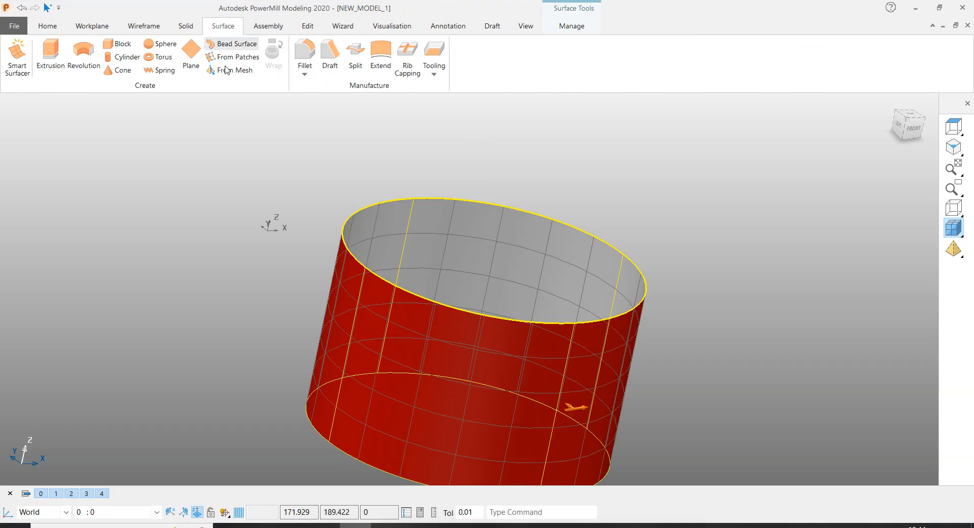
{"action": "left_click", "coordinate": [381, 51]}
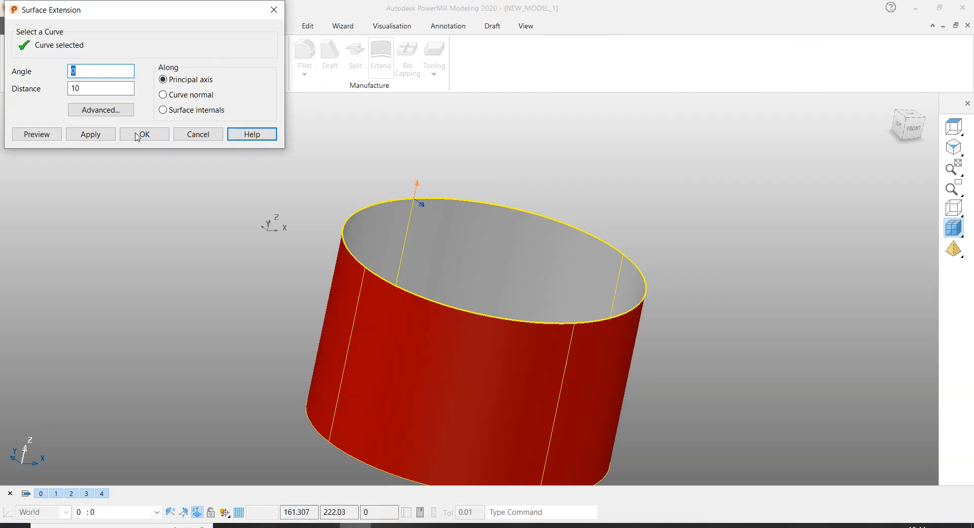
{"action": "left_click", "coordinate": [91, 89]}
{"action": "left_click", "coordinate": [34, 136]}
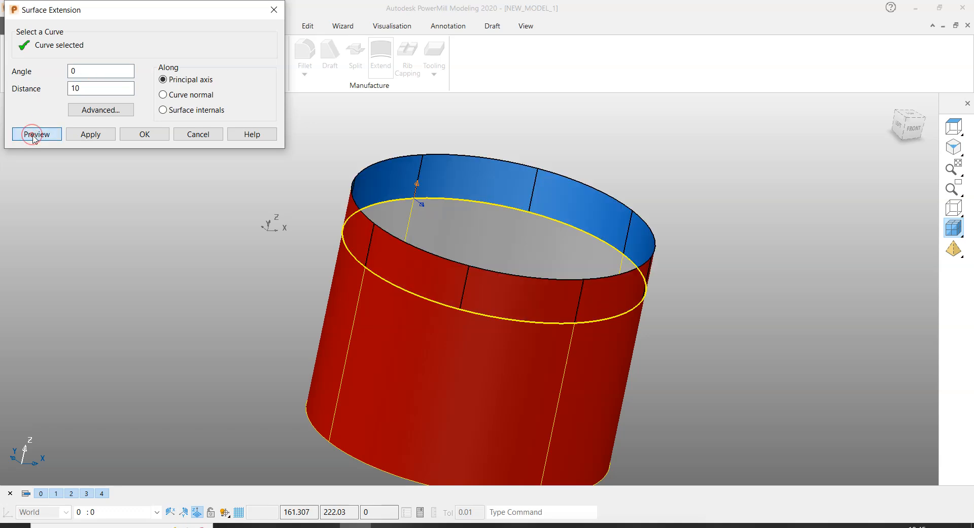
{"action": "left_click", "coordinate": [94, 134]}
{"action": "left_click", "coordinate": [193, 134]}
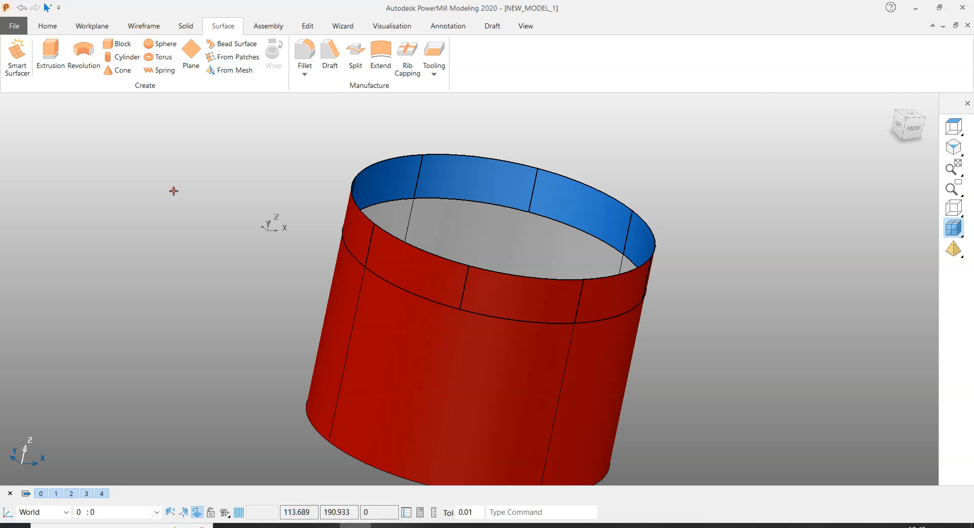
- Copy the extension surface above the bore wall and clear the selection
{"action": "left_click", "coordinate": [480, 176]}
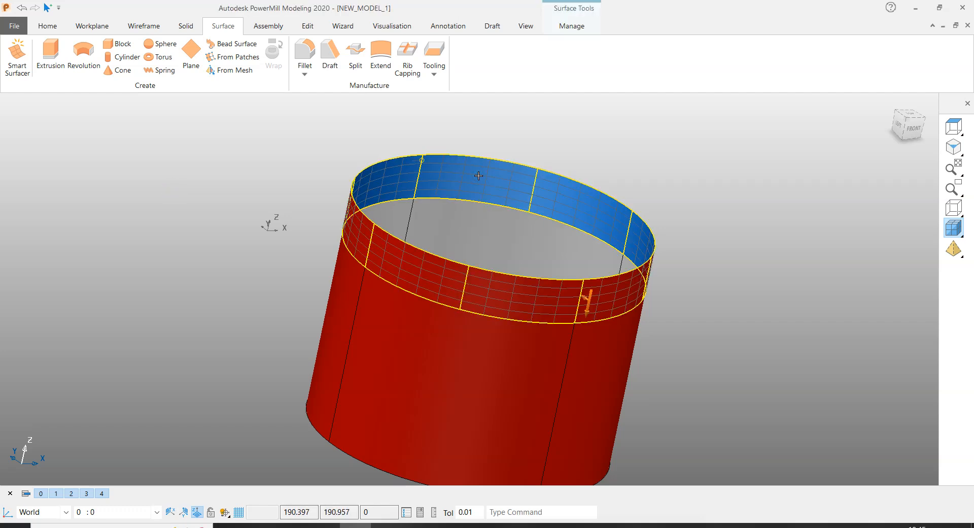
{"action": "right_click", "coordinate": [480, 175]}
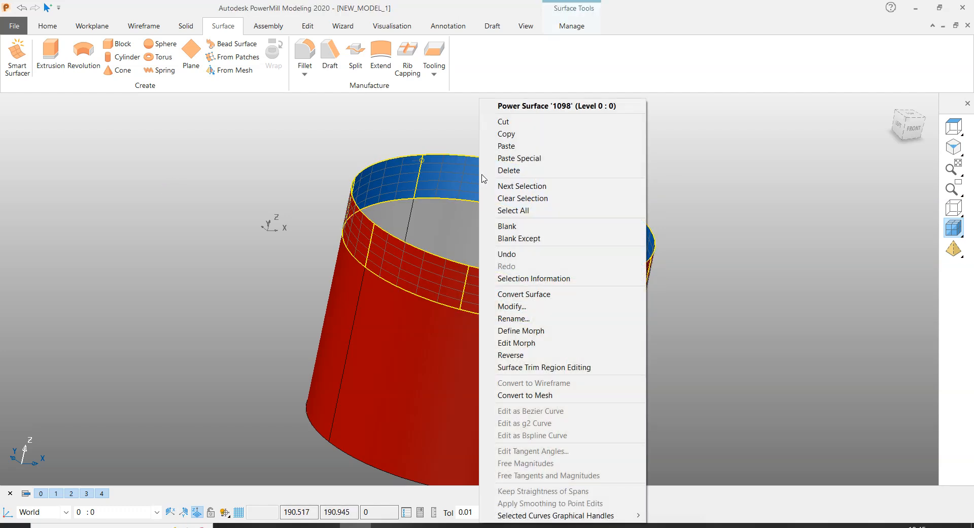
{"action": "left_click", "coordinate": [507, 134]}
{"action": "left_click", "coordinate": [581, 133]}
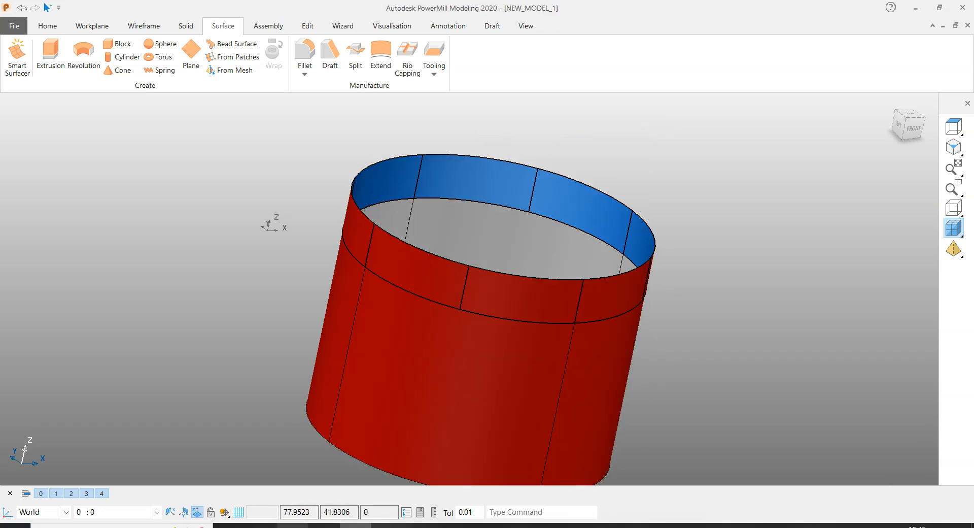
- Switch to PowerMill and paste the copied bore extension surface as a new model
{"action": "left_click", "coordinate": [293, 526]}
{"action": "scroll", "coordinate": [530, 290], "scroll_direction": "down", "scroll_amount": 5}
{"action": "left_click", "coordinate": [691, 225]}
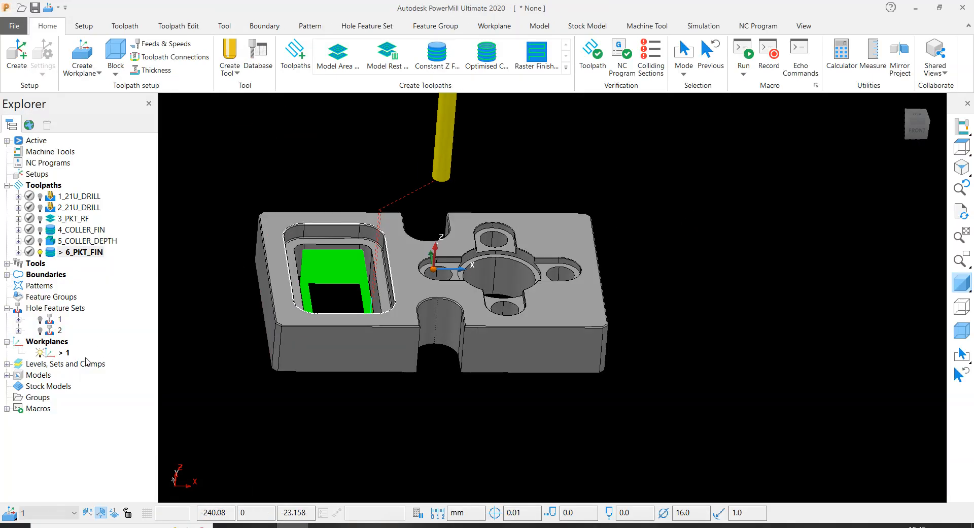
{"action": "right_click", "coordinate": [397, 257]}
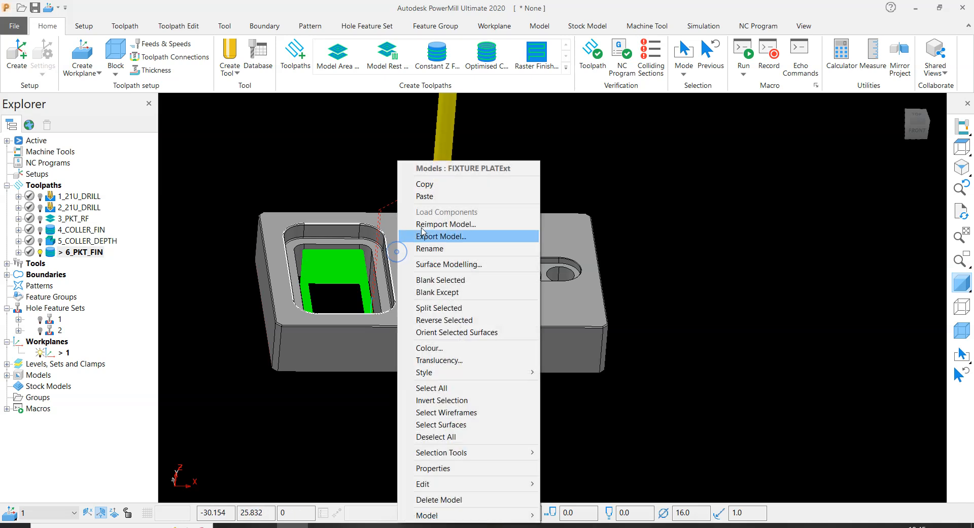
{"action": "left_click", "coordinate": [435, 196]}
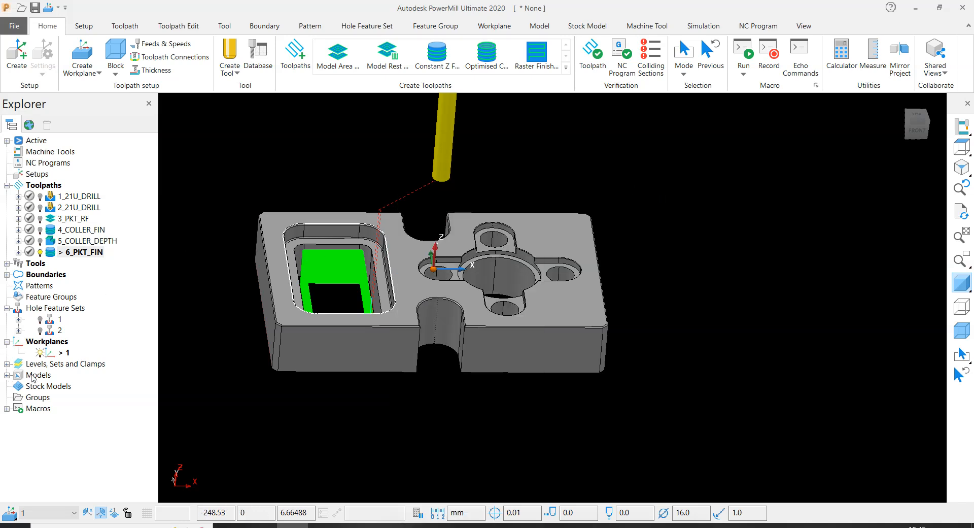
{"action": "left_click", "coordinate": [8, 376]}
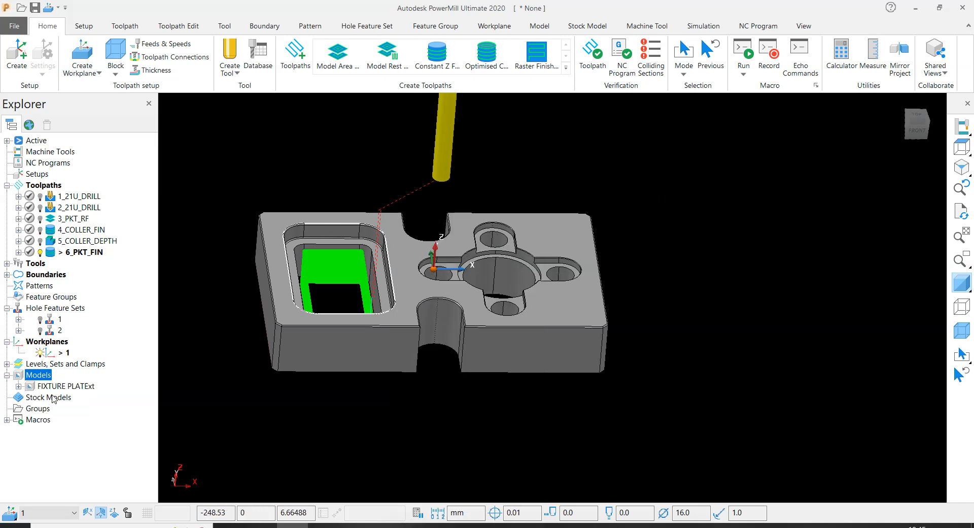
{"action": "right_click", "coordinate": [40, 376]}
{"action": "left_click", "coordinate": [91, 120]}
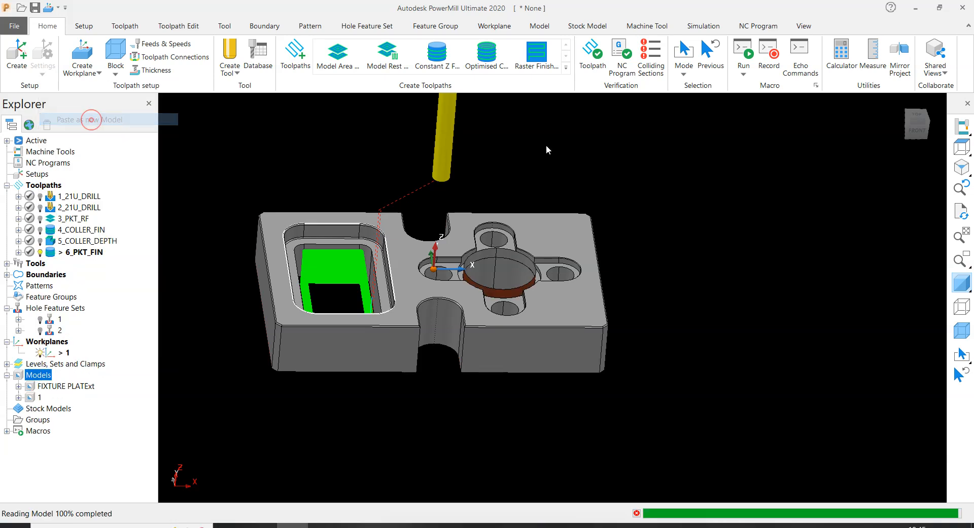
- Examine how the pasted extension surface sits above the round bore from several view angles
{"action": "right_click", "coordinate": [39, 397]}
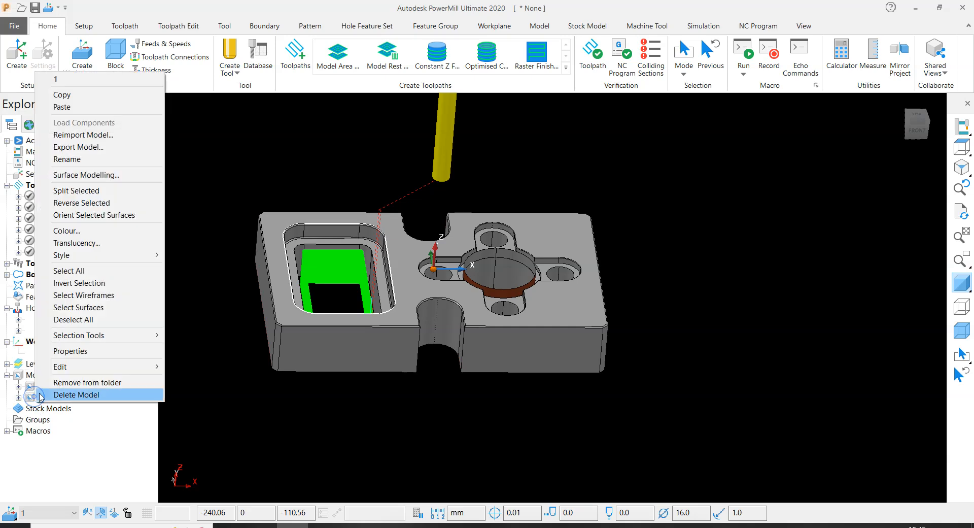
{"action": "left_click", "coordinate": [268, 431]}
{"action": "scroll", "coordinate": [519, 265], "scroll_direction": "up", "scroll_amount": 6}
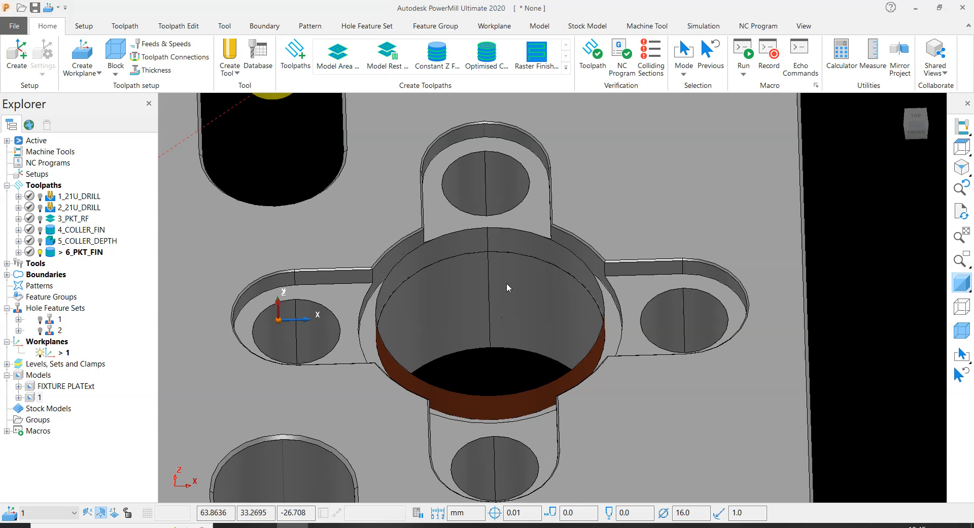
{"action": "scroll", "coordinate": [481, 287], "scroll_direction": "down", "scroll_amount": 2}
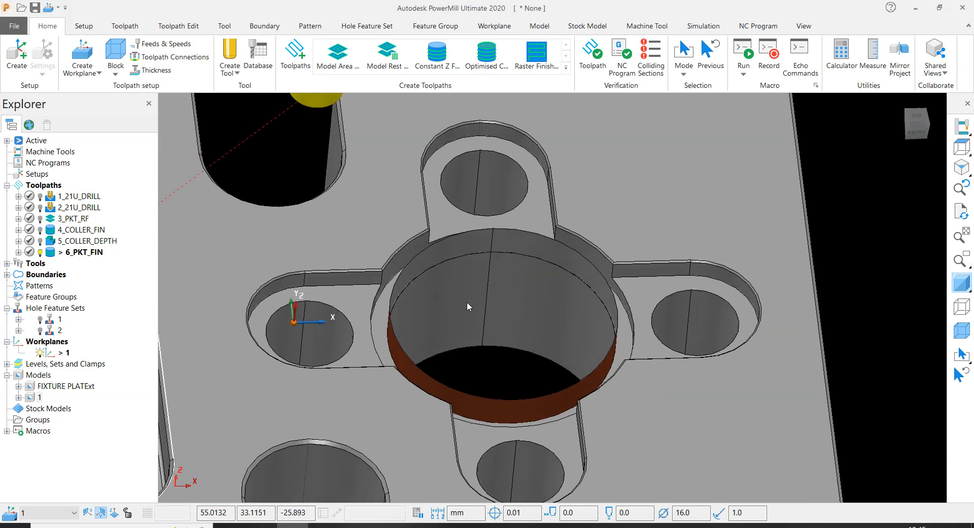
{"action": "scroll", "coordinate": [467, 301], "scroll_direction": "down", "scroll_amount": 4}
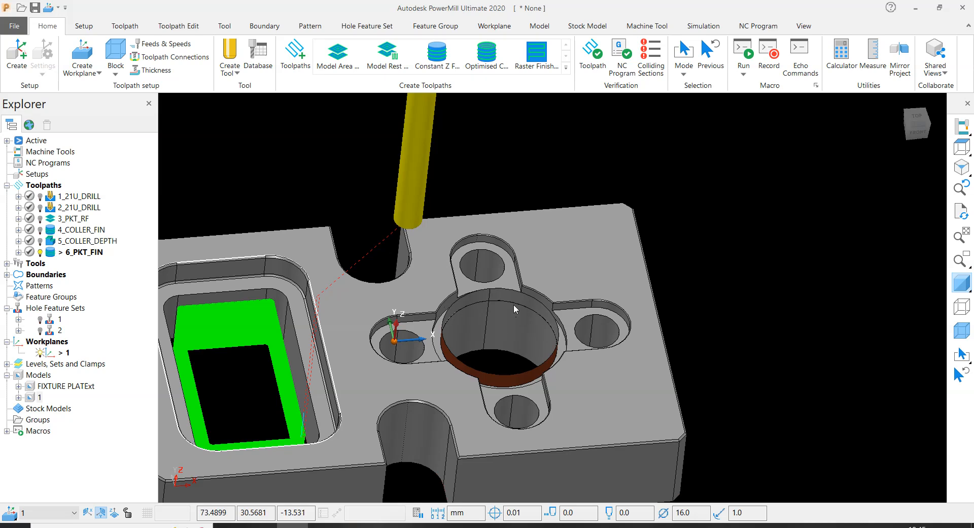
{"action": "scroll", "coordinate": [691, 318], "scroll_direction": "down", "scroll_amount": 1}
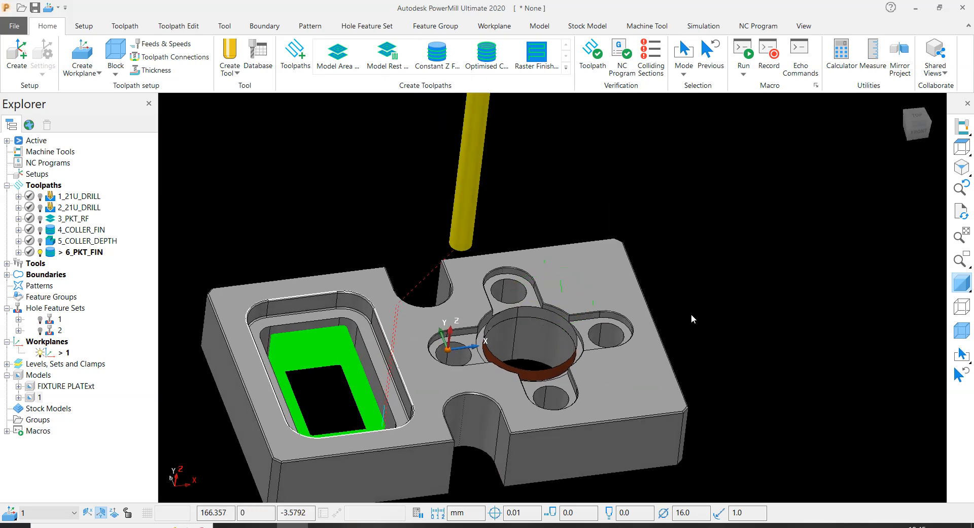
{"action": "scroll", "coordinate": [513, 313], "scroll_direction": "up", "scroll_amount": 3}
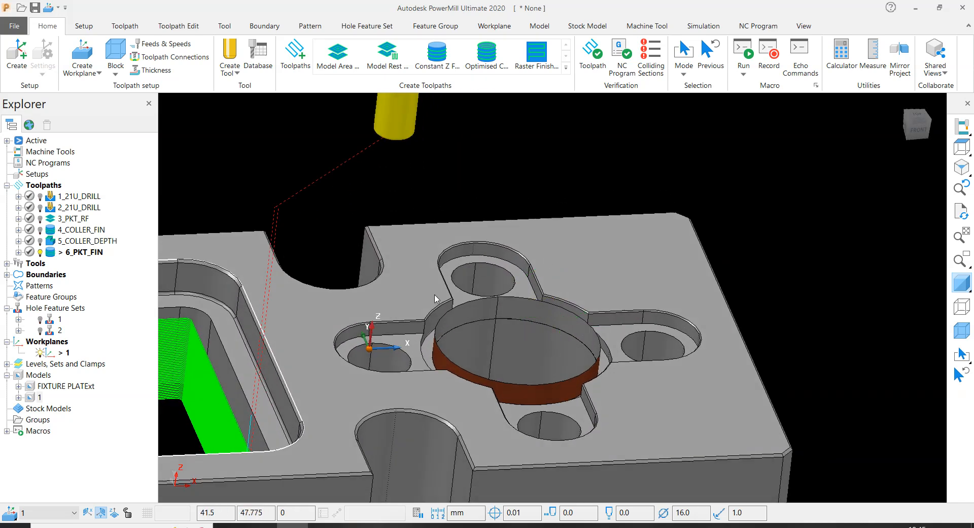
{"action": "left_click_drag", "start_coordinate": [747, 181], "coordinate": [809, 241]}
{"action": "scroll", "coordinate": [521, 309], "scroll_direction": "up", "scroll_amount": 3}
{"action": "scroll", "coordinate": [559, 260], "scroll_direction": "down", "scroll_amount": 2}
{"action": "scroll", "coordinate": [560, 260], "scroll_direction": "down", "scroll_amount": 2}
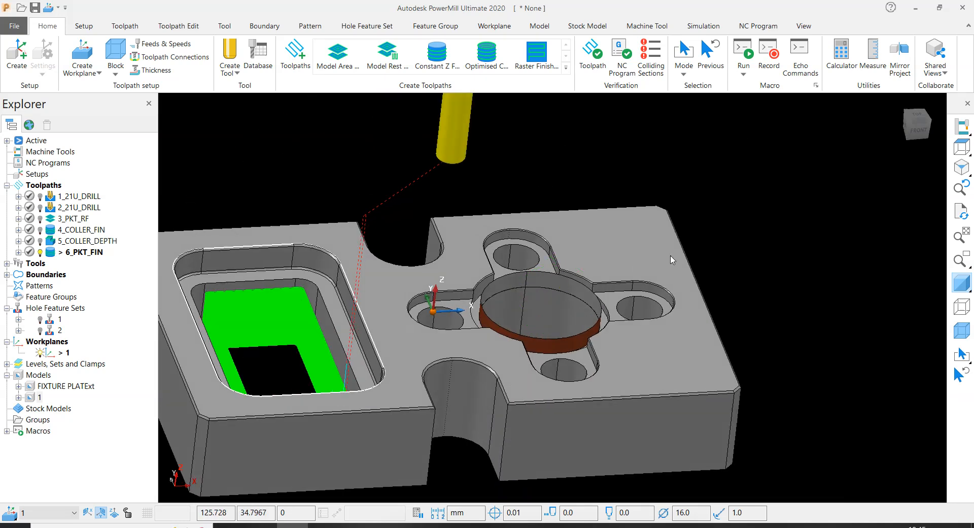
- Deactivate toolpath 6_PKT_FIN and create a user-defined boundary with private use and edit history on calculation switched off
{"action": "double_click", "coordinate": [49, 253]}
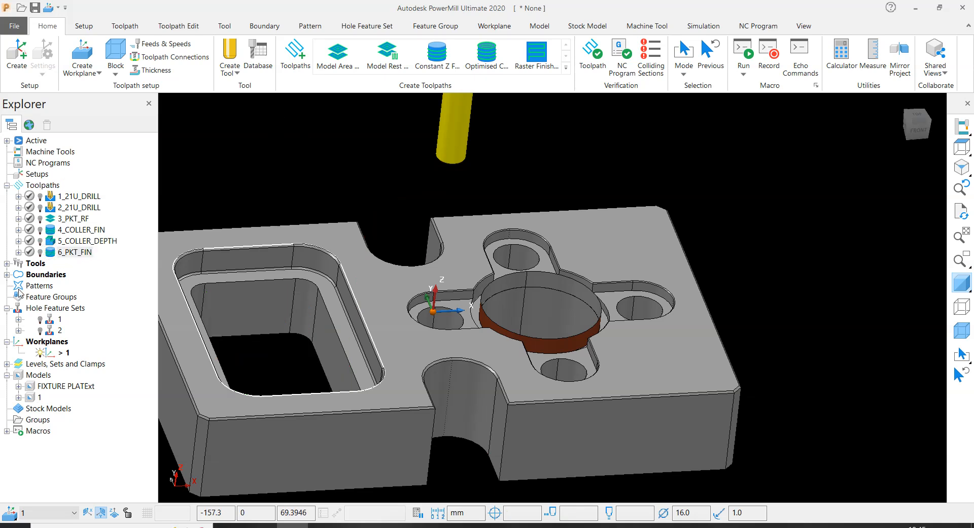
{"action": "right_click", "coordinate": [41, 276]}
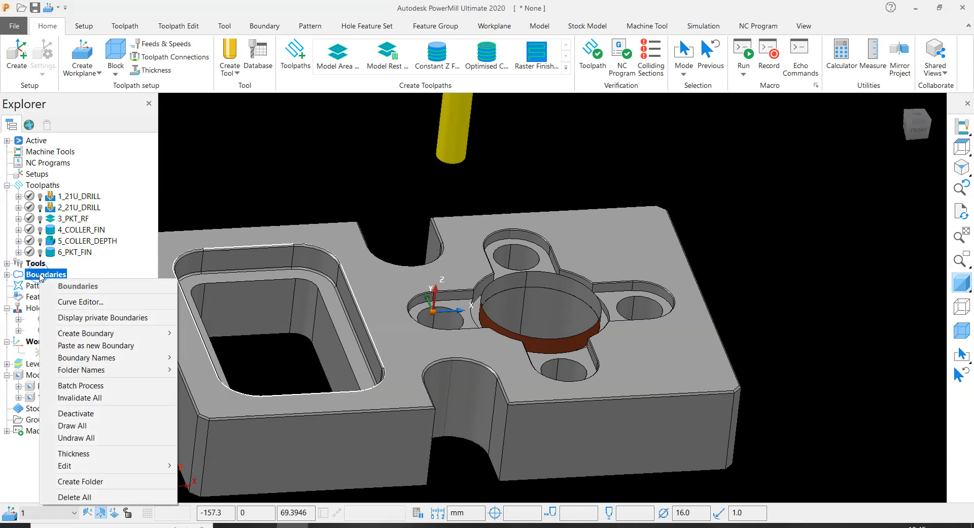
{"action": "left_click", "coordinate": [7, 274]}
{"action": "right_click", "coordinate": [44, 278]}
{"action": "mouse_move", "coordinate": [133, 335]}
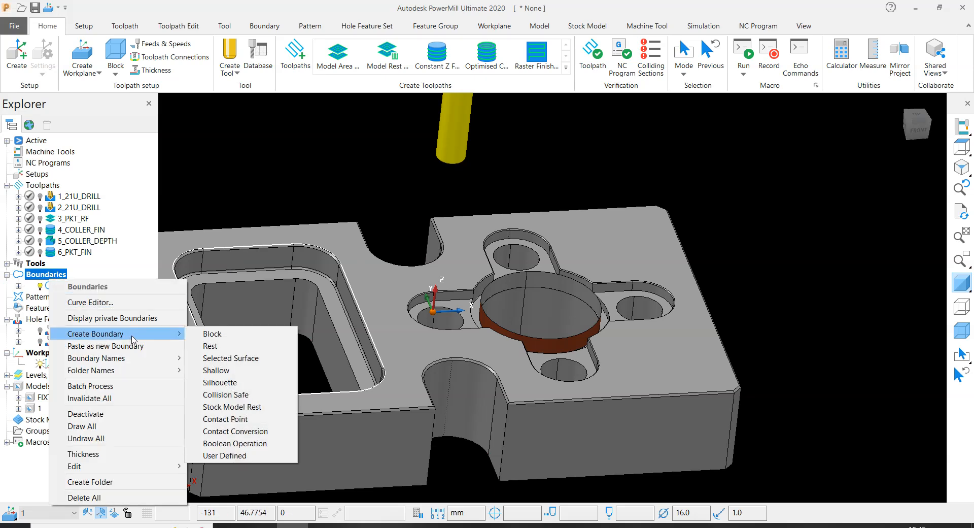
{"action": "left_click", "coordinate": [218, 457]}
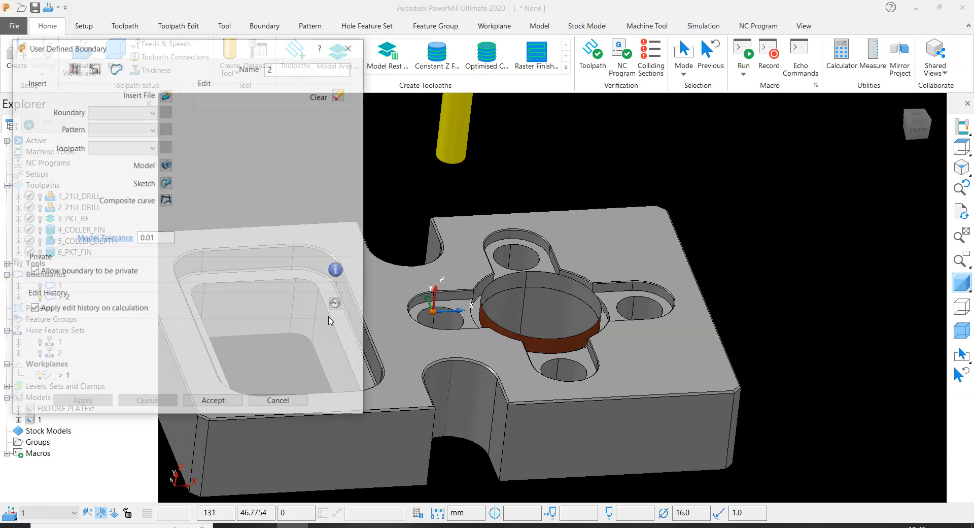
{"action": "left_click", "coordinate": [33, 308]}
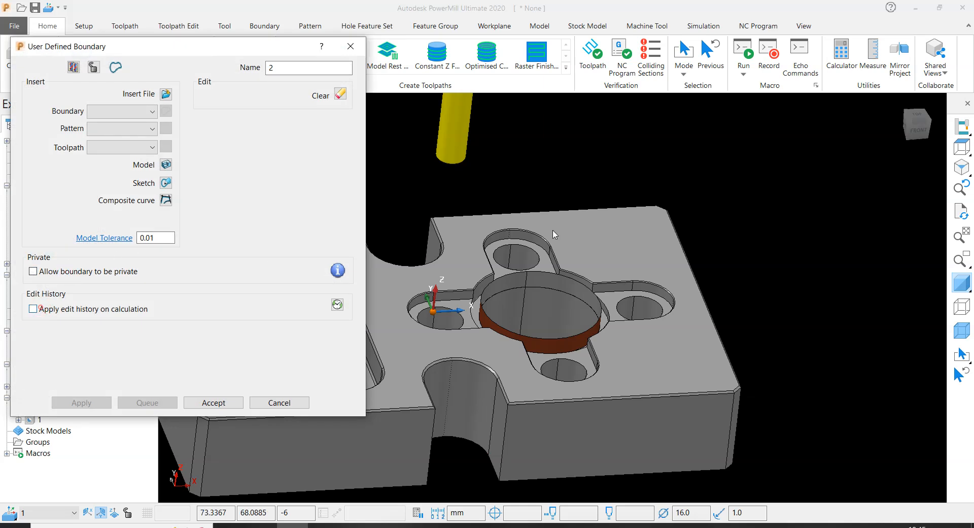
- Insert the upper circular edge of the pasted extension surface into the boundary as a composite curve and accept the boundary
{"action": "scroll", "coordinate": [556, 284], "scroll_direction": "up", "scroll_amount": 6}
{"action": "left_click", "coordinate": [568, 278]}
{"action": "left_click", "coordinate": [166, 164]}
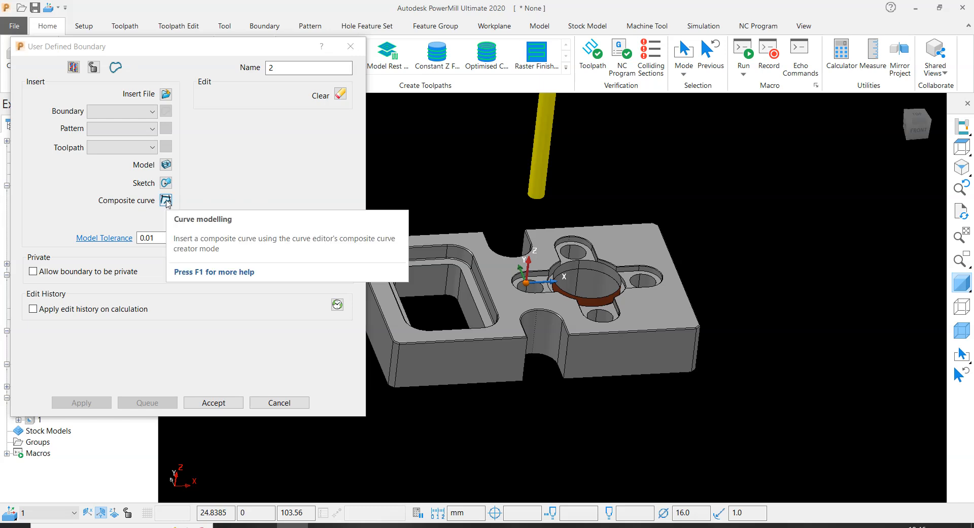
{"action": "left_click", "coordinate": [166, 201]}
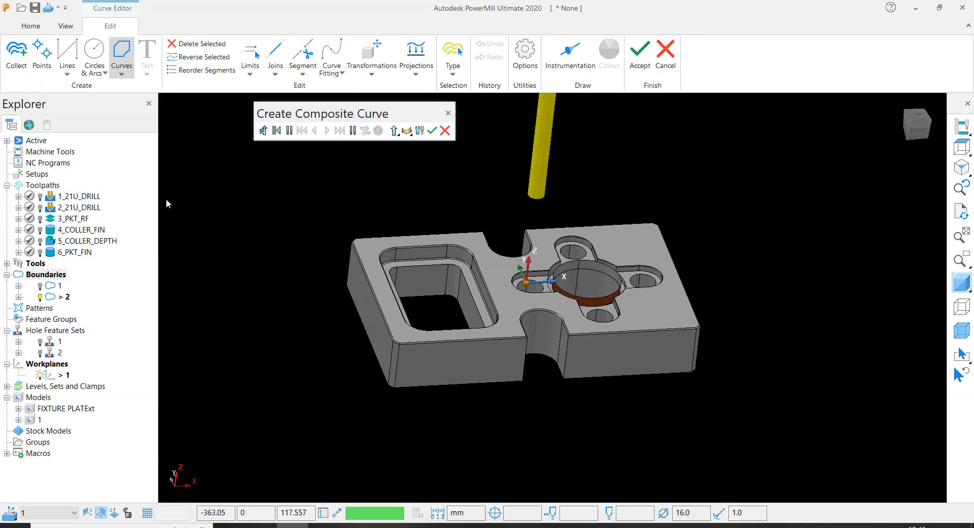
{"action": "scroll", "coordinate": [611, 310], "scroll_direction": "up", "scroll_amount": 5}
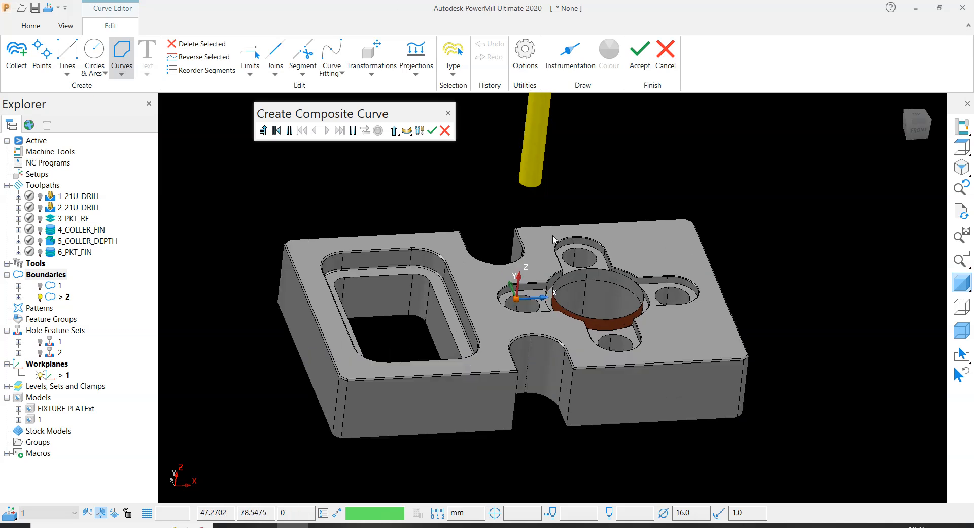
{"action": "left_click", "coordinate": [639, 365]}
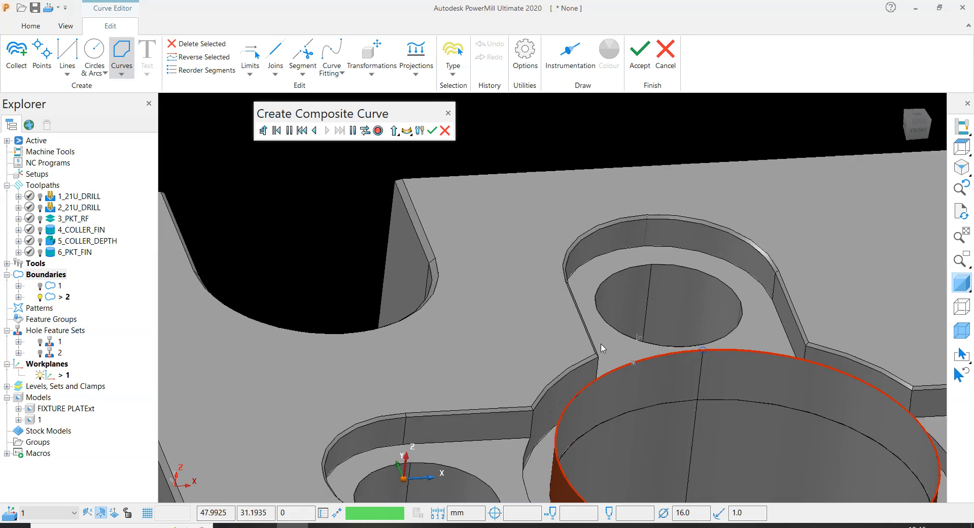
{"action": "scroll", "coordinate": [745, 344], "scroll_direction": "down", "scroll_amount": 3}
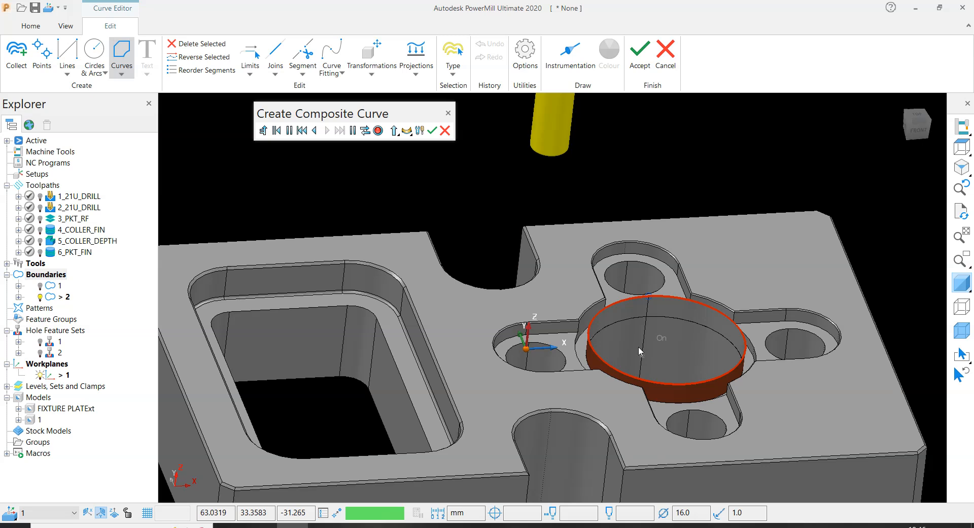
{"action": "left_click", "coordinate": [432, 130]}
{"action": "left_click", "coordinate": [639, 71]}
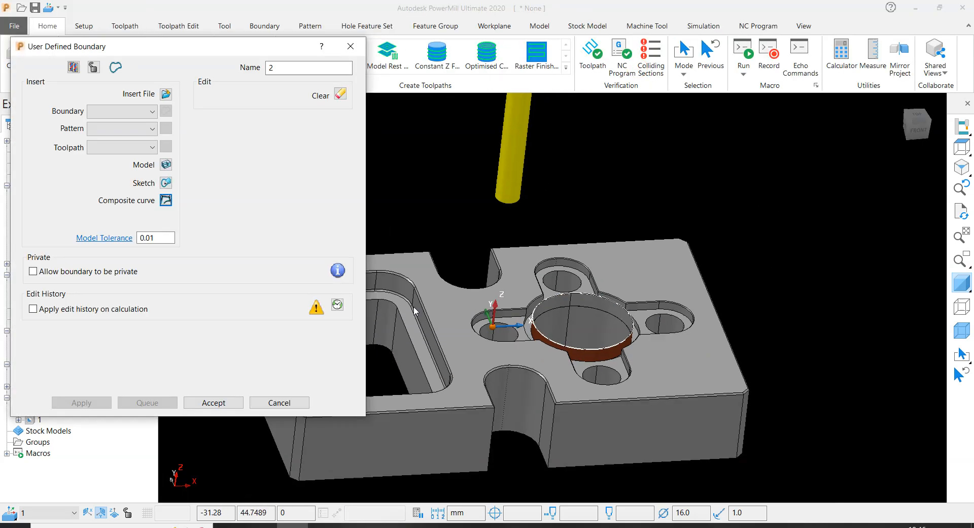
{"action": "left_click", "coordinate": [212, 398]}
- Start a new Constant Z Finishing toolpath for the round bore
{"action": "scroll", "coordinate": [523, 319], "scroll_direction": "up", "scroll_amount": 5}
{"action": "scroll", "coordinate": [583, 286], "scroll_direction": "down", "scroll_amount": 4}
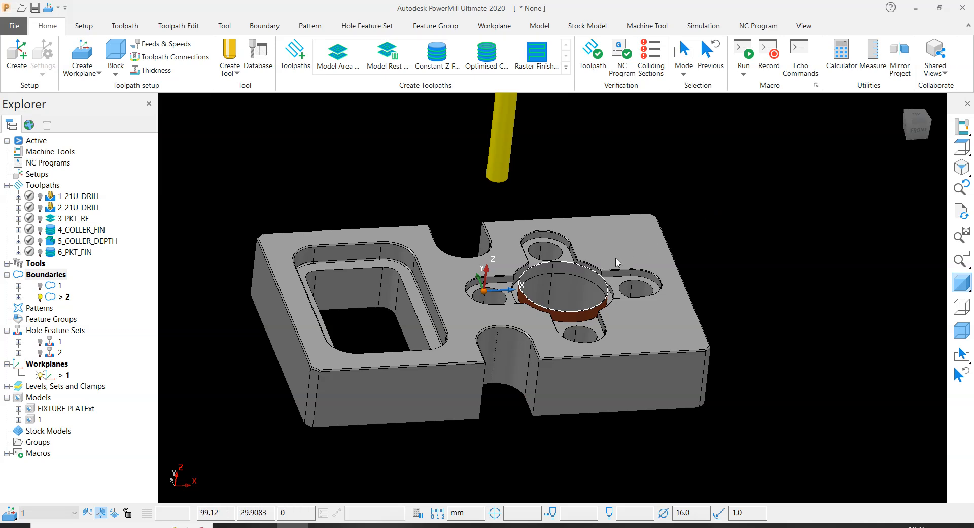
{"action": "scroll", "coordinate": [579, 279], "scroll_direction": "up", "scroll_amount": 3}
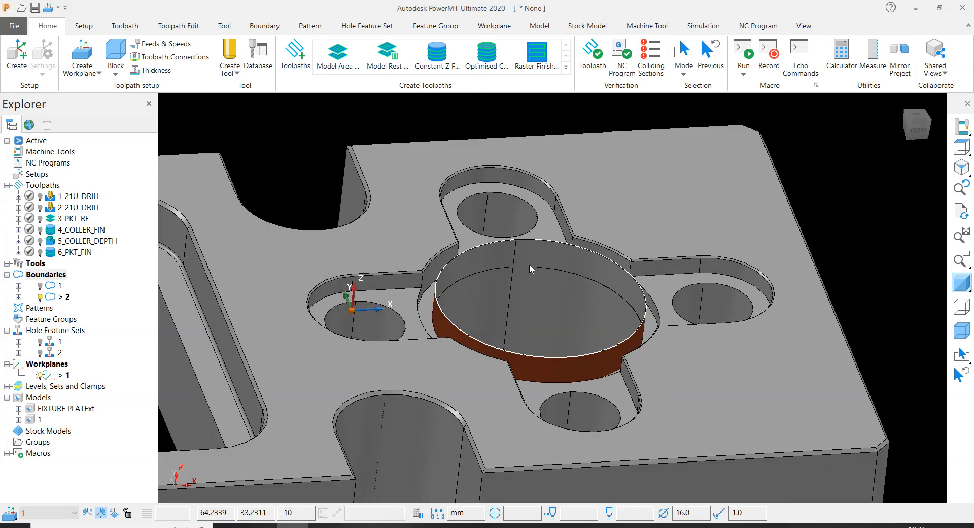
{"action": "scroll", "coordinate": [547, 305], "scroll_direction": "down", "scroll_amount": 2}
{"action": "scroll", "coordinate": [548, 300], "scroll_direction": "down", "scroll_amount": 5}
{"action": "left_click", "coordinate": [360, 181]}
{"action": "left_click", "coordinate": [441, 60]}
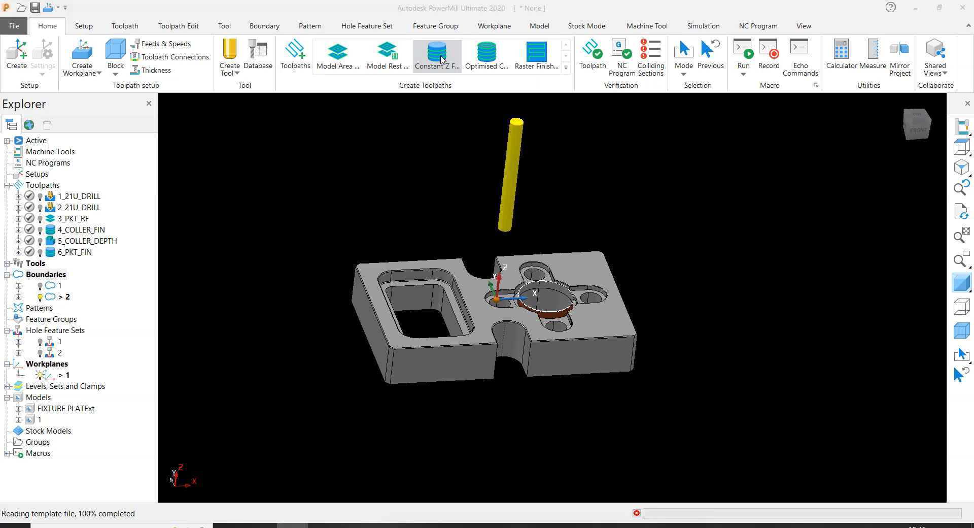
{"action": "scroll", "coordinate": [390, 239], "scroll_direction": "up", "scroll_amount": 5}
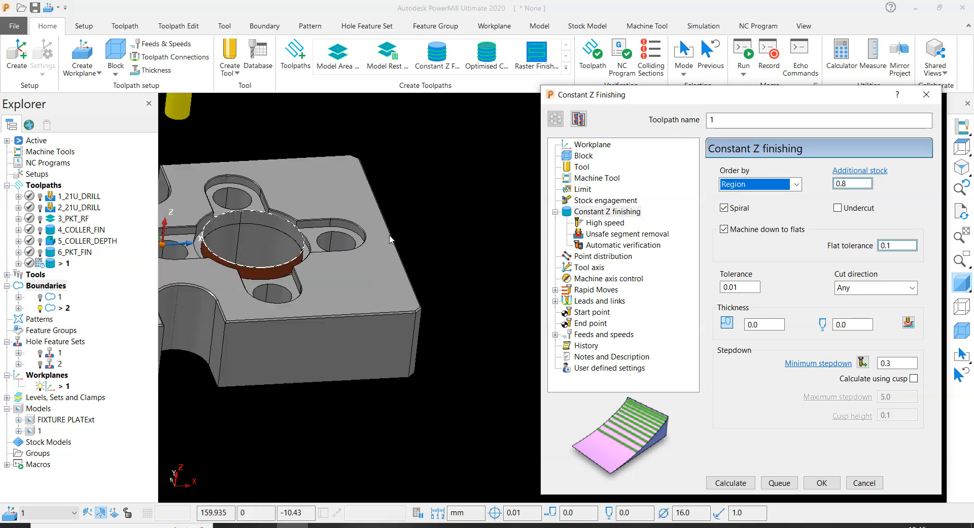
{"action": "scroll", "coordinate": [390, 238], "scroll_direction": "up", "scroll_amount": 5}
{"action": "scroll", "coordinate": [376, 270], "scroll_direction": "down", "scroll_amount": 6}
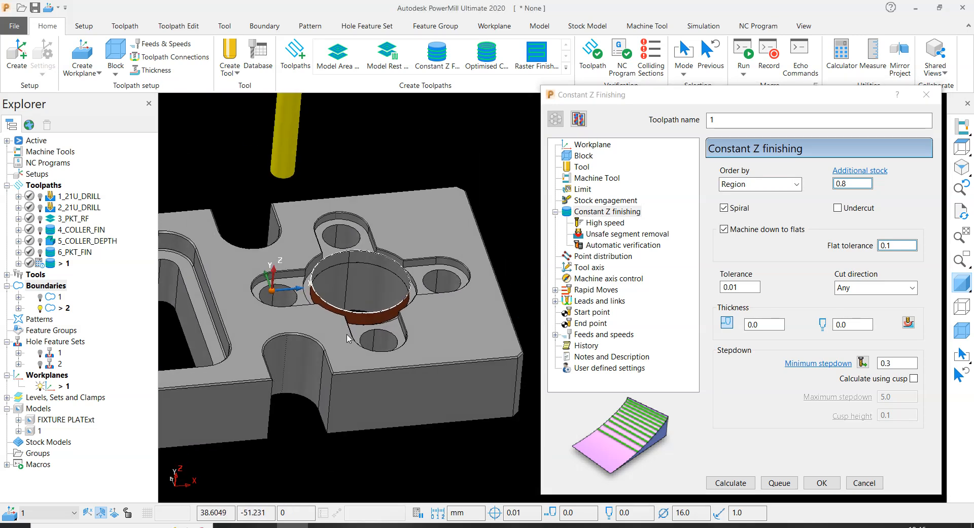
{"action": "left_click_drag", "start_coordinate": [605, 97], "coordinate": [603, 95]}
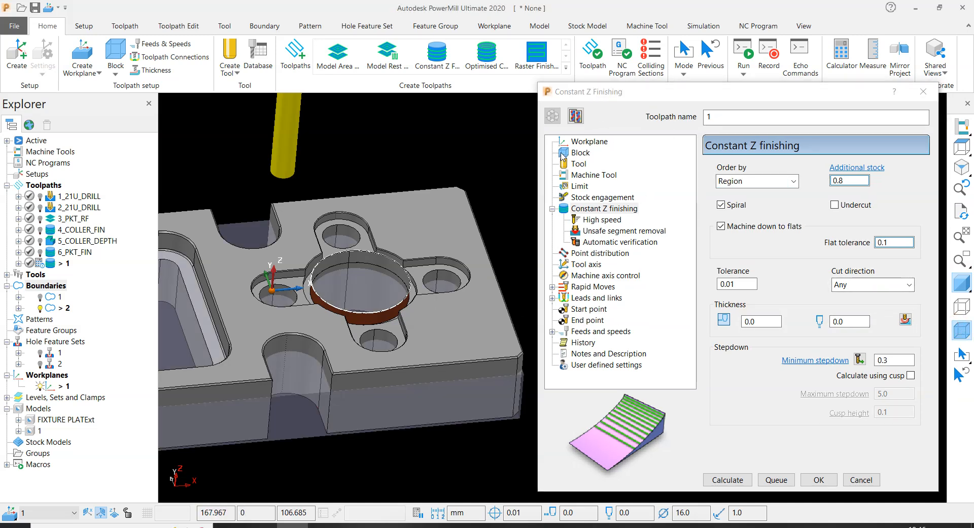
- Unlock the block's minimum and maximum Z limits and calculate the box block from the model
{"action": "left_click", "coordinate": [580, 153]}
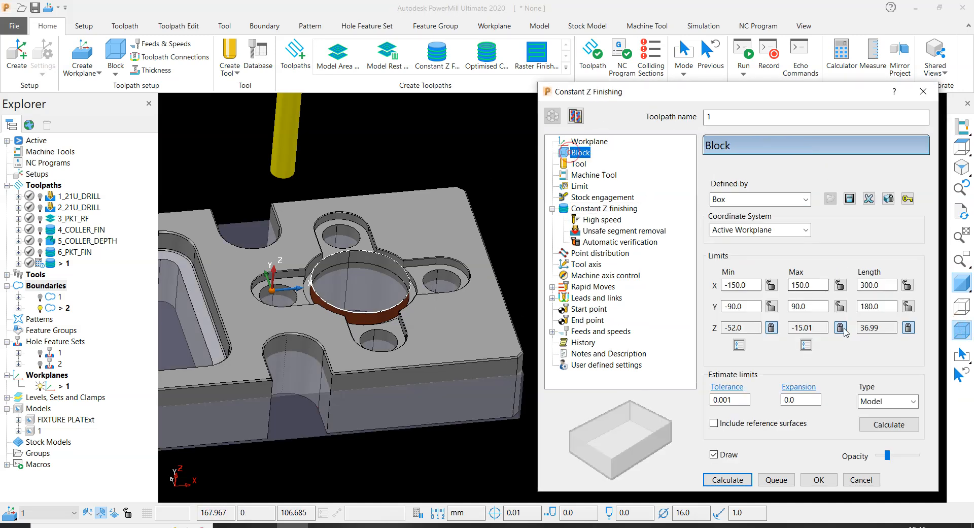
{"action": "left_click", "coordinate": [772, 327]}
{"action": "left_click", "coordinate": [840, 328]}
{"action": "left_click", "coordinate": [888, 424]}
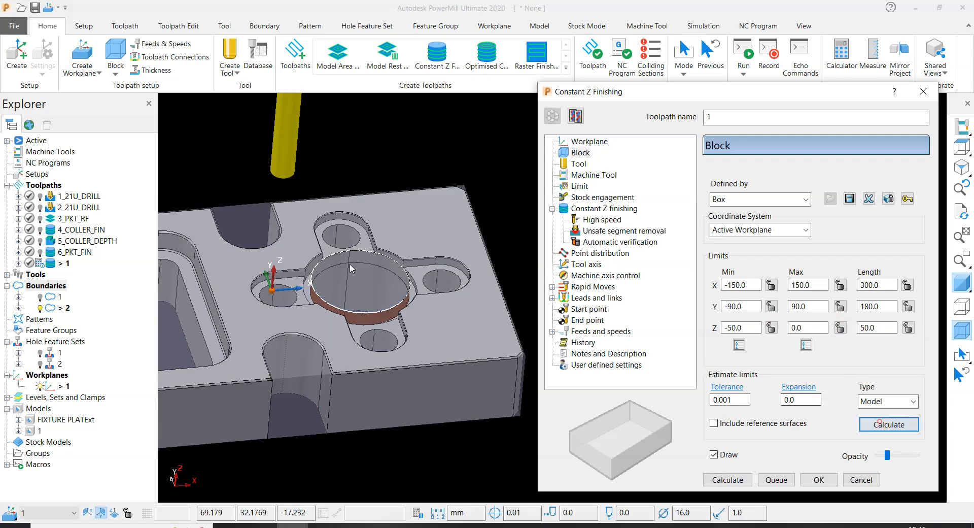
{"action": "scroll", "coordinate": [357, 431], "scroll_direction": "up", "scroll_amount": 3}
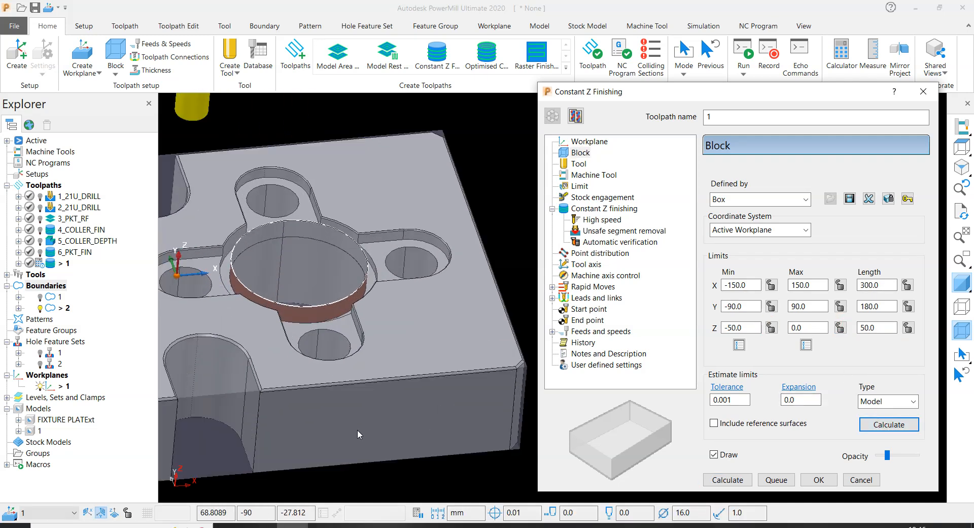
{"action": "scroll", "coordinate": [357, 429], "scroll_direction": "down", "scroll_amount": 5}
- Choose the 25R1 tip-radiused tool for the Constant Z Finishing toolpath
{"action": "left_click", "coordinate": [579, 163]}
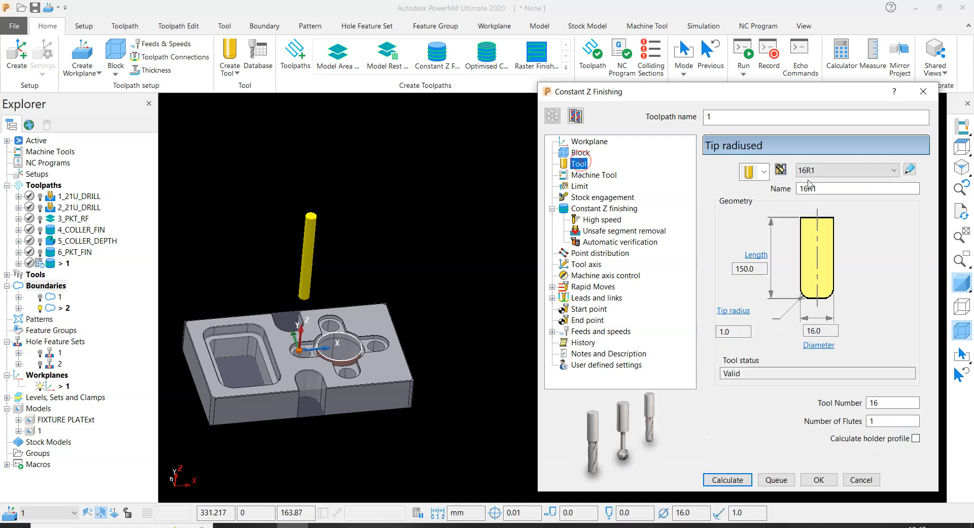
{"action": "left_click", "coordinate": [831, 170]}
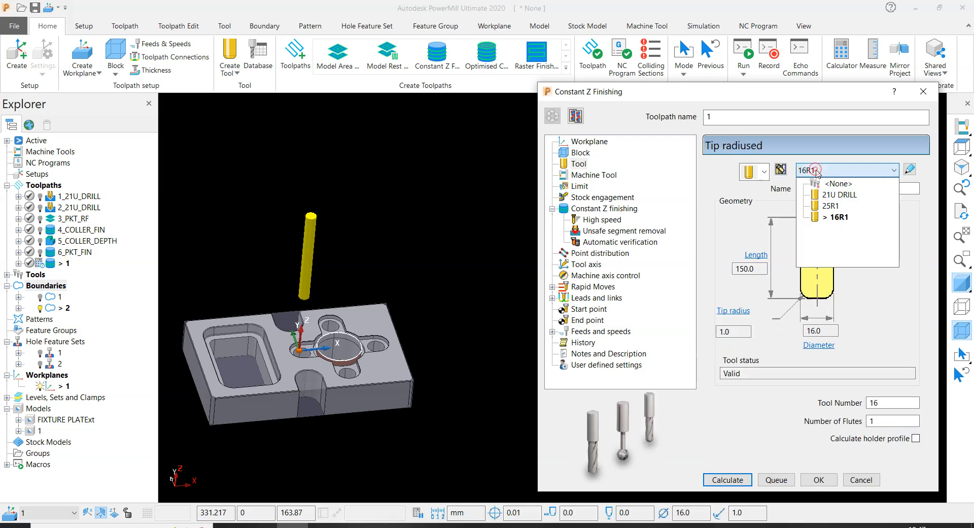
{"action": "left_click", "coordinate": [831, 206]}
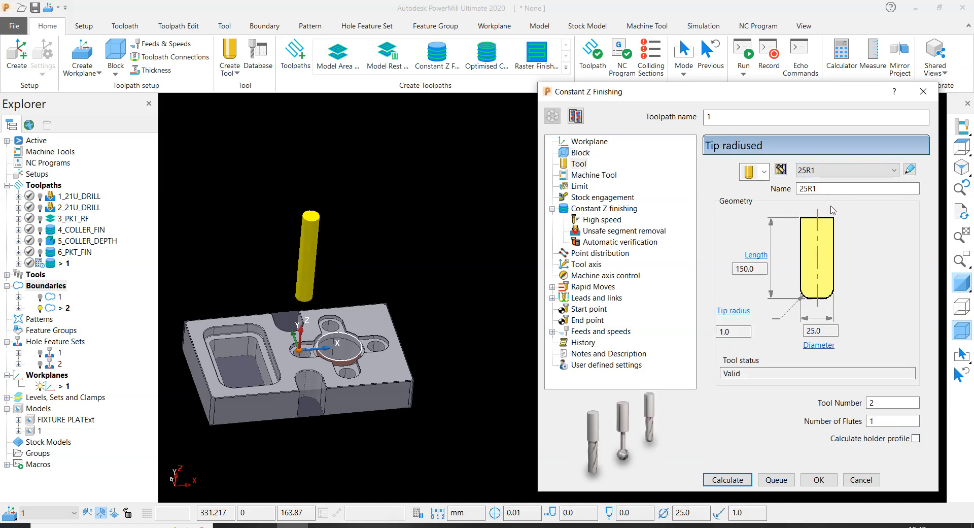
- Set the machining thickness of the Constant Z Finishing toolpath to 0.3 mm
{"action": "left_click", "coordinate": [611, 209]}
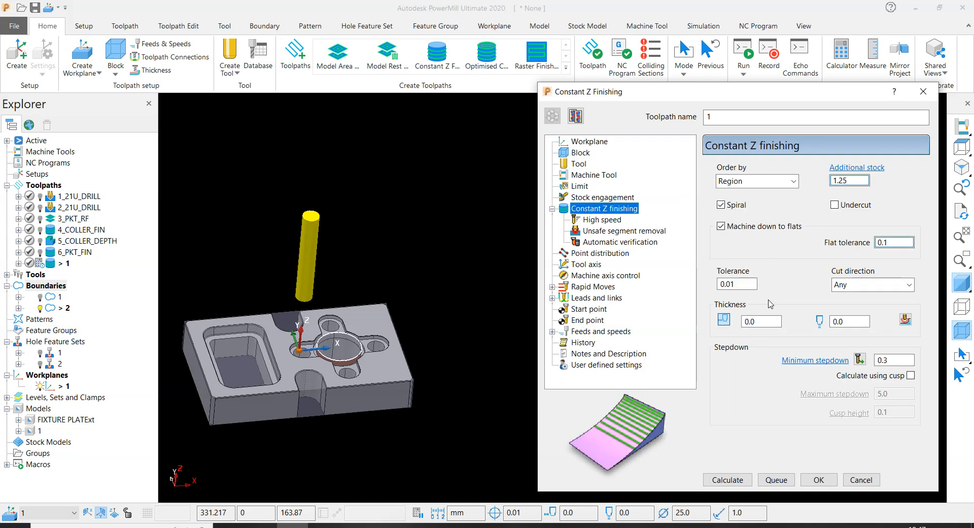
{"action": "double_click", "coordinate": [767, 321]}
{"action": "double_click", "coordinate": [760, 318]}
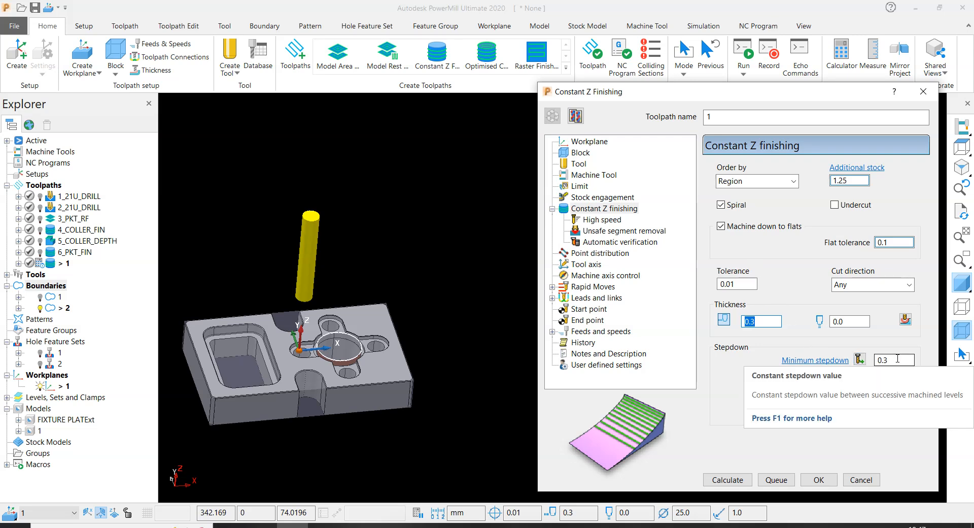
- Check the feeds and speeds, then calculate the Constant Z Finishing toolpath and name it 7_DIA65_SEMI
{"action": "left_click", "coordinate": [610, 330]}
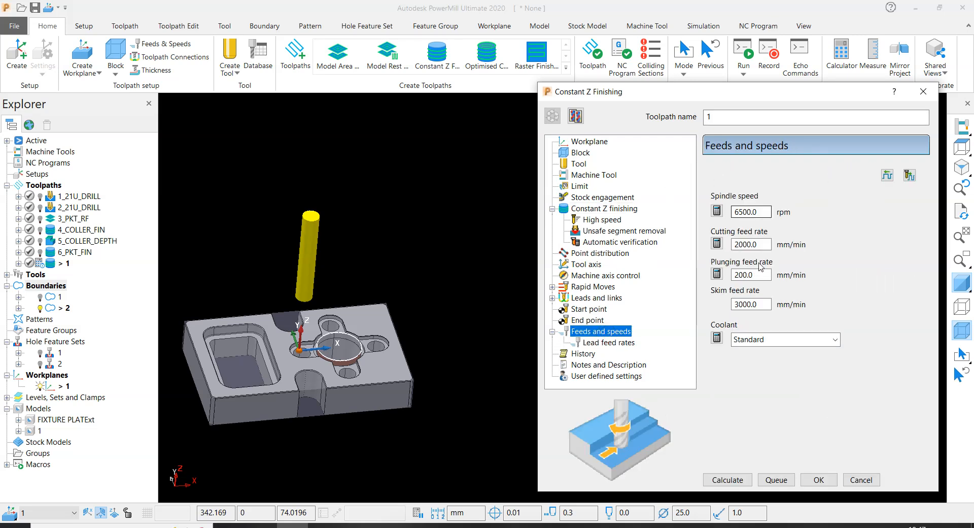
{"action": "left_click", "coordinate": [731, 480]}
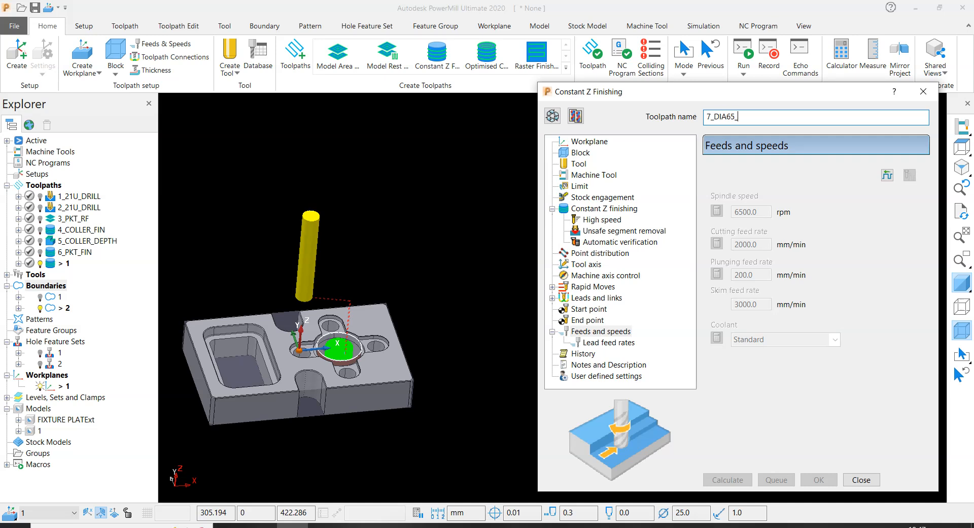
{"action": "key", "text": "Return"}
{"action": "left_click", "coordinate": [861, 479]}
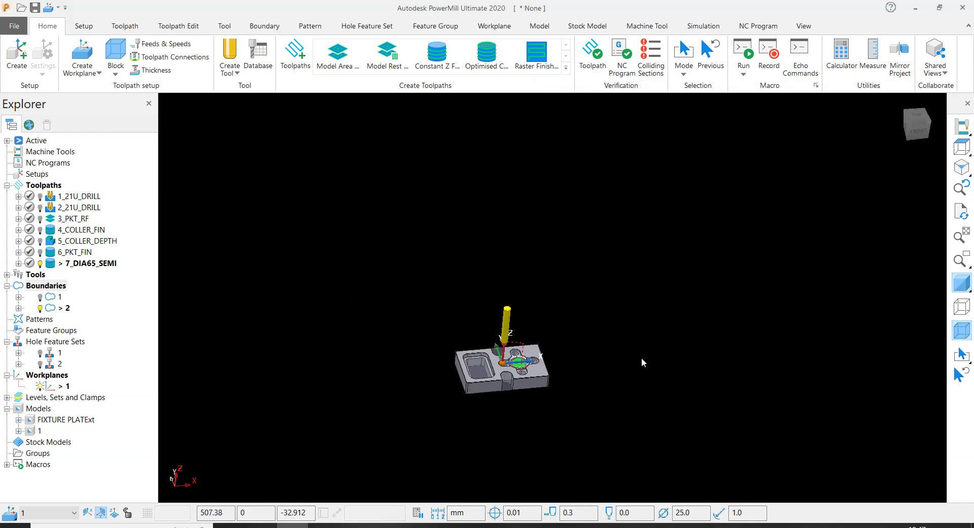
- Examine the calculated 7_DIA65_SEMI toolpath and its lead-in moves inside the round bore
{"action": "scroll", "coordinate": [538, 359], "scroll_direction": "up", "scroll_amount": 10}
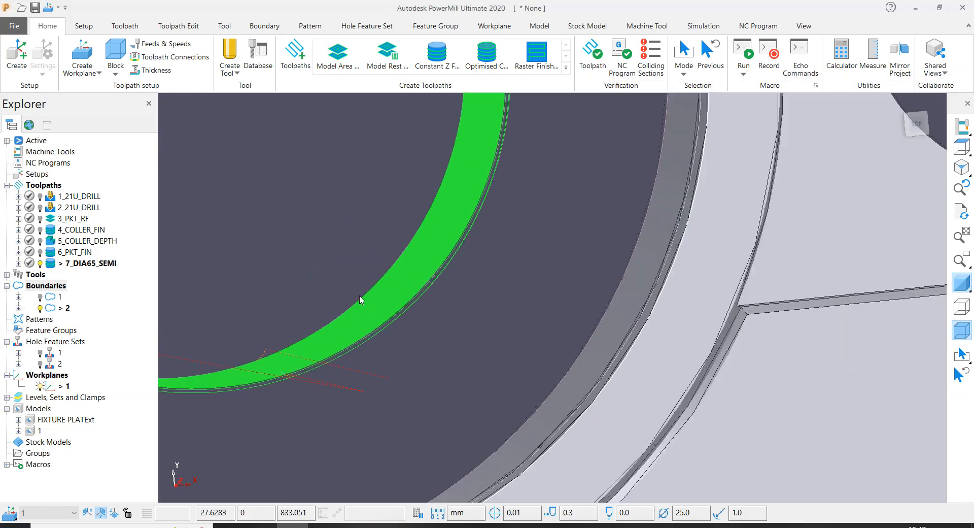
{"action": "scroll", "coordinate": [258, 355], "scroll_direction": "down", "scroll_amount": 8}
{"action": "scroll", "coordinate": [397, 334], "scroll_direction": "up", "scroll_amount": 4}
{"action": "middle_click_drag", "start_coordinate": [441, 362], "coordinate": [472, 337]}
{"action": "scroll", "coordinate": [472, 333], "scroll_direction": "down", "scroll_amount": 4}
{"action": "middle_click_drag", "start_coordinate": [703, 253], "coordinate": [694, 282]}
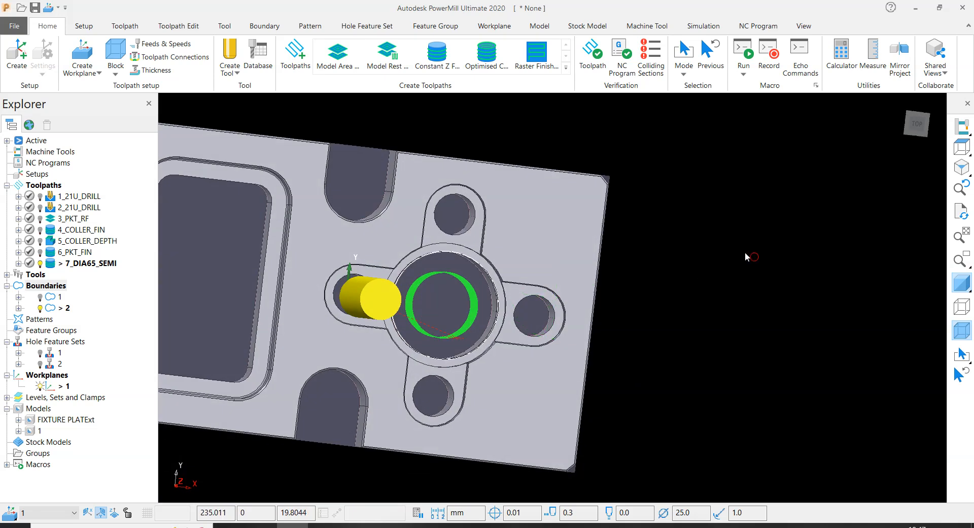
{"action": "scroll", "coordinate": [746, 253], "scroll_direction": "down", "scroll_amount": 2}
{"action": "middle_click_drag", "start_coordinate": [752, 259], "coordinate": [761, 239]}
- Set the first-choice lead-in of 7_DIA65_SEMI to Pocket centre, then apply and accept the toolpath connections
{"action": "left_click", "coordinate": [125, 25]}
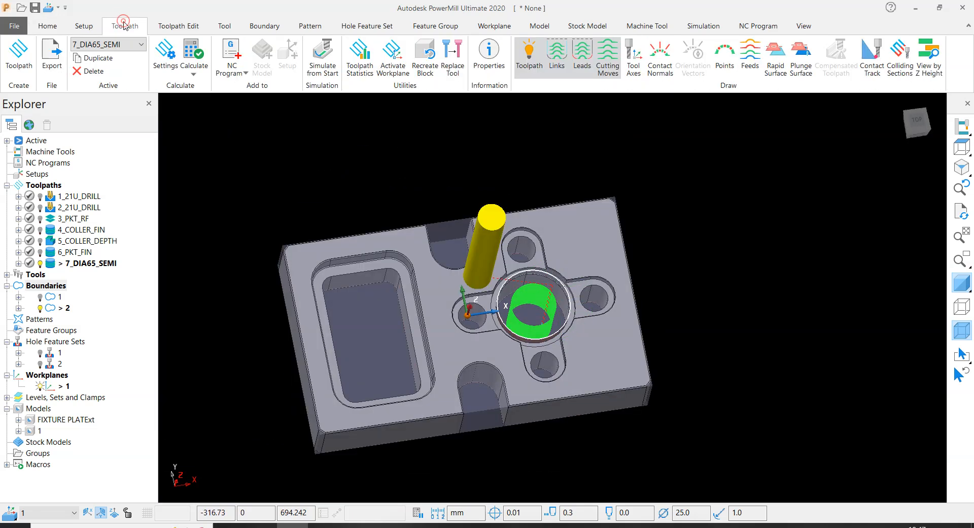
{"action": "left_click", "coordinate": [47, 26]}
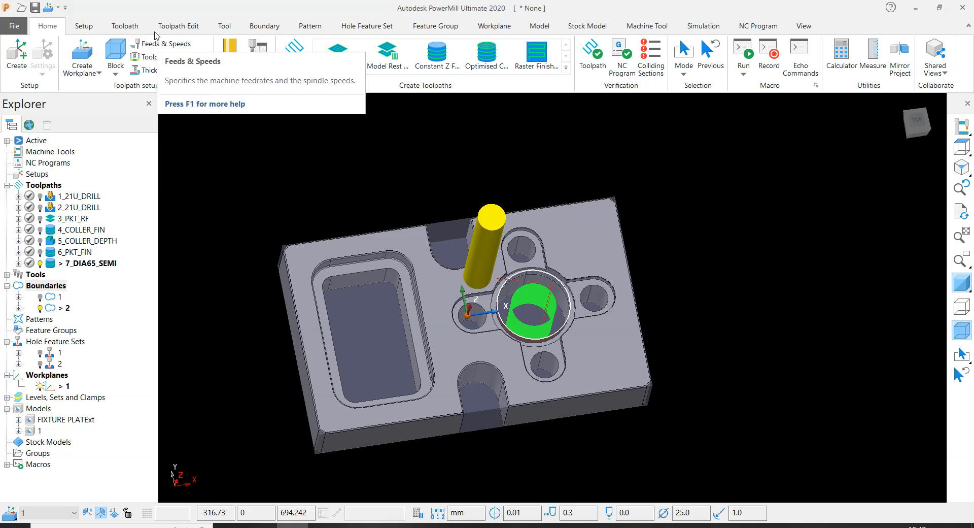
{"action": "left_click", "coordinate": [180, 26]}
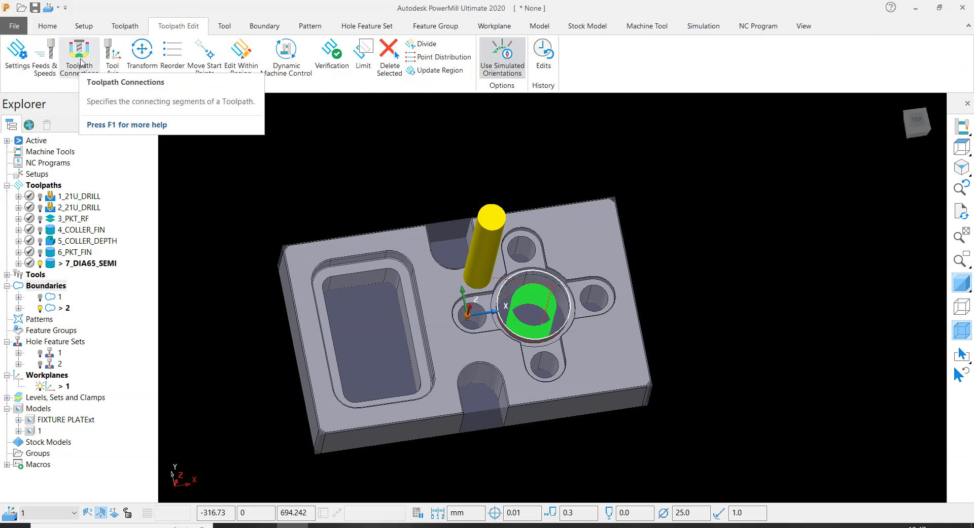
{"action": "left_click", "coordinate": [48, 25]}
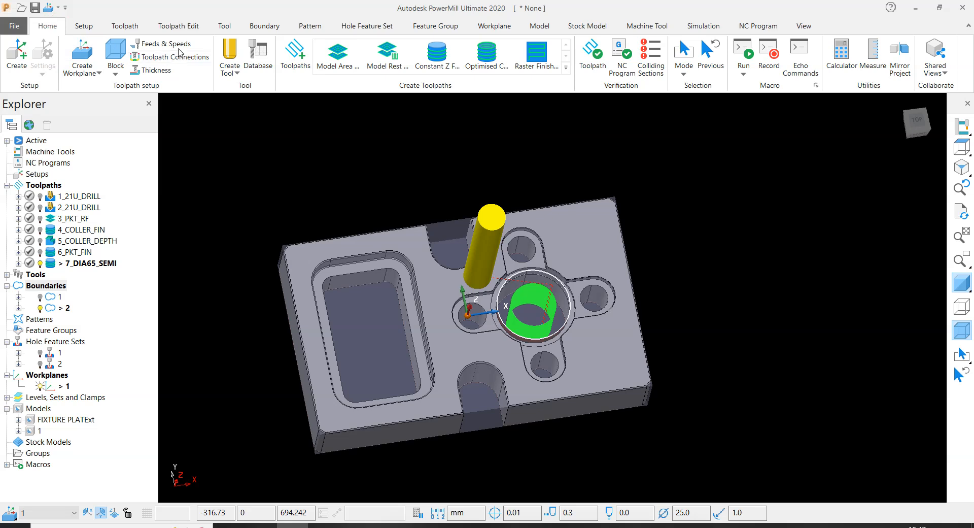
{"action": "left_click", "coordinate": [187, 26]}
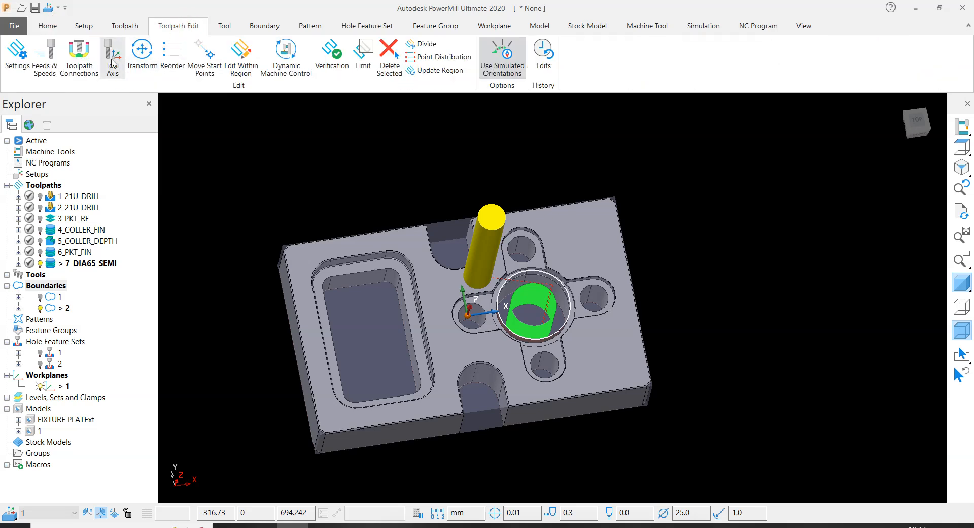
{"action": "left_click", "coordinate": [73, 65]}
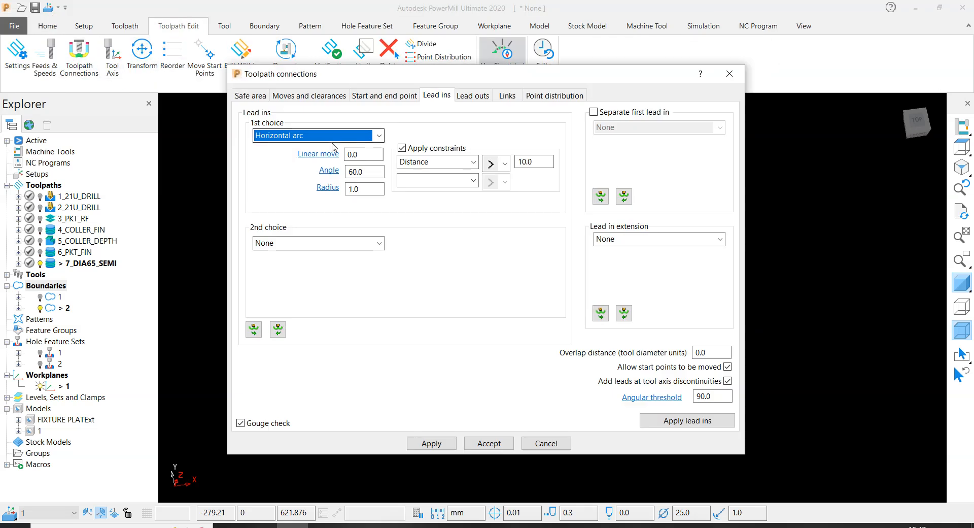
{"action": "left_click", "coordinate": [283, 134]}
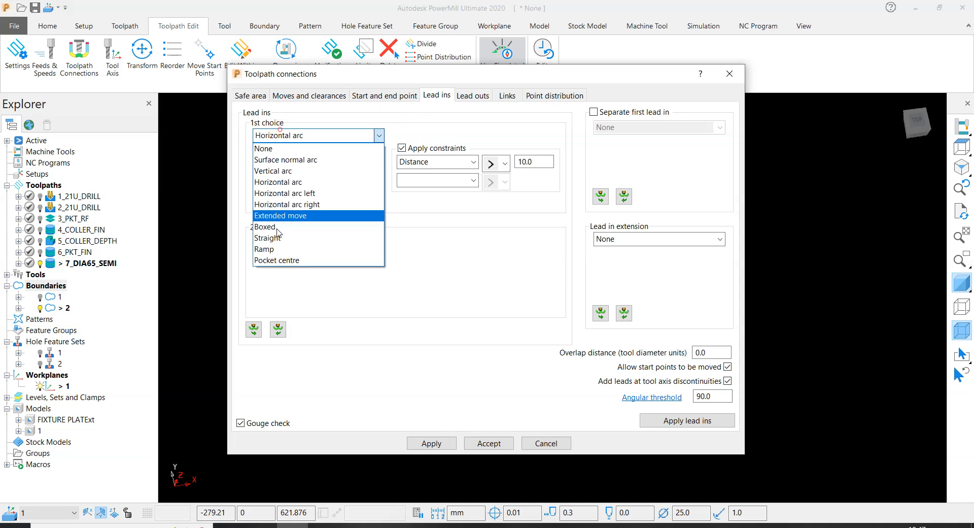
{"action": "left_click", "coordinate": [279, 264]}
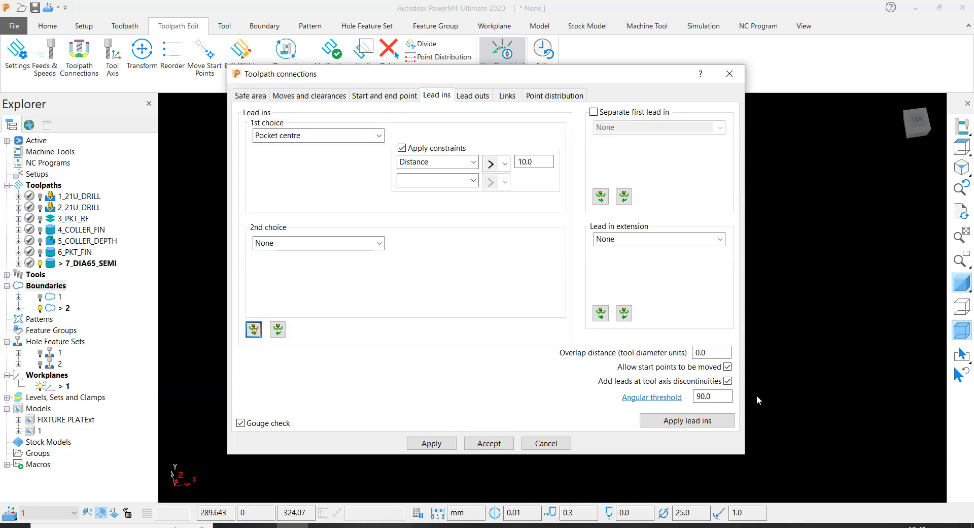
{"action": "left_click", "coordinate": [690, 420]}
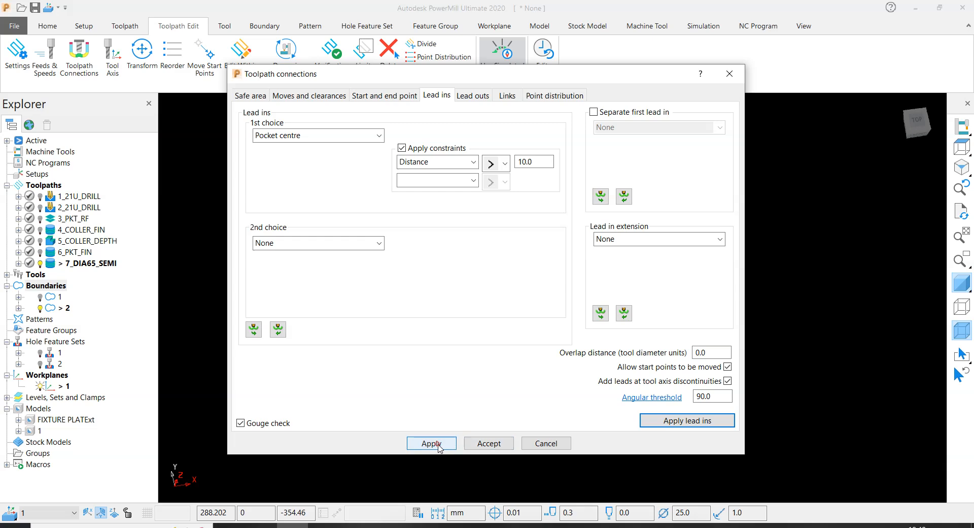
{"action": "left_click", "coordinate": [489, 443]}
- Inspect the updated pocket-centre lead moves of 7_DIA65_SEMI inside the round bore from several angles
{"action": "scroll", "coordinate": [550, 294], "scroll_direction": "up", "scroll_amount": 5}
{"action": "middle_click_drag", "start_coordinate": [550, 294], "coordinate": [674, 322]}
{"action": "scroll", "coordinate": [468, 380], "scroll_direction": "down", "scroll_amount": 4}
{"action": "scroll", "coordinate": [428, 336], "scroll_direction": "down", "scroll_amount": 3}
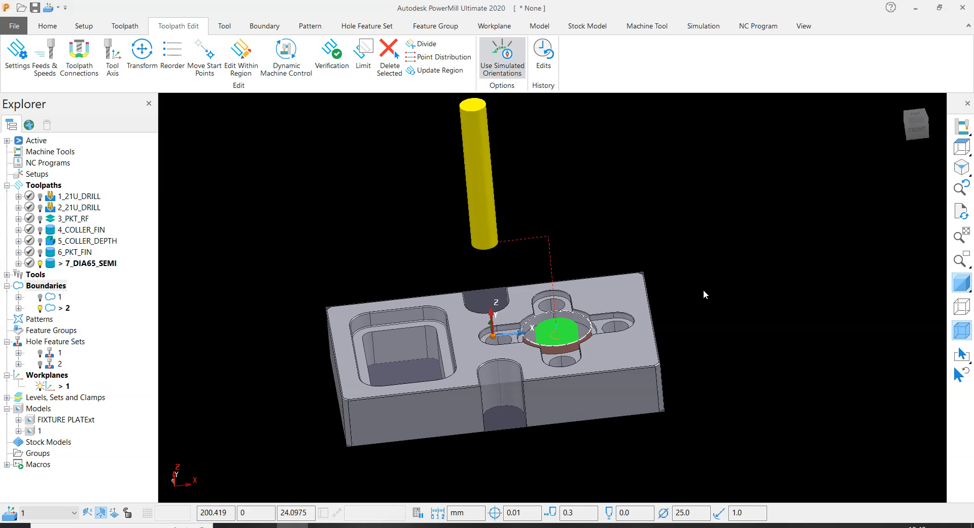
{"action": "middle_click_drag", "start_coordinate": [700, 290], "coordinate": [708, 329]}
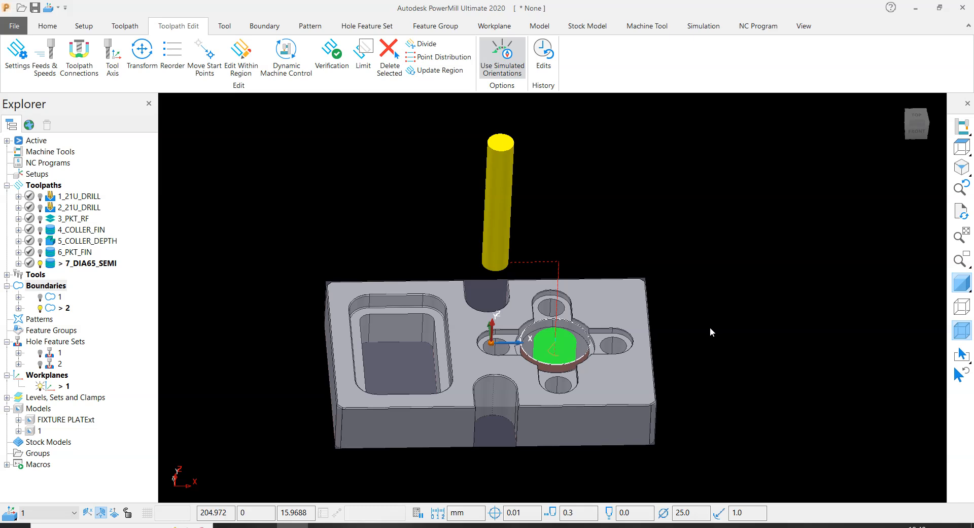
{"action": "scroll", "coordinate": [558, 357], "scroll_direction": "up", "scroll_amount": 5}
{"action": "scroll", "coordinate": [443, 248], "scroll_direction": "down", "scroll_amount": 6}
{"action": "scroll", "coordinate": [476, 274], "scroll_direction": "up", "scroll_amount": 5}
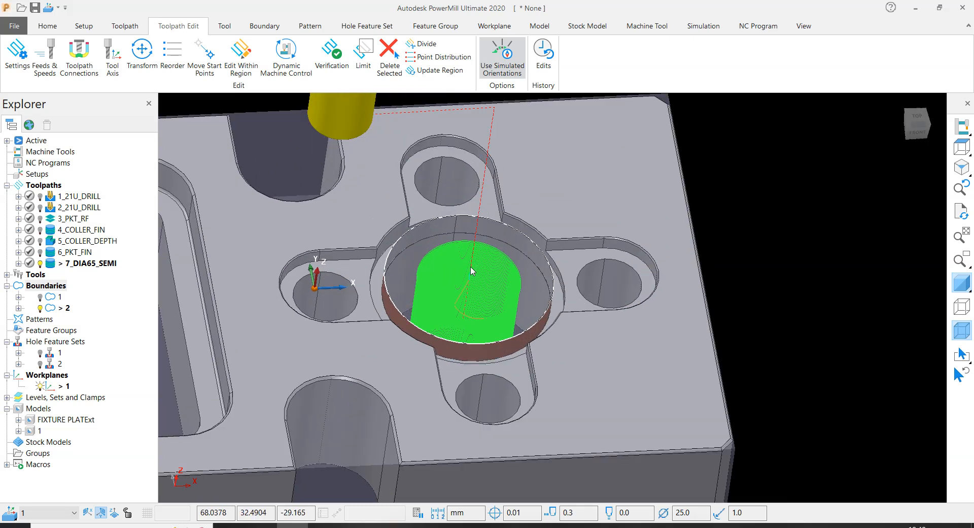
{"action": "scroll", "coordinate": [458, 248], "scroll_direction": "down", "scroll_amount": 6}
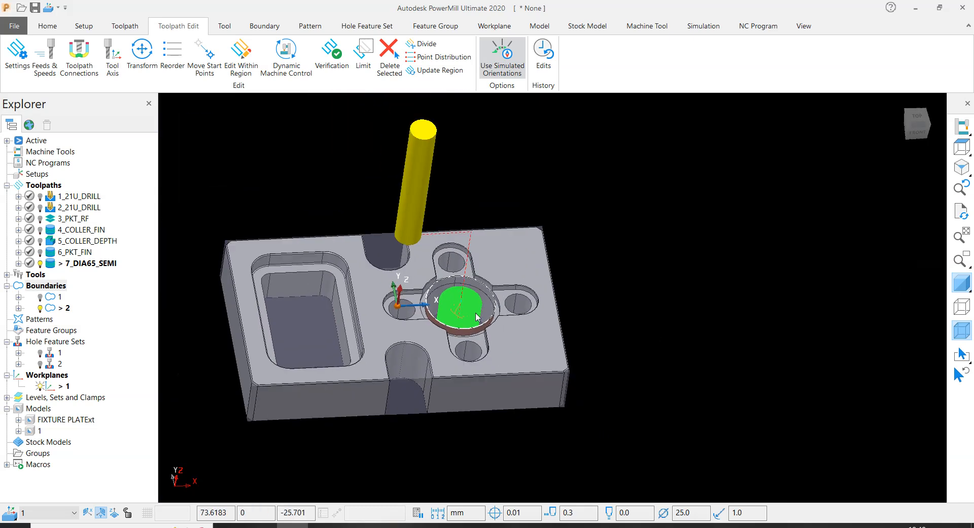
{"action": "scroll", "coordinate": [460, 278], "scroll_direction": "up", "scroll_amount": 5}
{"action": "scroll", "coordinate": [507, 280], "scroll_direction": "down", "scroll_amount": 5}
{"action": "middle_click_drag", "start_coordinate": [554, 290], "coordinate": [661, 228]}
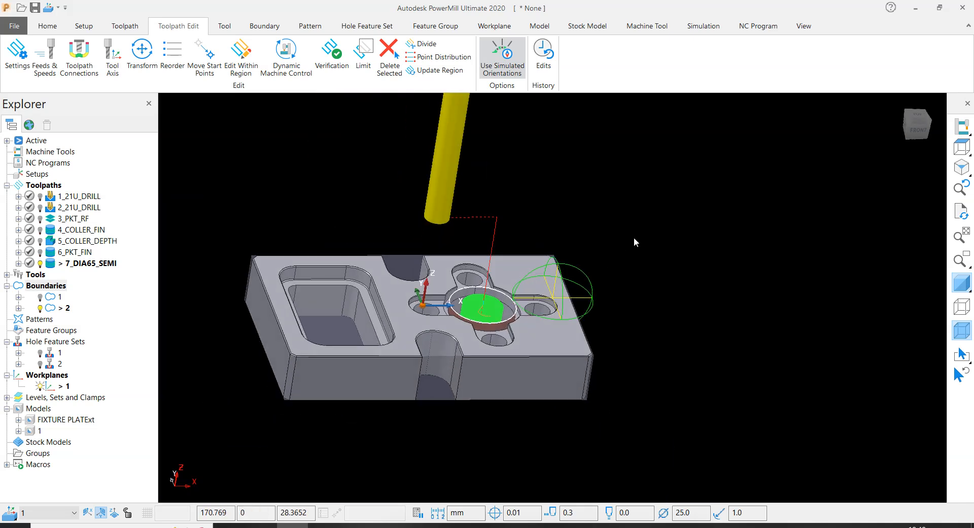
- Deactivate the 7_DIA65_SEMI toolpath and its 25R1 tool
{"action": "double_click", "coordinate": [49, 268]}
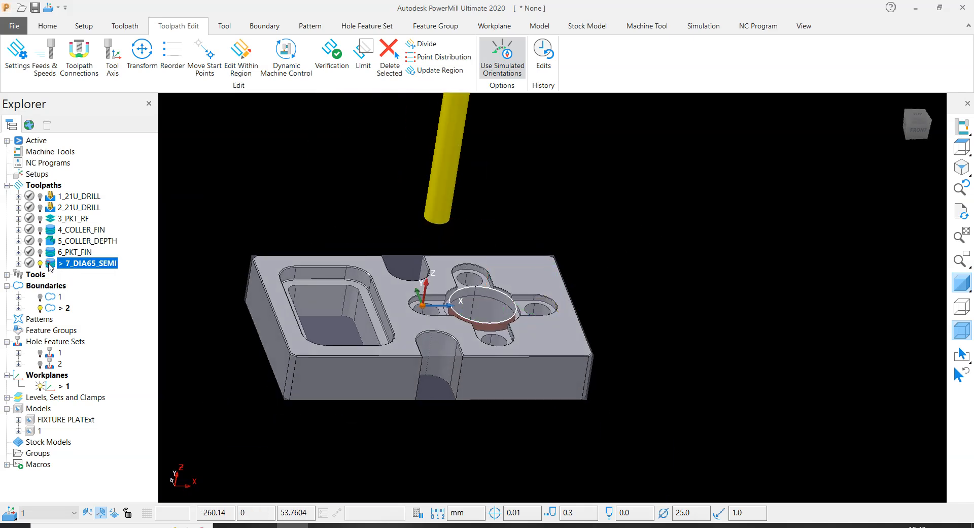
{"action": "right_click", "coordinate": [451, 150]}
{"action": "left_click", "coordinate": [477, 175]}
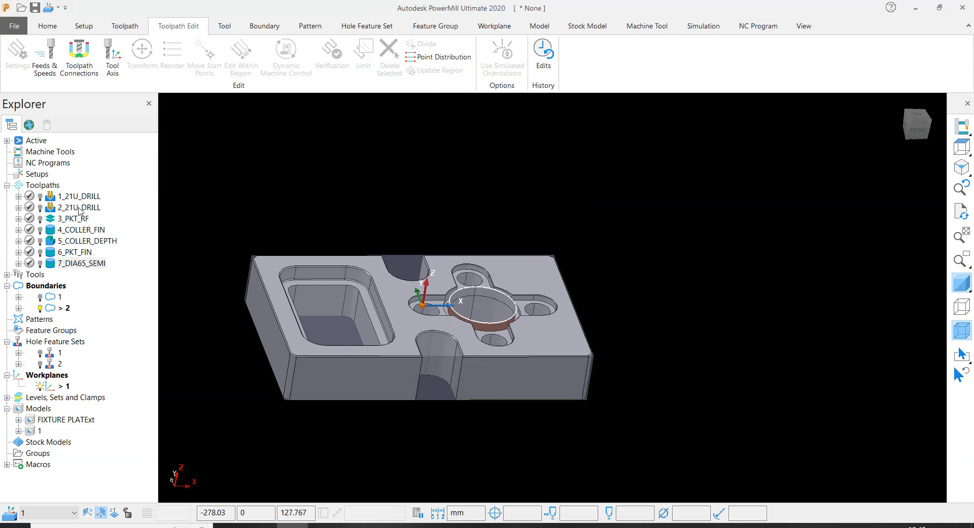
- Activate the 2_21U_DRILL toolpath and create a copy of it
{"action": "double_click", "coordinate": [50, 208]}
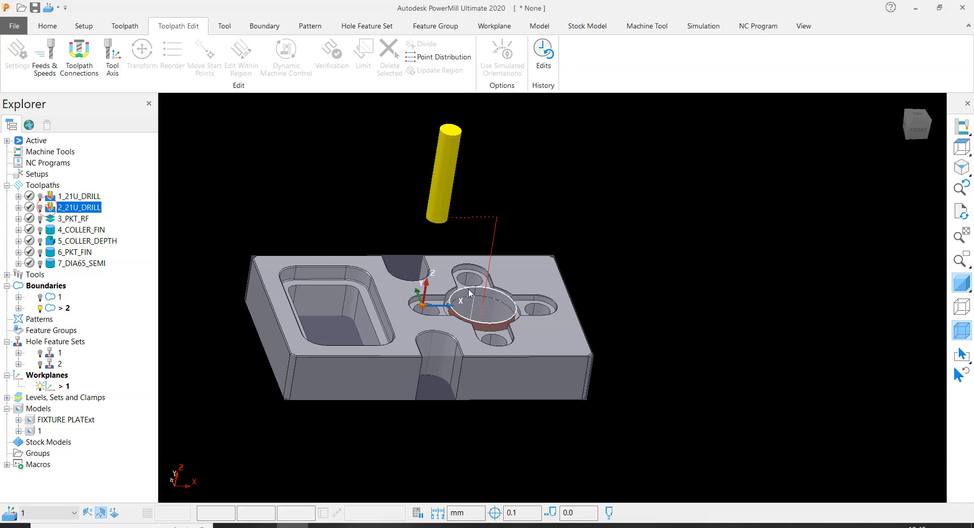
{"action": "scroll", "coordinate": [476, 303], "scroll_direction": "up", "scroll_amount": 3}
{"action": "scroll", "coordinate": [507, 315], "scroll_direction": "down", "scroll_amount": 3}
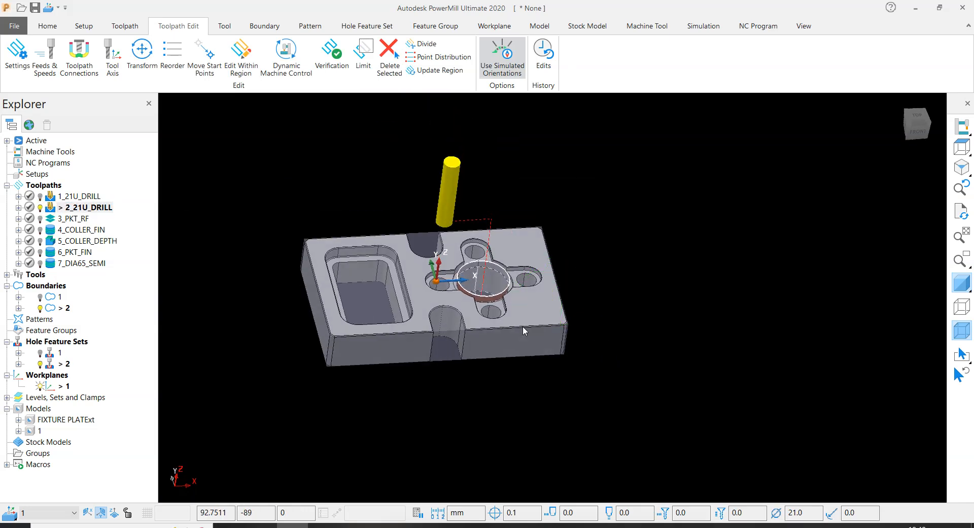
{"action": "right_click", "coordinate": [92, 210]}
{"action": "left_click", "coordinate": [142, 471]}
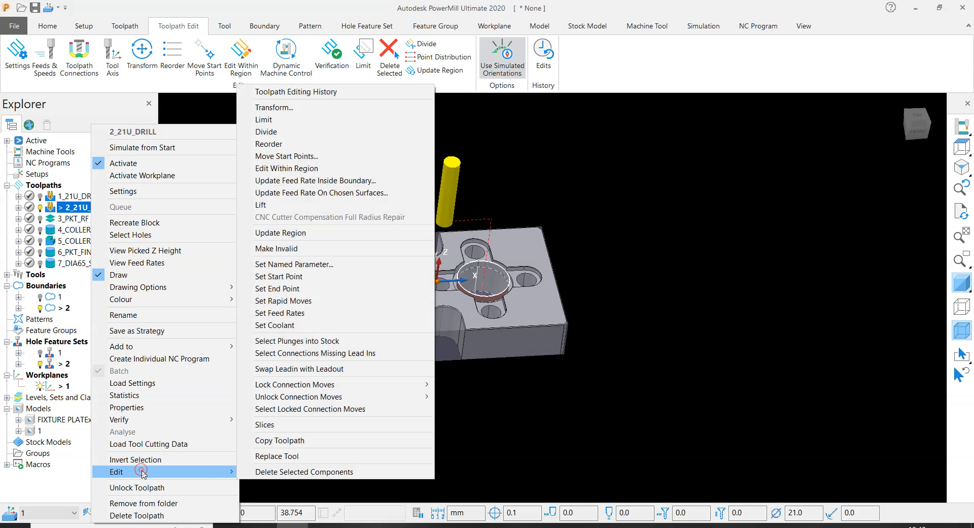
{"action": "left_click", "coordinate": [279, 441]}
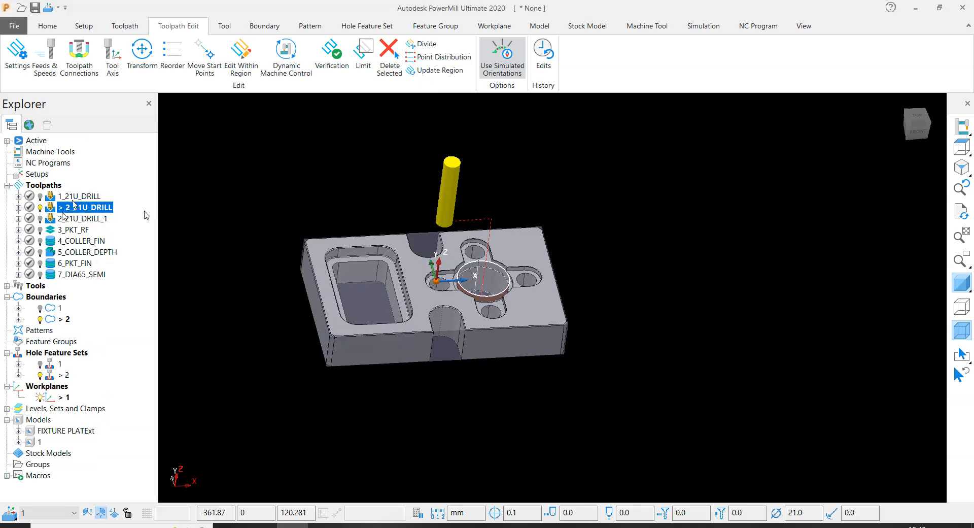
- Move the copied drilling toolpath to the end of the toolpath list and rename it 8_DIA65_BORING
{"action": "left_click", "coordinate": [50, 218]}
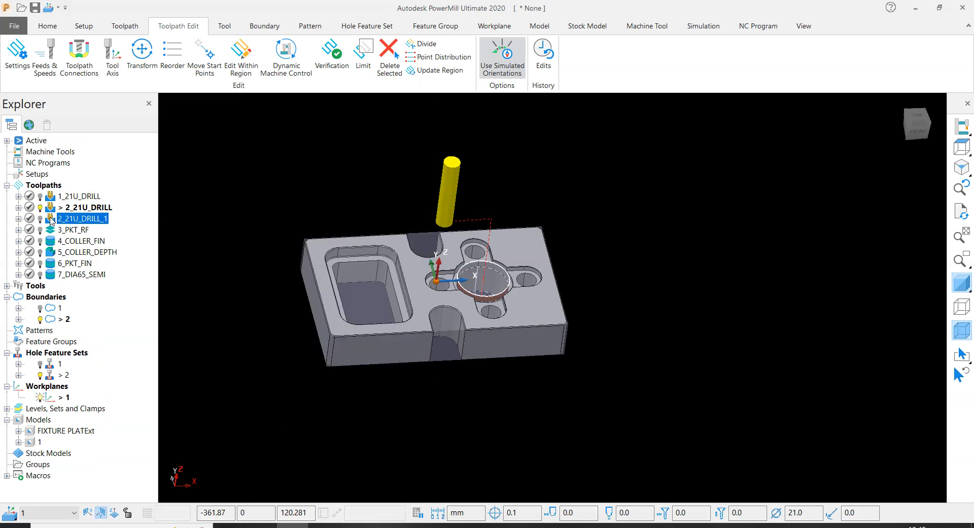
{"action": "left_click_drag", "start_coordinate": [50, 221], "coordinate": [78, 275]}
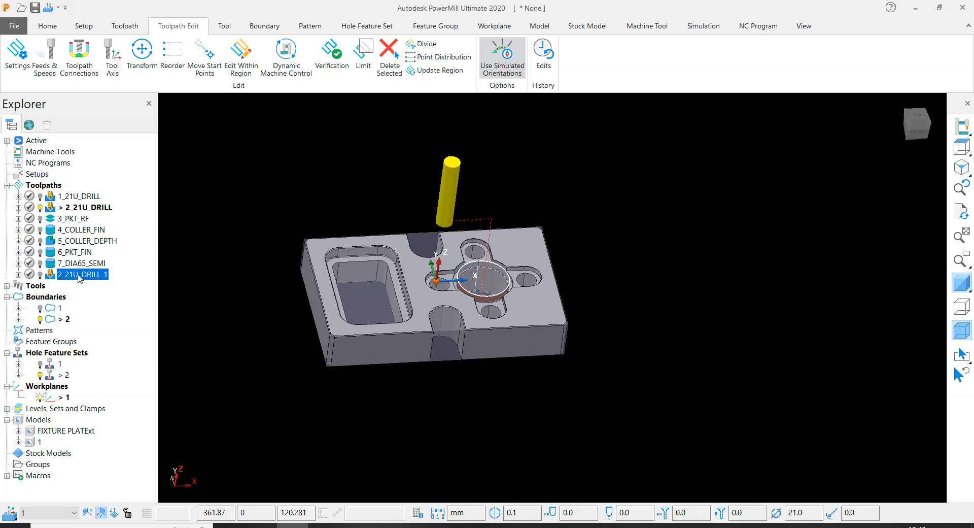
{"action": "left_click", "coordinate": [79, 275]}
{"action": "type", "text": "8_DIA65_BORING"}
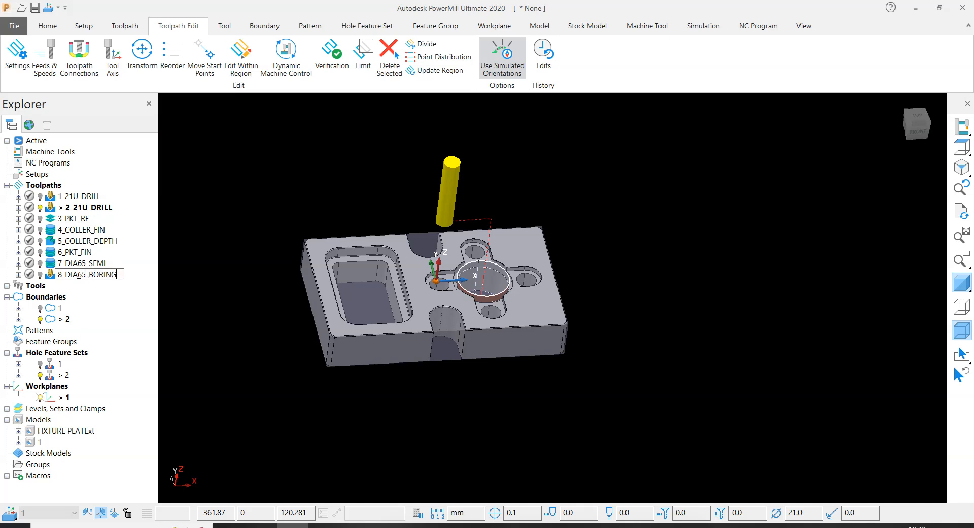
{"action": "key", "text": "Return"}
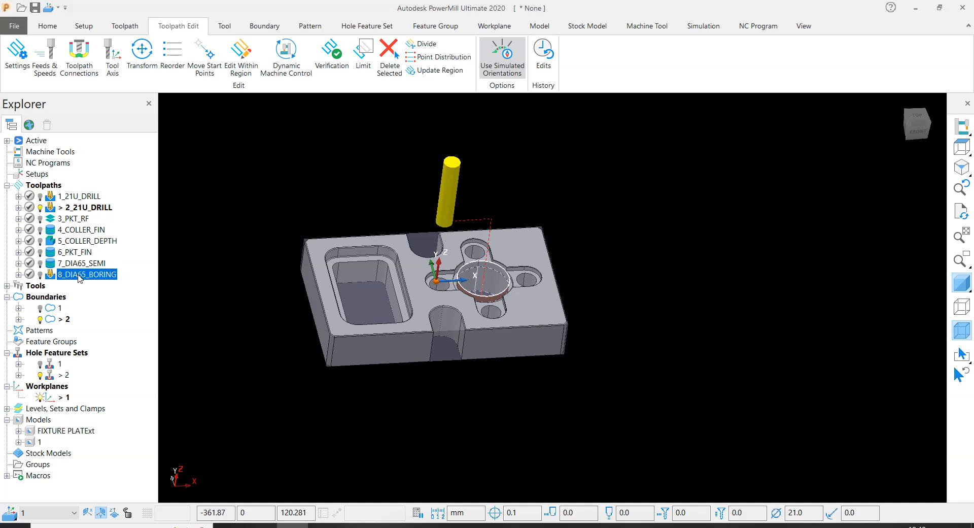
- Open the drilling settings of the 8_DIA65_BORING toolpath, making it the active toolpath
{"action": "right_click", "coordinate": [79, 277]}
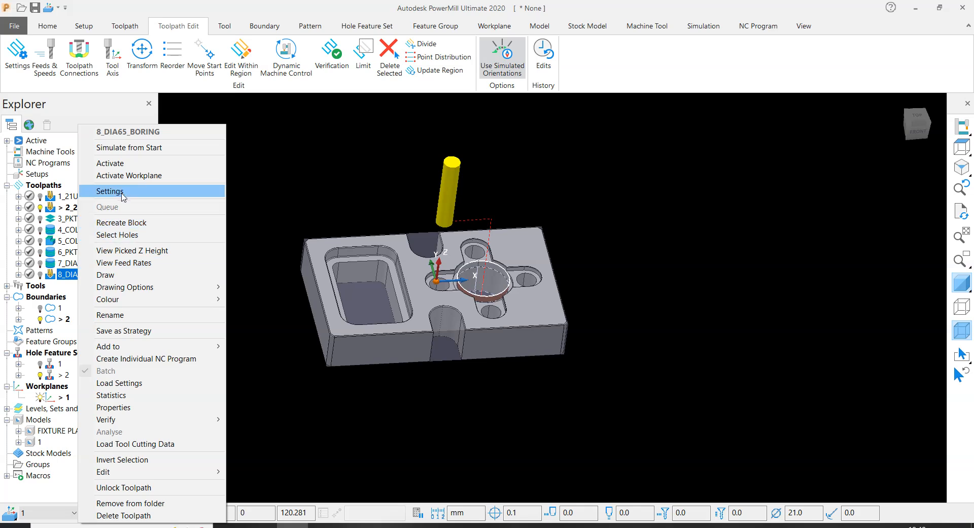
{"action": "left_click", "coordinate": [121, 190]}
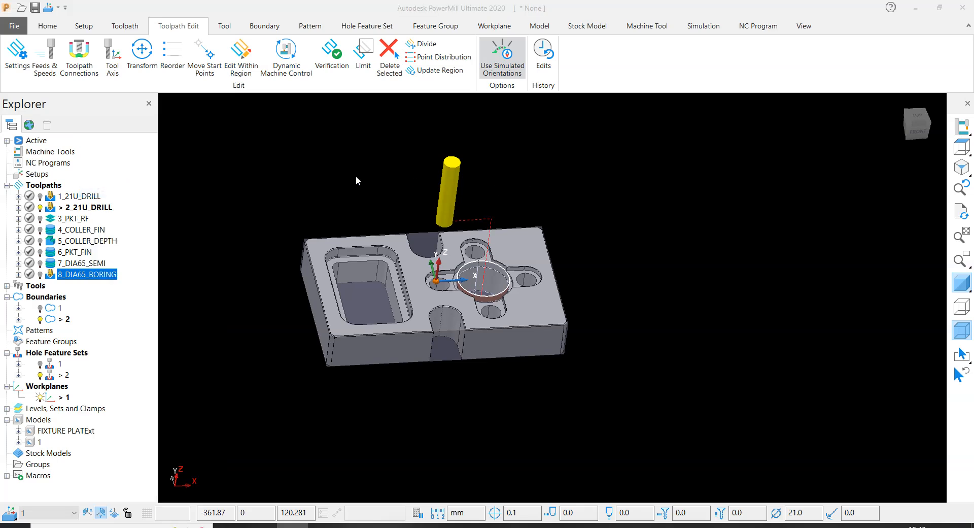
{"action": "scroll", "coordinate": [382, 221], "scroll_direction": "down", "scroll_amount": 3}
{"action": "scroll", "coordinate": [392, 218], "scroll_direction": "up", "scroll_amount": 6}
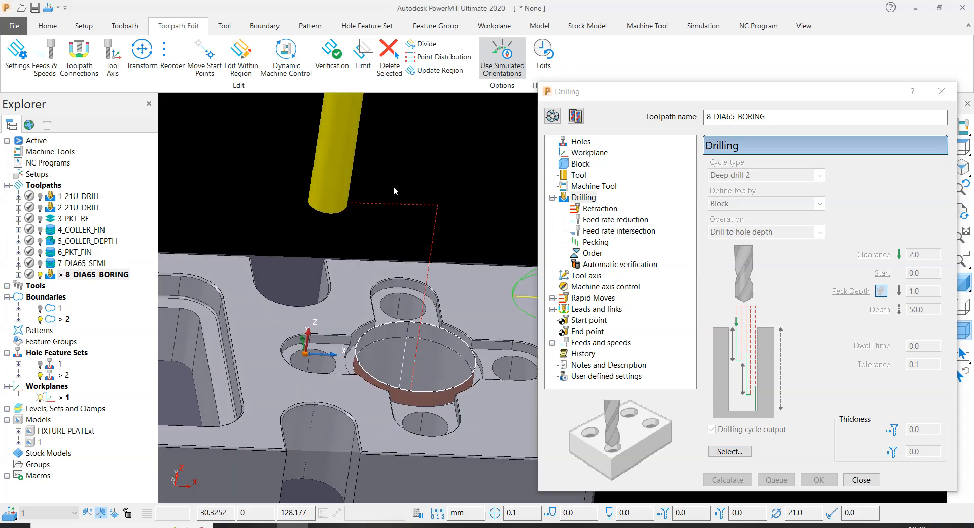
{"action": "scroll", "coordinate": [394, 190], "scroll_direction": "down", "scroll_amount": 5}
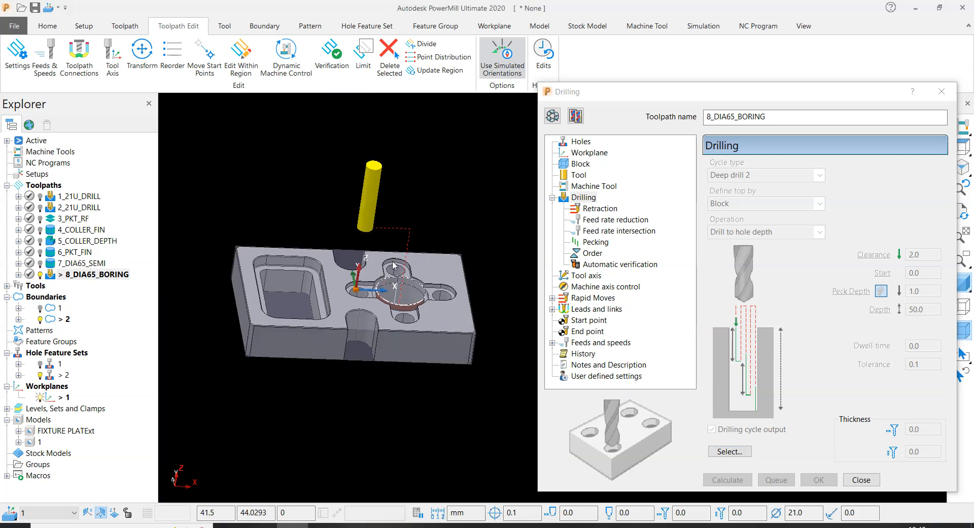
- Make the 8_DIA65_BORING toolpath settings editable and rename its end mill 65_BORING
{"action": "left_click", "coordinate": [553, 117]}
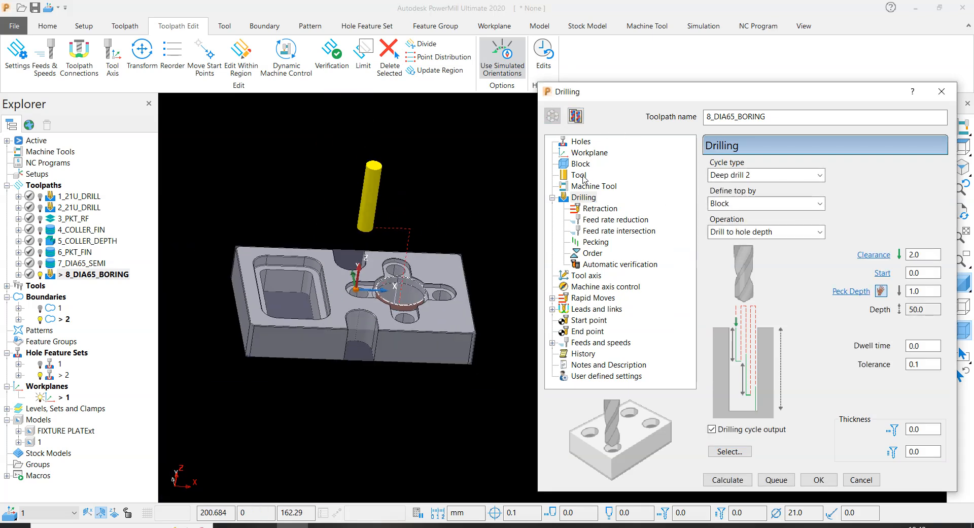
{"action": "left_click", "coordinate": [579, 175]}
{"action": "left_click", "coordinate": [751, 171]}
{"action": "left_click", "coordinate": [750, 191]}
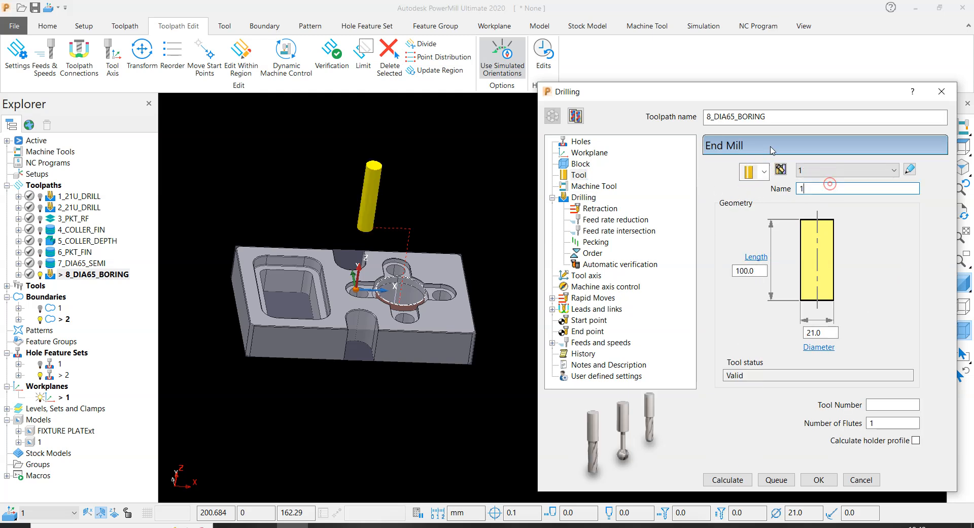
{"action": "left_click_drag", "start_coordinate": [780, 111], "coordinate": [726, 126]}
{"action": "key", "text": "ctrl+c"}
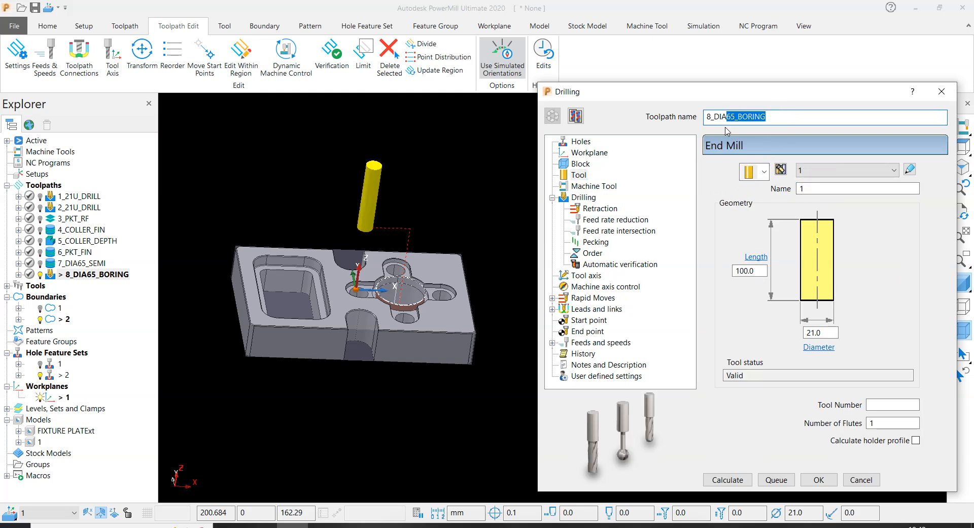
{"action": "double_click", "coordinate": [829, 186]}
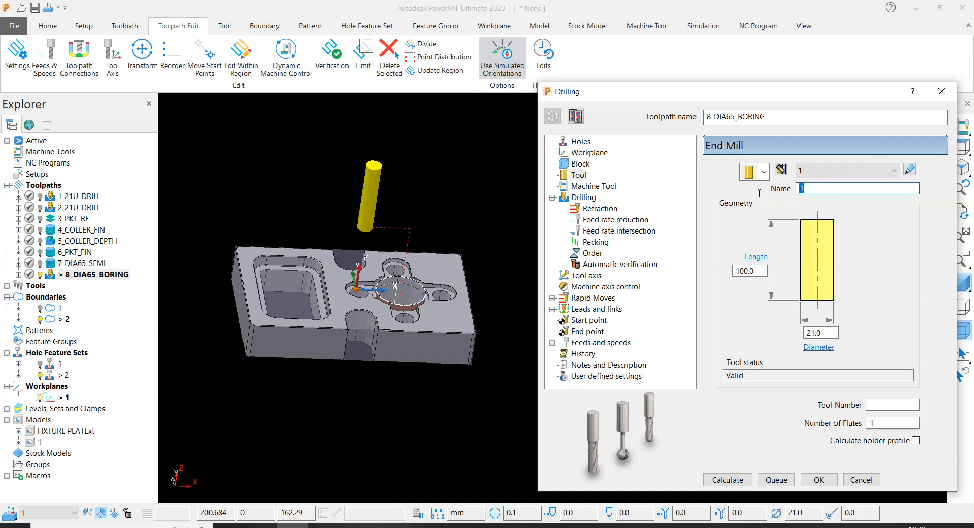
{"action": "key", "text": "ctrl+v"}
- Set the 65_BORING tool's diameter to 65 mm and its tool number to 20
{"action": "left_click", "coordinate": [820, 332]}
{"action": "type", "text": "65"}
{"action": "key", "text": "Tab"}
{"action": "left_click", "coordinate": [887, 405]}
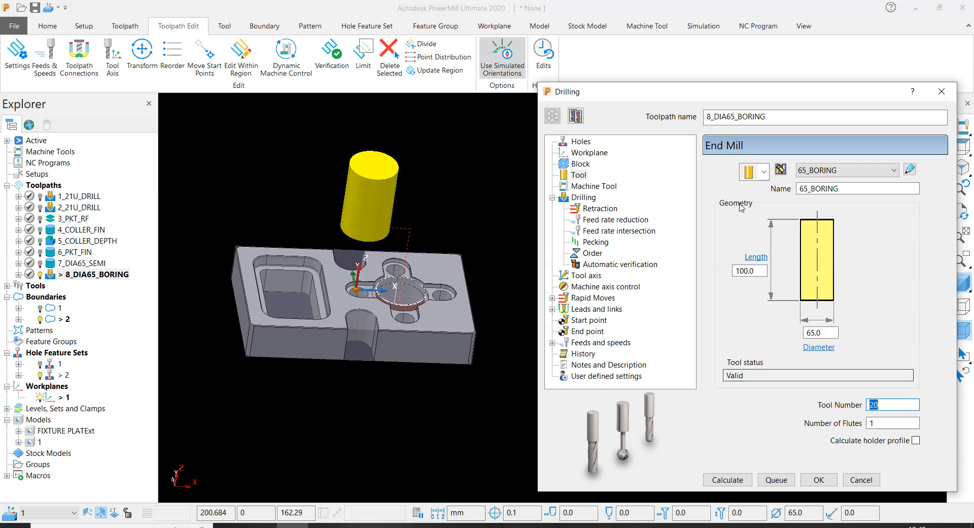
- Set the drilling cycle type to Counter bore, calculate the 8_DIA65_BORING toolpath and close its settings
{"action": "left_click", "coordinate": [576, 185]}
{"action": "left_click", "coordinate": [583, 199]}
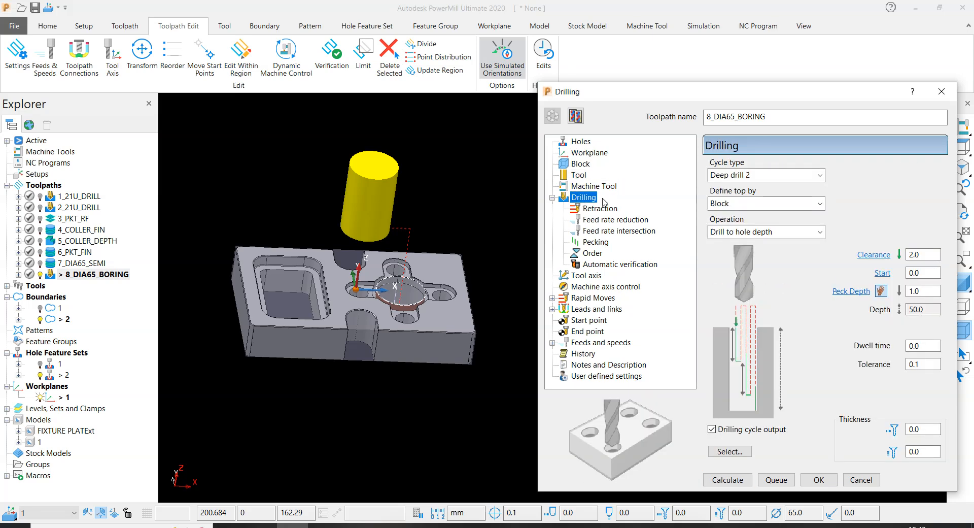
{"action": "left_click", "coordinate": [738, 180]}
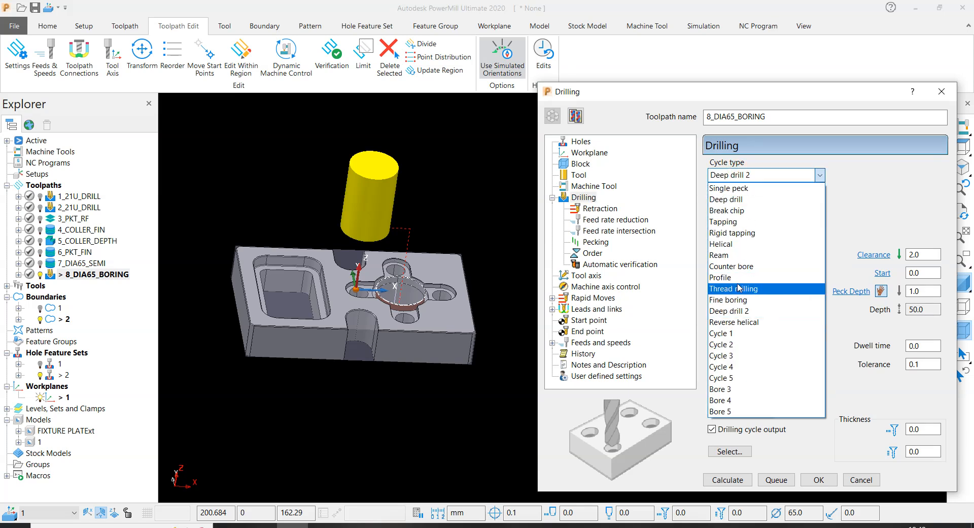
{"action": "left_click", "coordinate": [737, 266]}
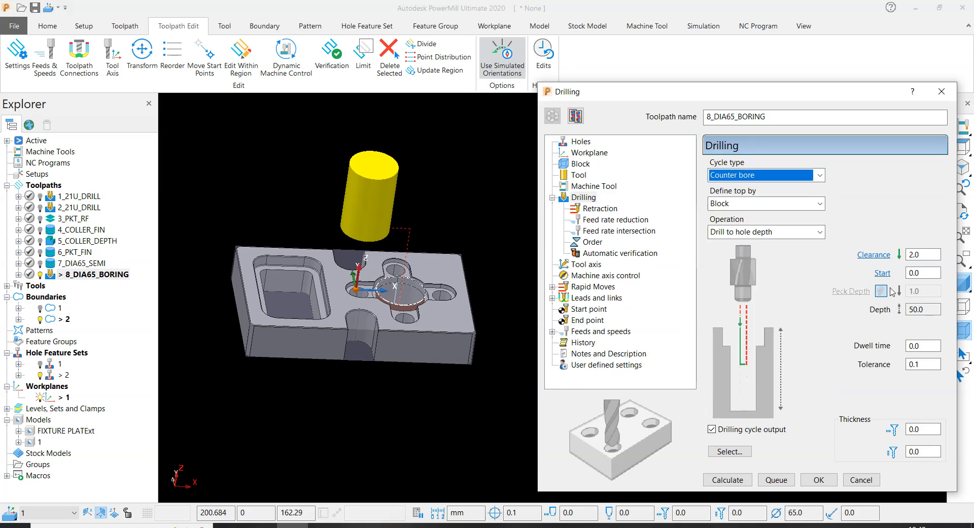
{"action": "left_click", "coordinate": [921, 254]}
{"action": "left_click", "coordinate": [931, 310]}
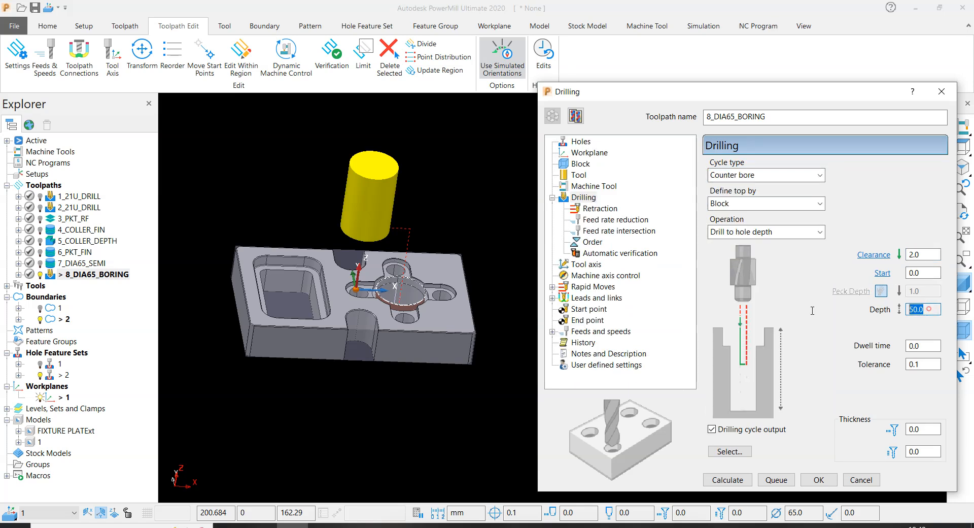
{"action": "left_click", "coordinate": [730, 483]}
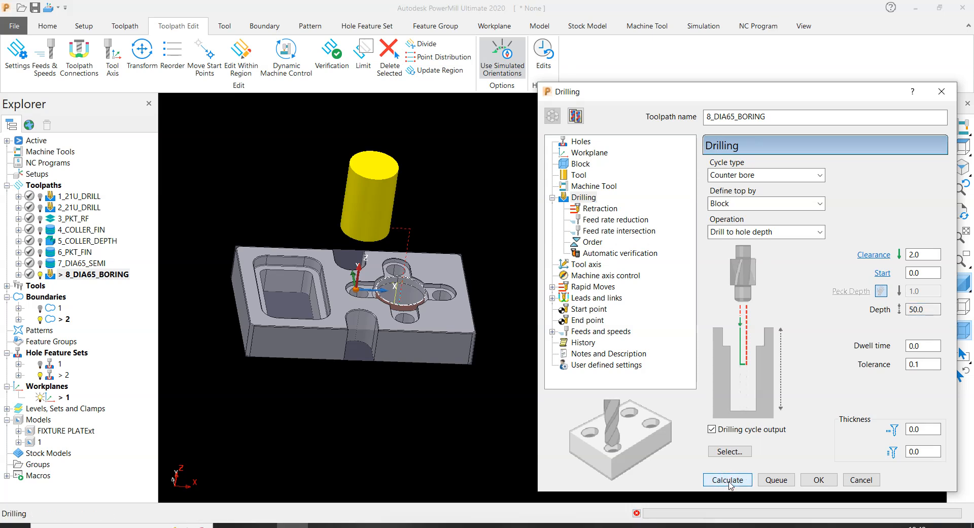
{"action": "left_click", "coordinate": [859, 478]}
- Examine the calculated boring toolpath inside the large round bore from several viewing angles
{"action": "left_click", "coordinate": [550, 227]}
{"action": "scroll", "coordinate": [470, 285], "scroll_direction": "up", "scroll_amount": 6}
{"action": "scroll", "coordinate": [500, 295], "scroll_direction": "down", "scroll_amount": 3}
{"action": "middle_click_drag", "start_coordinate": [508, 293], "coordinate": [492, 298]}
{"action": "scroll", "coordinate": [432, 284], "scroll_direction": "up", "scroll_amount": 3}
{"action": "scroll", "coordinate": [439, 287], "scroll_direction": "down", "scroll_amount": 4}
{"action": "scroll", "coordinate": [423, 299], "scroll_direction": "up", "scroll_amount": 5}
{"action": "scroll", "coordinate": [483, 295], "scroll_direction": "down", "scroll_amount": 5}
{"action": "middle_click_drag", "start_coordinate": [512, 299], "coordinate": [533, 310]}
{"action": "scroll", "coordinate": [543, 314], "scroll_direction": "up", "scroll_amount": 2}
{"action": "left_click", "coordinate": [716, 199]}
{"action": "scroll", "coordinate": [426, 291], "scroll_direction": "up", "scroll_amount": 3}
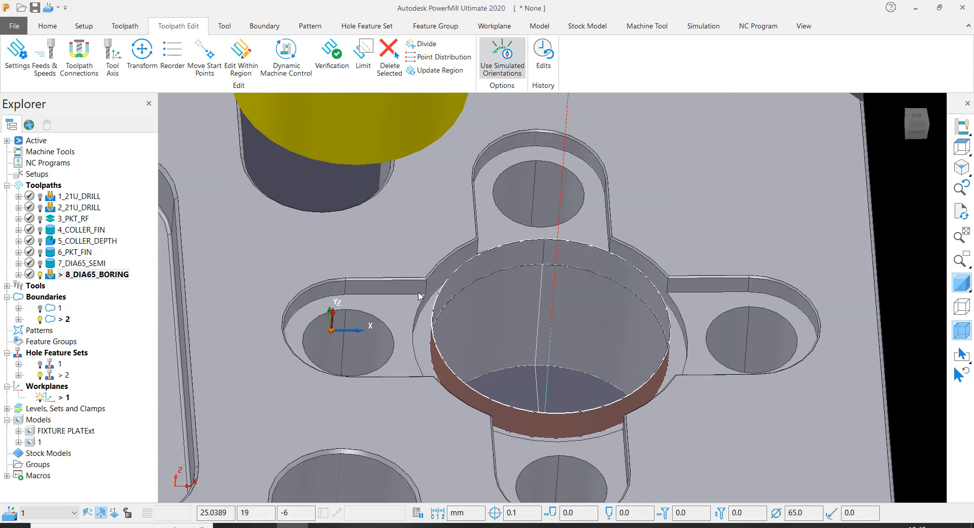
{"action": "scroll", "coordinate": [448, 289], "scroll_direction": "down", "scroll_amount": 6}
{"action": "left_click", "coordinate": [649, 188]}
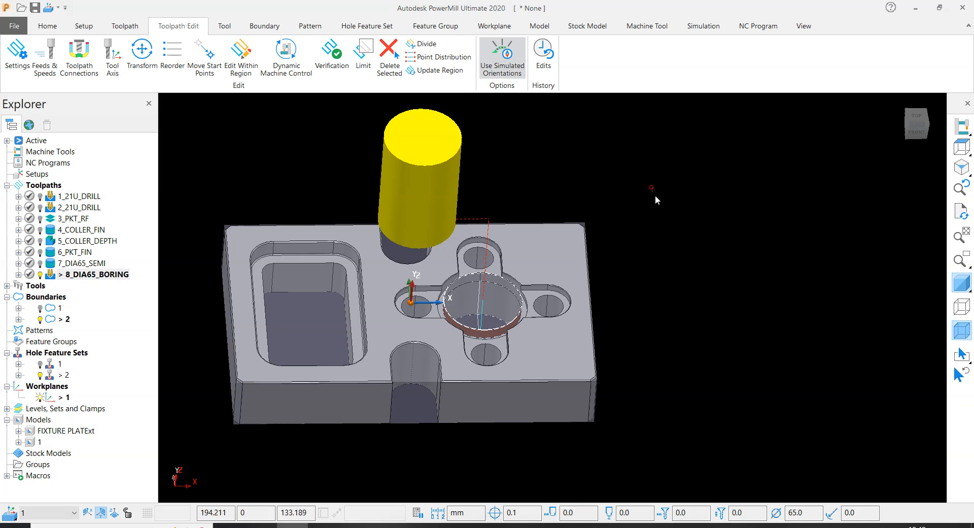
- Hide the block around the fixture plate to check the boring path against the bare model
{"action": "left_click", "coordinate": [954, 330]}
{"action": "scroll", "coordinate": [506, 297], "scroll_direction": "up", "scroll_amount": 3}
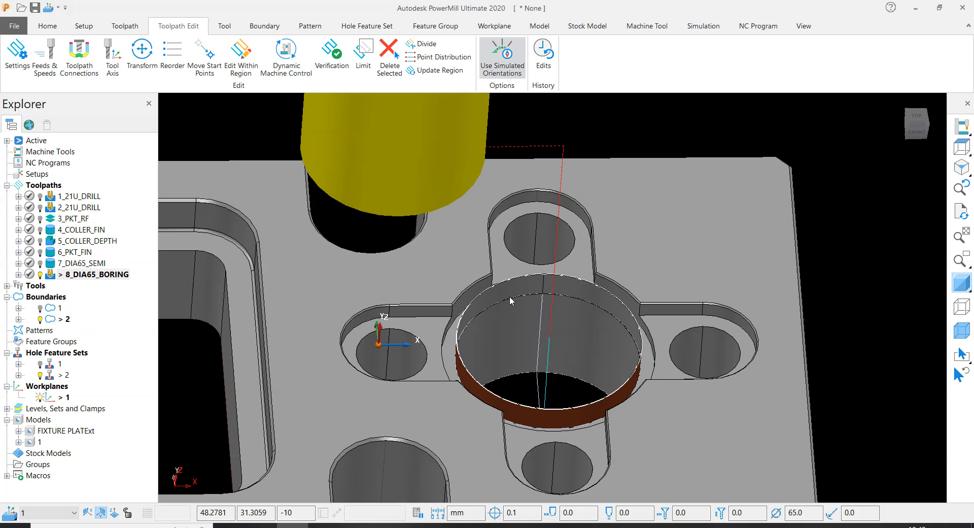
{"action": "scroll", "coordinate": [509, 296], "scroll_direction": "down", "scroll_amount": 4}
{"action": "left_click", "coordinate": [678, 181]}
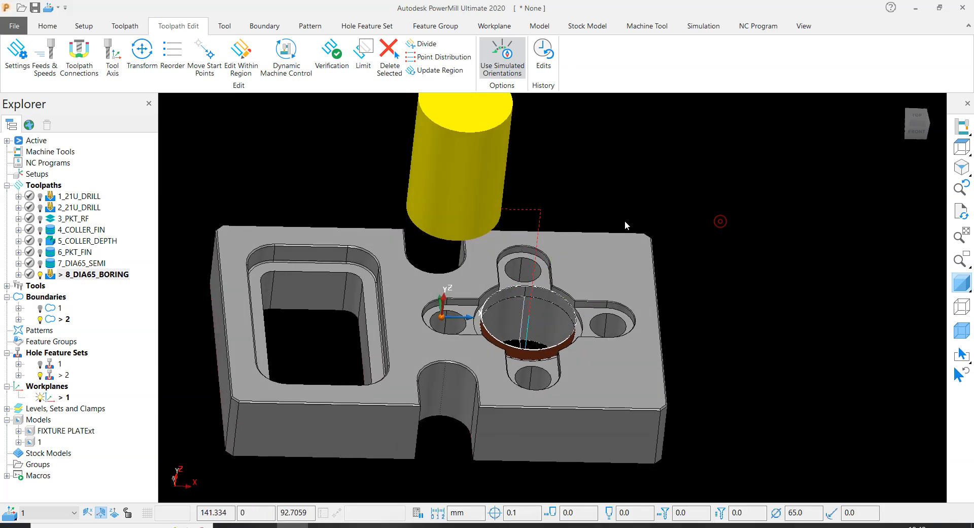
- Deactivate the 8_DIA65_BORING toolpath and delete model 1
{"action": "double_click", "coordinate": [51, 276]}
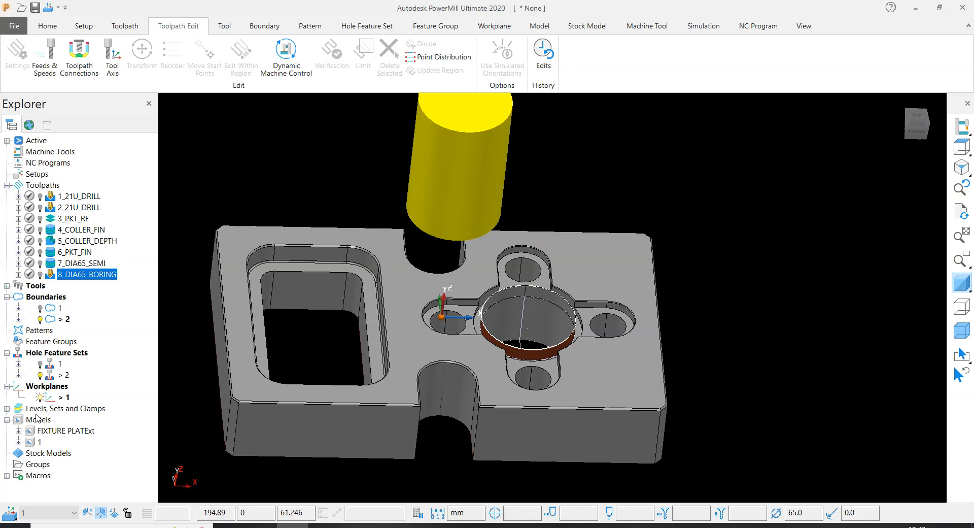
{"action": "right_click", "coordinate": [40, 444]}
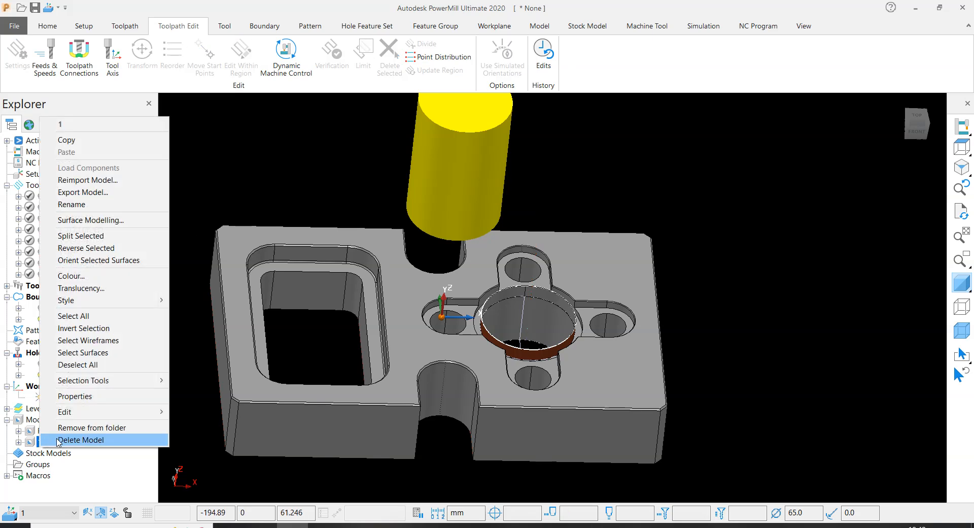
{"action": "left_click", "coordinate": [56, 443]}
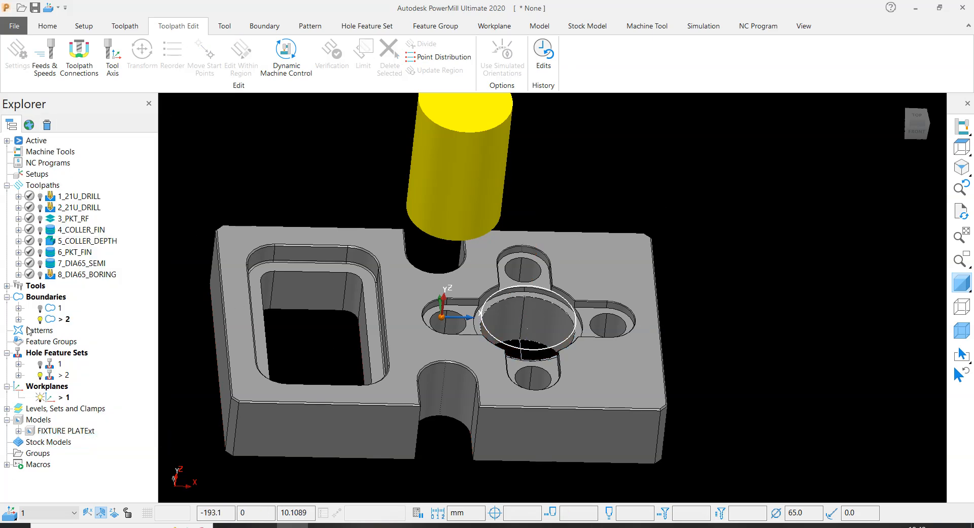
- Deactivate hole feature set 2
{"action": "left_click", "coordinate": [49, 320]}
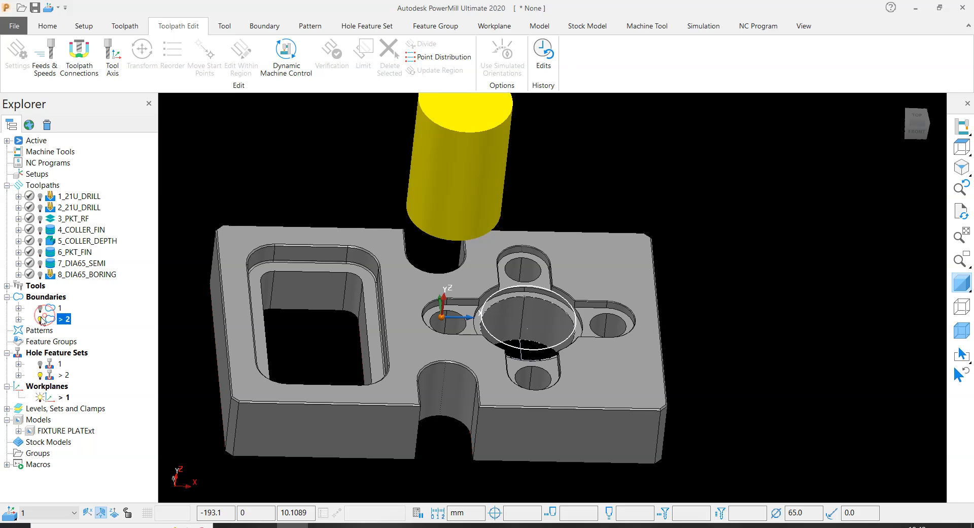
{"action": "double_click", "coordinate": [49, 376]}
{"action": "right_click", "coordinate": [50, 377]}
{"action": "left_click", "coordinate": [360, 110]}
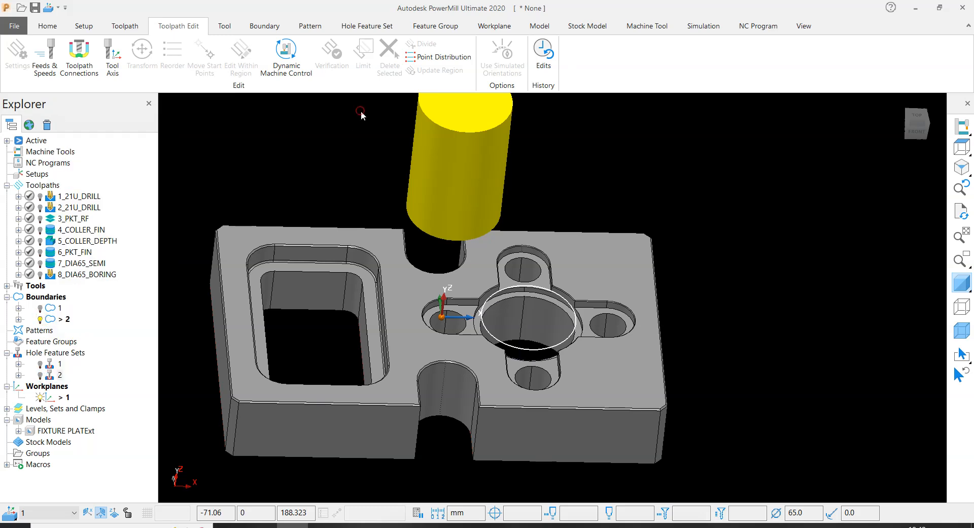
- Deactivate the 65_BORING tool and boundary 2
{"action": "scroll", "coordinate": [538, 237], "scroll_direction": "down", "scroll_amount": 2}
{"action": "scroll", "coordinate": [539, 241], "scroll_direction": "down", "scroll_amount": 2}
{"action": "right_click", "coordinate": [496, 114]}
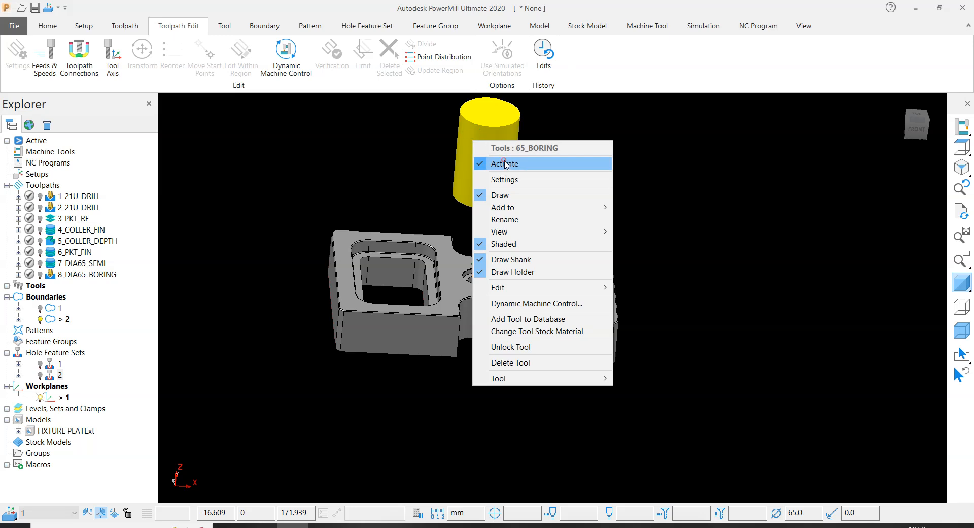
{"action": "left_click", "coordinate": [513, 163]}
{"action": "double_click", "coordinate": [50, 320]}
- Measure the radius of the rounded end of the slot above the large round bore
{"action": "scroll", "coordinate": [535, 249], "scroll_direction": "up", "scroll_amount": 3}
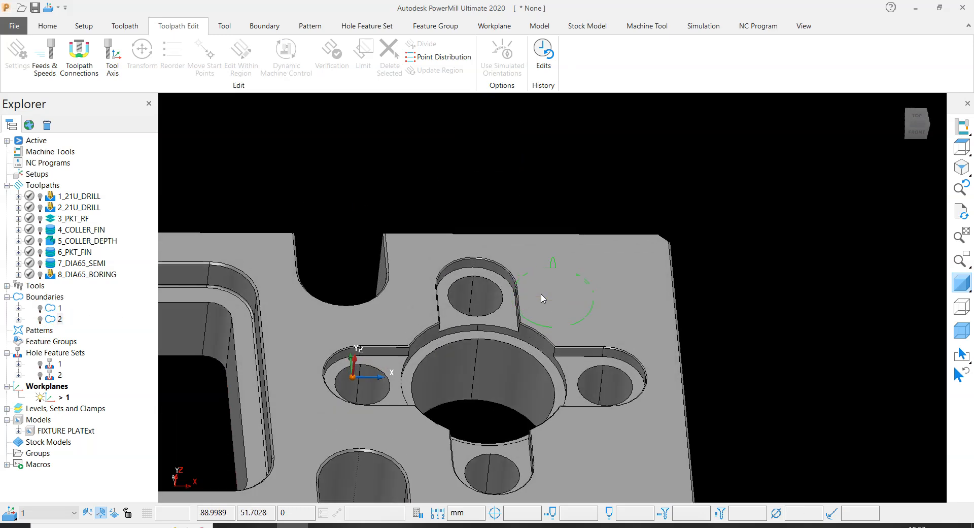
{"action": "scroll", "coordinate": [531, 338], "scroll_direction": "up", "scroll_amount": 4}
{"action": "scroll", "coordinate": [526, 326], "scroll_direction": "down", "scroll_amount": 6}
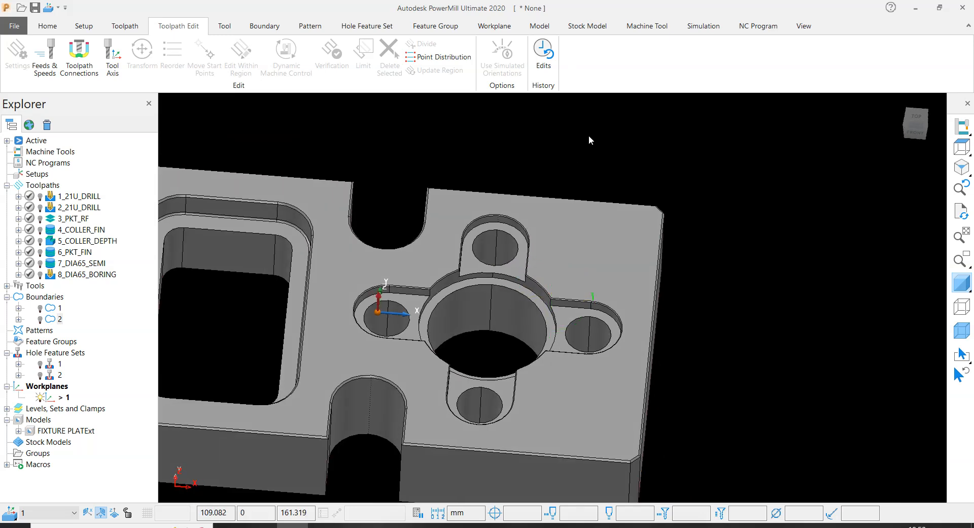
{"action": "left_click", "coordinate": [47, 26]}
{"action": "left_click", "coordinate": [871, 57]}
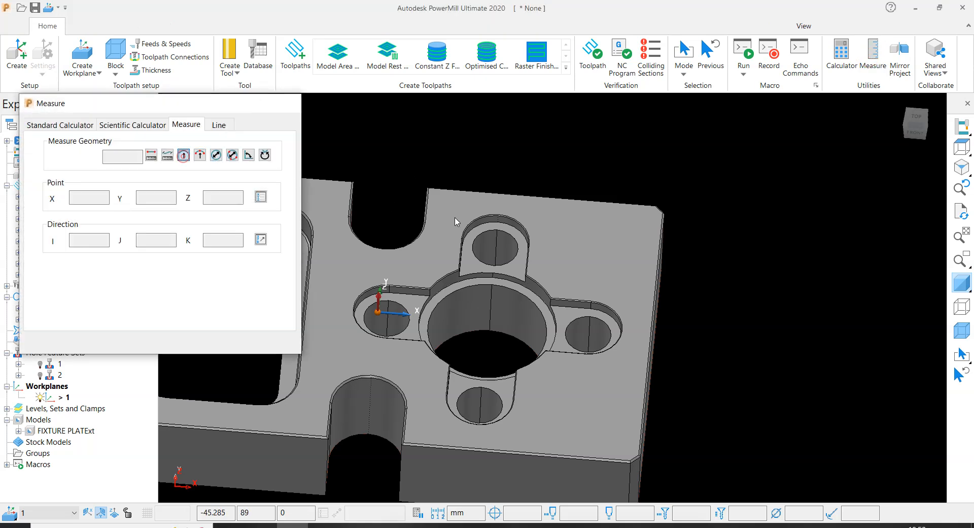
{"action": "scroll", "coordinate": [527, 230], "scroll_direction": "up", "scroll_amount": 5}
{"action": "left_click", "coordinate": [543, 232]}
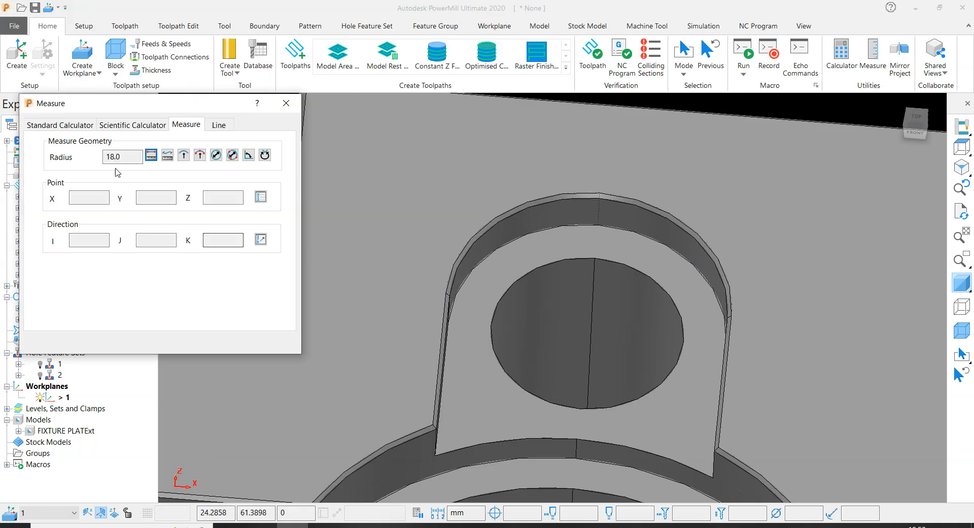
{"action": "left_click", "coordinate": [286, 103]}
- Examine the four slots and their small holes around the large round bore
{"action": "scroll", "coordinate": [472, 296], "scroll_direction": "down", "scroll_amount": 4}
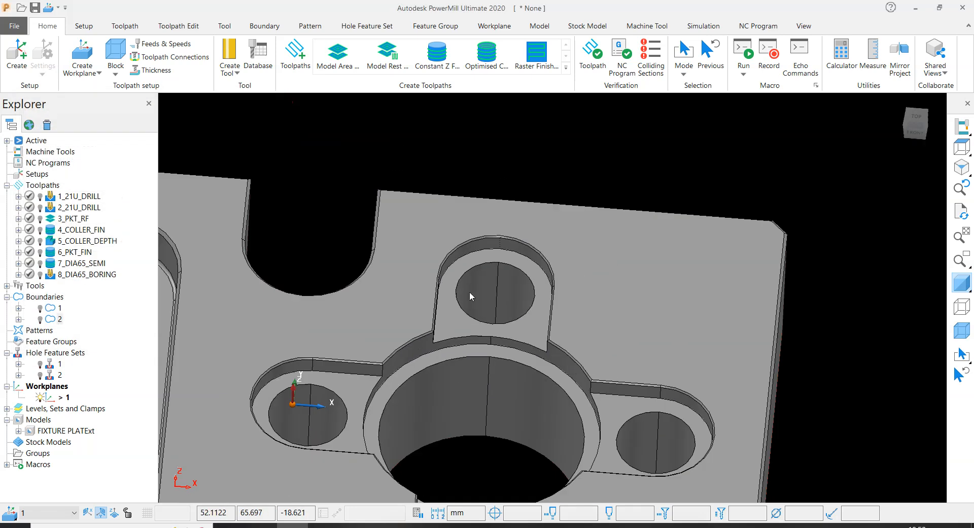
{"action": "scroll", "coordinate": [344, 387], "scroll_direction": "down", "scroll_amount": 3}
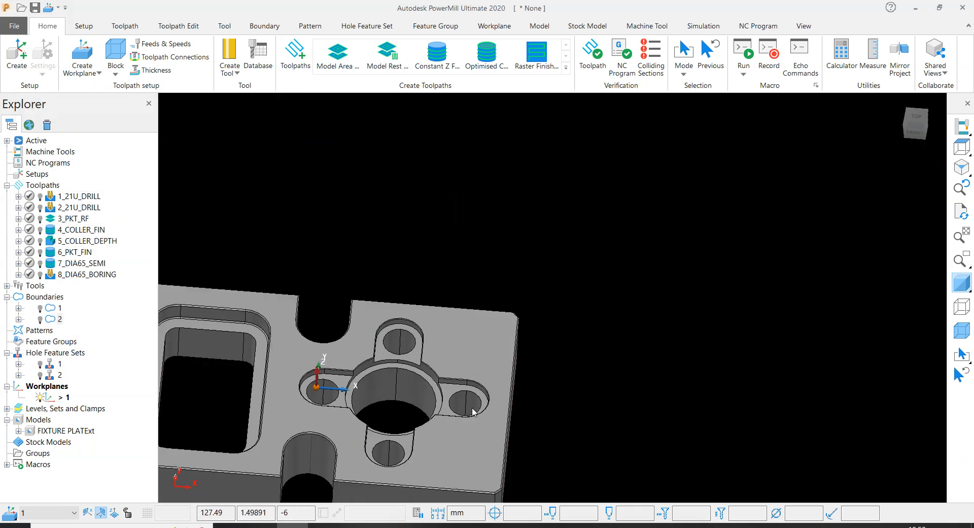
{"action": "scroll", "coordinate": [375, 445], "scroll_direction": "up", "scroll_amount": 3}
{"action": "scroll", "coordinate": [369, 305], "scroll_direction": "up", "scroll_amount": 2}
{"action": "scroll", "coordinate": [239, 309], "scroll_direction": "up", "scroll_amount": 4}
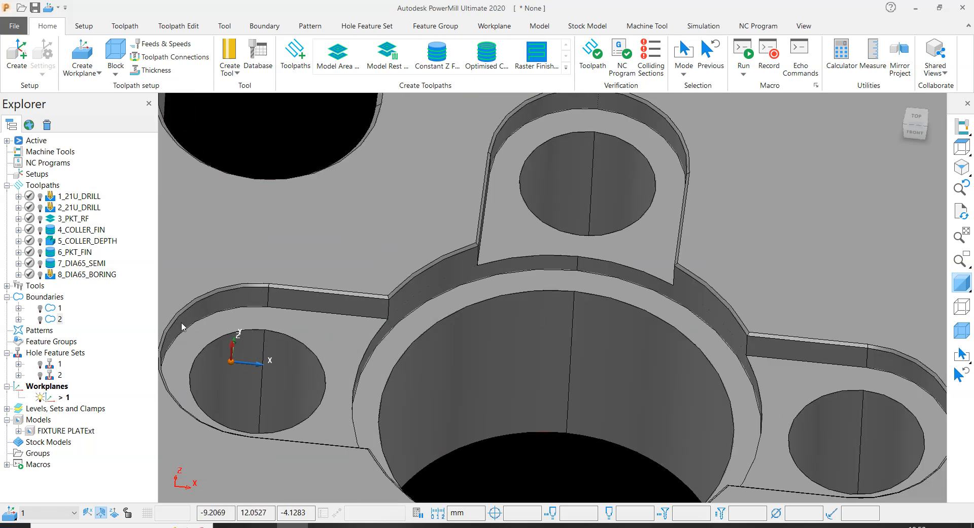
{"action": "scroll", "coordinate": [417, 374], "scroll_direction": "down", "scroll_amount": 5}
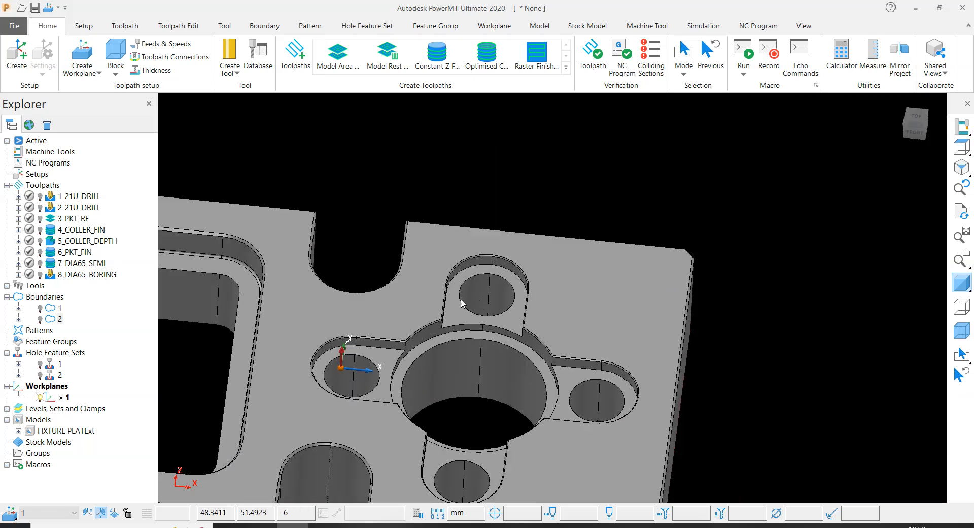
{"action": "middle_click_drag", "start_coordinate": [590, 382], "coordinate": [796, 454]}
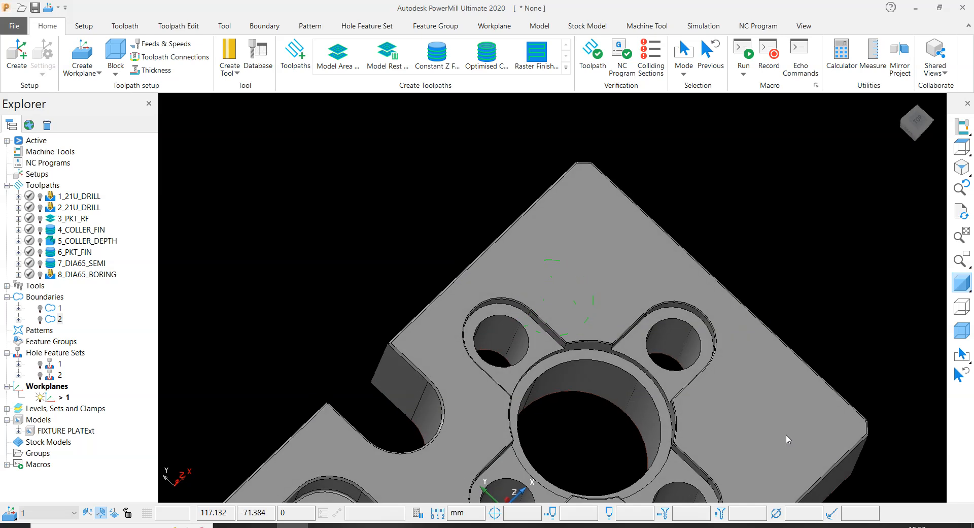
{"action": "scroll", "coordinate": [723, 351], "scroll_direction": "up", "scroll_amount": 3}
{"action": "middle_click_drag", "start_coordinate": [622, 279], "coordinate": [503, 278]}
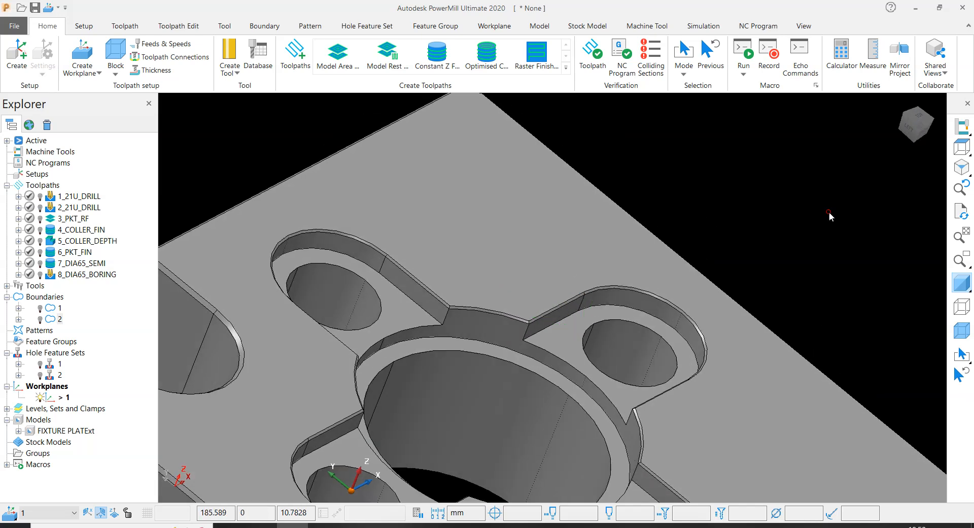
- Measure the width between the two straight walls of the slot above the large round bore
{"action": "left_click", "coordinate": [873, 56]}
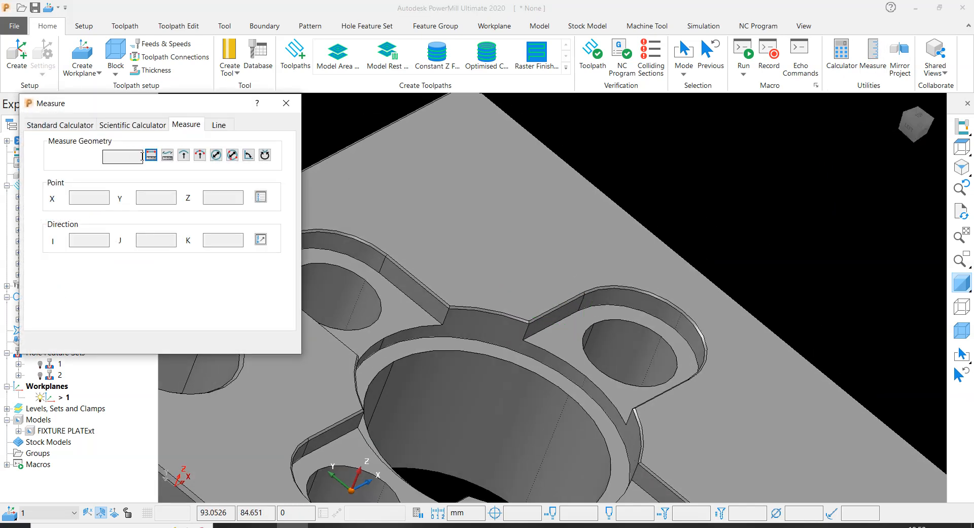
{"action": "left_click", "coordinate": [184, 156]}
{"action": "middle_click_drag", "start_coordinate": [558, 296], "coordinate": [95, 374]}
{"action": "scroll", "coordinate": [538, 264], "scroll_direction": "up", "scroll_amount": 4}
{"action": "middle_click_drag", "start_coordinate": [418, 213], "coordinate": [327, 213]}
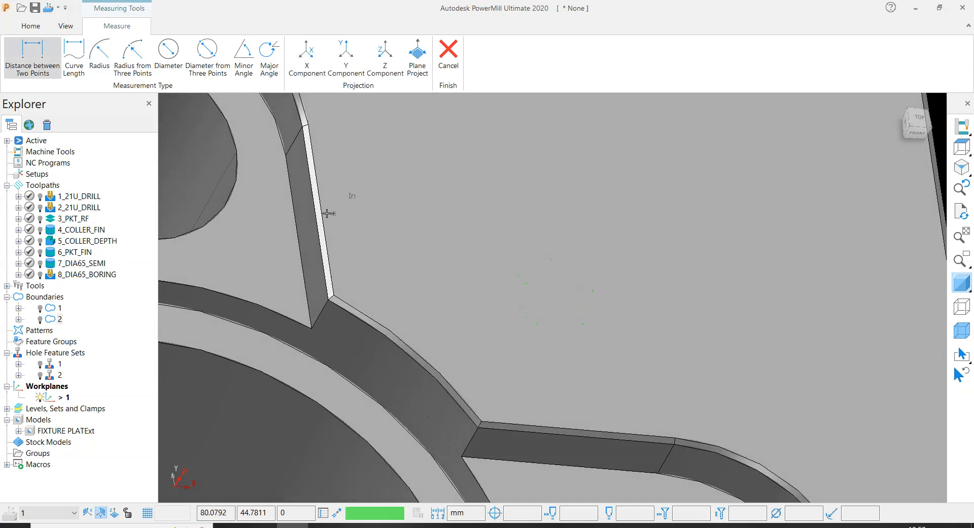
{"action": "left_click", "coordinate": [304, 224]}
{"action": "scroll", "coordinate": [489, 272], "scroll_direction": "down", "scroll_amount": 4}
{"action": "middle_click_drag", "start_coordinate": [494, 273], "coordinate": [345, 238]}
{"action": "left_click", "coordinate": [321, 41]}
{"action": "middle_click_drag", "start_coordinate": [302, 116], "coordinate": [264, 152]}
{"action": "scroll", "coordinate": [261, 157], "scroll_direction": "up", "scroll_amount": 2}
{"action": "left_click", "coordinate": [220, 279]}
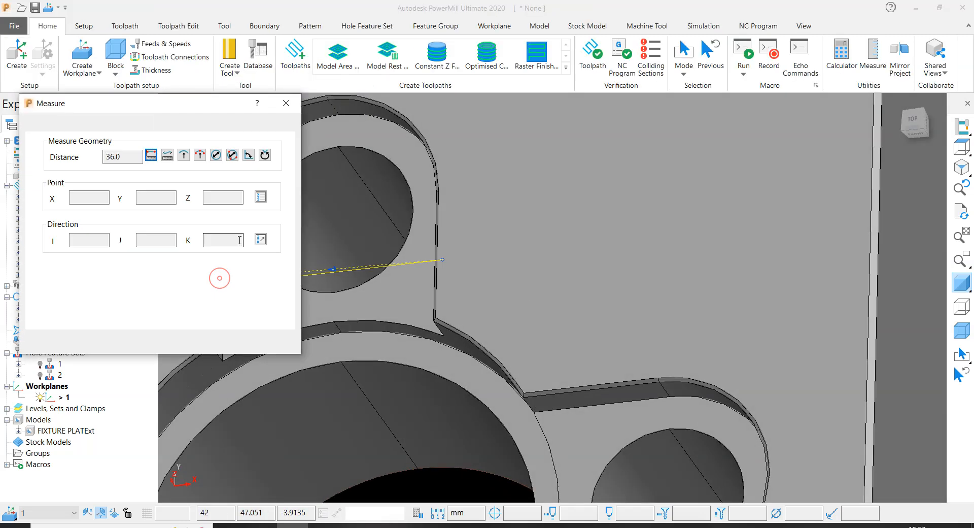
{"action": "scroll", "coordinate": [544, 322], "scroll_direction": "down", "scroll_amount": 3}
{"action": "scroll", "coordinate": [529, 307], "scroll_direction": "up", "scroll_amount": 3}
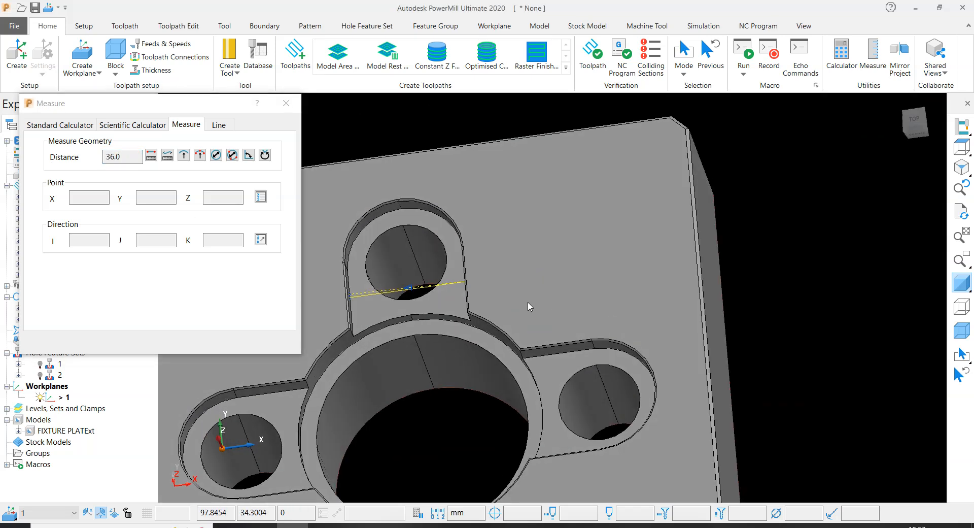
{"action": "scroll", "coordinate": [549, 333], "scroll_direction": "down", "scroll_amount": 3}
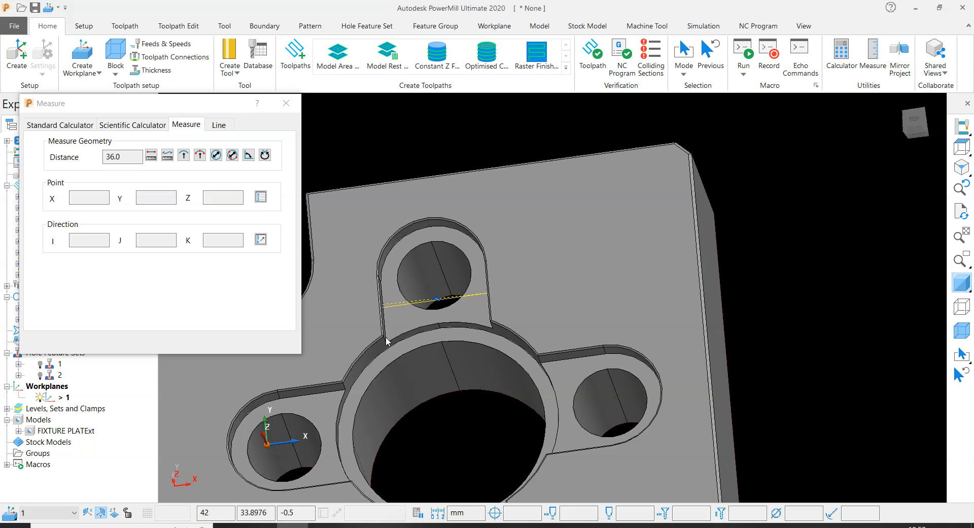
{"action": "double_click", "coordinate": [124, 157]}
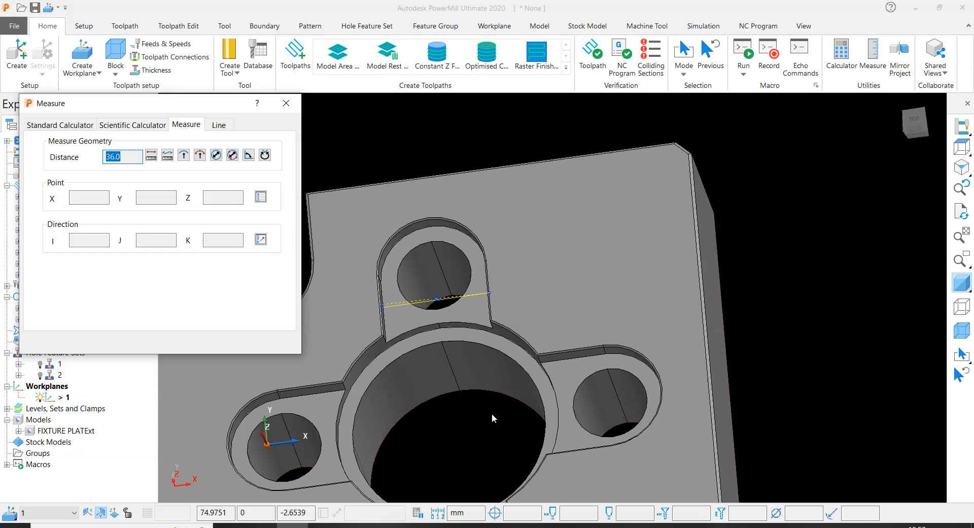
- Close the measurement and examine the four slots surrounding the large round bore from several angles
{"action": "scroll", "coordinate": [492, 418], "scroll_direction": "down", "scroll_amount": 2}
{"action": "left_click", "coordinate": [286, 103]}
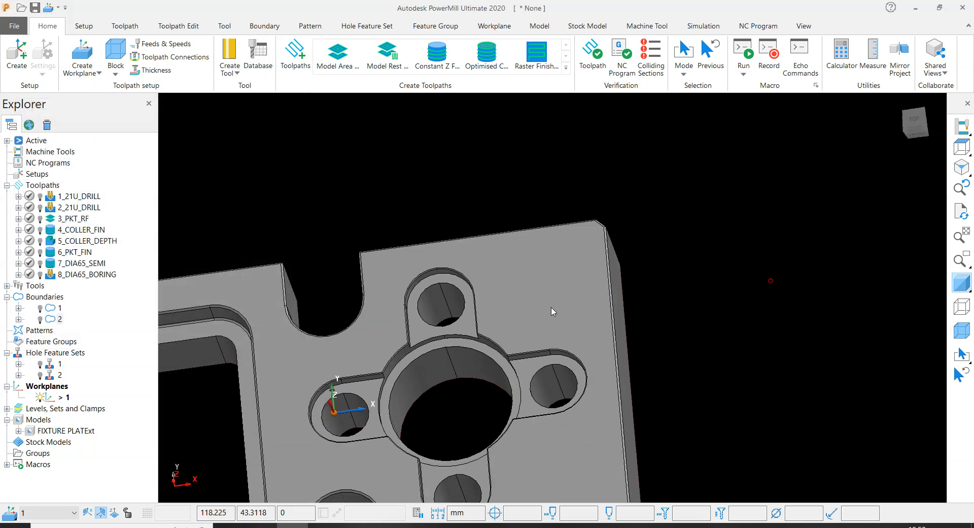
{"action": "scroll", "coordinate": [515, 350], "scroll_direction": "up", "scroll_amount": 3}
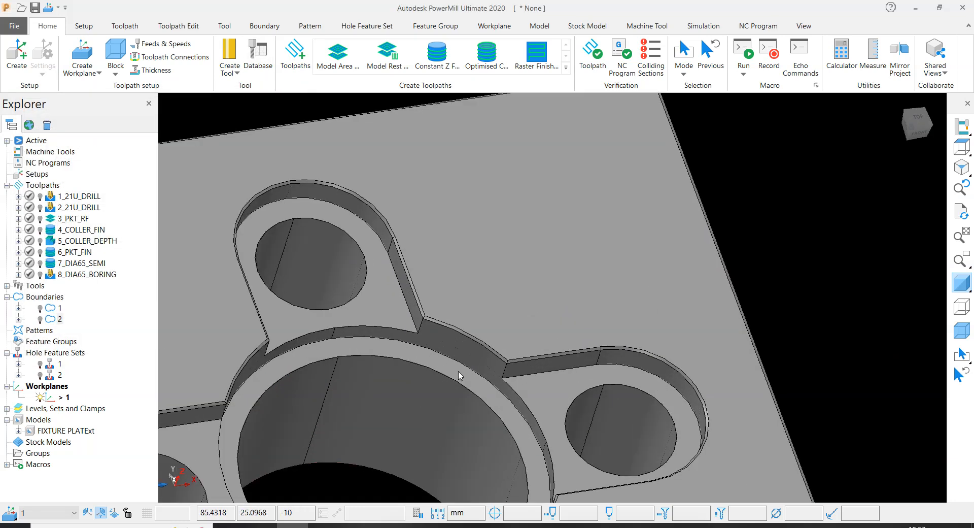
{"action": "scroll", "coordinate": [459, 374], "scroll_direction": "down", "scroll_amount": 6}
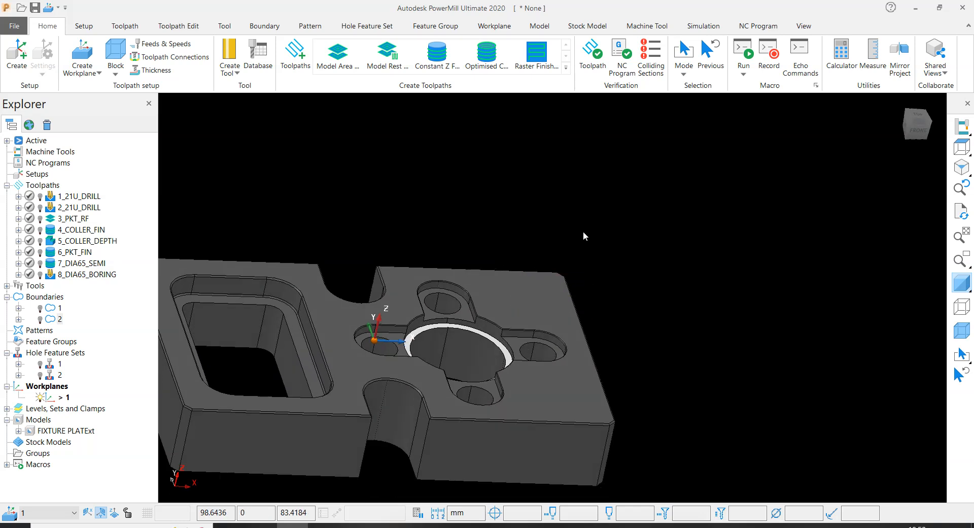
{"action": "scroll", "coordinate": [735, 299], "scroll_direction": "down", "scroll_amount": 2}
{"action": "scroll", "coordinate": [542, 320], "scroll_direction": "up", "scroll_amount": 5}
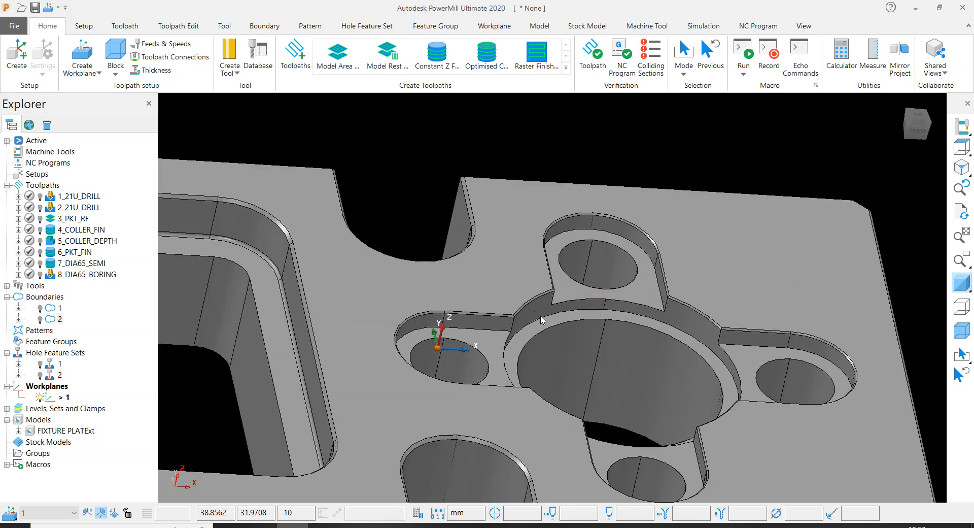
{"action": "scroll", "coordinate": [541, 317], "scroll_direction": "down", "scroll_amount": 4}
{"action": "scroll", "coordinate": [586, 324], "scroll_direction": "up", "scroll_amount": 4}
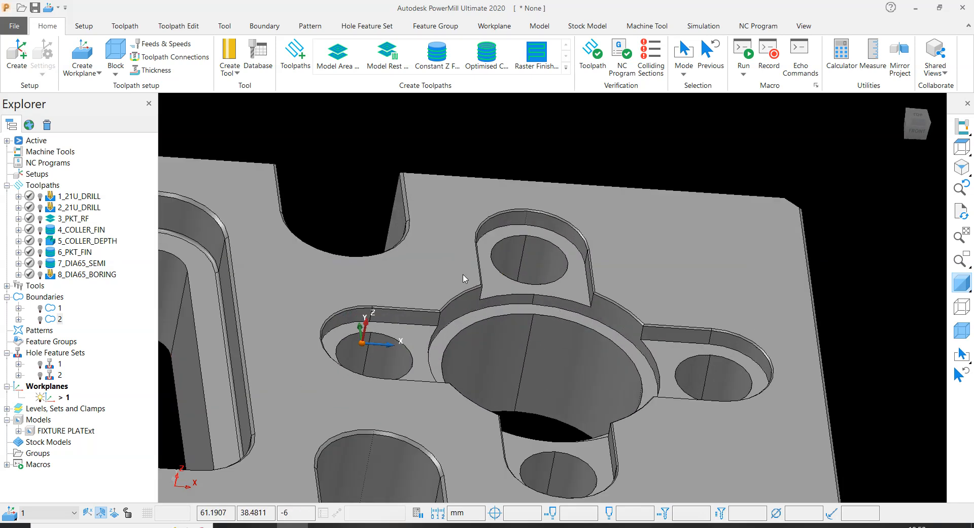
{"action": "scroll", "coordinate": [548, 299], "scroll_direction": "down", "scroll_amount": 2}
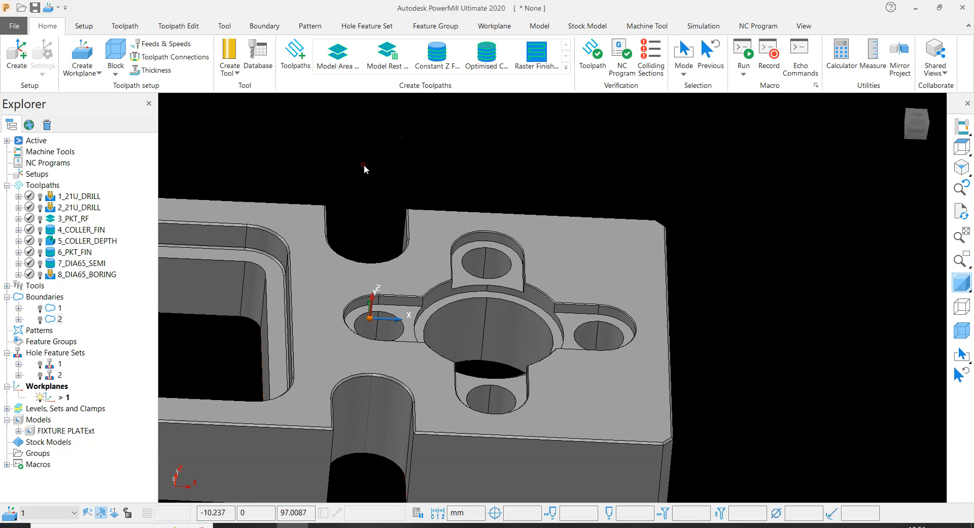
{"action": "scroll", "coordinate": [554, 293], "scroll_direction": "down", "scroll_amount": 2}
{"action": "middle_click_drag", "start_coordinate": [554, 294], "coordinate": [509, 328]}
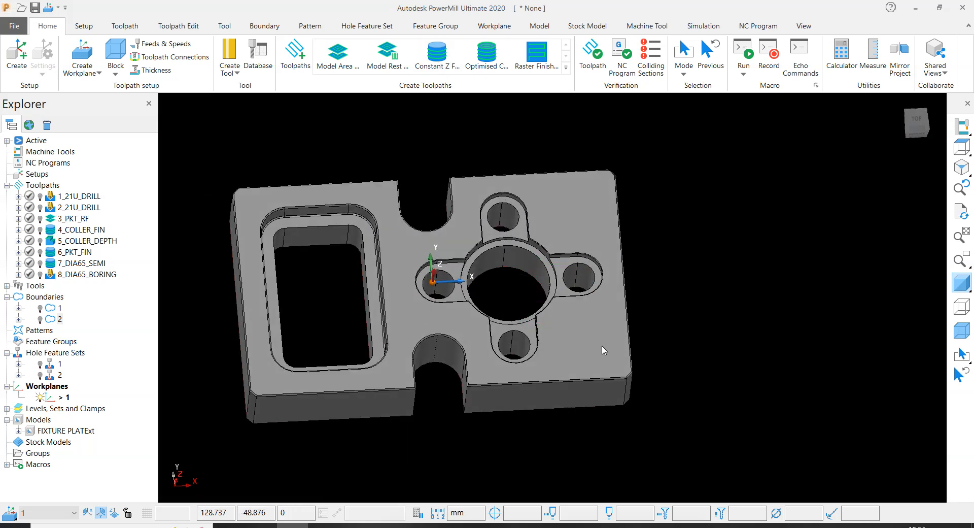
{"action": "scroll", "coordinate": [514, 338], "scroll_direction": "up", "scroll_amount": 3}
{"action": "left_click", "coordinate": [558, 319]}
{"action": "middle_click_drag", "start_coordinate": [569, 444], "coordinate": [632, 347]}
{"action": "scroll", "coordinate": [634, 381], "scroll_direction": "down", "scroll_amount": 3}
{"action": "middle_click_drag", "start_coordinate": [636, 412], "coordinate": [779, 291]}
{"action": "scroll", "coordinate": [544, 358], "scroll_direction": "up", "scroll_amount": 5}
{"action": "middle_click_drag", "start_coordinate": [568, 330], "coordinate": [502, 307]}
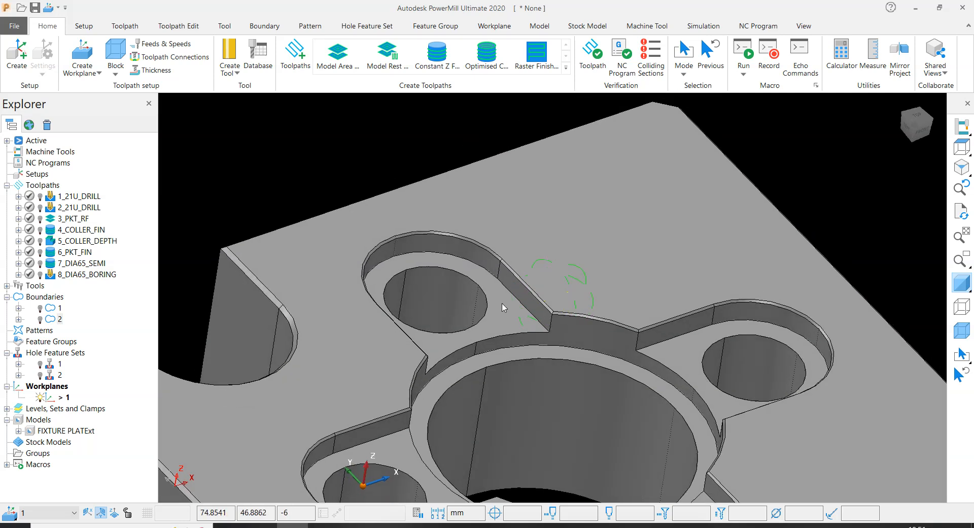
- Inspect the small through hole in the slot above the large round bore by selecting its wall, and clear the selection
{"action": "left_click", "coordinate": [443, 291]}
{"action": "middle_click_drag", "start_coordinate": [433, 273], "coordinate": [430, 220]}
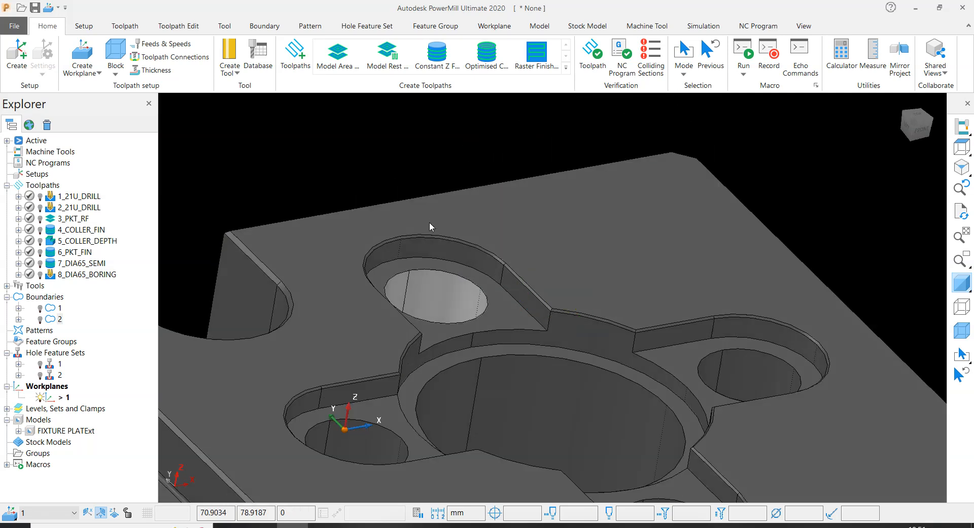
{"action": "middle_click_drag", "start_coordinate": [434, 306], "coordinate": [485, 187]}
{"action": "scroll", "coordinate": [463, 303], "scroll_direction": "up", "scroll_amount": 5}
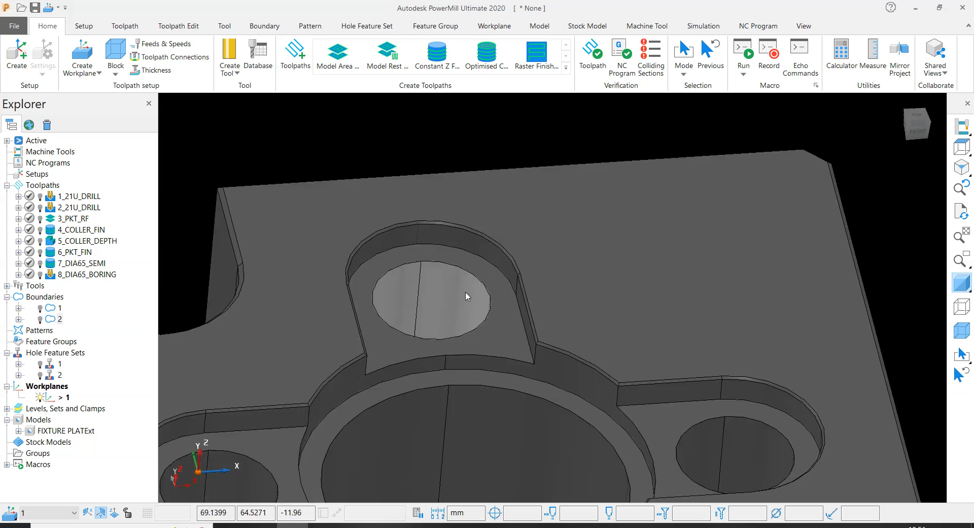
{"action": "scroll", "coordinate": [466, 295], "scroll_direction": "down", "scroll_amount": 4}
{"action": "scroll", "coordinate": [486, 362], "scroll_direction": "up", "scroll_amount": 5}
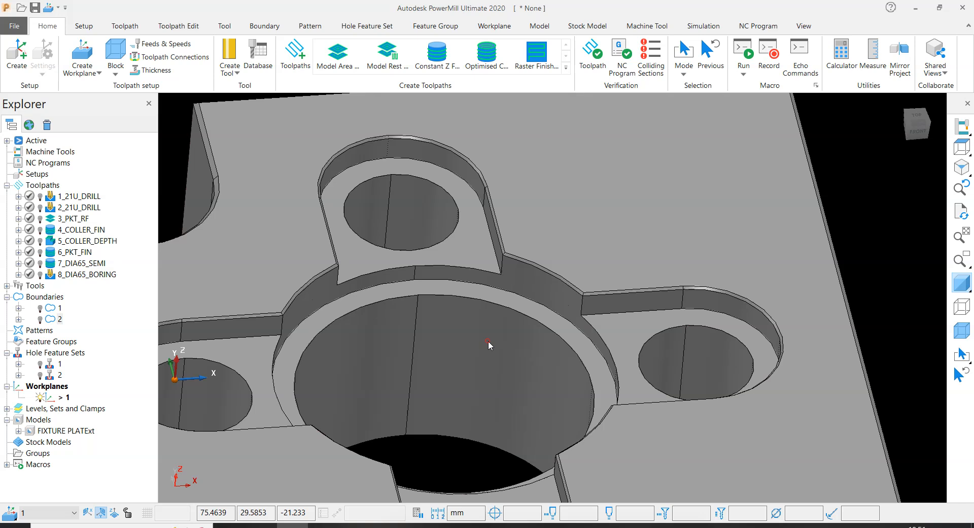
{"action": "scroll", "coordinate": [488, 344], "scroll_direction": "down", "scroll_amount": 5}
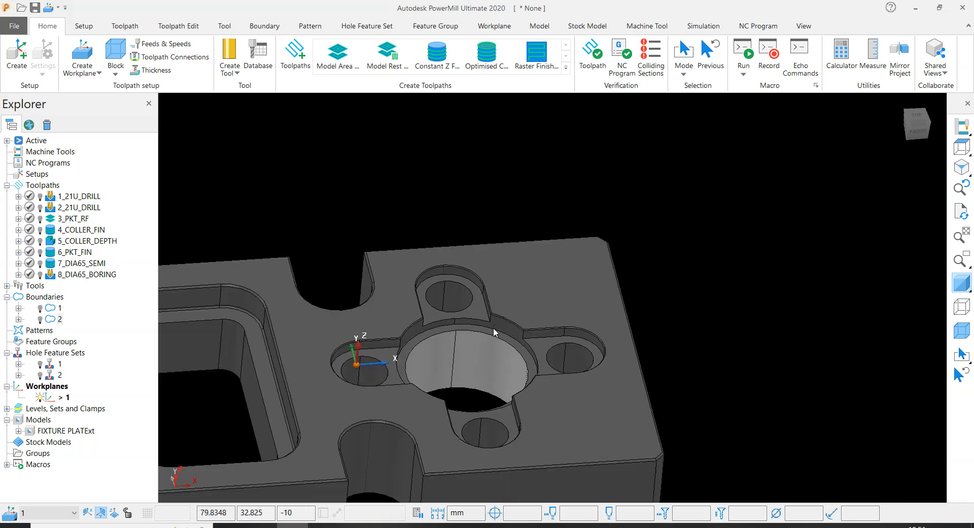
{"action": "scroll", "coordinate": [495, 332], "scroll_direction": "up", "scroll_amount": 3}
{"action": "left_click", "coordinate": [785, 235]}
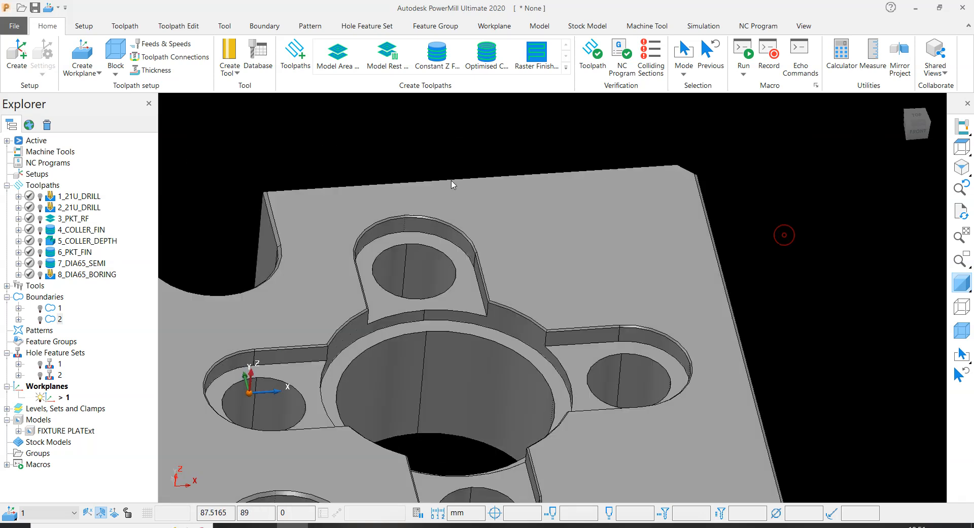
{"action": "scroll", "coordinate": [439, 258], "scroll_direction": "up", "scroll_amount": 3}
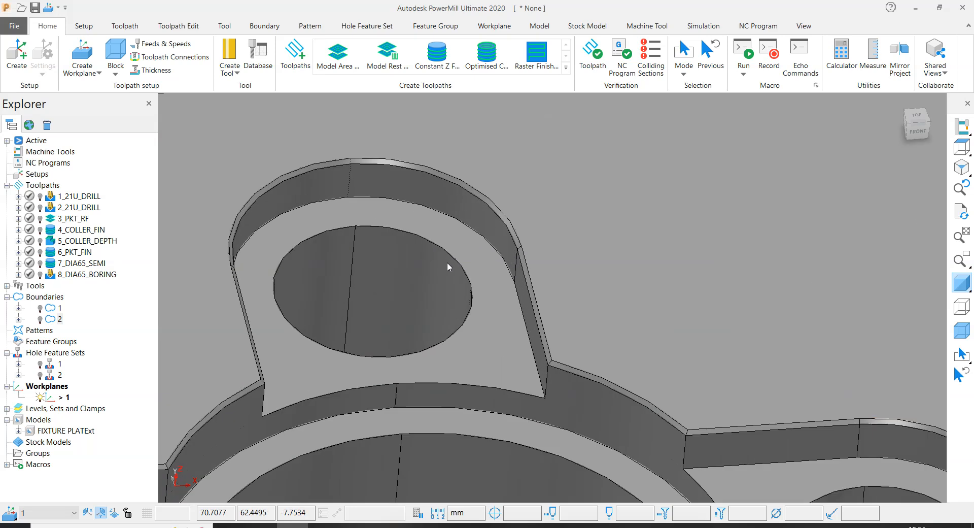
{"action": "scroll", "coordinate": [446, 262], "scroll_direction": "down", "scroll_amount": 3}
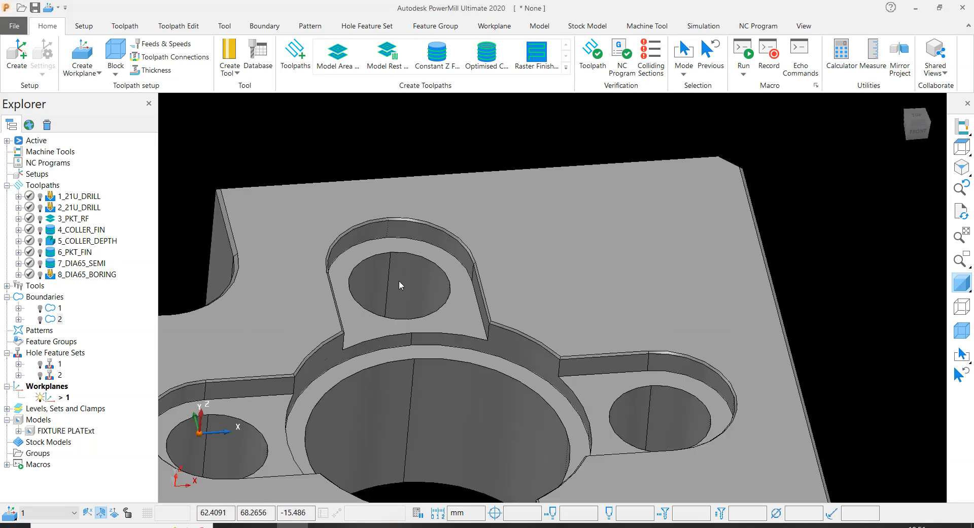
{"action": "left_click", "coordinate": [401, 278]}
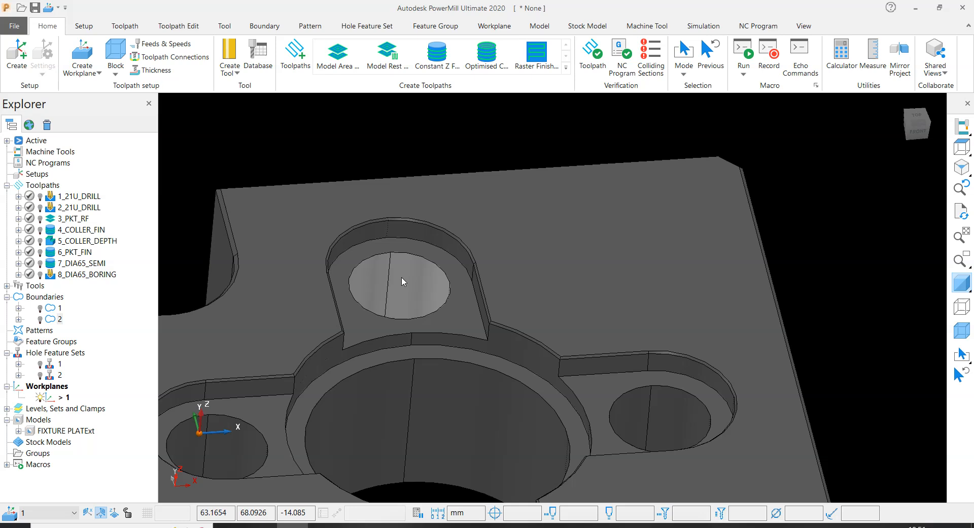
{"action": "left_click", "coordinate": [815, 192]}
{"action": "scroll", "coordinate": [563, 228], "scroll_direction": "down", "scroll_amount": 3}
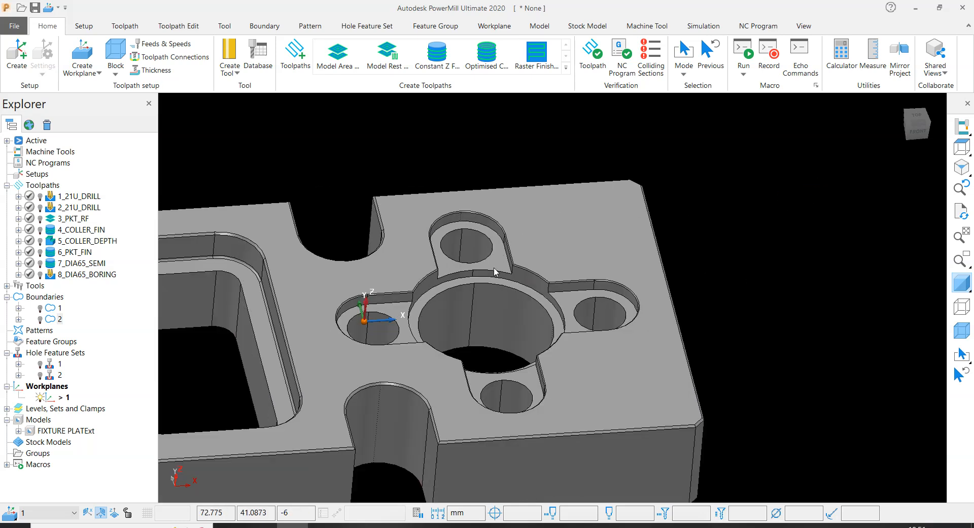
- Select the plate's top face and start a new user-defined boundary
{"action": "middle_click_drag", "start_coordinate": [496, 272], "coordinate": [465, 265]}
{"action": "left_click", "coordinate": [401, 273]}
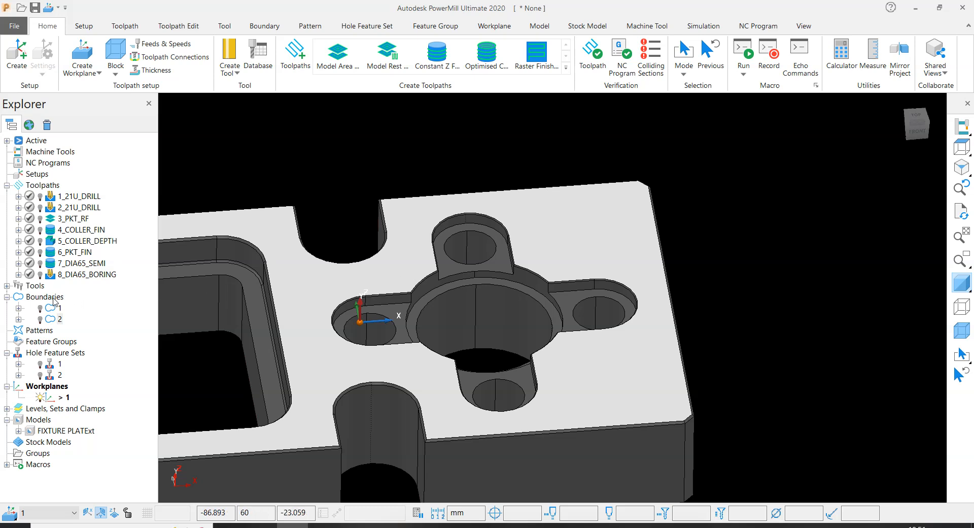
{"action": "right_click", "coordinate": [55, 301]}
{"action": "left_click", "coordinate": [313, 138]}
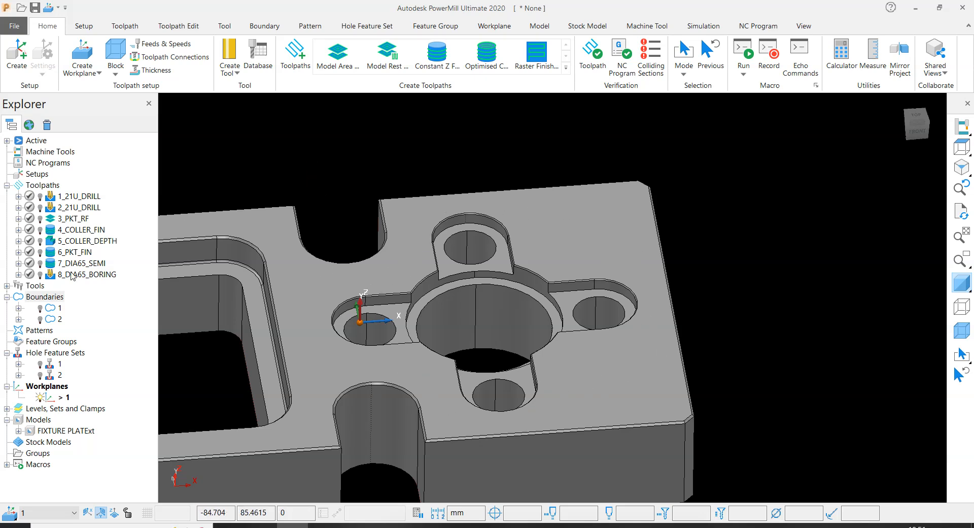
{"action": "right_click", "coordinate": [53, 297]}
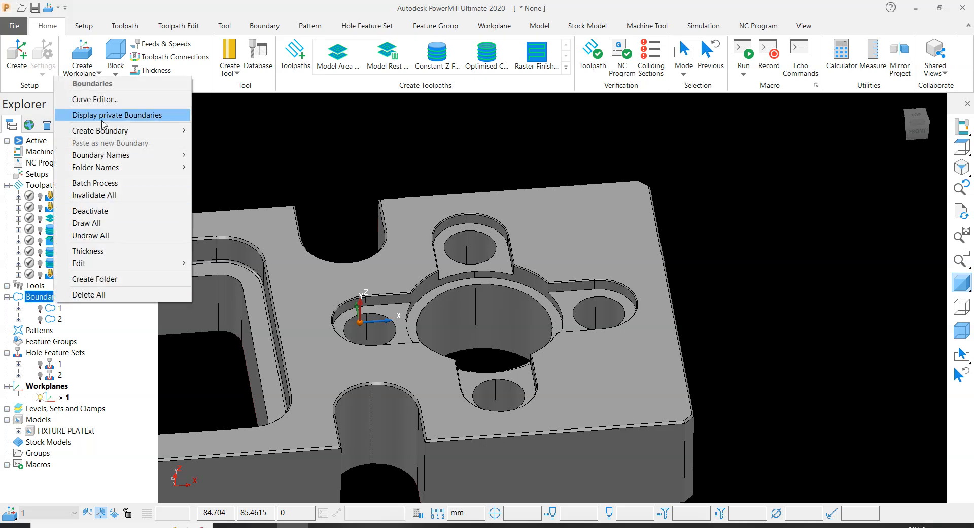
{"action": "left_click", "coordinate": [569, 141]}
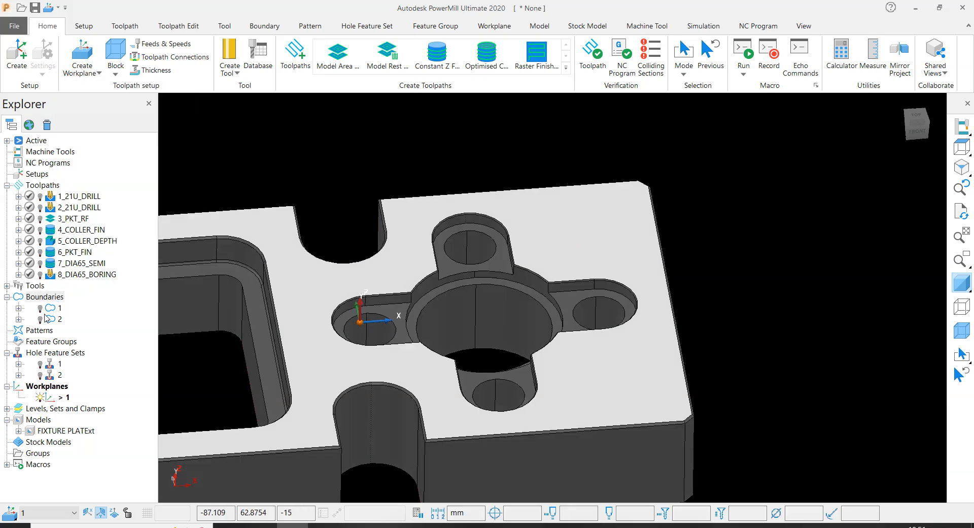
{"action": "right_click", "coordinate": [52, 297]}
{"action": "mouse_move", "coordinate": [106, 128]}
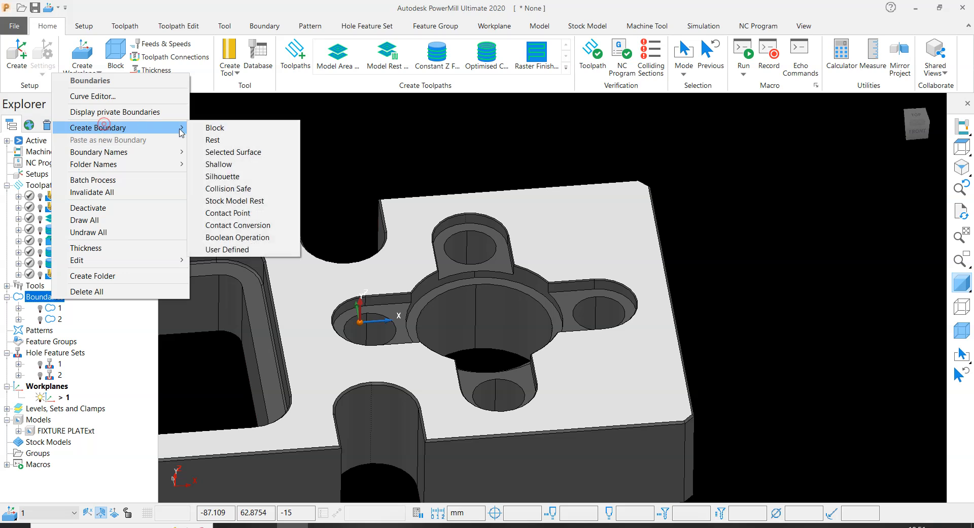
{"action": "left_click", "coordinate": [222, 249]}
{"action": "left_click", "coordinate": [54, 274]}
{"action": "left_click", "coordinate": [39, 308]}
{"action": "scroll", "coordinate": [573, 274], "scroll_direction": "down", "scroll_amount": 3}
{"action": "scroll", "coordinate": [574, 273], "scroll_direction": "up", "scroll_amount": 4}
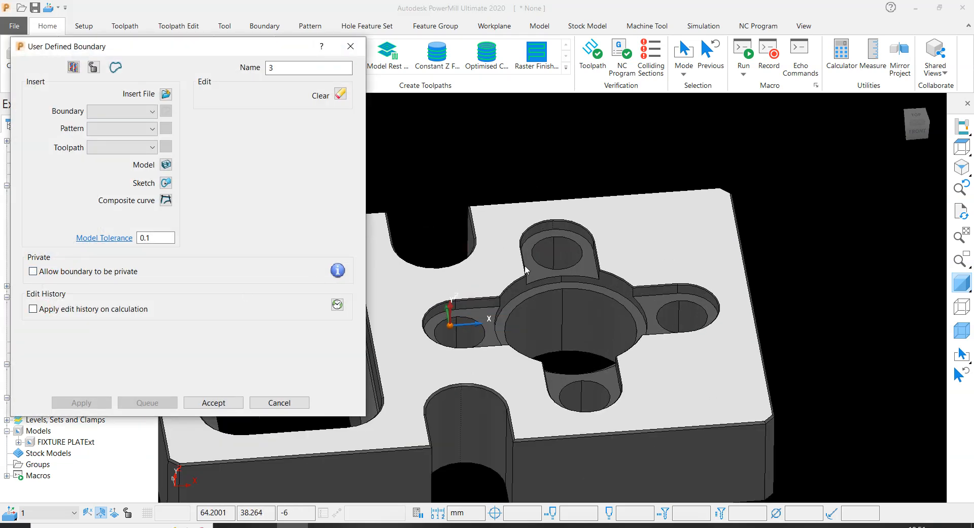
- Set the boundary's model tolerance to 0.001 and insert the selected top face's edges as boundary segments
{"action": "left_click", "coordinate": [158, 238]}
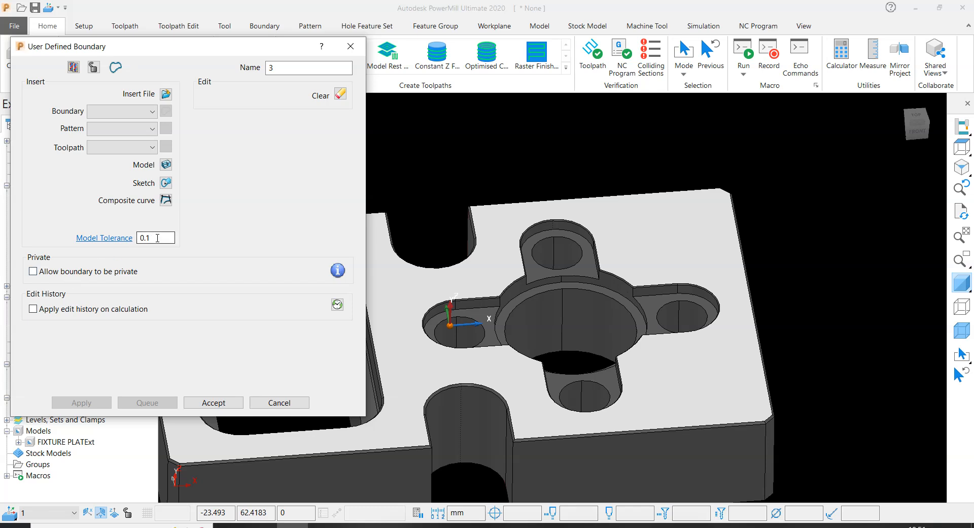
{"action": "double_click", "coordinate": [167, 238]}
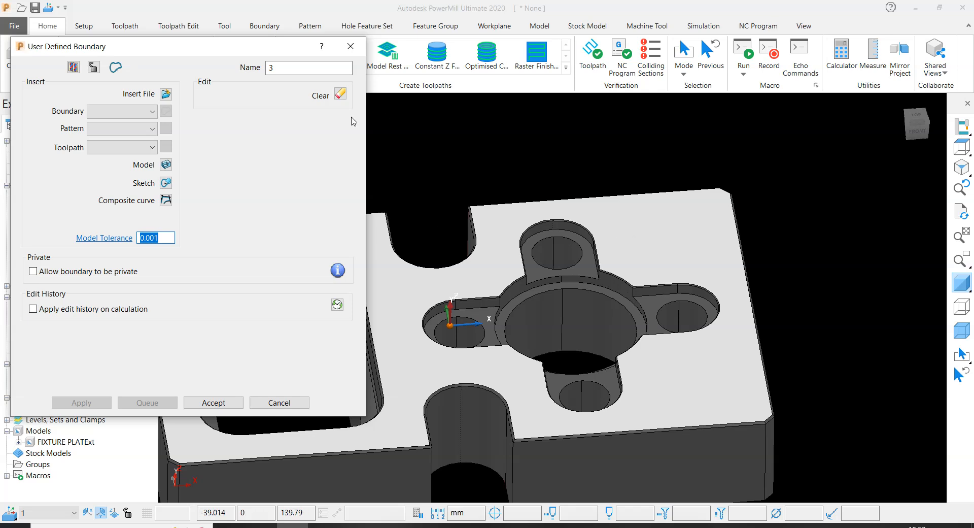
{"action": "left_click", "coordinate": [167, 165]}
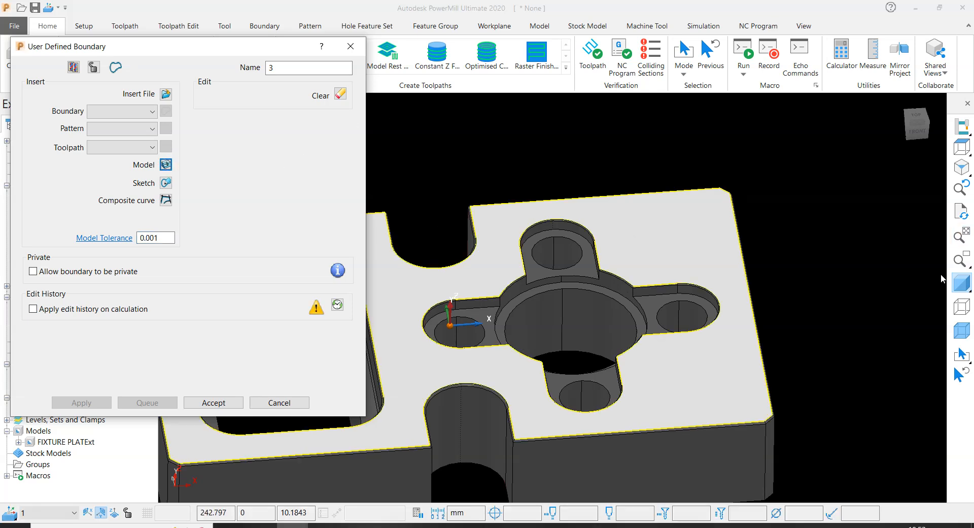
- Hide the model shading, delete all boundary segments except the cross-shaped slot outline, accept the boundary and restore the shading
{"action": "left_click", "coordinate": [960, 281]}
{"action": "scroll", "coordinate": [690, 267], "scroll_direction": "down", "scroll_amount": 5}
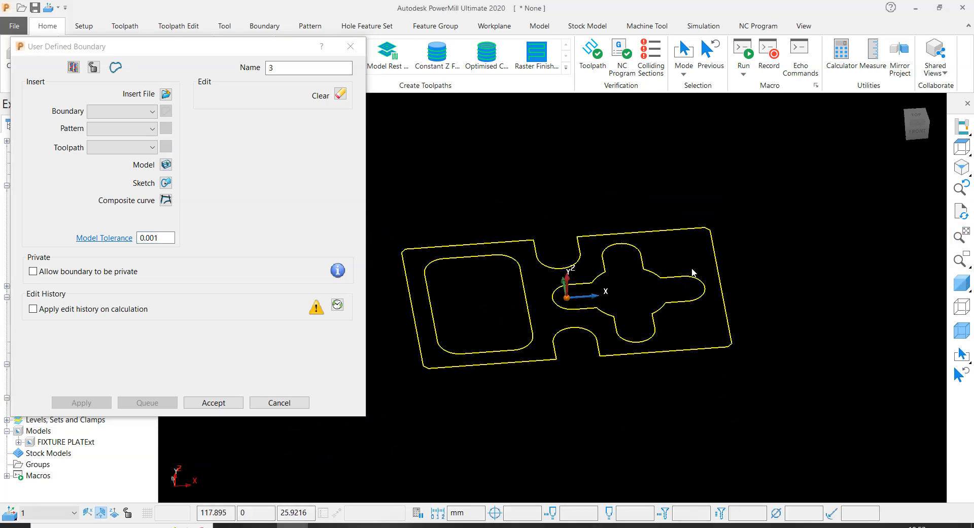
{"action": "scroll", "coordinate": [675, 275], "scroll_direction": "up", "scroll_amount": 4}
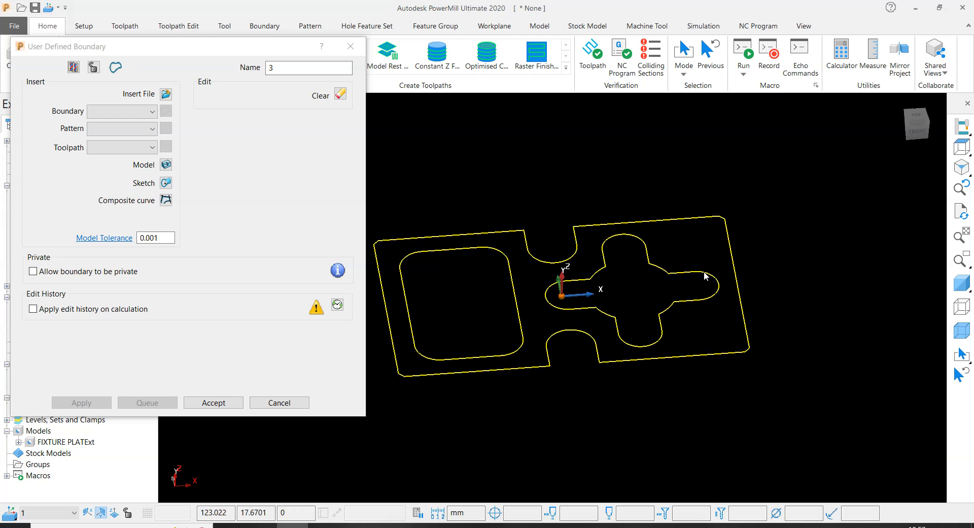
{"action": "left_click_drag", "start_coordinate": [703, 265], "coordinate": [686, 287], "text": "ctrl"}
{"action": "key", "text": "Delete"}
{"action": "scroll", "coordinate": [639, 261], "scroll_direction": "up", "scroll_amount": 2}
{"action": "left_click", "coordinate": [214, 402]}
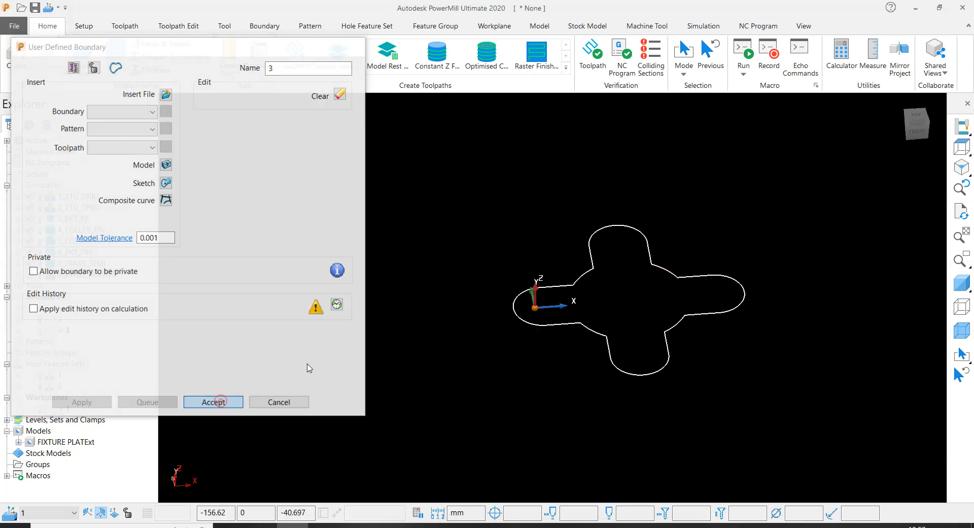
{"action": "left_click", "coordinate": [961, 282]}
{"action": "scroll", "coordinate": [651, 269], "scroll_direction": "up", "scroll_amount": 1}
{"action": "scroll", "coordinate": [574, 223], "scroll_direction": "down", "scroll_amount": 5}
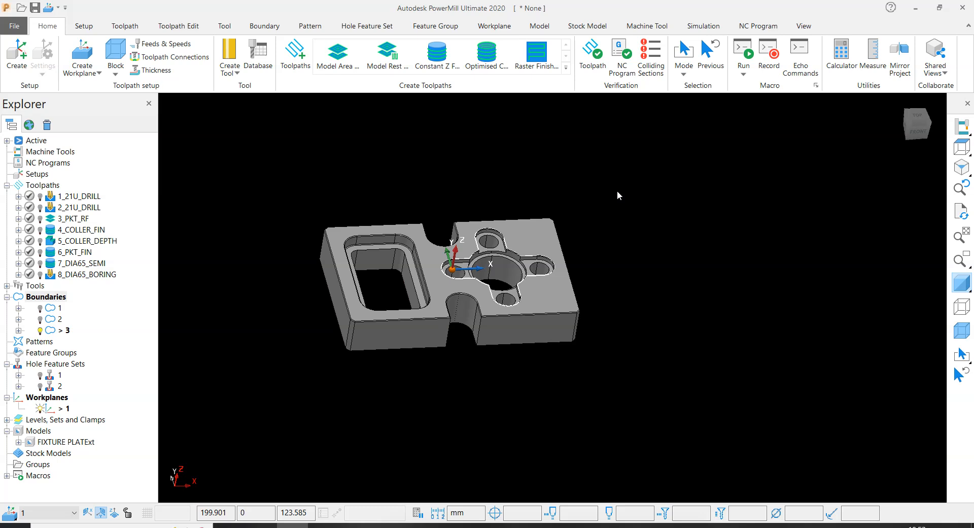
{"action": "scroll", "coordinate": [677, 261], "scroll_direction": "down", "scroll_amount": 5}
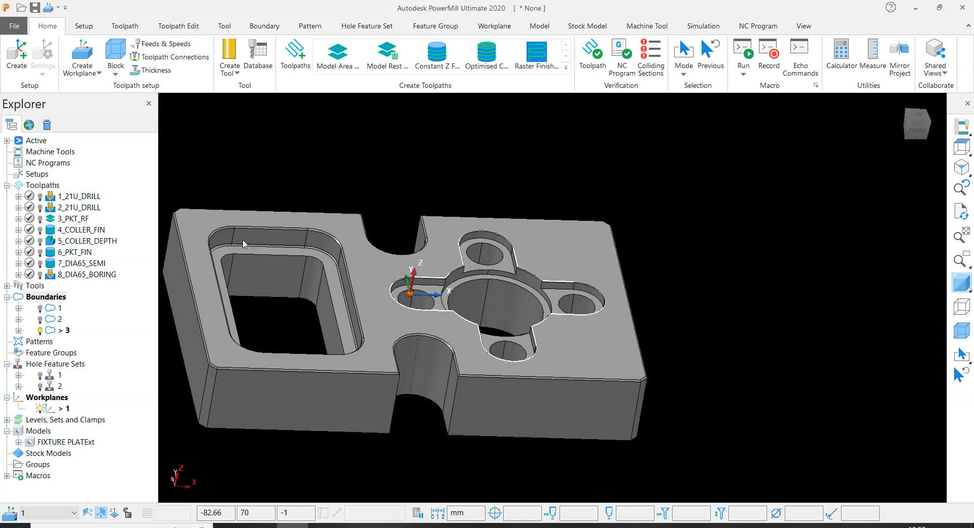
- Activate the 7_DIA65_SEMI toolpath, duplicate it and place the copy after 8_DIA65_BORING
{"action": "double_click", "coordinate": [50, 265]}
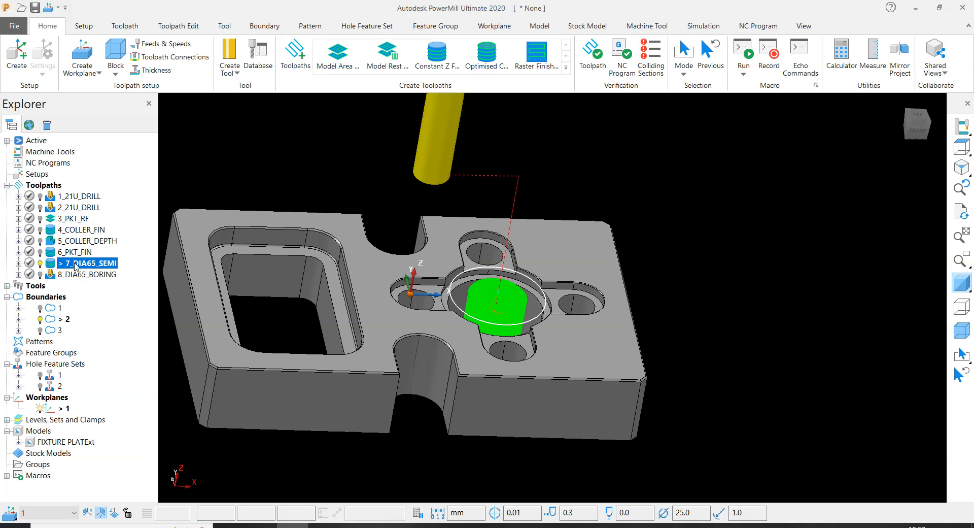
{"action": "right_click", "coordinate": [83, 263]}
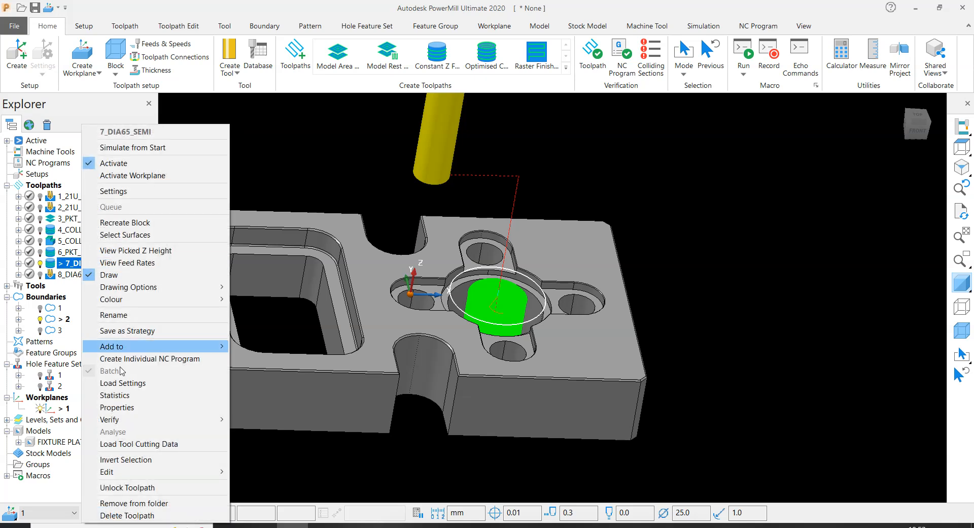
{"action": "mouse_move", "coordinate": [126, 478]}
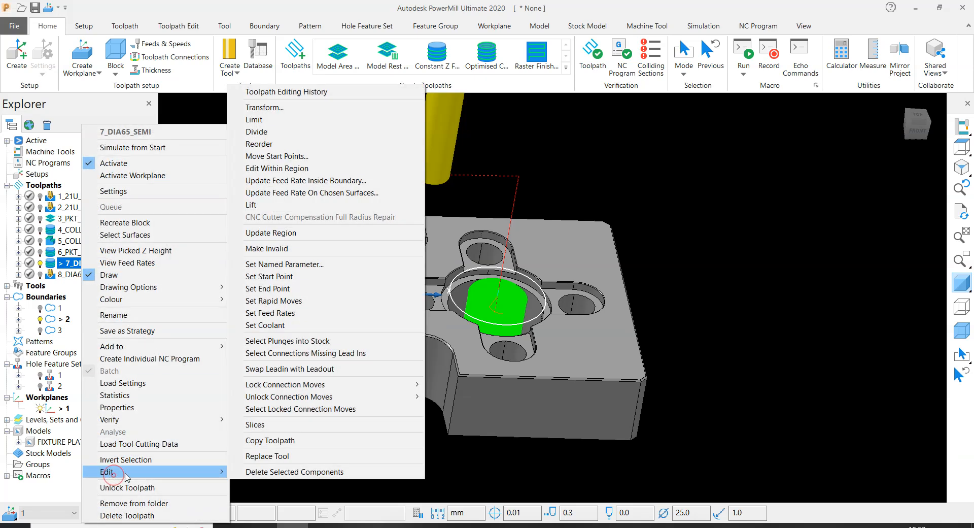
{"action": "left_click", "coordinate": [270, 440]}
{"action": "left_click", "coordinate": [49, 276]}
{"action": "left_click_drag", "start_coordinate": [49, 277], "coordinate": [52, 290]}
{"action": "left_click", "coordinate": [326, 162]}
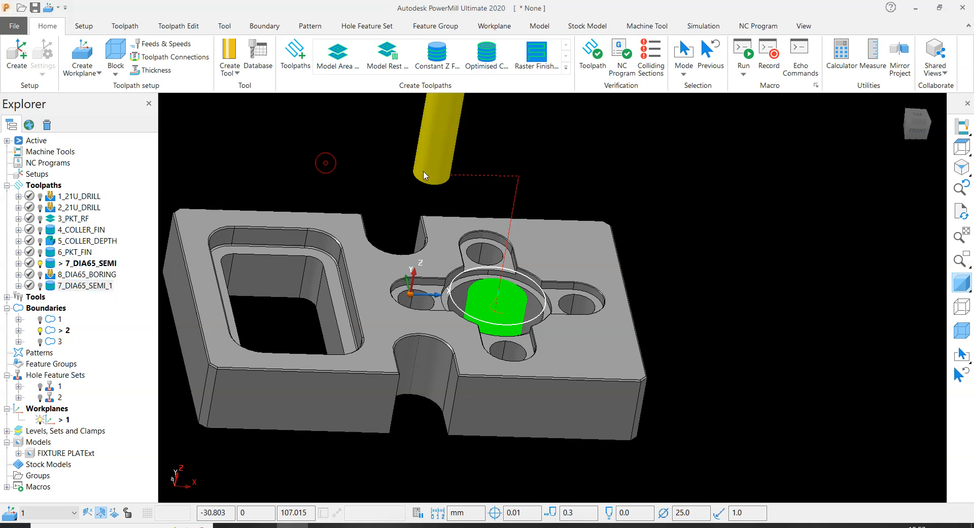
- Rename the duplicated toolpath at the end of the toolpath list to 9_COLLER_SEMI
{"action": "scroll", "coordinate": [514, 203], "scroll_direction": "down", "scroll_amount": 3}
{"action": "left_click", "coordinate": [80, 285]}
{"action": "left_click", "coordinate": [80, 286]}
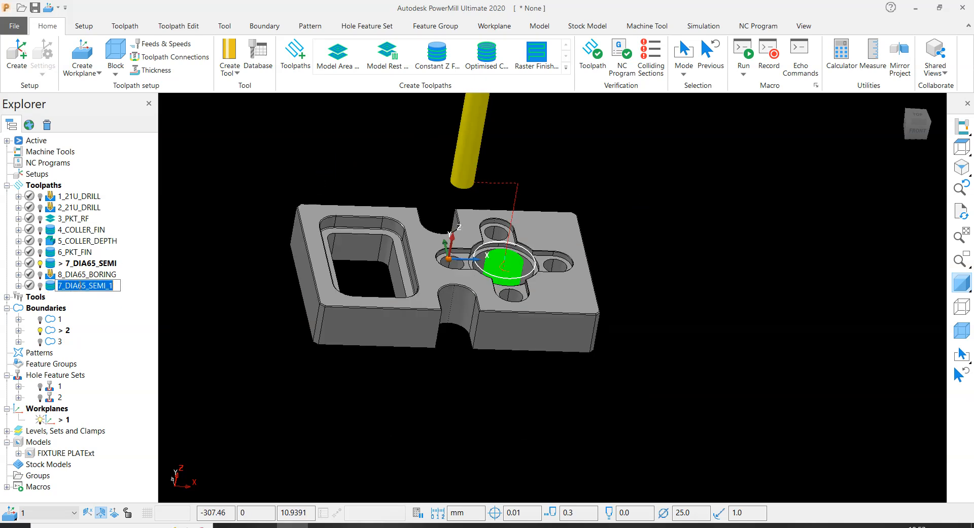
{"action": "type", "text": "9"}
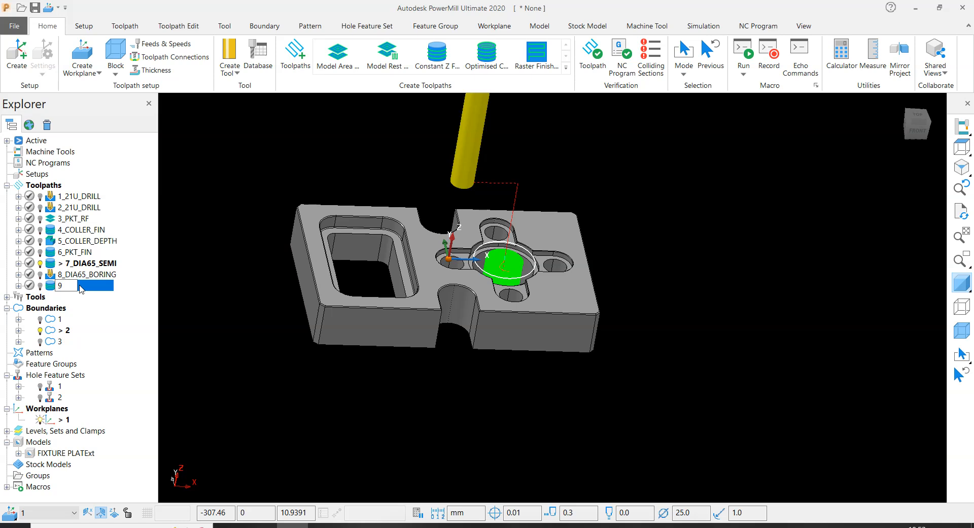
{"action": "type", "text": "_COLR_SEM"}
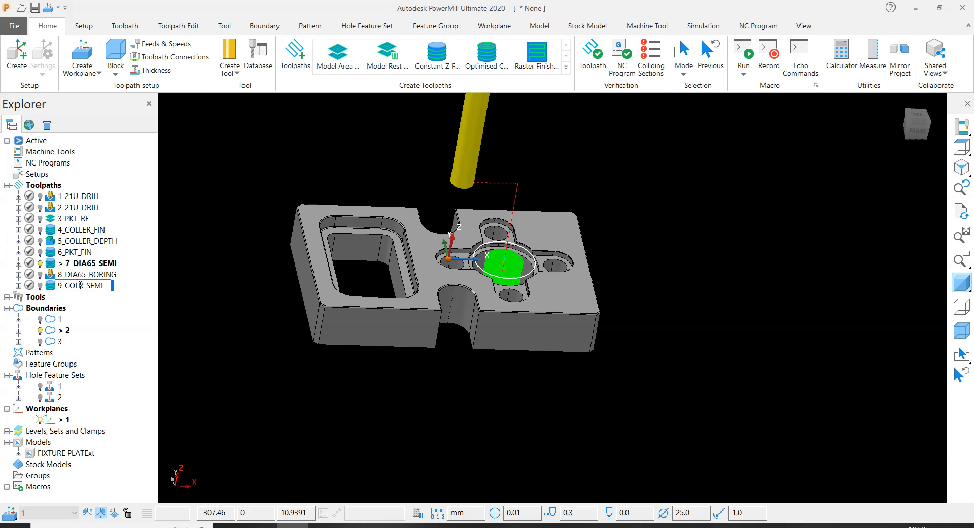
{"action": "type", "text": "I"}
{"action": "key", "text": "Return"}
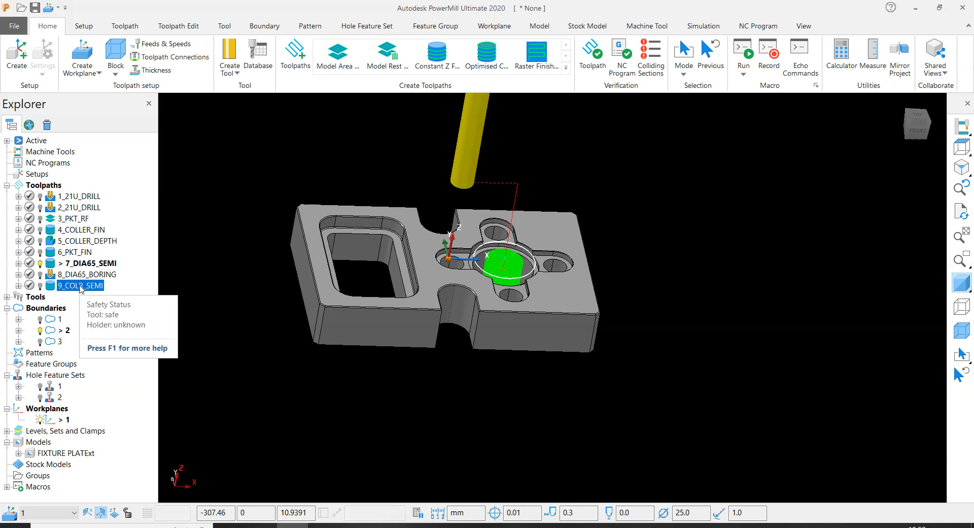
{"action": "left_click", "coordinate": [197, 226]}
{"action": "left_click", "coordinate": [85, 290]}
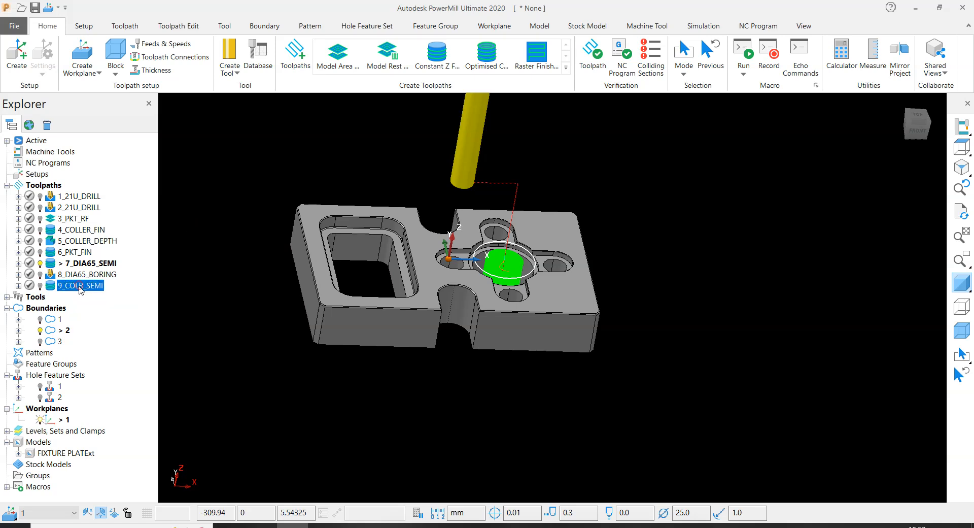
{"action": "left_click", "coordinate": [78, 287]}
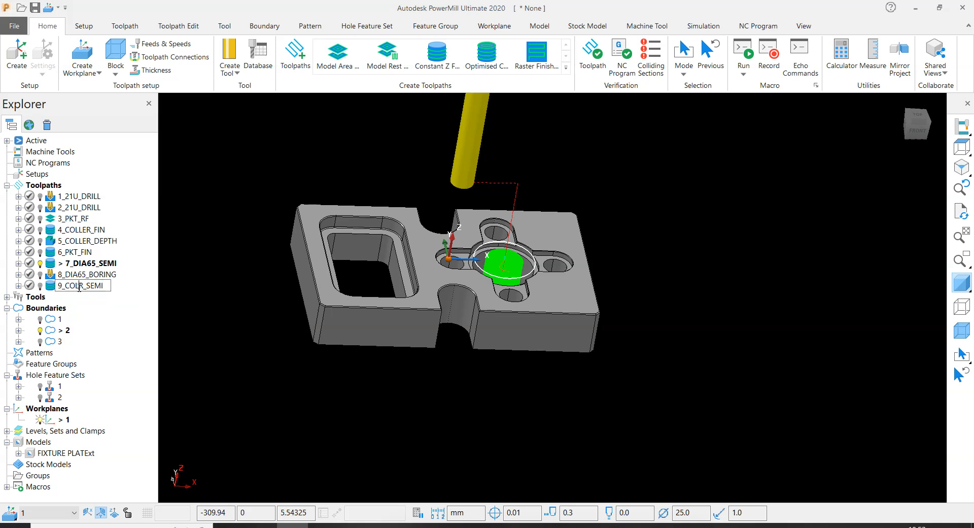
{"action": "type", "text": "LE"}
{"action": "left_click", "coordinate": [188, 213]}
{"action": "scroll", "coordinate": [488, 249], "scroll_direction": "up", "scroll_amount": 4}
{"action": "scroll", "coordinate": [606, 320], "scroll_direction": "down", "scroll_amount": 5}
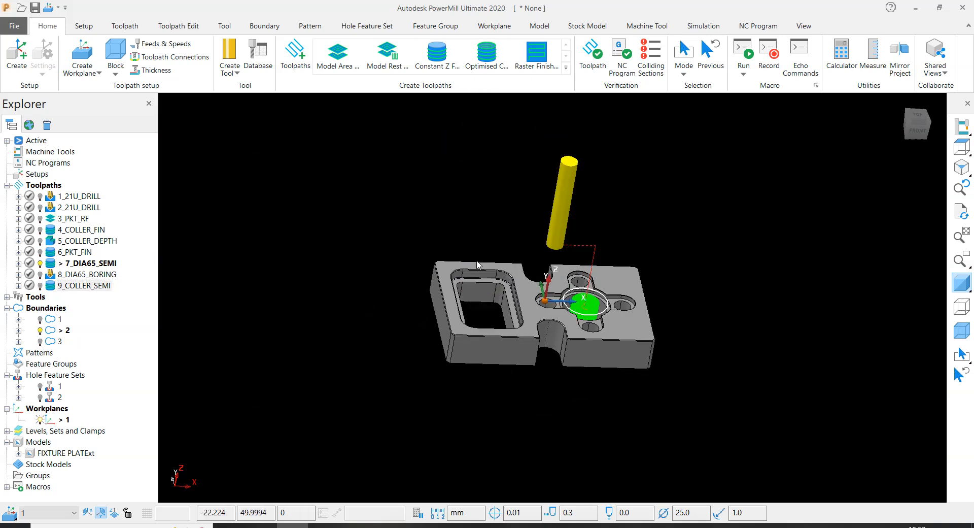
- Open the 9_COLLER_SEMI toolpath's settings and unlock them for editing
{"action": "right_click", "coordinate": [69, 285]}
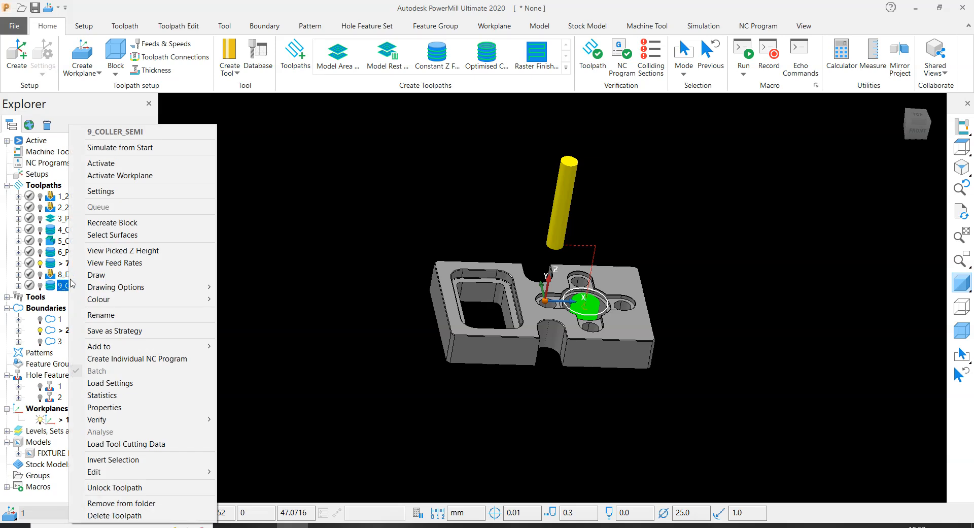
{"action": "left_click", "coordinate": [112, 193]}
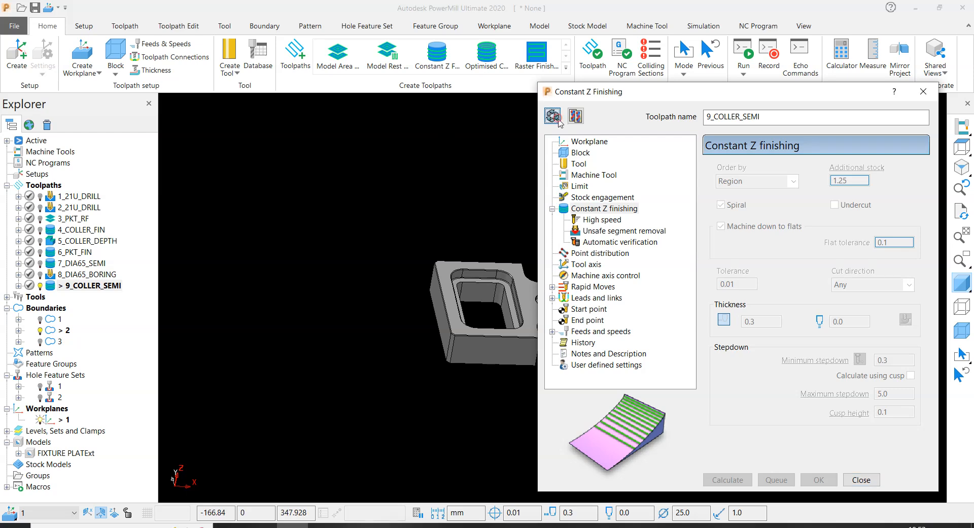
{"action": "left_click", "coordinate": [553, 115]}
- Select the ring-shaped counterbore floor around the bore, calculate the block from it and lock the block's minimum Z at -10.0
{"action": "scroll", "coordinate": [407, 226], "scroll_direction": "up", "scroll_amount": 5}
{"action": "middle_click_drag", "start_coordinate": [406, 222], "coordinate": [399, 226]}
{"action": "scroll", "coordinate": [363, 237], "scroll_direction": "up", "scroll_amount": 5}
{"action": "left_click", "coordinate": [358, 236]}
{"action": "scroll", "coordinate": [349, 261], "scroll_direction": "down", "scroll_amount": 4}
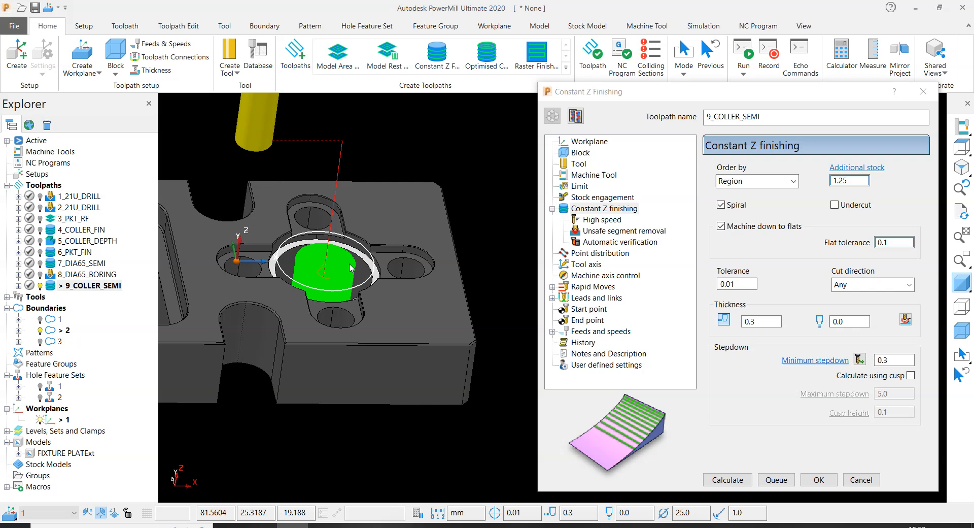
{"action": "scroll", "coordinate": [349, 267], "scroll_direction": "up", "scroll_amount": 5}
{"action": "scroll", "coordinate": [343, 263], "scroll_direction": "down", "scroll_amount": 3}
{"action": "left_click", "coordinate": [410, 124]}
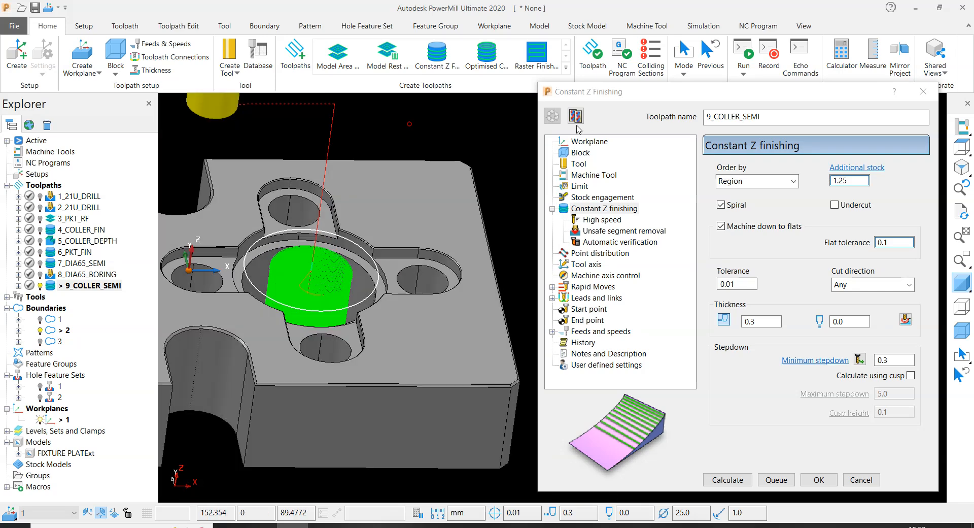
{"action": "left_click", "coordinate": [580, 154]}
{"action": "scroll", "coordinate": [417, 294], "scroll_direction": "up", "scroll_amount": 4}
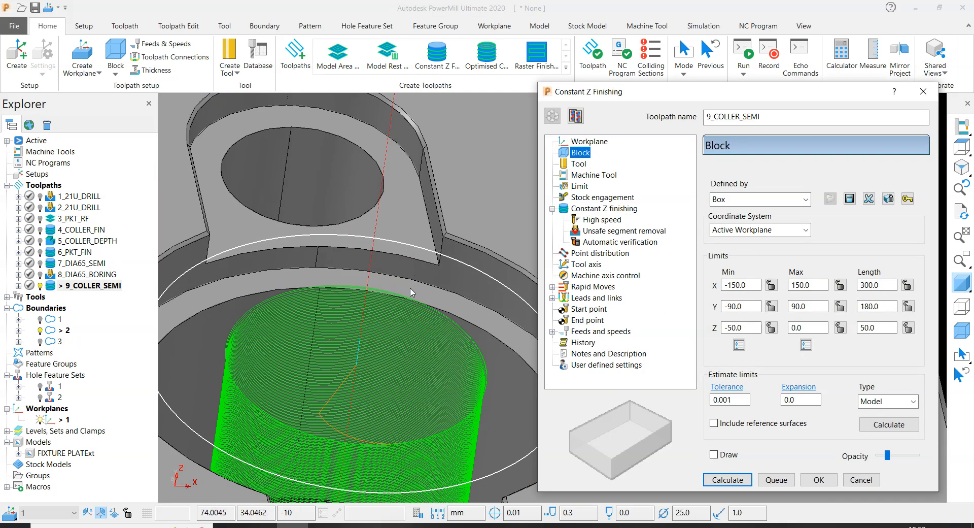
{"action": "left_click", "coordinate": [418, 294]}
{"action": "scroll", "coordinate": [418, 295], "scroll_direction": "down", "scroll_amount": 6}
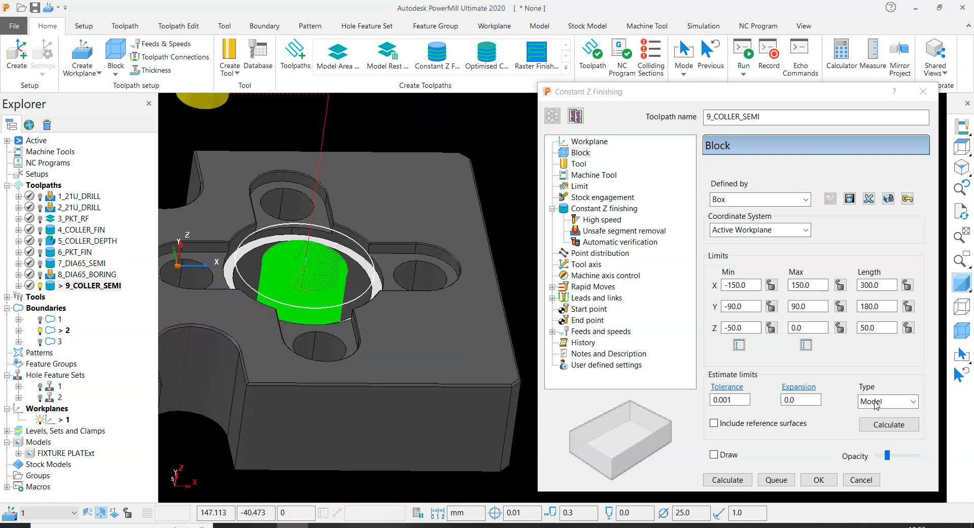
{"action": "left_click", "coordinate": [893, 425]}
{"action": "double_click", "coordinate": [754, 327]}
{"action": "left_click", "coordinate": [771, 327]}
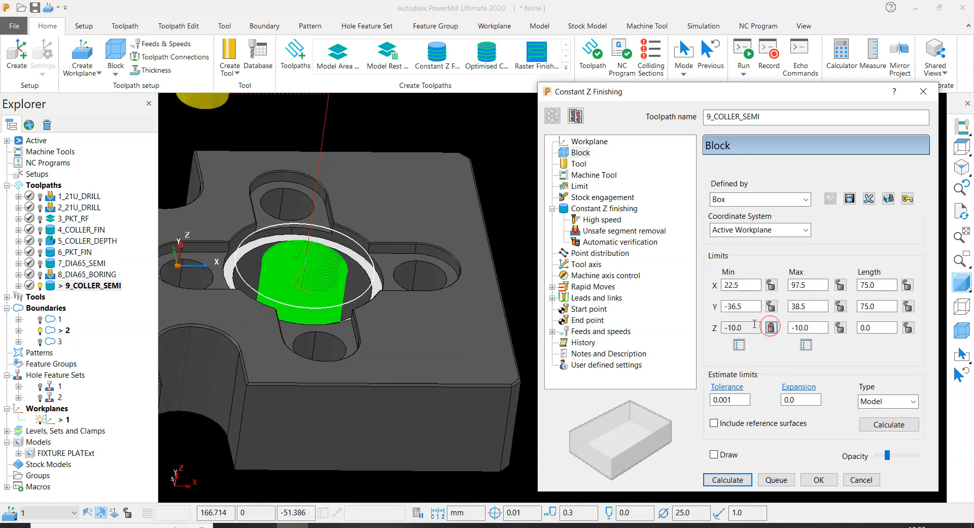
- Recalculate the block limits around the whole plate, keeping the minimum Z locked at -10.0
{"action": "left_click", "coordinate": [891, 425]}
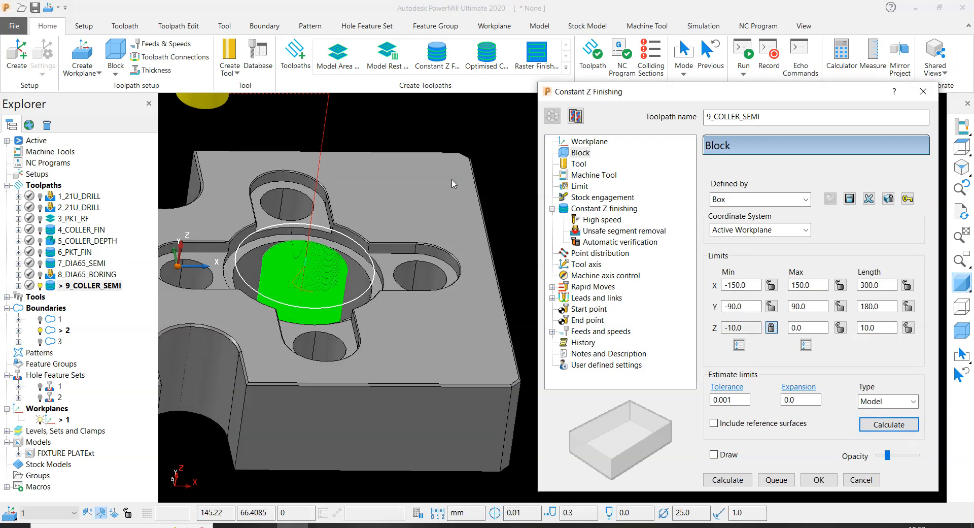
{"action": "scroll", "coordinate": [355, 295], "scroll_direction": "up", "scroll_amount": 5}
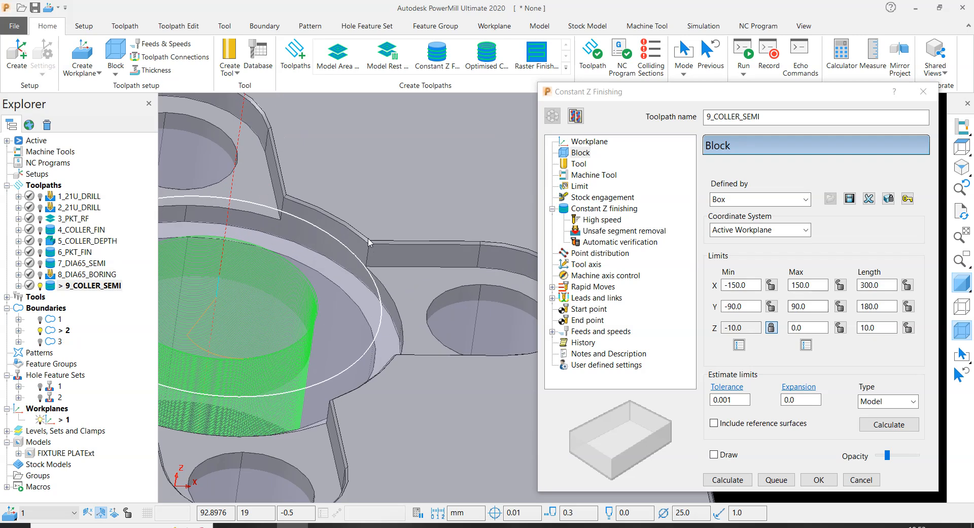
{"action": "left_click", "coordinate": [807, 328]}
{"action": "left_click_drag", "start_coordinate": [751, 327], "coordinate": [724, 329]}
{"action": "scroll", "coordinate": [325, 239], "scroll_direction": "down", "scroll_amount": 5}
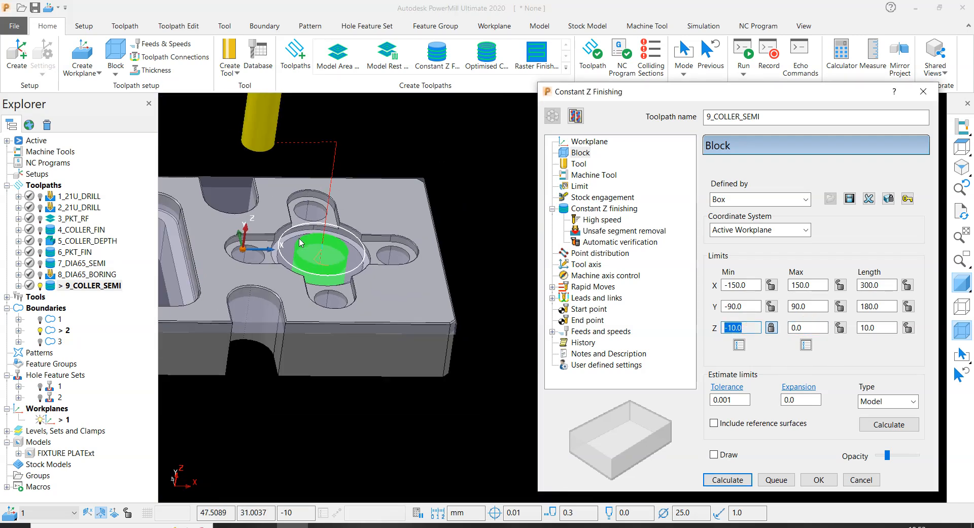
- Limit the toolpath to boundary 3, the cross-shaped slot outline
{"action": "scroll", "coordinate": [301, 242], "scroll_direction": "down", "scroll_amount": 3}
{"action": "left_click", "coordinate": [579, 186]}
{"action": "left_click", "coordinate": [767, 192]}
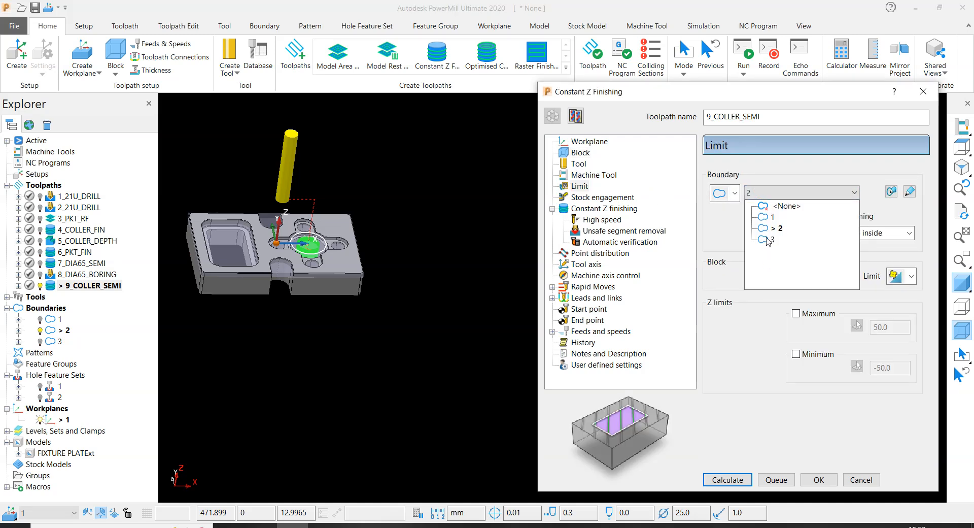
{"action": "left_click", "coordinate": [769, 239]}
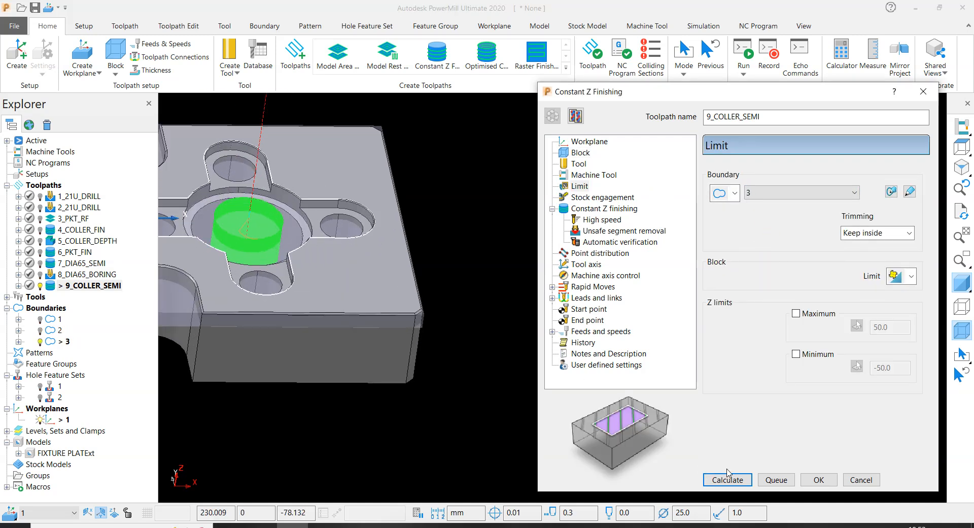
- Set the Constant Z finishing radial thickness to 0.2 and the axial thickness to 0.1
{"action": "left_click", "coordinate": [604, 207]}
{"action": "double_click", "coordinate": [773, 319]}
{"action": "type", "text": "0.2"}
{"action": "double_click", "coordinate": [851, 322]}
{"action": "type", "text": "0.1"}
- Set the minimum stepdown to 0.25 and calculate the 9_COLLER_SEMI toolpath
{"action": "left_click", "coordinate": [893, 361]}
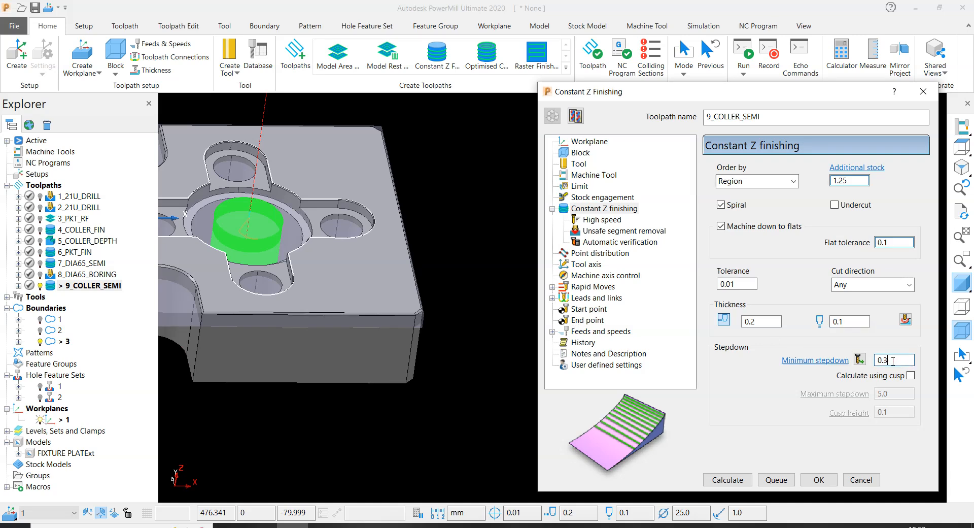
{"action": "key", "text": "Return"}
{"action": "left_click", "coordinate": [710, 480]}
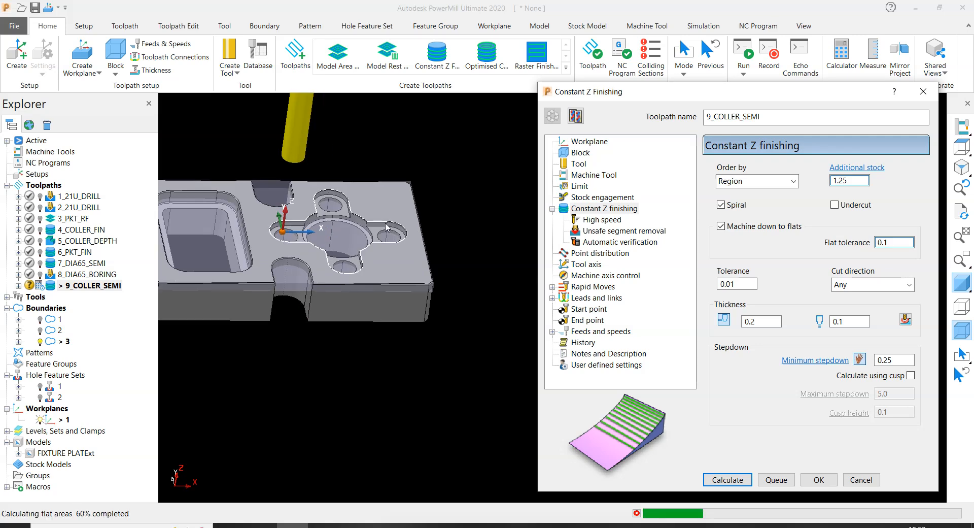
{"action": "scroll", "coordinate": [358, 223], "scroll_direction": "up", "scroll_amount": 3}
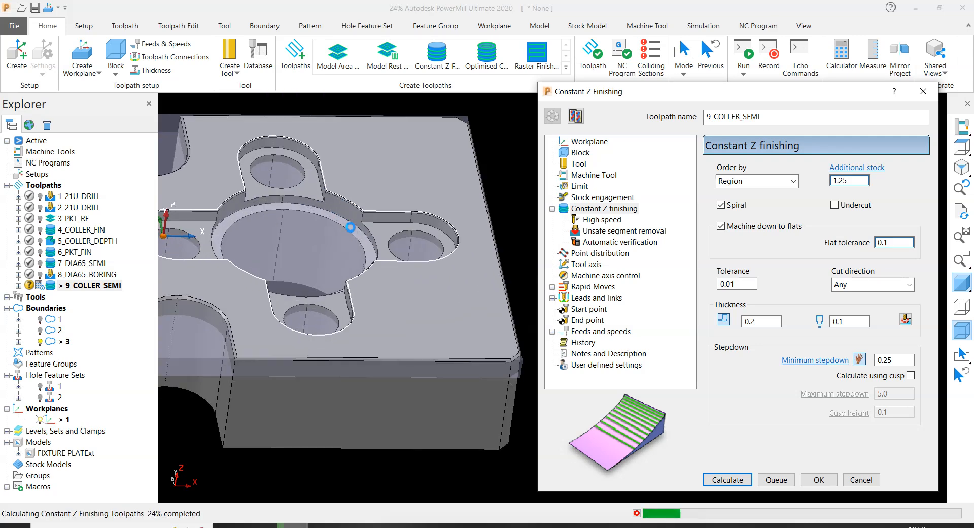
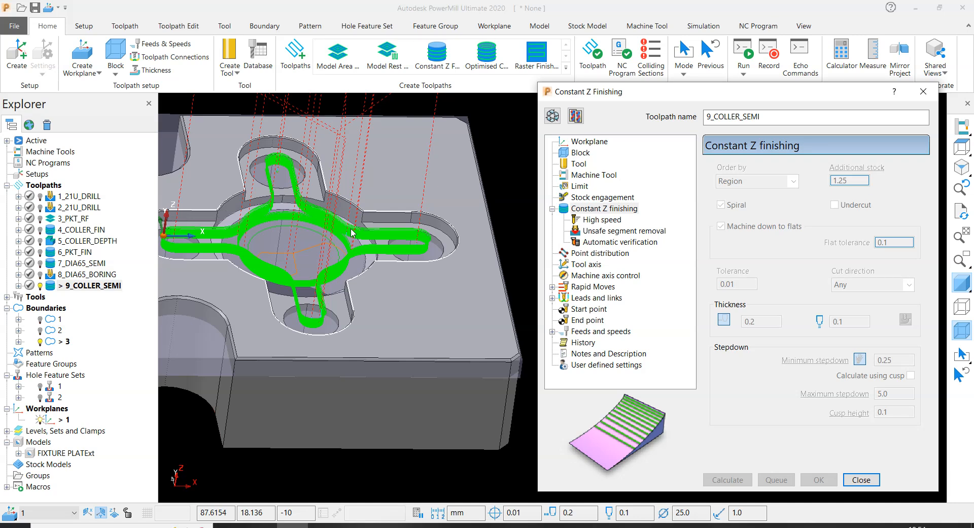
- Close the Constant Z finishing settings and hide the block around the fixture plate
{"action": "left_click", "coordinate": [862, 479]}
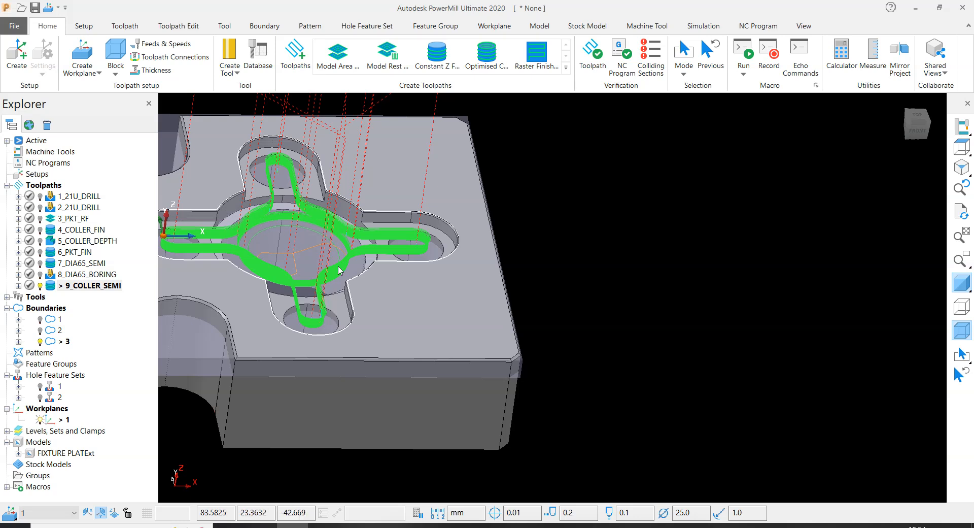
{"action": "scroll", "coordinate": [440, 272], "scroll_direction": "down", "scroll_amount": 3}
{"action": "scroll", "coordinate": [352, 252], "scroll_direction": "up", "scroll_amount": 4}
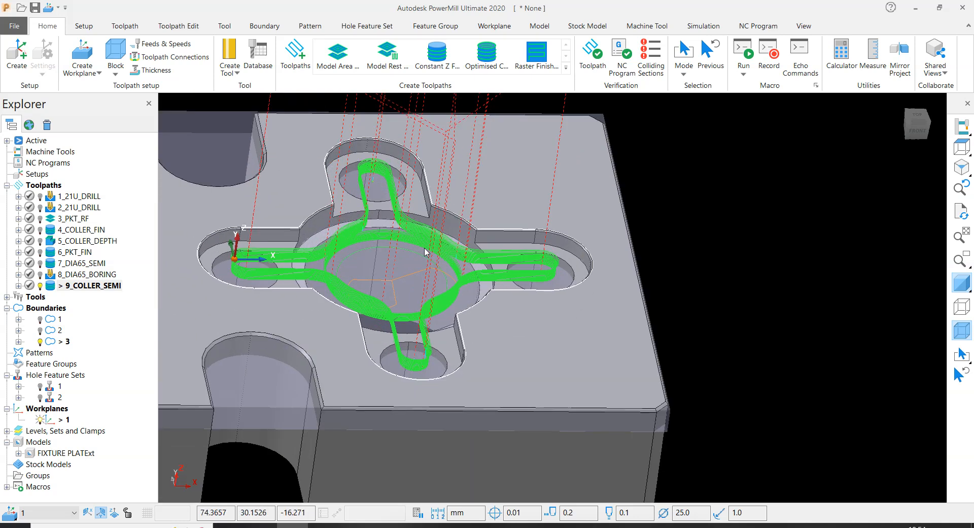
{"action": "middle_click_drag", "start_coordinate": [426, 252], "coordinate": [394, 289]}
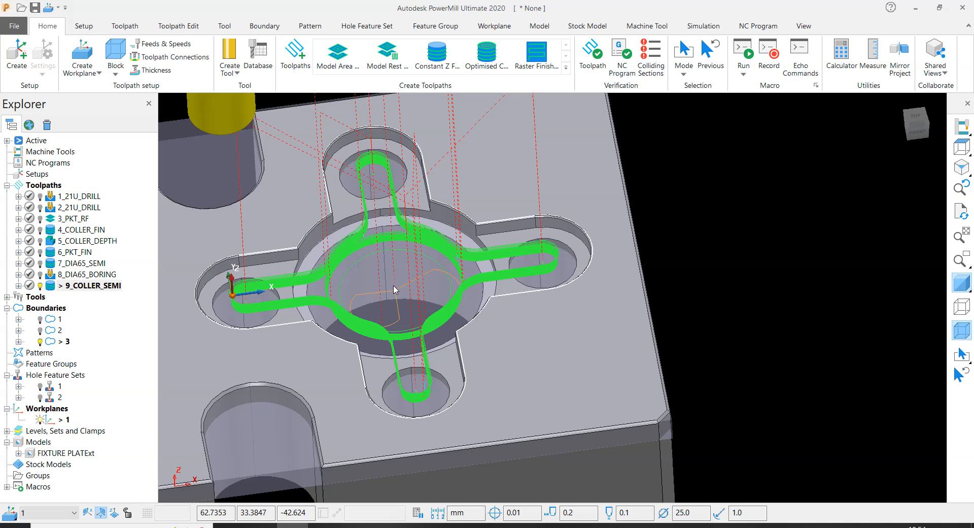
{"action": "scroll", "coordinate": [420, 380], "scroll_direction": "up", "scroll_amount": 3}
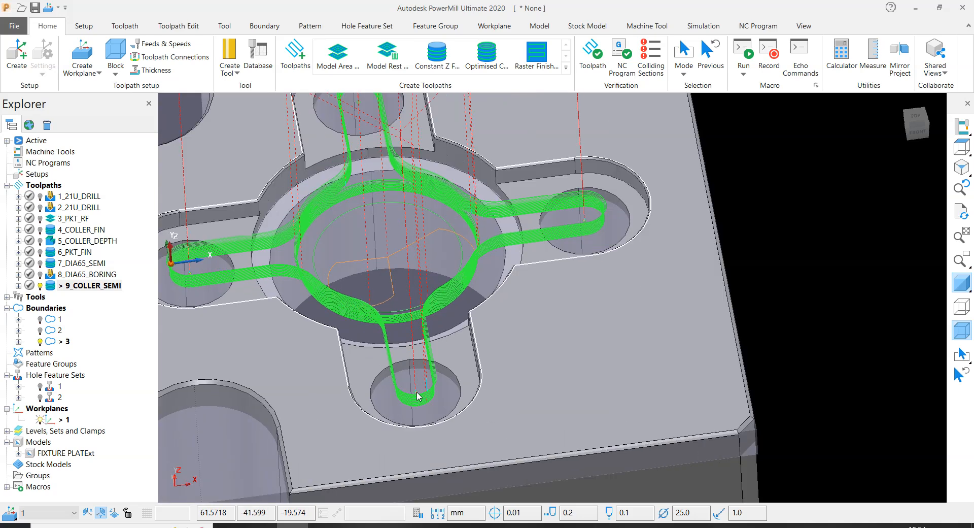
{"action": "scroll", "coordinate": [386, 355], "scroll_direction": "down", "scroll_amount": 4}
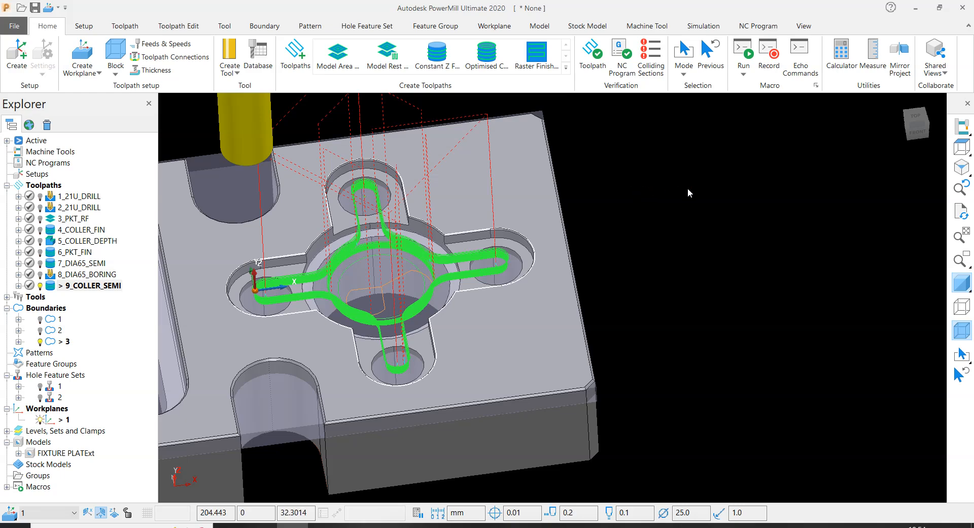
{"action": "left_click", "coordinate": [962, 330]}
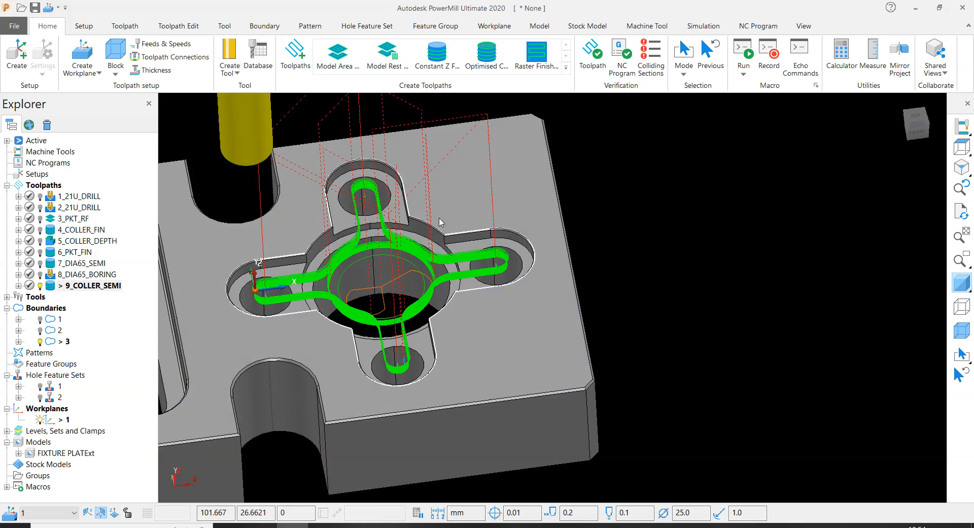
- Examine the 9_COLLER_SEMI passes around the bore and in the four slots, with the model shaded and unshaded
{"action": "scroll", "coordinate": [371, 196], "scroll_direction": "up", "scroll_amount": 8}
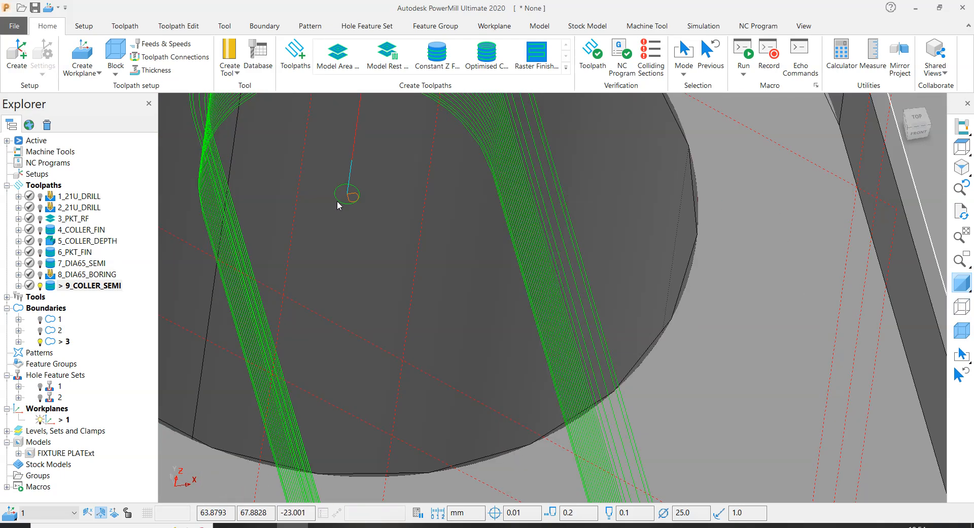
{"action": "scroll", "coordinate": [341, 204], "scroll_direction": "down", "scroll_amount": 8}
{"action": "scroll", "coordinate": [456, 277], "scroll_direction": "up", "scroll_amount": 6}
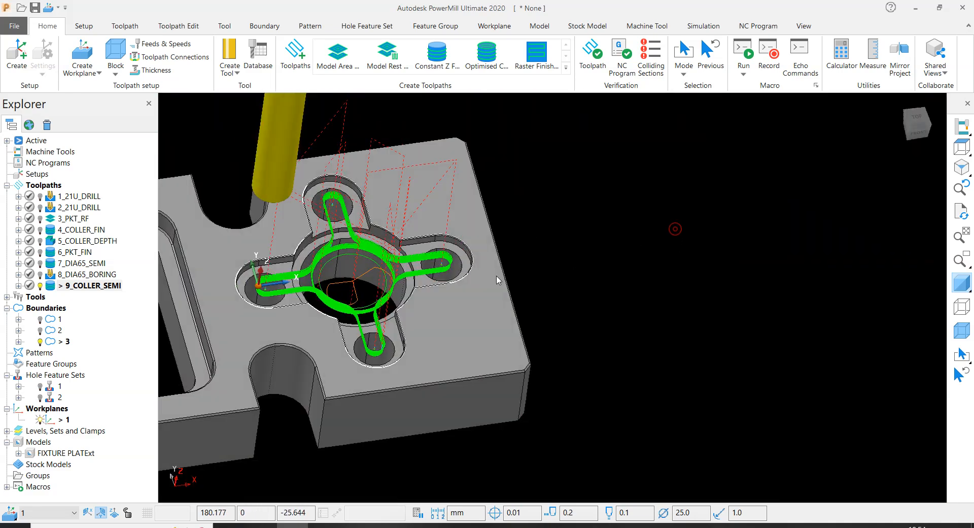
{"action": "scroll", "coordinate": [389, 282], "scroll_direction": "down", "scroll_amount": 5}
{"action": "scroll", "coordinate": [500, 238], "scroll_direction": "up", "scroll_amount": 6}
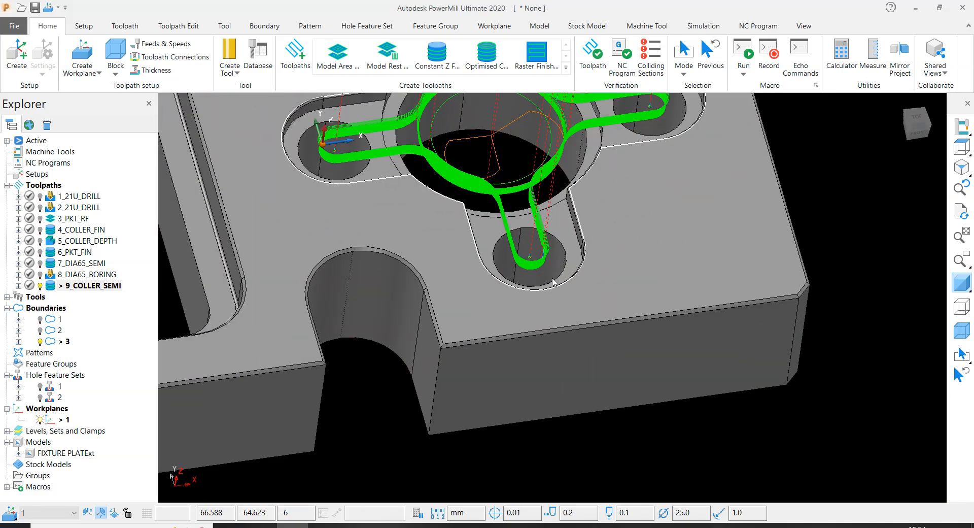
{"action": "scroll", "coordinate": [500, 293], "scroll_direction": "down", "scroll_amount": 5}
{"action": "scroll", "coordinate": [500, 291], "scroll_direction": "down", "scroll_amount": 5}
{"action": "scroll", "coordinate": [472, 246], "scroll_direction": "up", "scroll_amount": 7}
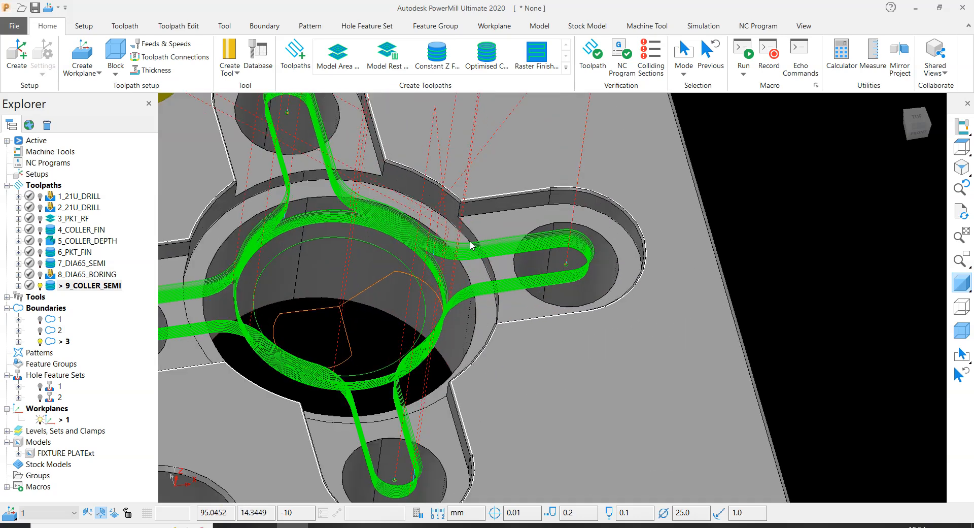
{"action": "scroll", "coordinate": [471, 245], "scroll_direction": "down", "scroll_amount": 5}
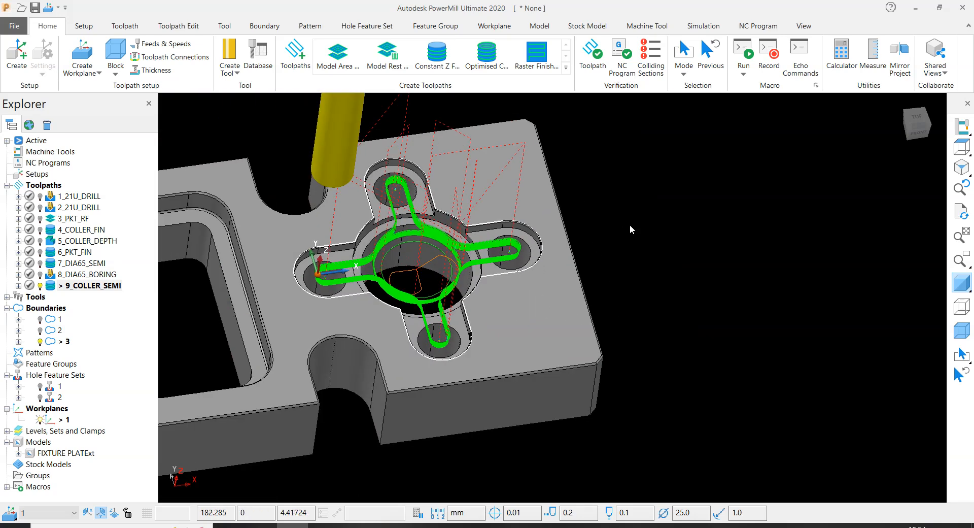
{"action": "scroll", "coordinate": [480, 243], "scroll_direction": "up", "scroll_amount": 7}
{"action": "scroll", "coordinate": [374, 287], "scroll_direction": "down", "scroll_amount": 5}
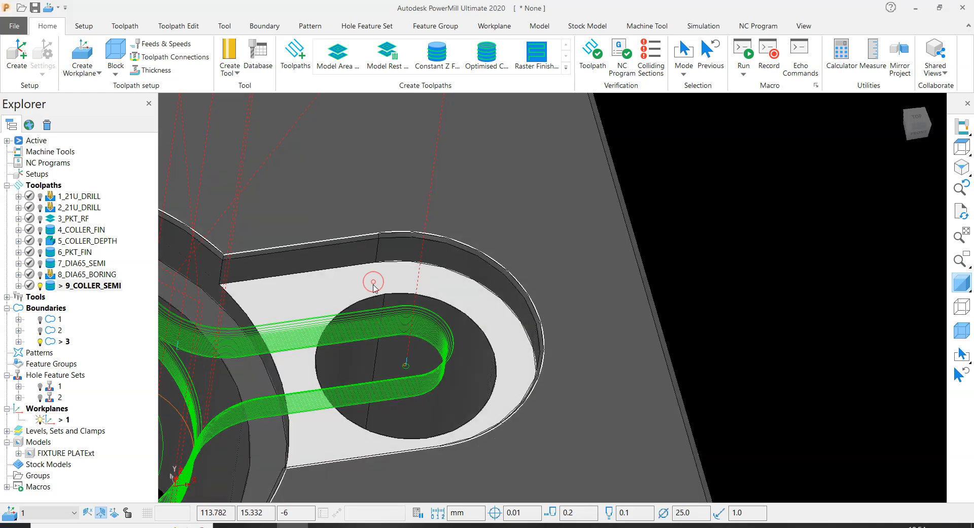
{"action": "scroll", "coordinate": [442, 228], "scroll_direction": "up", "scroll_amount": 5}
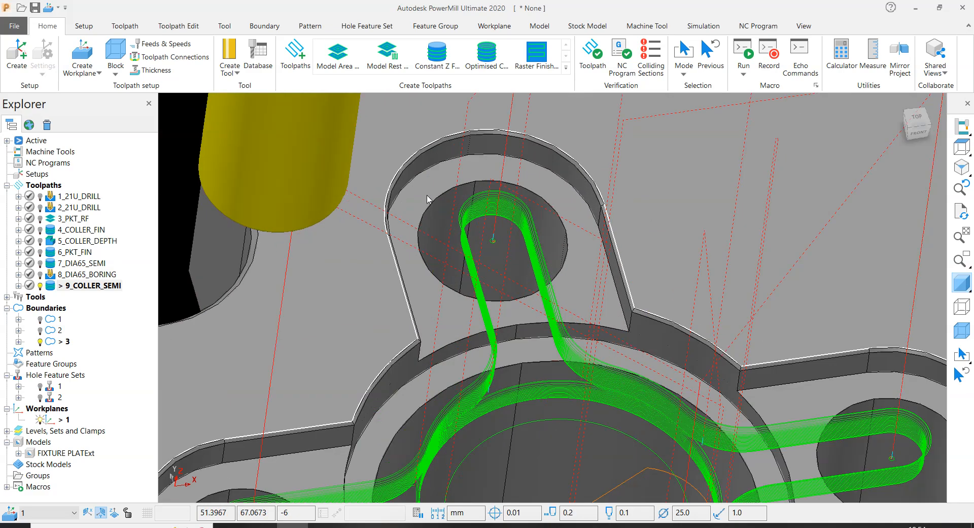
{"action": "scroll", "coordinate": [398, 194], "scroll_direction": "down", "scroll_amount": 6}
{"action": "scroll", "coordinate": [383, 312], "scroll_direction": "up", "scroll_amount": 4}
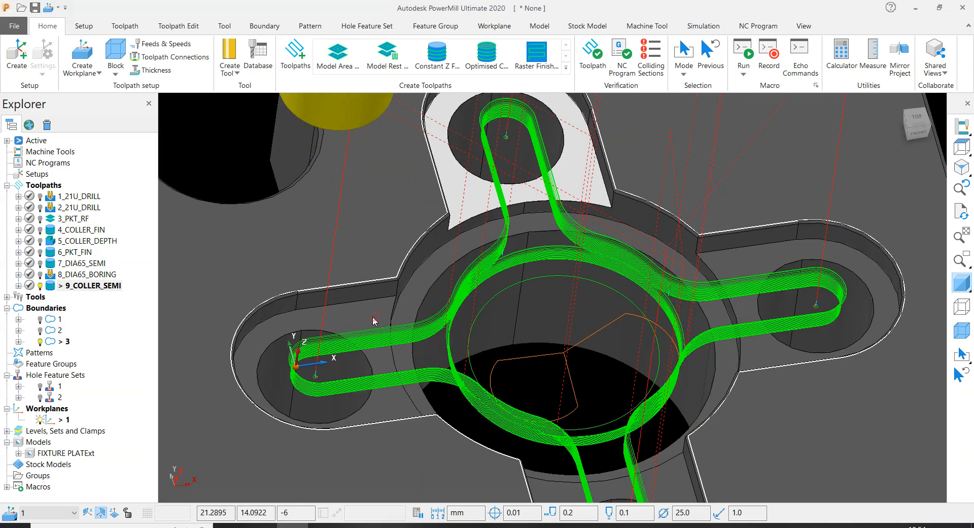
{"action": "scroll", "coordinate": [373, 320], "scroll_direction": "down", "scroll_amount": 4}
{"action": "scroll", "coordinate": [401, 260], "scroll_direction": "up", "scroll_amount": 4}
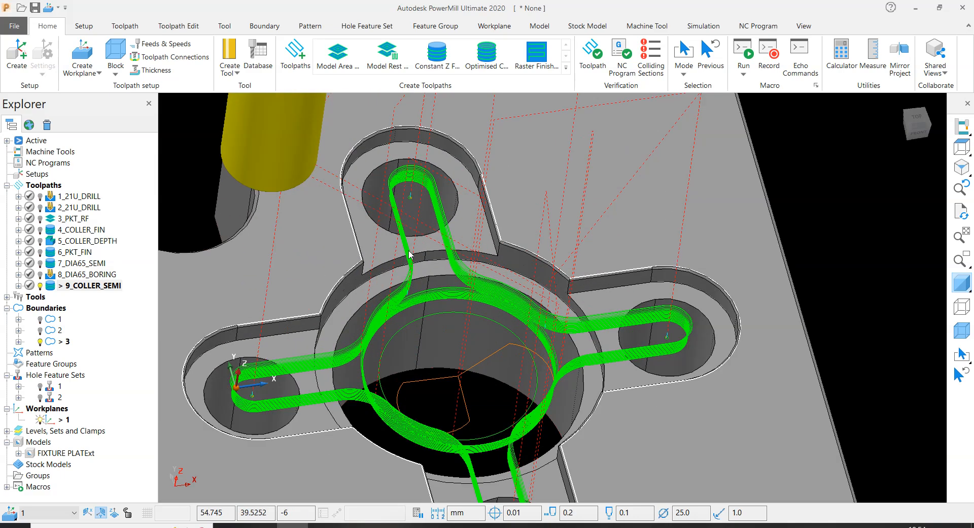
{"action": "scroll", "coordinate": [401, 259], "scroll_direction": "down", "scroll_amount": 4}
{"action": "scroll", "coordinate": [390, 222], "scroll_direction": "up", "scroll_amount": 5}
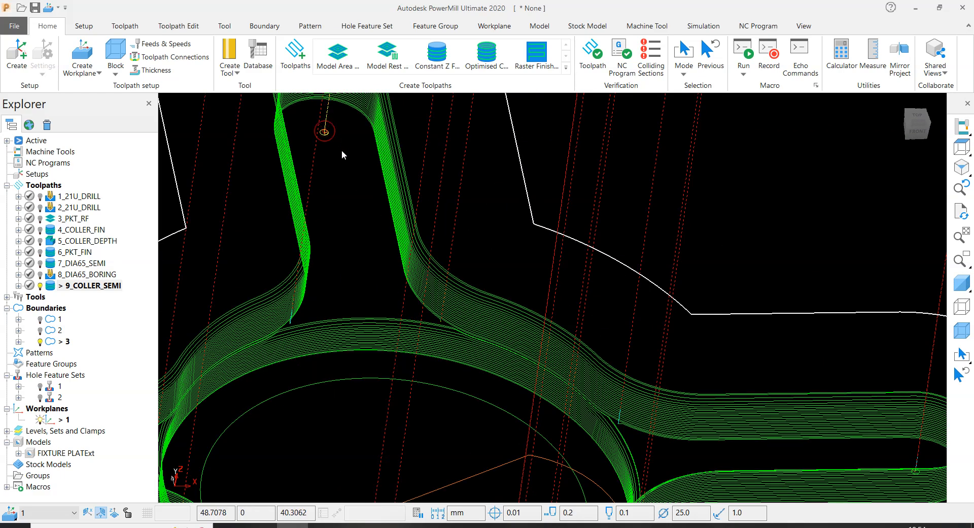
{"action": "scroll", "coordinate": [370, 277], "scroll_direction": "down", "scroll_amount": 4}
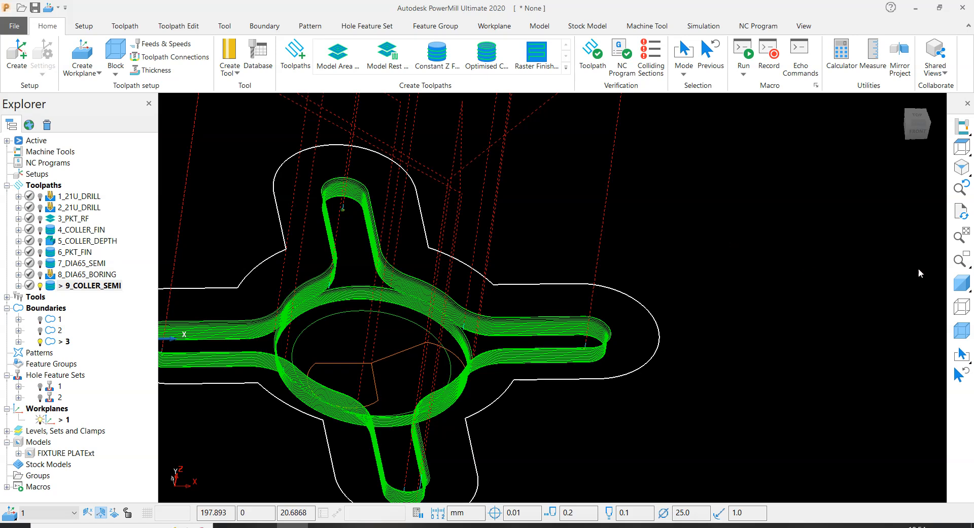
{"action": "left_click", "coordinate": [962, 283]}
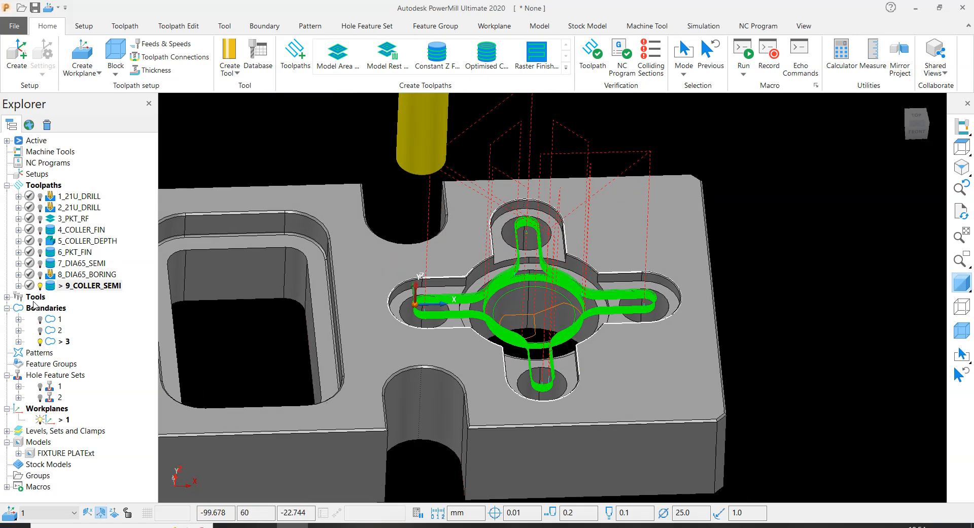
- Deactivate the 9_COLLER_SEMI toolpath and copy the ring-shaped ledge around the bore together with the four slot floor faces
{"action": "double_click", "coordinate": [50, 287]}
{"action": "scroll", "coordinate": [485, 303], "scroll_direction": "up", "scroll_amount": 4}
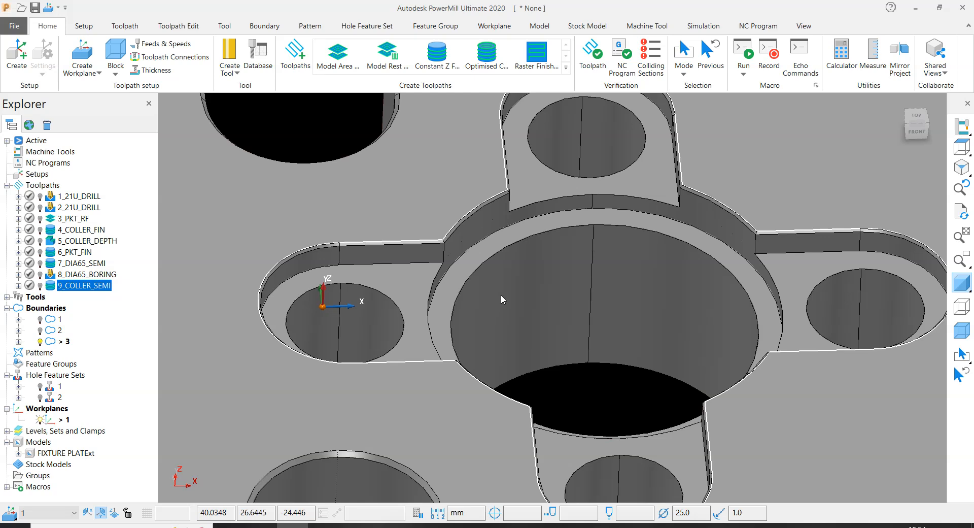
{"action": "left_click", "coordinate": [487, 247]}
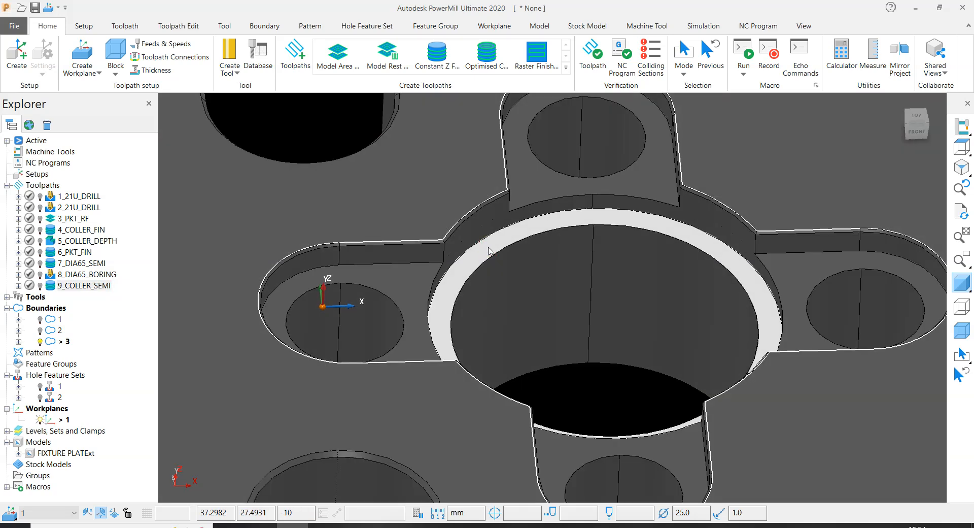
{"action": "left_click", "coordinate": [392, 285]}
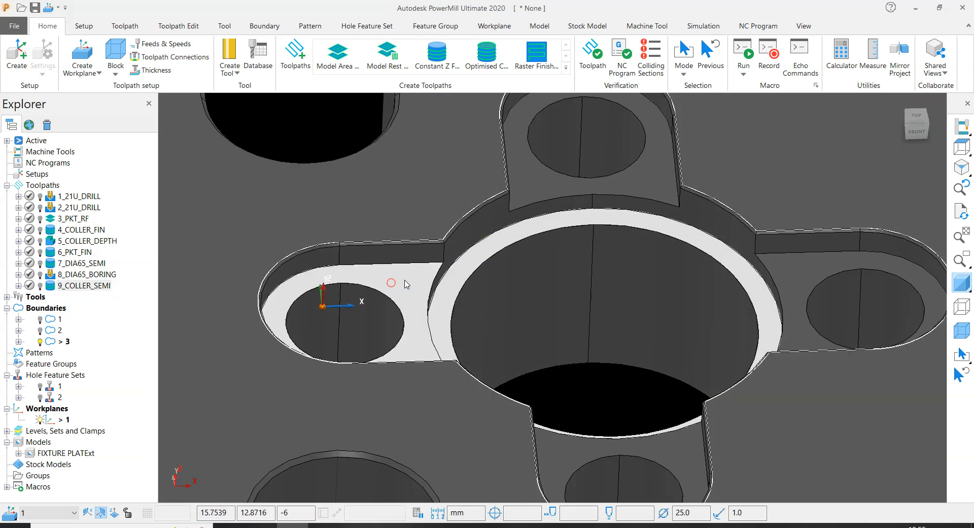
{"action": "left_click", "coordinate": [534, 186]}
{"action": "left_click", "coordinate": [781, 269]}
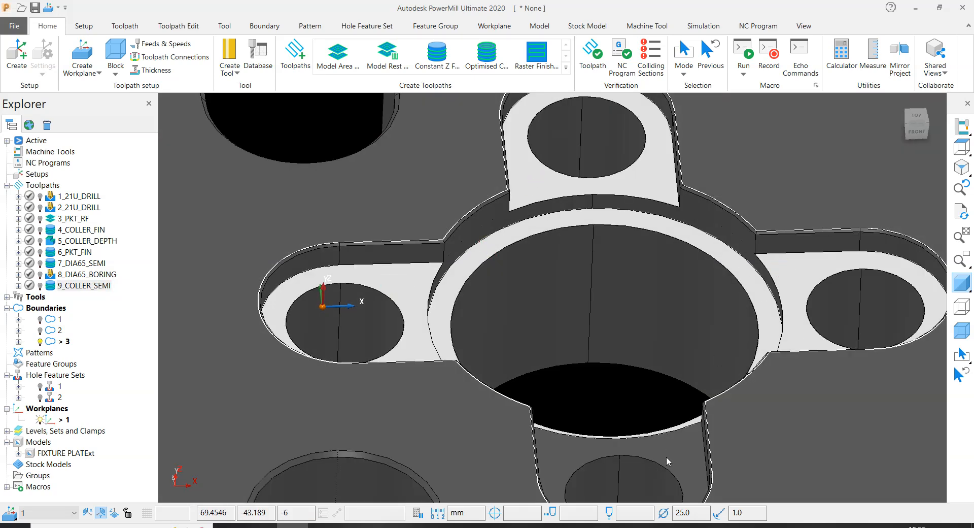
{"action": "left_click", "coordinate": [667, 458]}
{"action": "right_click", "coordinate": [671, 457]}
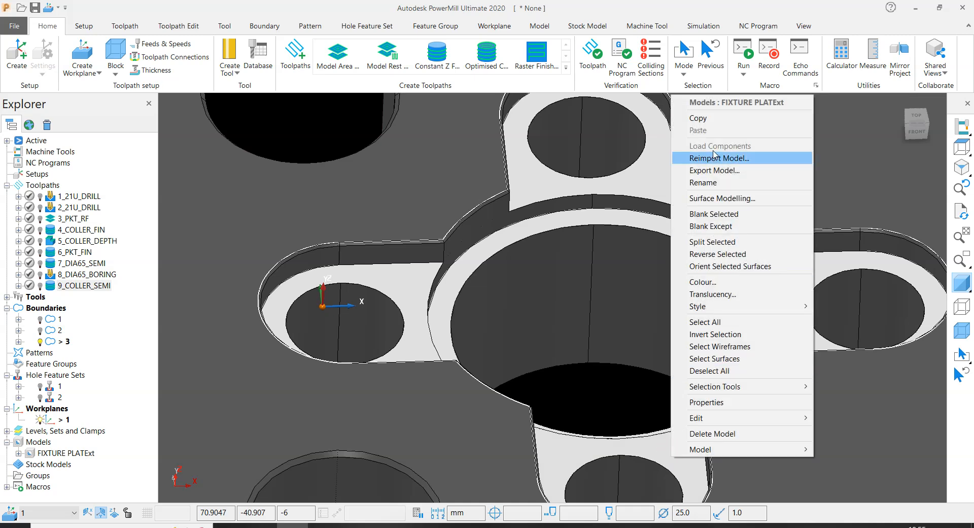
{"action": "left_click", "coordinate": [704, 119]}
{"action": "scroll", "coordinate": [472, 292], "scroll_direction": "down", "scroll_amount": 5}
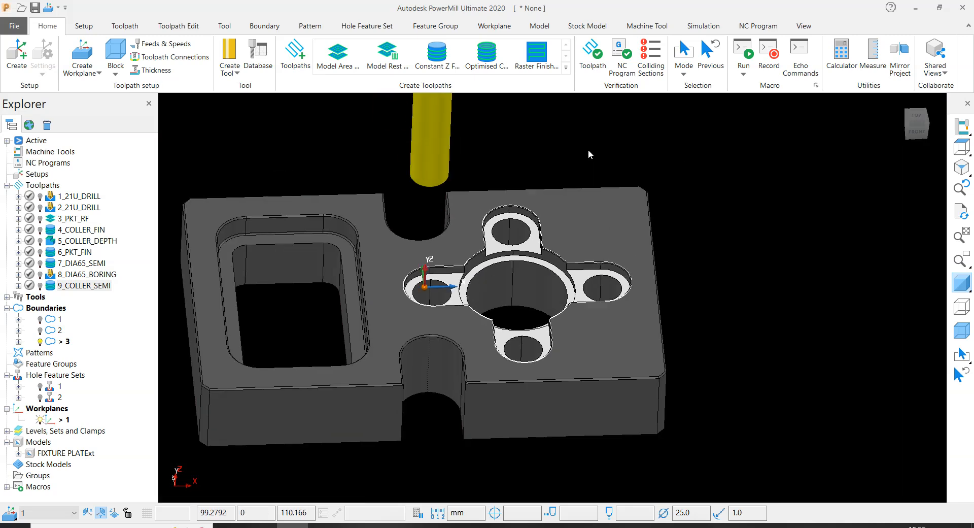
{"action": "left_click", "coordinate": [593, 144]}
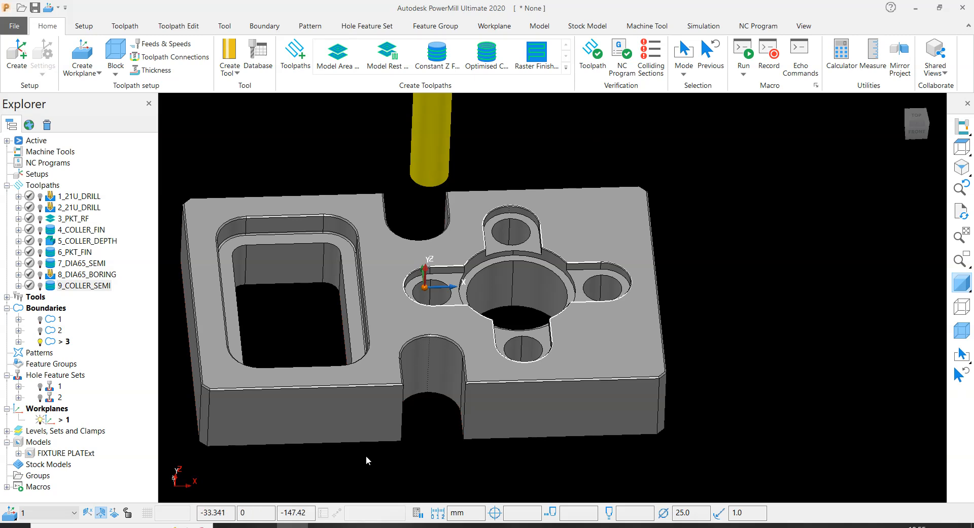
- Switch to PowerMill Modeling and delete the old cylindrical bore surfaces
{"action": "left_click", "coordinate": [357, 524]}
{"action": "scroll", "coordinate": [495, 130], "scroll_direction": "down", "scroll_amount": 1}
{"action": "scroll", "coordinate": [400, 189], "scroll_direction": "down", "scroll_amount": 5}
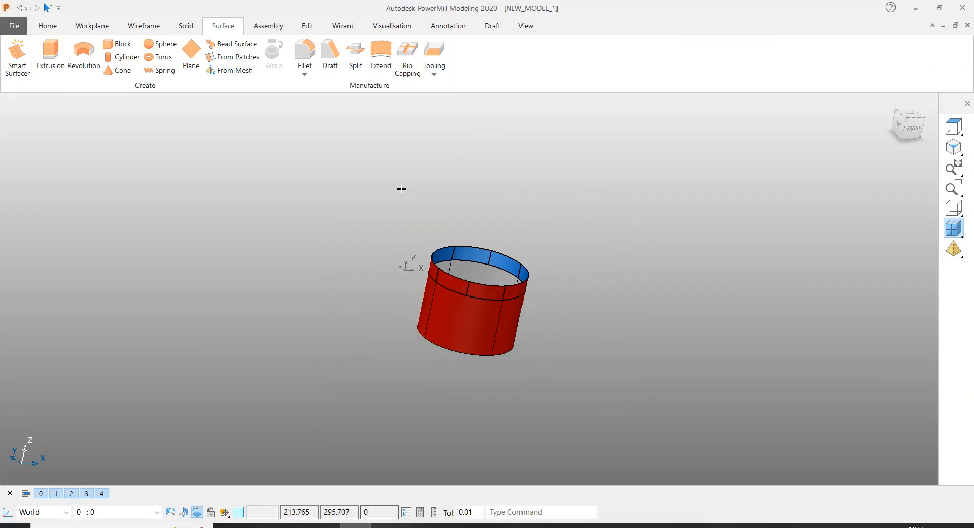
{"action": "left_click_drag", "start_coordinate": [311, 198], "coordinate": [705, 445]}
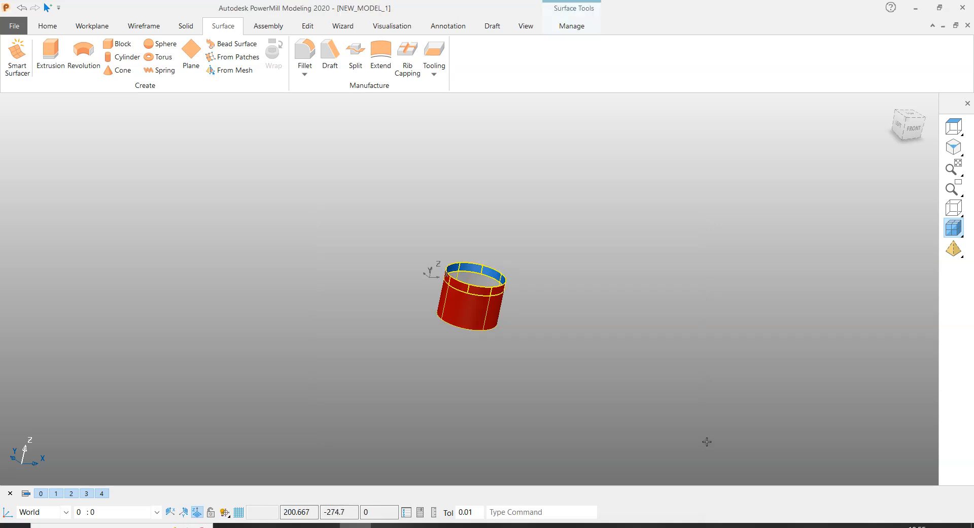
{"action": "key", "text": "Delete"}
- Paste the copied ring ledge and four slot floor faces into the empty model
{"action": "right_click", "coordinate": [493, 166]}
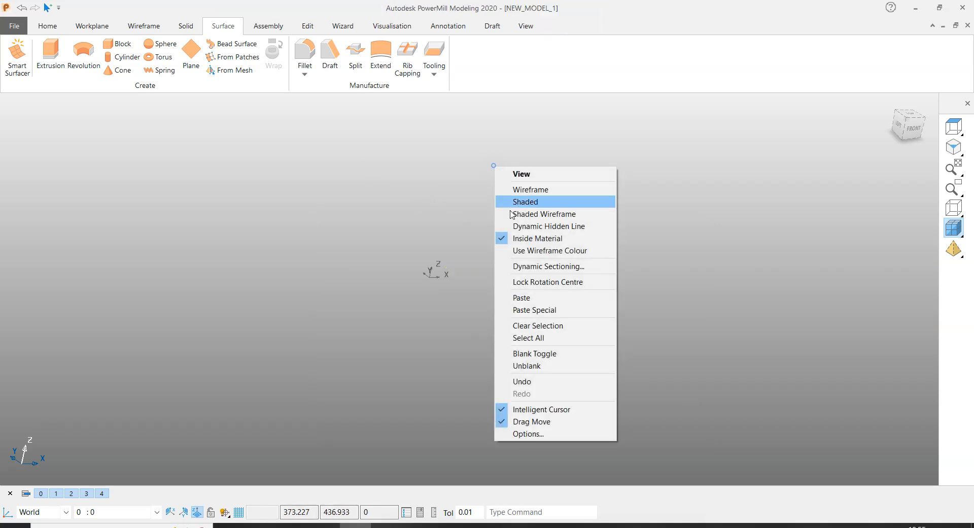
{"action": "left_click", "coordinate": [522, 298]}
{"action": "middle_click_drag", "start_coordinate": [487, 241], "coordinate": [705, 302]}
{"action": "left_click", "coordinate": [705, 302]}
{"action": "middle_click_drag", "start_coordinate": [747, 201], "coordinate": [181, 166]}
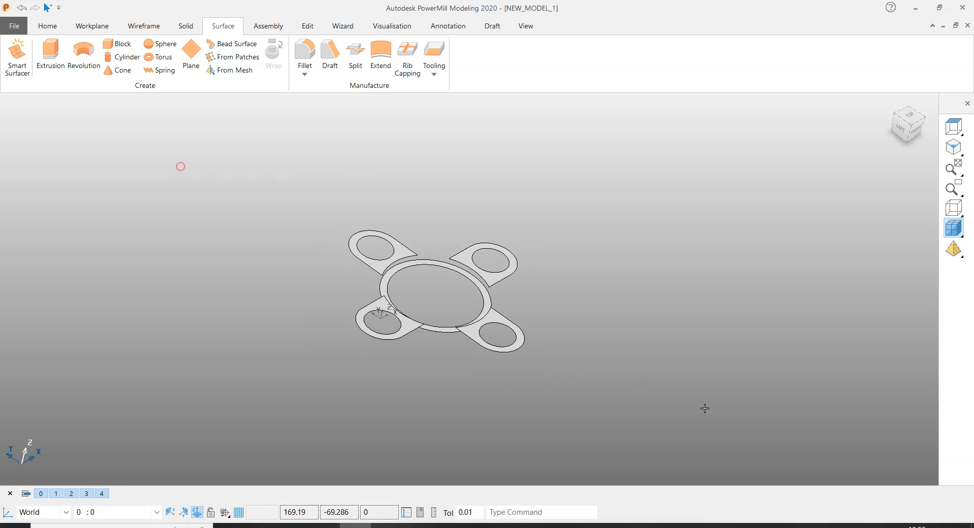
{"action": "left_click_drag", "start_coordinate": [640, 388], "coordinate": [900, 426]}
{"action": "scroll", "coordinate": [413, 265], "scroll_direction": "up", "scroll_amount": 3}
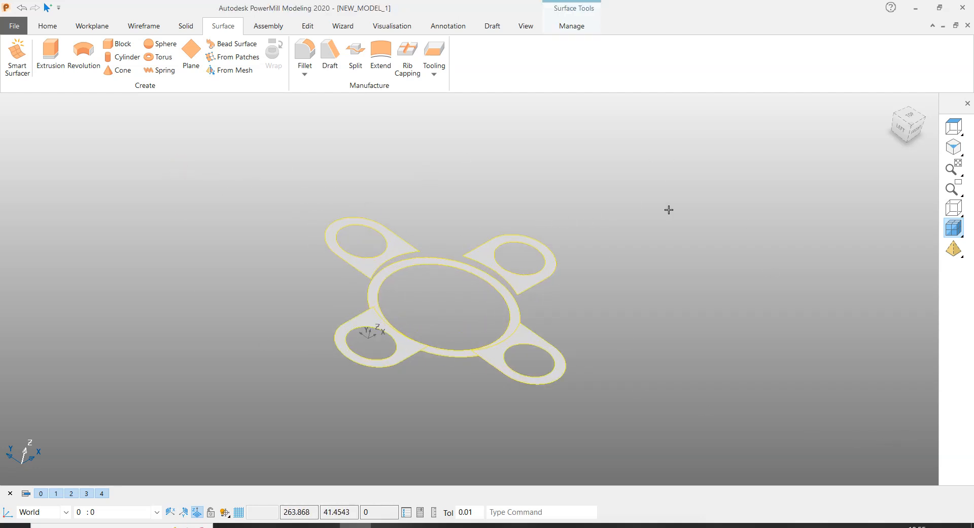
{"action": "left_click", "coordinate": [769, 176]}
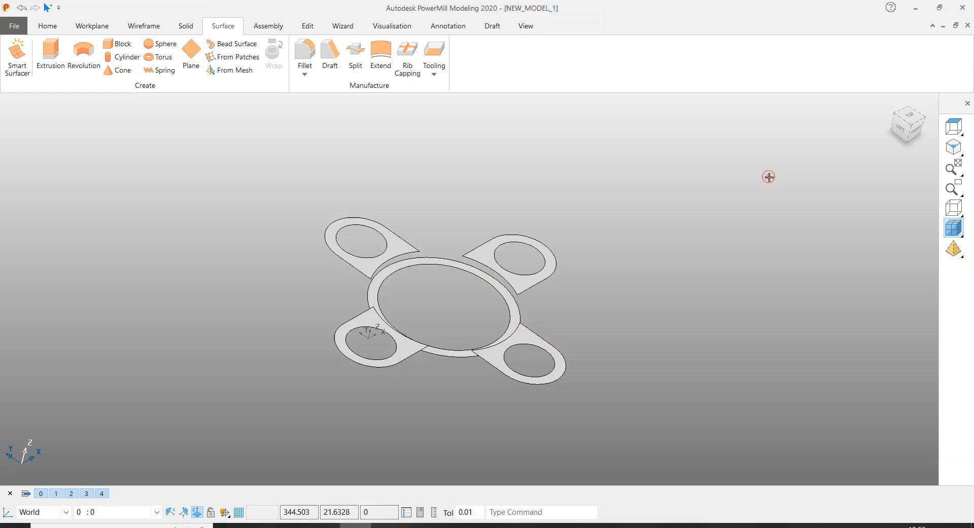
- Cap the round holes in the two rear slot floor faces with Smart Surfacer surfaces using the Fill-In method
{"action": "scroll", "coordinate": [533, 327], "scroll_direction": "up", "scroll_amount": 4}
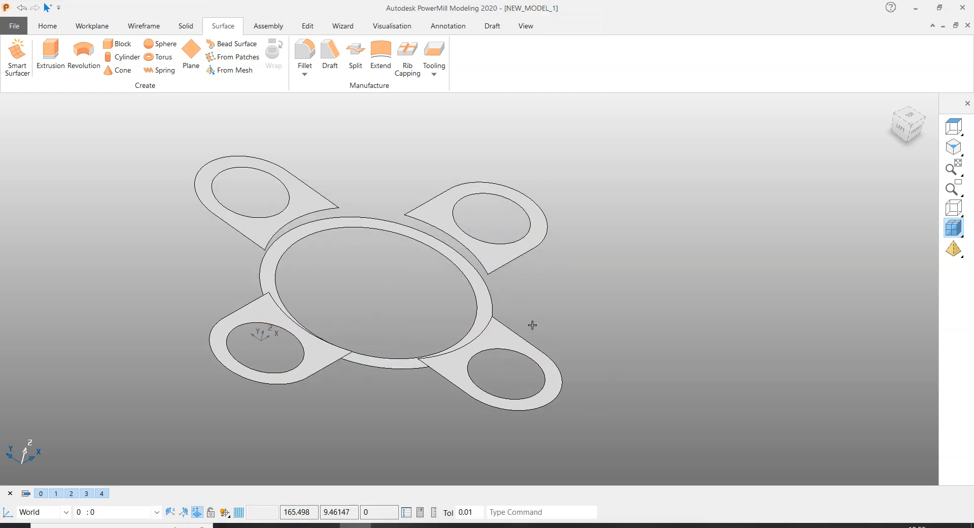
{"action": "scroll", "coordinate": [241, 162], "scroll_direction": "up", "scroll_amount": 4}
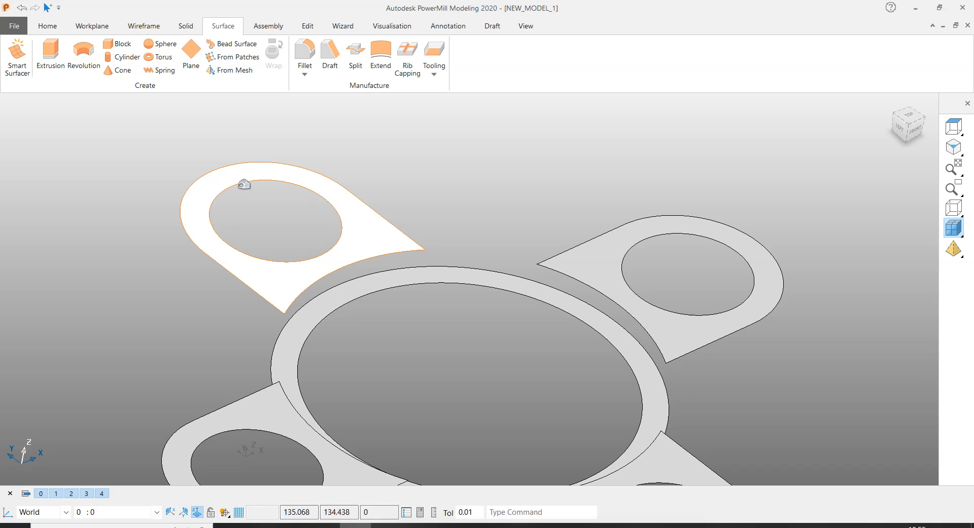
{"action": "left_click", "coordinate": [244, 184]}
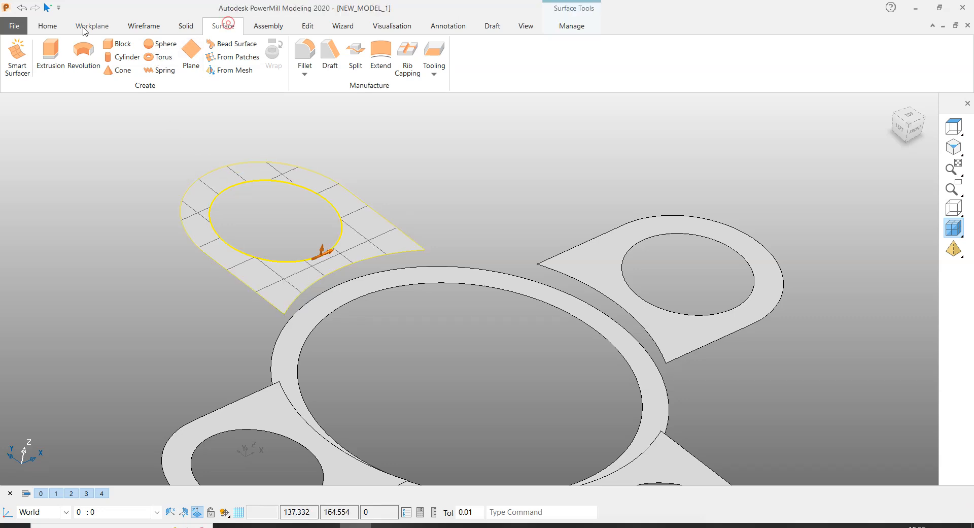
{"action": "left_click", "coordinate": [17, 65]}
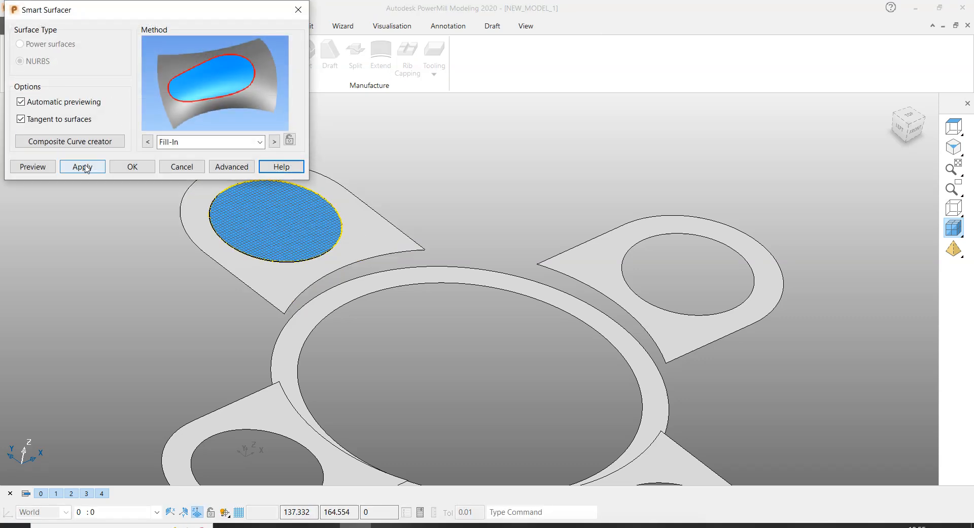
{"action": "left_click", "coordinate": [82, 167]}
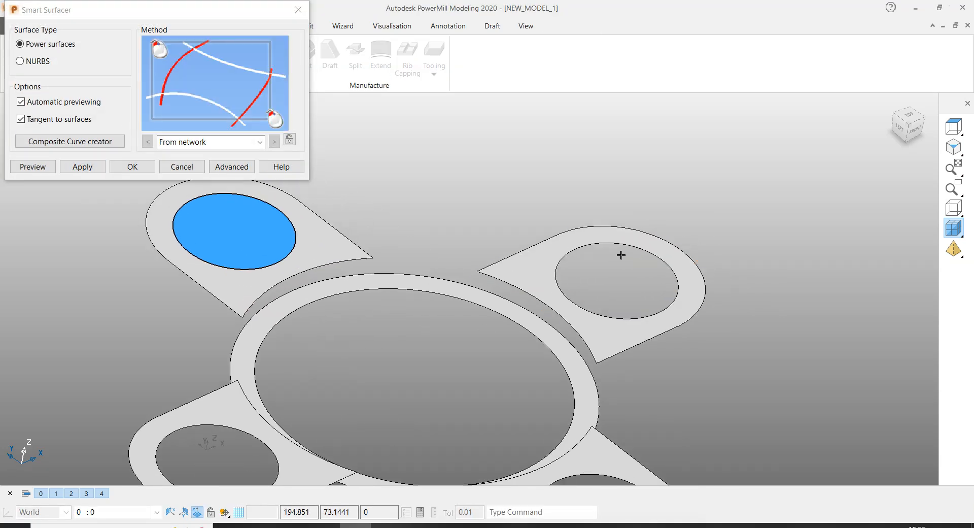
{"action": "left_click", "coordinate": [628, 244]}
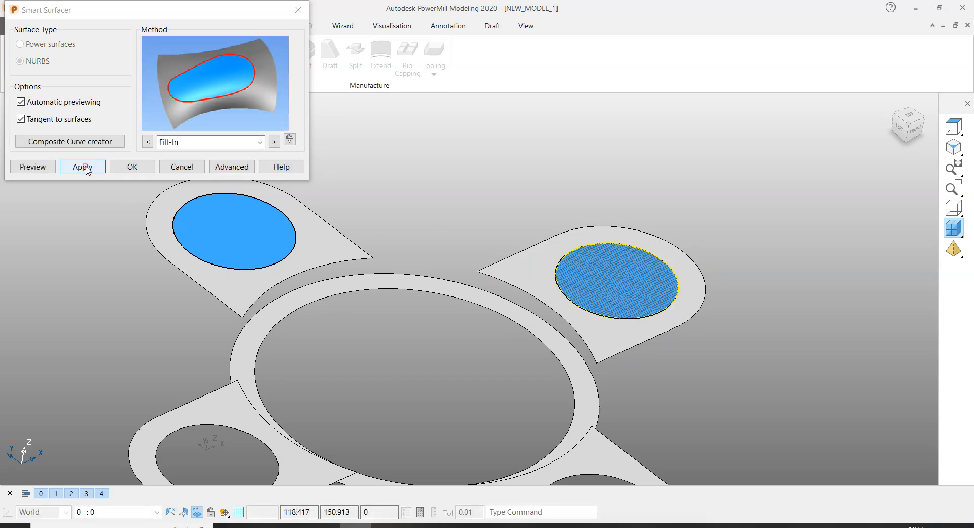
{"action": "left_click", "coordinate": [83, 167]}
- Cap the round holes in the remaining two front slot floor faces with Fill-In surfaces
{"action": "scroll", "coordinate": [302, 379], "scroll_direction": "up", "scroll_amount": 3}
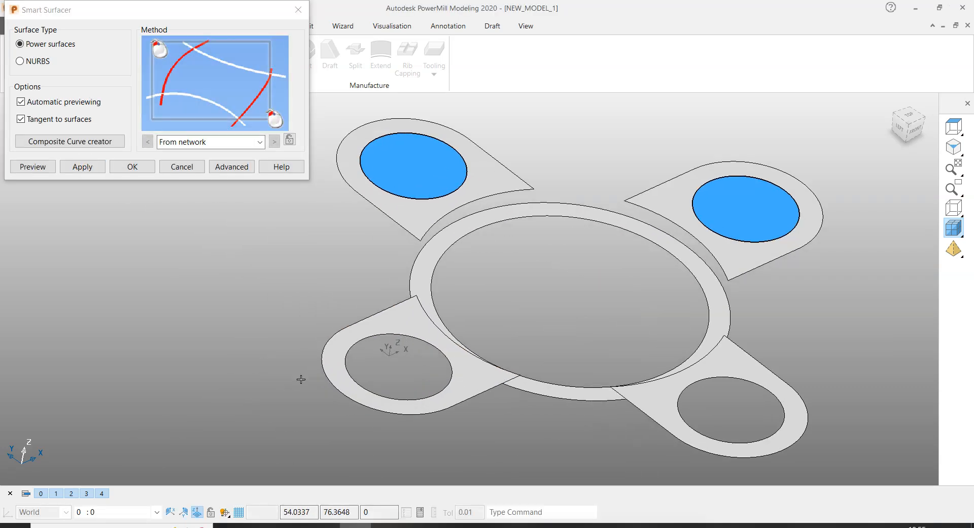
{"action": "left_click", "coordinate": [357, 346]}
{"action": "left_click", "coordinate": [81, 167]}
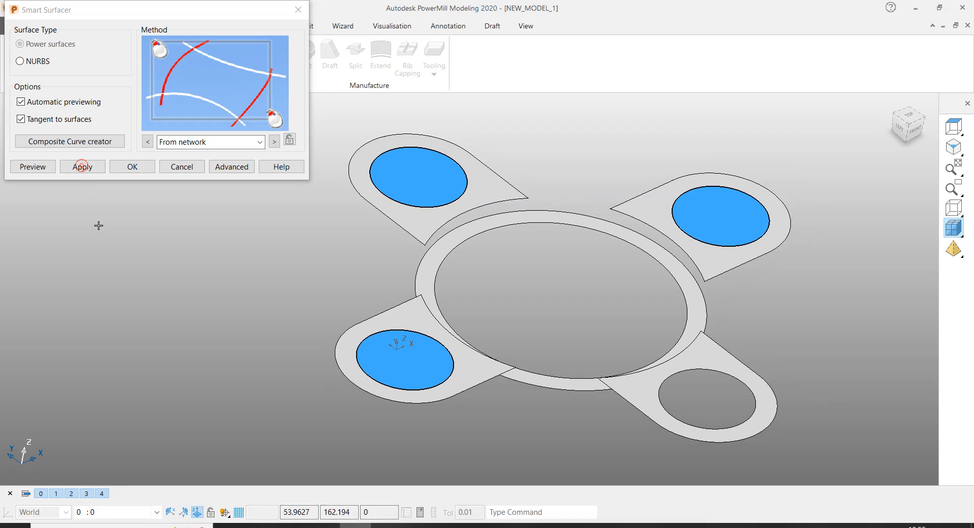
{"action": "left_click", "coordinate": [639, 338]}
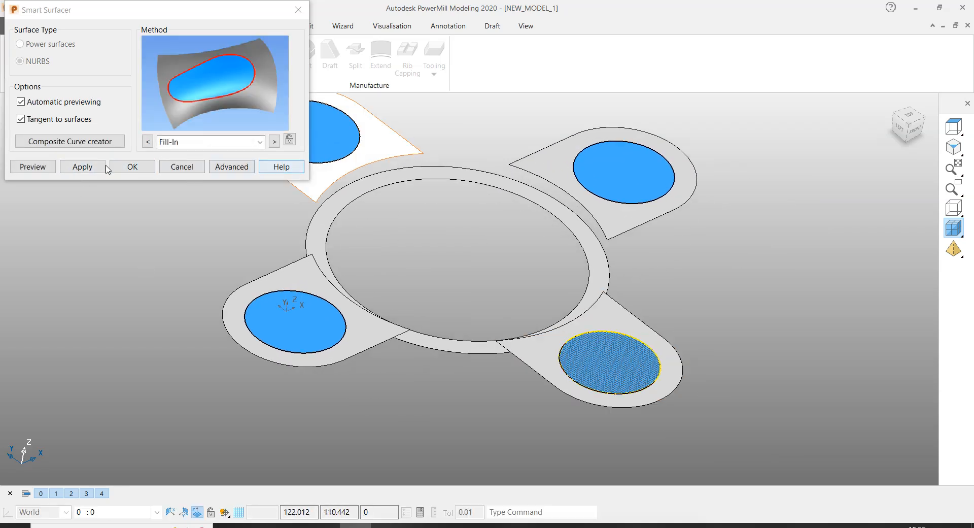
{"action": "left_click", "coordinate": [189, 145]}
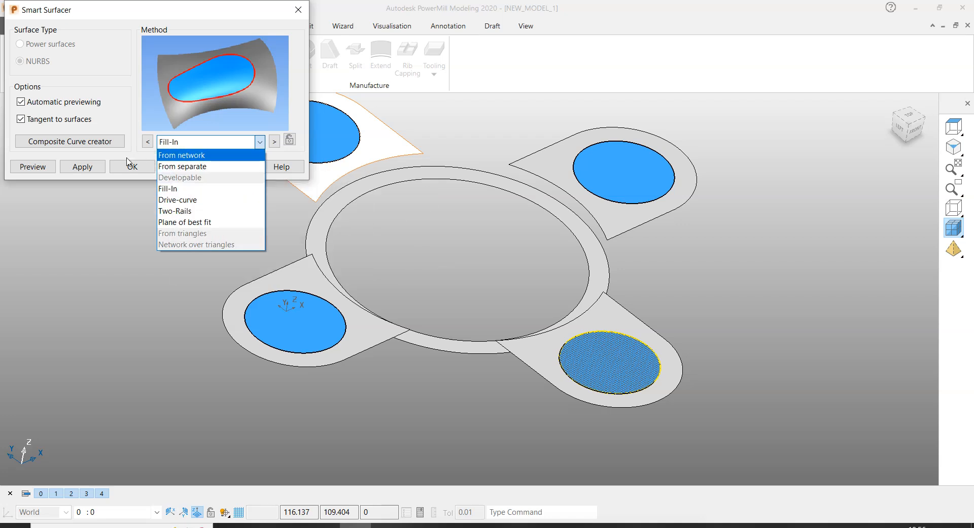
{"action": "left_click", "coordinate": [82, 171]}
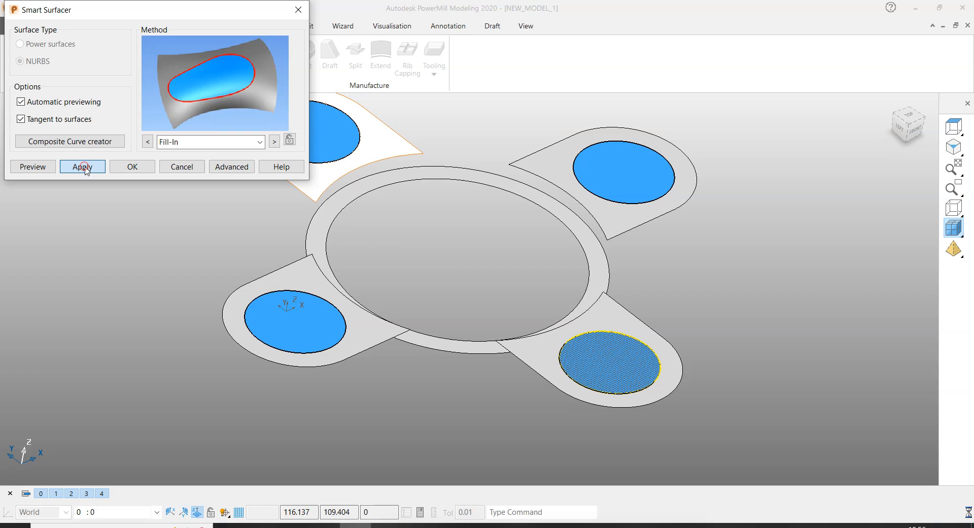
{"action": "left_click", "coordinate": [82, 168]}
- Fill the large central opening inside the ring ledge with a surface and finish surfacing
{"action": "left_click", "coordinate": [473, 184]}
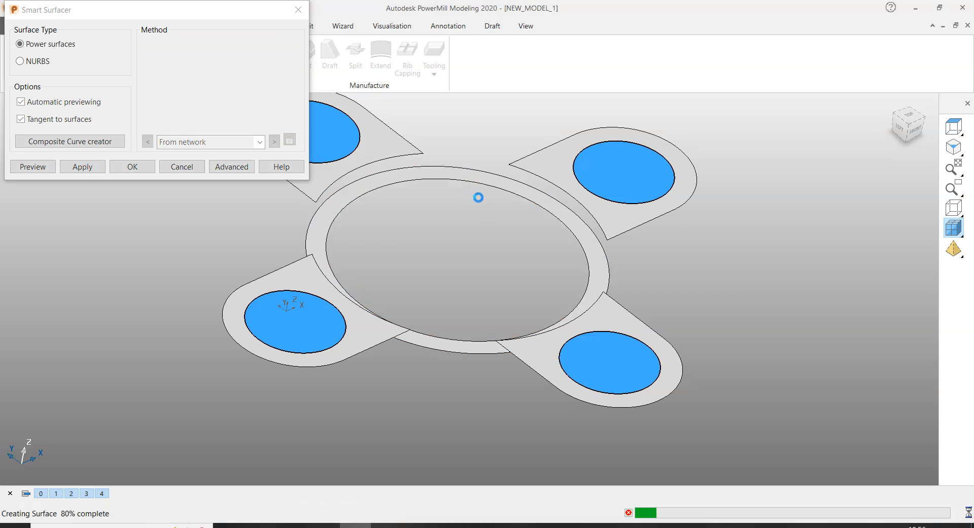
{"action": "left_click", "coordinate": [83, 166]}
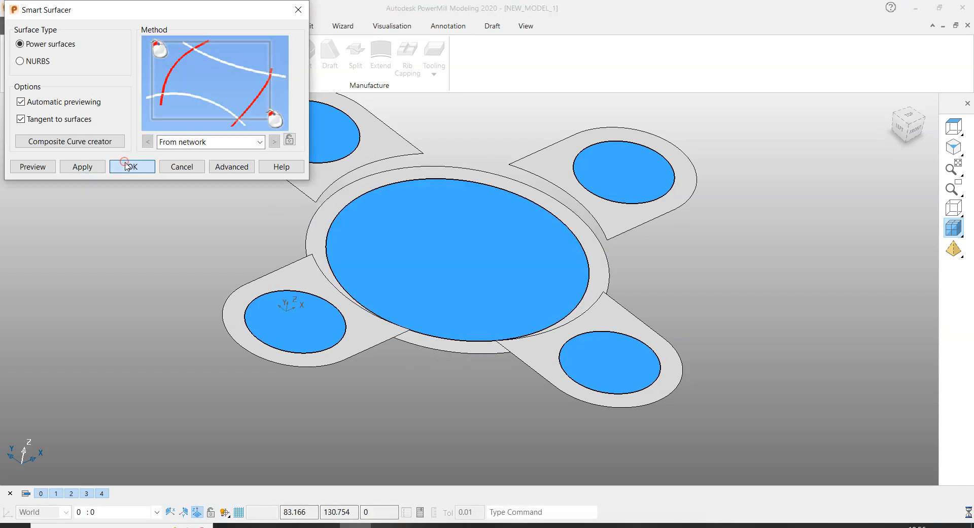
{"action": "left_click", "coordinate": [132, 166]}
- Copy the four slot hole caps together with the large central cap surface
{"action": "scroll", "coordinate": [644, 311], "scroll_direction": "down", "scroll_amount": 2}
{"action": "middle_click_drag", "start_coordinate": [644, 310], "coordinate": [635, 299]}
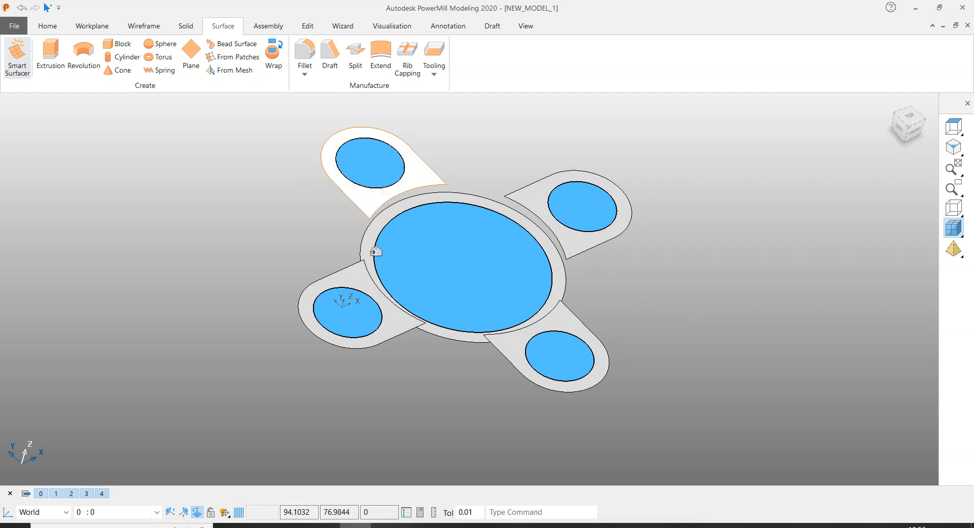
{"action": "left_click", "coordinate": [384, 151]}
{"action": "left_click", "coordinate": [587, 202], "text": "shift"}
{"action": "left_click", "coordinate": [565, 351], "text": "shift"}
{"action": "left_click", "coordinate": [477, 262], "text": "shift"}
{"action": "left_click", "coordinate": [367, 316], "text": "shift"}
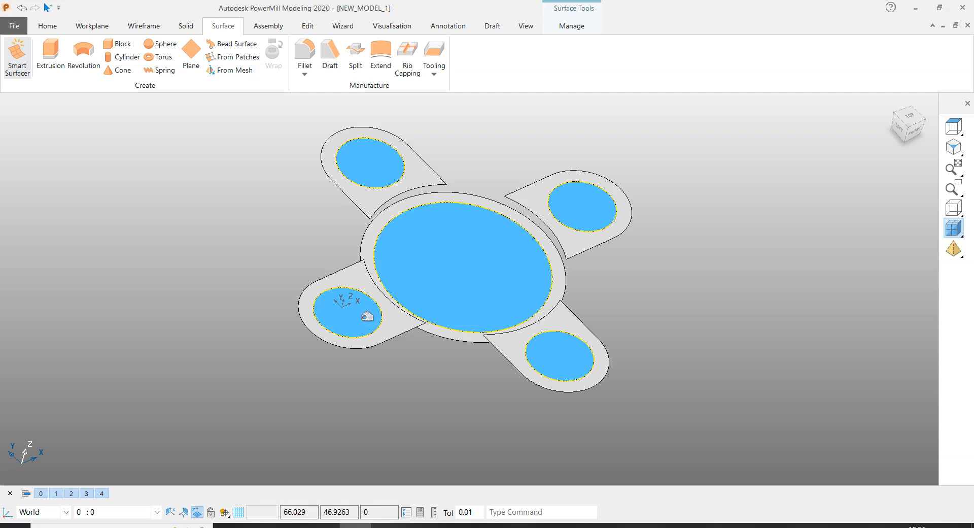
{"action": "right_click", "coordinate": [441, 276]}
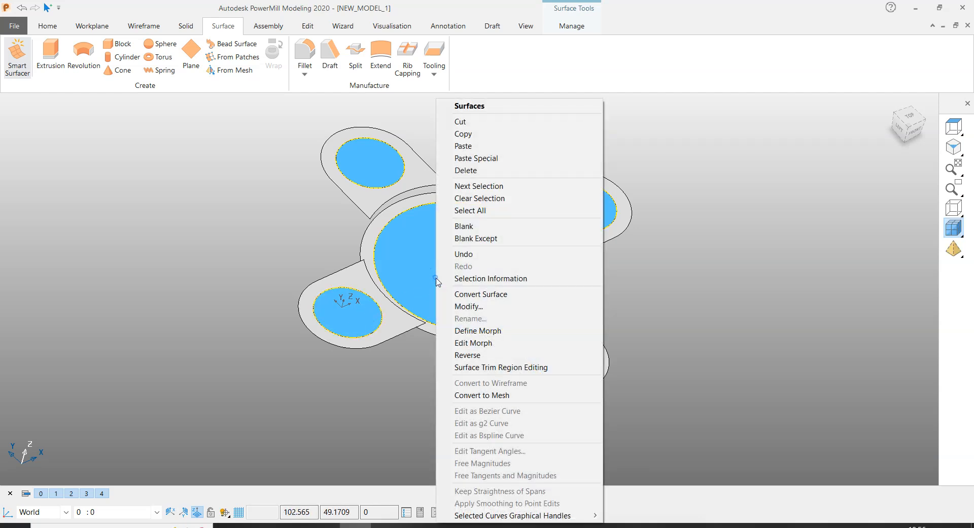
{"action": "left_click", "coordinate": [473, 133]}
{"action": "left_click", "coordinate": [654, 136]}
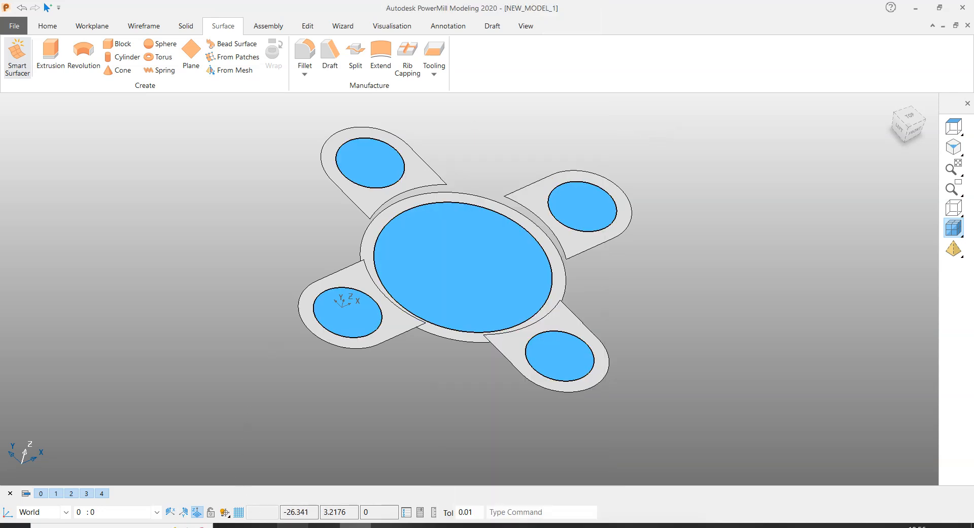
- Switch to PowerMill with the fixture plate model
{"action": "left_click", "coordinate": [293, 526]}
{"action": "scroll", "coordinate": [546, 311], "scroll_direction": "down", "scroll_amount": 4}
{"action": "left_click", "coordinate": [660, 265]}
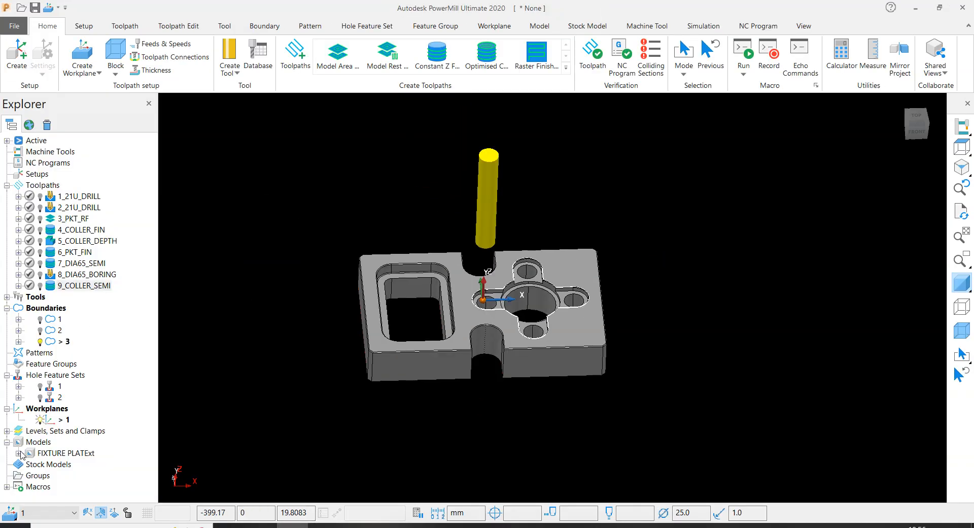
{"action": "scroll", "coordinate": [466, 321], "scroll_direction": "up", "scroll_amount": 5}
{"action": "right_click", "coordinate": [467, 310]}
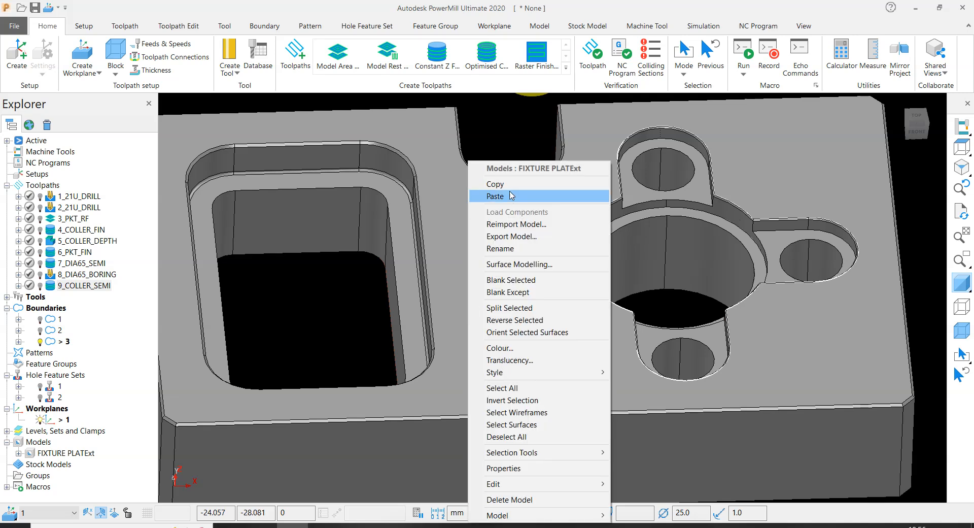
{"action": "left_click", "coordinate": [333, 308]}
{"action": "scroll", "coordinate": [334, 309], "scroll_direction": "down", "scroll_amount": 5}
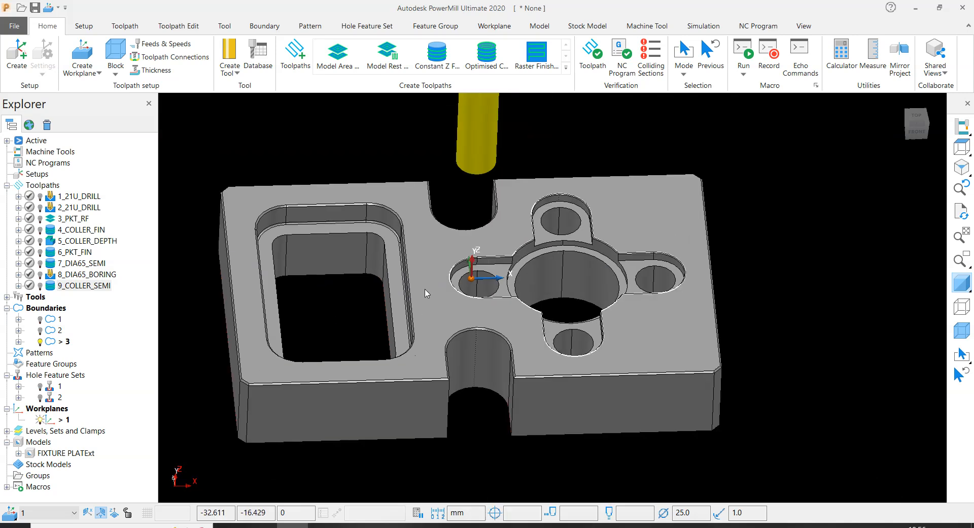
{"action": "right_click", "coordinate": [439, 265]}
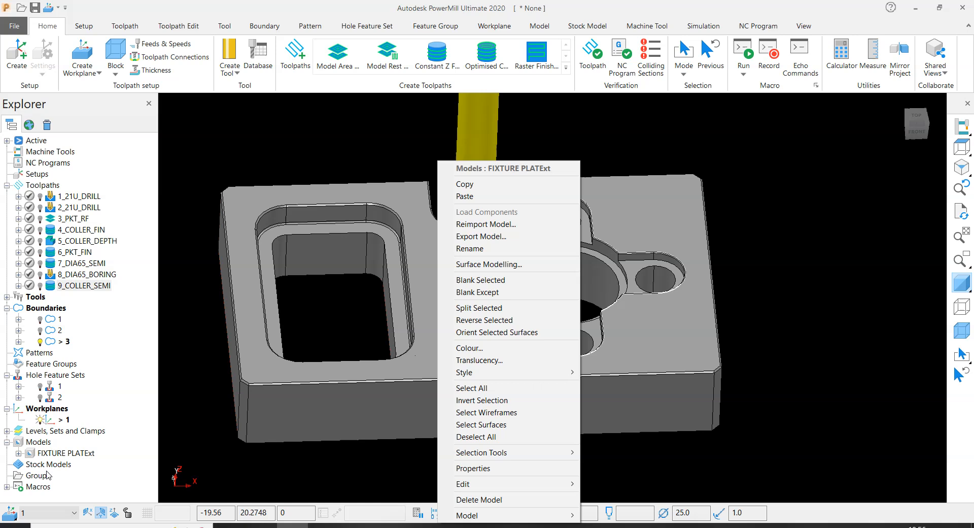
{"action": "left_click", "coordinate": [779, 212]}
{"action": "scroll", "coordinate": [402, 263], "scroll_direction": "up", "scroll_amount": 3}
{"action": "scroll", "coordinate": [486, 254], "scroll_direction": "down", "scroll_amount": 5}
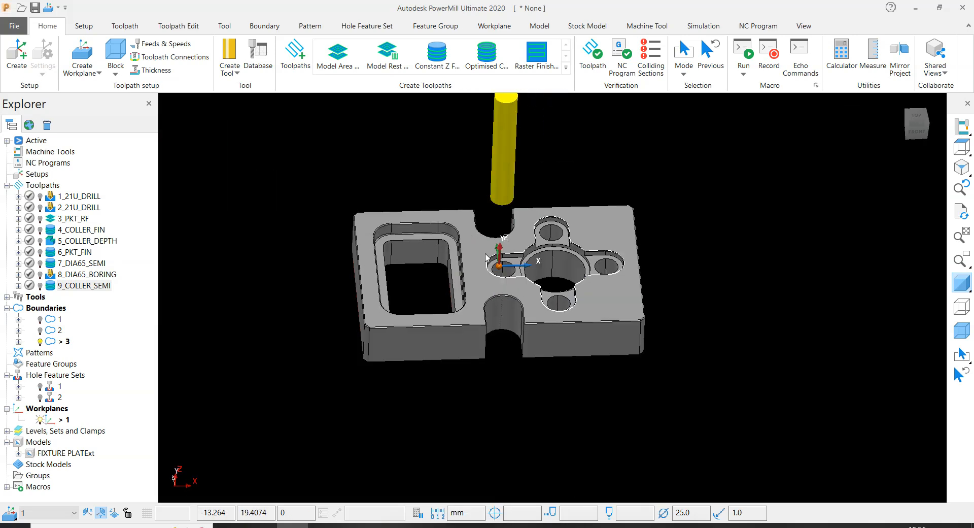
{"action": "scroll", "coordinate": [437, 237], "scroll_direction": "up", "scroll_amount": 5}
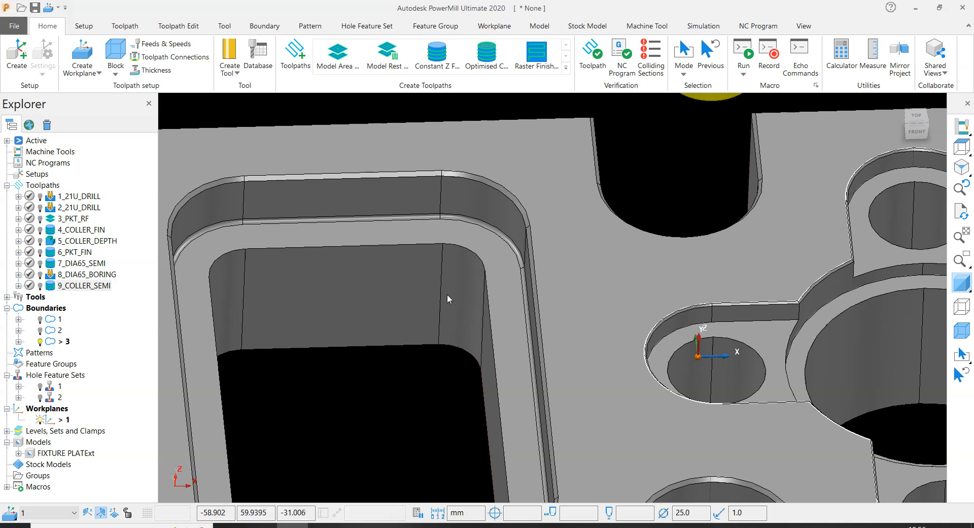
{"action": "scroll", "coordinate": [450, 288], "scroll_direction": "down", "scroll_amount": 5}
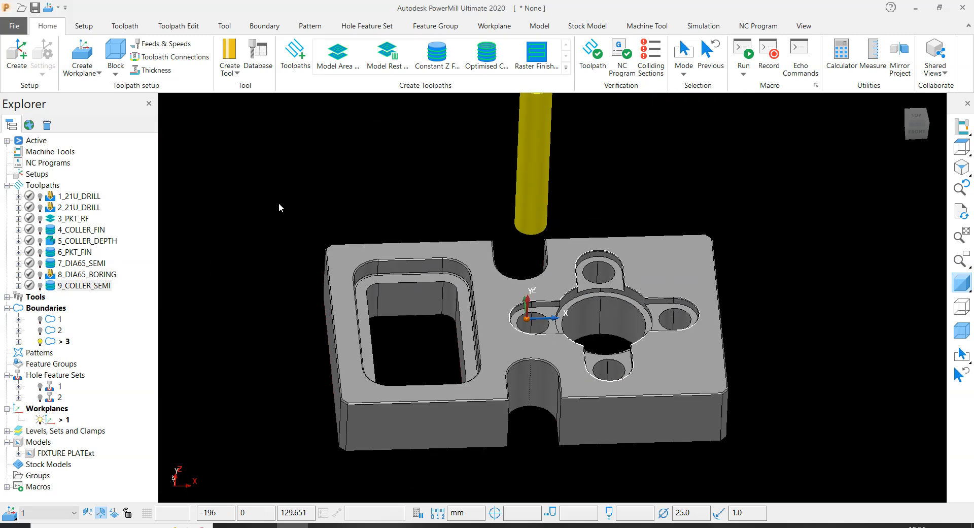
- Paste the copied cap surfaces into the project as a new model and check them in the slots and bore
{"action": "right_click", "coordinate": [44, 446]}
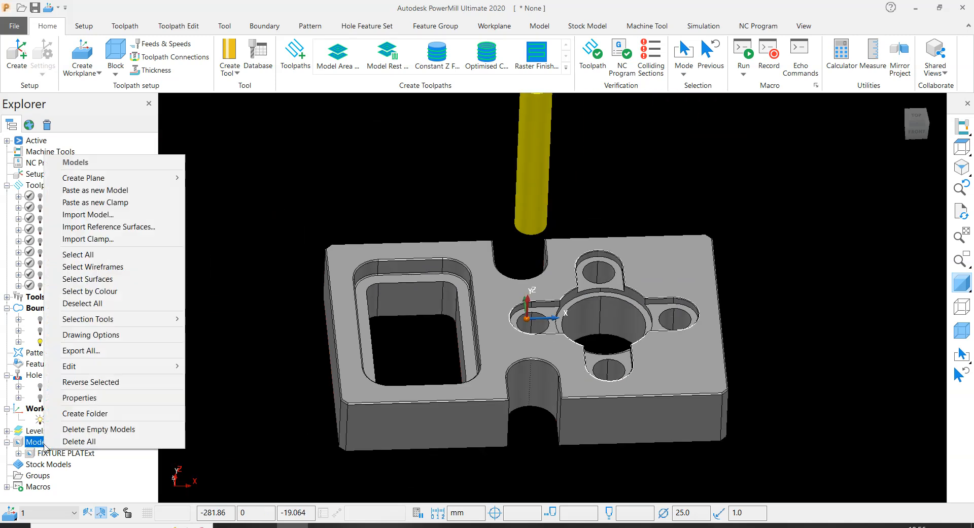
{"action": "left_click", "coordinate": [105, 191]}
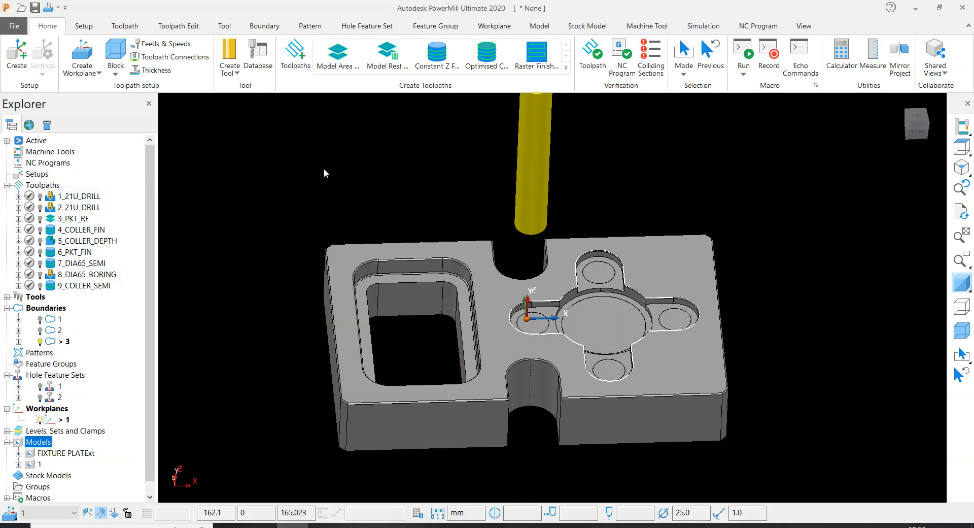
{"action": "scroll", "coordinate": [623, 293], "scroll_direction": "up", "scroll_amount": 3}
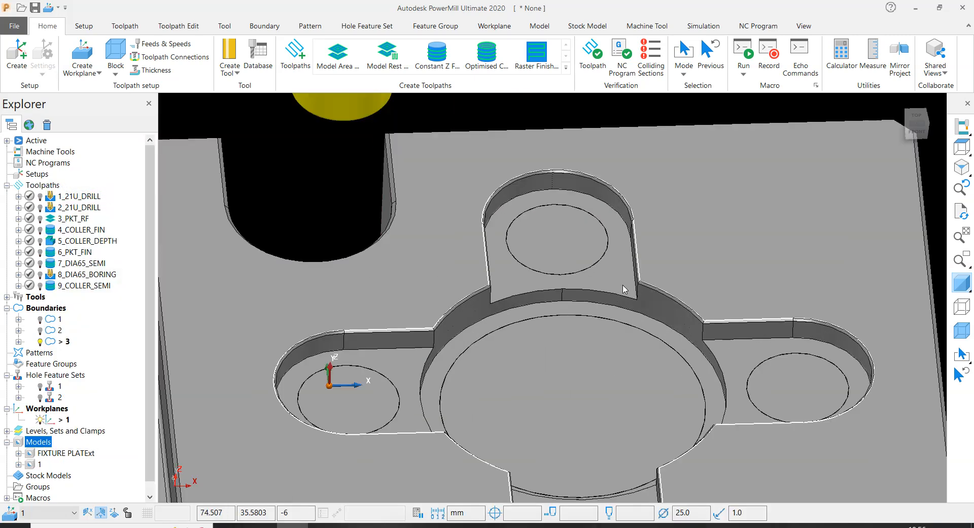
{"action": "scroll", "coordinate": [476, 425], "scroll_direction": "down", "scroll_amount": 2}
{"action": "scroll", "coordinate": [476, 425], "scroll_direction": "up", "scroll_amount": 3}
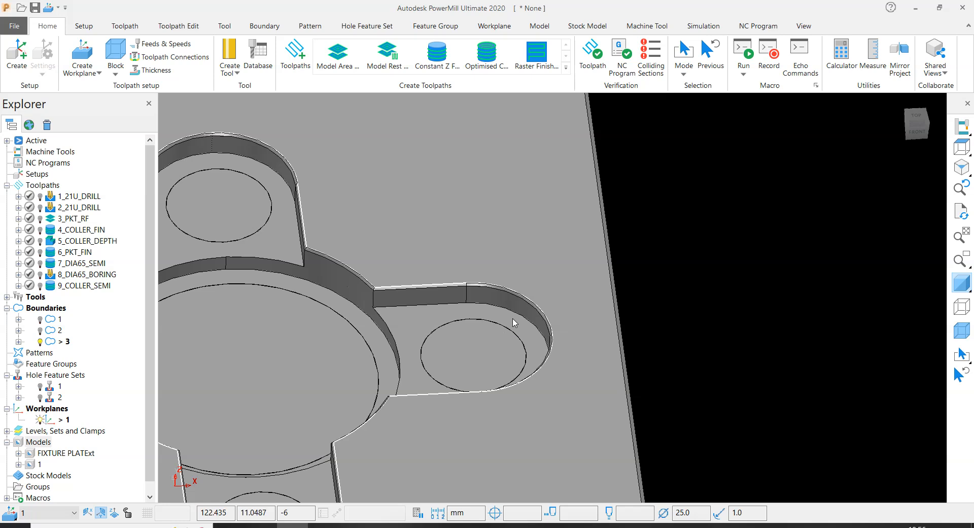
{"action": "scroll", "coordinate": [674, 278], "scroll_direction": "down", "scroll_amount": 2}
- Open the settings of the 9_COLLER_SEMI toolpath and unlock them for editing
{"action": "right_click", "coordinate": [78, 289]}
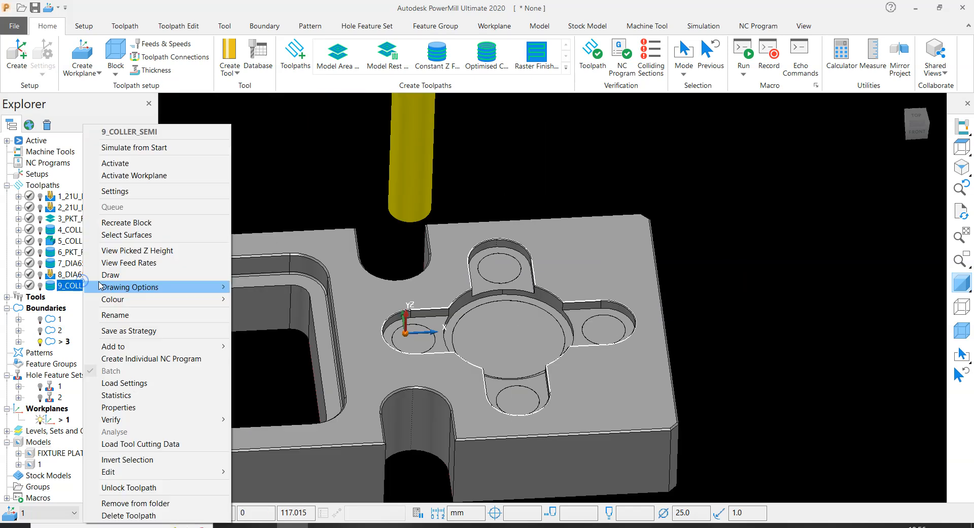
{"action": "left_click", "coordinate": [101, 188]}
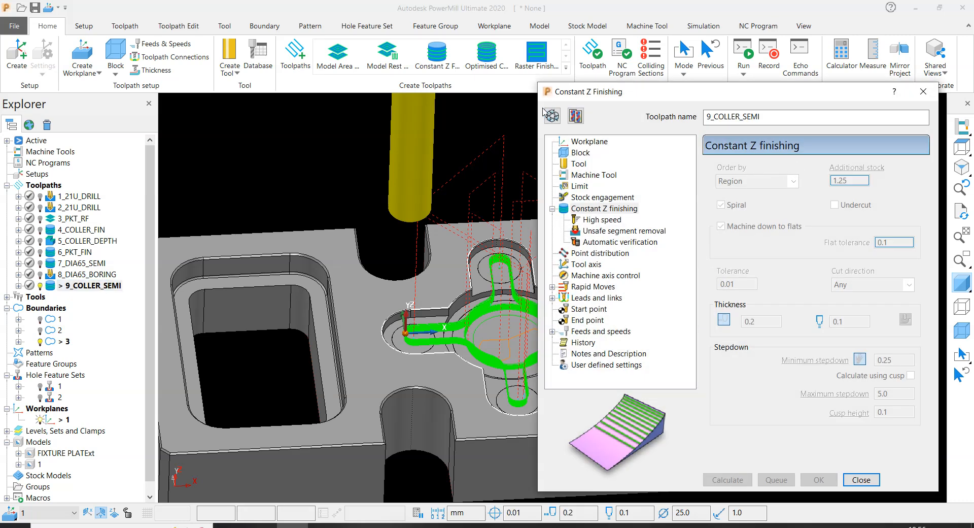
{"action": "left_click", "coordinate": [551, 115]}
{"action": "scroll", "coordinate": [365, 249], "scroll_direction": "down", "scroll_amount": 3}
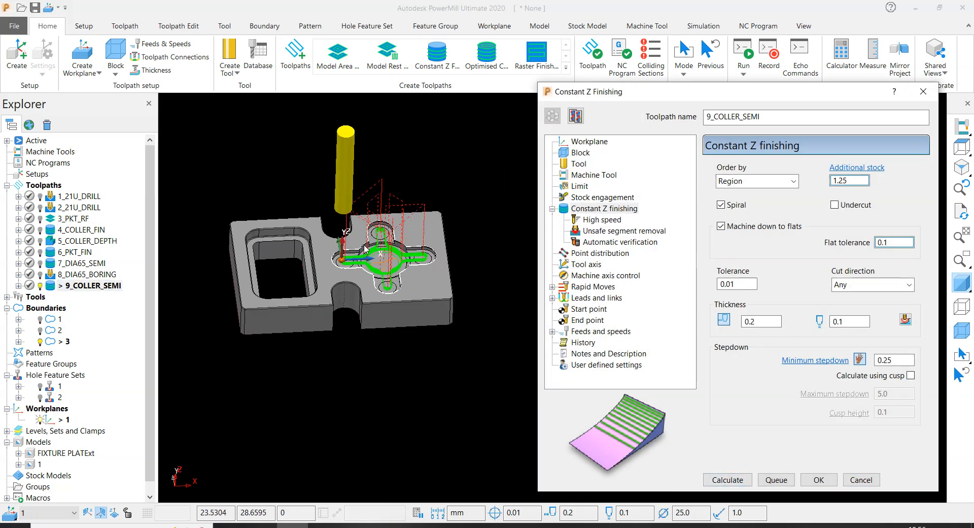
{"action": "scroll", "coordinate": [366, 248], "scroll_direction": "up", "scroll_amount": 2}
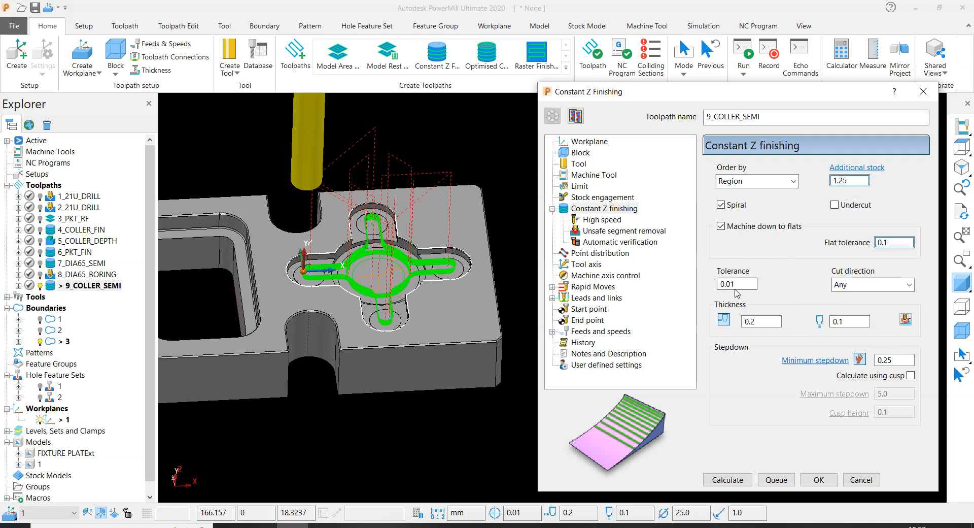
- Set the plunging feed rate of 9_COLLER_SEMI to 250 mm/min and recalculate the toolpath
{"action": "left_click", "coordinate": [619, 331]}
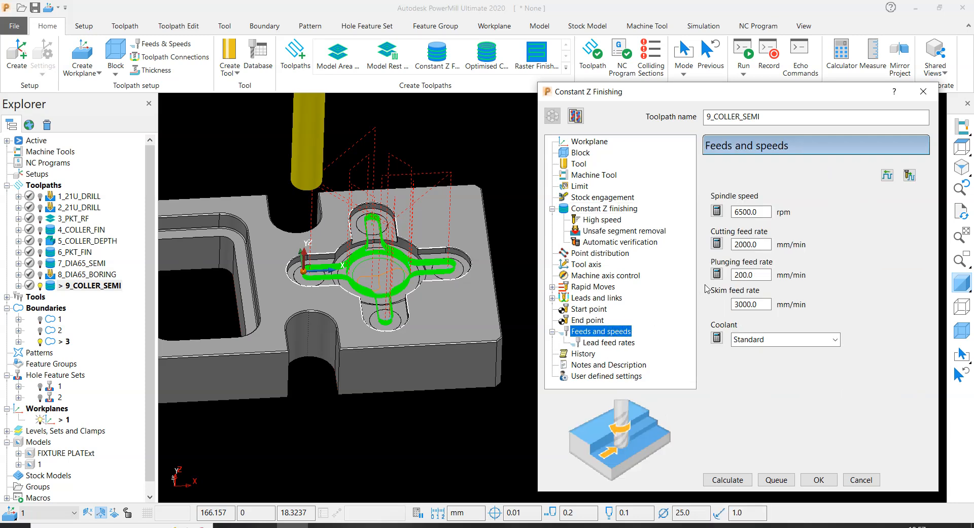
{"action": "double_click", "coordinate": [761, 274]}
{"action": "type", "text": "250.0"}
{"action": "key", "text": "Return"}
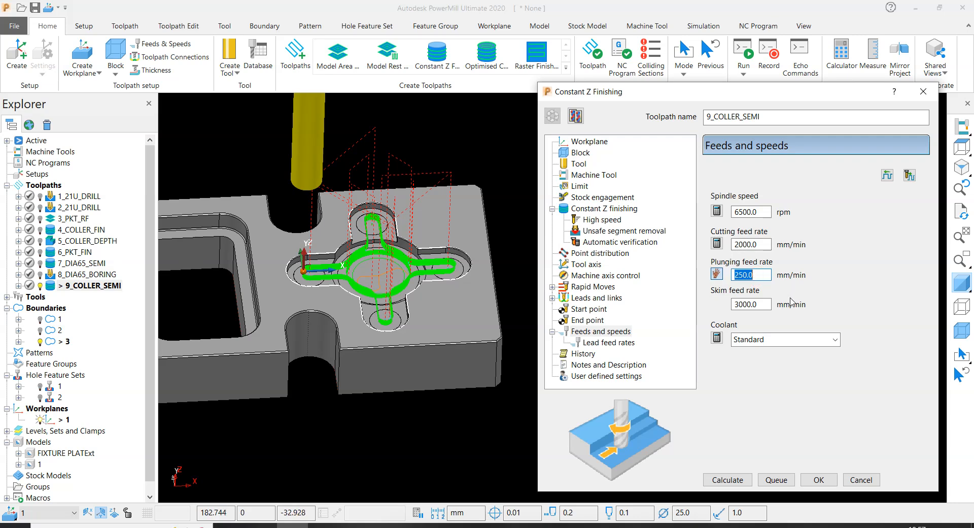
{"action": "left_click", "coordinate": [728, 480]}
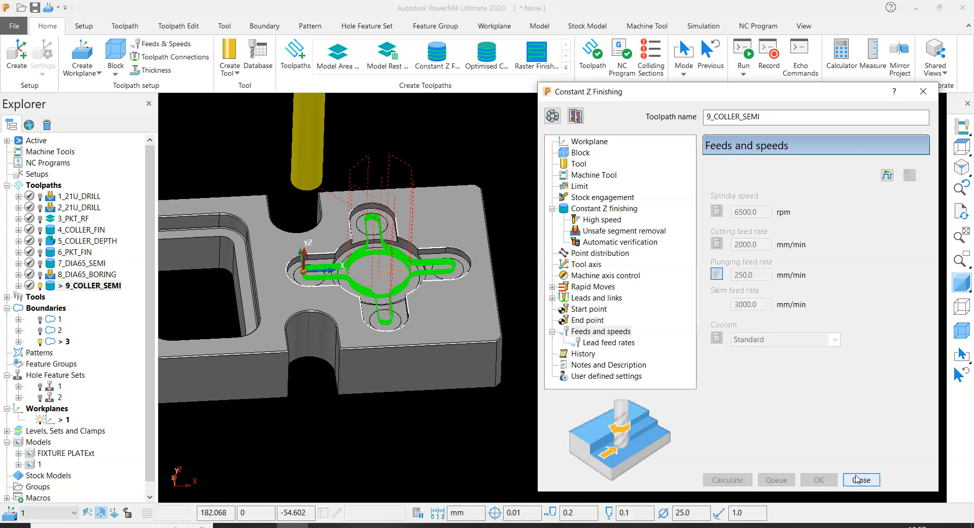
- Close the toolpath settings and inspect the recalculated 9_COLLER_SEMI passes along the slots and central bore
{"action": "left_click", "coordinate": [856, 479]}
{"action": "scroll", "coordinate": [538, 255], "scroll_direction": "up", "scroll_amount": 5}
{"action": "middle_click_drag", "start_coordinate": [537, 255], "coordinate": [552, 218]}
{"action": "scroll", "coordinate": [552, 219], "scroll_direction": "down", "scroll_amount": 5}
{"action": "middle_click_drag", "start_coordinate": [579, 328], "coordinate": [494, 303]}
{"action": "scroll", "coordinate": [544, 268], "scroll_direction": "up", "scroll_amount": 4}
{"action": "middle_click_drag", "start_coordinate": [485, 231], "coordinate": [532, 268]}
{"action": "scroll", "coordinate": [545, 202], "scroll_direction": "up", "scroll_amount": 4}
{"action": "scroll", "coordinate": [545, 202], "scroll_direction": "down", "scroll_amount": 5}
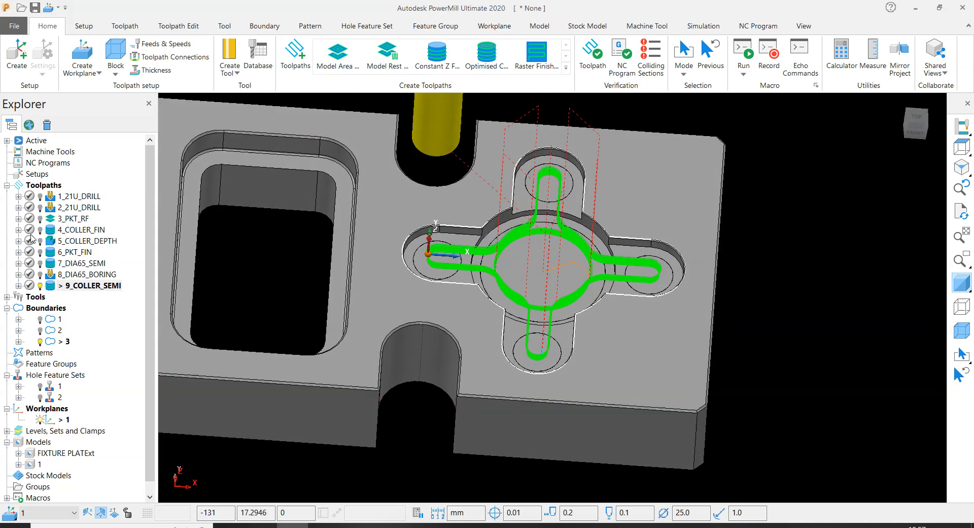
- Deactivate the 9_COLLER_SEMI toolpath to show the bare fixture plate
{"action": "double_click", "coordinate": [49, 287]}
{"action": "middle_click_drag", "start_coordinate": [685, 317], "coordinate": [814, 256]}
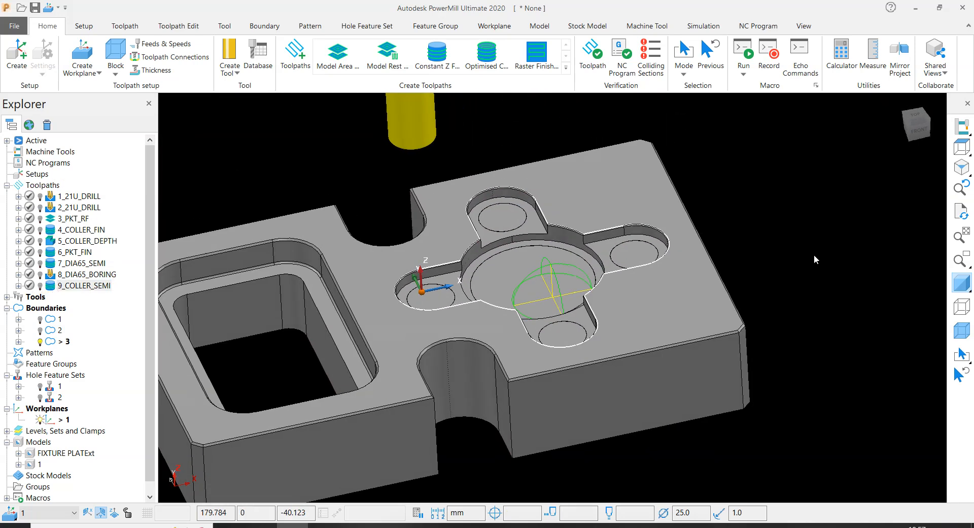
{"action": "scroll", "coordinate": [611, 231], "scroll_direction": "up", "scroll_amount": 4}
{"action": "middle_click_drag", "start_coordinate": [507, 183], "coordinate": [474, 244]}
{"action": "scroll", "coordinate": [474, 244], "scroll_direction": "down", "scroll_amount": 3}
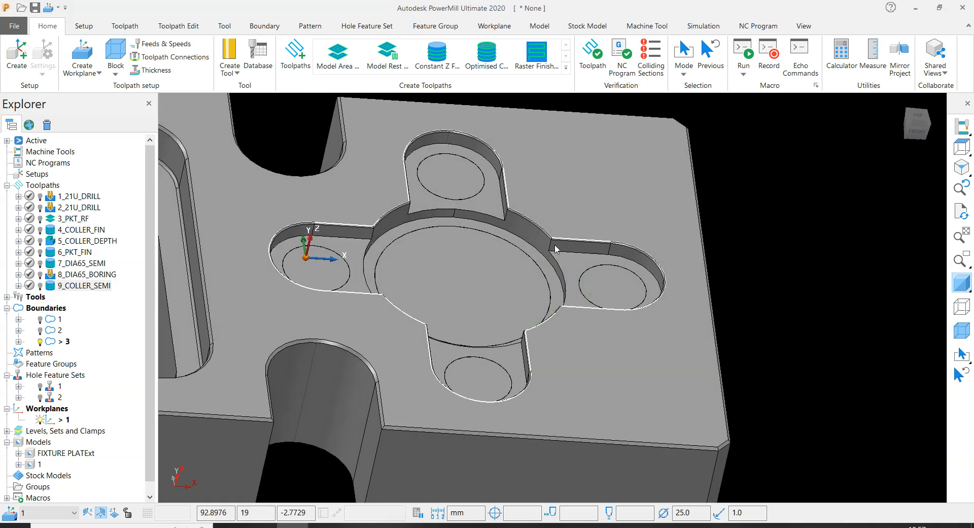
- Examine the walls, floors and depth step of the four slots and the central circular pocket from several angles
{"action": "middle_click_drag", "start_coordinate": [547, 282], "coordinate": [523, 254]}
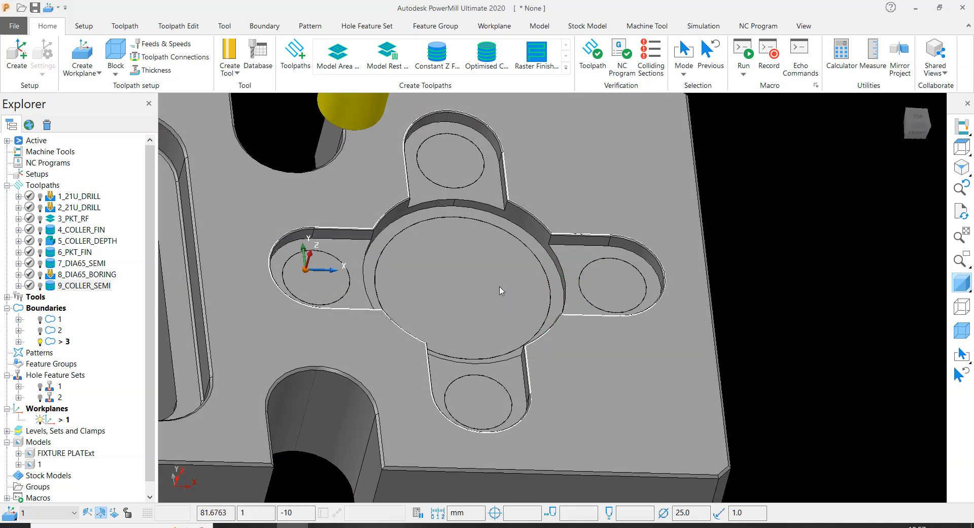
{"action": "scroll", "coordinate": [368, 273], "scroll_direction": "up", "scroll_amount": 3}
{"action": "middle_click_drag", "start_coordinate": [366, 274], "coordinate": [273, 248]}
{"action": "scroll", "coordinate": [368, 254], "scroll_direction": "down", "scroll_amount": 4}
{"action": "middle_click_drag", "start_coordinate": [504, 260], "coordinate": [493, 254]}
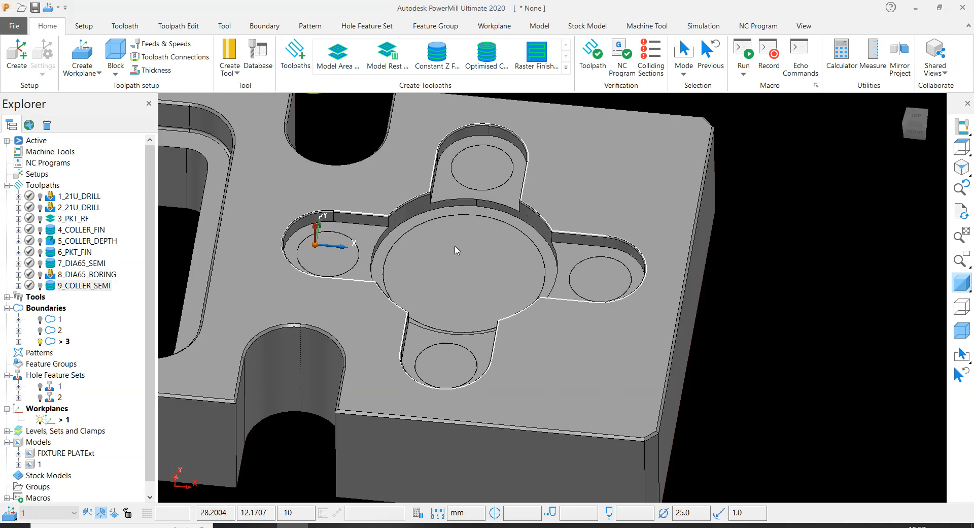
{"action": "scroll", "coordinate": [495, 257], "scroll_direction": "down", "scroll_amount": 4}
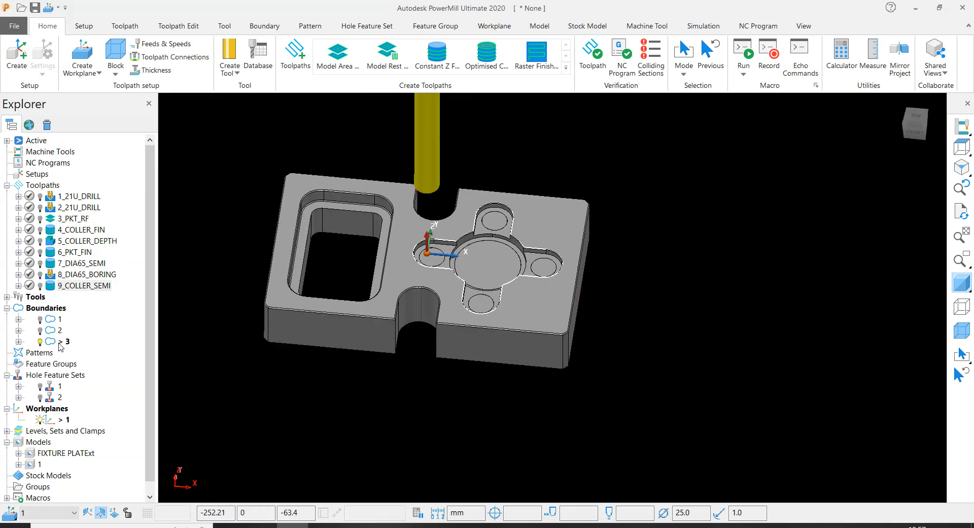
{"action": "scroll", "coordinate": [445, 246], "scroll_direction": "up", "scroll_amount": 2}
{"action": "scroll", "coordinate": [467, 251], "scroll_direction": "up", "scroll_amount": 2}
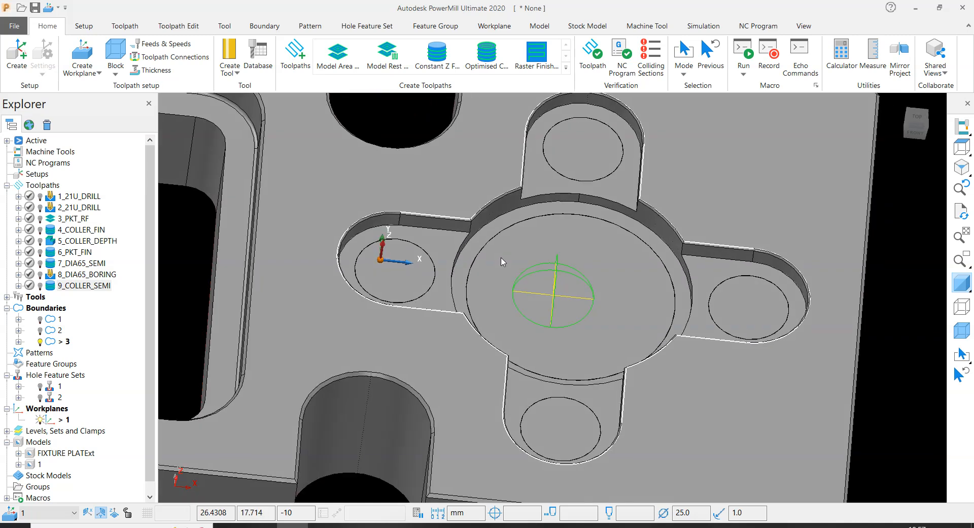
{"action": "middle_click_drag", "start_coordinate": [543, 218], "coordinate": [499, 225]}
{"action": "middle_click_drag", "start_coordinate": [679, 303], "coordinate": [496, 287]}
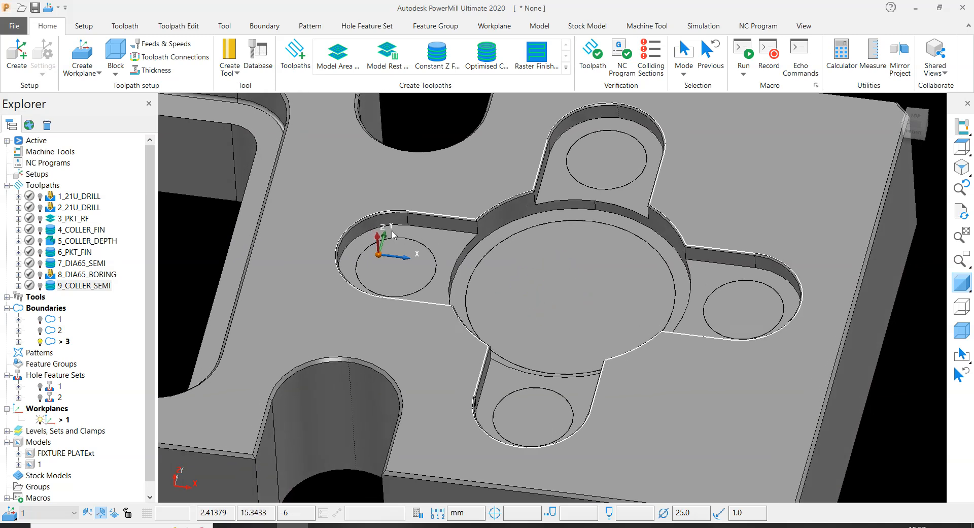
{"action": "middle_click_drag", "start_coordinate": [584, 306], "coordinate": [584, 256]}
{"action": "scroll", "coordinate": [565, 201], "scroll_direction": "up", "scroll_amount": 4}
{"action": "scroll", "coordinate": [566, 191], "scroll_direction": "down", "scroll_amount": 4}
{"action": "scroll", "coordinate": [543, 244], "scroll_direction": "up", "scroll_amount": 4}
{"action": "middle_click_drag", "start_coordinate": [516, 249], "coordinate": [534, 235]}
{"action": "scroll", "coordinate": [461, 276], "scroll_direction": "down", "scroll_amount": 3}
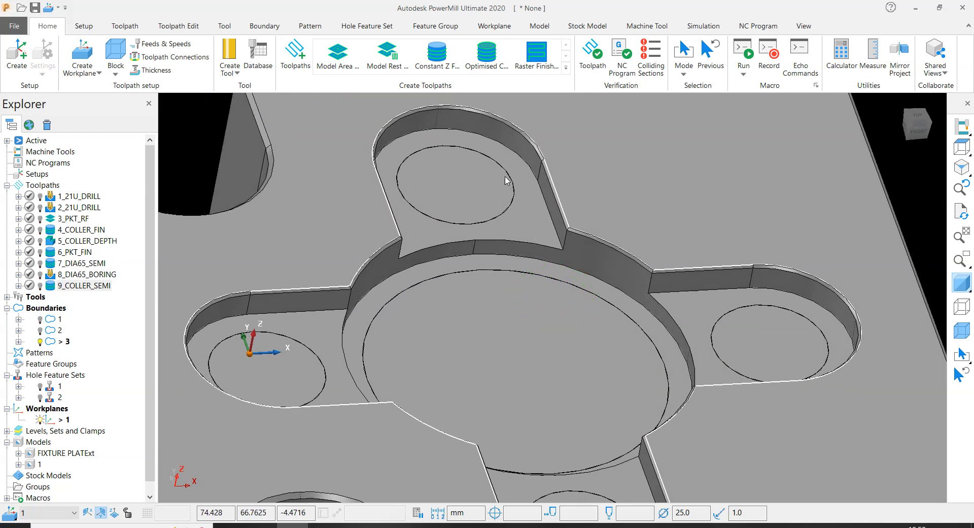
{"action": "scroll", "coordinate": [512, 127], "scroll_direction": "down", "scroll_amount": 5}
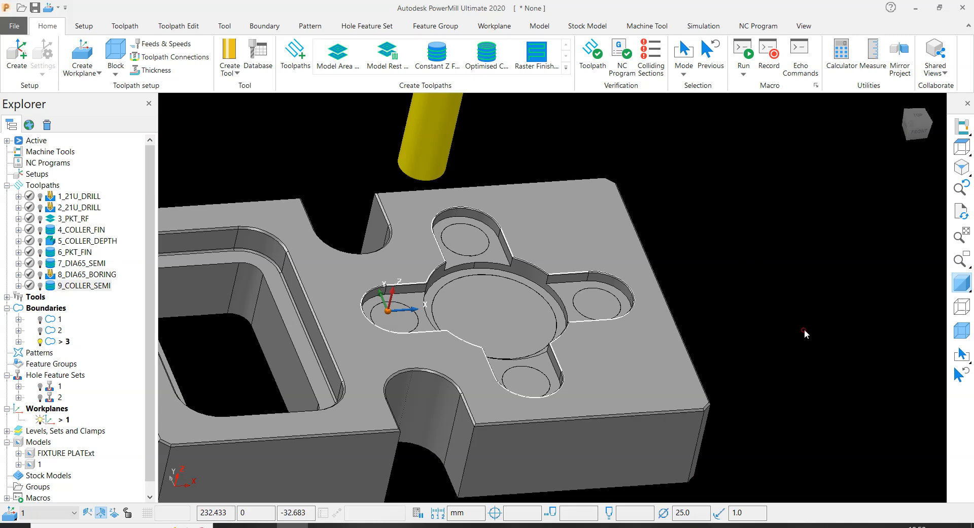
{"action": "scroll", "coordinate": [525, 308], "scroll_direction": "up", "scroll_amount": 3}
{"action": "middle_click_drag", "start_coordinate": [525, 308], "coordinate": [449, 319]}
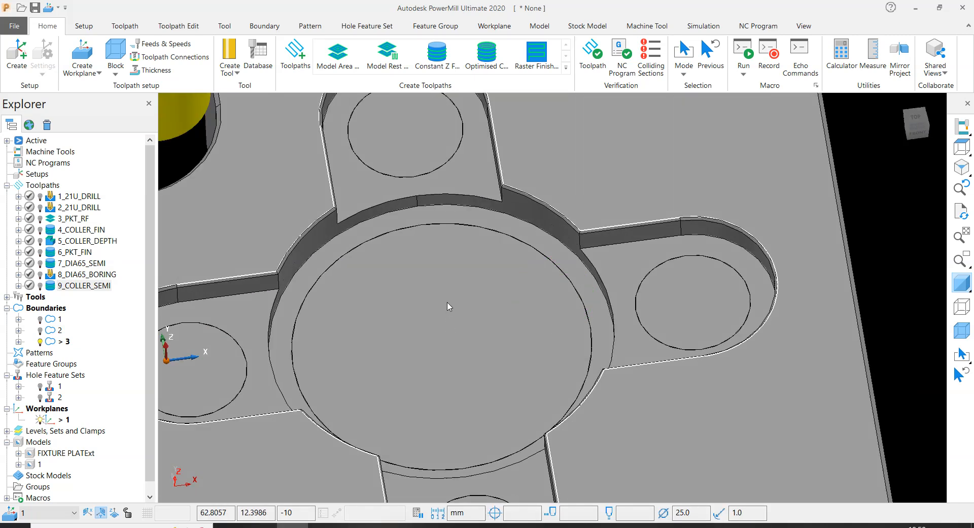
{"action": "scroll", "coordinate": [447, 306], "scroll_direction": "down", "scroll_amount": 5}
{"action": "scroll", "coordinate": [452, 299], "scroll_direction": "up", "scroll_amount": 2}
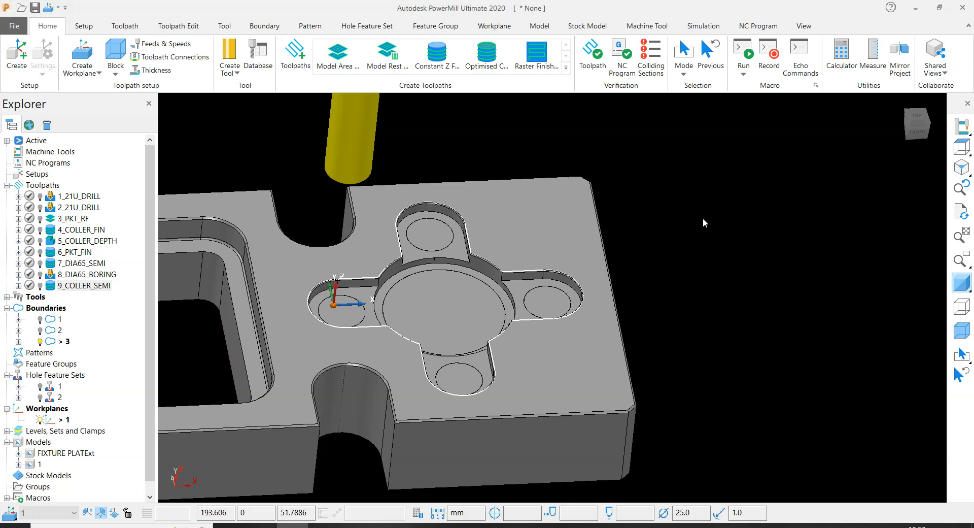
{"action": "scroll", "coordinate": [516, 258], "scroll_direction": "up", "scroll_amount": 5}
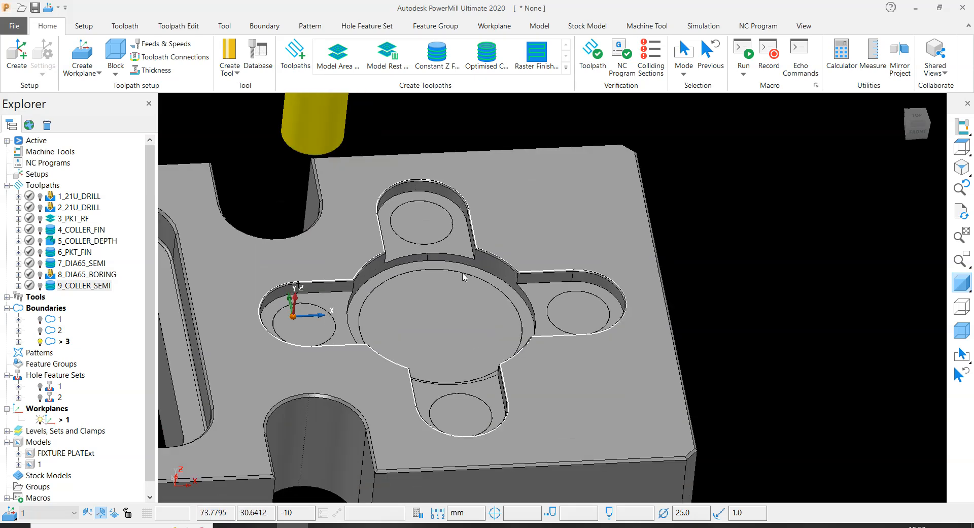
{"action": "left_click", "coordinate": [531, 250]}
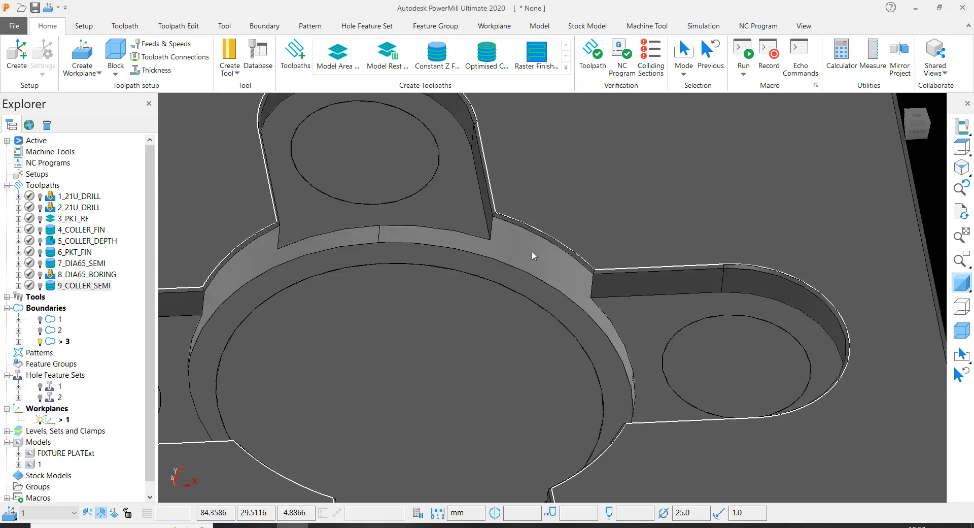
{"action": "scroll", "coordinate": [532, 250], "scroll_direction": "down", "scroll_amount": 6}
{"action": "left_click", "coordinate": [742, 218]}
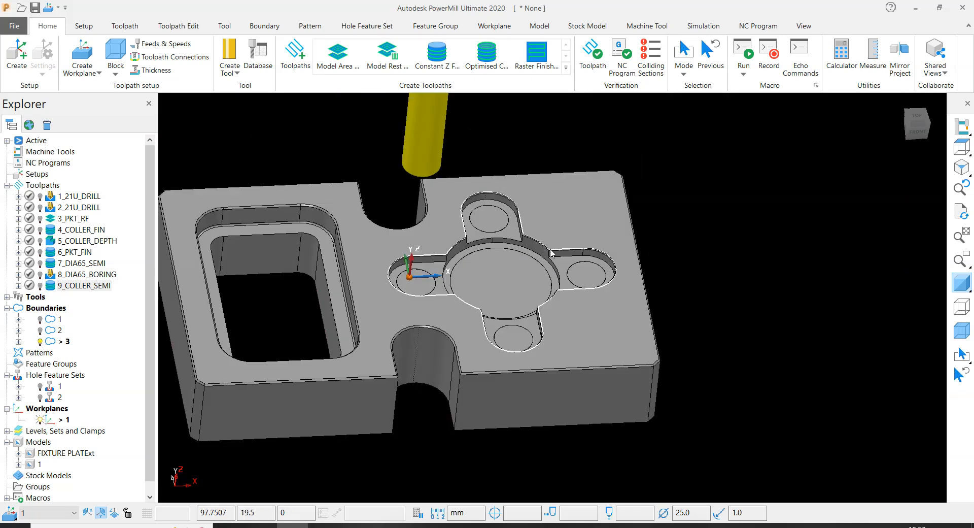
{"action": "scroll", "coordinate": [548, 251], "scroll_direction": "up", "scroll_amount": 5}
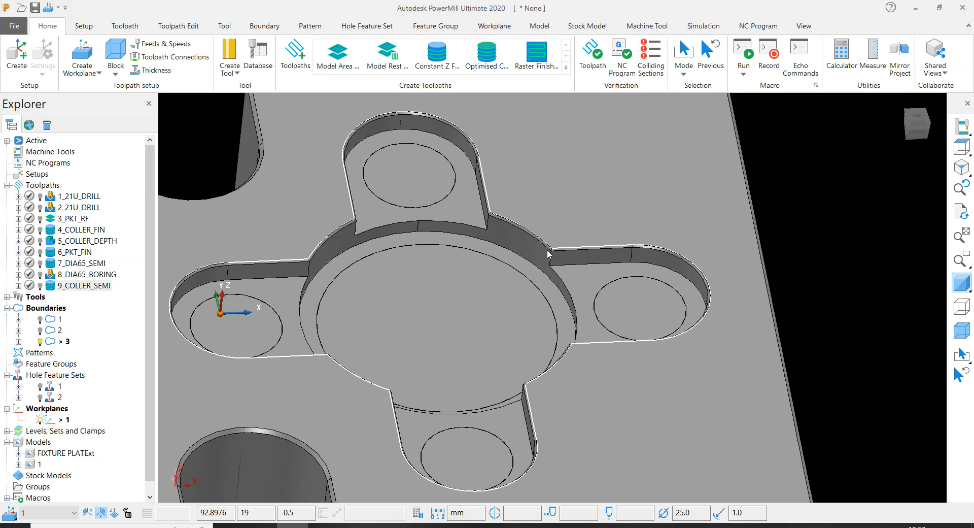
{"action": "scroll", "coordinate": [548, 254], "scroll_direction": "down", "scroll_amount": 5}
{"action": "scroll", "coordinate": [418, 162], "scroll_direction": "down", "scroll_amount": 1}
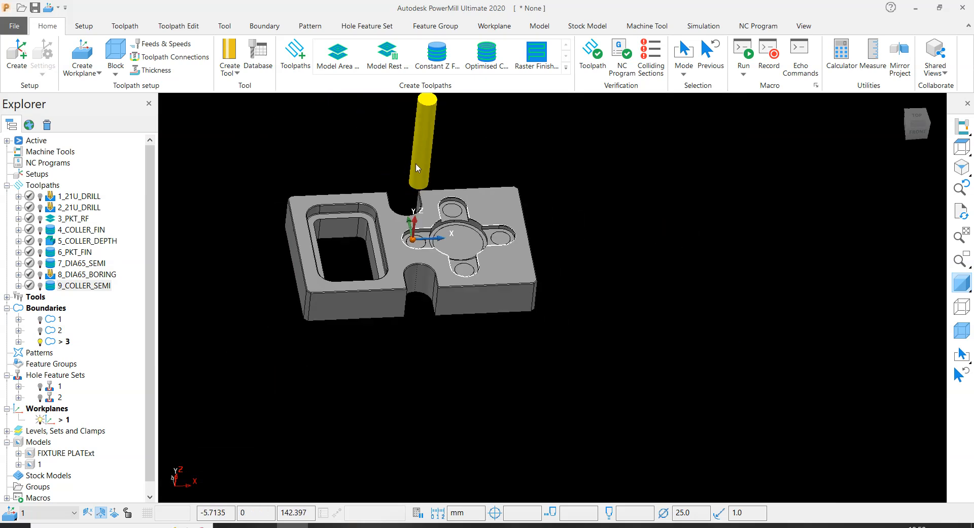
- Deactivate the 25R1 tool so it is hidden from the model view
{"action": "scroll", "coordinate": [417, 163], "scroll_direction": "up", "scroll_amount": 2}
{"action": "right_click", "coordinate": [438, 147]}
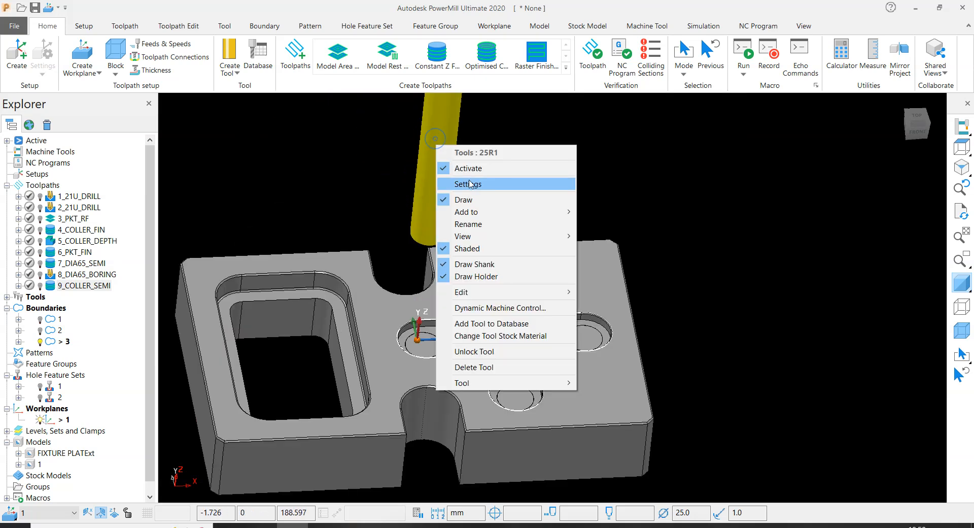
{"action": "left_click", "coordinate": [507, 167]}
- Create a user-defined boundary with private use and edit history on calculation both turned off
{"action": "scroll", "coordinate": [487, 328], "scroll_direction": "up", "scroll_amount": 5}
{"action": "middle_click_drag", "start_coordinate": [486, 328], "coordinate": [381, 330]}
{"action": "scroll", "coordinate": [635, 361], "scroll_direction": "down", "scroll_amount": 3}
{"action": "scroll", "coordinate": [417, 237], "scroll_direction": "up", "scroll_amount": 2}
{"action": "scroll", "coordinate": [417, 240], "scroll_direction": "up", "scroll_amount": 1}
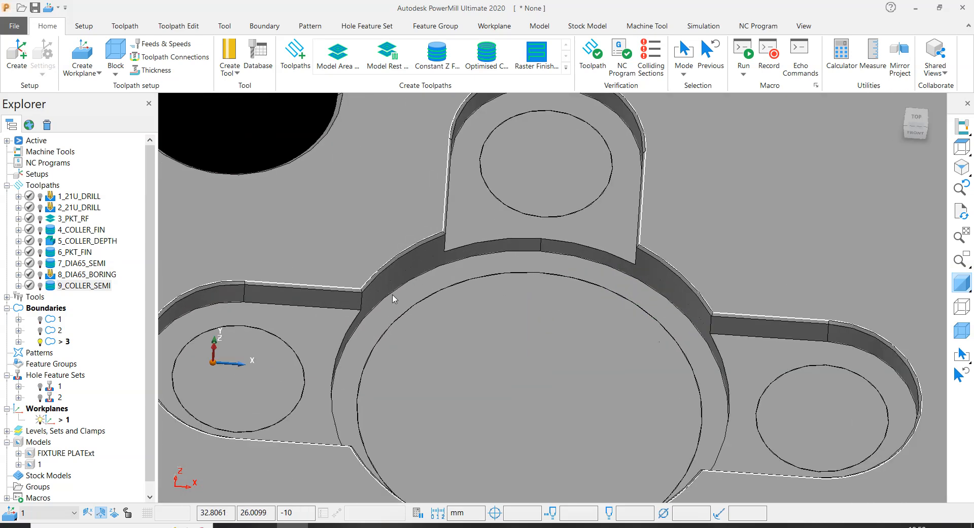
{"action": "scroll", "coordinate": [616, 382], "scroll_direction": "down", "scroll_amount": 3}
{"action": "middle_click_drag", "start_coordinate": [550, 317], "coordinate": [557, 294]}
{"action": "scroll", "coordinate": [555, 283], "scroll_direction": "down", "scroll_amount": 2}
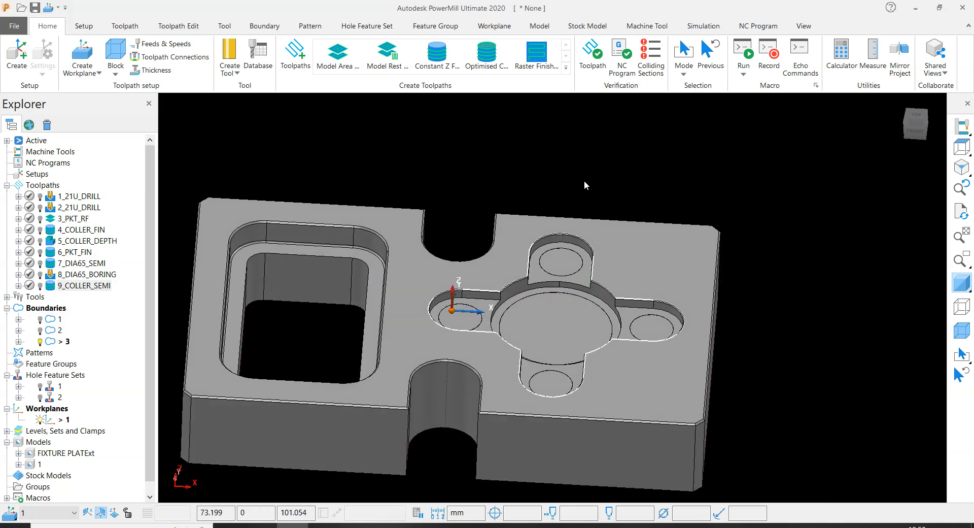
{"action": "right_click", "coordinate": [56, 309]}
{"action": "mouse_move", "coordinate": [132, 139]}
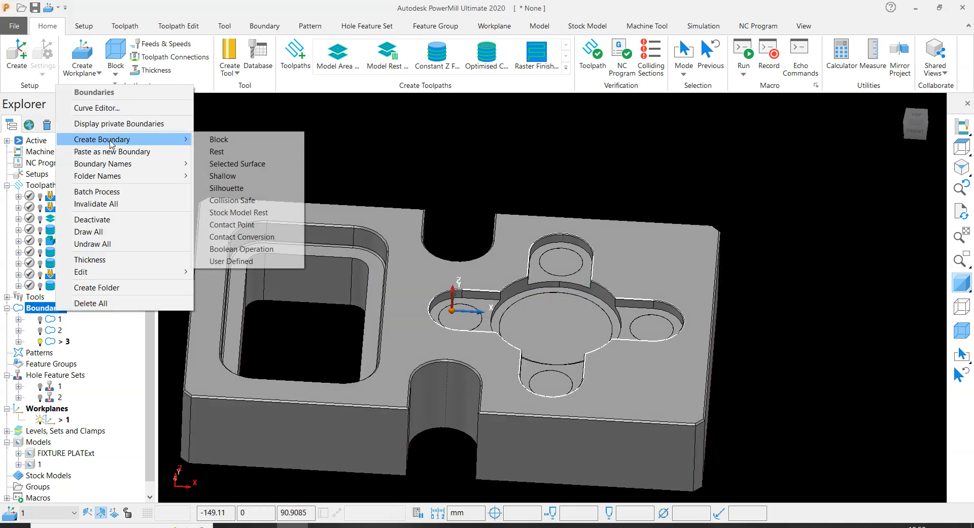
{"action": "left_click", "coordinate": [231, 260]}
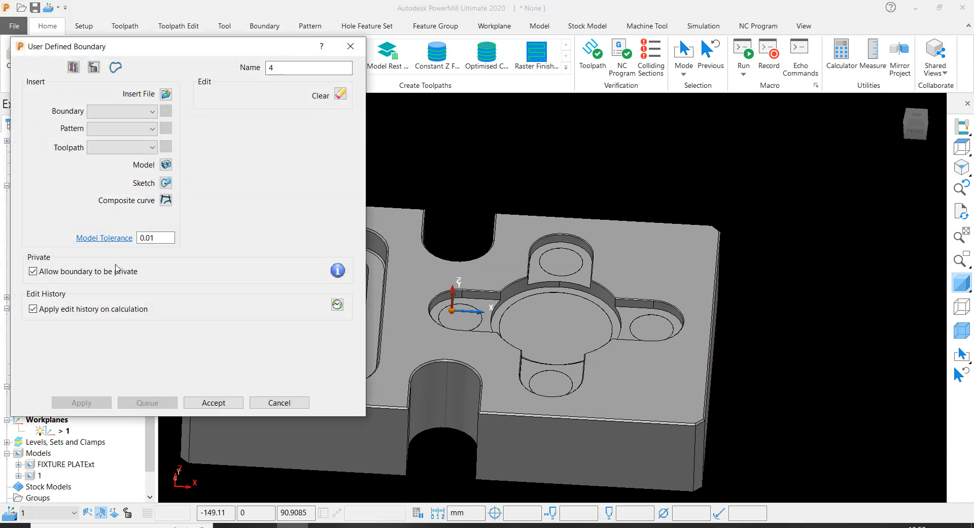
{"action": "left_click", "coordinate": [42, 271]}
{"action": "left_click", "coordinate": [41, 308]}
- Insert a closed composite curve along the floor edge of the central circular pocket's wall into the boundary and accept it
{"action": "left_click", "coordinate": [166, 199]}
{"action": "scroll", "coordinate": [508, 299], "scroll_direction": "up", "scroll_amount": 3}
{"action": "left_click", "coordinate": [519, 288]}
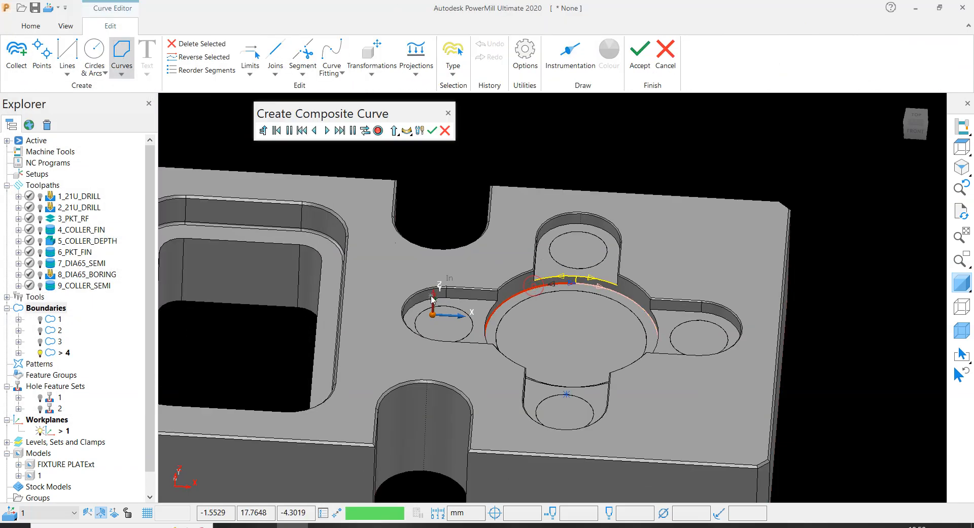
{"action": "scroll", "coordinate": [584, 375], "scroll_direction": "up", "scroll_amount": 5}
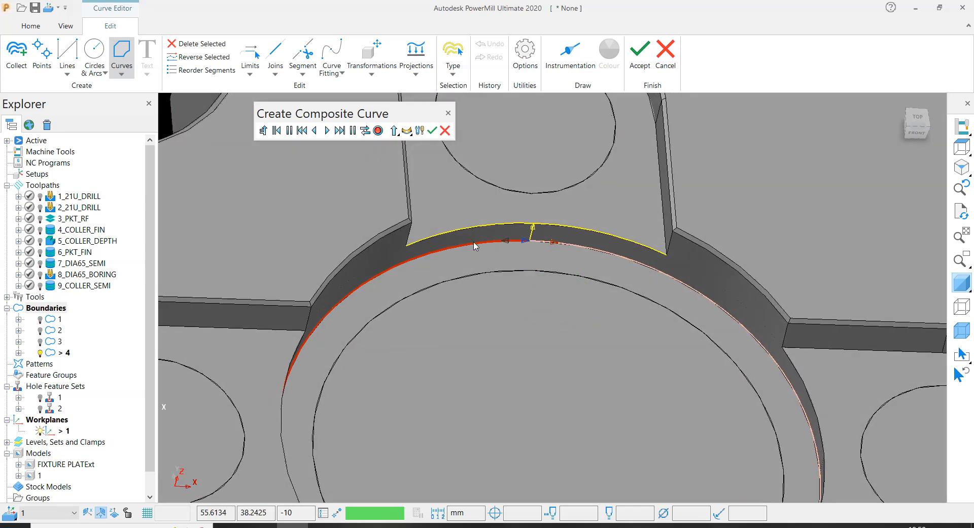
{"action": "scroll", "coordinate": [355, 304], "scroll_direction": "down", "scroll_amount": 2}
{"action": "middle_click_drag", "start_coordinate": [321, 321], "coordinate": [434, 409]}
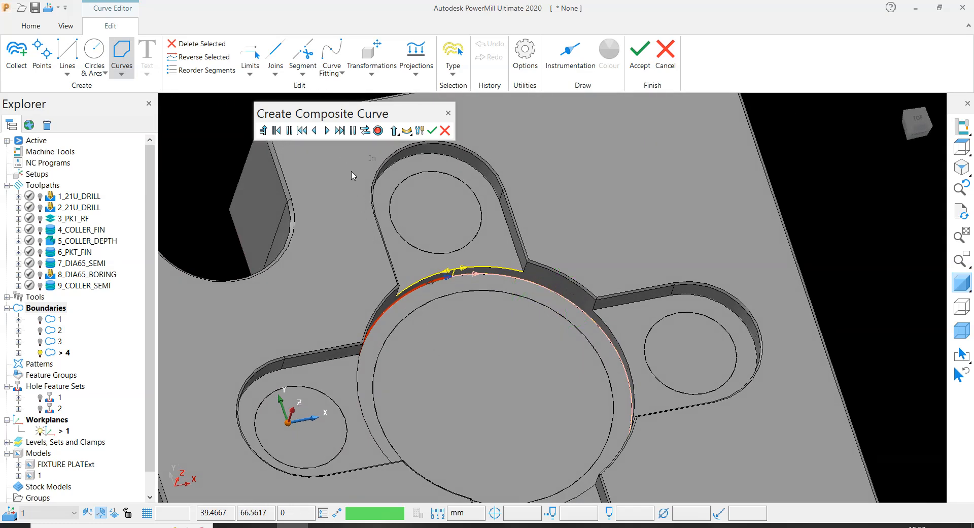
{"action": "left_click", "coordinate": [341, 133]}
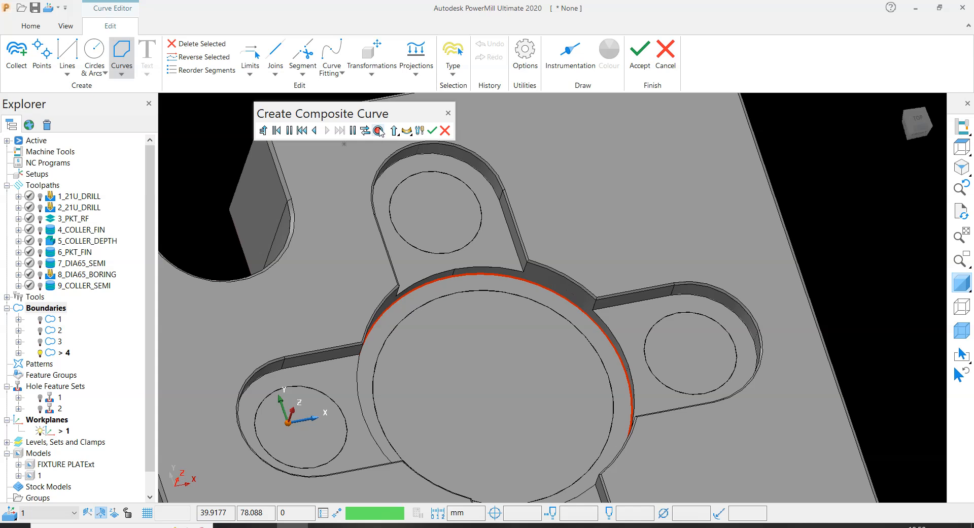
{"action": "left_click", "coordinate": [433, 130]}
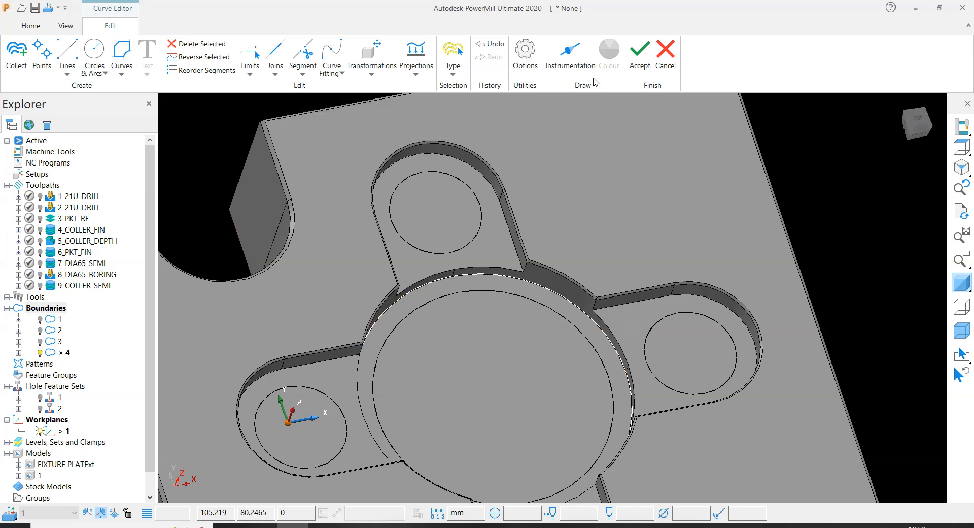
{"action": "left_click", "coordinate": [639, 59]}
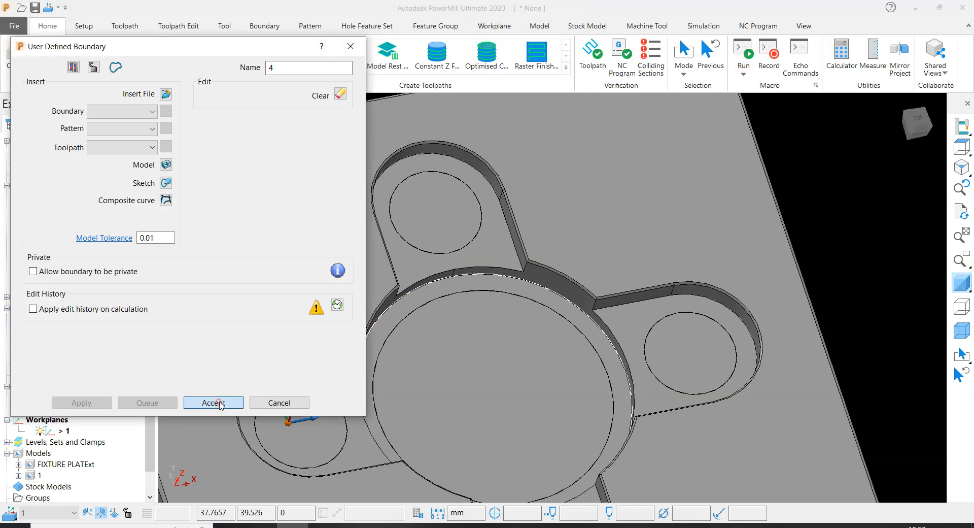
{"action": "left_click", "coordinate": [219, 404]}
- Edit the new circular boundary in the curve editor, projecting it flat onto the workplane's Z0 plane, and accept the change
{"action": "scroll", "coordinate": [612, 267], "scroll_direction": "down", "scroll_amount": 3}
{"action": "middle_click_drag", "start_coordinate": [612, 267], "coordinate": [590, 217]}
{"action": "scroll", "coordinate": [573, 292], "scroll_direction": "up", "scroll_amount": 4}
{"action": "scroll", "coordinate": [571, 296], "scroll_direction": "down", "scroll_amount": 4}
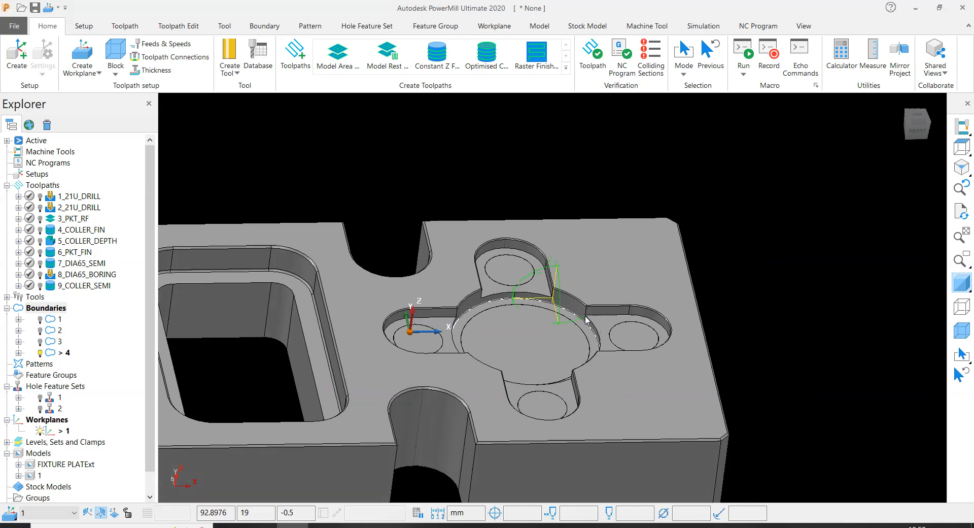
{"action": "scroll", "coordinate": [568, 315], "scroll_direction": "up", "scroll_amount": 4}
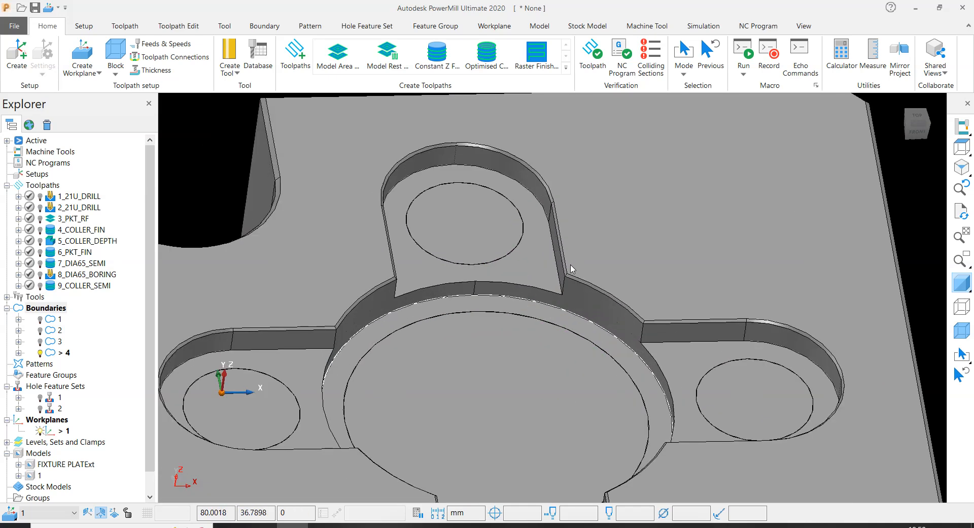
{"action": "scroll", "coordinate": [575, 269], "scroll_direction": "down", "scroll_amount": 4}
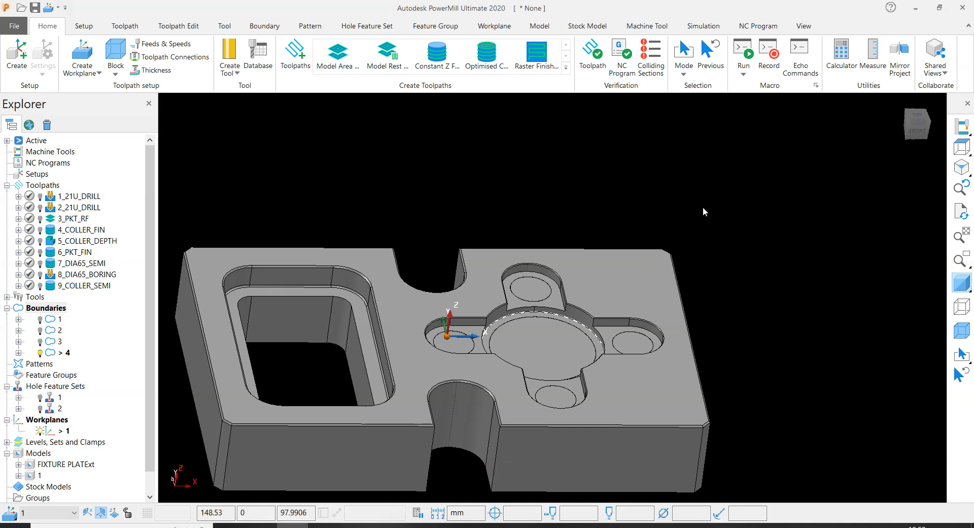
{"action": "right_click", "coordinate": [54, 354]}
{"action": "left_click", "coordinate": [95, 177]}
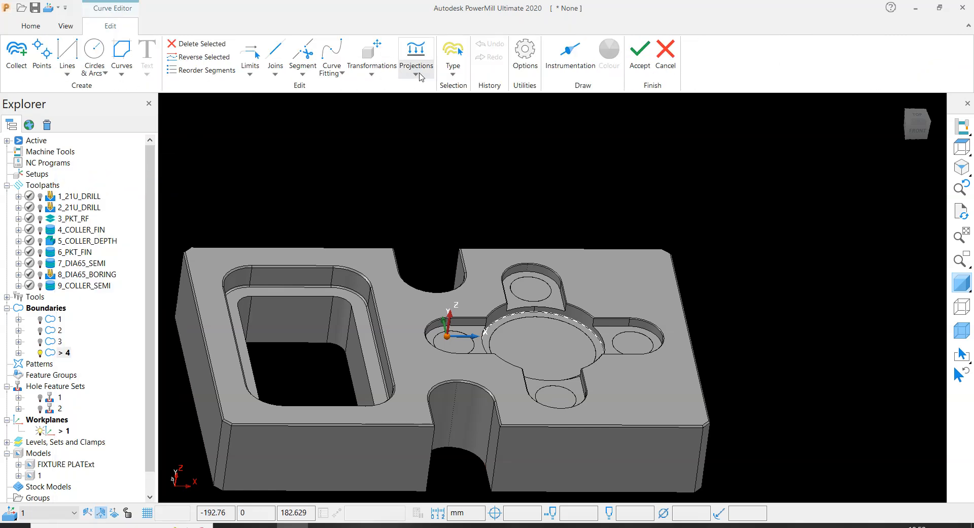
{"action": "left_click", "coordinate": [417, 73]}
{"action": "left_click", "coordinate": [434, 124]}
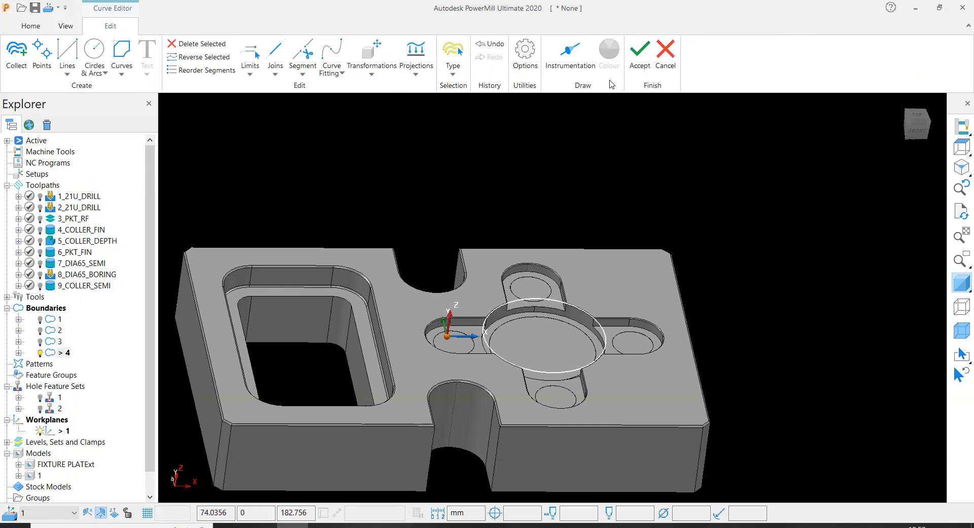
{"action": "left_click", "coordinate": [634, 58]}
{"action": "middle_click_drag", "start_coordinate": [680, 249], "coordinate": [594, 266]}
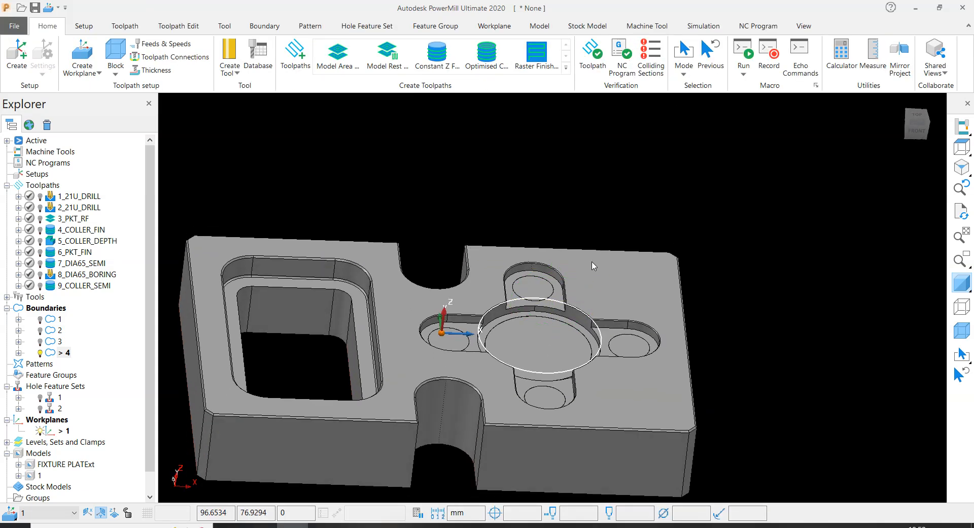
{"action": "scroll", "coordinate": [583, 285], "scroll_direction": "up", "scroll_amount": 5}
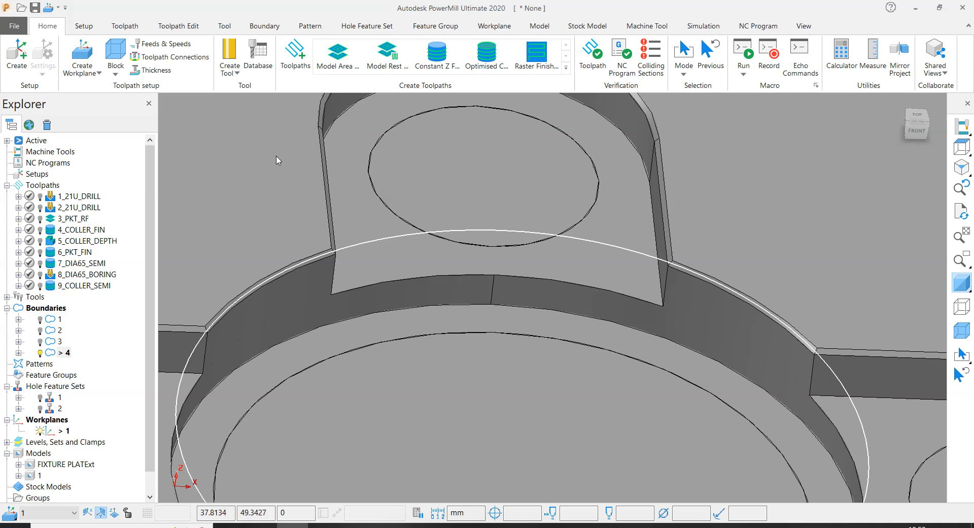
- Copy the active circular boundary 4 drawn around the central pocket
{"action": "scroll", "coordinate": [331, 257], "scroll_direction": "down", "scroll_amount": 4}
{"action": "middle_click_drag", "start_coordinate": [426, 263], "coordinate": [481, 262]}
{"action": "scroll", "coordinate": [538, 264], "scroll_direction": "down", "scroll_amount": 1}
{"action": "scroll", "coordinate": [513, 282], "scroll_direction": "down", "scroll_amount": 3}
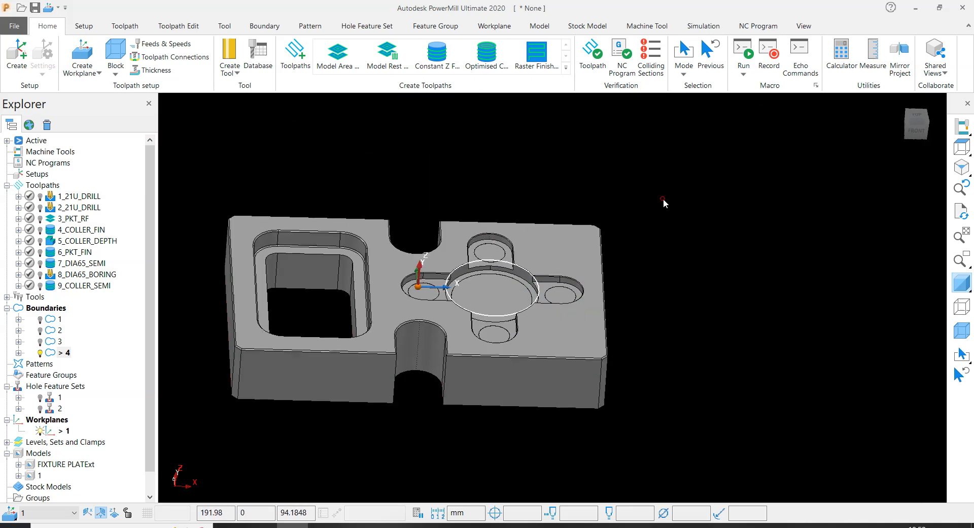
{"action": "right_click", "coordinate": [62, 354]}
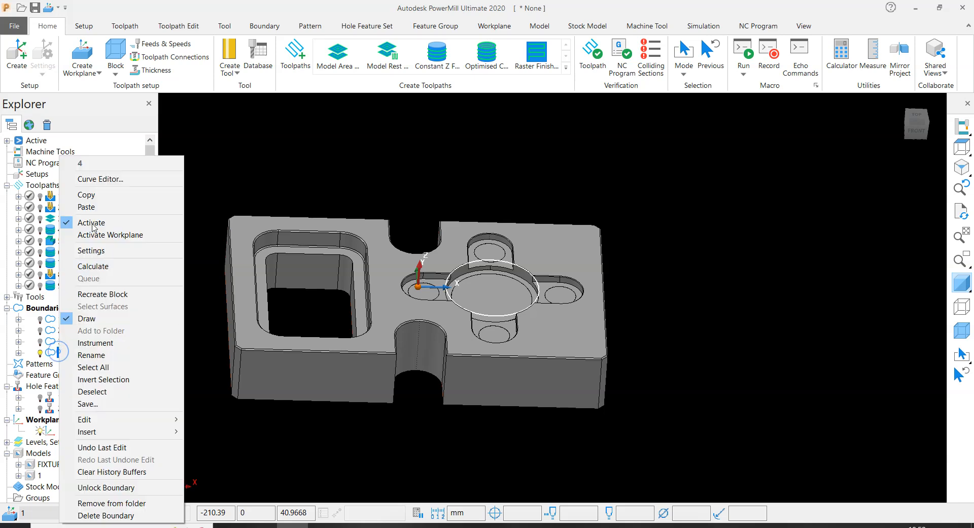
{"action": "left_click", "coordinate": [76, 193]}
- Switch to PowerMill Modeling and delete all the existing pocket surfaces from the model
{"action": "left_click", "coordinate": [355, 526]}
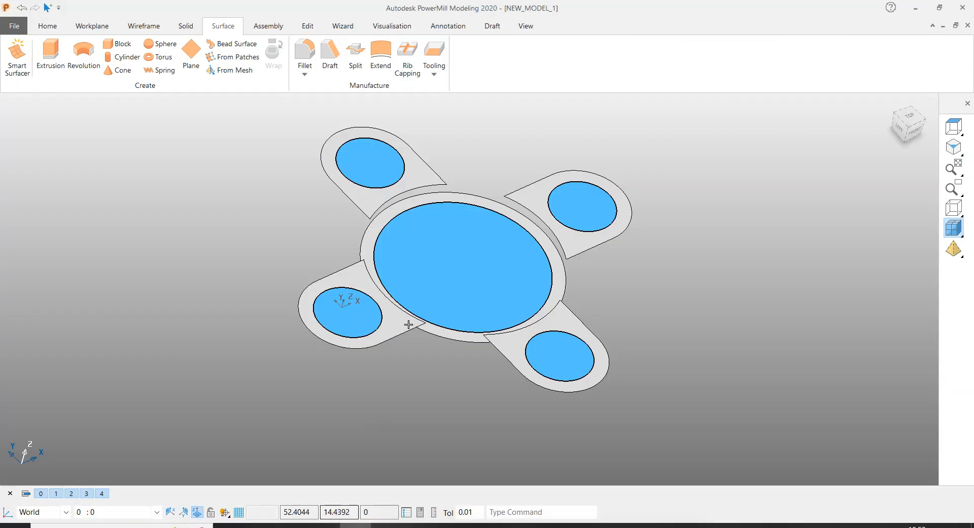
{"action": "scroll", "coordinate": [315, 174], "scroll_direction": "down", "scroll_amount": 4}
{"action": "left_click_drag", "start_coordinate": [312, 168], "coordinate": [736, 365]}
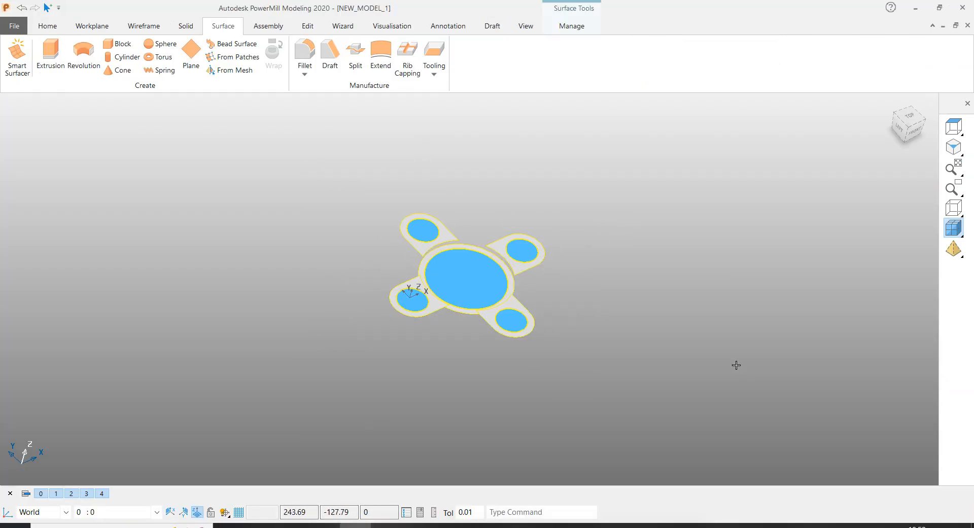
{"action": "key", "text": "Delete"}
- Paste the copied circular boundary curve into the emptied model
{"action": "right_click", "coordinate": [458, 196]}
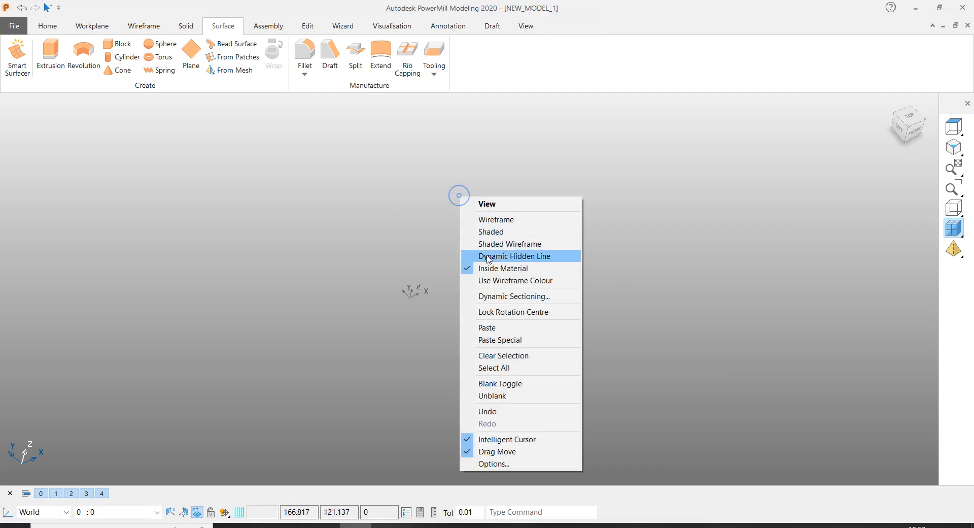
{"action": "left_click", "coordinate": [496, 327]}
{"action": "middle_click_drag", "start_coordinate": [546, 267], "coordinate": [559, 211]}
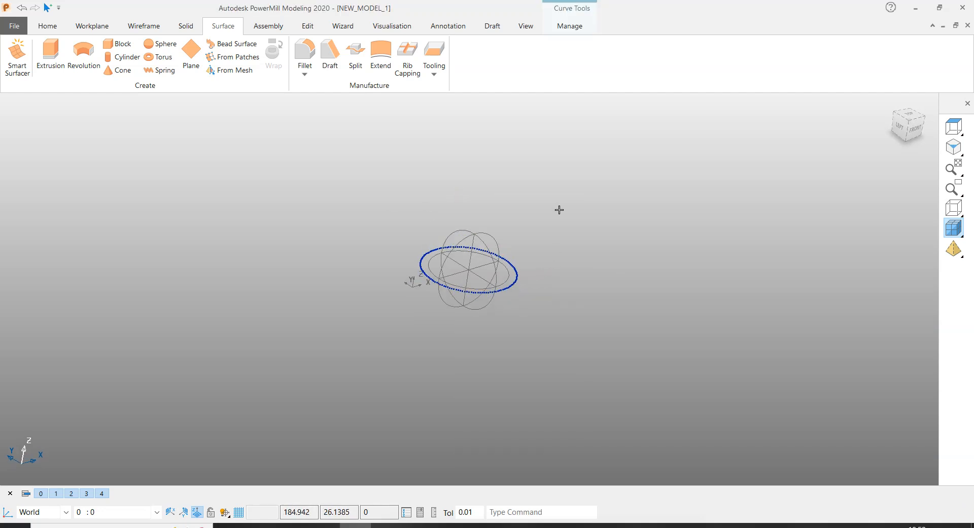
- Extrude the pasted circle downward into a surface, setting the direction 1 length to -5 mm
{"action": "left_click", "coordinate": [51, 54]}
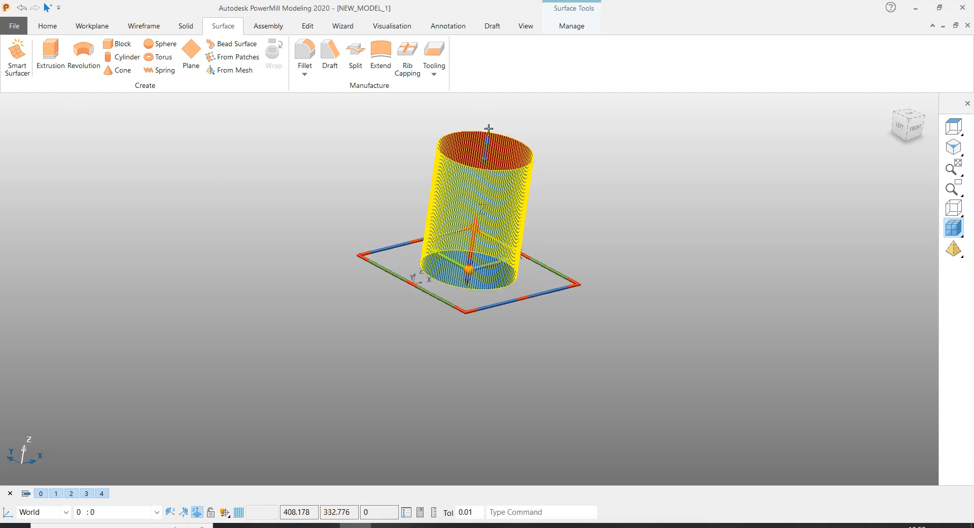
{"action": "left_click_drag", "start_coordinate": [491, 140], "coordinate": [470, 332]}
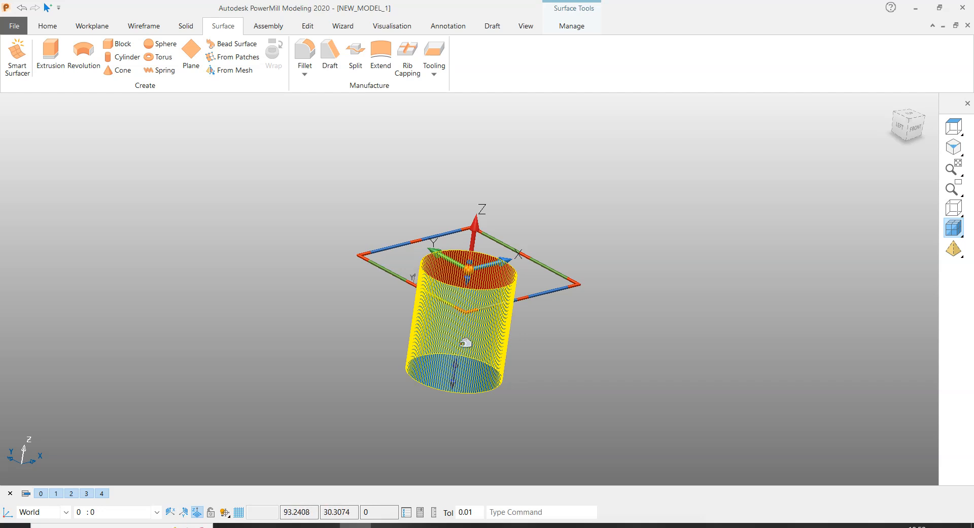
{"action": "double_click", "coordinate": [473, 332]}
{"action": "left_click_drag", "start_coordinate": [498, 232], "coordinate": [245, 290]}
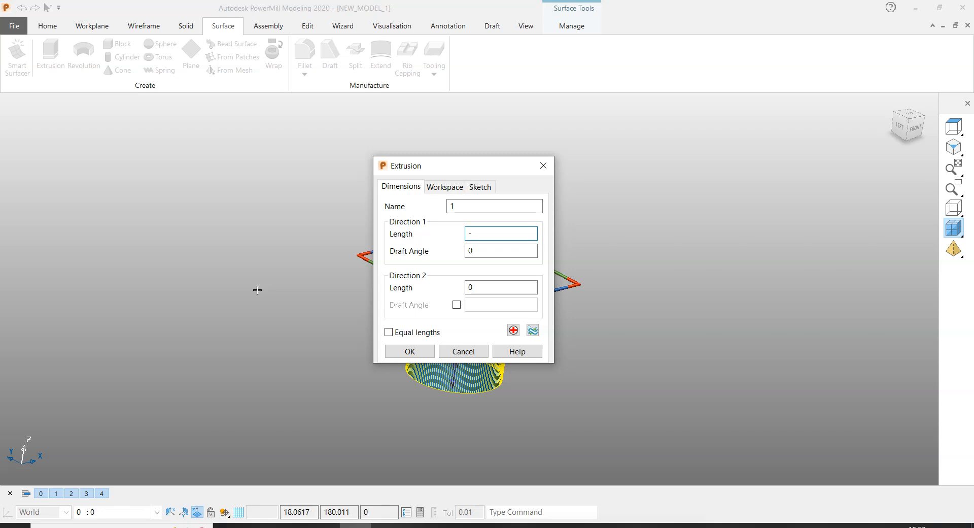
{"action": "type", "text": "-5"}
{"action": "key", "text": "Return"}
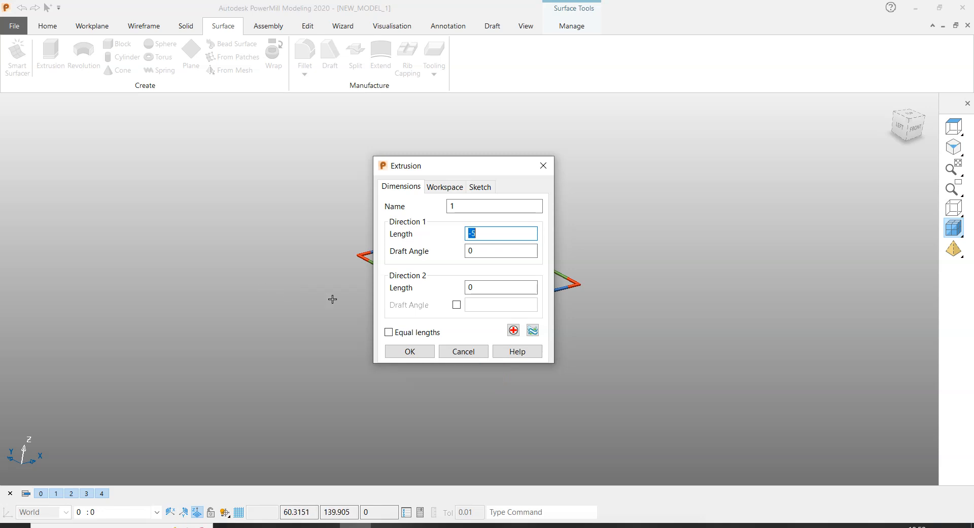
{"action": "left_click", "coordinate": [409, 353]}
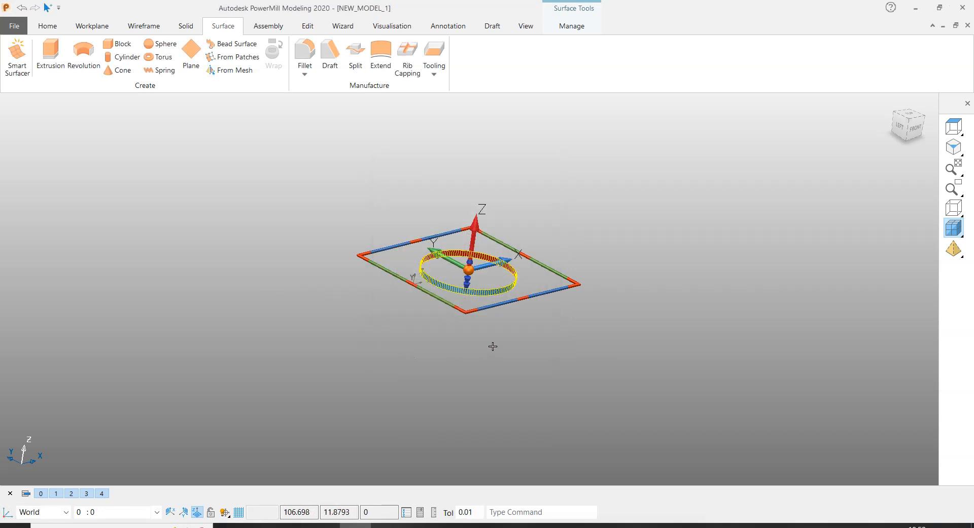
- Copy the extruded ring surface
{"action": "scroll", "coordinate": [588, 236], "scroll_direction": "up", "scroll_amount": 3}
{"action": "left_click", "coordinate": [580, 161]}
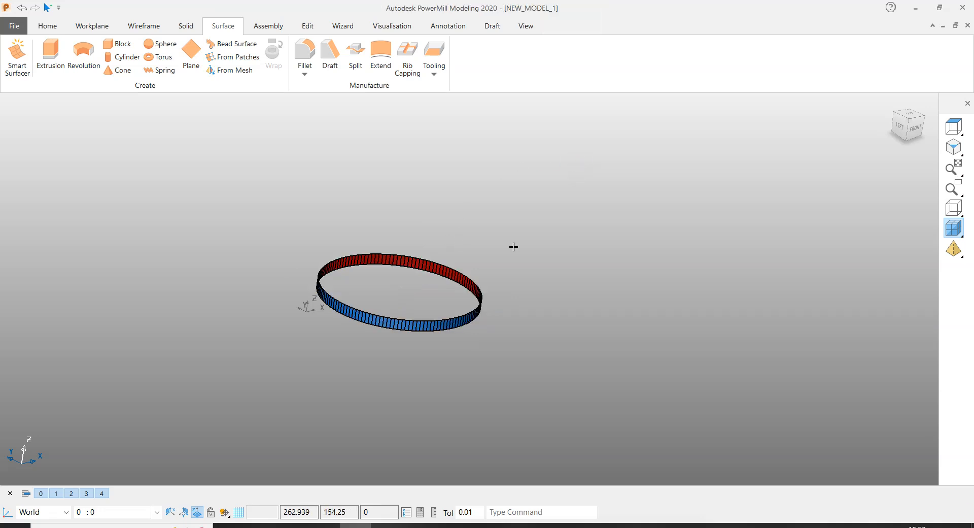
{"action": "left_click", "coordinate": [373, 256]}
{"action": "scroll", "coordinate": [373, 256], "scroll_direction": "up", "scroll_amount": 5}
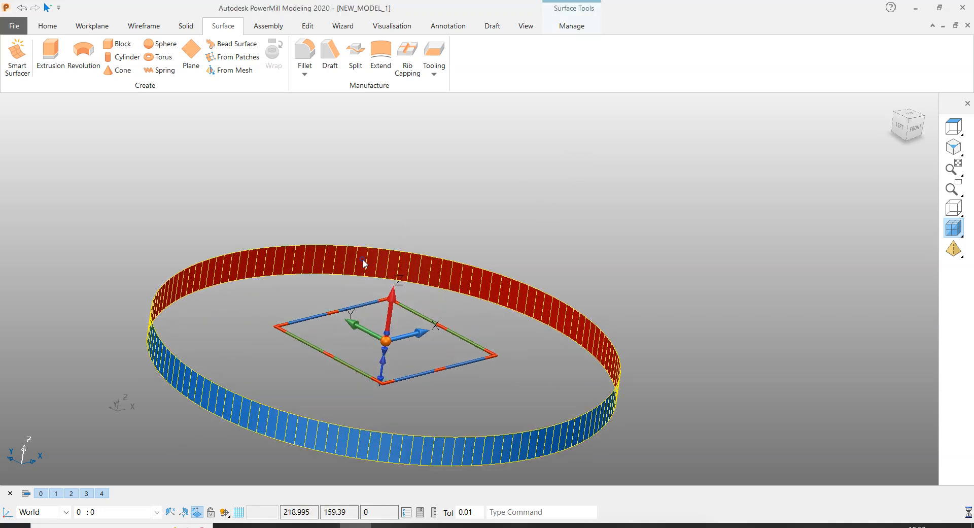
{"action": "right_click", "coordinate": [365, 264]}
{"action": "left_click", "coordinate": [391, 133]}
- Switch back to PowerMill and paste the copied ring surface as a new model
{"action": "key", "text": "alt+Tab"}
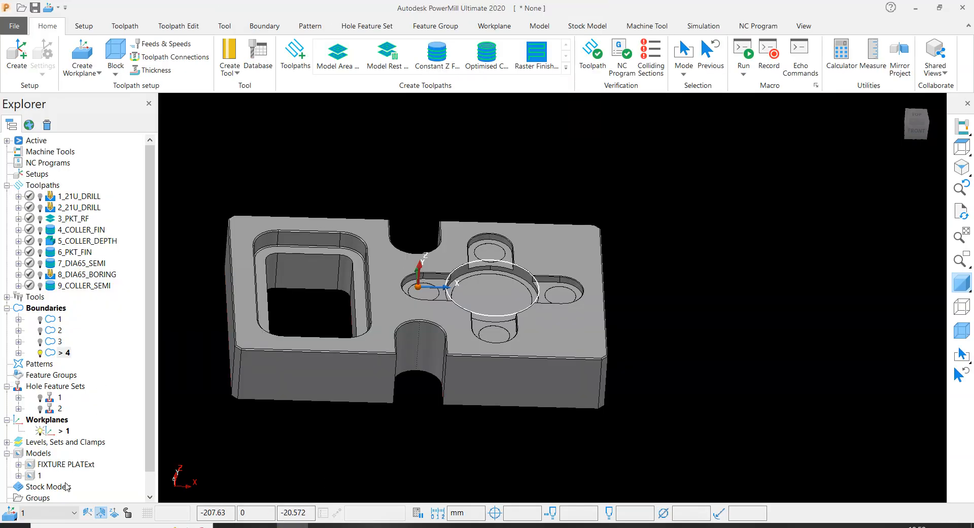
{"action": "right_click", "coordinate": [40, 477]}
{"action": "left_click", "coordinate": [32, 455]}
{"action": "right_click", "coordinate": [32, 455]}
{"action": "left_click", "coordinate": [83, 198]}
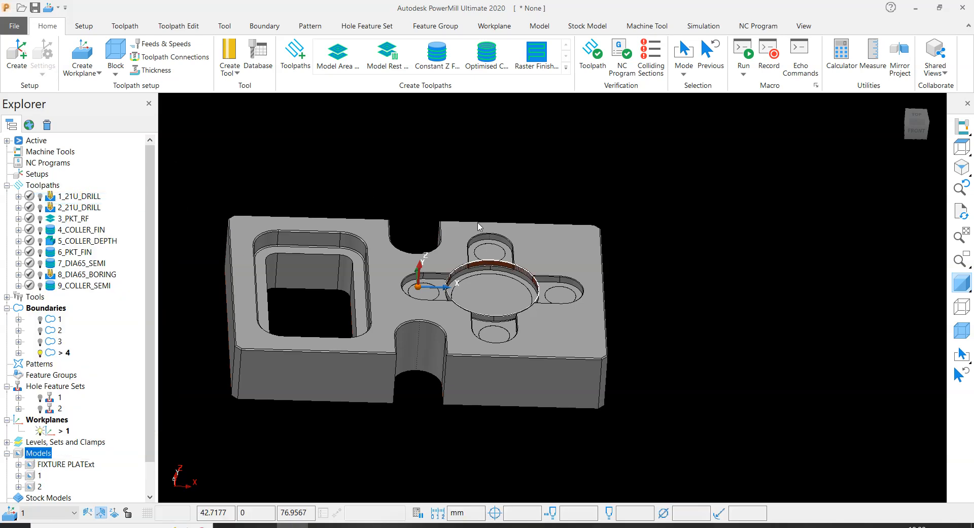
- Examine how the pasted ring surface closes off the slot openings around the central pocket
{"action": "scroll", "coordinate": [482, 229], "scroll_direction": "up", "scroll_amount": 5}
{"action": "middle_click_drag", "start_coordinate": [624, 344], "coordinate": [482, 317]}
{"action": "scroll", "coordinate": [543, 300], "scroll_direction": "down", "scroll_amount": 4}
{"action": "middle_click_drag", "start_coordinate": [572, 304], "coordinate": [530, 269]}
{"action": "scroll", "coordinate": [571, 332], "scroll_direction": "up", "scroll_amount": 2}
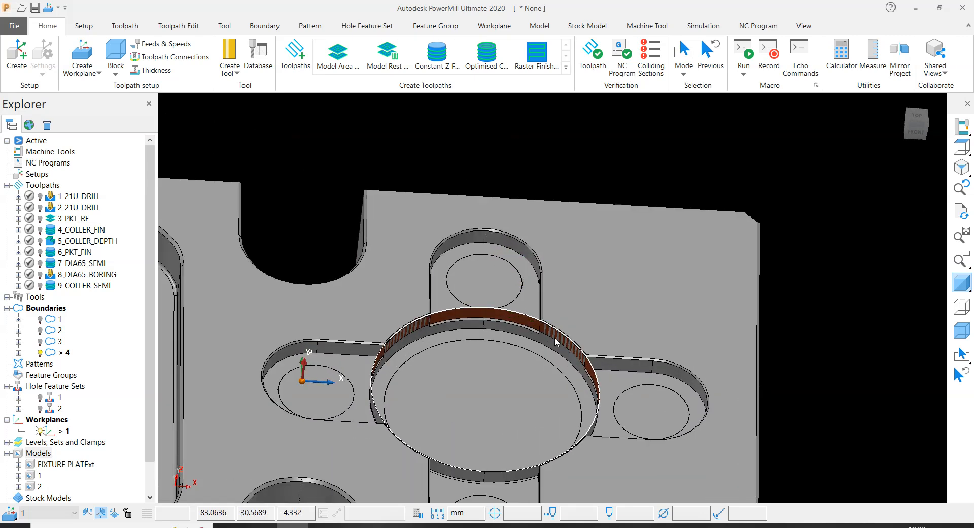
{"action": "scroll", "coordinate": [555, 337], "scroll_direction": "down", "scroll_amount": 3}
{"action": "middle_click_drag", "start_coordinate": [590, 295], "coordinate": [604, 267]}
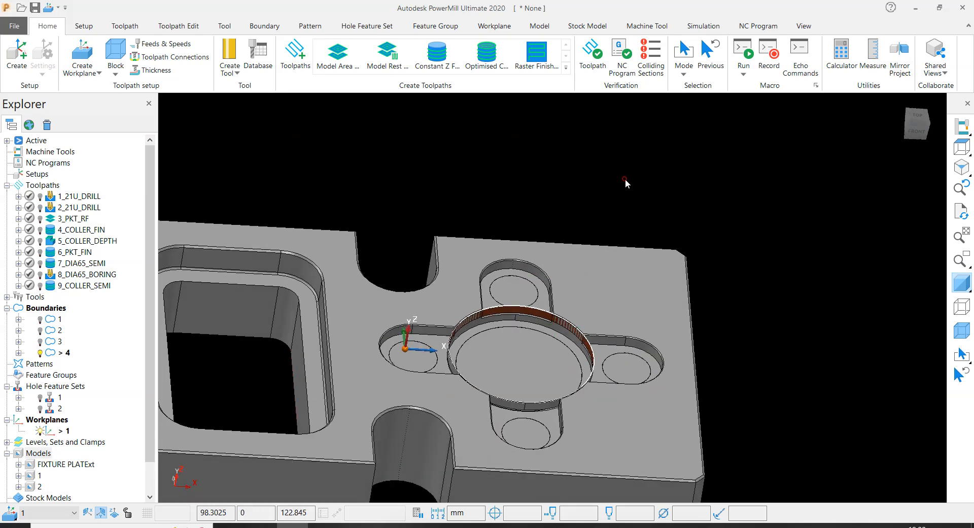
- Copy toolpath 9_COLLER_SEMI and rename the copy as 10_COLLER_FIN
{"action": "right_click", "coordinate": [84, 287]}
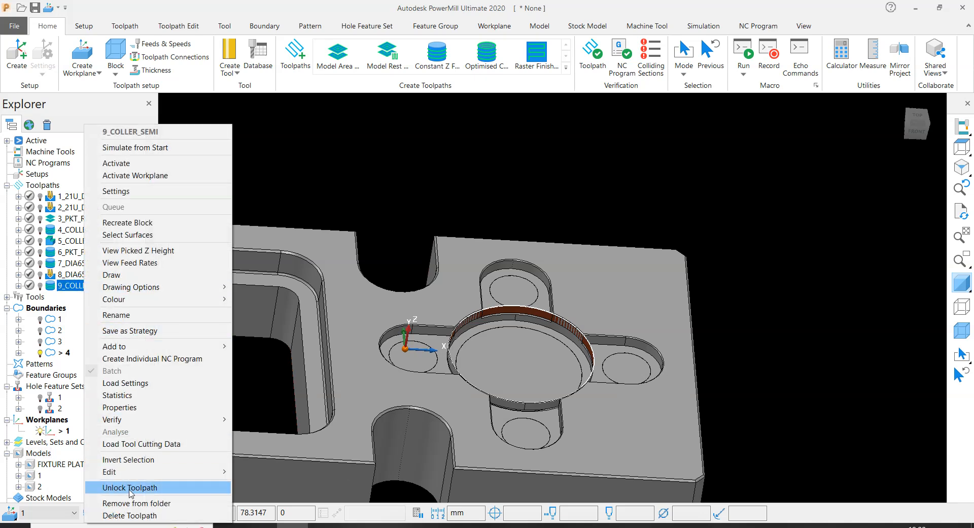
{"action": "mouse_move", "coordinate": [130, 476]}
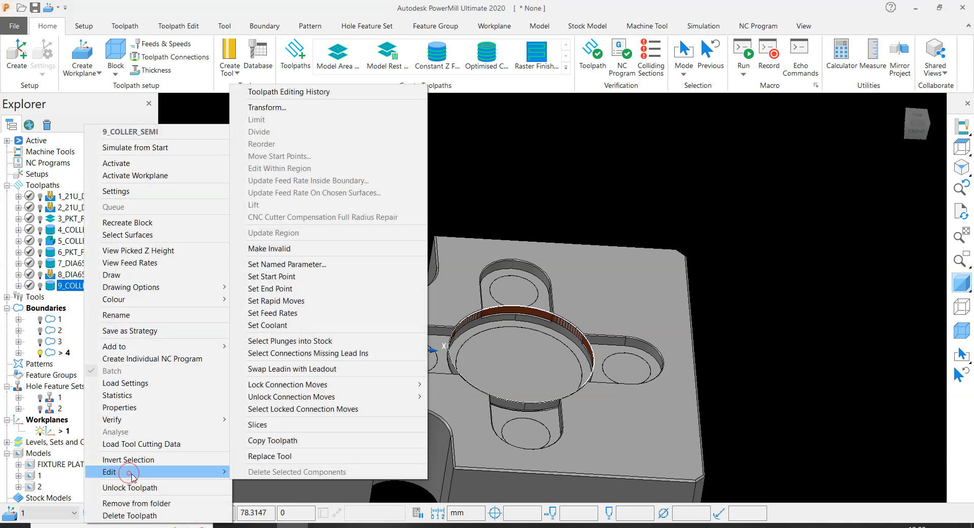
{"action": "left_click", "coordinate": [283, 441]}
{"action": "left_click", "coordinate": [93, 300]}
{"action": "left_click", "coordinate": [94, 300]}
{"action": "left_click_drag", "start_coordinate": [94, 298], "coordinate": [119, 298]}
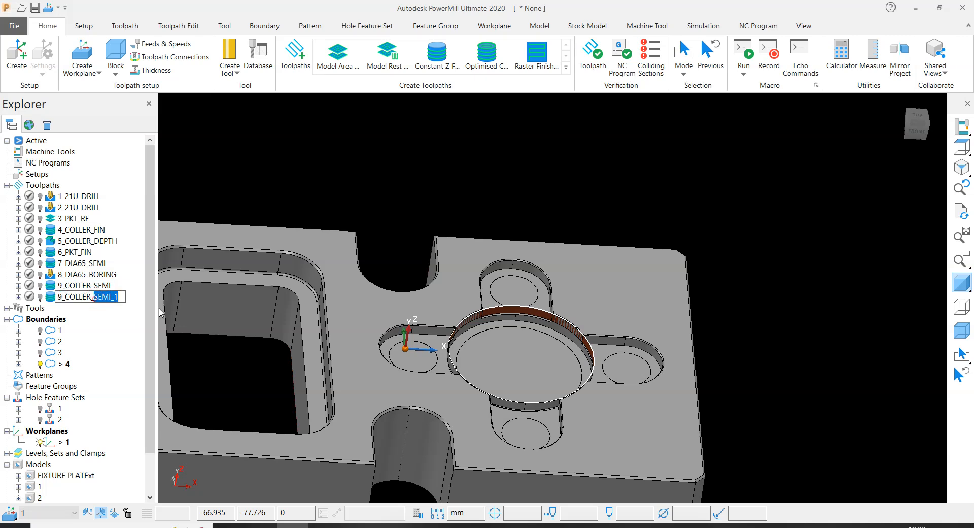
{"action": "type", "text": "FIN"}
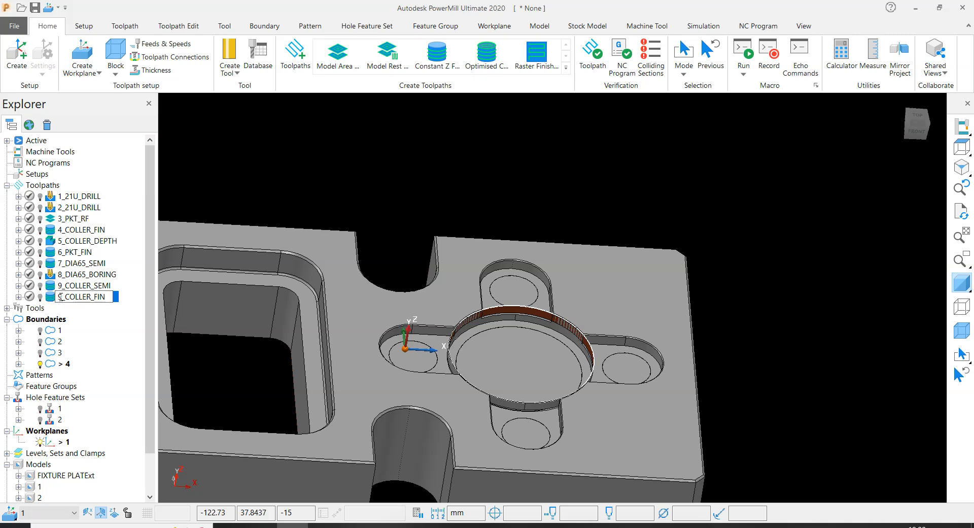
{"action": "left_click_drag", "start_coordinate": [61, 296], "coordinate": [29, 297]}
{"action": "type", "text": "10"}
{"action": "key", "text": "Return"}
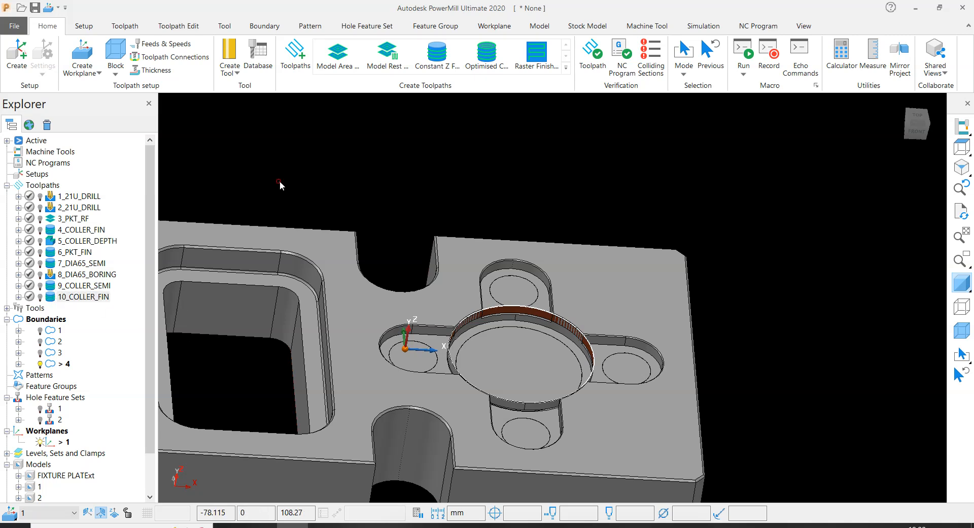
- Edit 10_COLLER_FIN and assign a new end mill named 12EM with diameter 12 and tool number 12
{"action": "right_click", "coordinate": [99, 296]}
{"action": "left_click", "coordinate": [130, 190]}
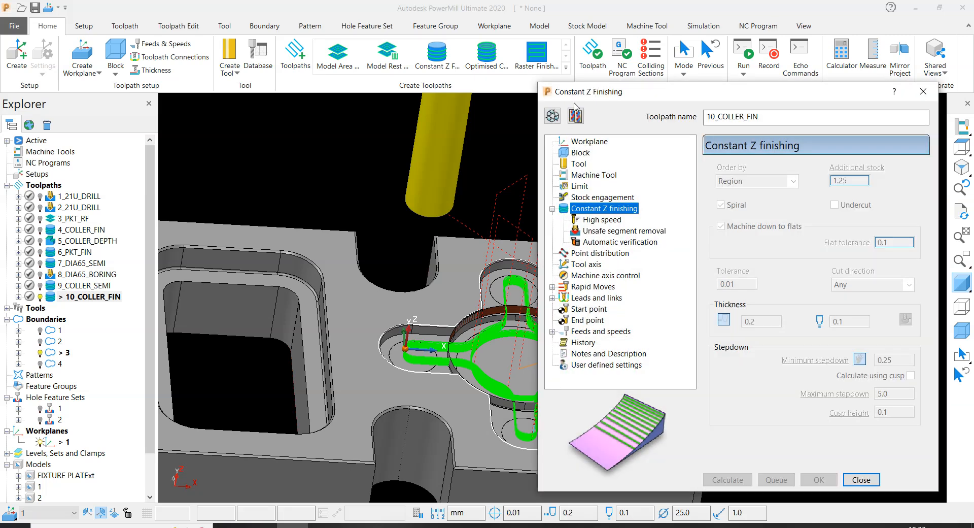
{"action": "left_click", "coordinate": [552, 116]}
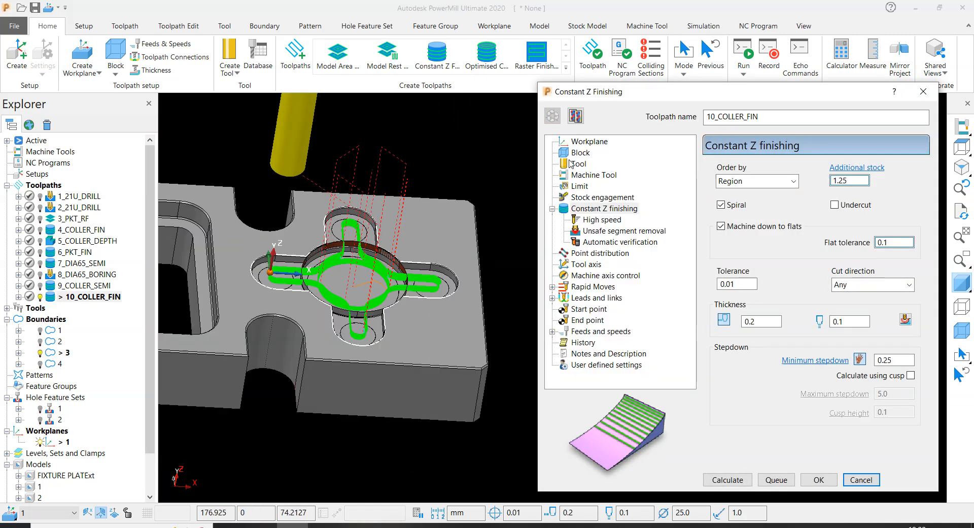
{"action": "left_click", "coordinate": [578, 164]}
{"action": "left_click", "coordinate": [764, 171]}
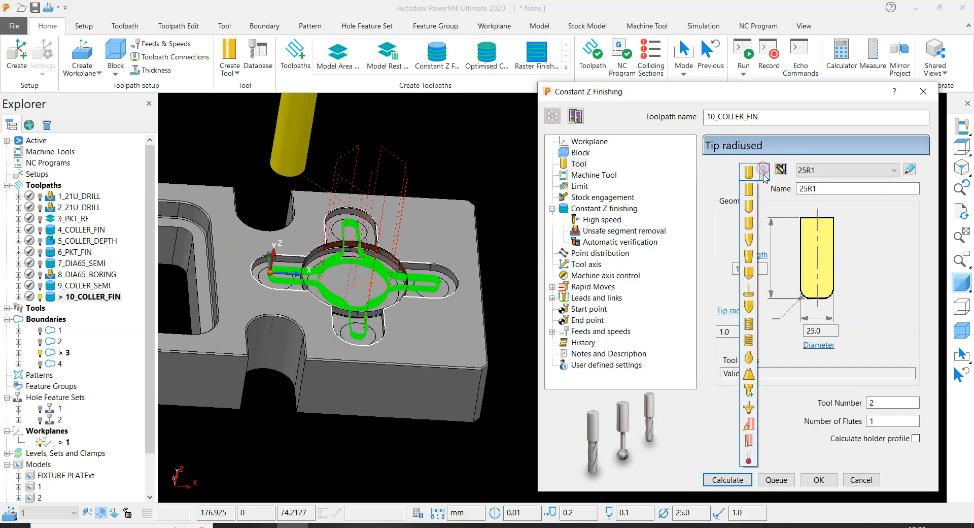
{"action": "left_click", "coordinate": [752, 192]}
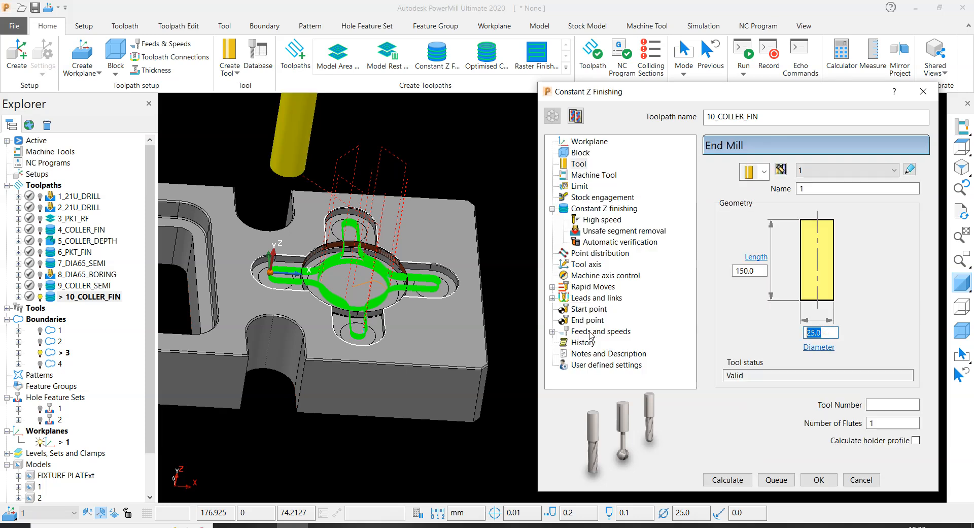
{"action": "key", "text": "Return"}
{"action": "left_click_drag", "start_coordinate": [807, 189], "coordinate": [620, 179]}
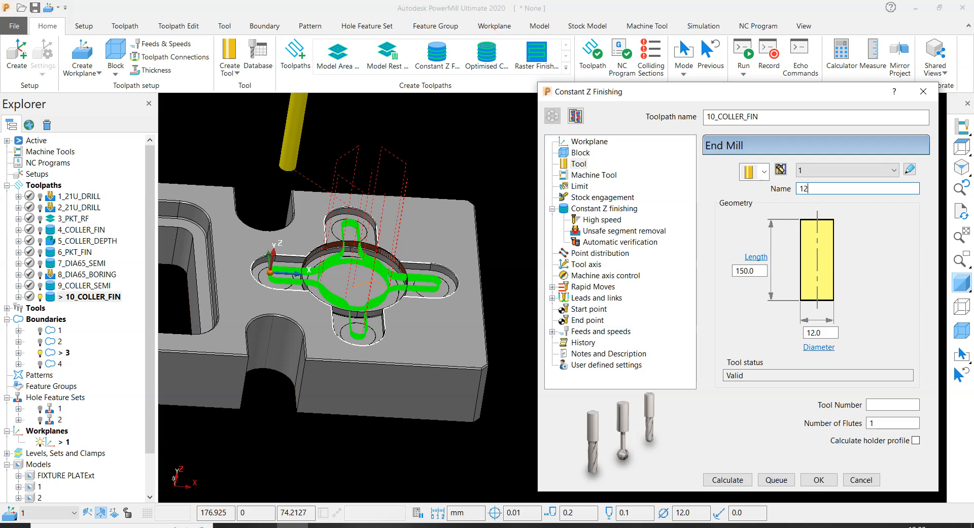
{"action": "type", "text": "12EM"}
{"action": "left_click", "coordinate": [878, 406]}
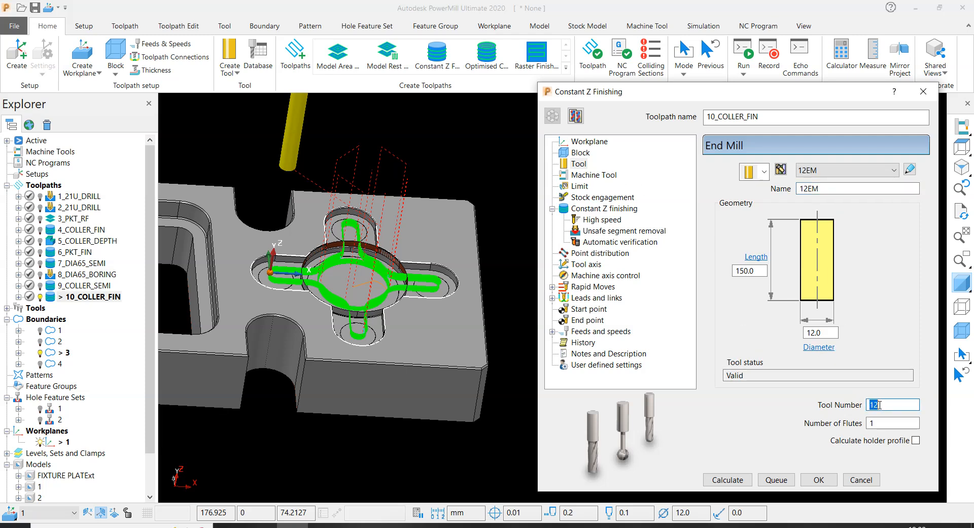
- Limit the 10_COLLER_FIN toolpath to boundary 4 around the central pocket
{"action": "left_click", "coordinate": [579, 186]}
{"action": "left_click", "coordinate": [780, 195]}
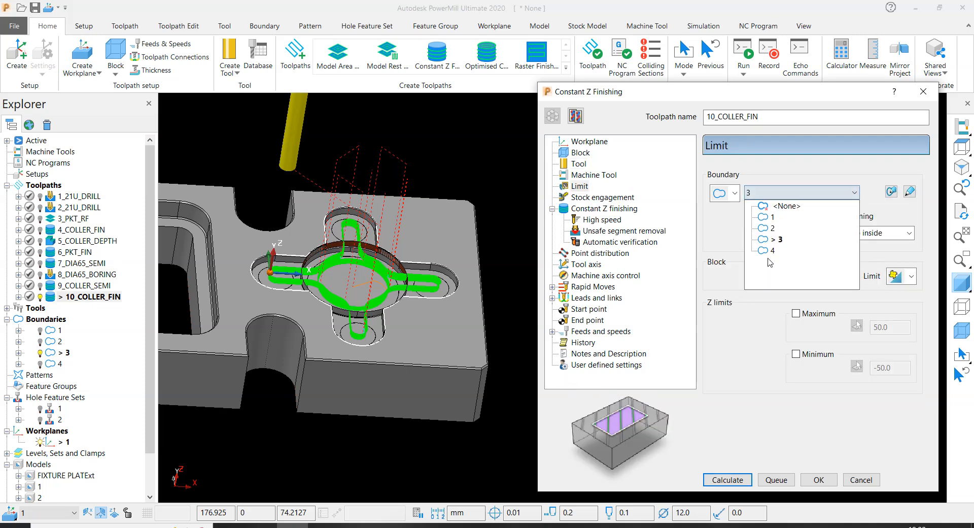
{"action": "left_click", "coordinate": [769, 251]}
{"action": "scroll", "coordinate": [383, 289], "scroll_direction": "up", "scroll_amount": 6}
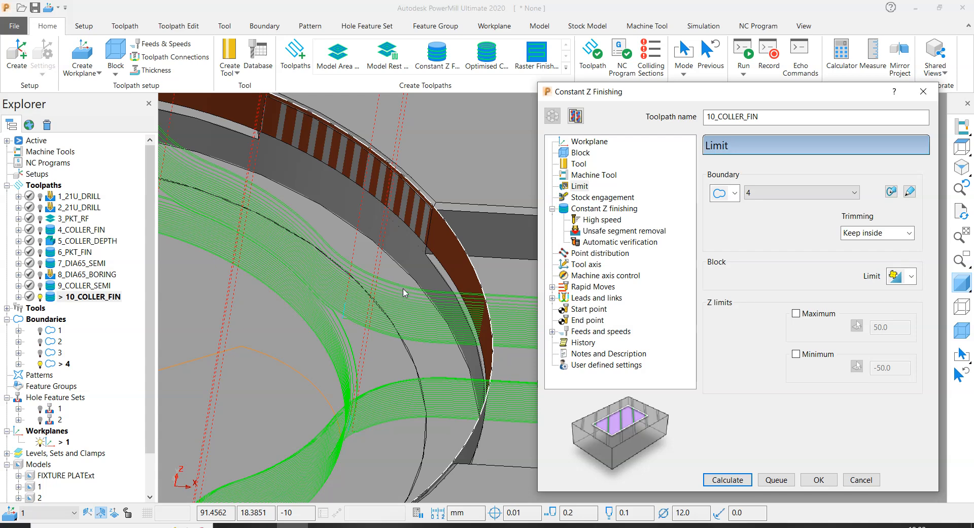
{"action": "scroll", "coordinate": [383, 290], "scroll_direction": "down", "scroll_amount": 5}
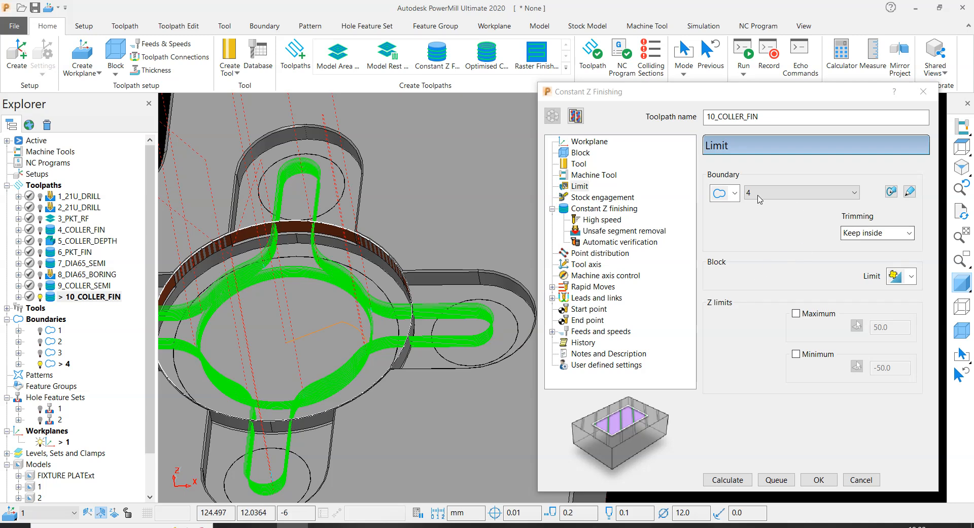
- Set the radial and axial thickness of the Constant Z finishing toolpath to 0 and calculate it
{"action": "left_click", "coordinate": [609, 198]}
{"action": "left_click", "coordinate": [604, 208]}
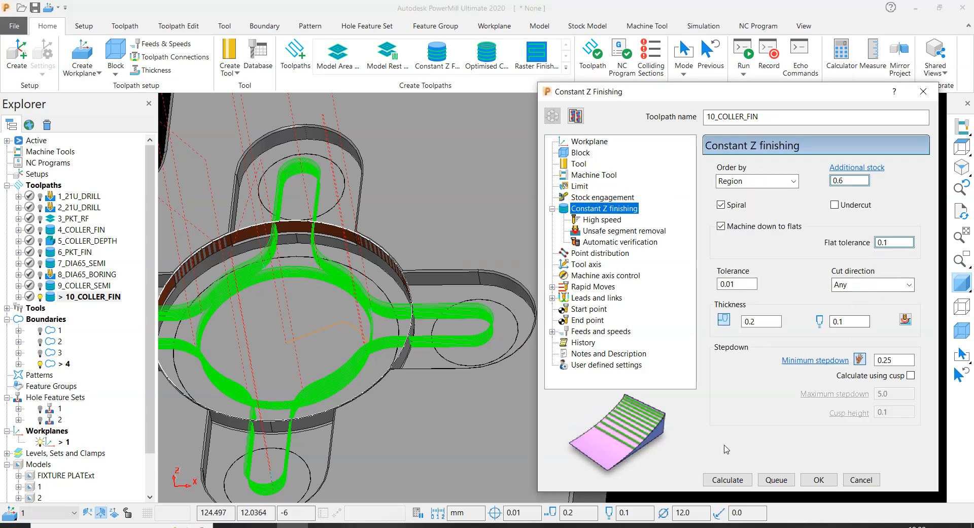
{"action": "double_click", "coordinate": [759, 324]}
{"action": "type", "text": "0"}
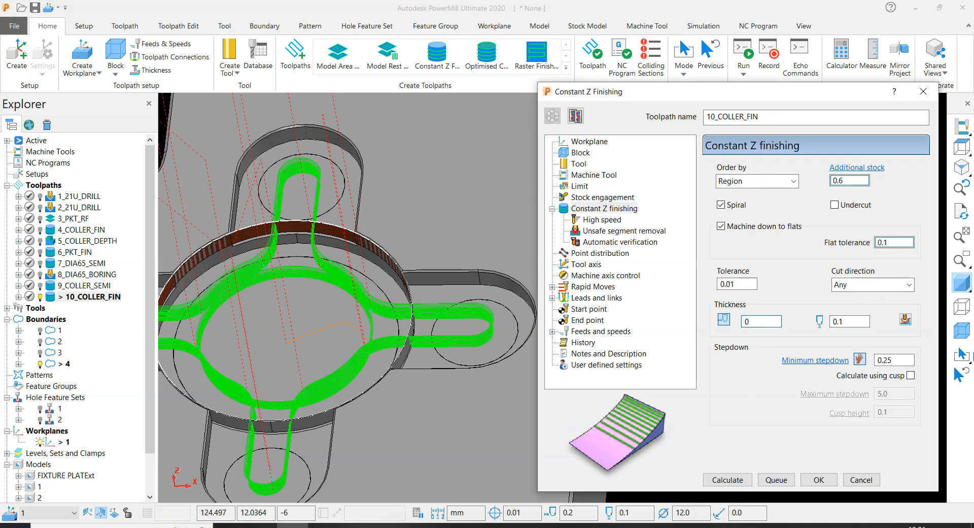
{"action": "double_click", "coordinate": [850, 322]}
{"action": "type", "text": "0"}
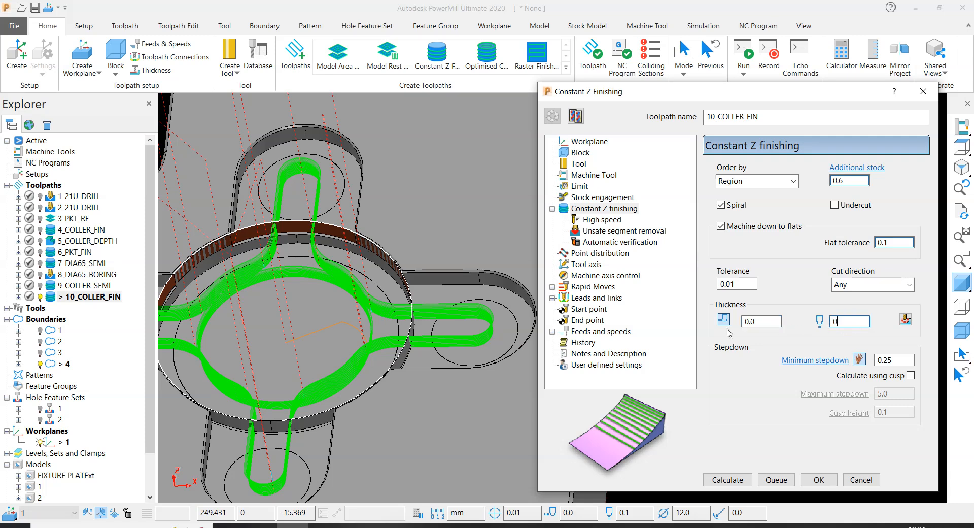
{"action": "left_click", "coordinate": [728, 479]}
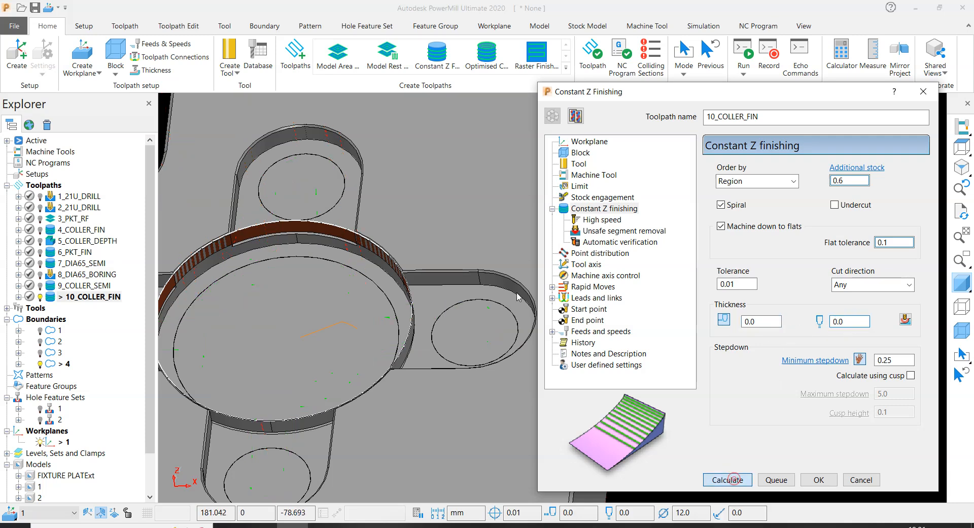
- Close the finishing settings and examine the calculated 10_COLLER_FIN toolpath in the central pocket
{"action": "scroll", "coordinate": [369, 247], "scroll_direction": "up", "scroll_amount": 5}
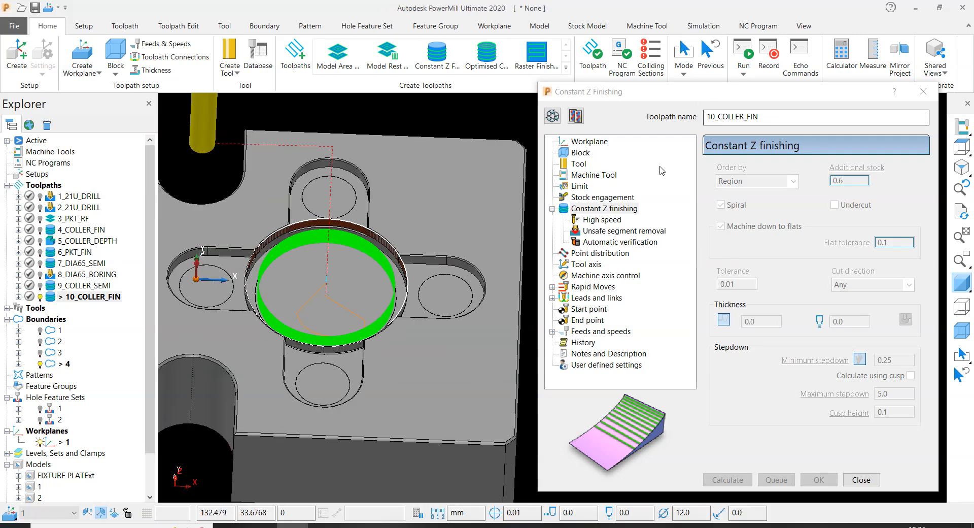
{"action": "left_click", "coordinate": [862, 479]}
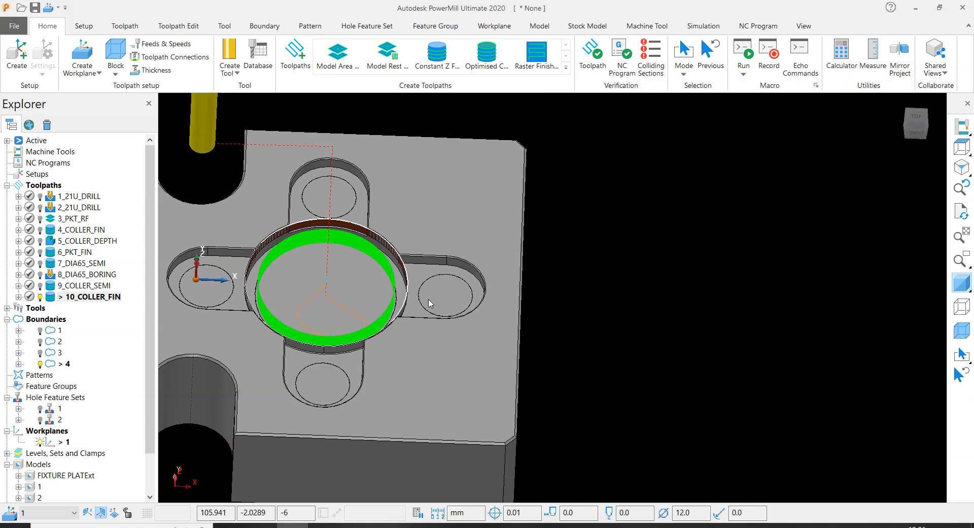
{"action": "scroll", "coordinate": [399, 291], "scroll_direction": "up", "scroll_amount": 5}
{"action": "scroll", "coordinate": [380, 285], "scroll_direction": "down", "scroll_amount": 5}
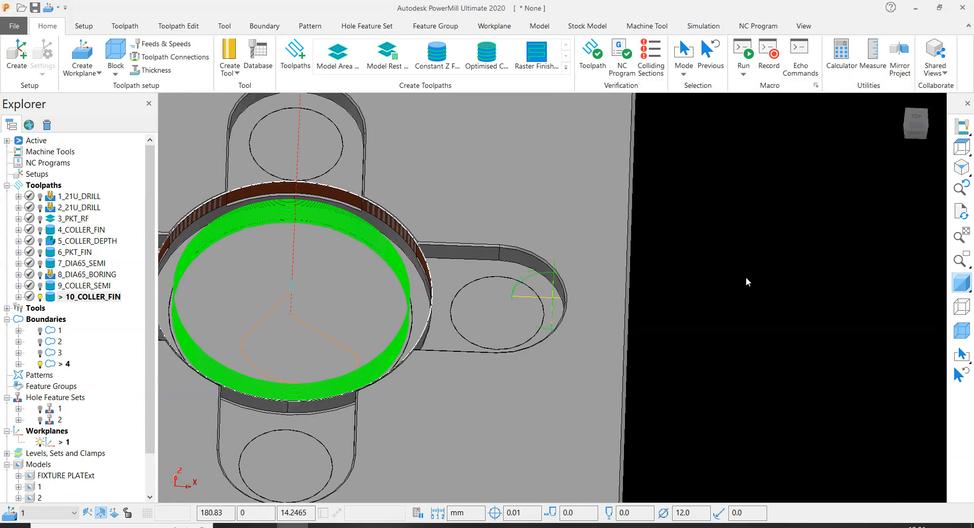
{"action": "scroll", "coordinate": [751, 259], "scroll_direction": "down", "scroll_amount": 5}
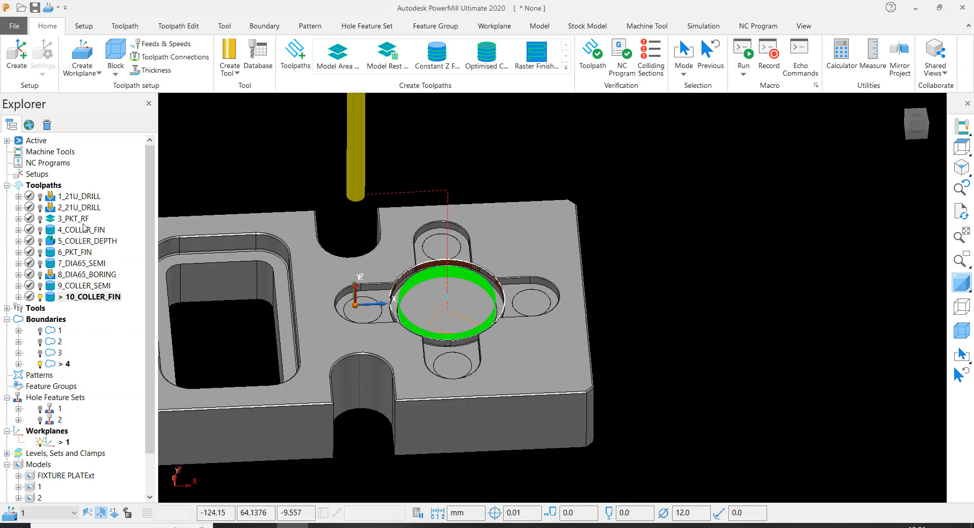
- Copy toolpath 5_COLLER_DEPTH and move the copy below 10_COLLER_FIN in the toolpath list
{"action": "mouse_move", "coordinate": [54, 243]}
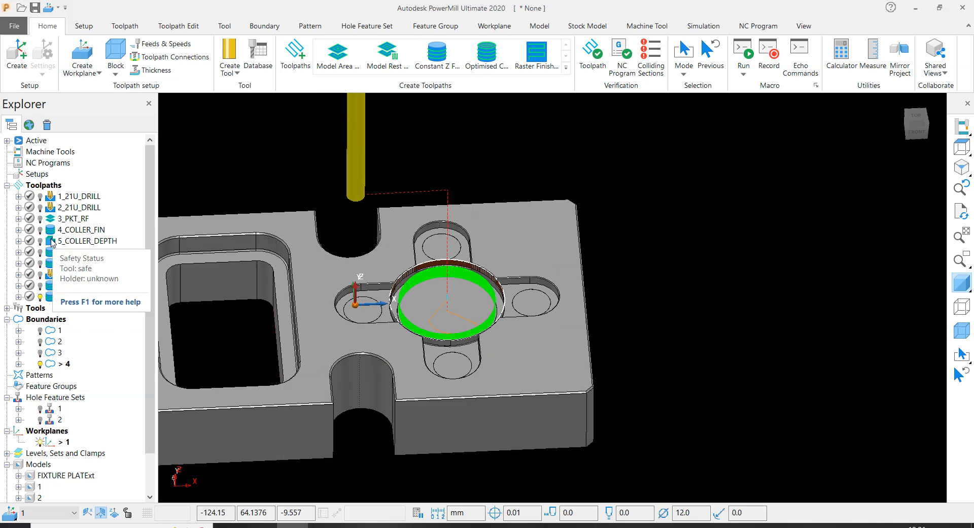
{"action": "right_click", "coordinate": [65, 241]}
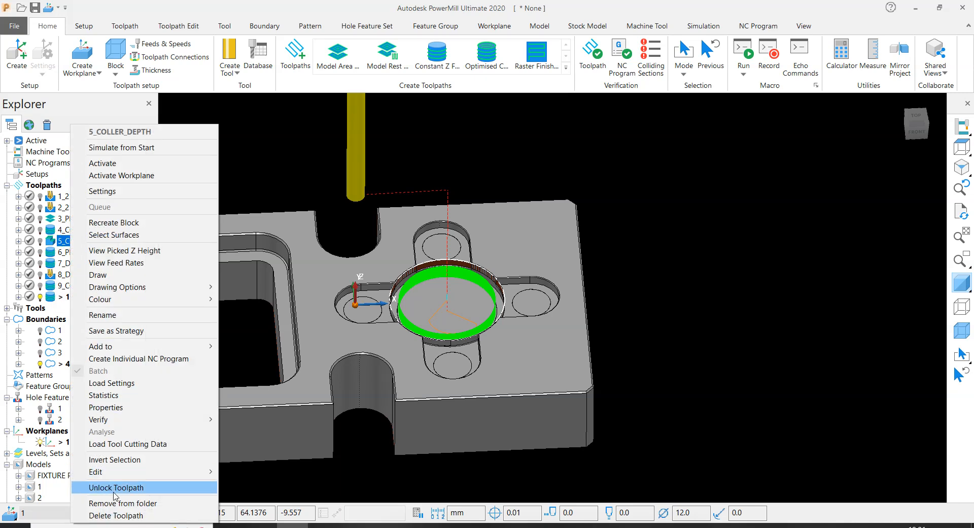
{"action": "mouse_move", "coordinate": [116, 478]}
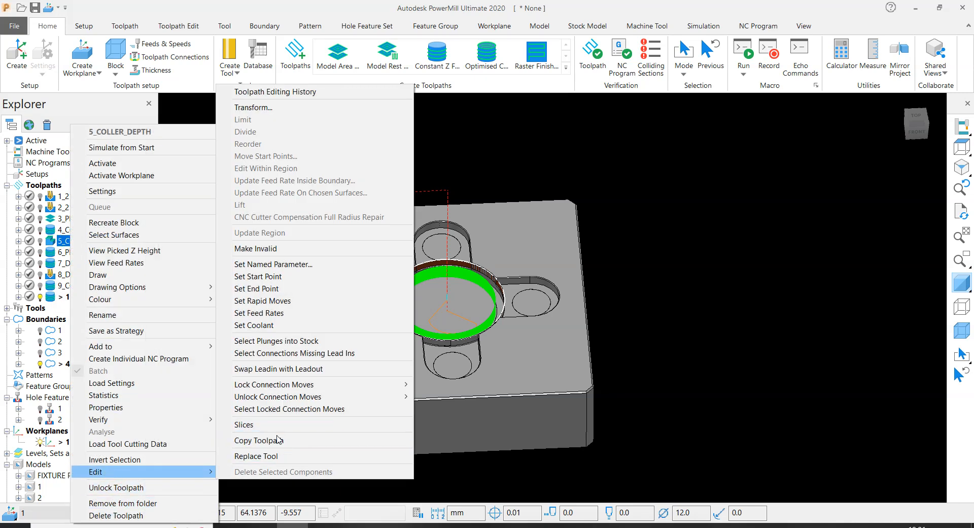
{"action": "left_click", "coordinate": [279, 440]}
{"action": "left_click", "coordinate": [51, 254]}
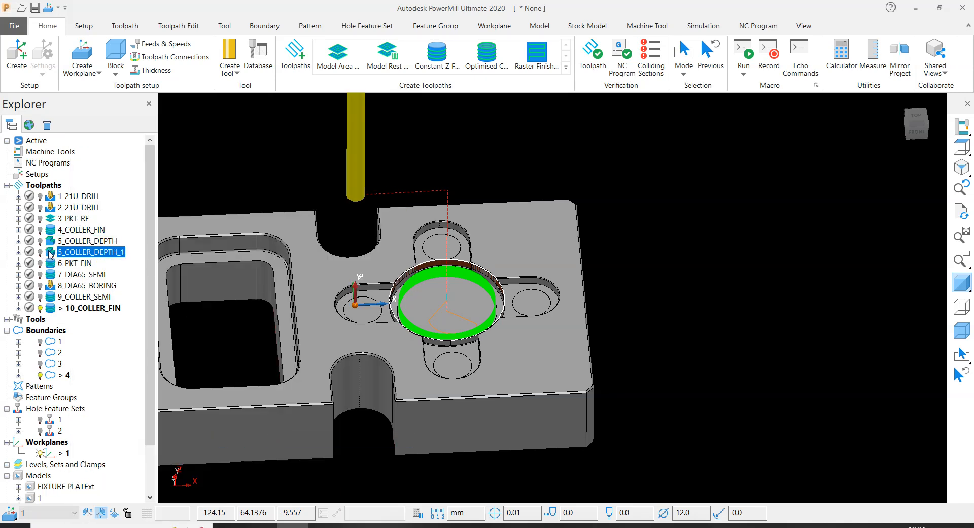
{"action": "left_click_drag", "start_coordinate": [49, 254], "coordinate": [83, 310]}
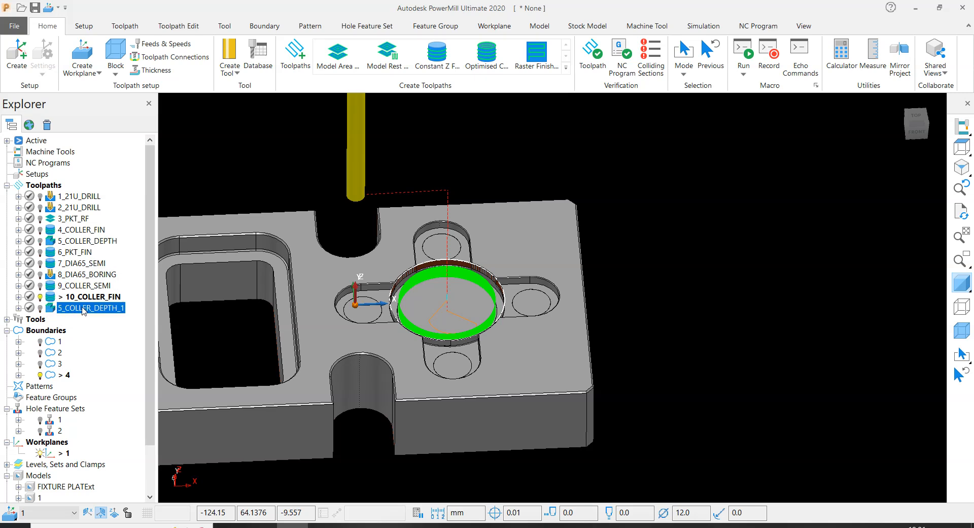
- Rename the copied depth toolpath as 11_COLLER_DEPTH
{"action": "left_click", "coordinate": [102, 298]}
{"action": "left_click", "coordinate": [99, 298]}
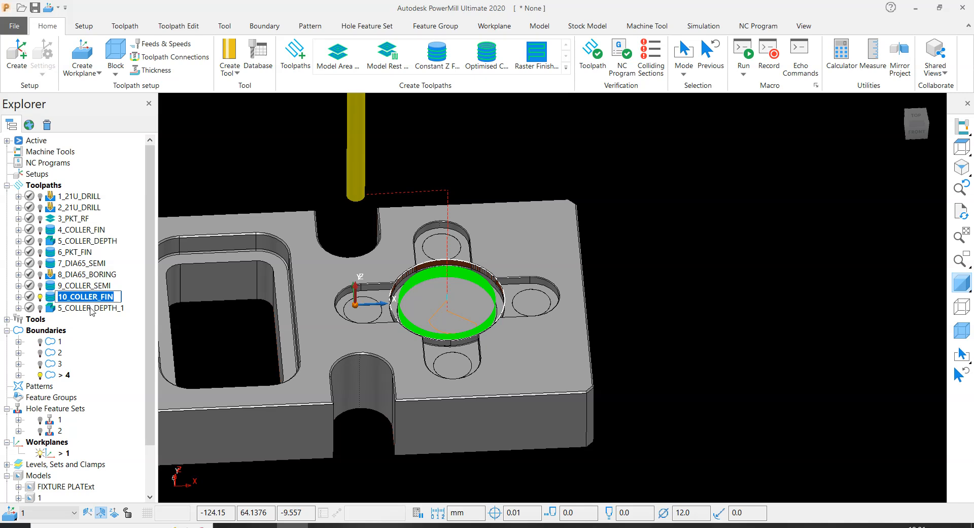
{"action": "left_click", "coordinate": [87, 309]}
{"action": "left_click", "coordinate": [83, 311]}
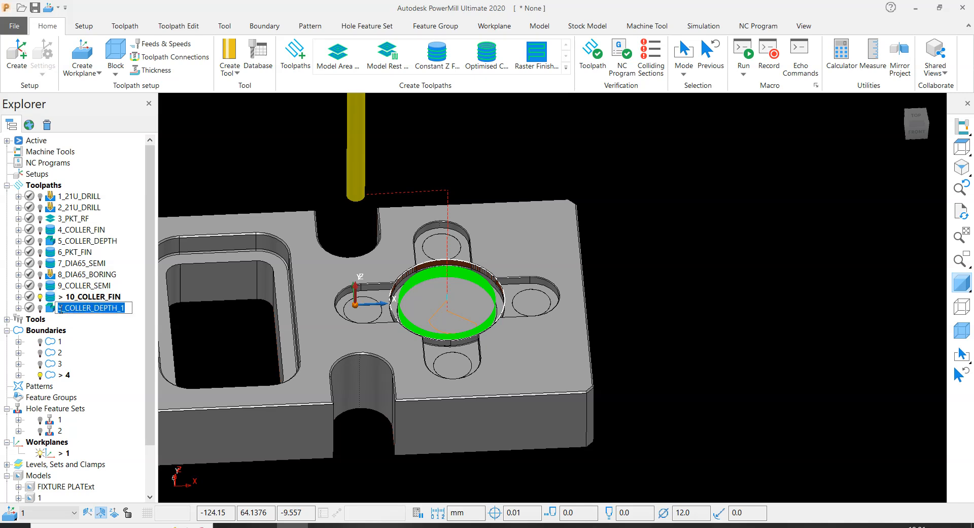
{"action": "left_click", "coordinate": [60, 308]}
{"action": "type", "text": "11"}
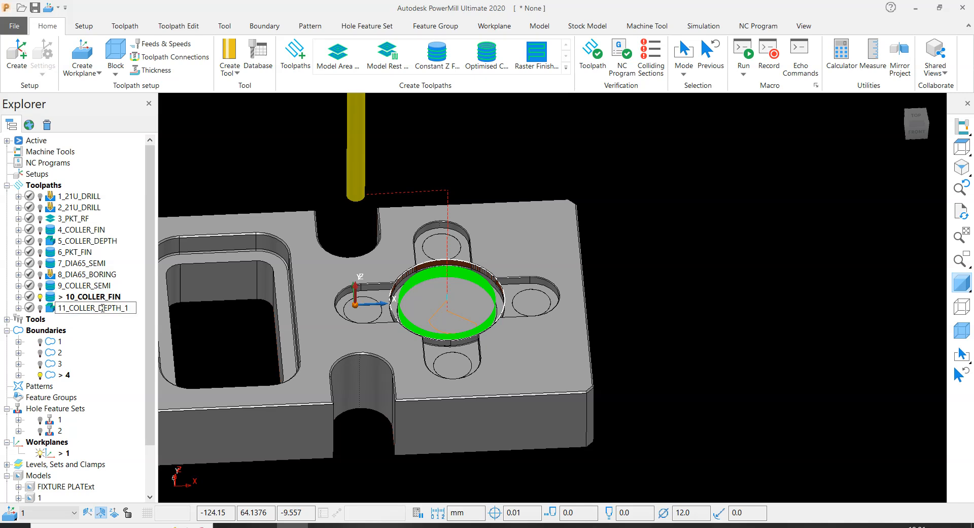
{"action": "key", "text": "BackSpace"}
{"action": "key", "text": "BackSpace"}
{"action": "key", "text": "Return"}
- Open the settings of 11_COLLER_DEPTH for editing and limit the toolpath to boundary 4
{"action": "scroll", "coordinate": [449, 269], "scroll_direction": "down", "scroll_amount": 3}
{"action": "scroll", "coordinate": [406, 266], "scroll_direction": "up", "scroll_amount": 5}
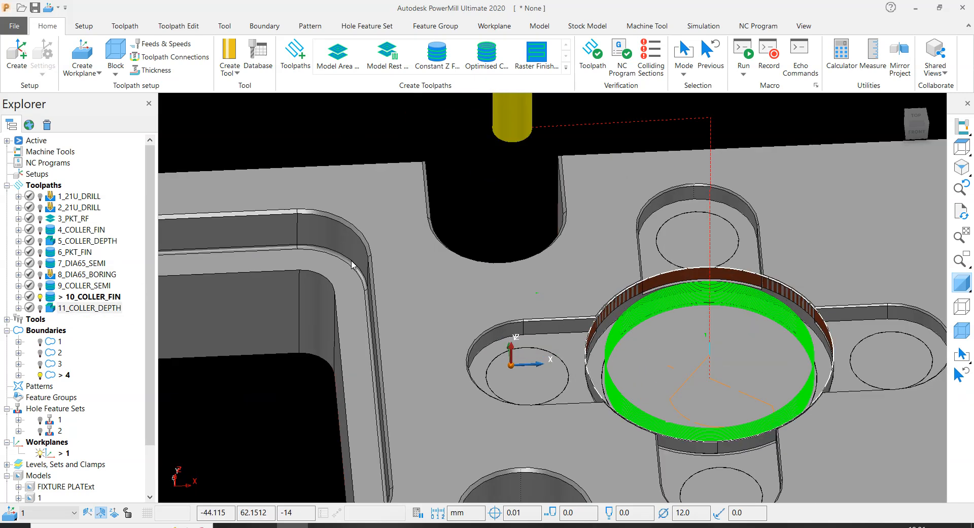
{"action": "scroll", "coordinate": [457, 320], "scroll_direction": "down", "scroll_amount": 5}
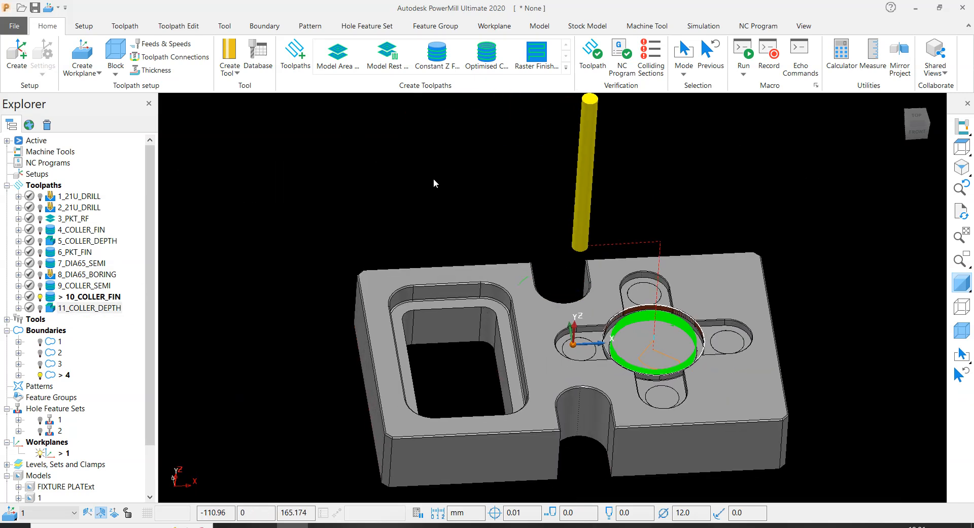
{"action": "right_click", "coordinate": [77, 308]}
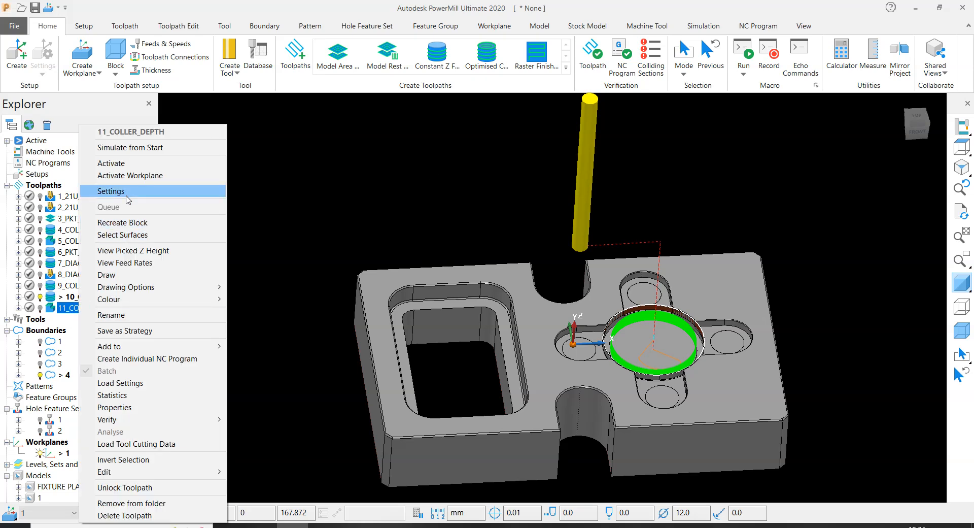
{"action": "left_click", "coordinate": [127, 192]}
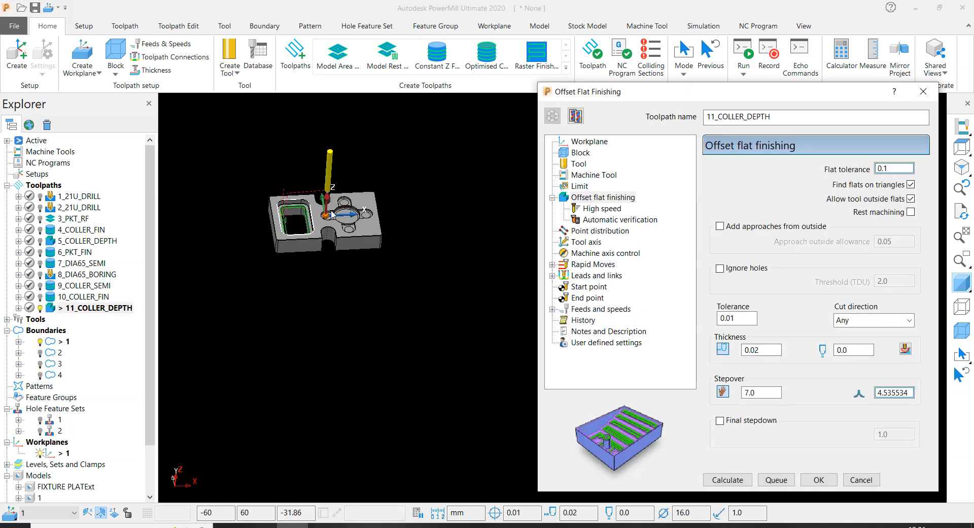
{"action": "scroll", "coordinate": [332, 215], "scroll_direction": "up", "scroll_amount": 5}
{"action": "left_click", "coordinate": [580, 186]}
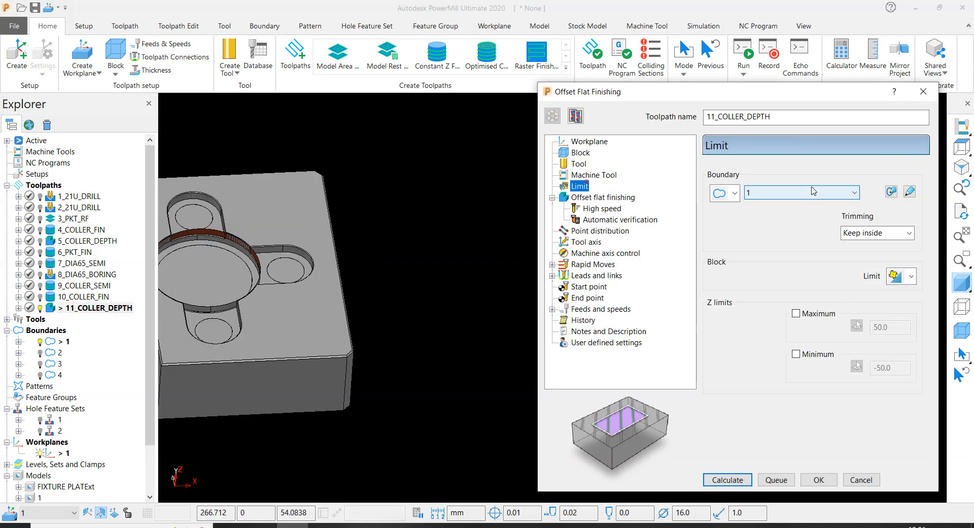
{"action": "left_click", "coordinate": [811, 192]}
{"action": "left_click", "coordinate": [771, 254]}
{"action": "scroll", "coordinate": [431, 274], "scroll_direction": "down", "scroll_amount": 5}
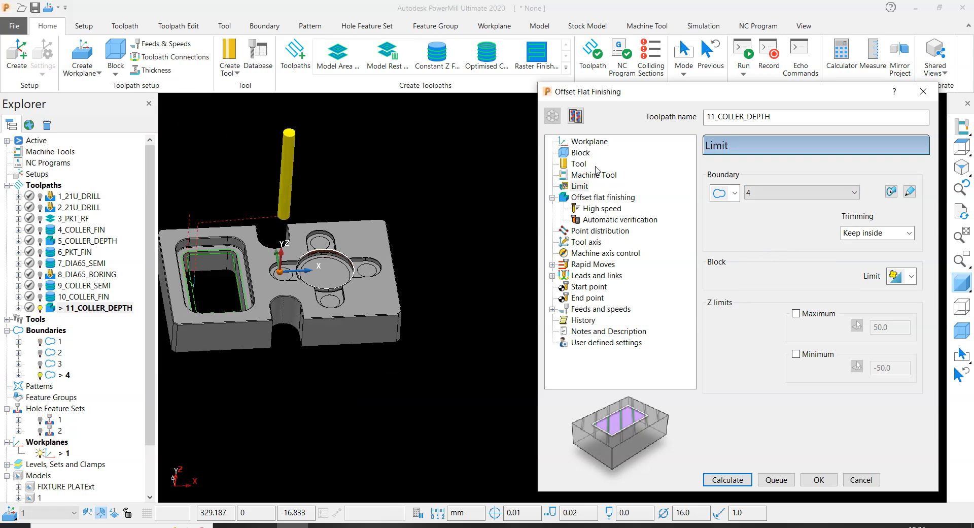
- Assign the existing 12EM end mill to the 11_COLLER_DEPTH toolpath
{"action": "left_click", "coordinate": [579, 163]}
{"action": "left_click", "coordinate": [838, 170]}
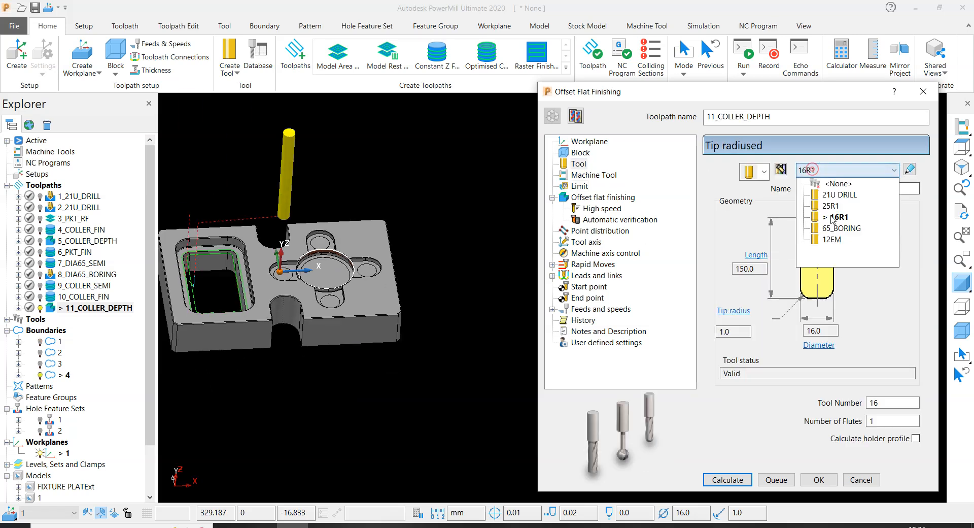
{"action": "left_click", "coordinate": [835, 243]}
- Fit the block to the central pocket's ledge surface, lock minimum Z, set maximum Z to -9, and calculate the toolpath
{"action": "scroll", "coordinate": [324, 261], "scroll_direction": "up", "scroll_amount": 5}
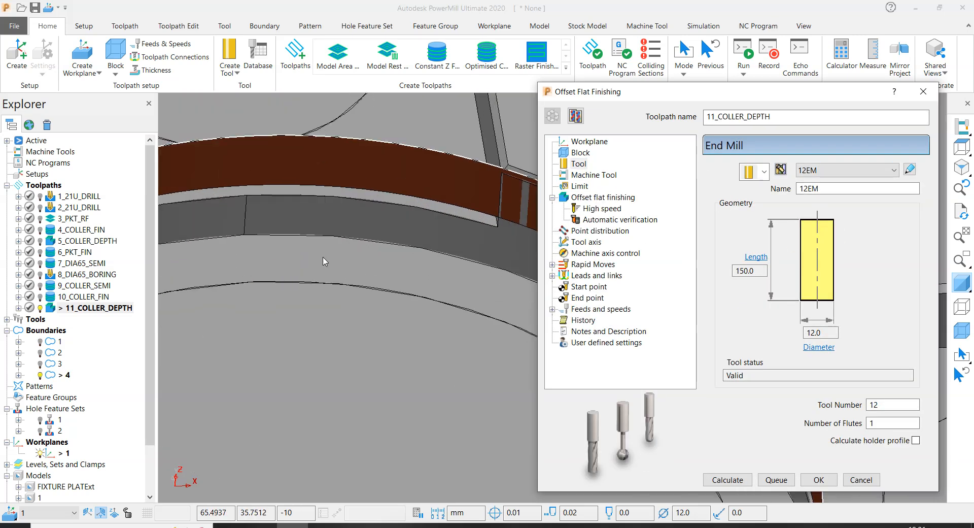
{"action": "scroll", "coordinate": [325, 261], "scroll_direction": "down", "scroll_amount": 5}
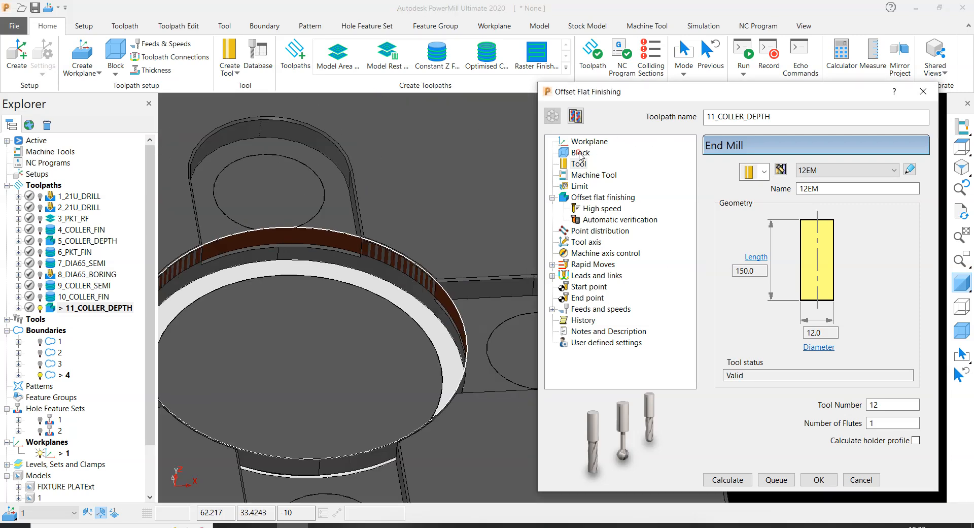
{"action": "left_click", "coordinate": [581, 153]}
{"action": "left_click", "coordinate": [890, 424]}
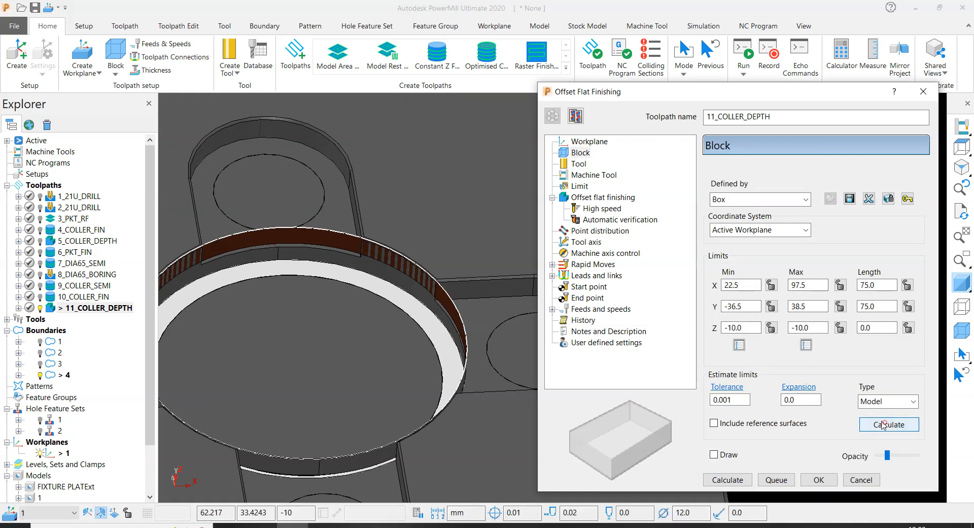
{"action": "left_click", "coordinate": [771, 328]}
{"action": "double_click", "coordinate": [804, 328]}
{"action": "type", "text": "-9"}
{"action": "left_click", "coordinate": [725, 480]}
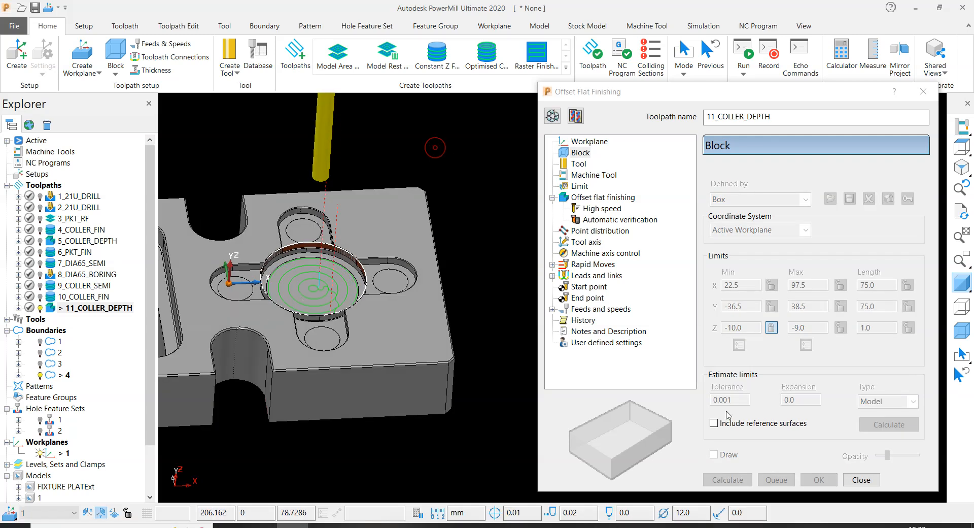
- Delete capping model 1 and recalculate the 11_COLLER_DEPTH toolpath without it
{"action": "scroll", "coordinate": [285, 287], "scroll_direction": "up", "scroll_amount": 2}
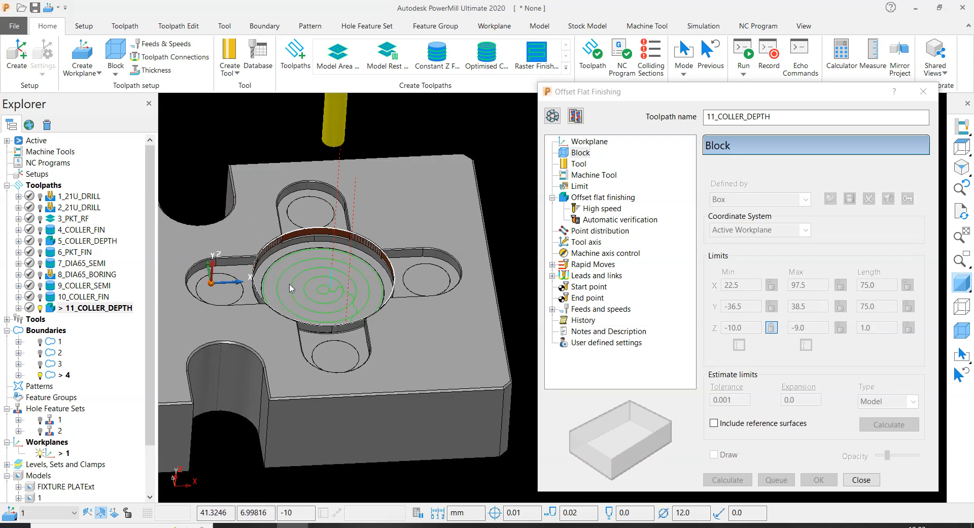
{"action": "scroll", "coordinate": [30, 449], "scroll_direction": "down", "scroll_amount": 2}
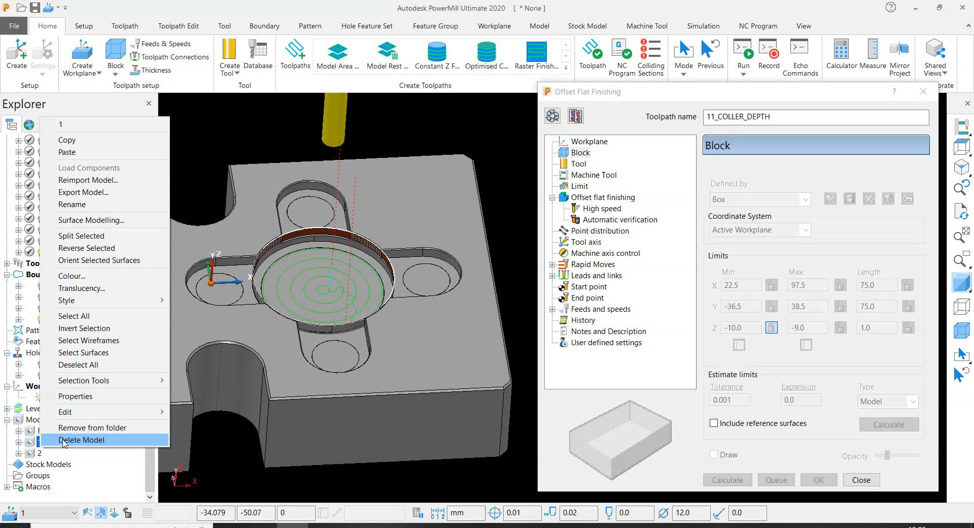
{"action": "left_click", "coordinate": [65, 439]}
{"action": "left_click", "coordinate": [559, 115]}
{"action": "left_click", "coordinate": [547, 121]}
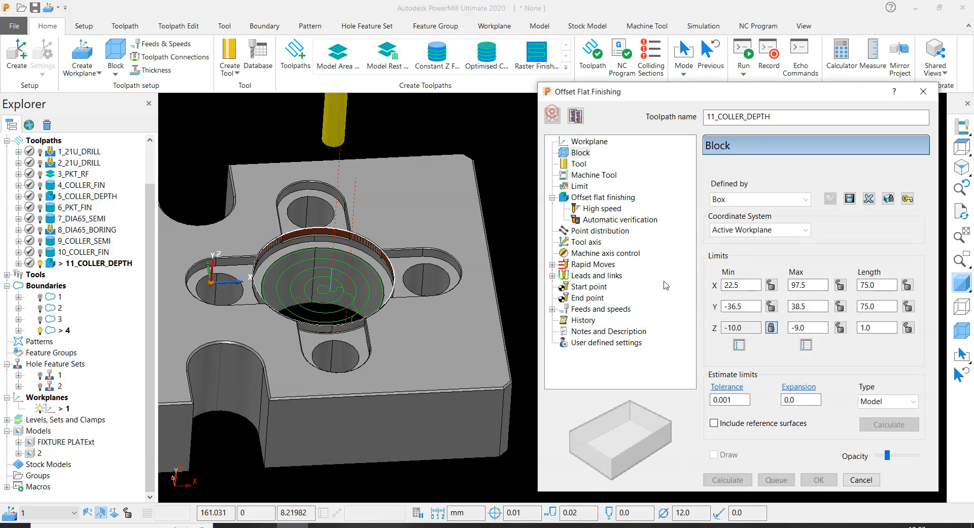
{"action": "left_click", "coordinate": [726, 480]}
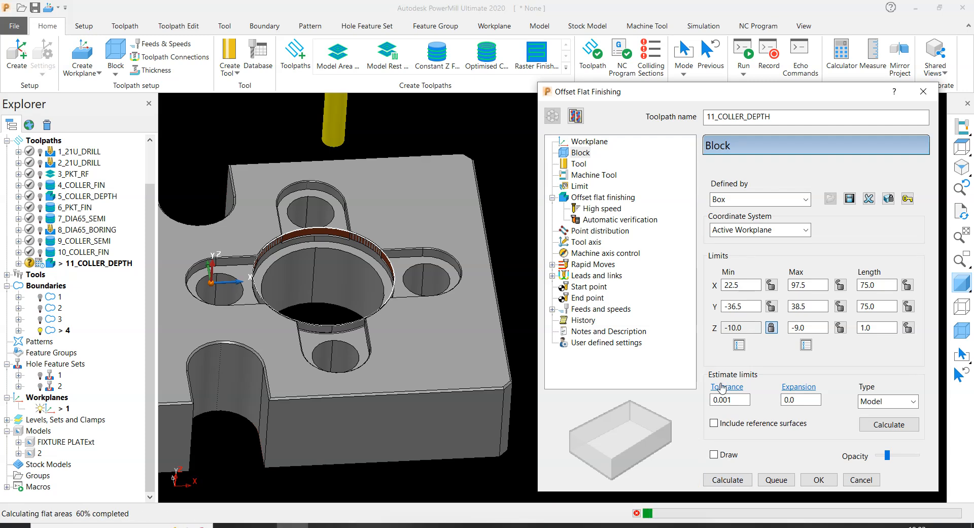
{"action": "left_click", "coordinate": [862, 479]}
- Delete model 2, the remaining auxiliary surface around the central pocket
{"action": "scroll", "coordinate": [646, 249], "scroll_direction": "down", "scroll_amount": 3}
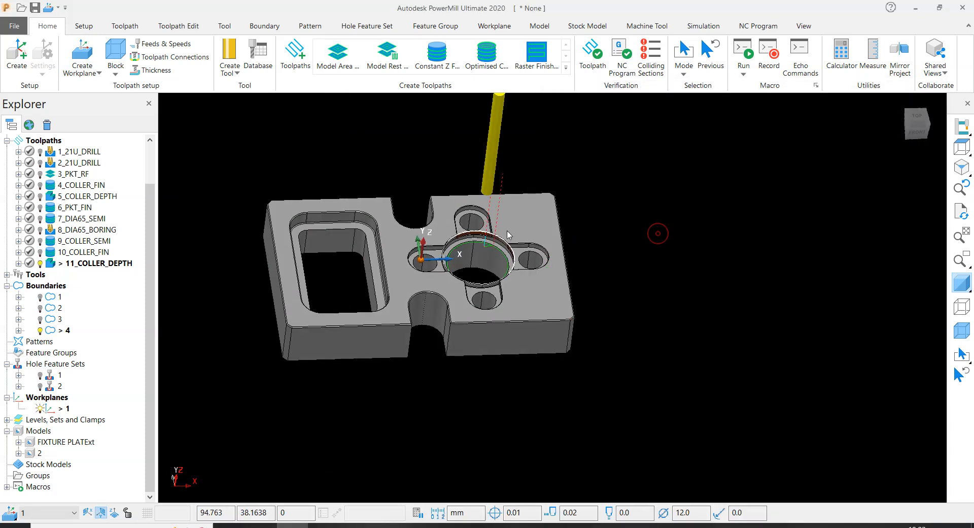
{"action": "scroll", "coordinate": [481, 235], "scroll_direction": "up", "scroll_amount": 5}
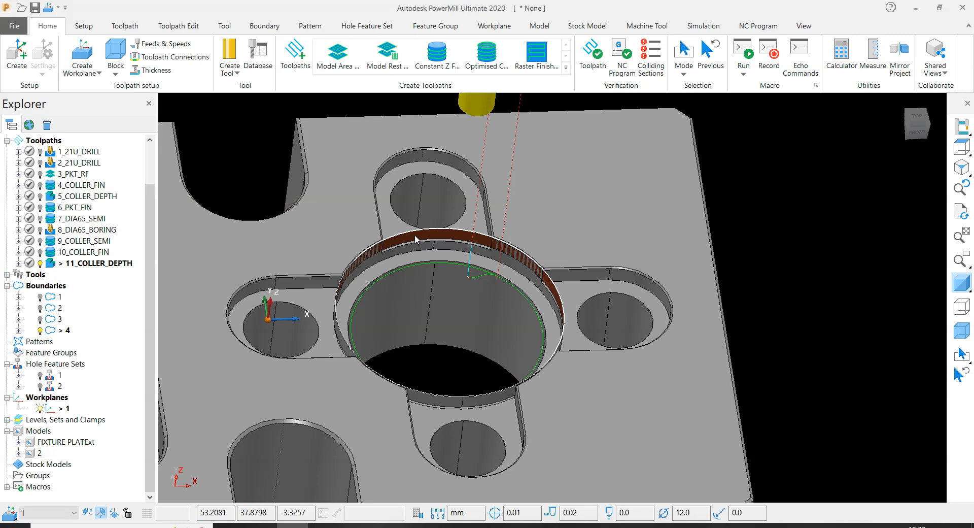
{"action": "right_click", "coordinate": [39, 453]}
{"action": "left_click", "coordinate": [162, 449]}
- Examine the 11_COLLER_DEPTH toolpath along the central pocket's ledge and select it in the toolpath list
{"action": "scroll", "coordinate": [641, 226], "scroll_direction": "up", "scroll_amount": 5}
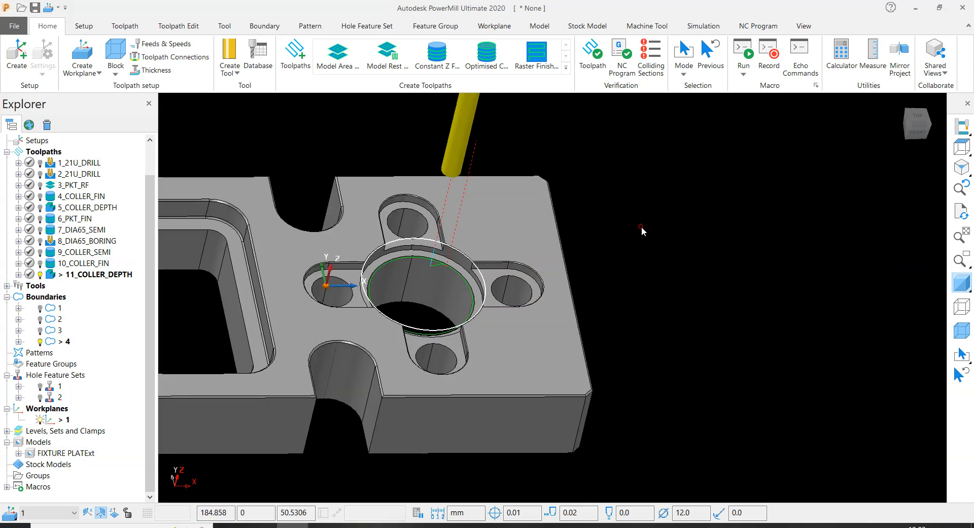
{"action": "scroll", "coordinate": [654, 295], "scroll_direction": "down", "scroll_amount": 2}
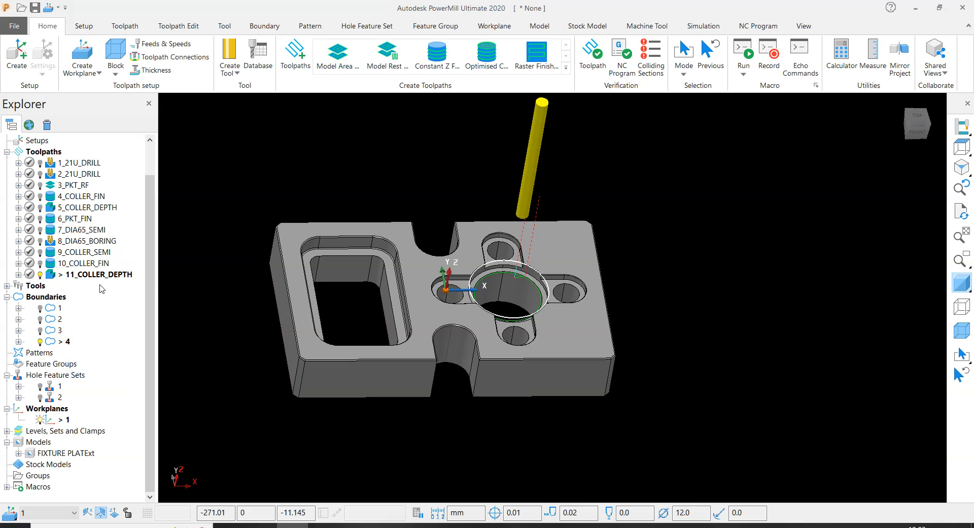
{"action": "scroll", "coordinate": [477, 285], "scroll_direction": "up", "scroll_amount": 5}
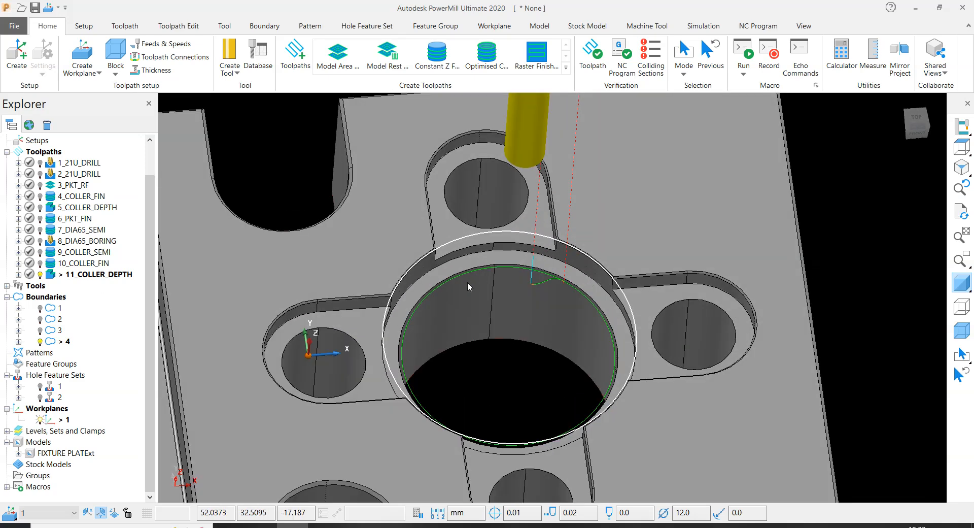
{"action": "scroll", "coordinate": [482, 255], "scroll_direction": "down", "scroll_amount": 1}
{"action": "scroll", "coordinate": [482, 255], "scroll_direction": "up", "scroll_amount": 3}
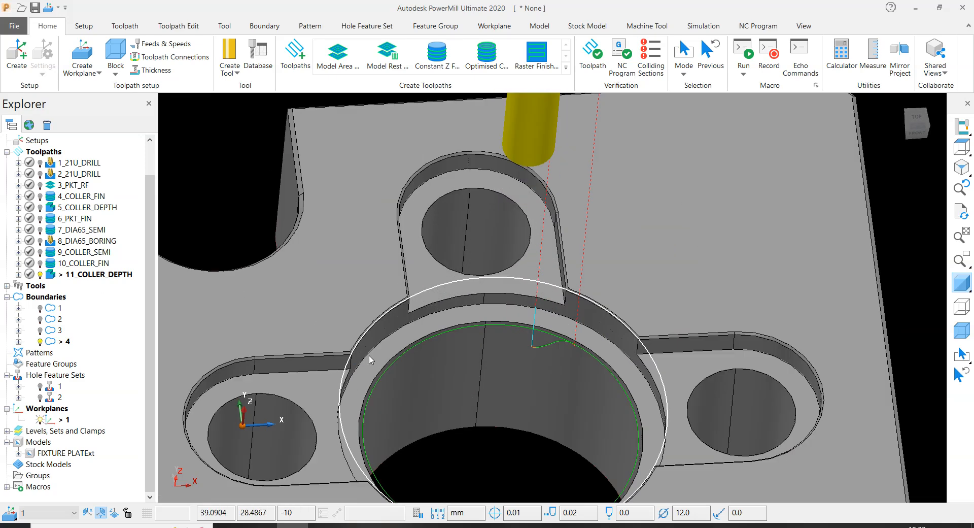
{"action": "scroll", "coordinate": [460, 442], "scroll_direction": "down", "scroll_amount": 3}
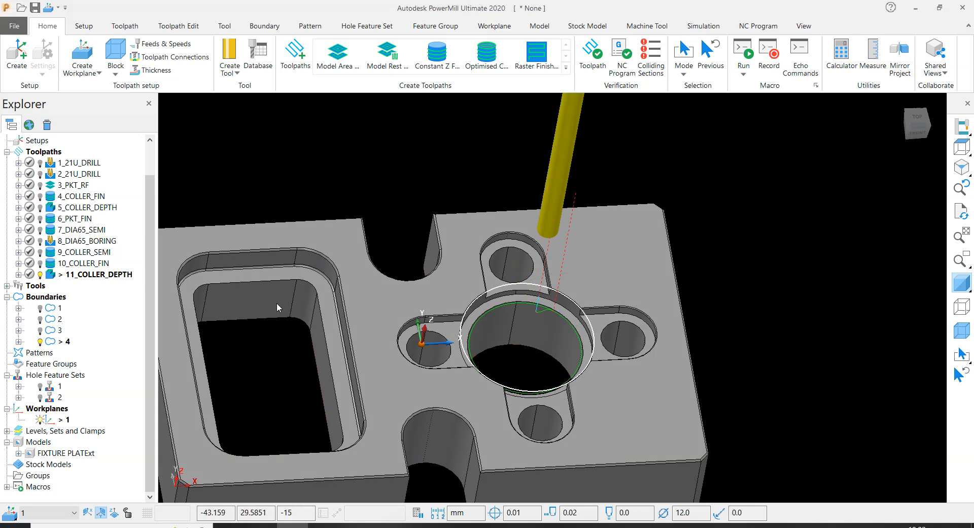
{"action": "double_click", "coordinate": [92, 273]}
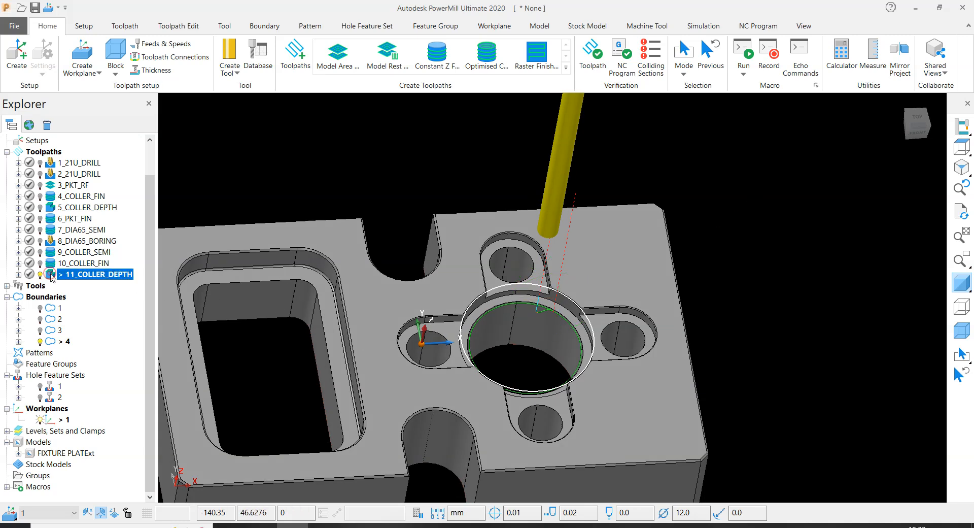
- Deactivate the 11_COLLER_DEPTH toolpath and boundary 4 so neither is drawn on the model
{"action": "left_click", "coordinate": [339, 168]}
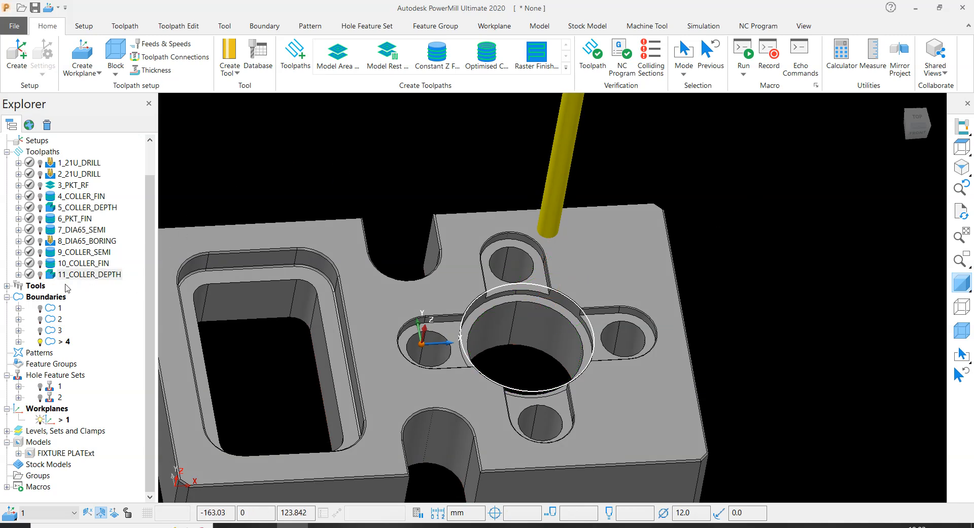
{"action": "right_click", "coordinate": [566, 133]}
{"action": "left_click", "coordinate": [447, 167]}
{"action": "scroll", "coordinate": [447, 166], "scroll_direction": "down", "scroll_amount": 3}
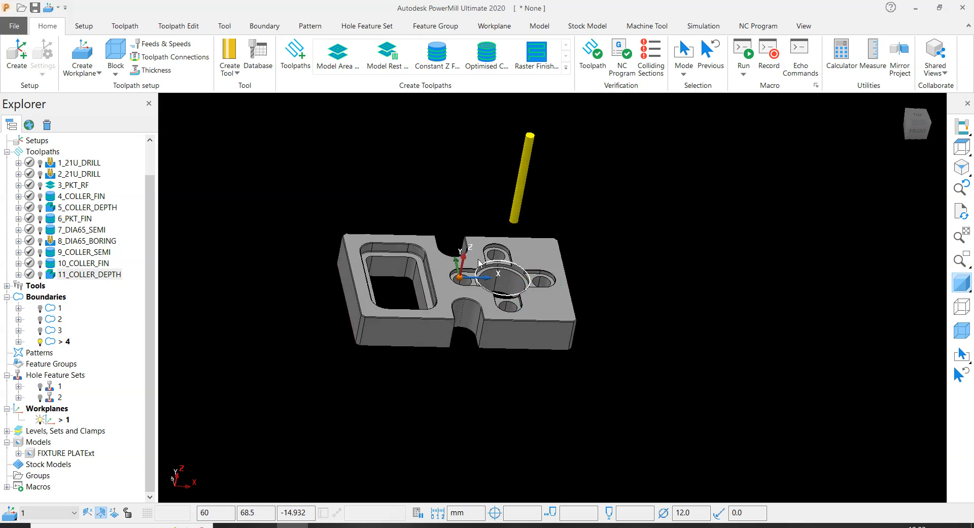
{"action": "scroll", "coordinate": [505, 256], "scroll_direction": "up", "scroll_amount": 5}
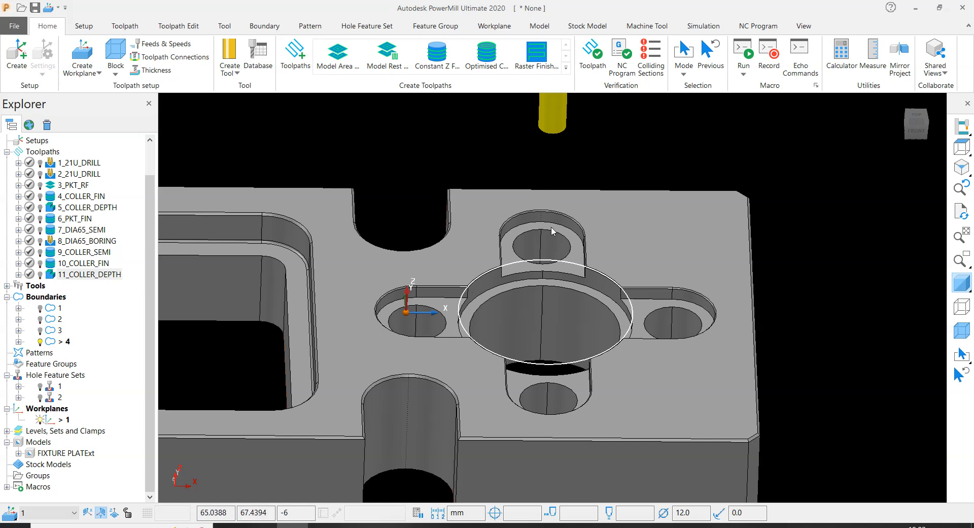
{"action": "scroll", "coordinate": [553, 231], "scroll_direction": "down", "scroll_amount": 4}
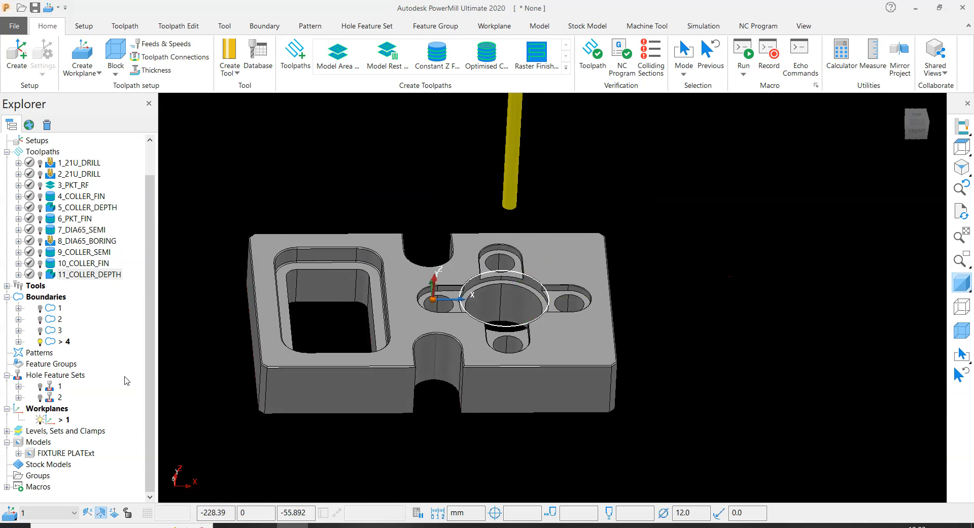
{"action": "double_click", "coordinate": [49, 342]}
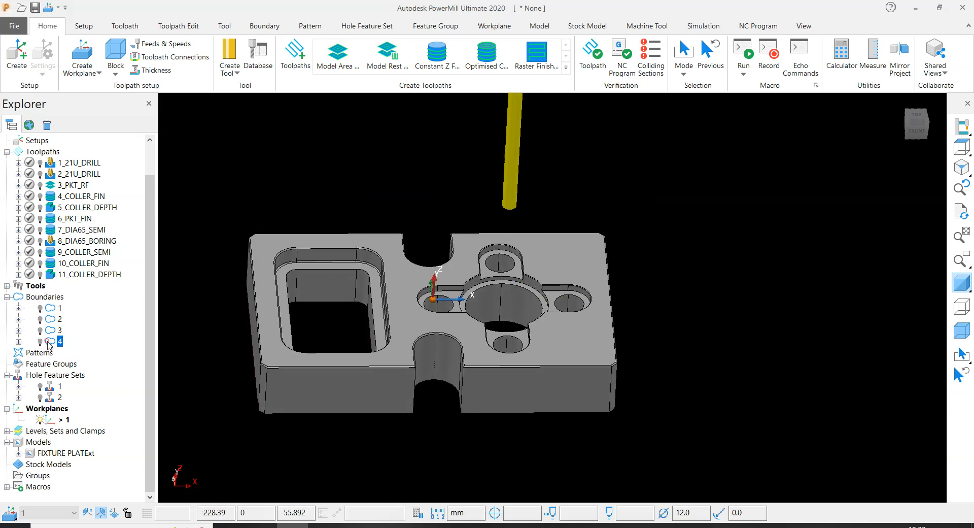
- Create a user-defined boundary and select the floor surfaces of the four U-shaped slots around the central pocket
{"action": "right_click", "coordinate": [55, 300]}
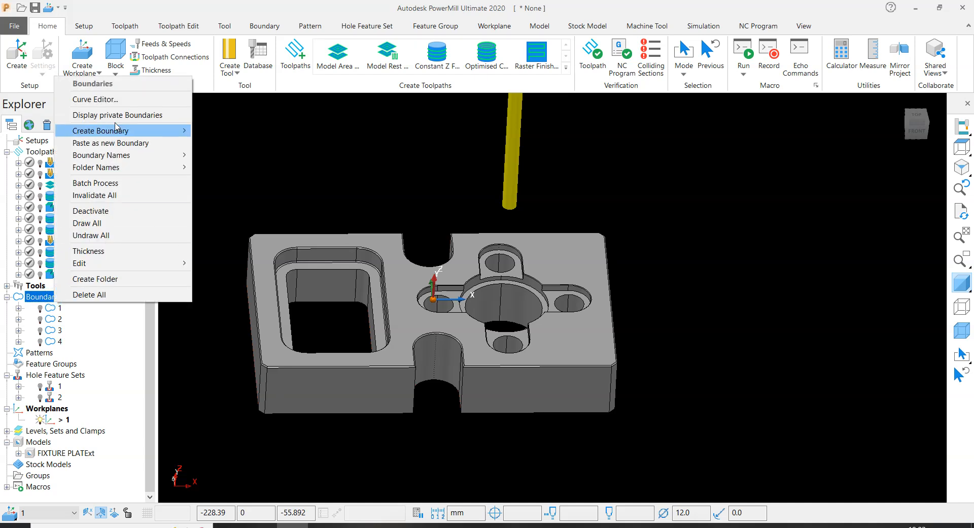
{"action": "mouse_move", "coordinate": [117, 135]}
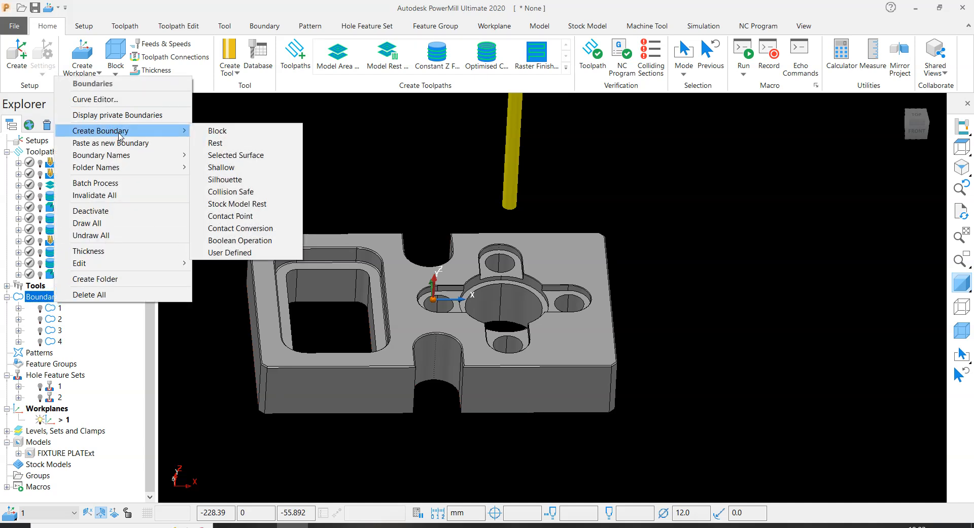
{"action": "left_click", "coordinate": [219, 252]}
{"action": "scroll", "coordinate": [632, 254], "scroll_direction": "down", "scroll_amount": 2}
{"action": "scroll", "coordinate": [588, 263], "scroll_direction": "up", "scroll_amount": 6}
{"action": "left_click", "coordinate": [548, 283]}
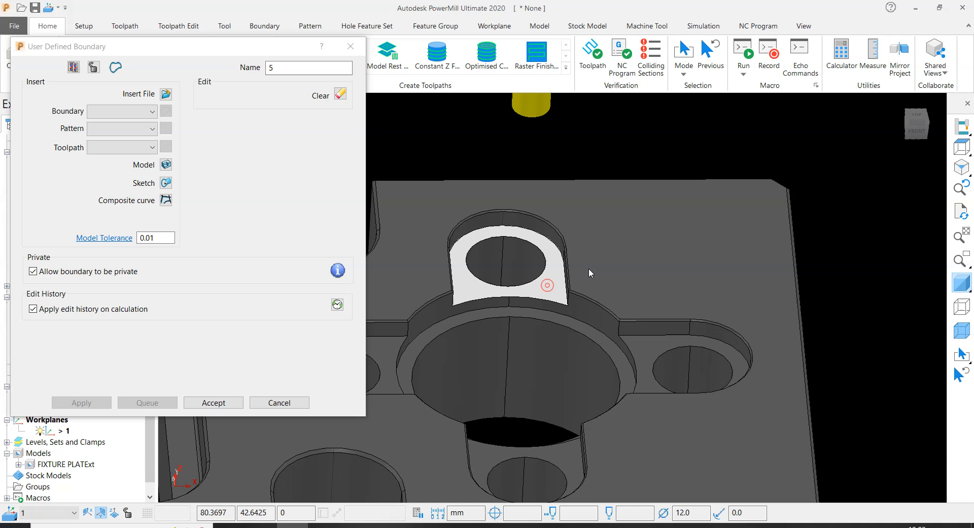
{"action": "scroll", "coordinate": [590, 270], "scroll_direction": "down", "scroll_amount": 2}
{"action": "scroll", "coordinate": [617, 317], "scroll_direction": "up", "scroll_amount": 2}
{"action": "left_click", "coordinate": [635, 325], "text": "shift"}
{"action": "scroll", "coordinate": [614, 366], "scroll_direction": "down", "scroll_amount": 2}
{"action": "scroll", "coordinate": [580, 393], "scroll_direction": "up", "scroll_amount": 2}
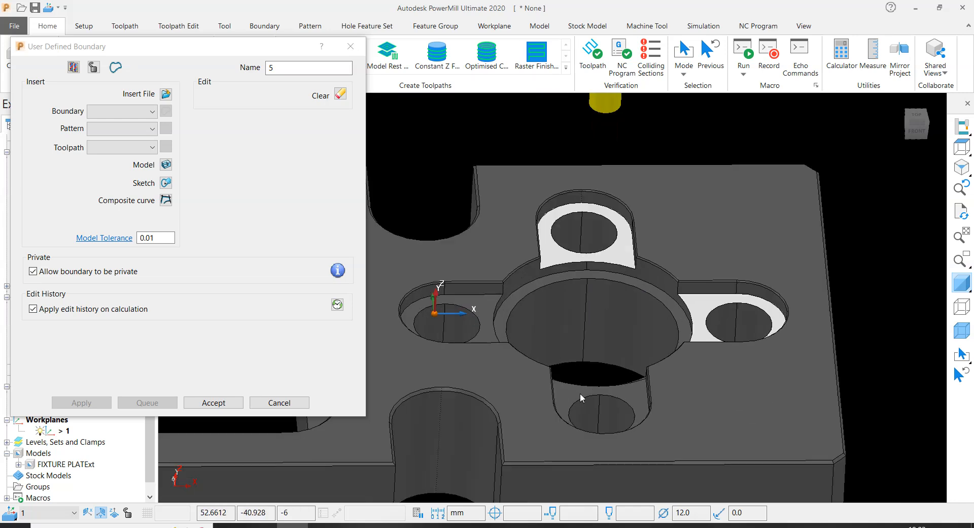
{"action": "left_click", "coordinate": [567, 404], "text": "shift"}
{"action": "left_click", "coordinate": [486, 304], "text": "shift"}
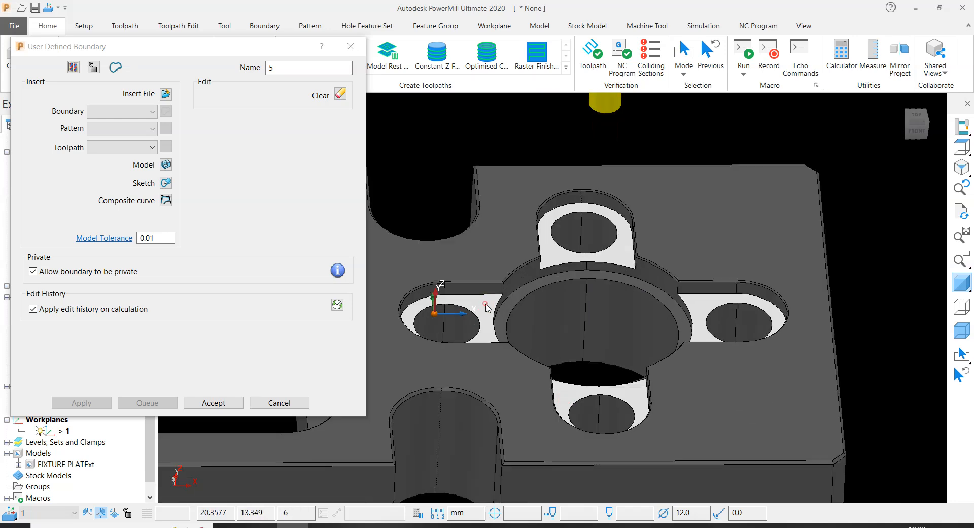
- Turn off the boundary's private and edit-history options and insert the selected slot floors' edges from the model
{"action": "left_click", "coordinate": [50, 272]}
{"action": "left_click", "coordinate": [49, 310]}
{"action": "left_click", "coordinate": [166, 166]}
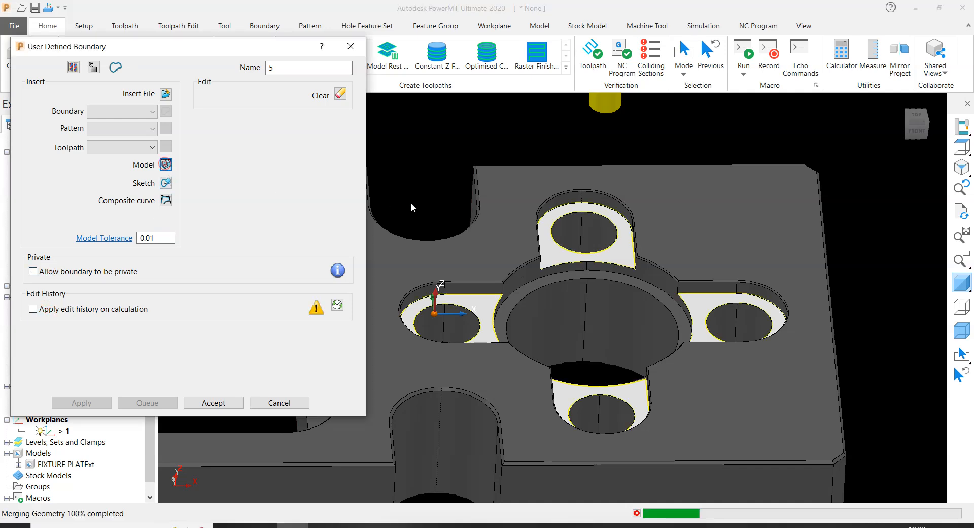
- Hide the shaded model, delete the four inner hole circles from the boundary, and accept it
{"action": "scroll", "coordinate": [642, 265], "scroll_direction": "down", "scroll_amount": 4}
{"action": "left_click", "coordinate": [961, 282]}
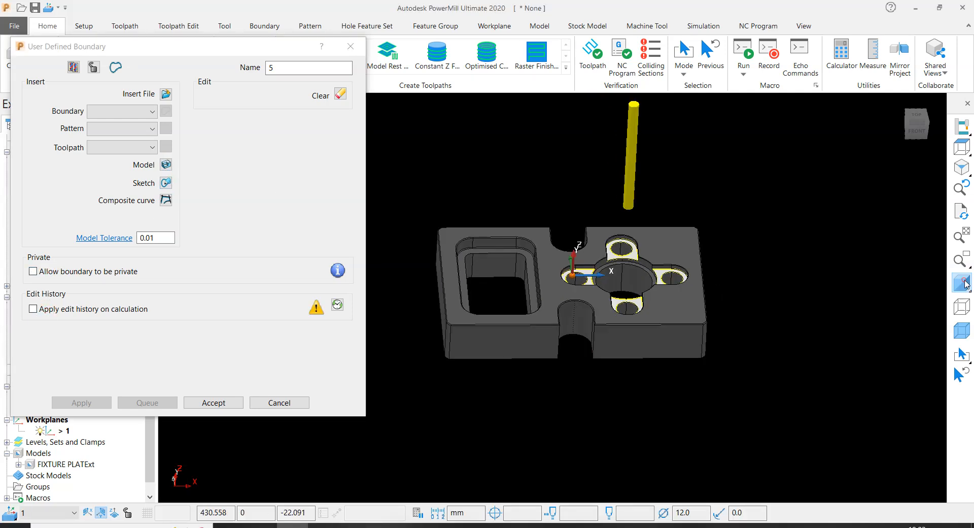
{"action": "scroll", "coordinate": [638, 202], "scroll_direction": "up", "scroll_amount": 4}
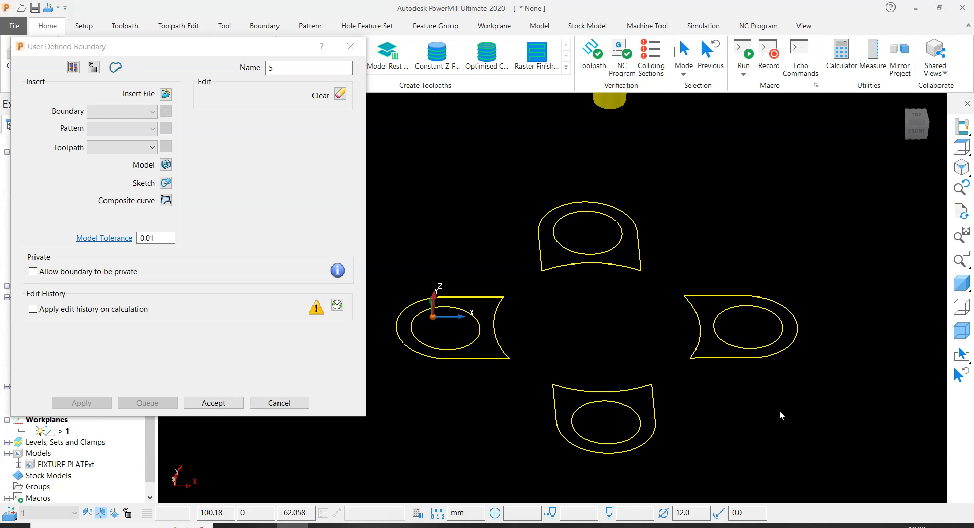
{"action": "left_click", "coordinate": [787, 178]}
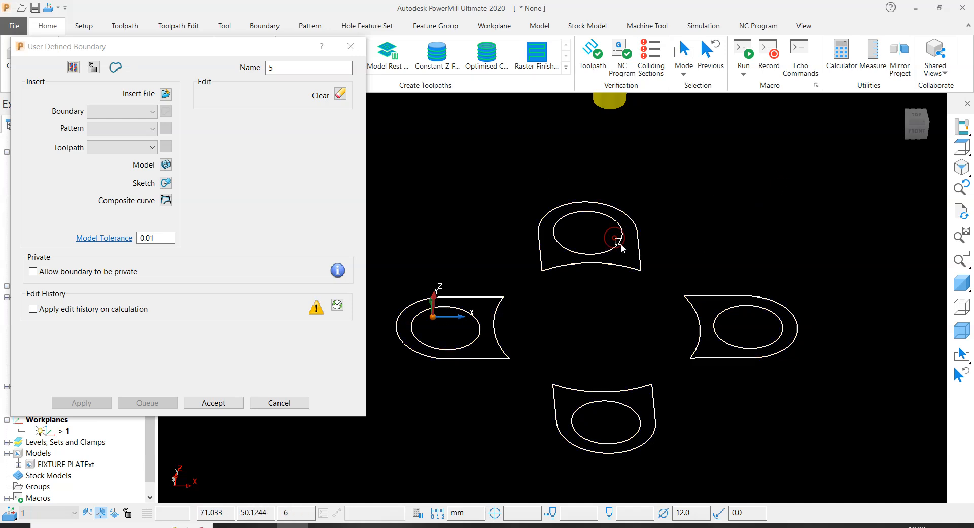
{"action": "key", "text": "Delete"}
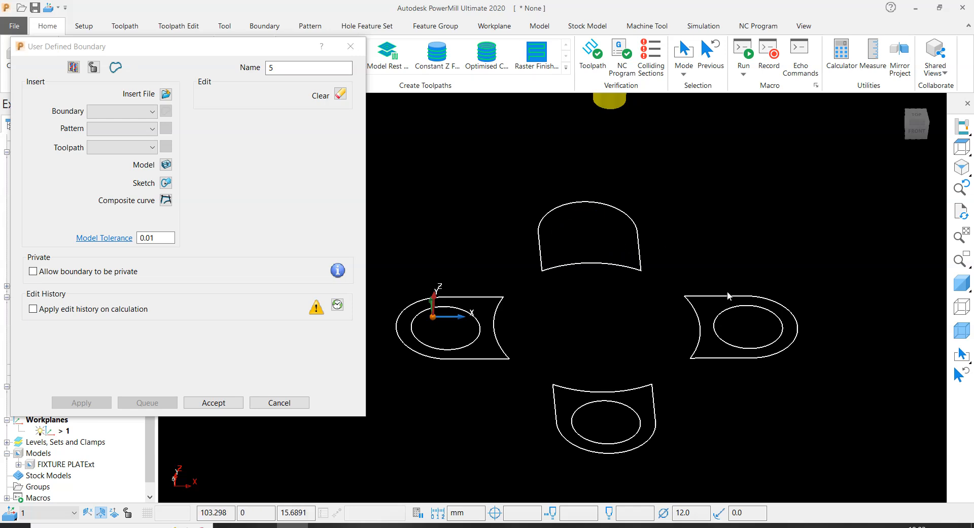
{"action": "left_click", "coordinate": [480, 339]}
{"action": "key", "text": "Delete"}
{"action": "left_click", "coordinate": [590, 422]}
{"action": "key", "text": "Delete"}
{"action": "left_click", "coordinate": [213, 402]}
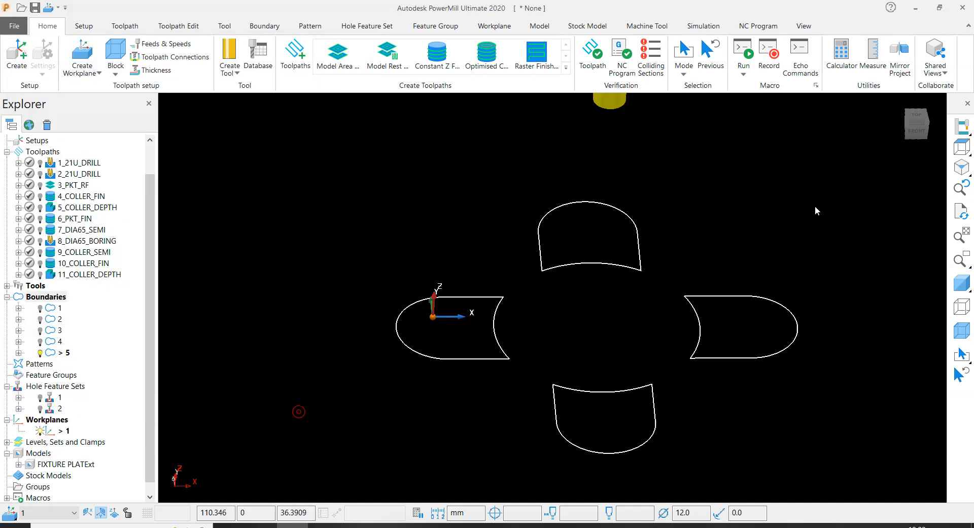
- Show the shaded model again and copy the 10_COLLER_FIN toolpath, placing the copy after 11_COLLER_DEPTH
{"action": "left_click", "coordinate": [962, 283]}
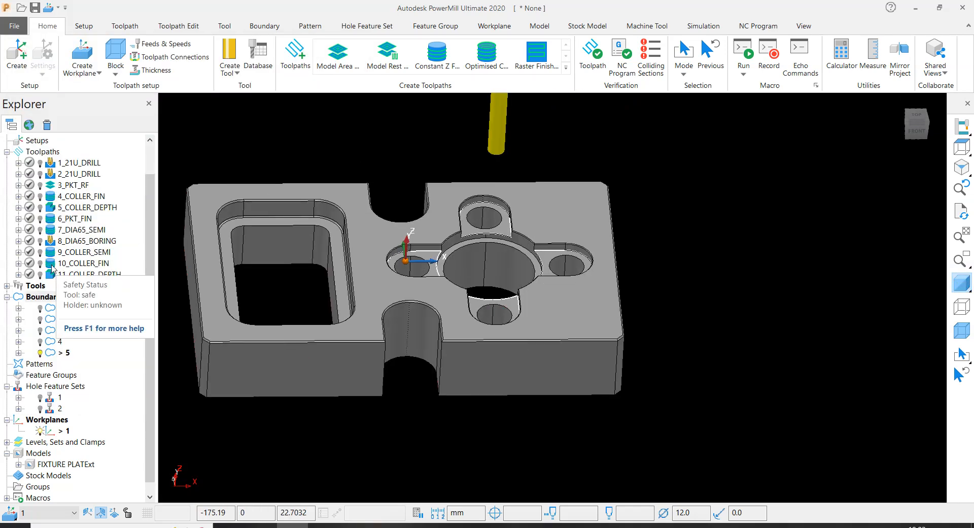
{"action": "scroll", "coordinate": [485, 206], "scroll_direction": "up", "scroll_amount": 4}
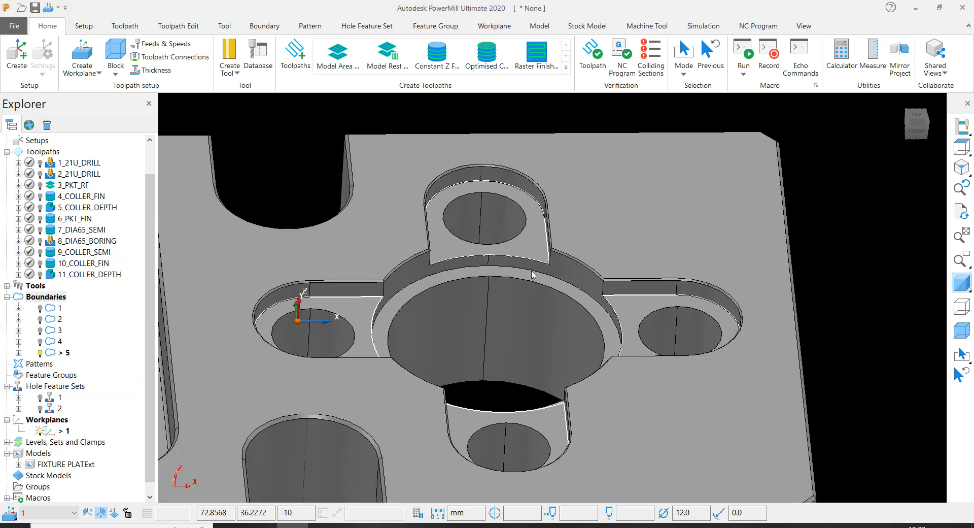
{"action": "scroll", "coordinate": [533, 274], "scroll_direction": "down", "scroll_amount": 4}
{"action": "right_click", "coordinate": [89, 263]}
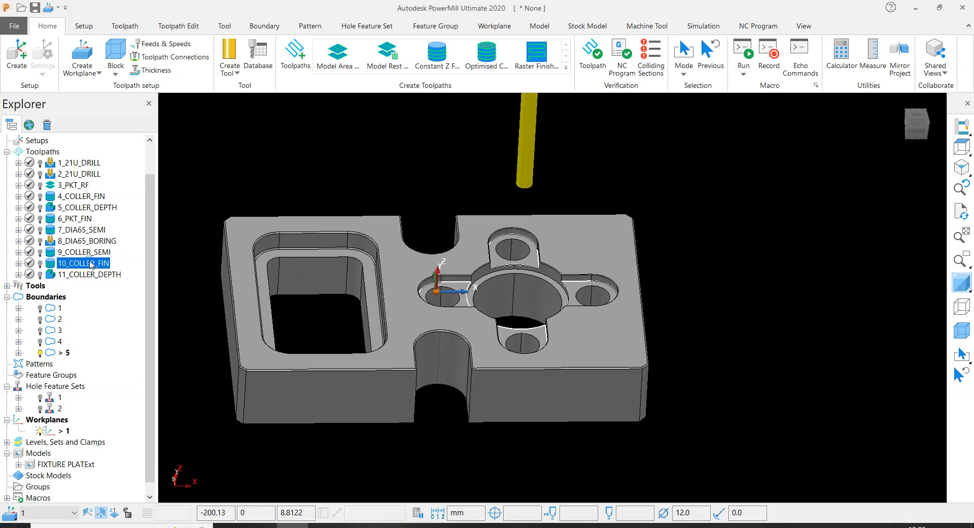
{"action": "left_click", "coordinate": [129, 472]}
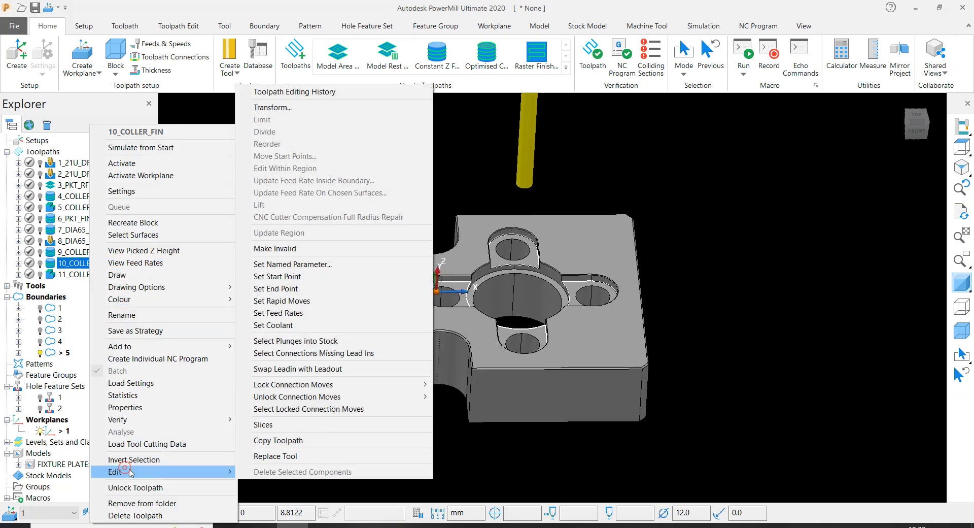
{"action": "left_click", "coordinate": [259, 441]}
{"action": "left_click_drag", "start_coordinate": [51, 277], "coordinate": [57, 291]}
- Rename the copied toolpath as 12_UCUT_FIN
{"action": "left_click", "coordinate": [80, 288]}
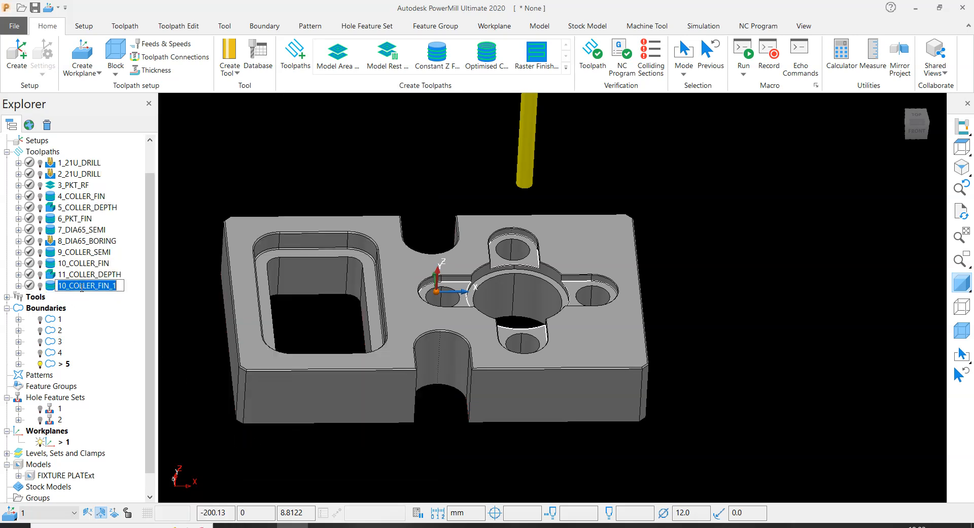
{"action": "left_click_drag", "start_coordinate": [70, 285], "coordinate": [96, 289]}
{"action": "type", "text": "UCUT"}
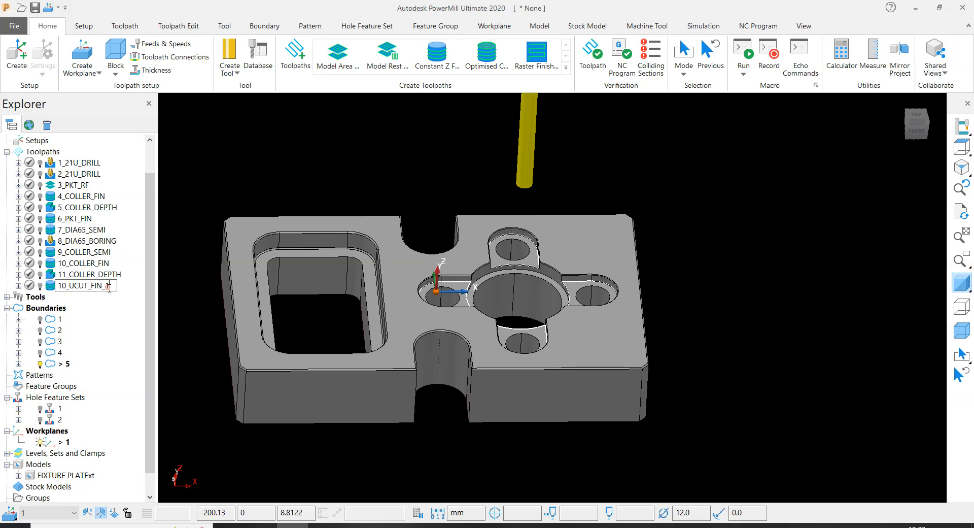
{"action": "left_click", "coordinate": [67, 286]}
{"action": "key", "text": "BackSpace"}
{"action": "type", "text": "2"}
{"action": "key", "text": "Return"}
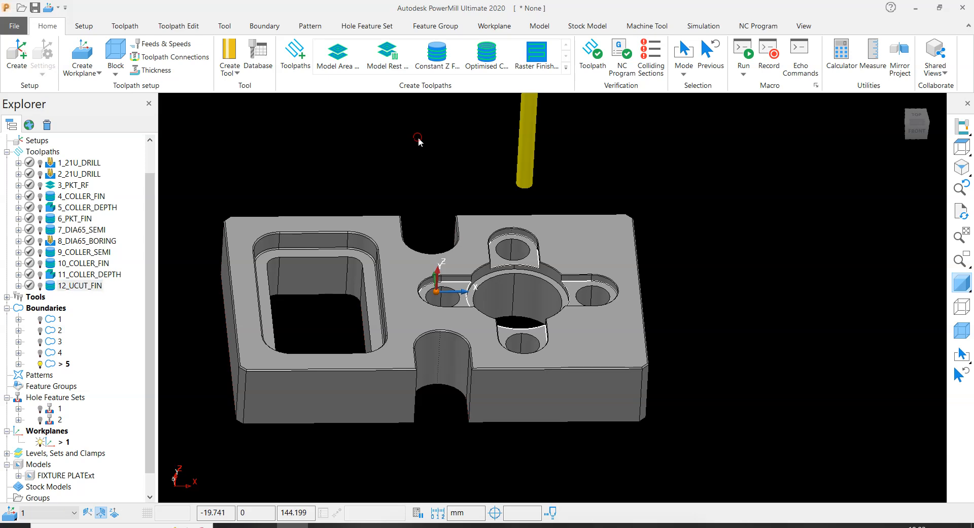
- Open the settings of the 12_UCUT_FIN toolpath and unlock its parameters for editing
{"action": "scroll", "coordinate": [504, 265], "scroll_direction": "up", "scroll_amount": 5}
{"action": "scroll", "coordinate": [487, 227], "scroll_direction": "down", "scroll_amount": 5}
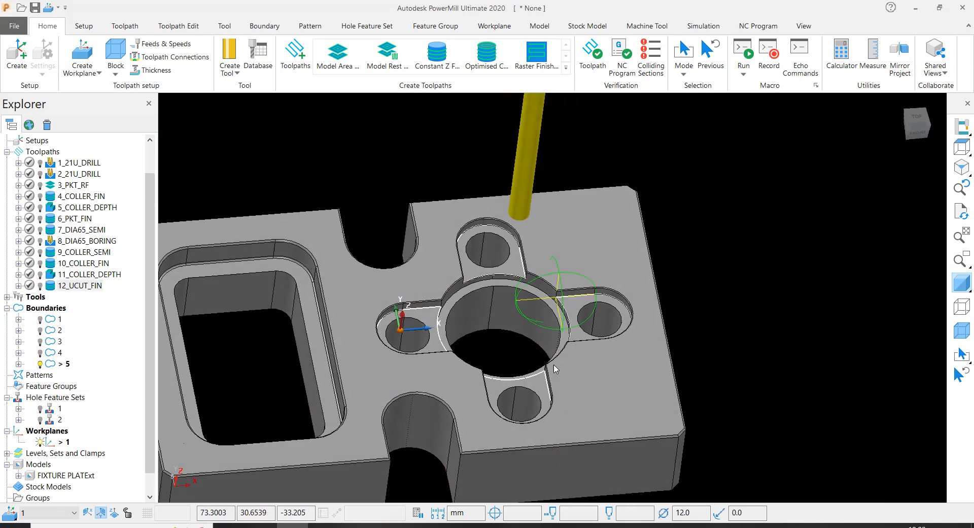
{"action": "scroll", "coordinate": [466, 209], "scroll_direction": "up", "scroll_amount": 6}
{"action": "scroll", "coordinate": [538, 323], "scroll_direction": "down", "scroll_amount": 3}
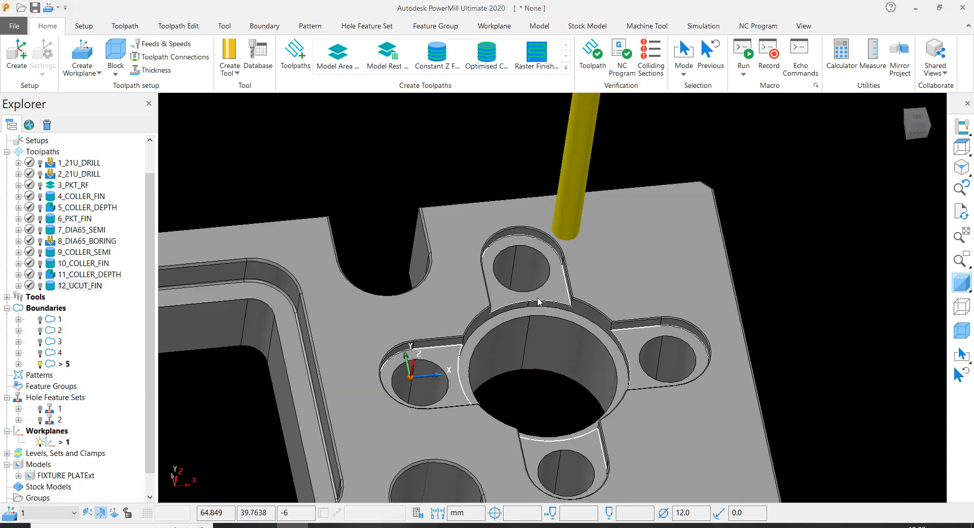
{"action": "scroll", "coordinate": [540, 302], "scroll_direction": "down", "scroll_amount": 3}
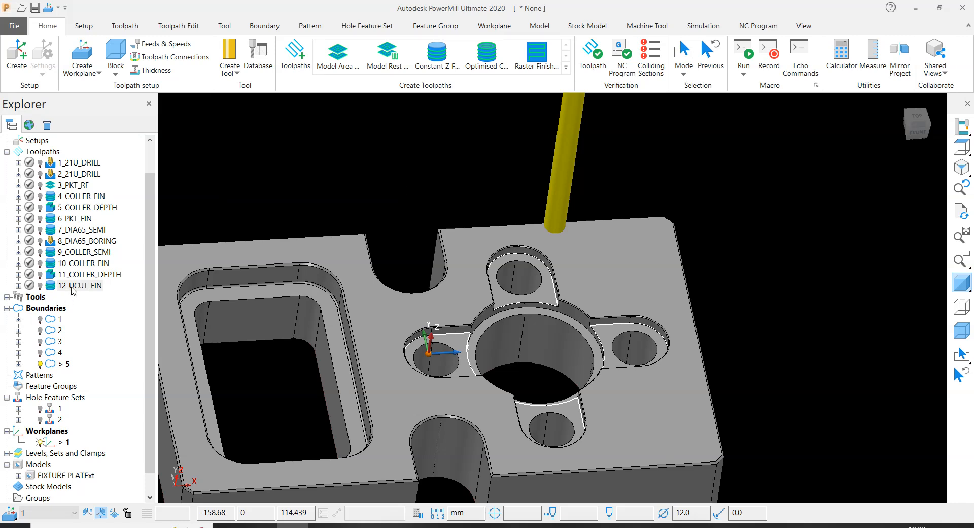
{"action": "right_click", "coordinate": [71, 288]}
{"action": "left_click", "coordinate": [127, 192]}
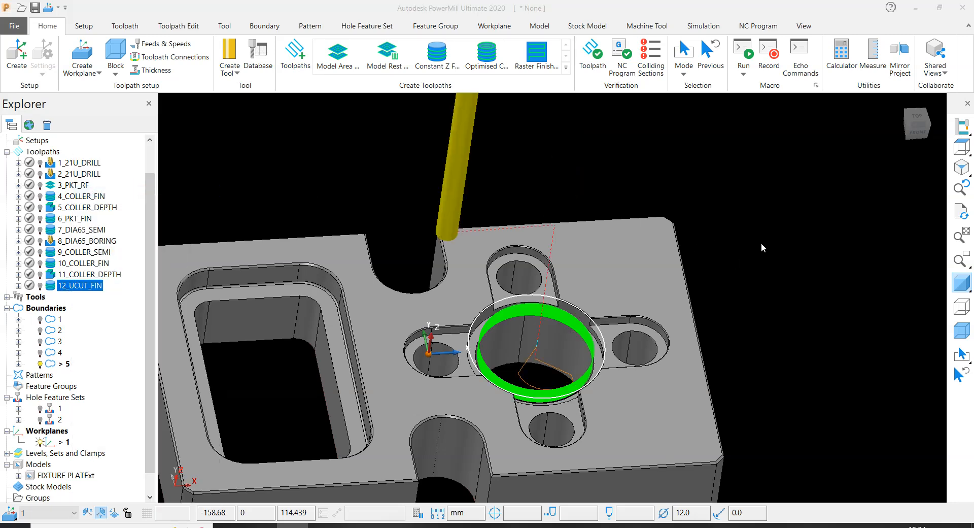
{"action": "scroll", "coordinate": [306, 330], "scroll_direction": "down", "scroll_amount": 5}
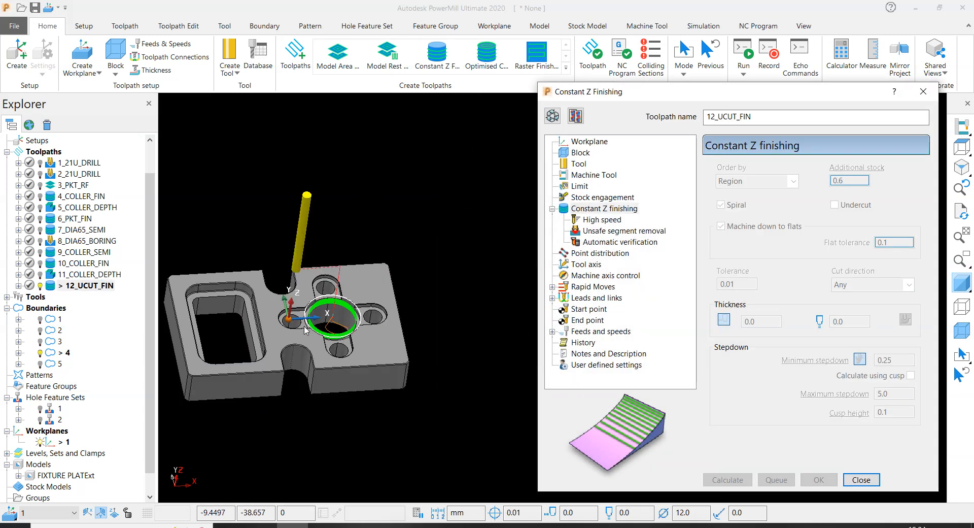
{"action": "scroll", "coordinate": [355, 300], "scroll_direction": "up", "scroll_amount": 4}
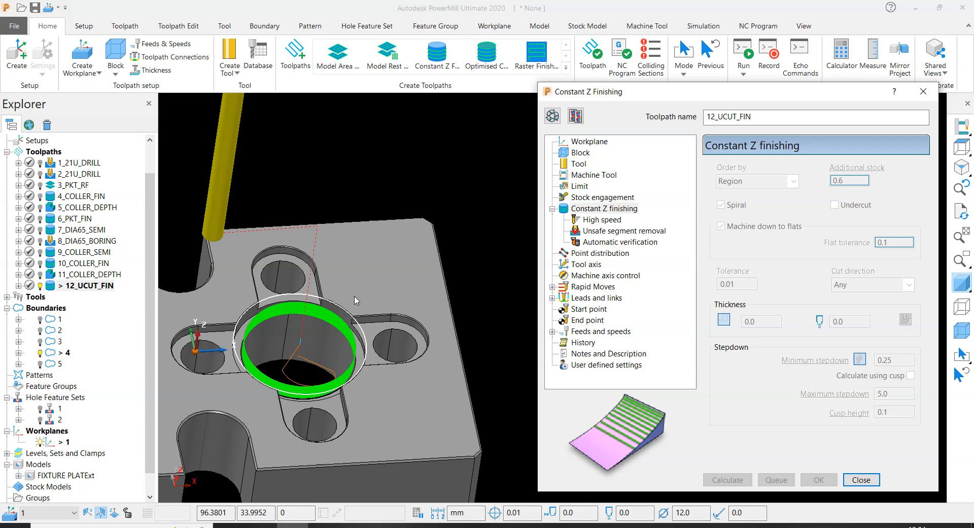
{"action": "scroll", "coordinate": [355, 301], "scroll_direction": "down", "scroll_amount": 2}
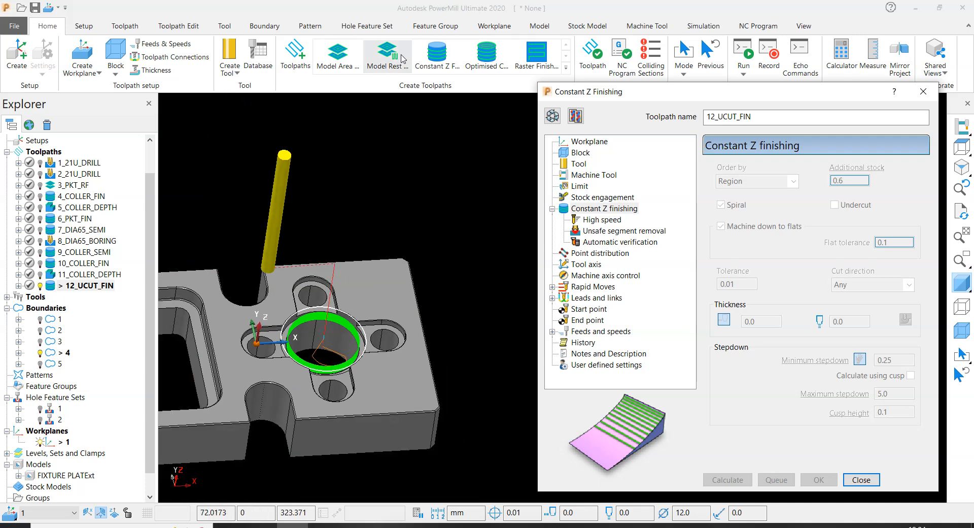
{"action": "left_click", "coordinate": [552, 119]}
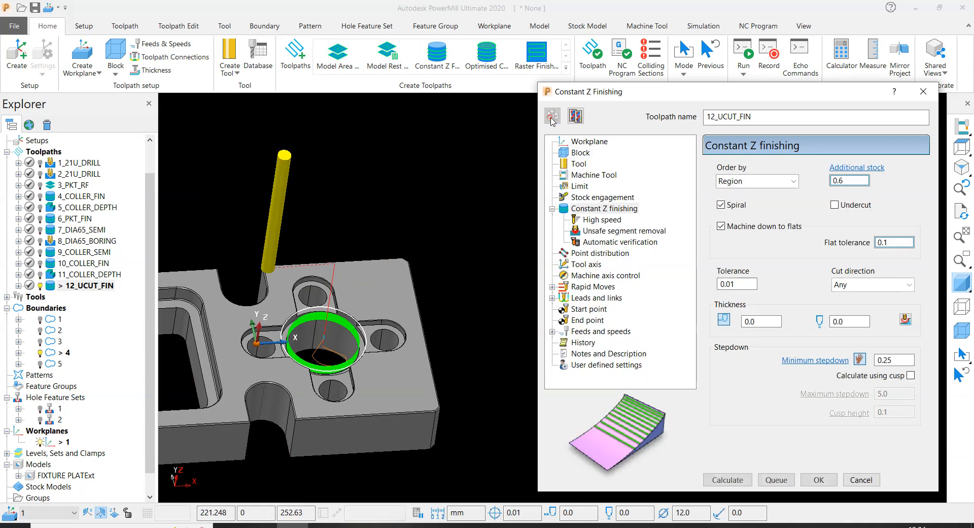
- Lock the block's minimum Z at -6 from one slot's floor surface, then recalculate the block around the whole model
{"action": "left_click", "coordinate": [581, 153]}
{"action": "scroll", "coordinate": [276, 297], "scroll_direction": "up", "scroll_amount": 3}
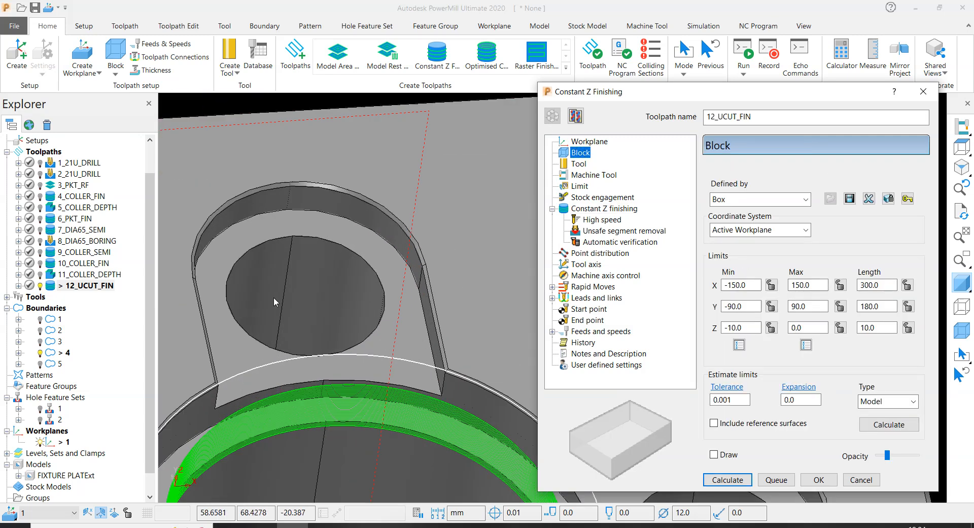
{"action": "scroll", "coordinate": [239, 359], "scroll_direction": "down", "scroll_amount": 2}
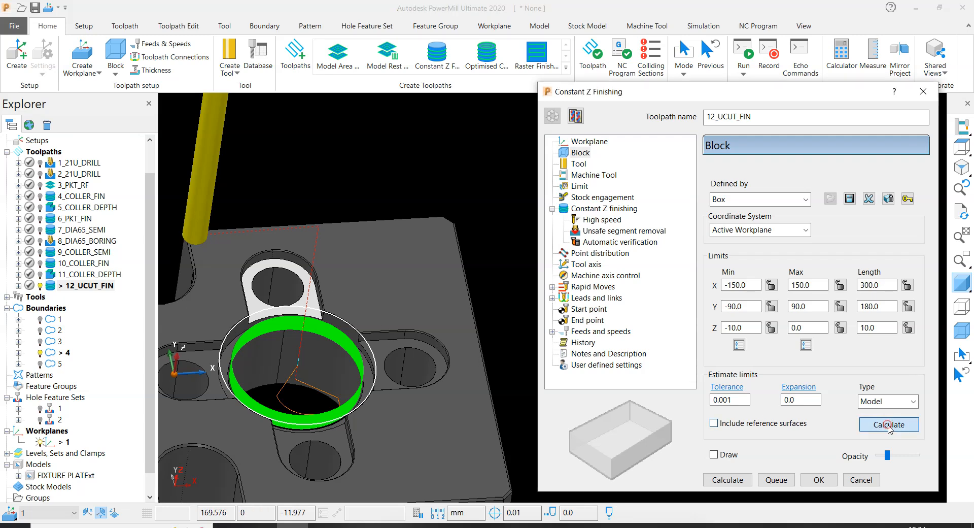
{"action": "left_click", "coordinate": [888, 424]}
{"action": "left_click", "coordinate": [772, 328]}
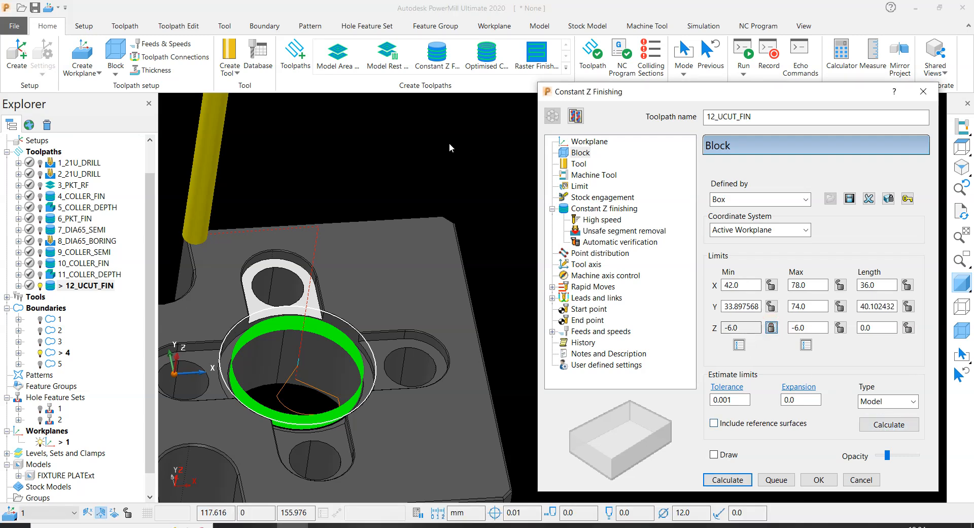
{"action": "left_click", "coordinate": [877, 424]}
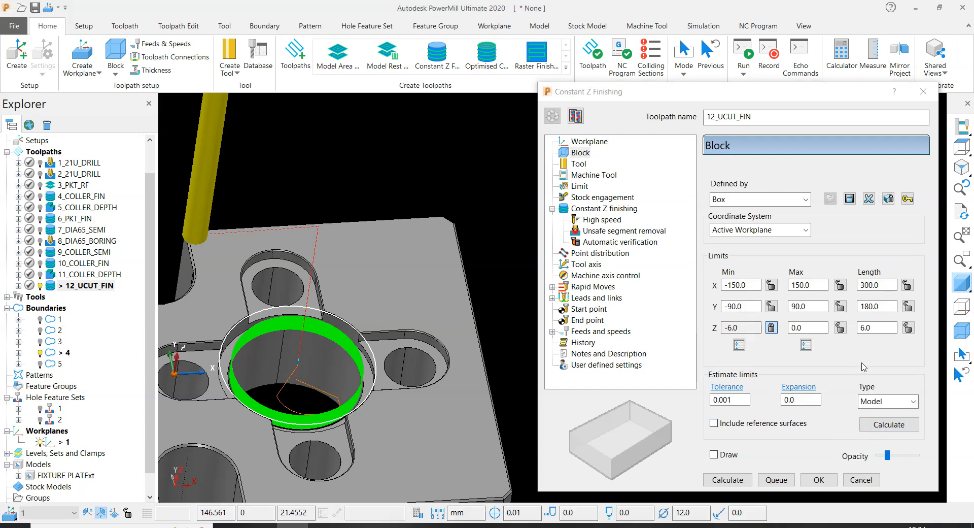
- Display the block to check its extent around the U-shaped slots, and hide it again
{"action": "left_click", "coordinate": [970, 330]}
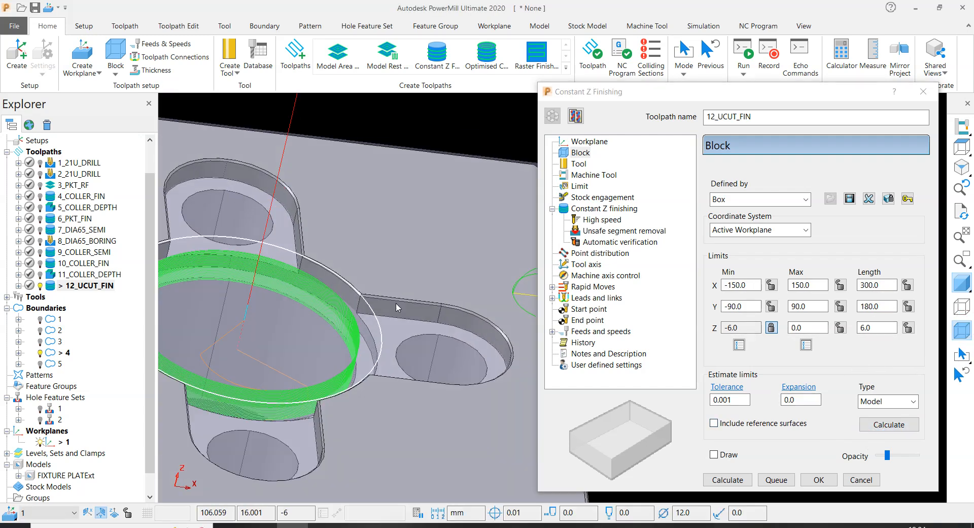
{"action": "scroll", "coordinate": [311, 233], "scroll_direction": "down", "scroll_amount": 5}
{"action": "middle_click_drag", "start_coordinate": [311, 232], "coordinate": [338, 224]}
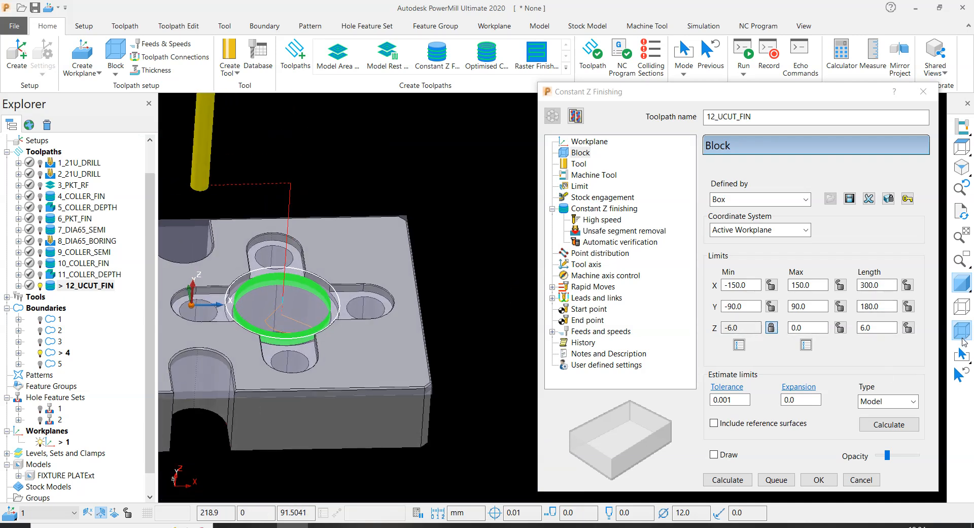
{"action": "left_click", "coordinate": [962, 332]}
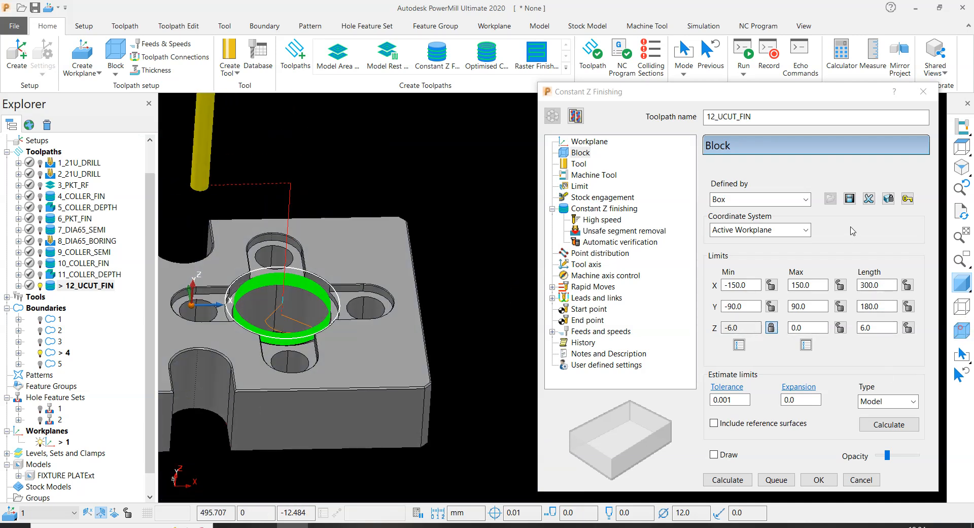
- Select boundary 5 as the limiting boundary of the 12_UCUT_FIN toolpath
{"action": "left_click", "coordinate": [579, 186]}
{"action": "left_click", "coordinate": [783, 193]}
{"action": "left_click", "coordinate": [761, 259]}
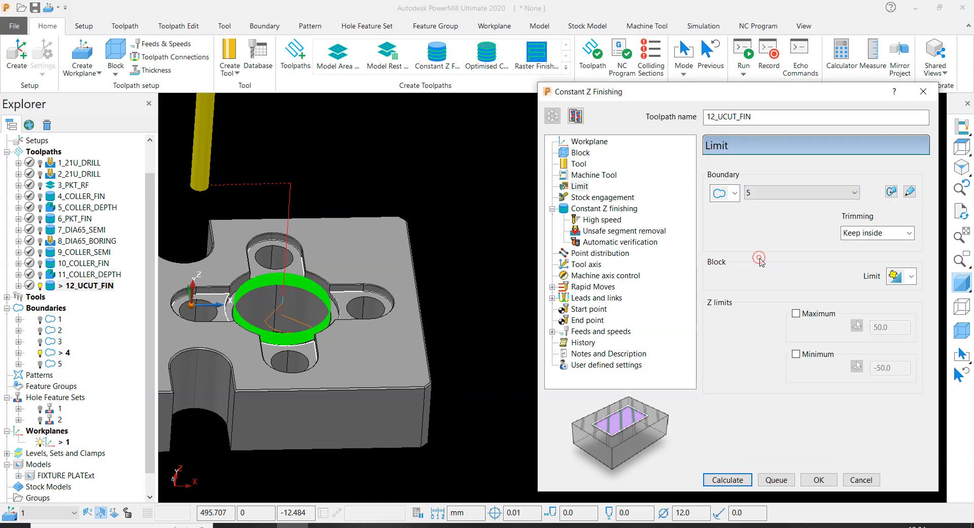
{"action": "middle_click_drag", "start_coordinate": [256, 203], "coordinate": [321, 224]}
{"action": "scroll", "coordinate": [320, 224], "scroll_direction": "down", "scroll_amount": 3}
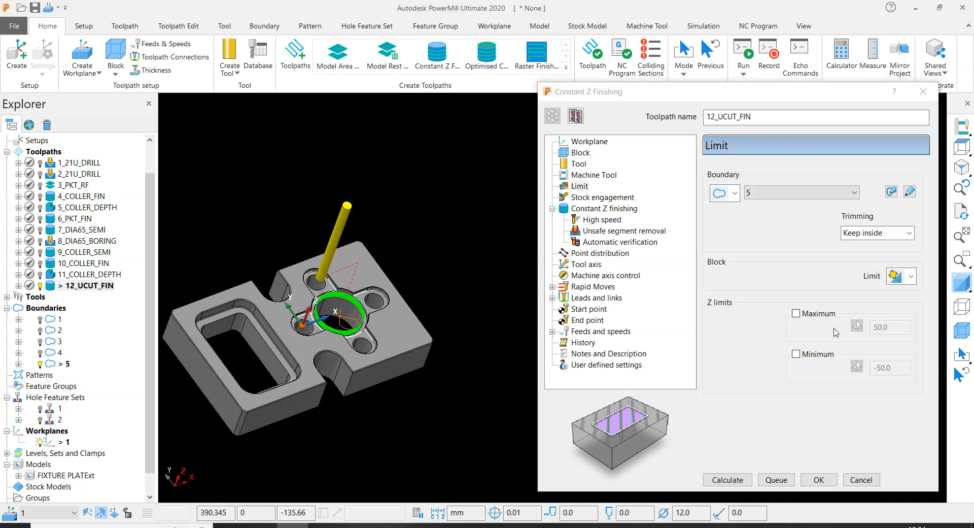
- Use 0.0 thickness and a 0.2 minimum stepdown for the Constant Z finishing, calculate the toolpath, and close its settings
{"action": "left_click", "coordinate": [609, 209]}
{"action": "left_click", "coordinate": [761, 321]}
{"action": "left_click", "coordinate": [851, 320]}
{"action": "left_click", "coordinate": [898, 359]}
{"action": "key", "text": "BackSpace"}
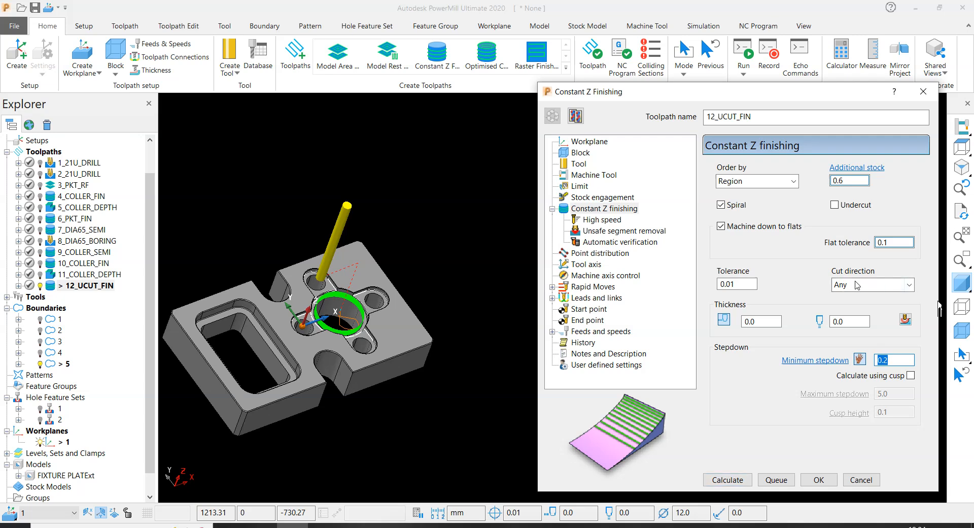
{"action": "left_click", "coordinate": [728, 479]}
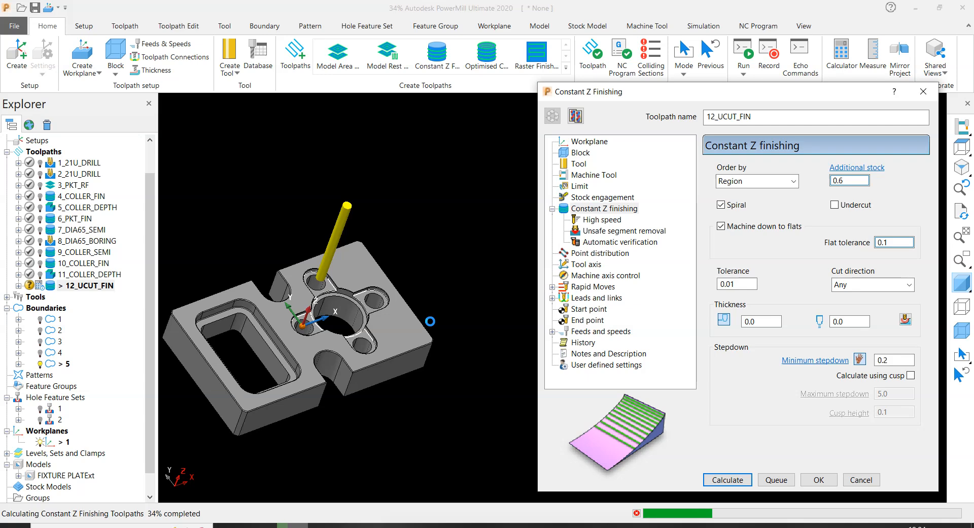
{"action": "scroll", "coordinate": [315, 269], "scroll_direction": "up", "scroll_amount": 5}
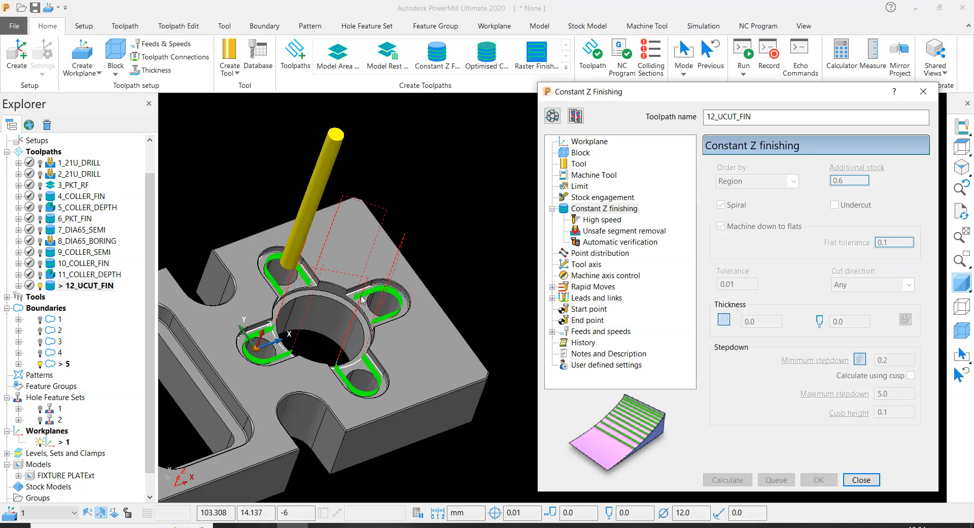
{"action": "middle_click_drag", "start_coordinate": [314, 266], "coordinate": [267, 215]}
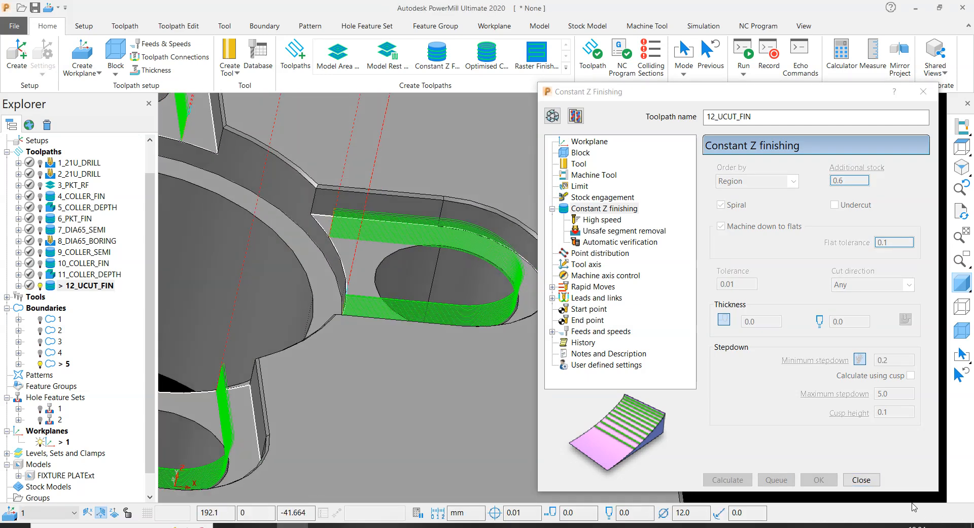
{"action": "left_click", "coordinate": [873, 486]}
{"action": "left_click", "coordinate": [863, 481]}
- Examine the slot wall passes, especially where they start and end at the openings to the central bore
{"action": "scroll", "coordinate": [734, 253], "scroll_direction": "down", "scroll_amount": 5}
{"action": "scroll", "coordinate": [476, 223], "scroll_direction": "up", "scroll_amount": 5}
{"action": "middle_click_drag", "start_coordinate": [546, 234], "coordinate": [511, 215]}
{"action": "scroll", "coordinate": [564, 228], "scroll_direction": "down", "scroll_amount": 5}
{"action": "middle_click_drag", "start_coordinate": [553, 254], "coordinate": [663, 189]}
{"action": "scroll", "coordinate": [663, 168], "scroll_direction": "down", "scroll_amount": 3}
{"action": "scroll", "coordinate": [660, 148], "scroll_direction": "up", "scroll_amount": 6}
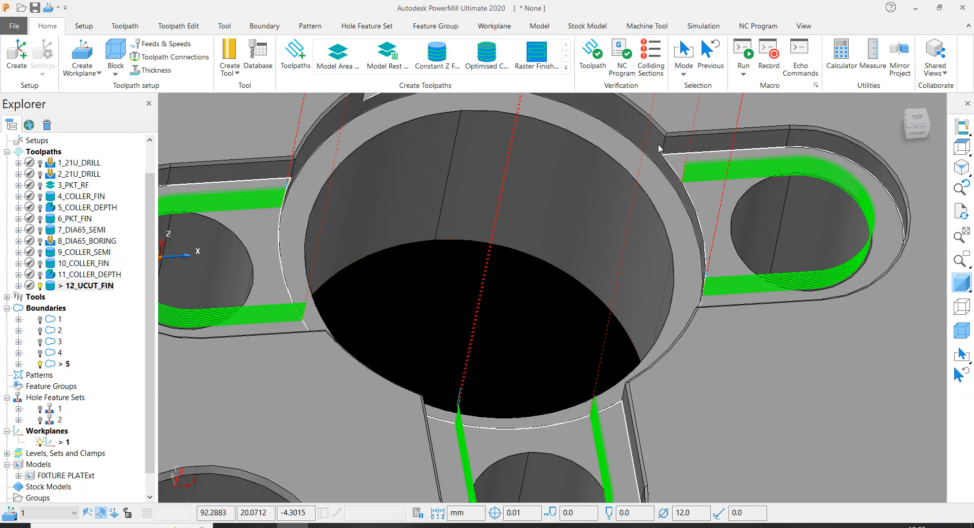
{"action": "scroll", "coordinate": [665, 141], "scroll_direction": "up", "scroll_amount": 3}
{"action": "scroll", "coordinate": [660, 154], "scroll_direction": "down", "scroll_amount": 2}
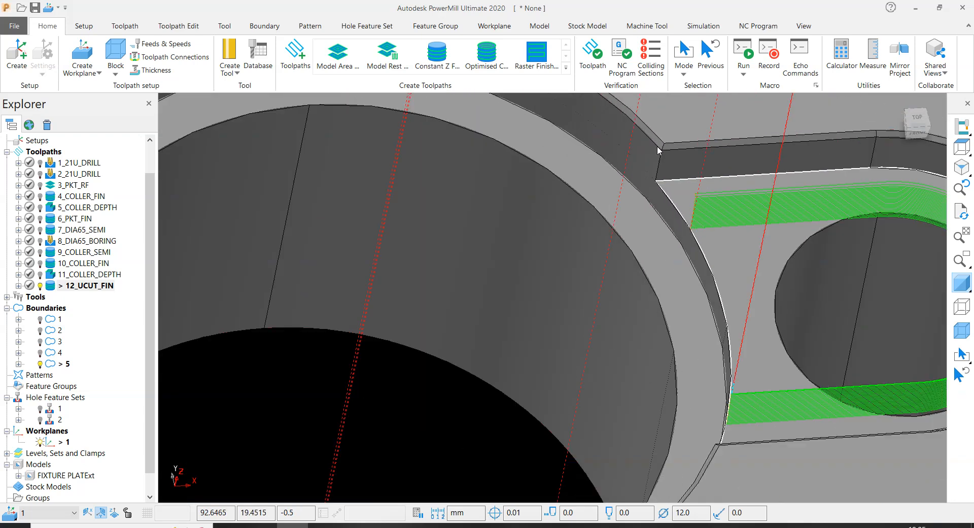
{"action": "scroll", "coordinate": [656, 160], "scroll_direction": "down", "scroll_amount": 5}
{"action": "scroll", "coordinate": [604, 318], "scroll_direction": "down", "scroll_amount": 3}
{"action": "middle_click_drag", "start_coordinate": [450, 284], "coordinate": [446, 188]}
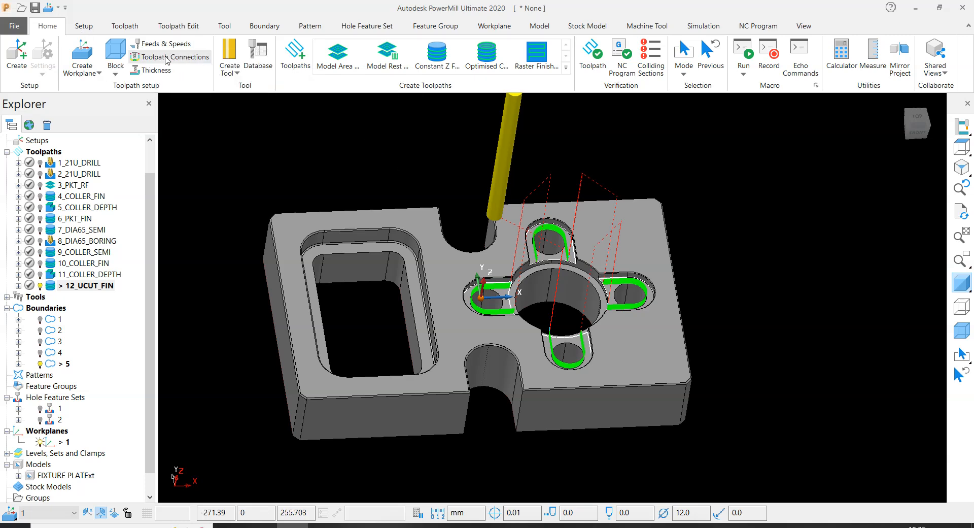
- Set the first-choice lead-in of the 12_UCUT_FIN toolpath to Extended move with a length of 6.0
{"action": "left_click", "coordinate": [176, 26]}
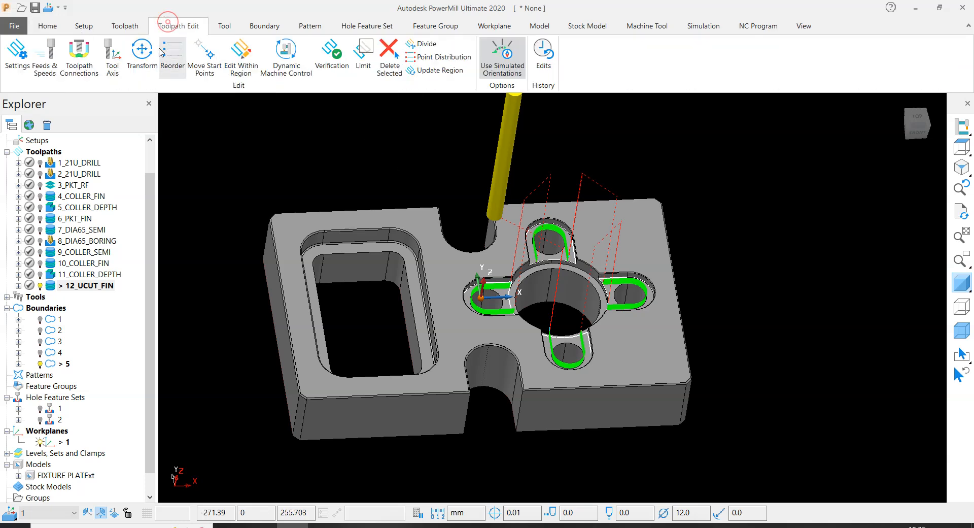
{"action": "left_click", "coordinate": [80, 60]}
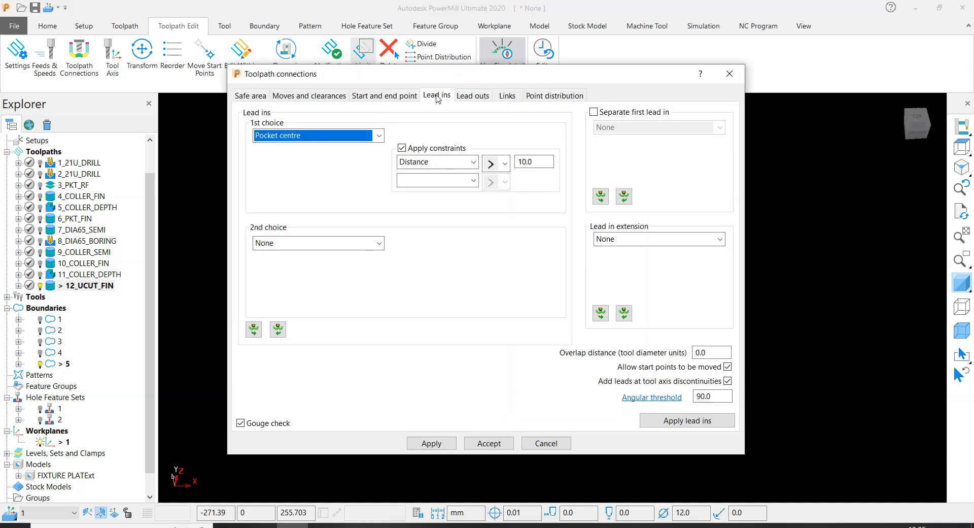
{"action": "left_click", "coordinate": [320, 137]}
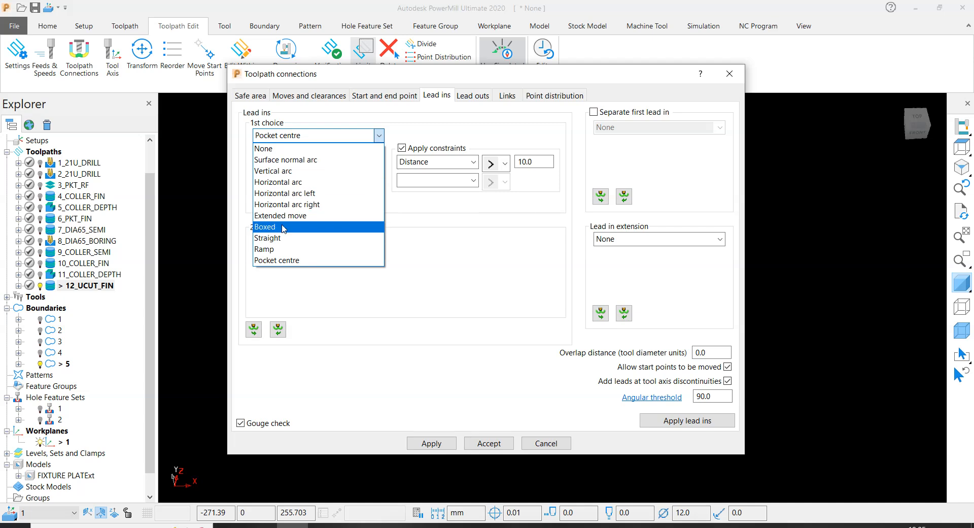
{"action": "left_click", "coordinate": [281, 215]}
{"action": "left_click_drag", "start_coordinate": [446, 73], "coordinate": [821, 115]}
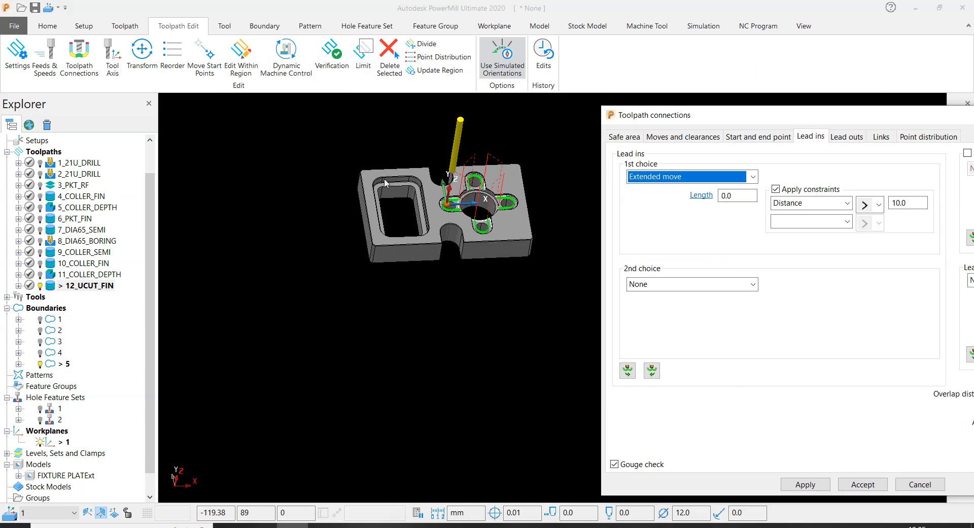
{"action": "scroll", "coordinate": [386, 183], "scroll_direction": "up", "scroll_amount": 5}
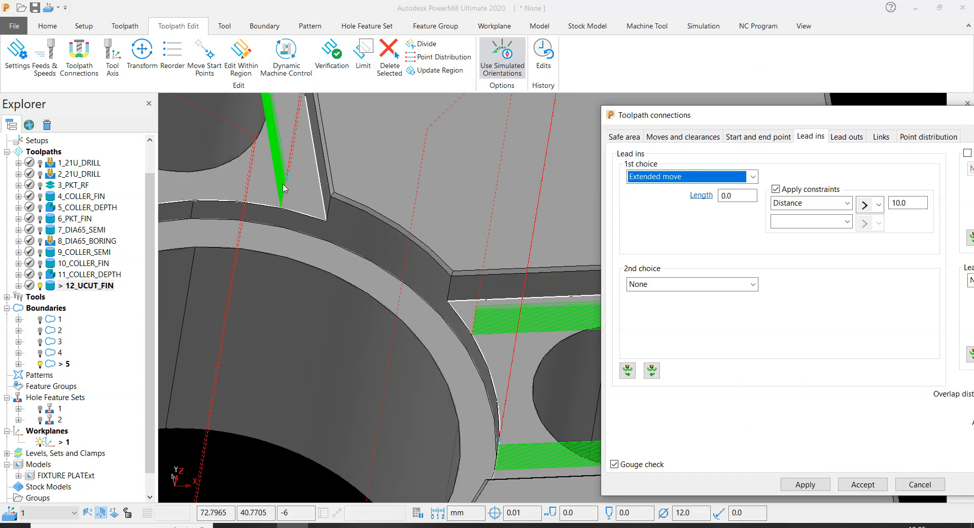
{"action": "left_click", "coordinate": [744, 196]}
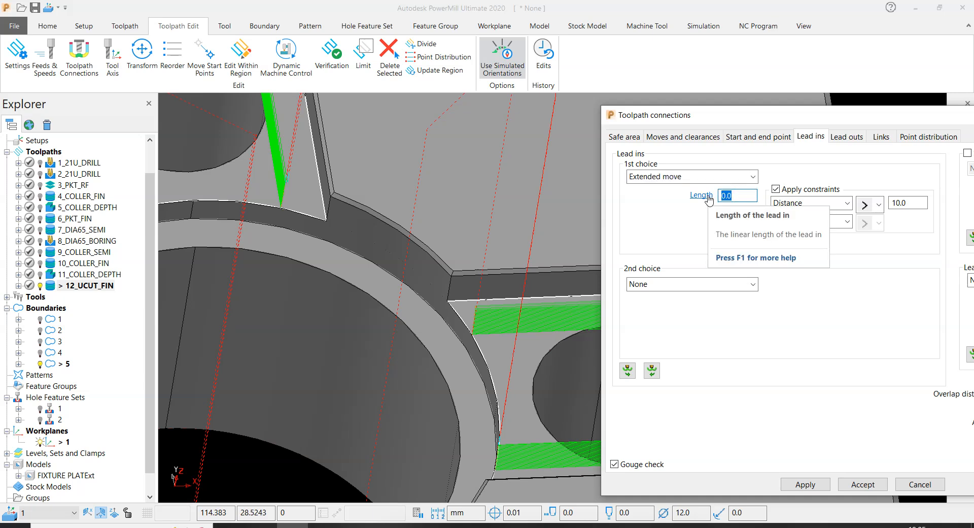
{"action": "type", "text": "6"}
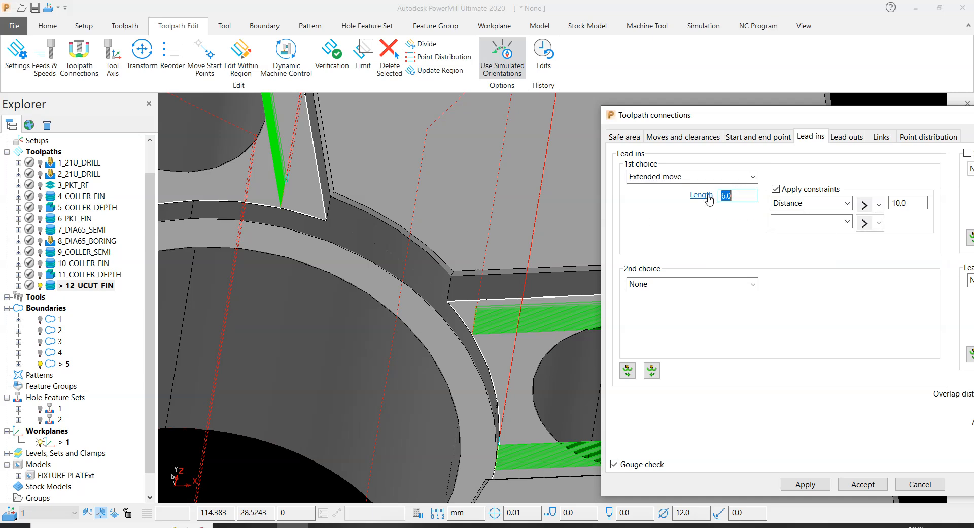
- Turn off the lead-in constraints, copy the lead-in settings to the lead-outs, and apply the toolpath connections
{"action": "scroll", "coordinate": [272, 276], "scroll_direction": "down", "scroll_amount": 3}
{"action": "middle_click_drag", "start_coordinate": [272, 276], "coordinate": [320, 277]}
{"action": "key", "text": "ctrl+t"}
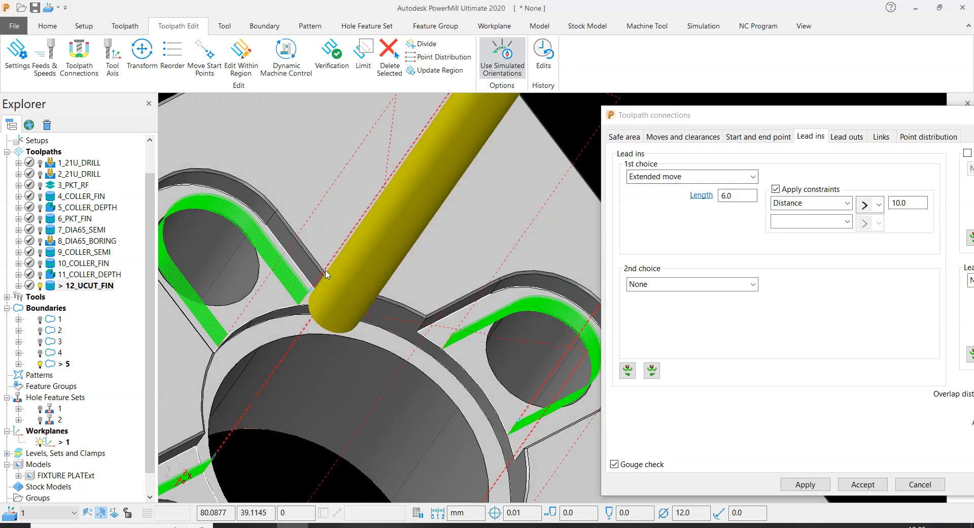
{"action": "scroll", "coordinate": [317, 277], "scroll_direction": "up", "scroll_amount": 4}
{"action": "left_click", "coordinate": [777, 191]}
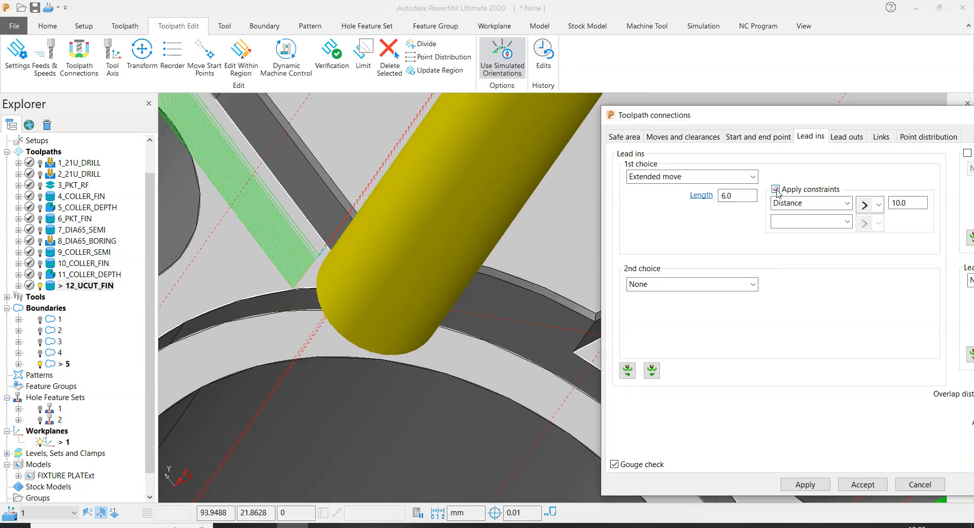
{"action": "left_click", "coordinate": [628, 370]}
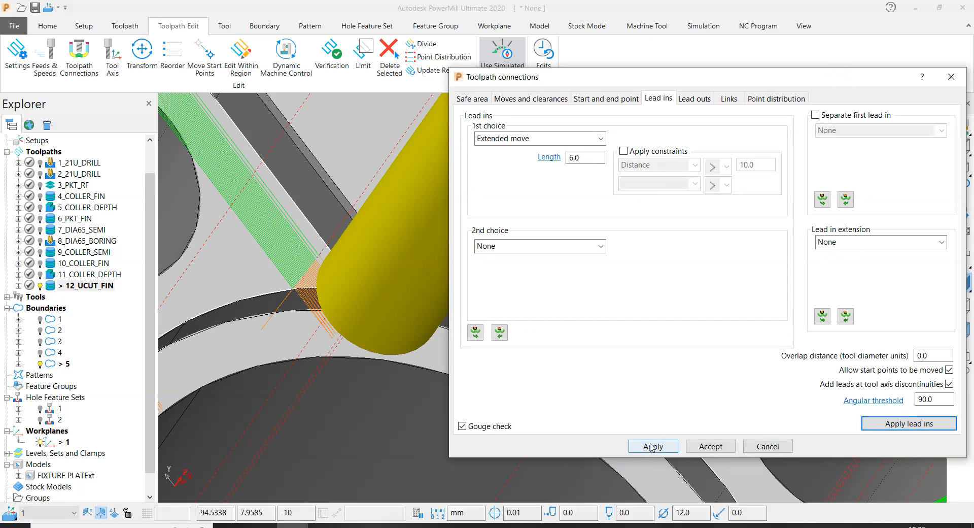
{"action": "left_click", "coordinate": [710, 446]}
- Examine the extended lead-in and lead-out moves at the openings of all four U-shaped slots
{"action": "scroll", "coordinate": [717, 302], "scroll_direction": "down", "scroll_amount": 2}
{"action": "middle_click_drag", "start_coordinate": [717, 302], "coordinate": [612, 298]}
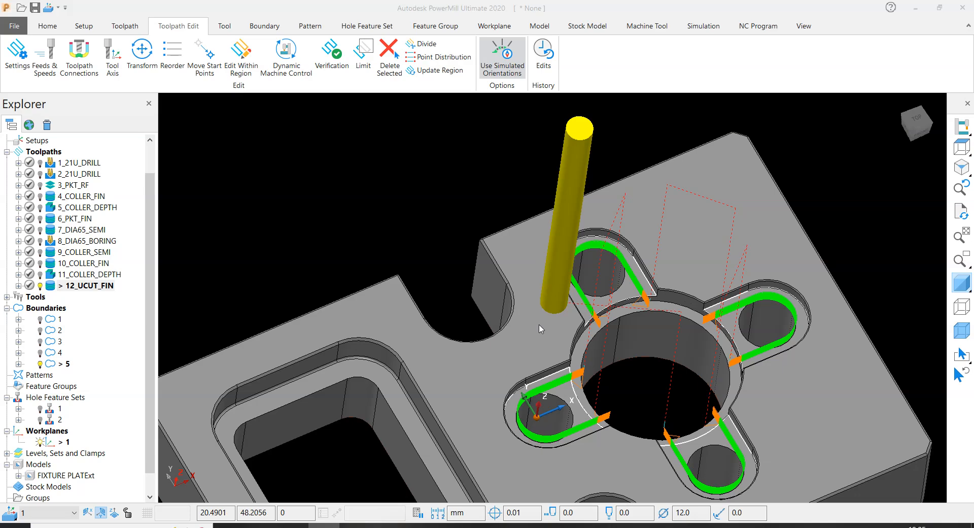
{"action": "scroll", "coordinate": [538, 267], "scroll_direction": "up", "scroll_amount": 5}
{"action": "scroll", "coordinate": [557, 239], "scroll_direction": "down", "scroll_amount": 6}
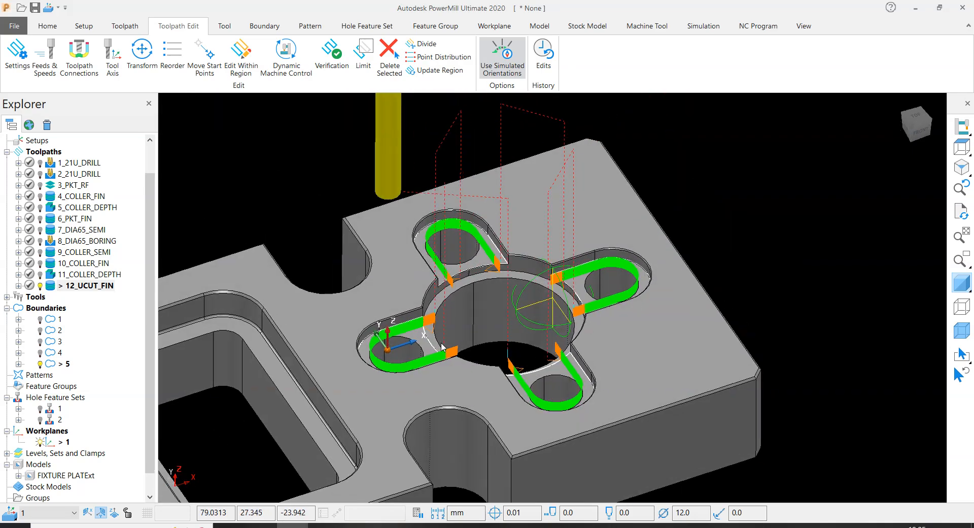
{"action": "middle_click_drag", "start_coordinate": [442, 344], "coordinate": [440, 347]}
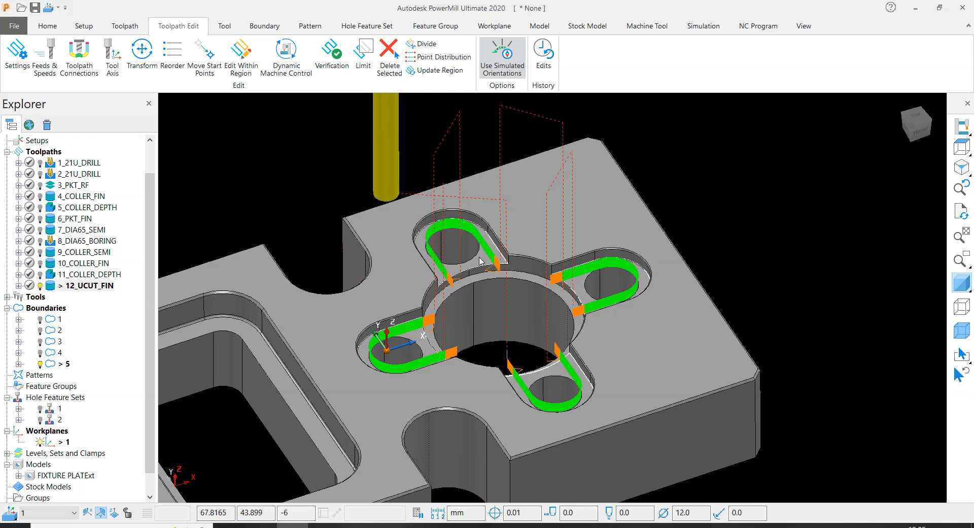
{"action": "scroll", "coordinate": [484, 262], "scroll_direction": "up", "scroll_amount": 5}
{"action": "scroll", "coordinate": [487, 289], "scroll_direction": "down", "scroll_amount": 5}
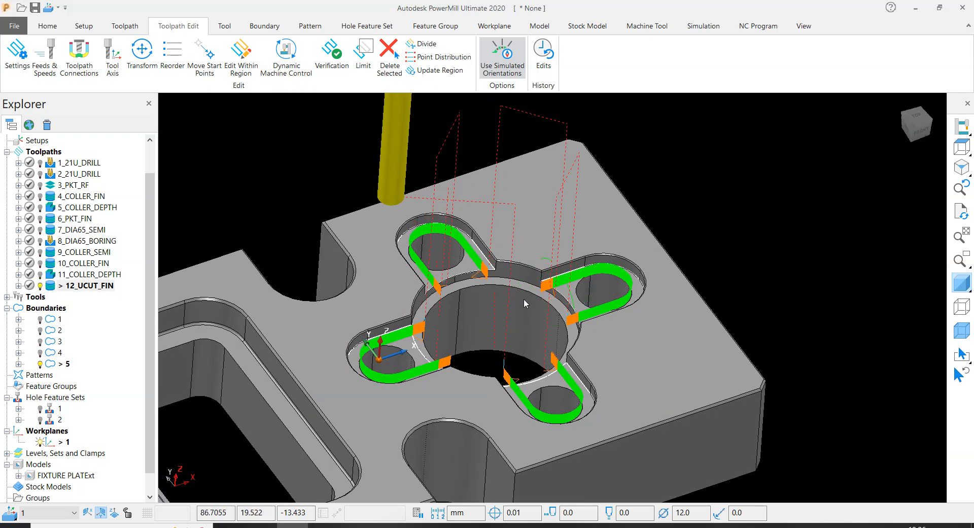
- Copy the 11_COLLER_DEPTH toolpath and place the copy after 12_UCUT_FIN
{"action": "right_click", "coordinate": [96, 274]}
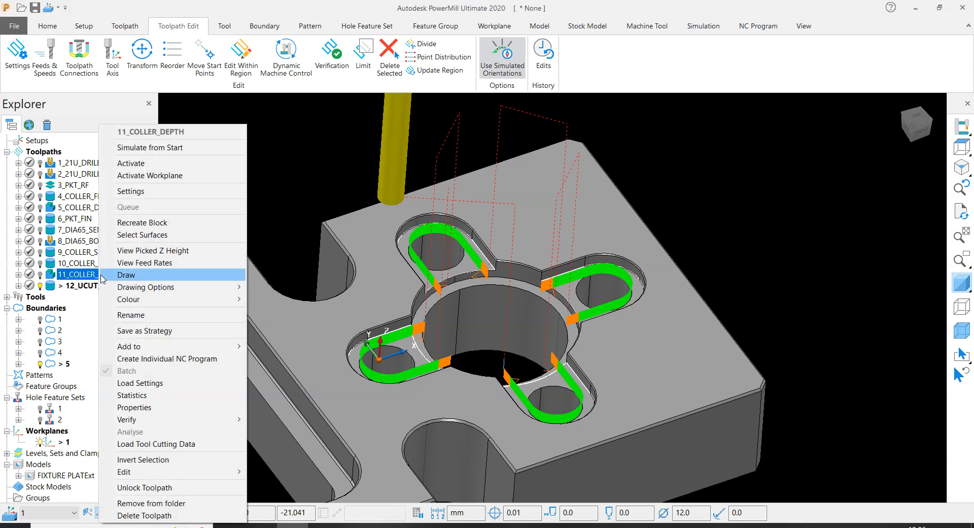
{"action": "mouse_move", "coordinate": [145, 471]}
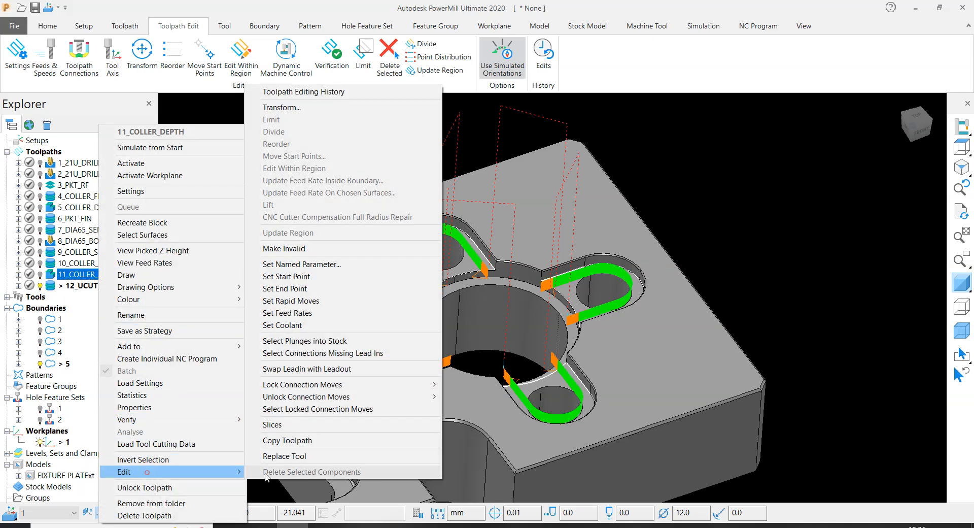
{"action": "left_click", "coordinate": [291, 439]}
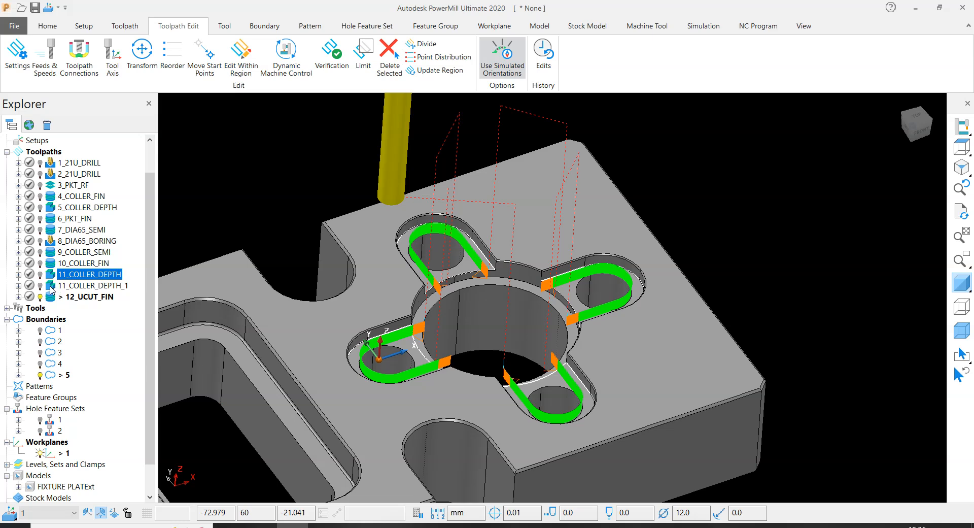
{"action": "left_click", "coordinate": [51, 287]}
{"action": "left_click_drag", "start_coordinate": [51, 288], "coordinate": [71, 302]}
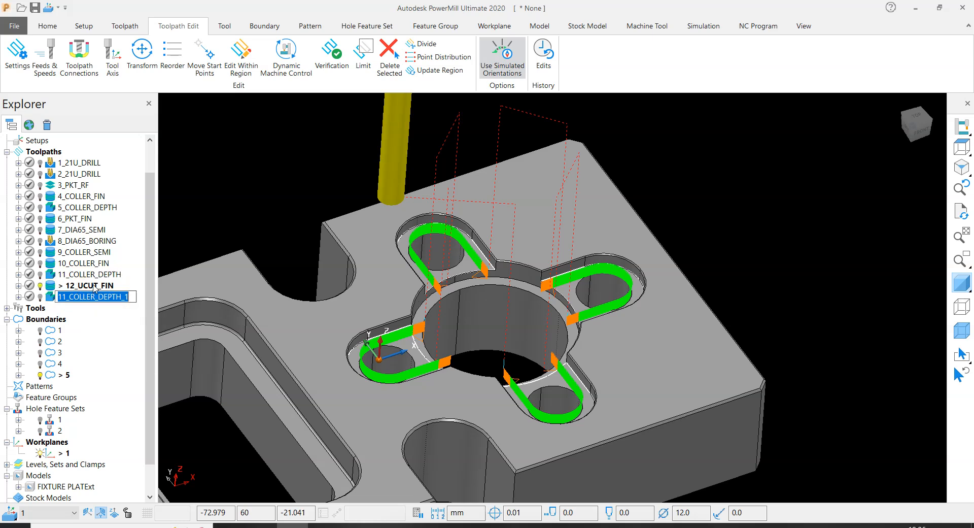
- Copy the name 12_UCUT_FIN and paste it as the name of the copied depth toolpath
{"action": "left_click", "coordinate": [96, 287]}
{"action": "left_click", "coordinate": [99, 285]}
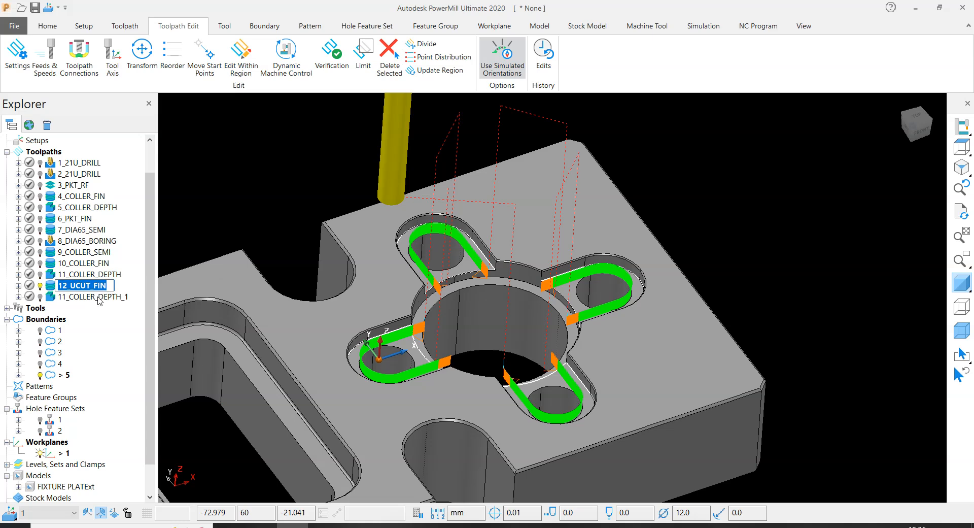
{"action": "left_click", "coordinate": [94, 297]}
{"action": "left_click", "coordinate": [92, 297]}
{"action": "right_click", "coordinate": [93, 298]}
{"action": "left_click", "coordinate": [212, 203]}
{"action": "right_click", "coordinate": [104, 301]}
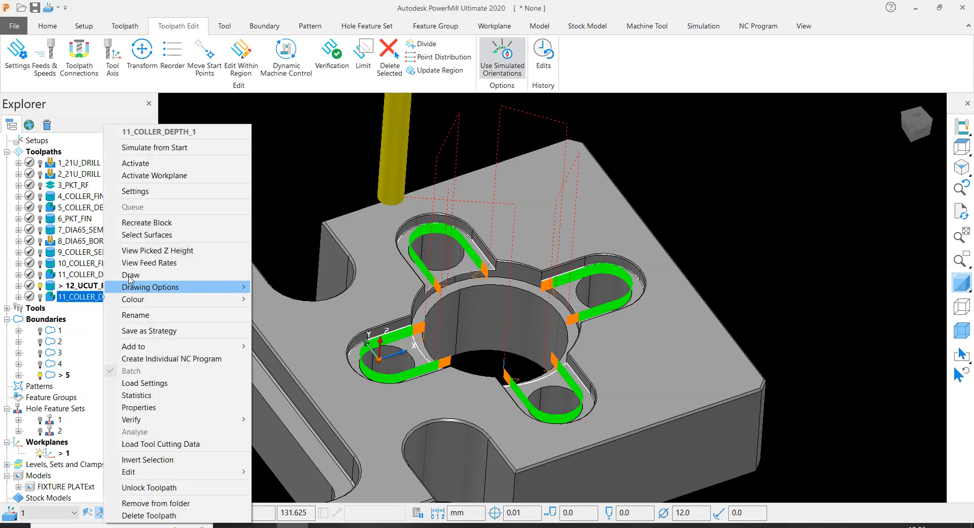
{"action": "left_click", "coordinate": [130, 315]}
{"action": "key", "text": "ctrl+v"}
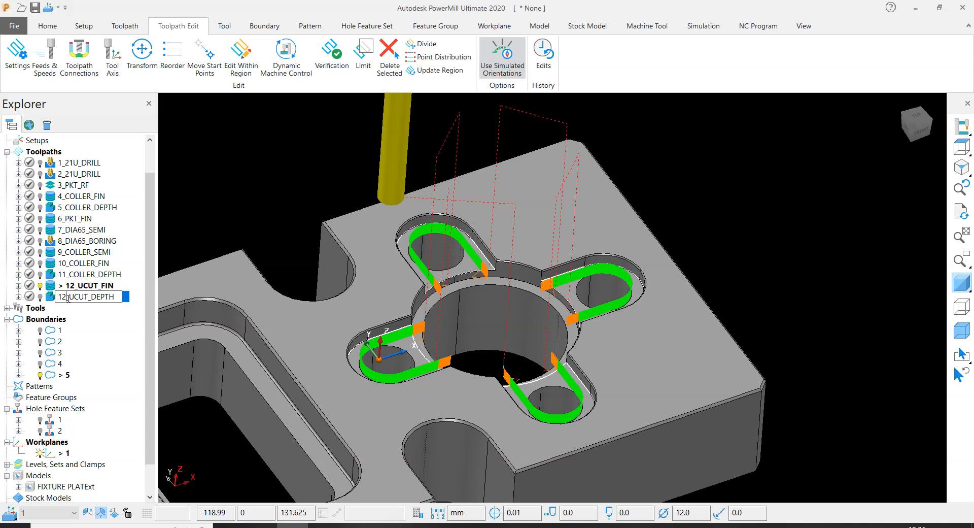
- Change the number prefix of the last depth toolpath so its name reads 13_UCUT_DEPTH
{"action": "key", "text": "BackSpace"}
{"action": "type", "text": "3"}
{"action": "key", "text": "Return"}
- Open the settings of 13_UCUT_DEPTH for editing and set its limiting boundary to 5
{"action": "right_click", "coordinate": [77, 301]}
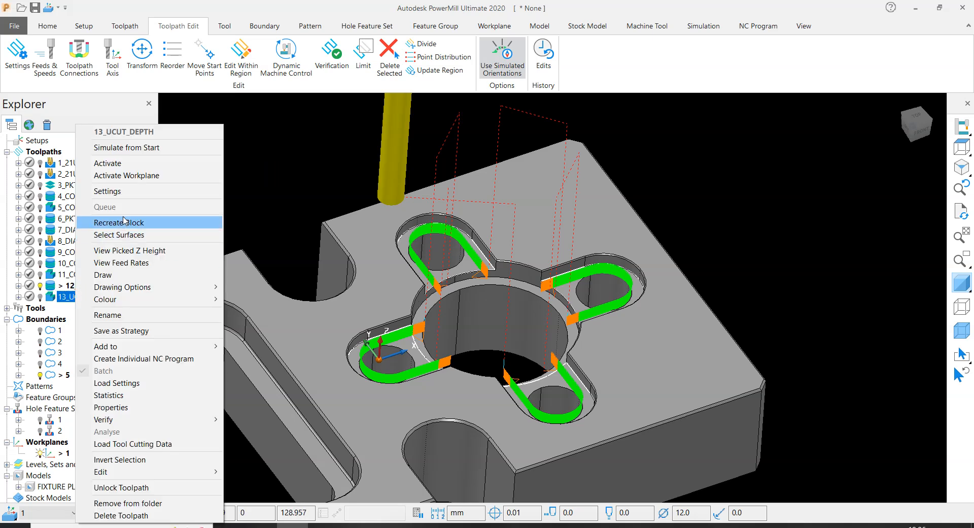
{"action": "left_click", "coordinate": [125, 193]}
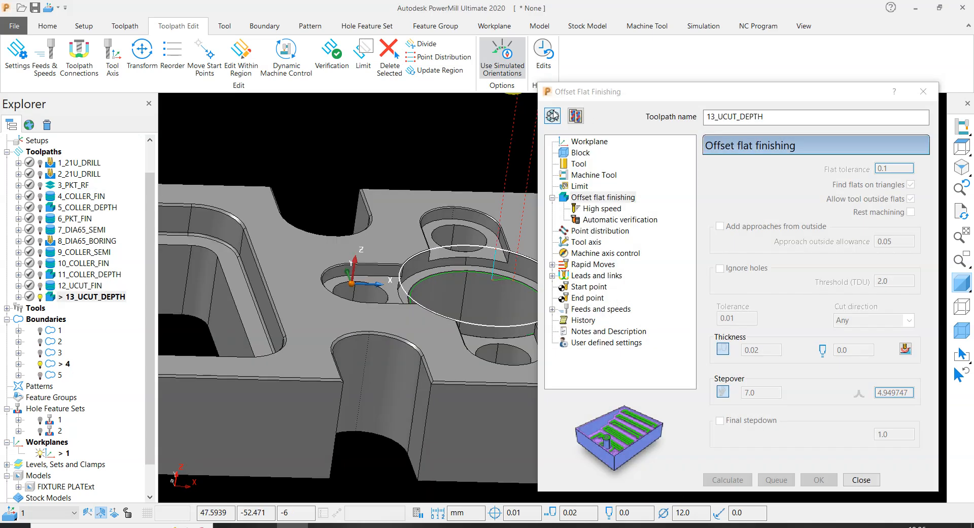
{"action": "left_click", "coordinate": [553, 115]}
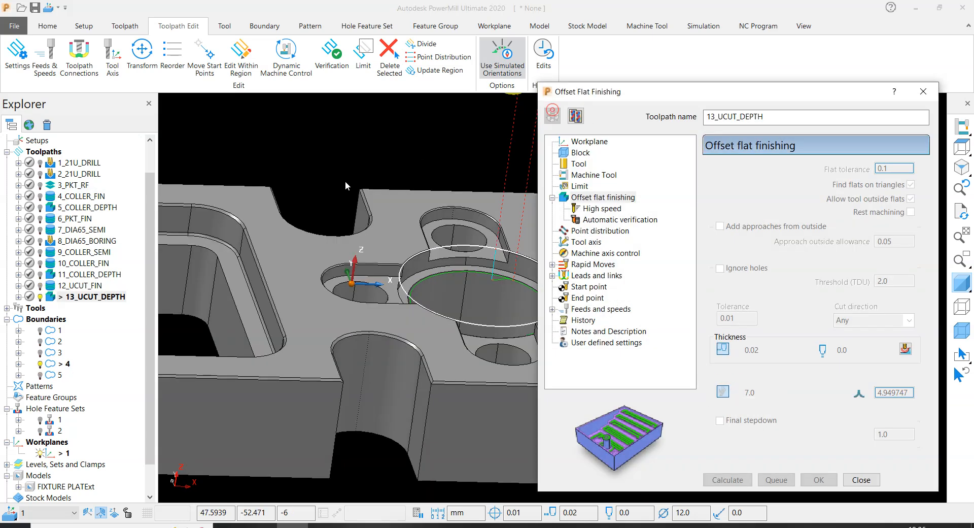
{"action": "left_click", "coordinate": [581, 185]}
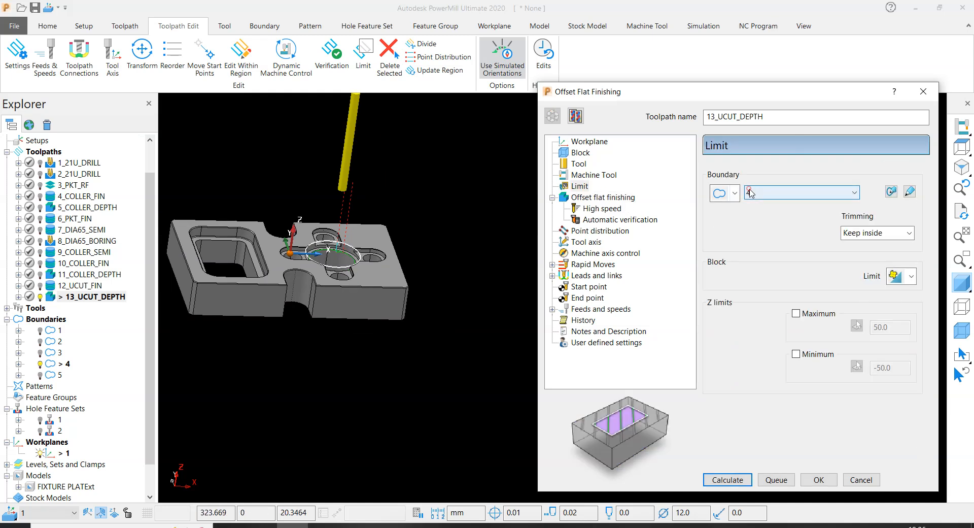
{"action": "left_click", "coordinate": [855, 192]}
{"action": "left_click", "coordinate": [767, 281]}
- Calculate the block from one slot's floor surface, lock its minimum Z at -6.0, and calculate the toolpath
{"action": "scroll", "coordinate": [330, 260], "scroll_direction": "up", "scroll_amount": 5}
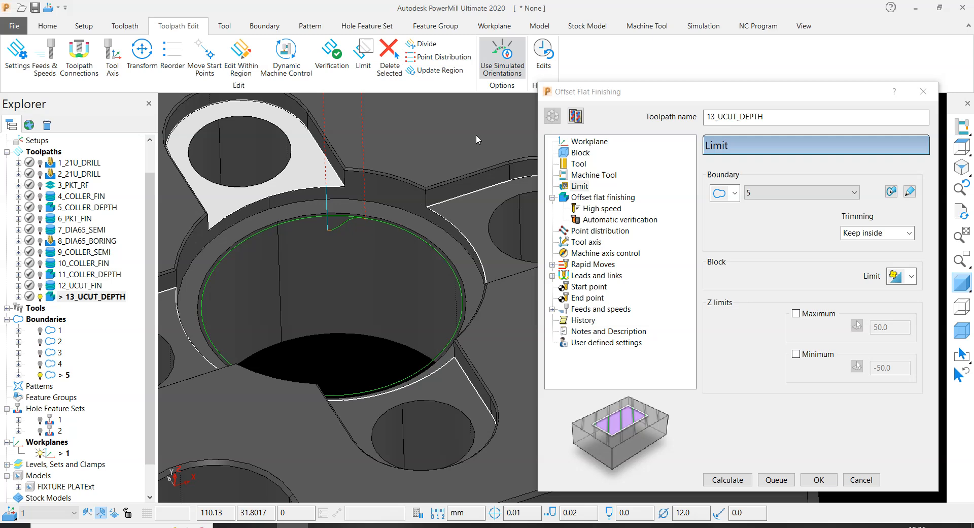
{"action": "left_click", "coordinate": [581, 153]}
{"action": "left_click", "coordinate": [889, 424]}
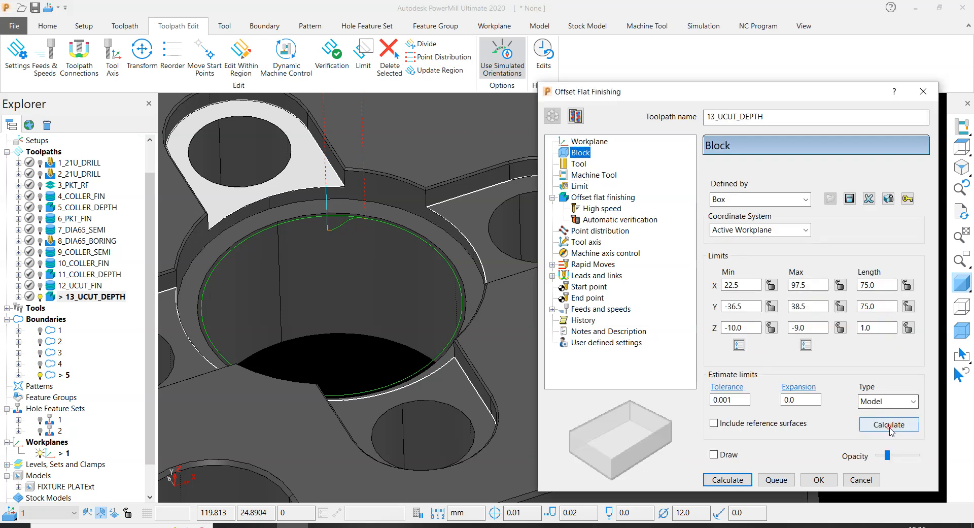
{"action": "left_click", "coordinate": [772, 328]}
{"action": "scroll", "coordinate": [362, 281], "scroll_direction": "down", "scroll_amount": 5}
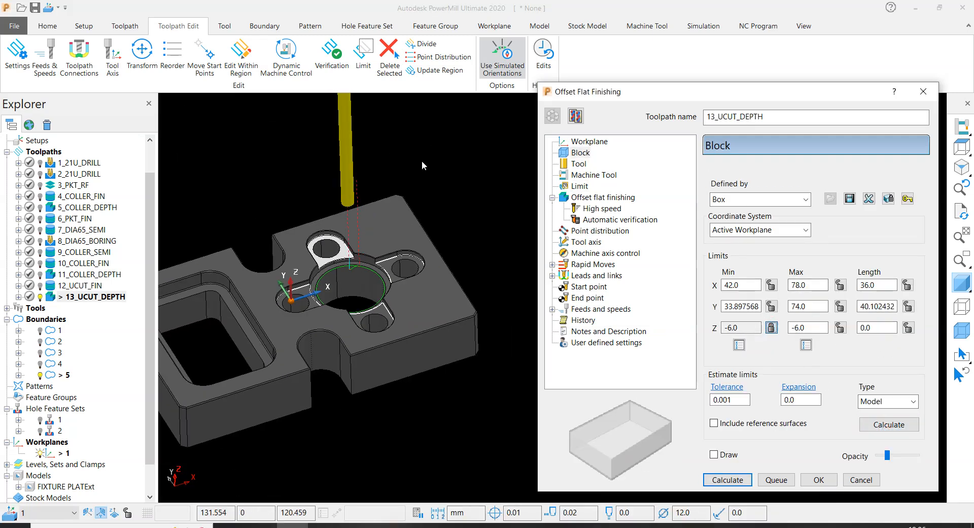
{"action": "left_click", "coordinate": [728, 480]}
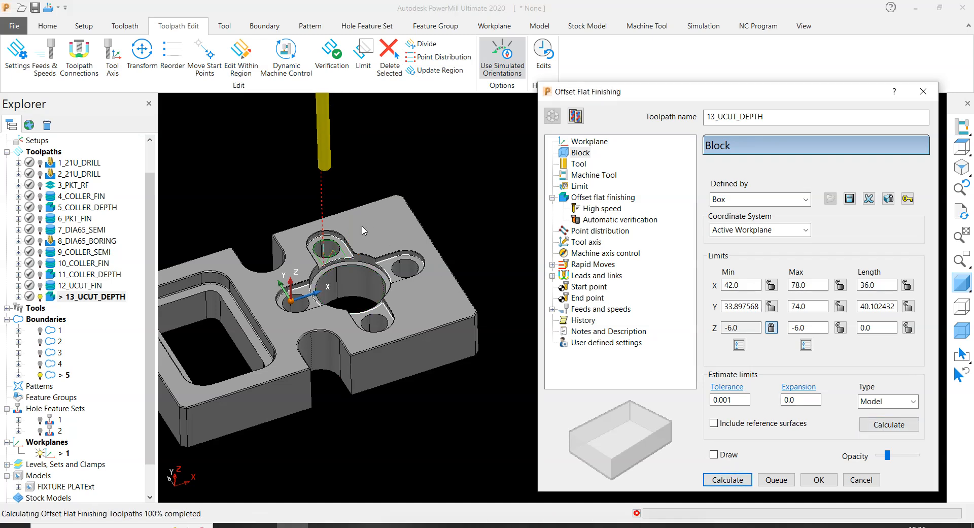
{"action": "scroll", "coordinate": [362, 239], "scroll_direction": "up", "scroll_amount": 3}
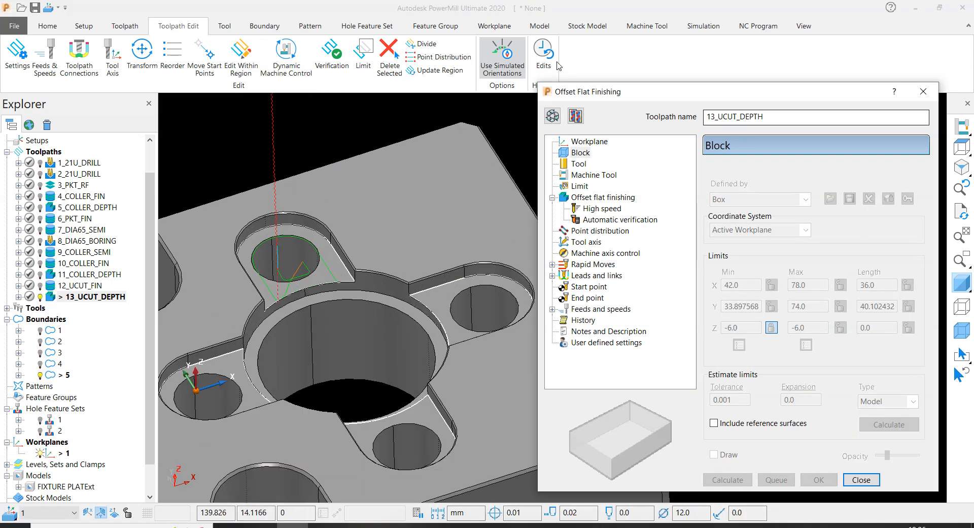
- Recalculate the block around the whole model, set its maximum Z to -1.0, and recalculate the toolpath
{"action": "scroll", "coordinate": [280, 241], "scroll_direction": "down", "scroll_amount": 3}
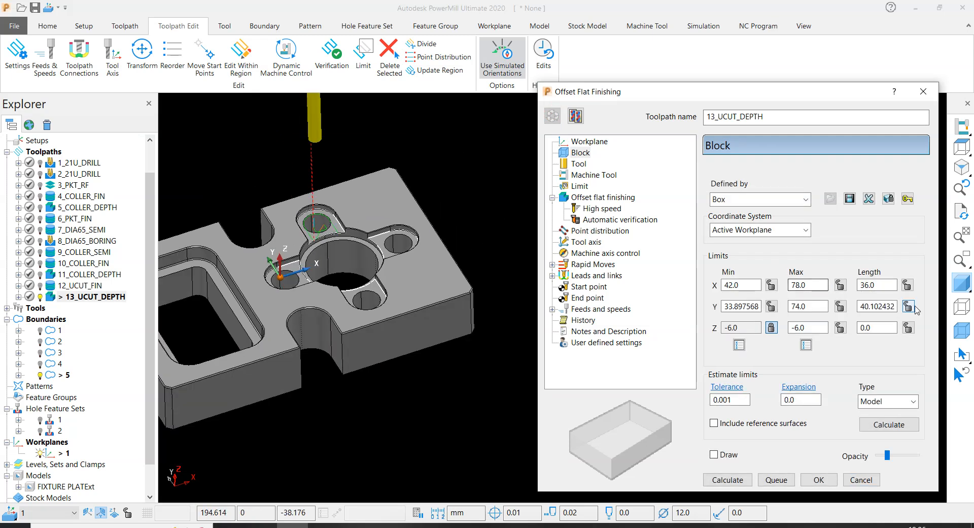
{"action": "scroll", "coordinate": [279, 241], "scroll_direction": "up", "scroll_amount": 3}
{"action": "scroll", "coordinate": [218, 284], "scroll_direction": "down", "scroll_amount": 3}
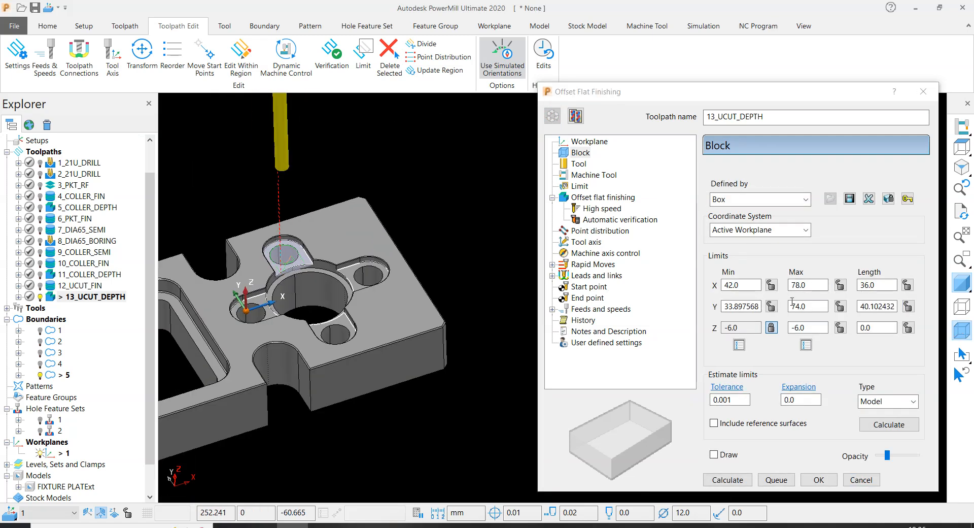
{"action": "left_click", "coordinate": [889, 425]}
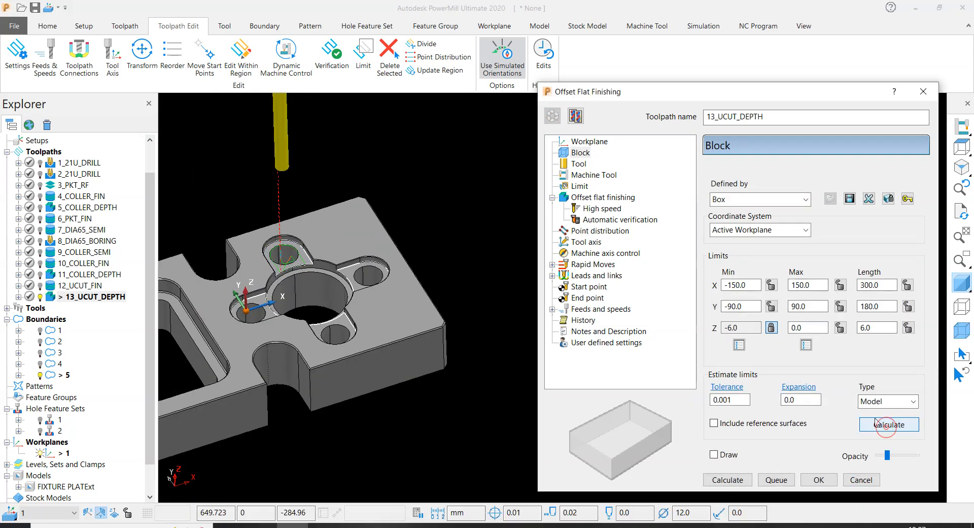
{"action": "double_click", "coordinate": [815, 326]}
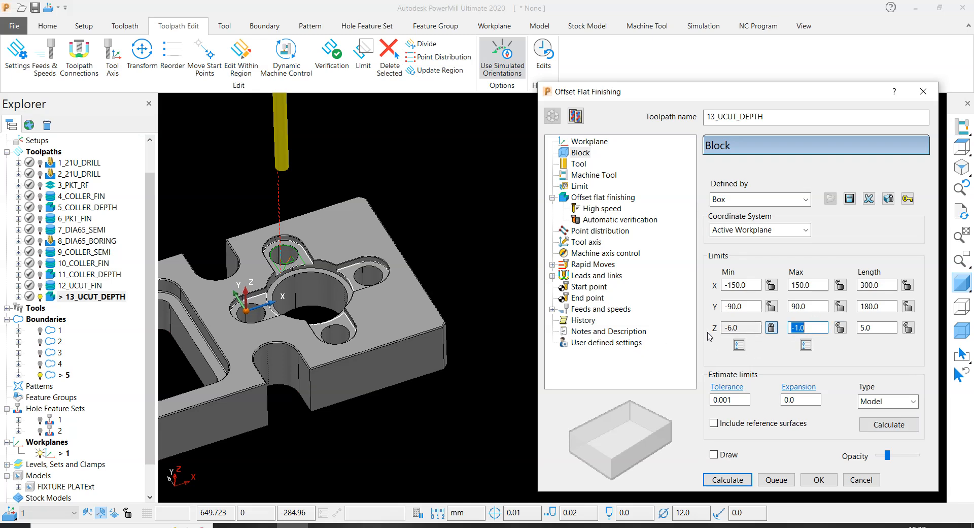
{"action": "left_click", "coordinate": [728, 480]}
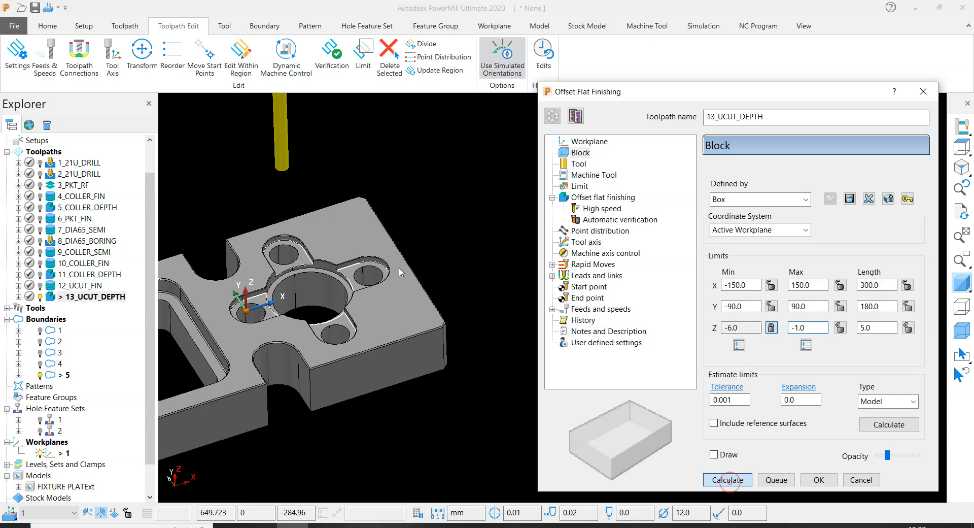
{"action": "scroll", "coordinate": [371, 235], "scroll_direction": "up", "scroll_amount": 5}
{"action": "scroll", "coordinate": [343, 220], "scroll_direction": "down", "scroll_amount": 5}
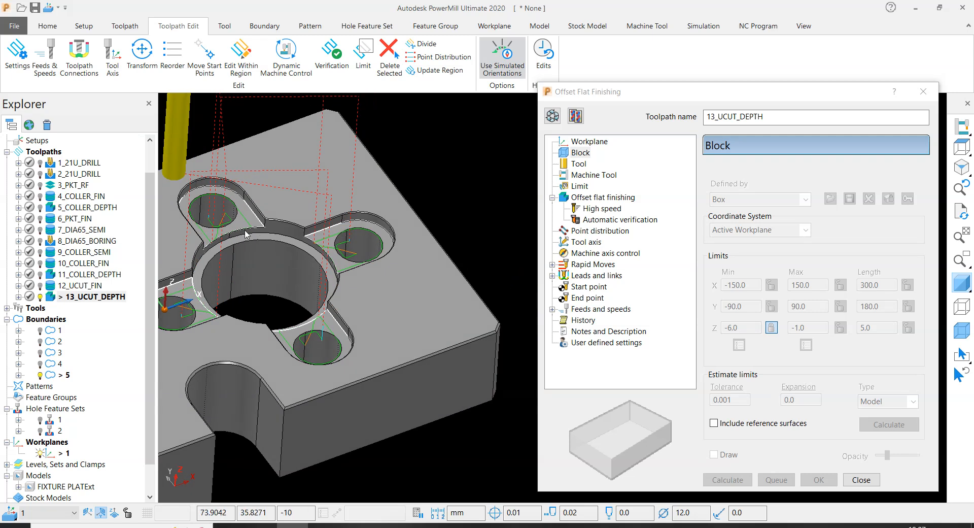
{"action": "scroll", "coordinate": [261, 249], "scroll_direction": "up", "scroll_amount": 5}
- Try 13_UCUT_DEPTH with no limiting boundary and recalculate it to examine the slot passes
{"action": "left_click", "coordinate": [545, 118]}
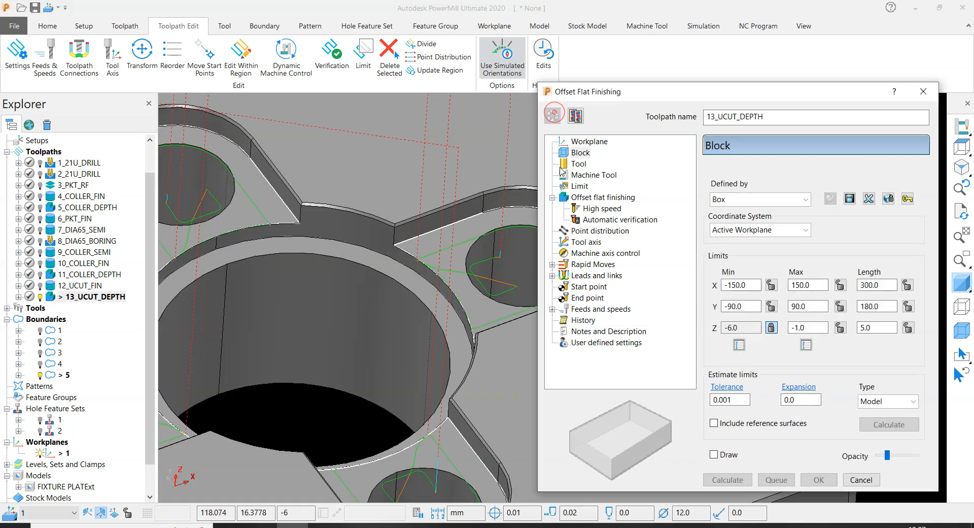
{"action": "left_click", "coordinate": [579, 186]}
{"action": "left_click", "coordinate": [768, 188]}
{"action": "left_click", "coordinate": [775, 208]}
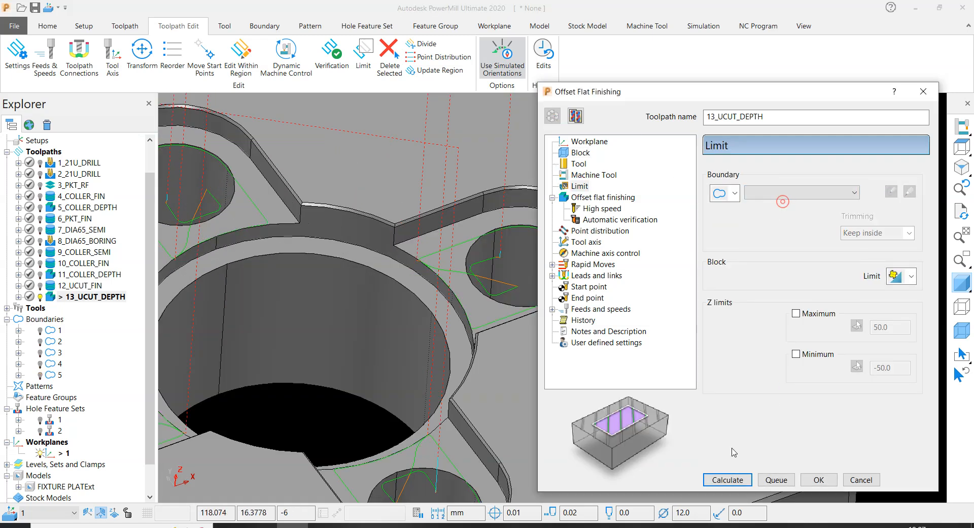
{"action": "left_click", "coordinate": [721, 479]}
{"action": "scroll", "coordinate": [386, 232], "scroll_direction": "down", "scroll_amount": 5}
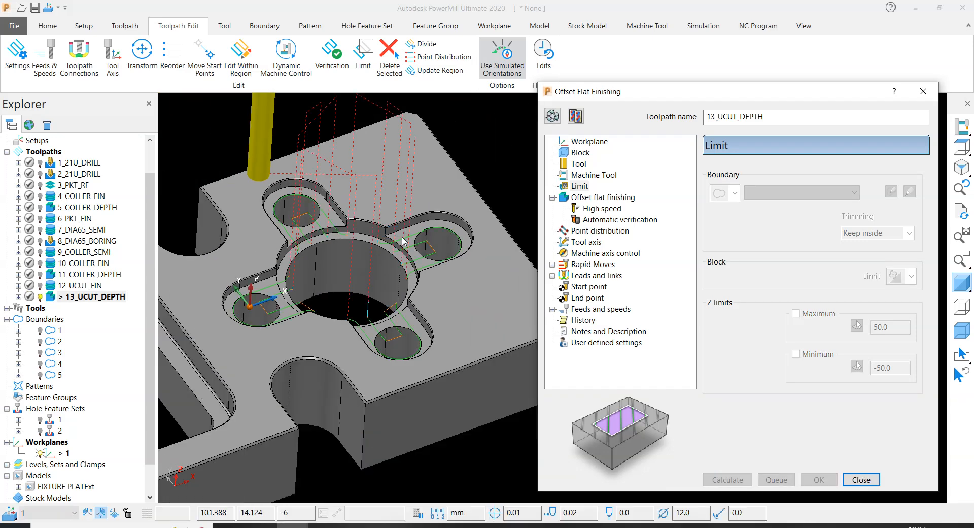
{"action": "scroll", "coordinate": [392, 246], "scroll_direction": "up", "scroll_amount": 5}
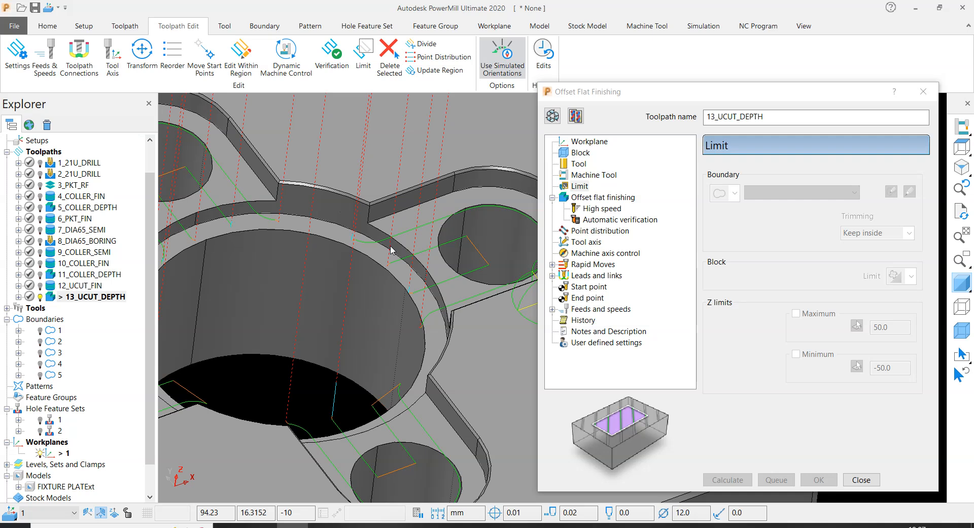
{"action": "scroll", "coordinate": [359, 268], "scroll_direction": "up", "scroll_amount": 3}
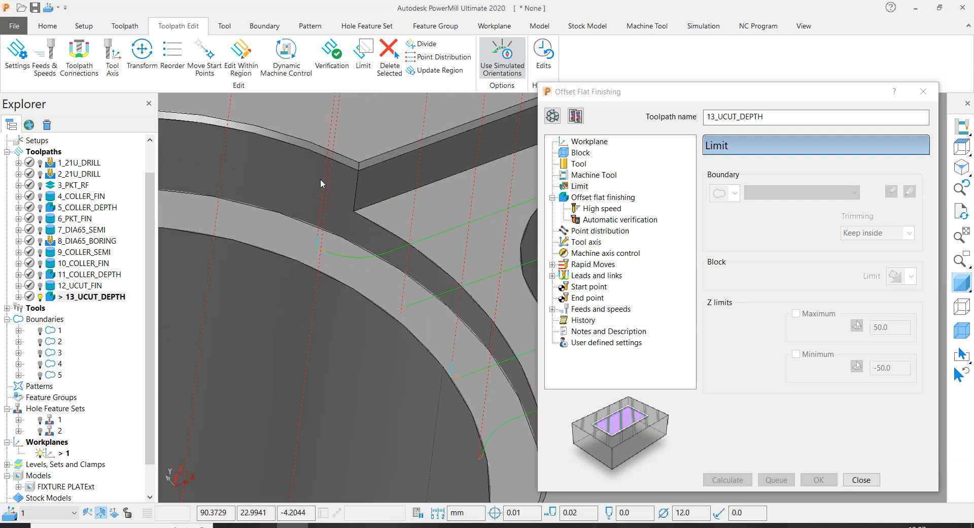
- Switch 13_UCUT_DEPTH to the other block limit option and recalculate the toolpath
{"action": "left_click", "coordinate": [553, 116]}
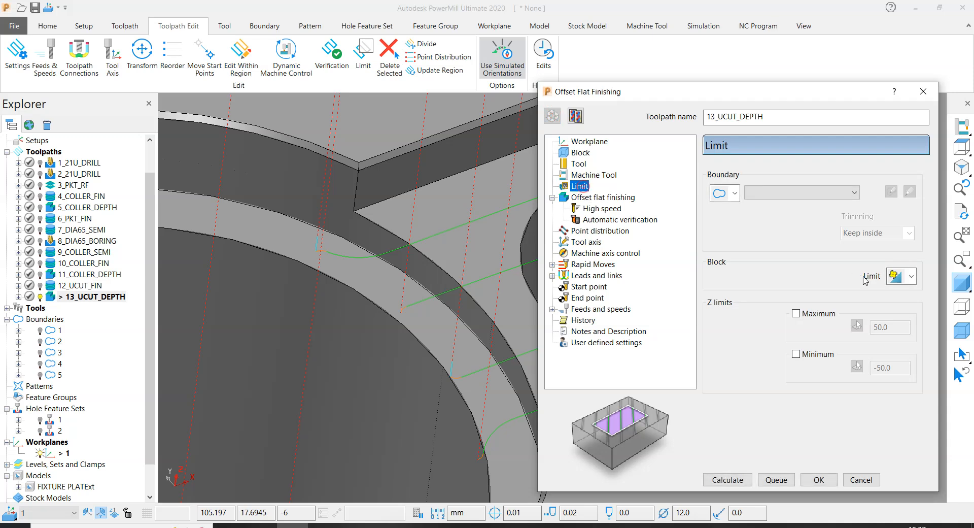
{"action": "left_click", "coordinate": [912, 276]}
{"action": "left_click", "coordinate": [896, 310]}
{"action": "left_click", "coordinate": [728, 480]}
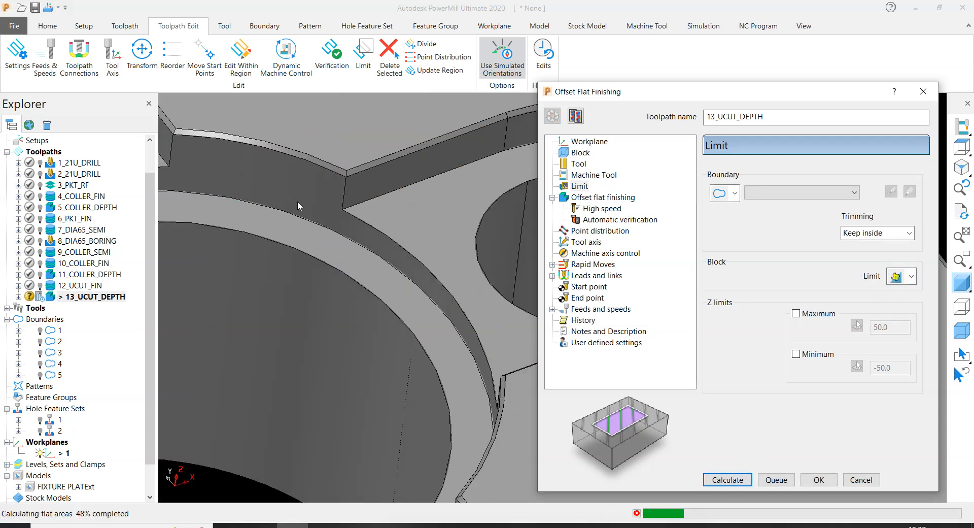
{"action": "scroll", "coordinate": [306, 199], "scroll_direction": "down", "scroll_amount": 5}
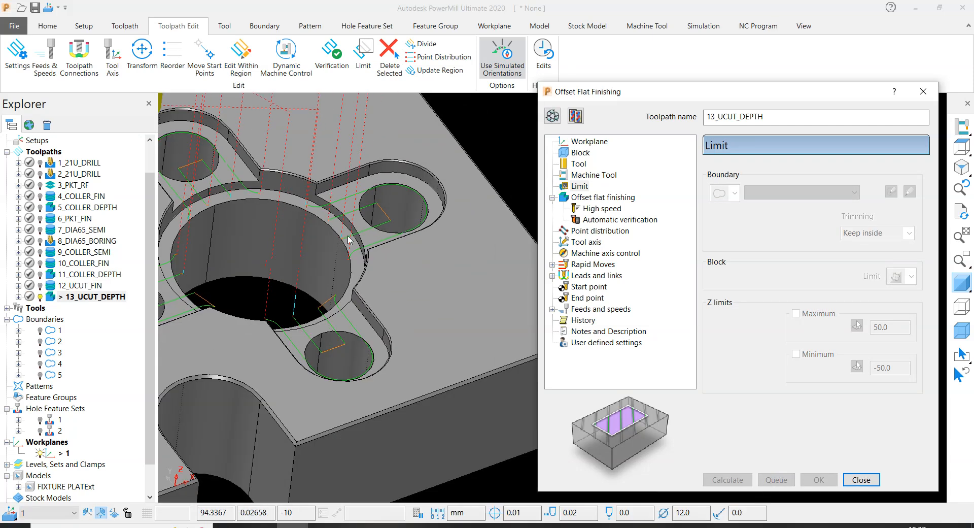
{"action": "scroll", "coordinate": [366, 211], "scroll_direction": "up", "scroll_amount": 5}
{"action": "scroll", "coordinate": [345, 237], "scroll_direction": "down", "scroll_amount": 2}
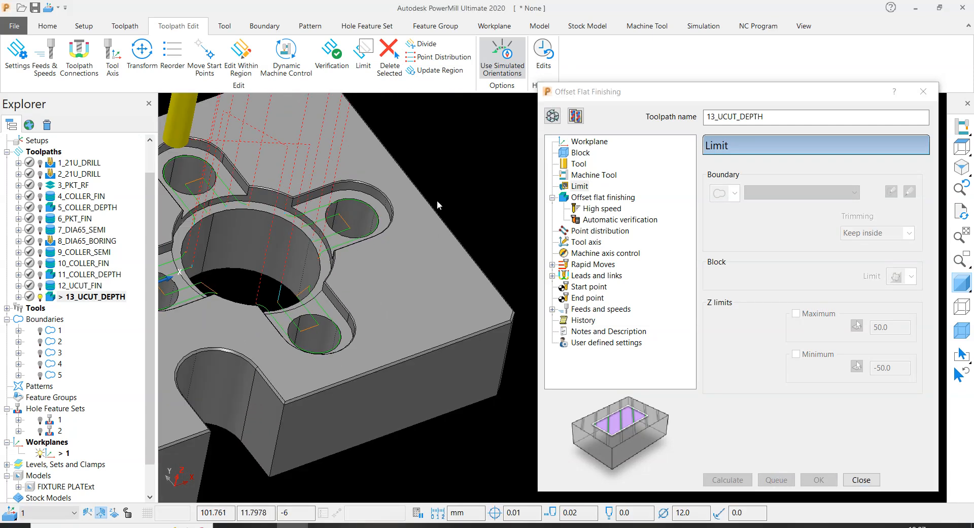
- Set the limiting boundary of 13_UCUT_DEPTH back to 5, recalculate the toolpath, and close its settings
{"action": "left_click", "coordinate": [555, 107]}
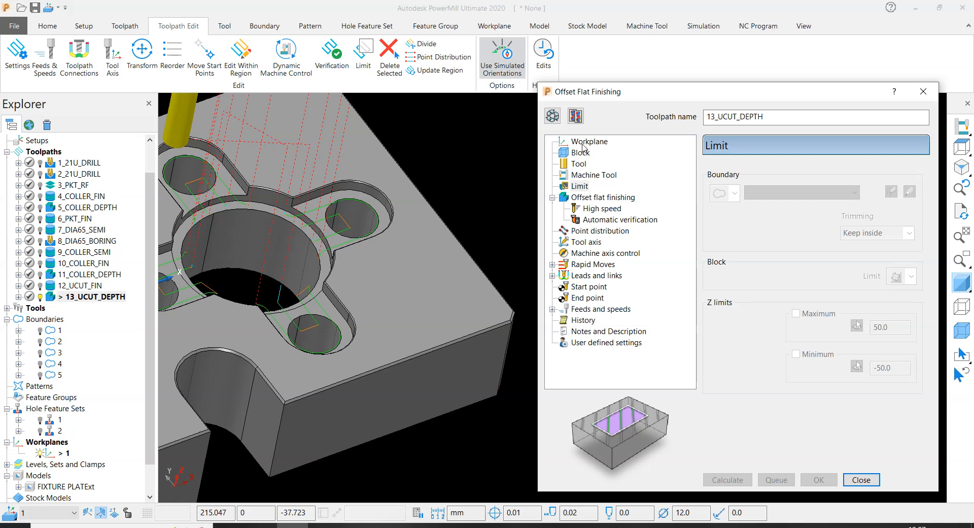
{"action": "left_click", "coordinate": [552, 116]}
{"action": "left_click", "coordinate": [787, 194]}
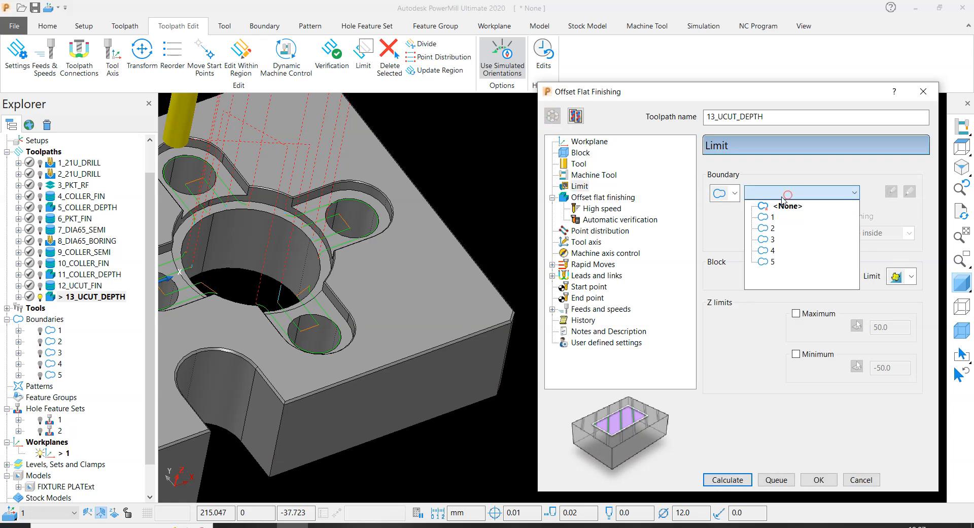
{"action": "left_click", "coordinate": [770, 263]}
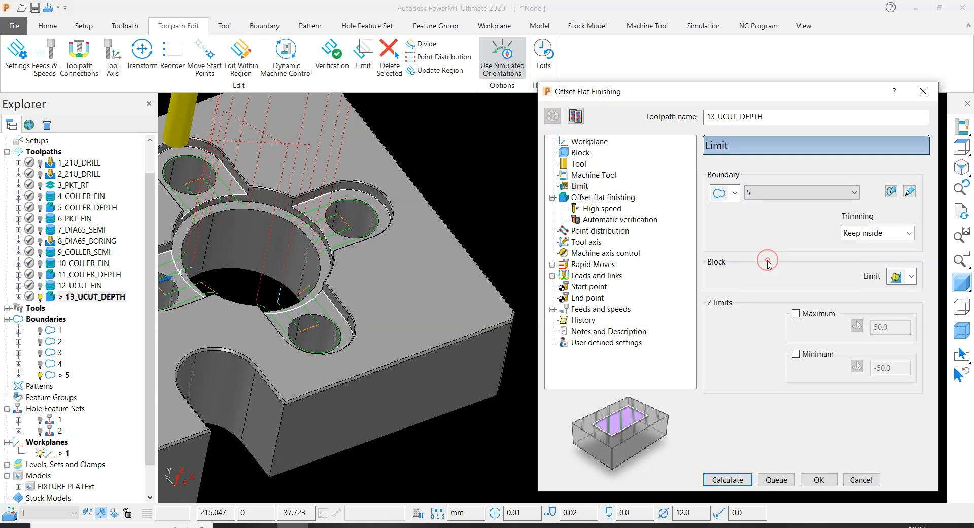
{"action": "left_click", "coordinate": [726, 481]}
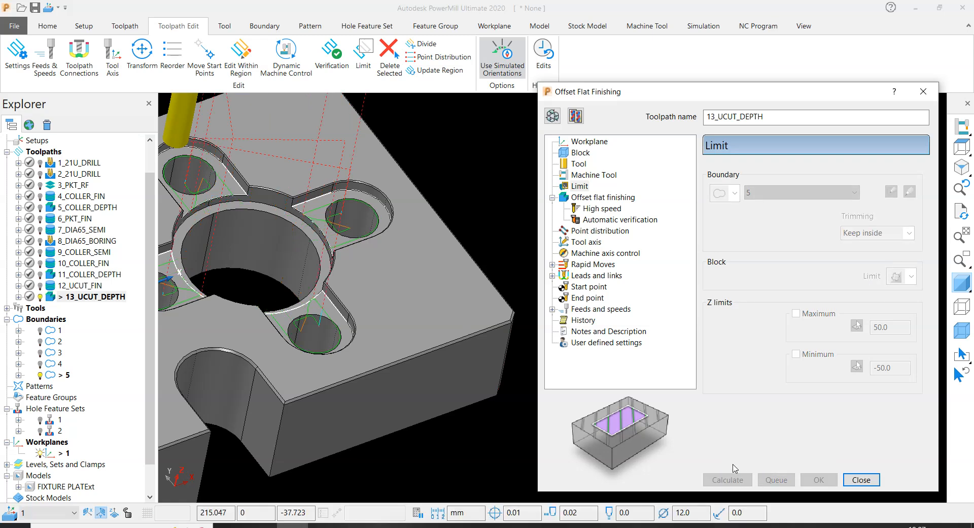
{"action": "left_click", "coordinate": [861, 482]}
{"action": "left_click", "coordinate": [566, 227]}
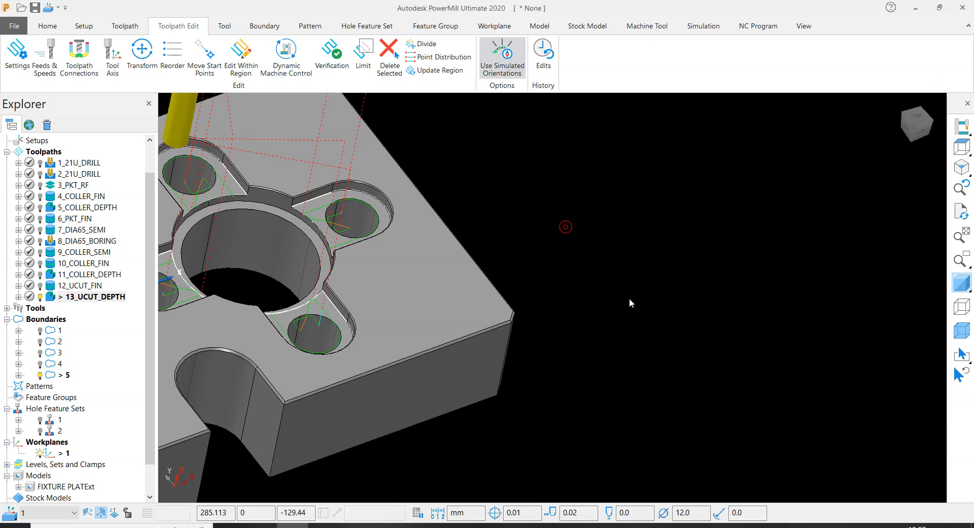
- Deactivate 13_UCUT_DEPTH and inspect the four slots and holes around the central bore
{"action": "scroll", "coordinate": [630, 301], "scroll_direction": "down", "scroll_amount": 2}
{"action": "middle_click_drag", "start_coordinate": [629, 299], "coordinate": [570, 282]}
{"action": "double_click", "coordinate": [47, 295]}
{"action": "scroll", "coordinate": [349, 209], "scroll_direction": "up", "scroll_amount": 4}
{"action": "scroll", "coordinate": [392, 253], "scroll_direction": "down", "scroll_amount": 3}
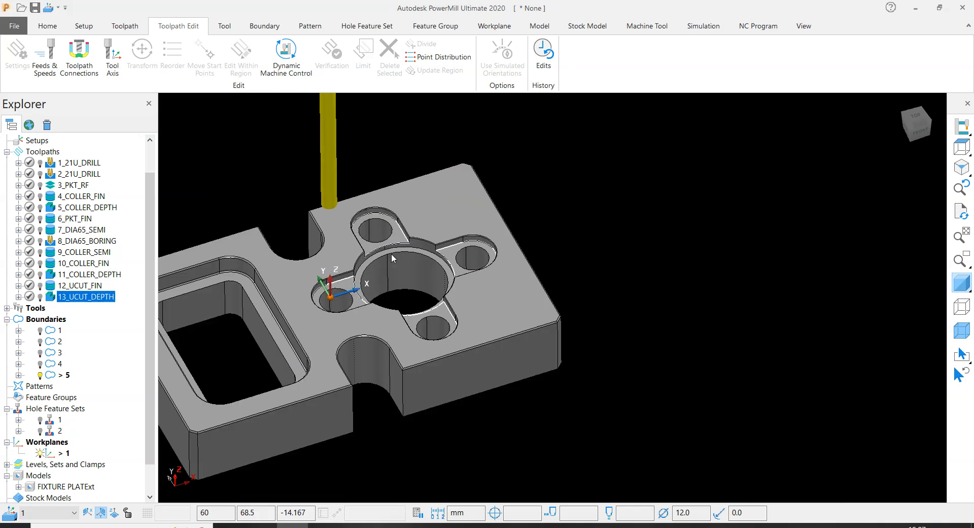
{"action": "scroll", "coordinate": [317, 217], "scroll_direction": "up", "scroll_amount": 4}
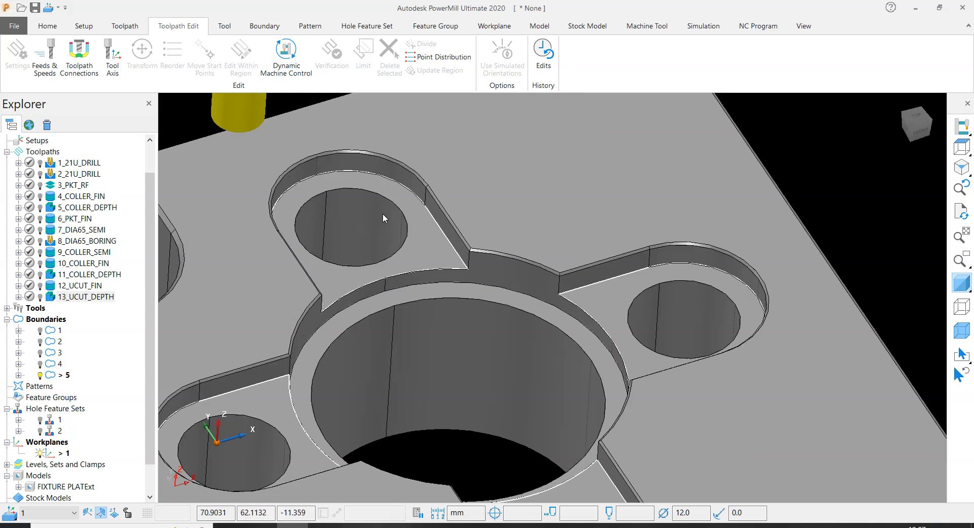
{"action": "scroll", "coordinate": [406, 208], "scroll_direction": "down", "scroll_amount": 4}
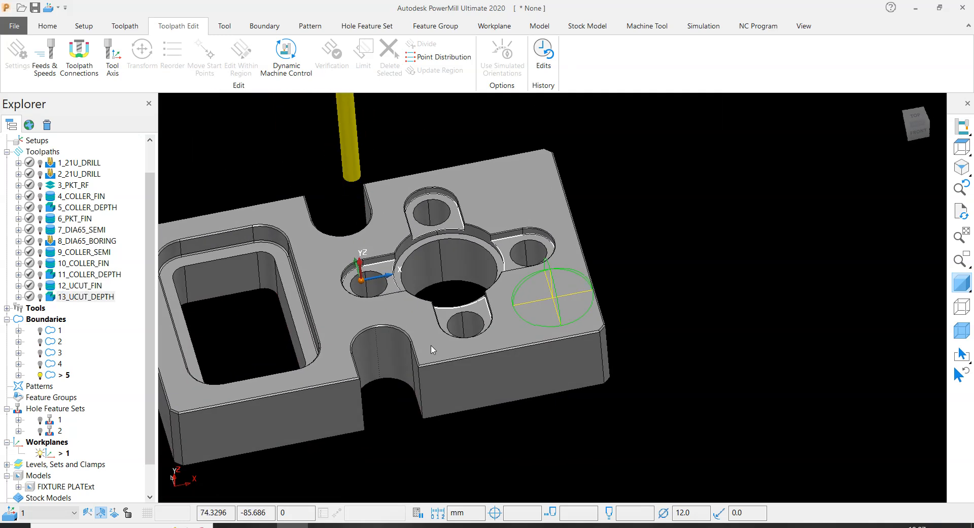
- Activate the 1_21U_DRILL toolpath and make a copy of it
{"action": "double_click", "coordinate": [50, 166]}
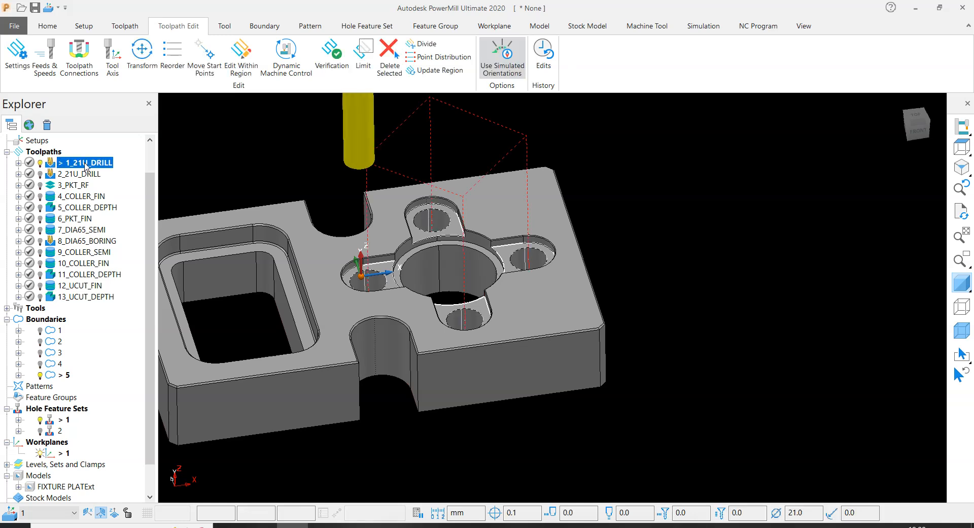
{"action": "right_click", "coordinate": [95, 168]}
{"action": "mouse_move", "coordinate": [171, 472]}
{"action": "left_click", "coordinate": [291, 440]}
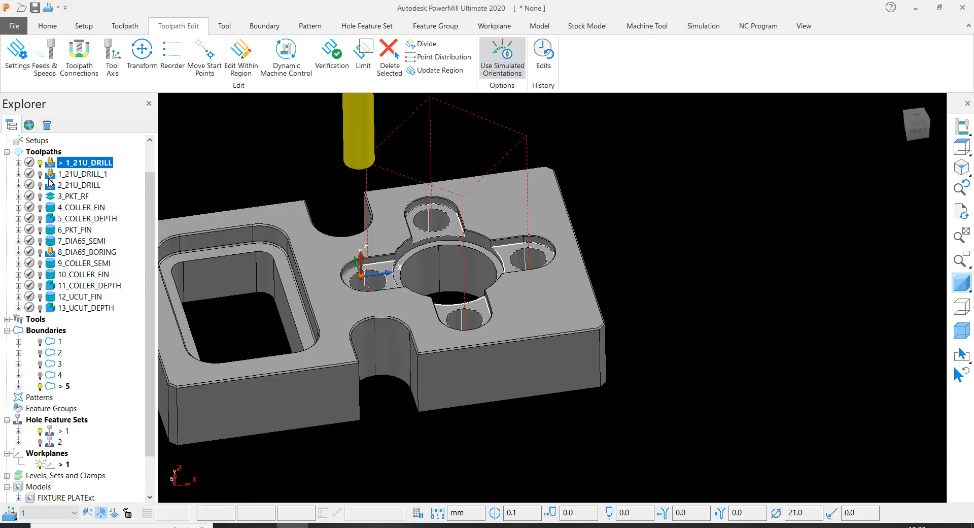
- Move the copied 21U drill toolpath to the end of the toolpath list and rename it 14_25BORING
{"action": "left_click_drag", "start_coordinate": [50, 176], "coordinate": [54, 311]}
{"action": "left_click", "coordinate": [58, 309]}
{"action": "left_click", "coordinate": [60, 308]}
{"action": "type", "text": "4"}
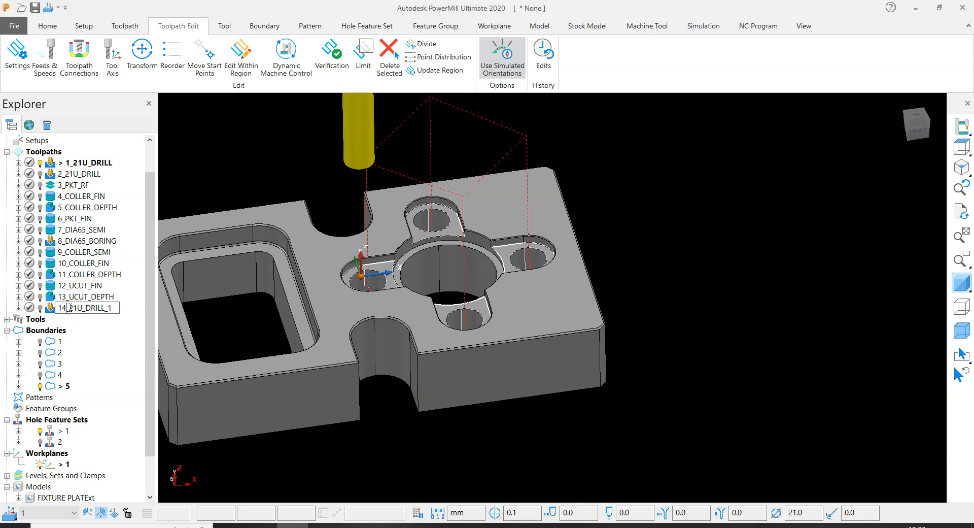
{"action": "left_click_drag", "start_coordinate": [69, 308], "coordinate": [110, 309]}
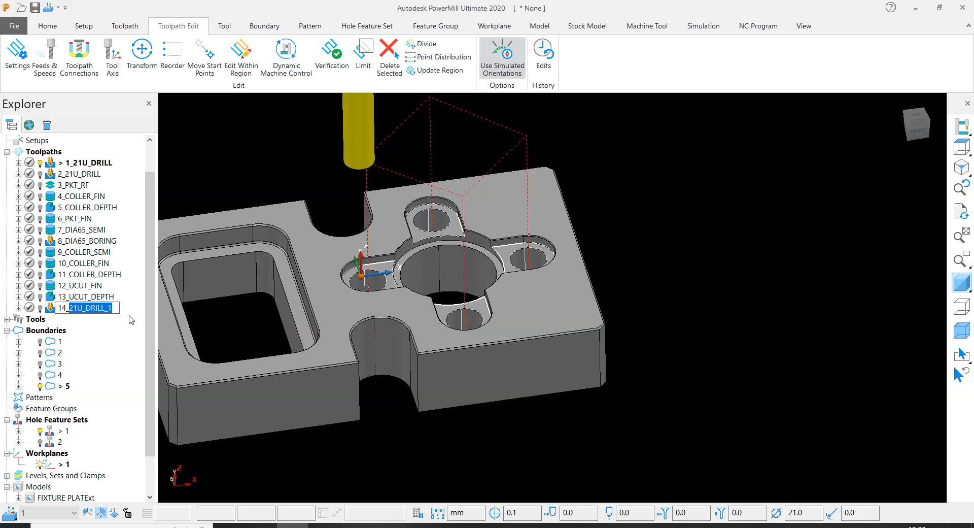
{"action": "type", "text": "25BORING"}
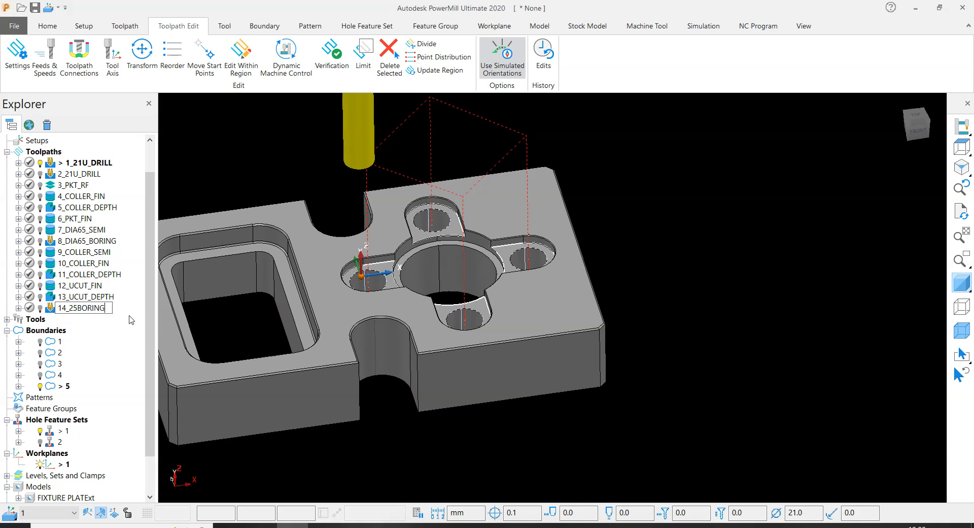
{"action": "key", "text": "Return"}
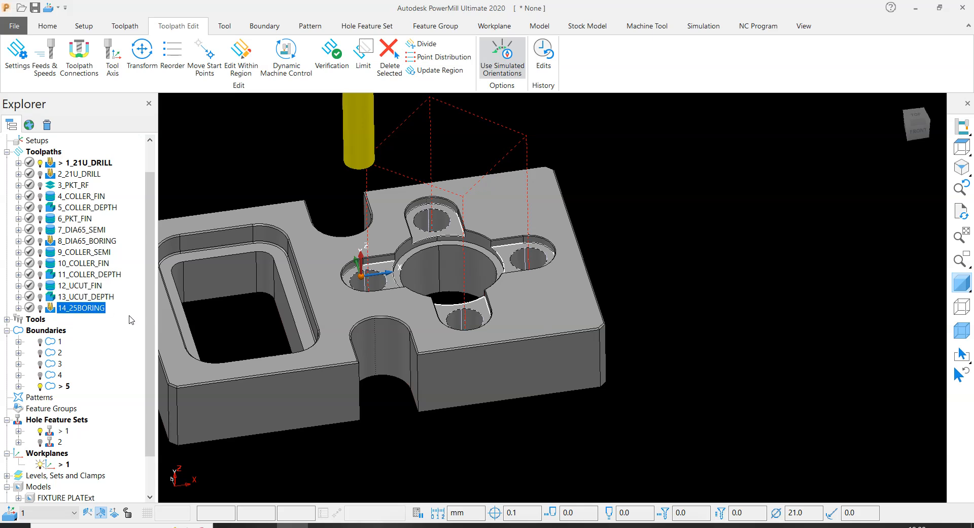
- Open the settings of 14_25BORING for editing and create a new end mill with a 25 mm diameter
{"action": "left_click", "coordinate": [826, 288]}
{"action": "right_click", "coordinate": [89, 304]}
{"action": "left_click", "coordinate": [142, 189]}
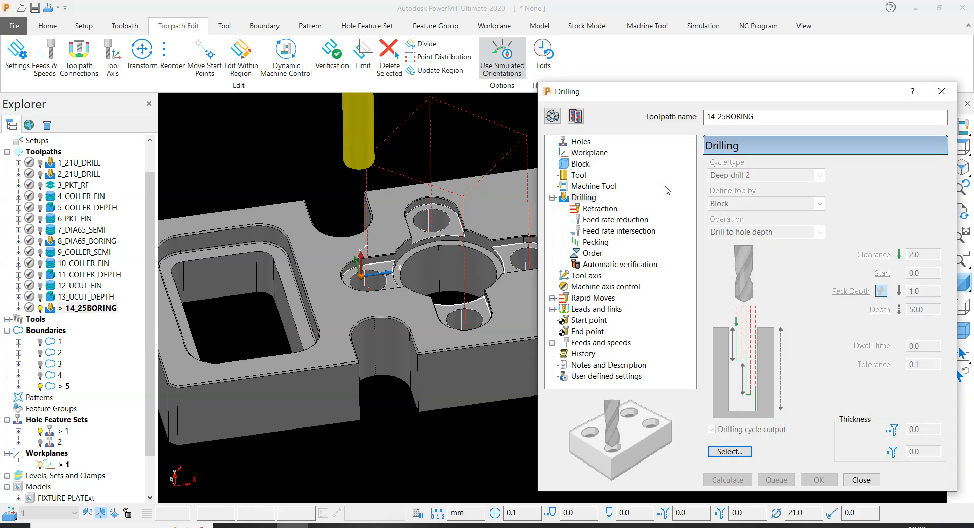
{"action": "left_click_drag", "start_coordinate": [614, 95], "coordinate": [510, 157]}
{"action": "scroll", "coordinate": [532, 189], "scroll_direction": "up", "scroll_amount": 2}
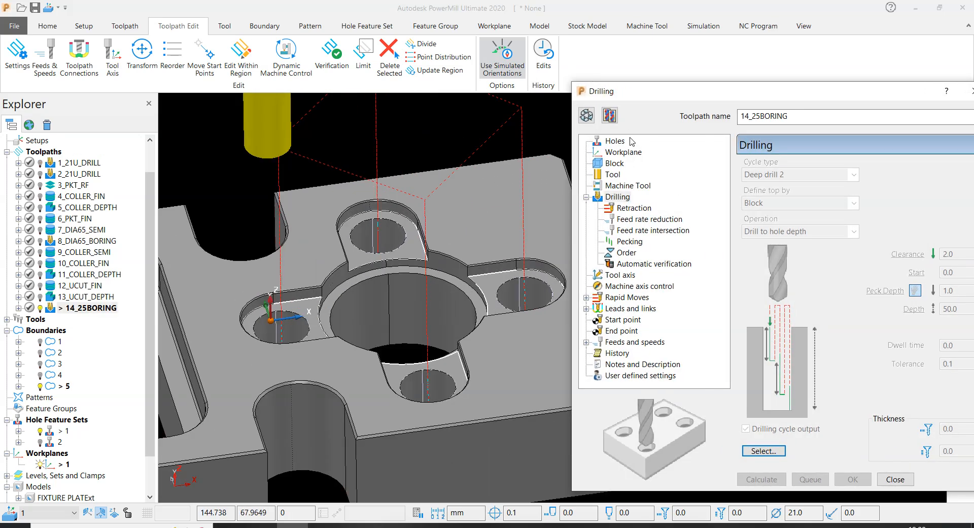
{"action": "left_click", "coordinate": [587, 115]}
{"action": "left_click", "coordinate": [613, 174]}
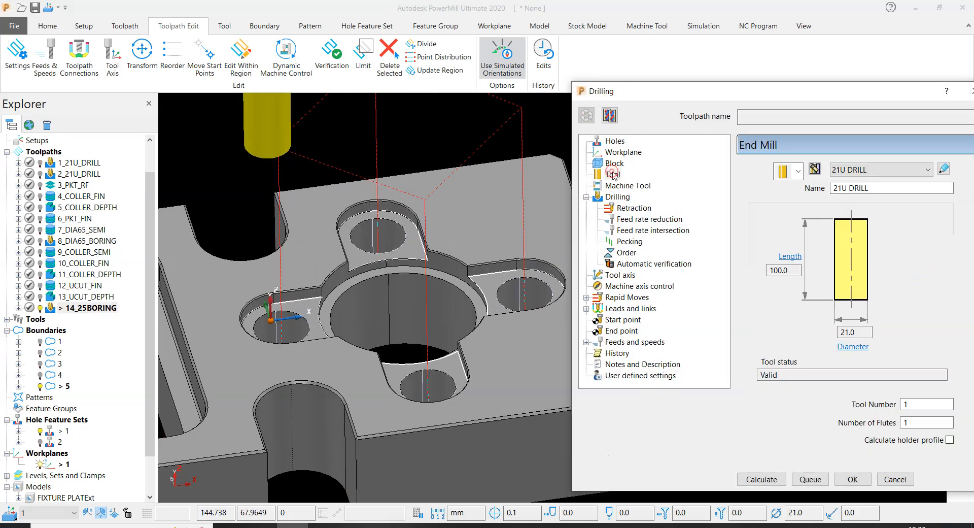
{"action": "left_click", "coordinate": [797, 173]}
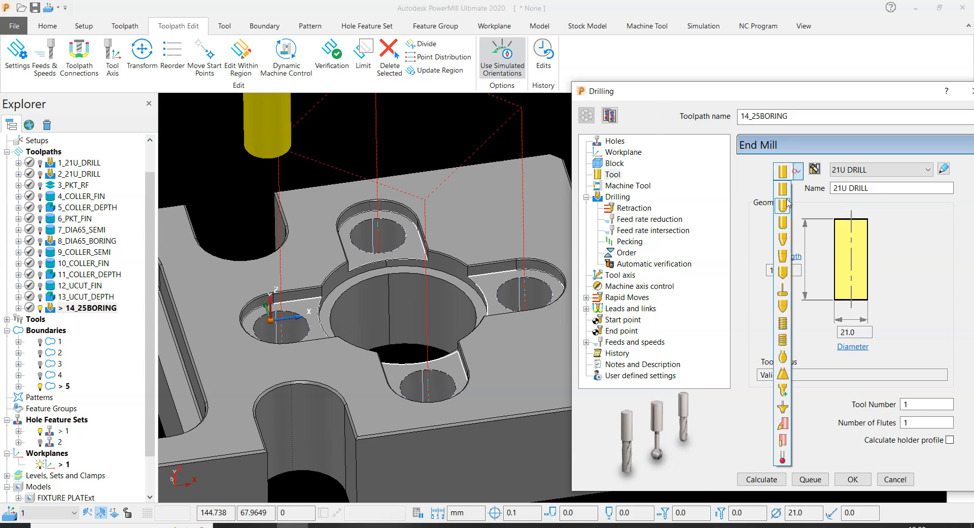
{"action": "left_click", "coordinate": [784, 189]}
{"action": "left_click_drag", "start_coordinate": [868, 333], "coordinate": [689, 335]}
{"action": "type", "text": "25"}
{"action": "key", "text": "Return"}
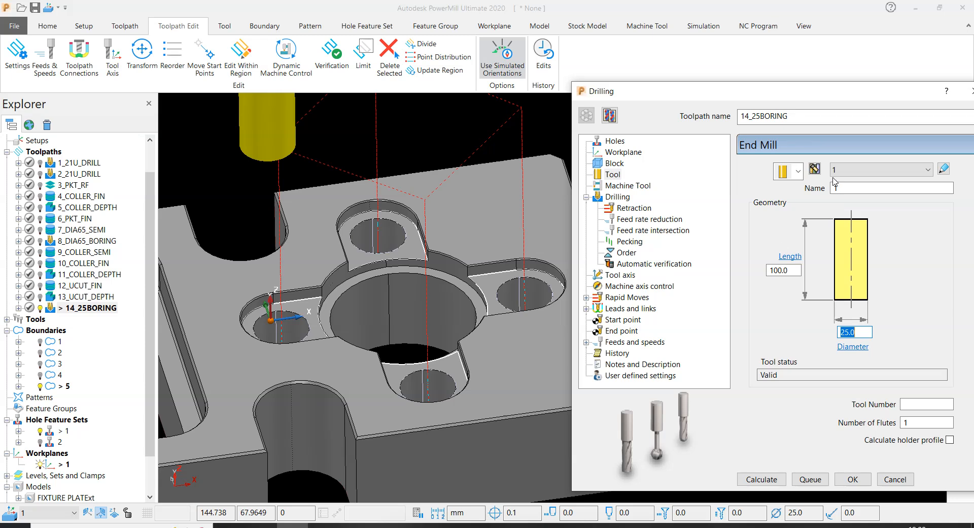
- Name the new end mill 25BORING and give it tool number 12
{"action": "left_click_drag", "start_coordinate": [801, 118], "coordinate": [756, 131]}
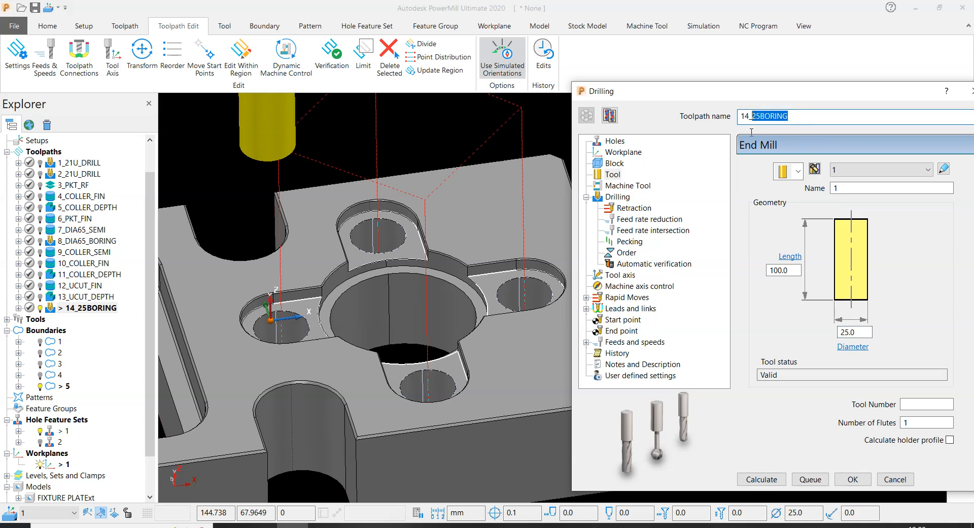
{"action": "key", "text": "ctrl+c"}
{"action": "double_click", "coordinate": [843, 187]}
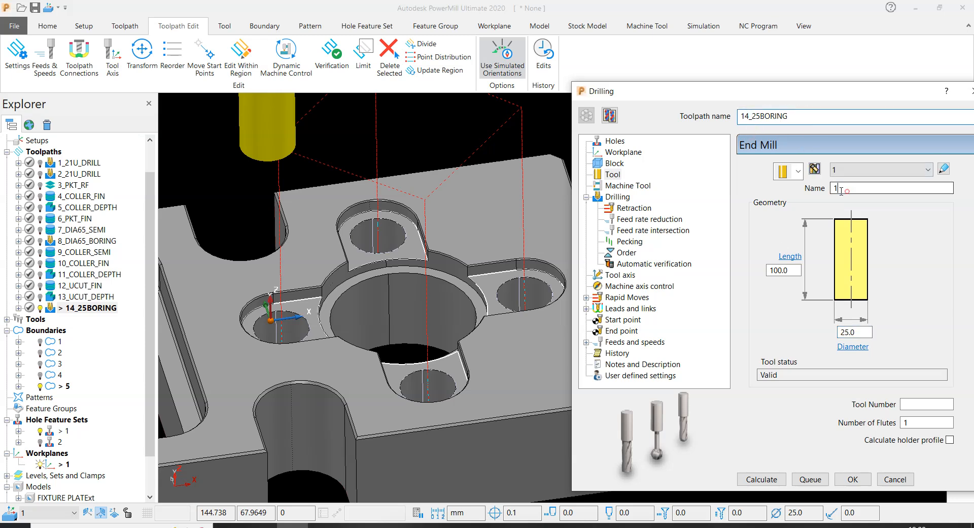
{"action": "key", "text": "ctrl+v"}
{"action": "key", "text": "Return"}
{"action": "left_click", "coordinate": [910, 403]}
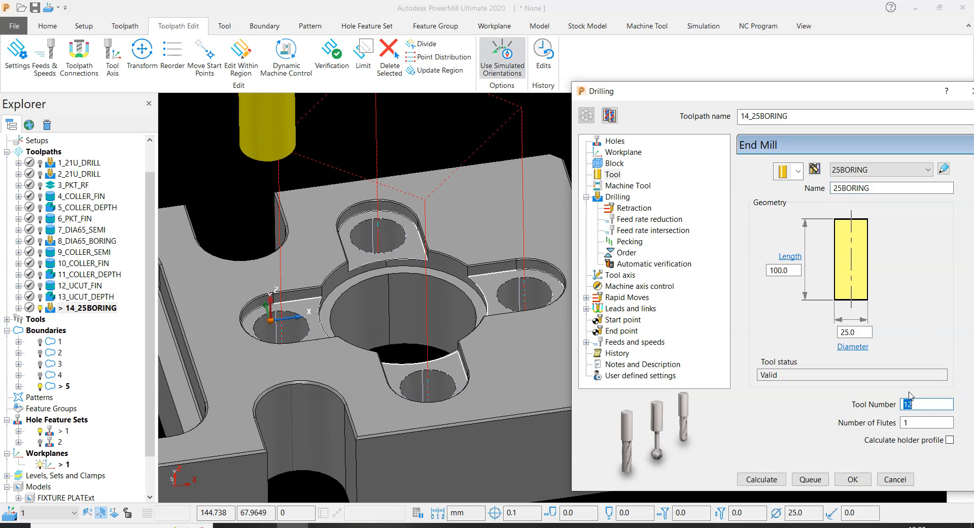
- Set the drilling cycle type to Counter bore and define the top by Hole top
{"action": "left_click", "coordinate": [618, 197]}
{"action": "scroll", "coordinate": [184, 203], "scroll_direction": "down", "scroll_amount": 3}
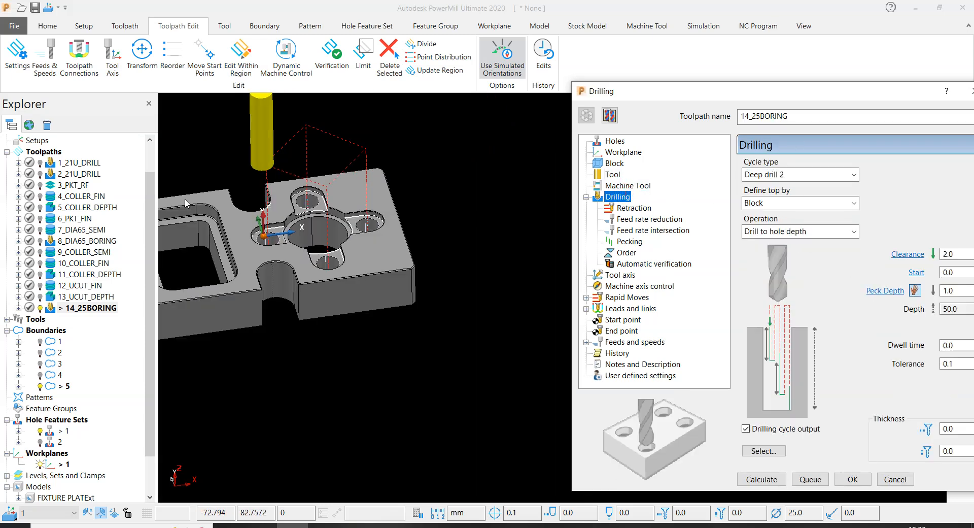
{"action": "scroll", "coordinate": [184, 203], "scroll_direction": "up", "scroll_amount": 2}
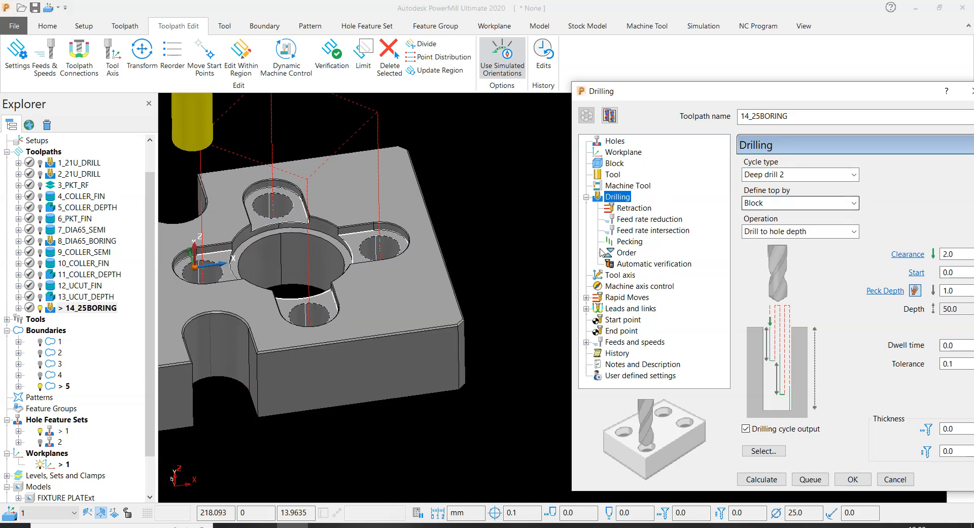
{"action": "scroll", "coordinate": [340, 270], "scroll_direction": "up", "scroll_amount": 6}
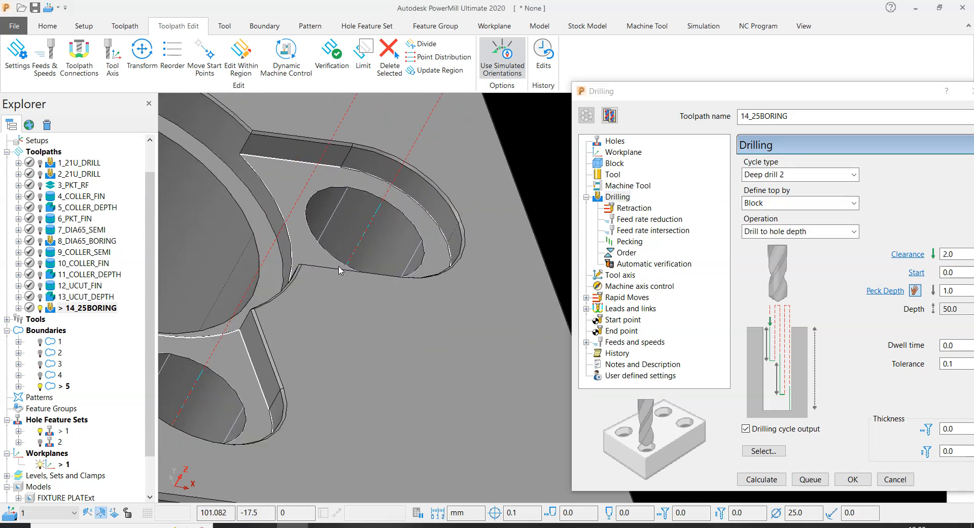
{"action": "scroll", "coordinate": [341, 270], "scroll_direction": "down", "scroll_amount": 6}
{"action": "middle_click_drag", "start_coordinate": [436, 227], "coordinate": [398, 239]}
{"action": "scroll", "coordinate": [339, 262], "scroll_direction": "up", "scroll_amount": 6}
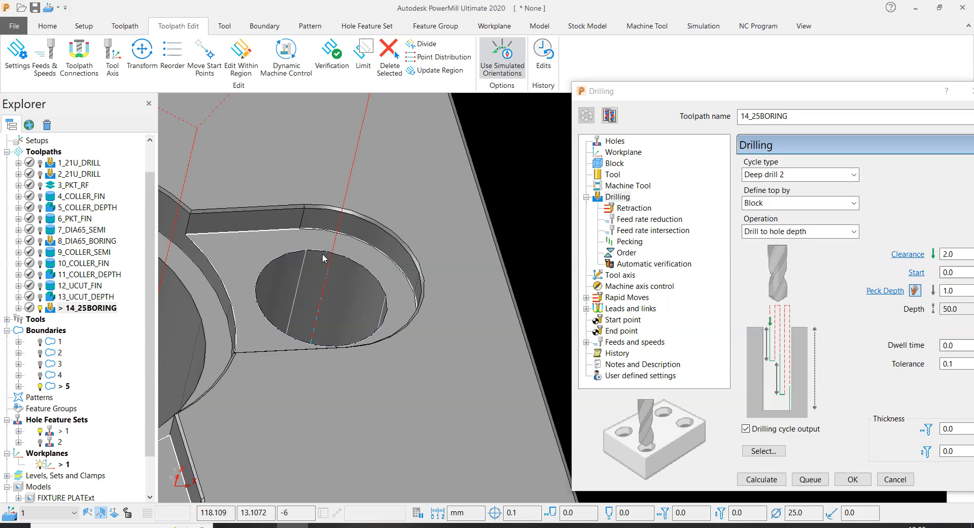
{"action": "left_click", "coordinate": [774, 177]}
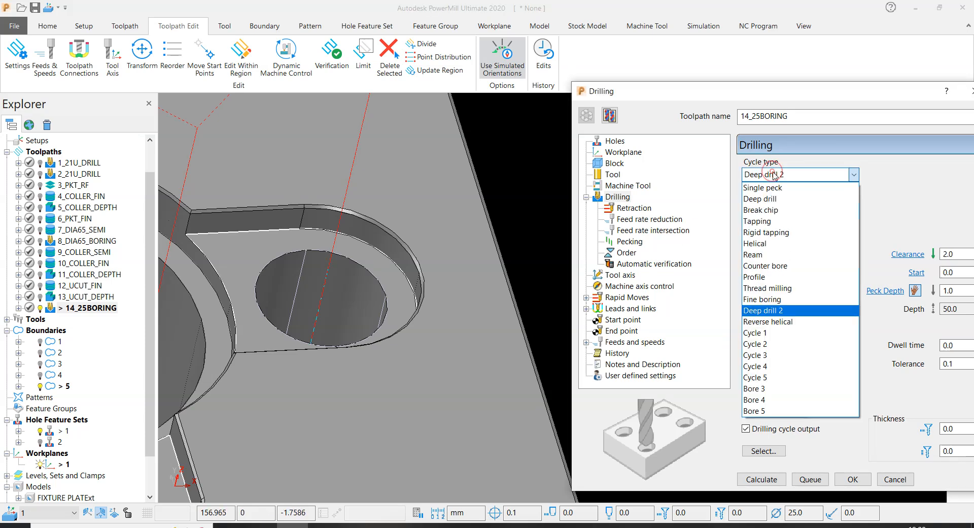
{"action": "left_click", "coordinate": [771, 266]}
{"action": "left_click", "coordinate": [764, 203]}
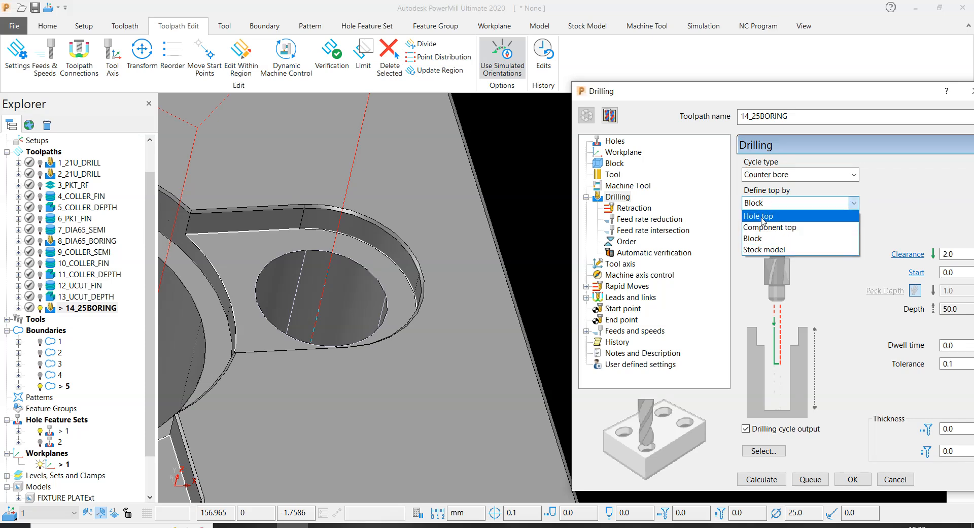
{"action": "left_click", "coordinate": [762, 216]}
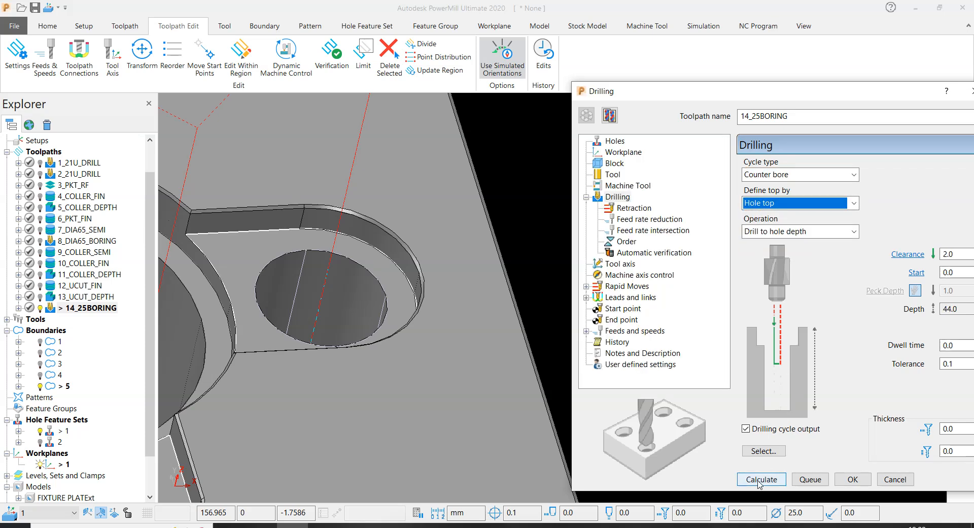
- Calculate the 14_25BORING toolpath, close its settings, and check the boring moves in the four slot holes
{"action": "left_click", "coordinate": [762, 477]}
{"action": "scroll", "coordinate": [429, 246], "scroll_direction": "down", "scroll_amount": 3}
{"action": "scroll", "coordinate": [434, 246], "scroll_direction": "down", "scroll_amount": 2}
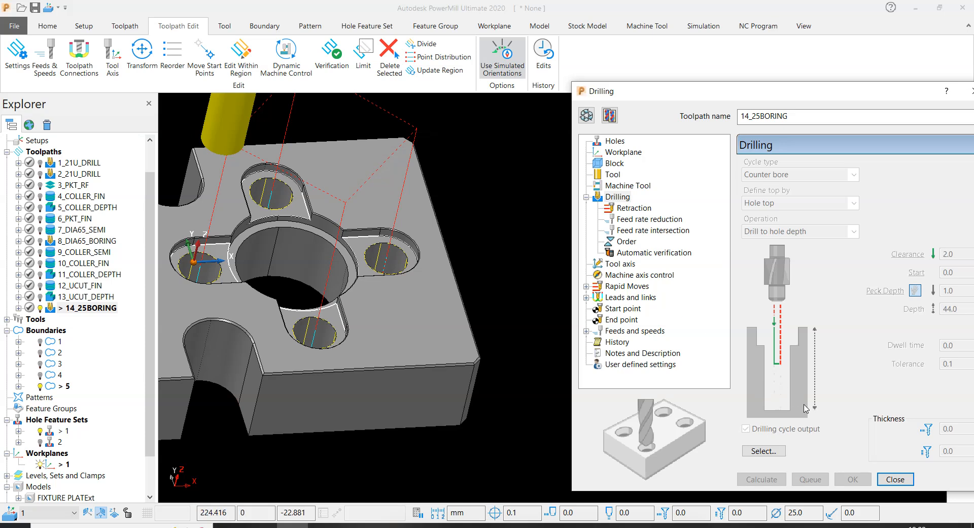
{"action": "left_click", "coordinate": [895, 479]}
{"action": "scroll", "coordinate": [623, 223], "scroll_direction": "down", "scroll_amount": 2}
{"action": "scroll", "coordinate": [467, 171], "scroll_direction": "up", "scroll_amount": 5}
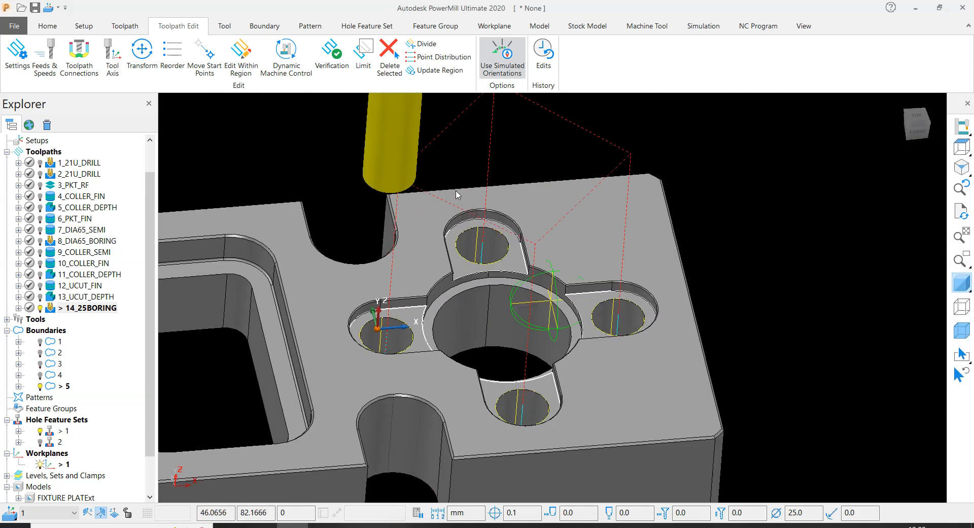
{"action": "scroll", "coordinate": [659, 248], "scroll_direction": "down", "scroll_amount": 2}
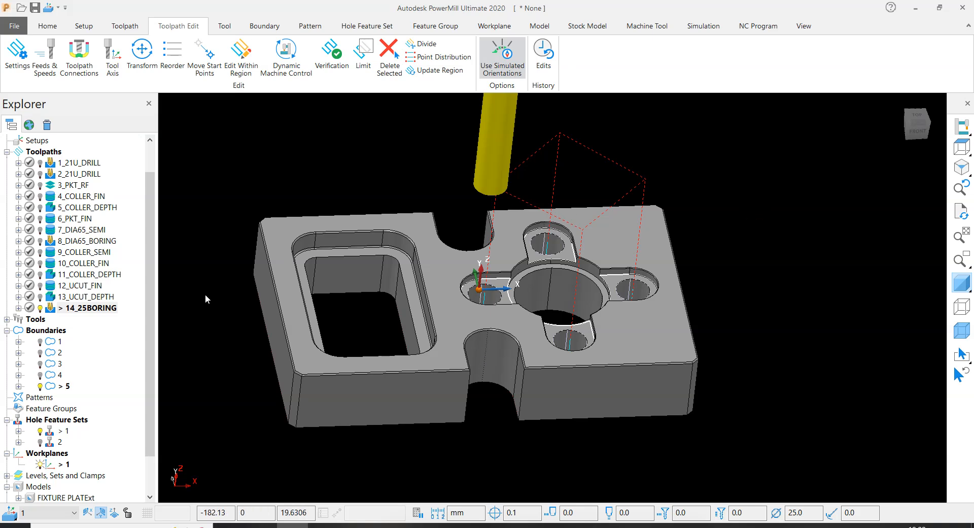
- Deactivate 14_25BORING and inspect the pocket, slots and holes of the plate from several angles
{"action": "double_click", "coordinate": [51, 311]}
{"action": "middle_click_drag", "start_coordinate": [626, 218], "coordinate": [567, 172]}
{"action": "scroll", "coordinate": [654, 264], "scroll_direction": "down", "scroll_amount": 2}
{"action": "mouse_move", "coordinate": [655, 263]}
{"action": "middle_mouse_down"}
{"action": "mouse_move", "coordinate": [771, 273]}
{"action": "mouse_move", "coordinate": [645, 258]}
{"action": "middle_mouse_up"}
{"action": "scroll", "coordinate": [555, 234], "scroll_direction": "up", "scroll_amount": 4}
{"action": "scroll", "coordinate": [427, 210], "scroll_direction": "down", "scroll_amount": 1}
{"action": "scroll", "coordinate": [427, 210], "scroll_direction": "down", "scroll_amount": 2}
{"action": "middle_click_drag", "start_coordinate": [427, 210], "coordinate": [550, 399]}
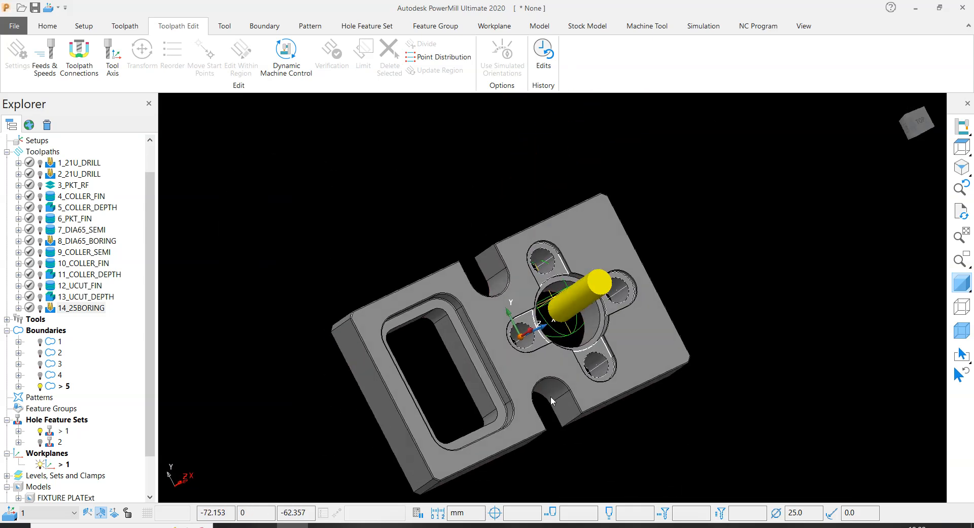
{"action": "scroll", "coordinate": [605, 293], "scroll_direction": "up", "scroll_amount": 3}
{"action": "scroll", "coordinate": [526, 189], "scroll_direction": "up", "scroll_amount": 1}
{"action": "middle_click_drag", "start_coordinate": [719, 236], "coordinate": [705, 297]}
{"action": "scroll", "coordinate": [526, 189], "scroll_direction": "down", "scroll_amount": 2}
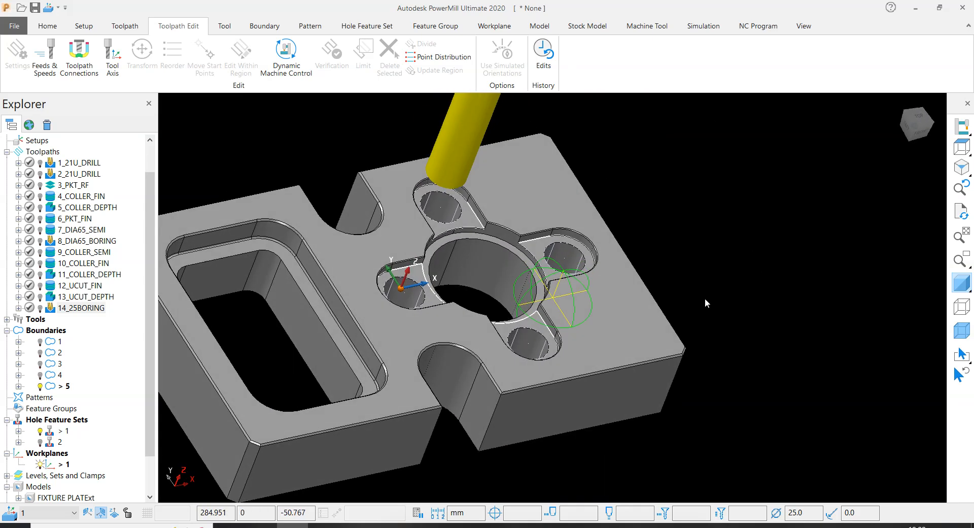
{"action": "scroll", "coordinate": [705, 298], "scroll_direction": "up", "scroll_amount": 2}
{"action": "scroll", "coordinate": [372, 362], "scroll_direction": "down", "scroll_amount": 3}
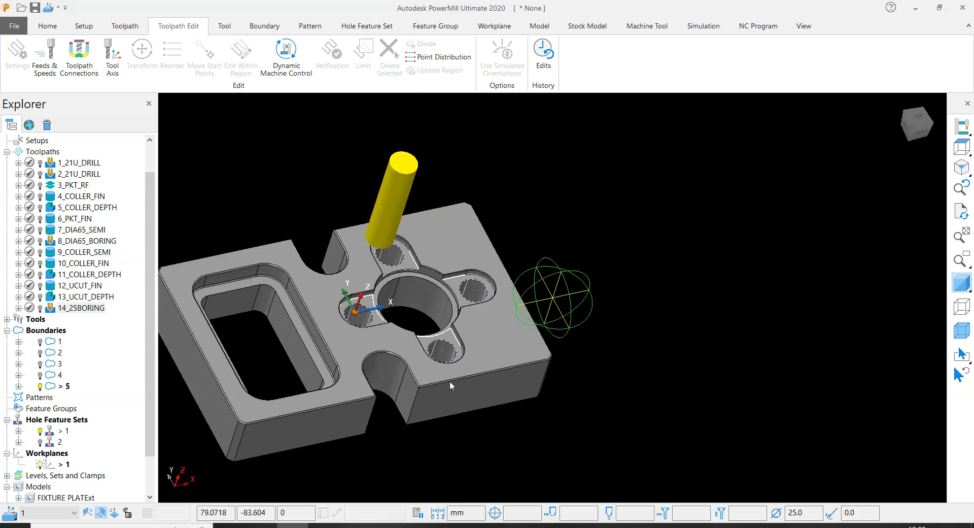
{"action": "middle_click_drag", "start_coordinate": [475, 372], "coordinate": [411, 288]}
{"action": "middle_click_drag", "start_coordinate": [542, 282], "coordinate": [428, 199]}
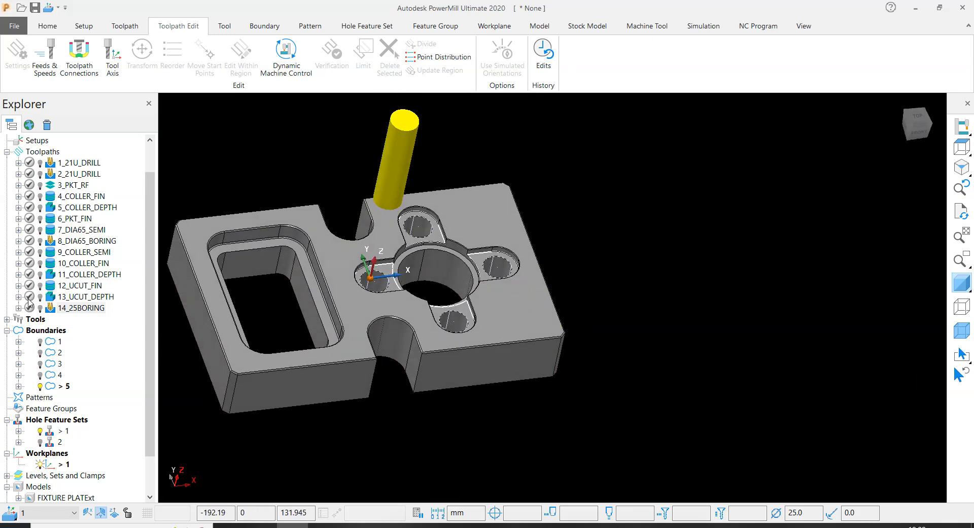
- Deactivate boundary 5, hole feature set 1 and the tool so only the plate model is displayed
{"action": "double_click", "coordinate": [49, 388]}
{"action": "scroll", "coordinate": [389, 350], "scroll_direction": "up", "scroll_amount": 2}
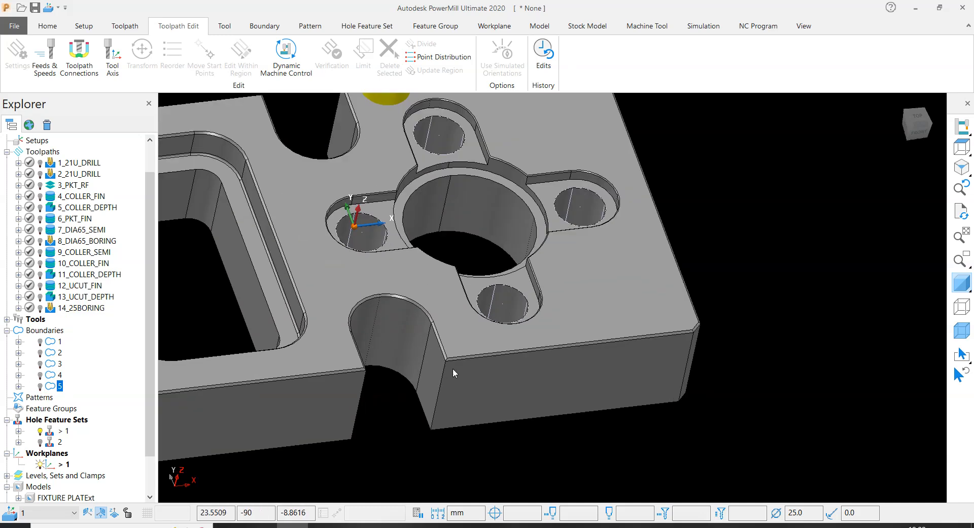
{"action": "scroll", "coordinate": [453, 367], "scroll_direction": "down", "scroll_amount": 3}
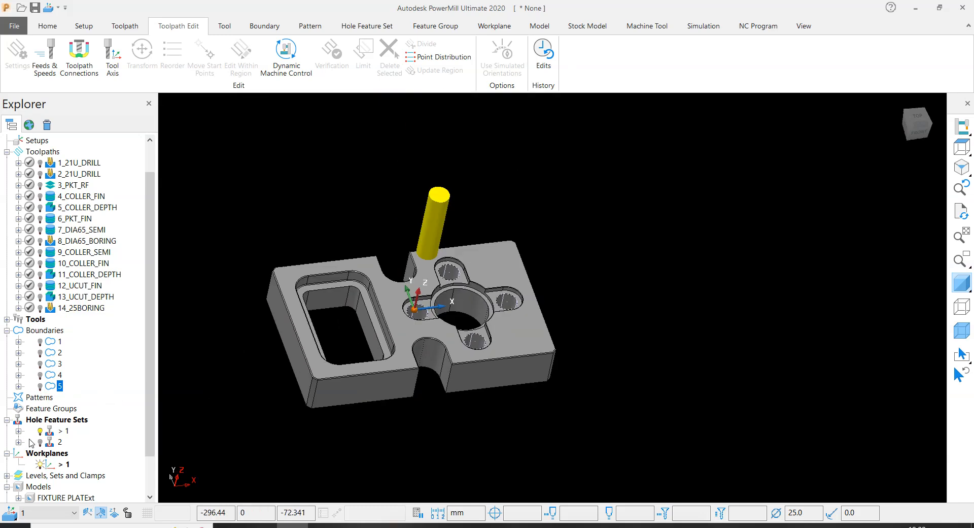
{"action": "double_click", "coordinate": [50, 431]}
{"action": "scroll", "coordinate": [481, 193], "scroll_direction": "up", "scroll_amount": 3}
{"action": "scroll", "coordinate": [481, 196], "scroll_direction": "down", "scroll_amount": 3}
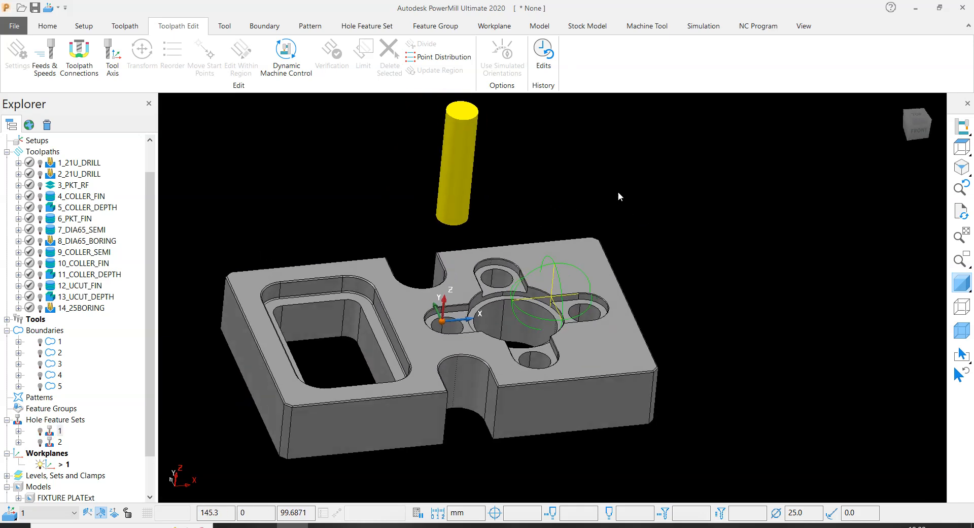
{"action": "right_click", "coordinate": [456, 149]}
{"action": "left_click", "coordinate": [485, 178]}
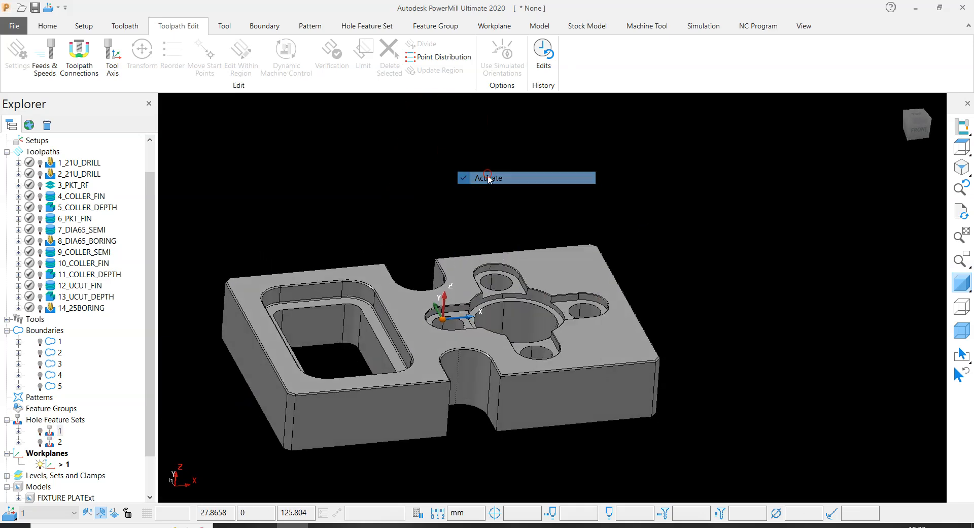
- Create a new empty pattern and open it for editing in the Curve Editor
{"action": "right_click", "coordinate": [44, 397]}
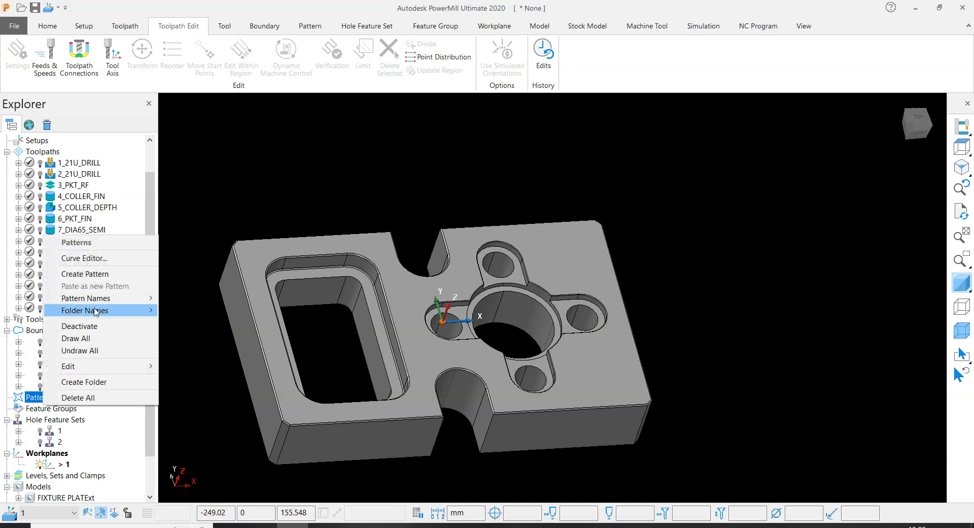
{"action": "left_click", "coordinate": [92, 274]}
{"action": "left_click", "coordinate": [7, 397]}
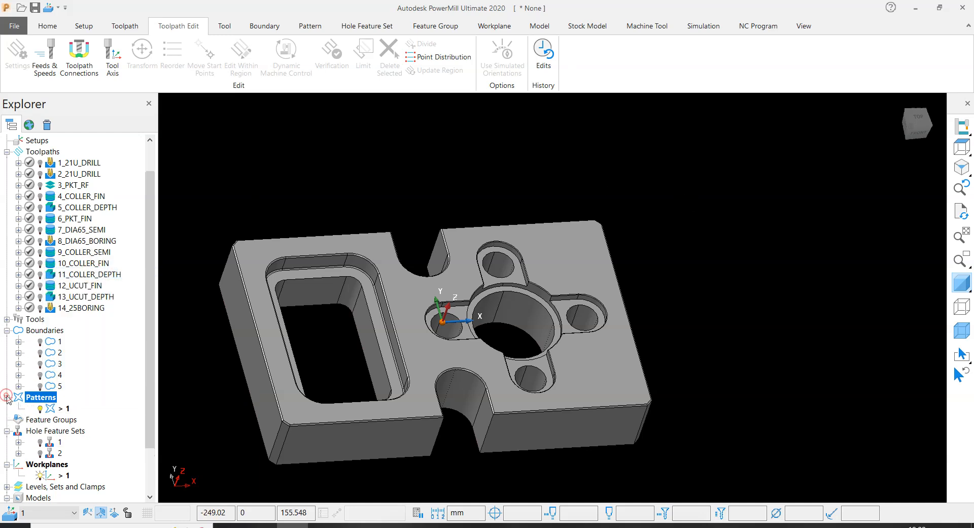
{"action": "right_click", "coordinate": [56, 411]}
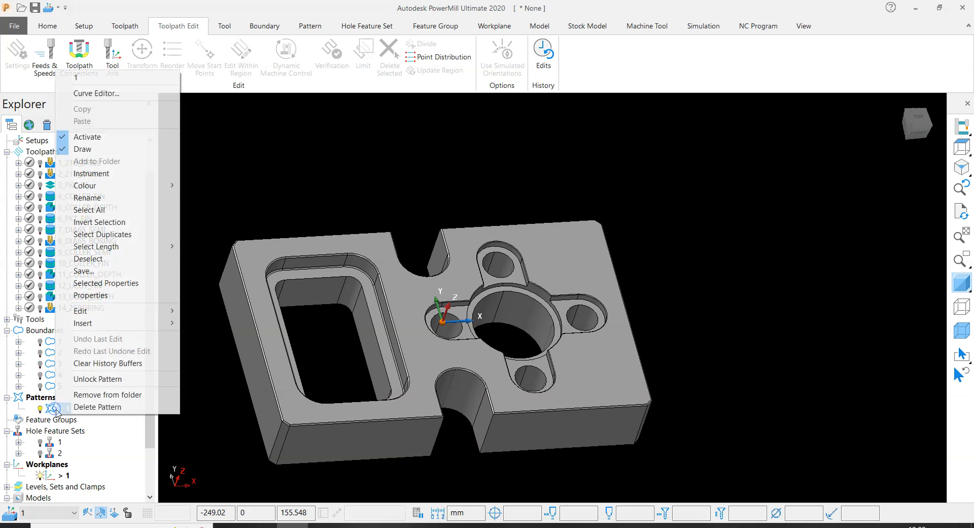
{"action": "left_click", "coordinate": [110, 95]}
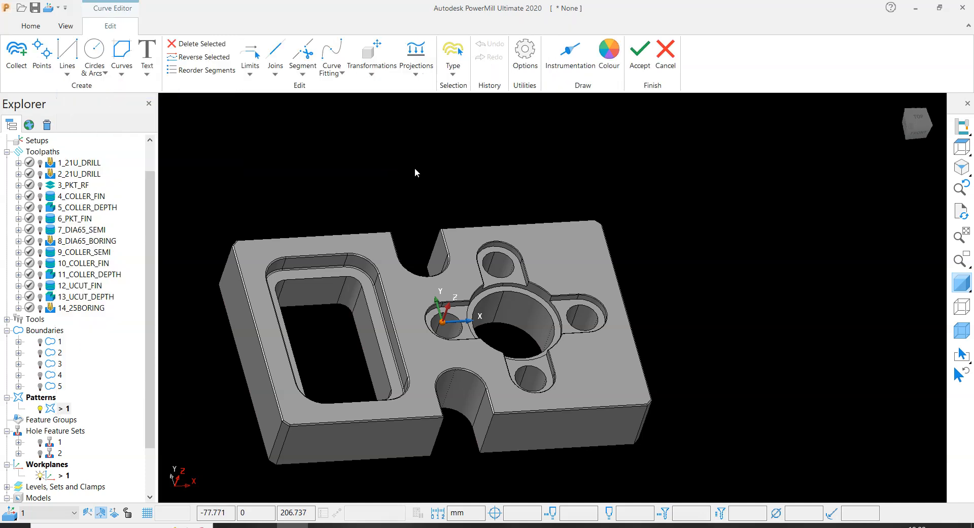
- Start a composite curve on the straight lower chamfer edge of the U-cut on the plate's +Y side
{"action": "left_click", "coordinate": [121, 81]}
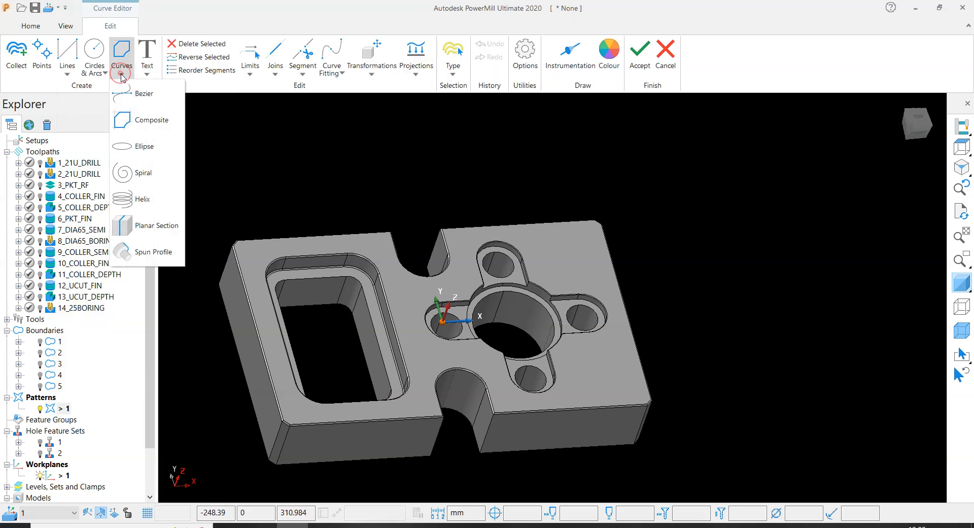
{"action": "left_click", "coordinate": [152, 120]}
{"action": "scroll", "coordinate": [446, 320], "scroll_direction": "up", "scroll_amount": 5}
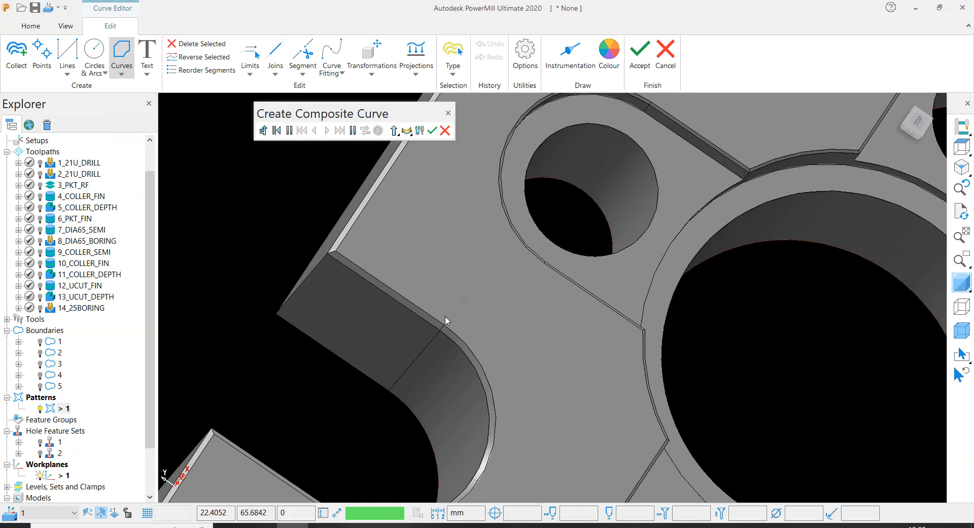
{"action": "scroll", "coordinate": [441, 312], "scroll_direction": "down", "scroll_amount": 2}
{"action": "middle_click_drag", "start_coordinate": [447, 317], "coordinate": [635, 212]}
{"action": "scroll", "coordinate": [475, 309], "scroll_direction": "up", "scroll_amount": 3}
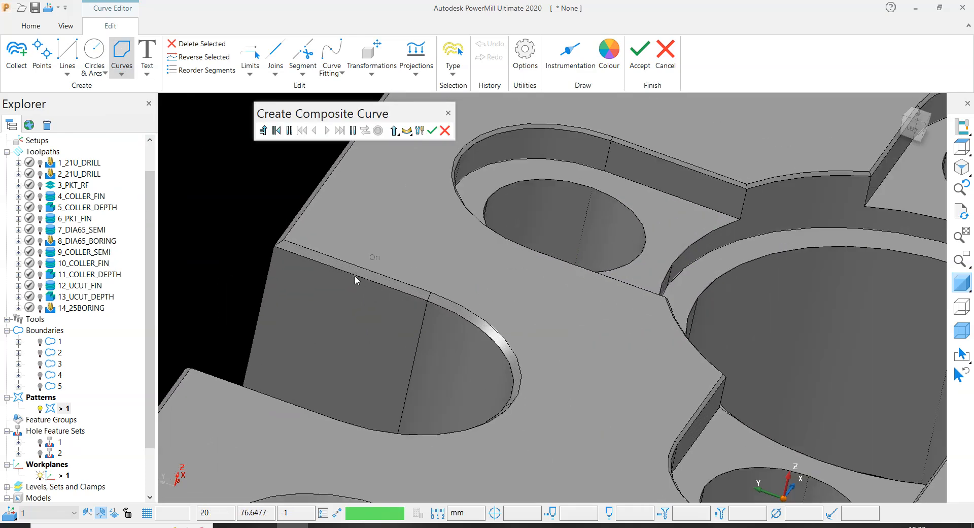
{"action": "scroll", "coordinate": [345, 294], "scroll_direction": "down", "scroll_amount": 2}
{"action": "middle_click_drag", "start_coordinate": [335, 311], "coordinate": [477, 302]}
{"action": "scroll", "coordinate": [446, 294], "scroll_direction": "up", "scroll_amount": 3}
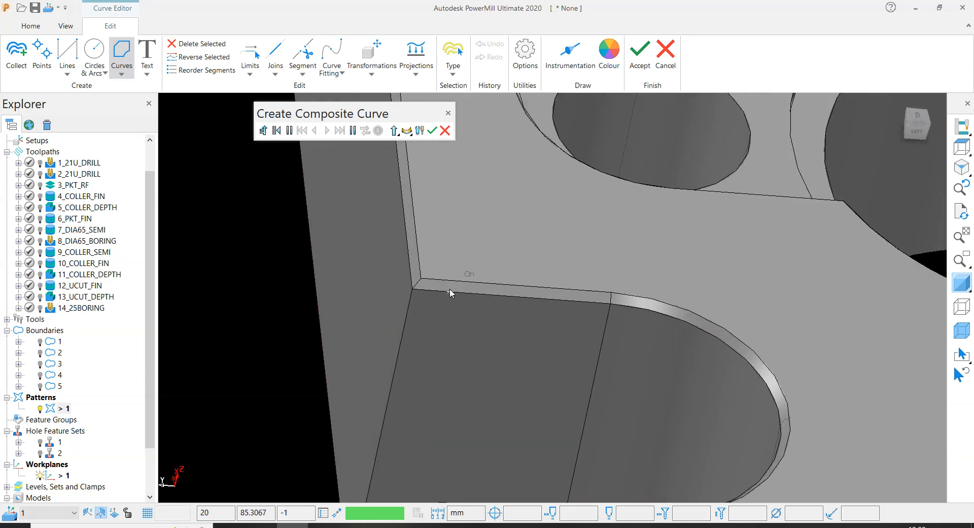
{"action": "left_click", "coordinate": [451, 293]}
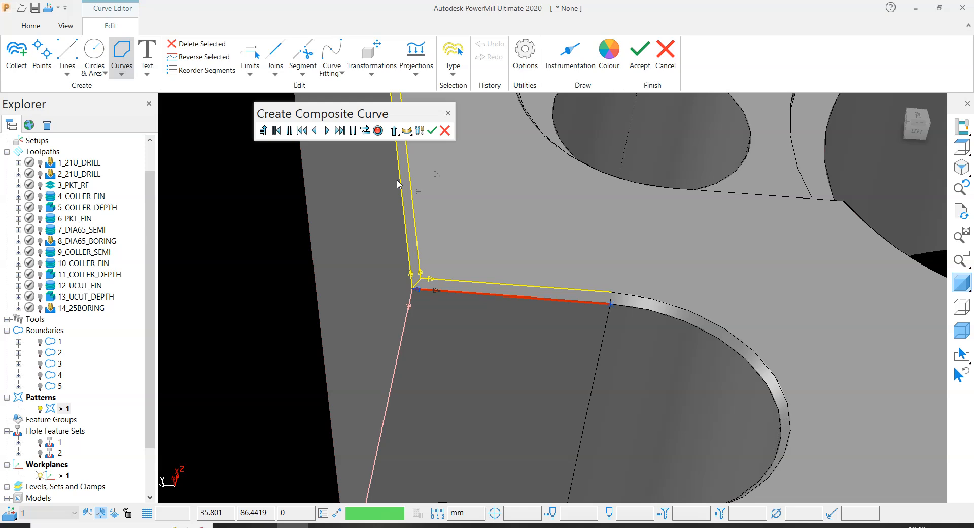
- Reverse the curve's direction, extend it around the arc to the far straight edge, and save the +Y U-cut curve
{"action": "left_click", "coordinate": [366, 132]}
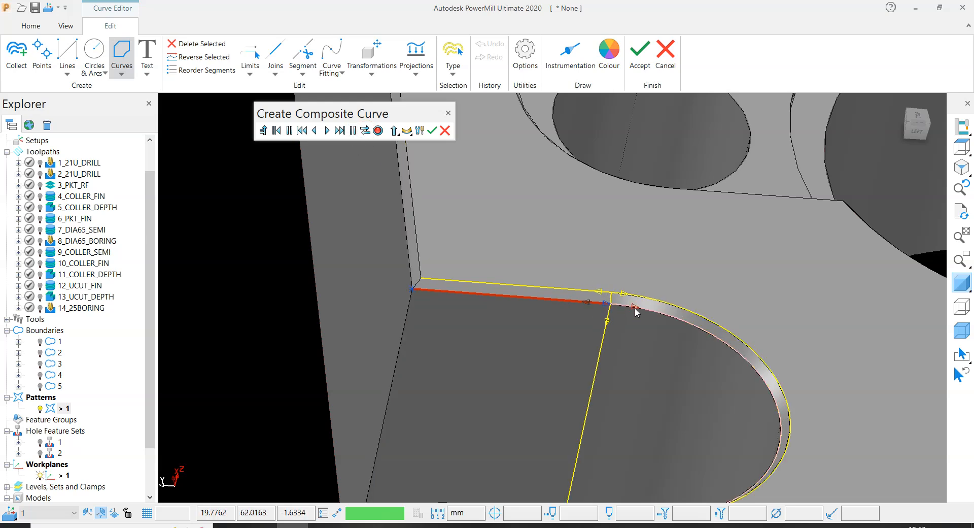
{"action": "scroll", "coordinate": [629, 310], "scroll_direction": "down", "scroll_amount": 4}
{"action": "middle_click_drag", "start_coordinate": [627, 311], "coordinate": [373, 332]}
{"action": "left_click", "coordinate": [330, 135]}
{"action": "middle_click_drag", "start_coordinate": [345, 376], "coordinate": [650, 367]}
{"action": "scroll", "coordinate": [684, 348], "scroll_direction": "up", "scroll_amount": 3}
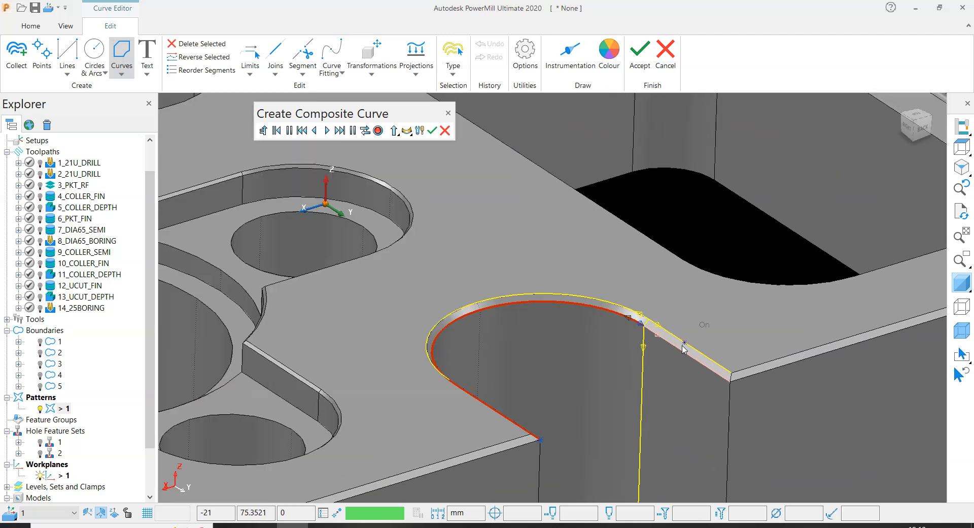
{"action": "left_click", "coordinate": [327, 132]}
{"action": "left_click", "coordinate": [378, 131]}
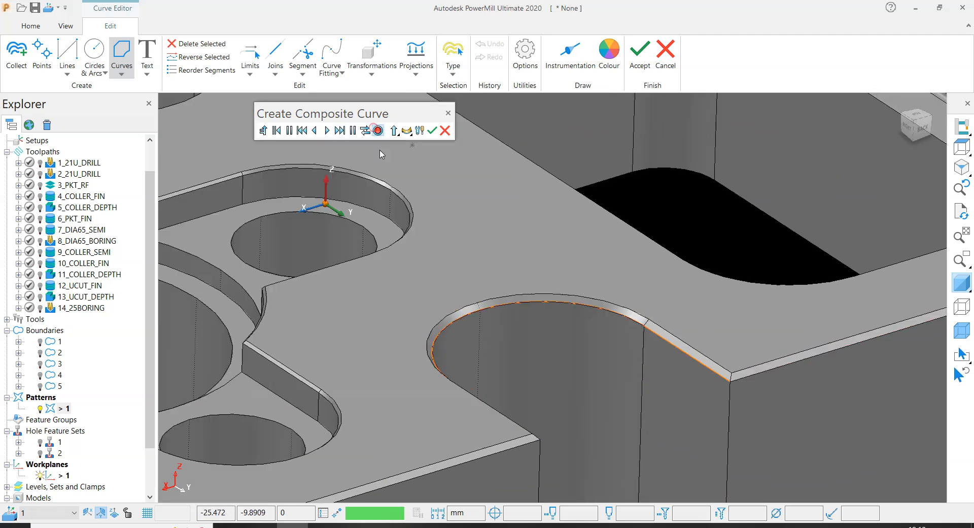
- Start a second composite curve on the straight lower chamfer edge of the -Y side U-cut and reverse its direction
{"action": "scroll", "coordinate": [540, 366], "scroll_direction": "down", "scroll_amount": 5}
{"action": "middle_click_drag", "start_coordinate": [540, 365], "coordinate": [506, 355]}
{"action": "scroll", "coordinate": [507, 354], "scroll_direction": "up", "scroll_amount": 5}
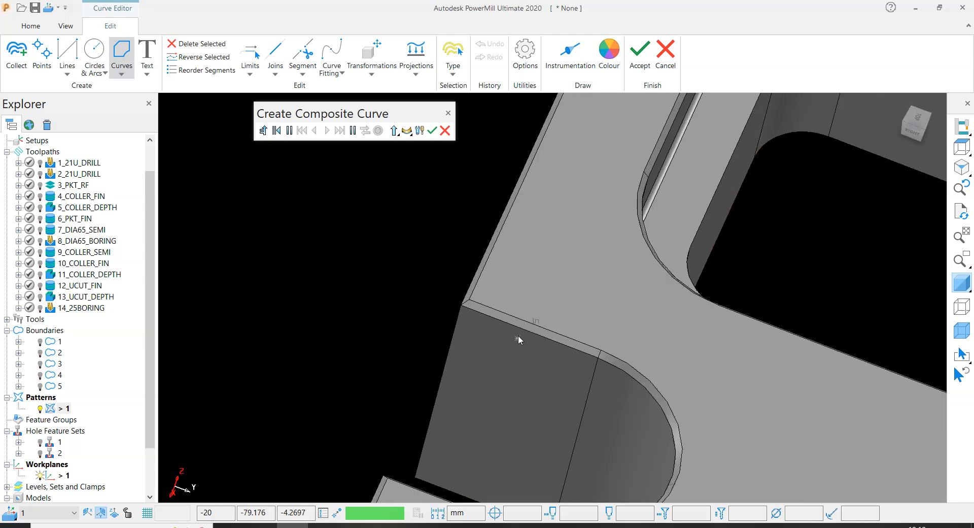
{"action": "left_click", "coordinate": [519, 326]}
{"action": "scroll", "coordinate": [429, 310], "scroll_direction": "down", "scroll_amount": 4}
{"action": "middle_click_drag", "start_coordinate": [429, 309], "coordinate": [525, 330]}
{"action": "scroll", "coordinate": [525, 330], "scroll_direction": "up", "scroll_amount": 4}
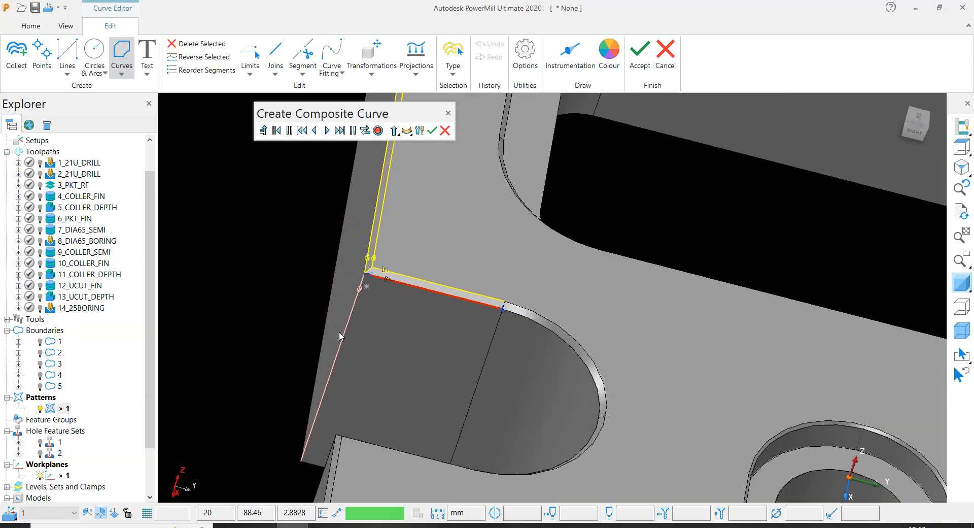
{"action": "left_click", "coordinate": [366, 131]}
- Extend the second curve around the arc and along the far straight edge, save it, and finish composite curve creation
{"action": "middle_click_drag", "start_coordinate": [456, 454], "coordinate": [571, 420]}
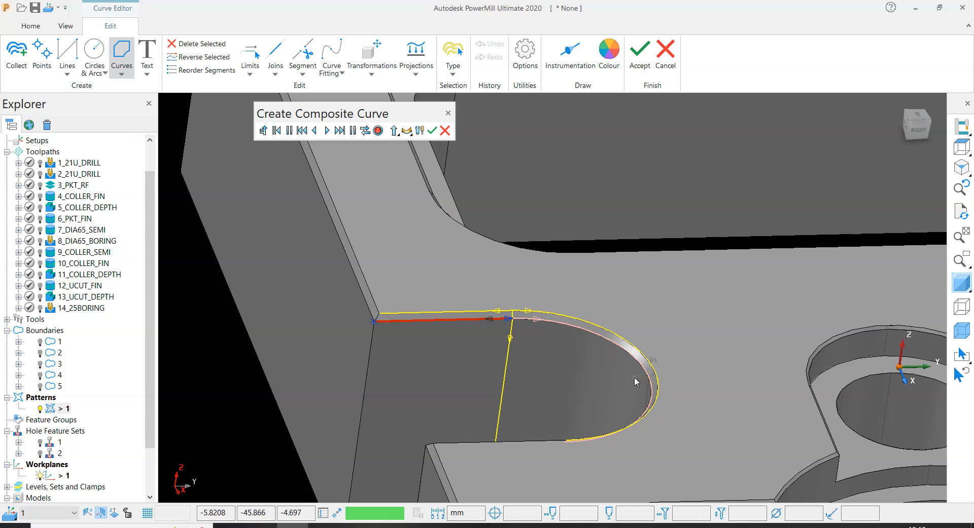
{"action": "scroll", "coordinate": [635, 376], "scroll_direction": "down", "scroll_amount": 6}
{"action": "scroll", "coordinate": [495, 375], "scroll_direction": "up", "scroll_amount": 4}
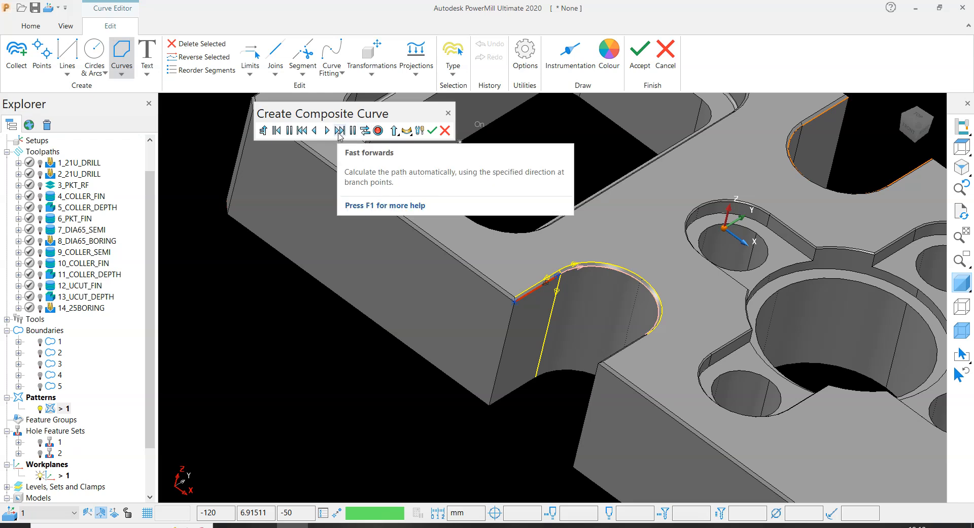
{"action": "middle_click_drag", "start_coordinate": [440, 292], "coordinate": [490, 307]}
{"action": "left_click", "coordinate": [324, 129]}
{"action": "middle_click_drag", "start_coordinate": [359, 249], "coordinate": [385, 145]}
{"action": "scroll", "coordinate": [651, 355], "scroll_direction": "up", "scroll_amount": 3}
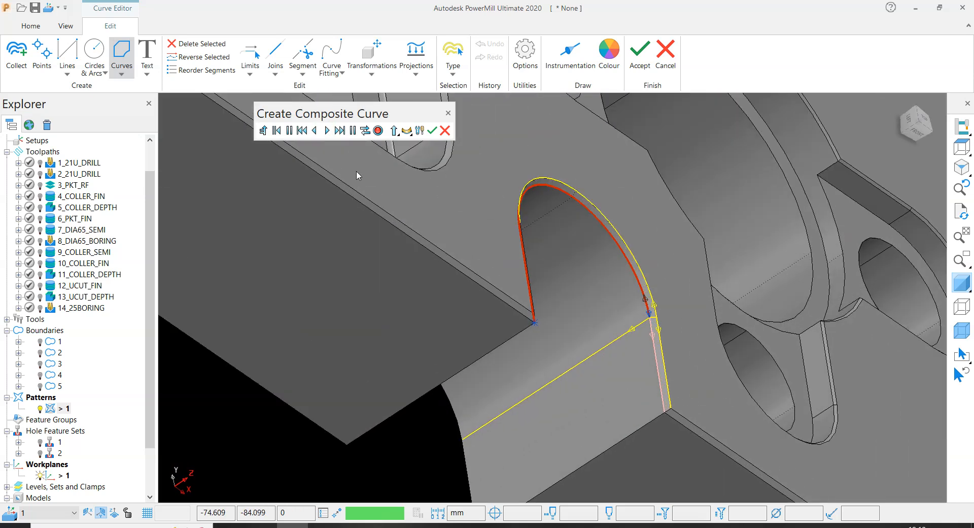
{"action": "left_click", "coordinate": [325, 132]}
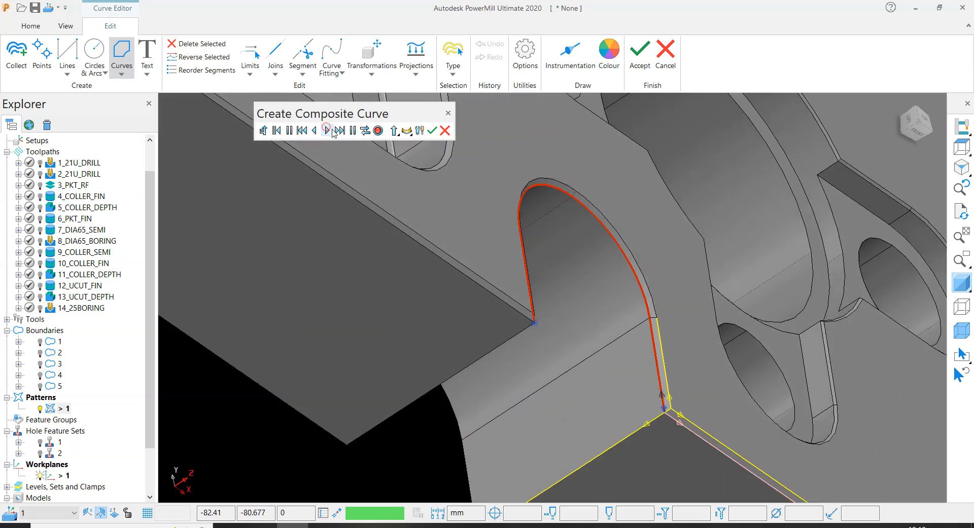
{"action": "left_click", "coordinate": [378, 130]}
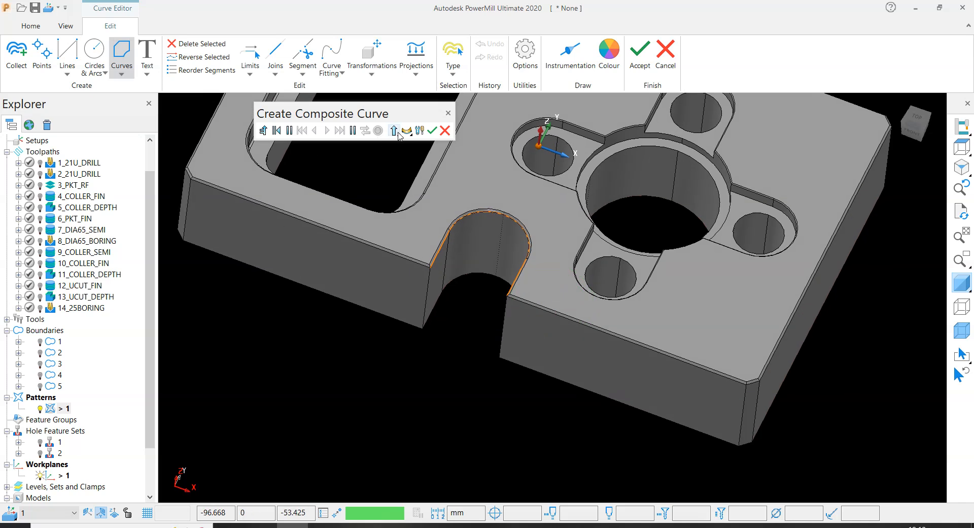
{"action": "left_click", "coordinate": [432, 131]}
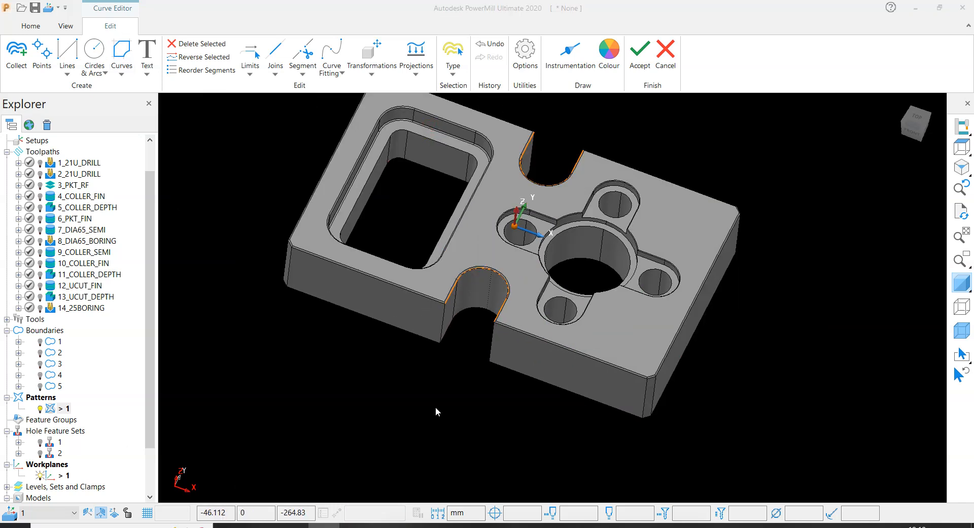
- Examine how both pattern curves follow the chamfer edges of the two U-cuts and where they end
{"action": "scroll", "coordinate": [430, 427], "scroll_direction": "down", "scroll_amount": 5}
{"action": "middle_click_drag", "start_coordinate": [430, 425], "coordinate": [159, 330]}
{"action": "scroll", "coordinate": [405, 341], "scroll_direction": "up", "scroll_amount": 8}
{"action": "middle_click_drag", "start_coordinate": [404, 341], "coordinate": [269, 348]}
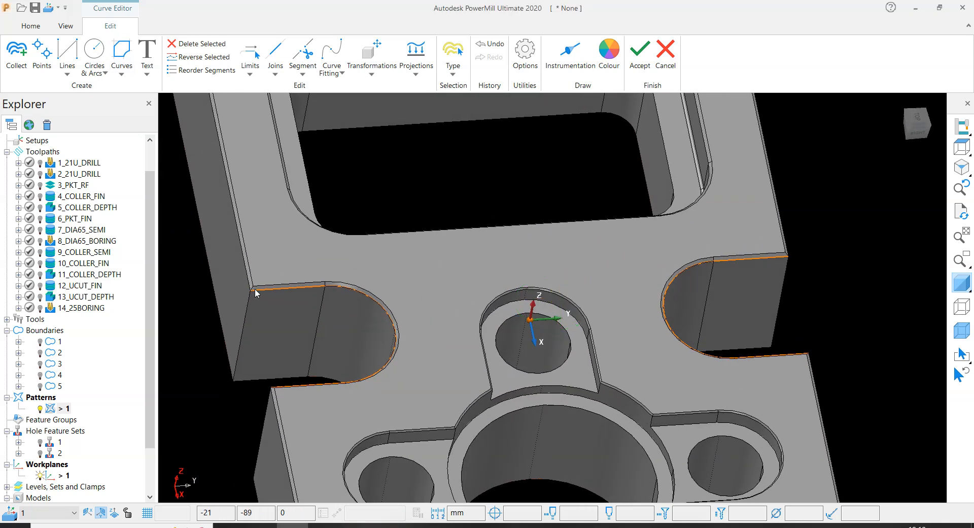
{"action": "scroll", "coordinate": [591, 342], "scroll_direction": "down", "scroll_amount": 5}
{"action": "middle_click_drag", "start_coordinate": [615, 348], "coordinate": [489, 315]}
{"action": "scroll", "coordinate": [447, 313], "scroll_direction": "up", "scroll_amount": 5}
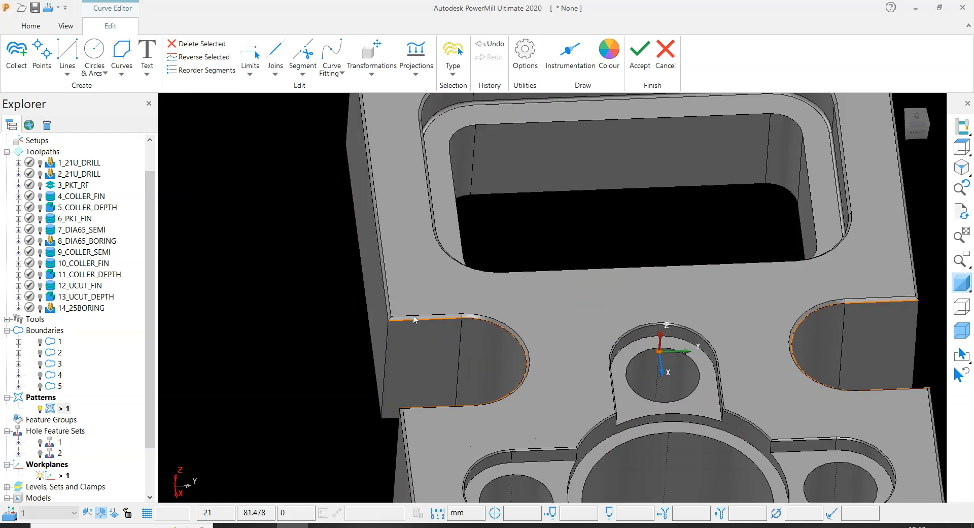
{"action": "scroll", "coordinate": [349, 319], "scroll_direction": "down", "scroll_amount": 5}
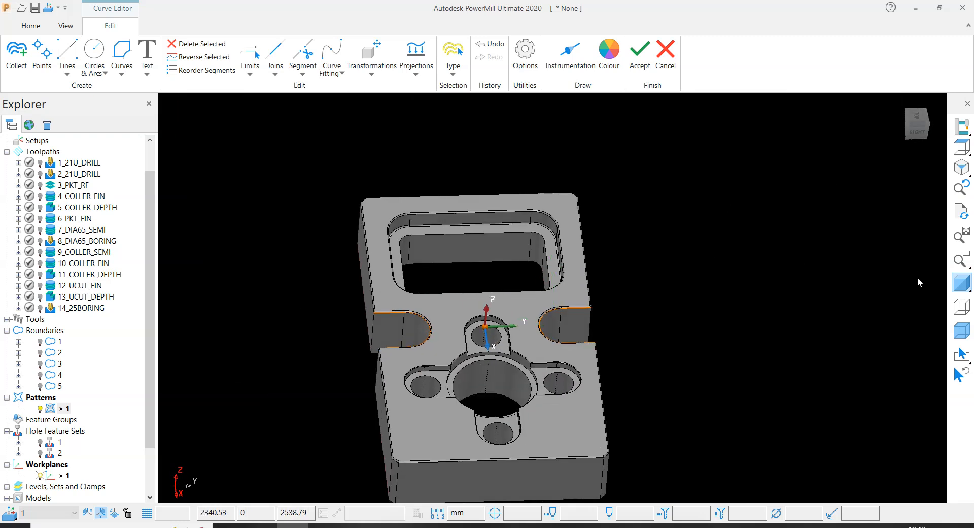
- Hide the model's shading and wireframe and view the two U-shaped pattern curves from the top
{"action": "left_click", "coordinate": [957, 283]}
{"action": "left_click", "coordinate": [962, 147]}
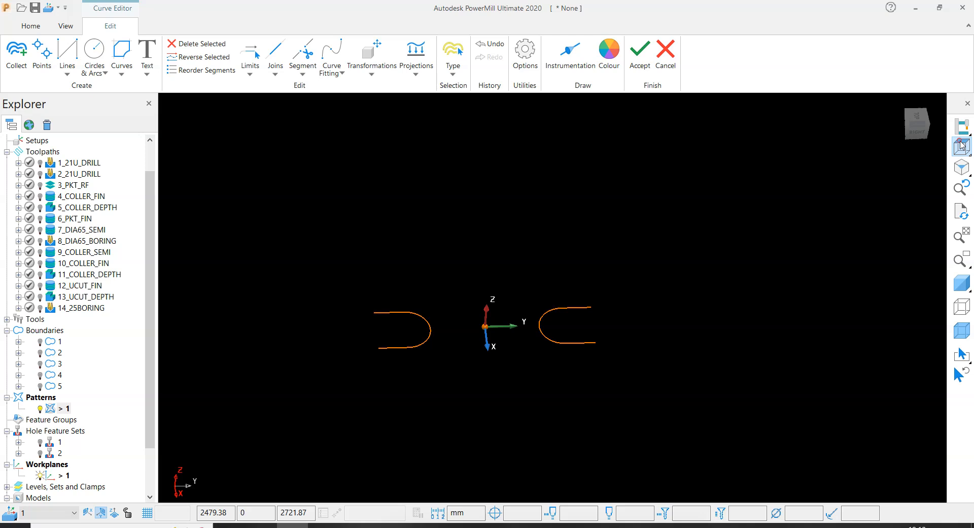
{"action": "scroll", "coordinate": [355, 231], "scroll_direction": "down", "scroll_amount": 3}
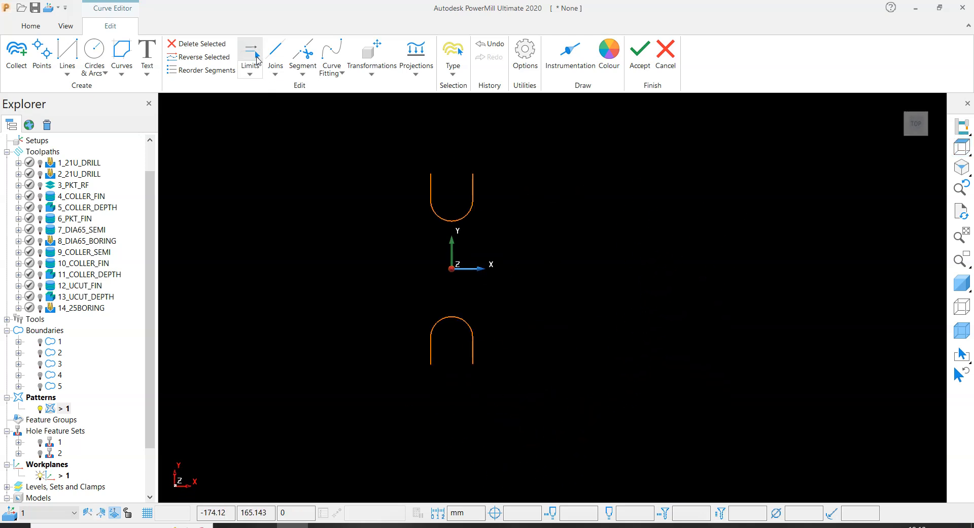
- Extend both ends of the +Y side U-curve by 10 mm using Limit to point, and deselect the curve
{"action": "left_click", "coordinate": [250, 49]}
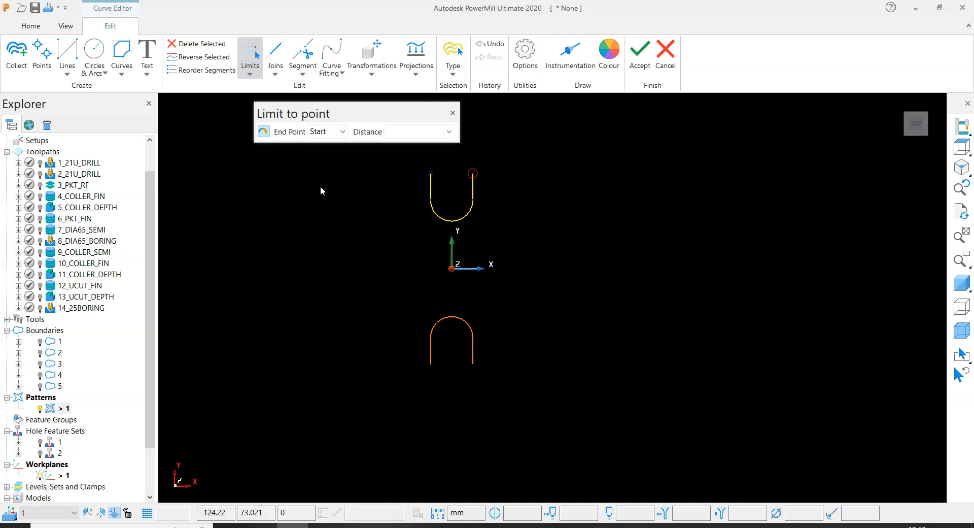
{"action": "scroll", "coordinate": [499, 170], "scroll_direction": "up", "scroll_amount": 2}
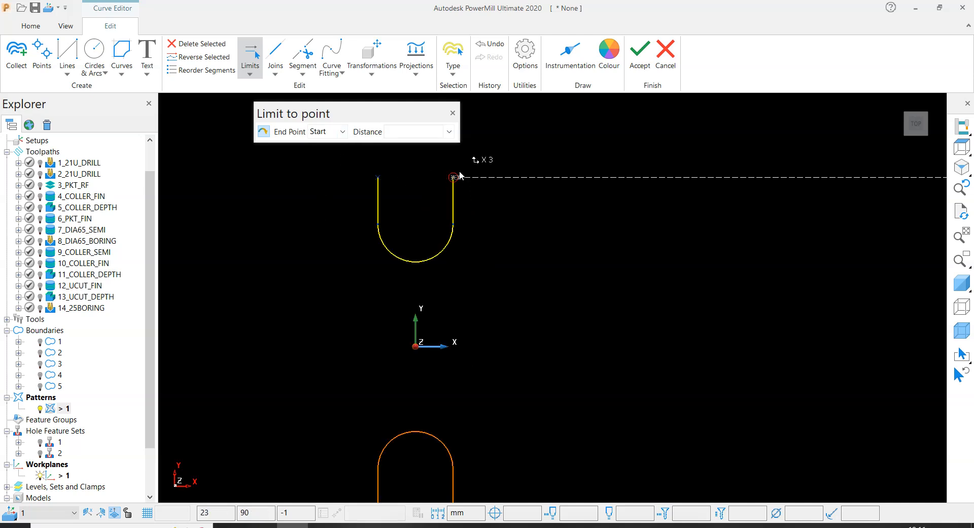
{"action": "left_click", "coordinate": [410, 134]}
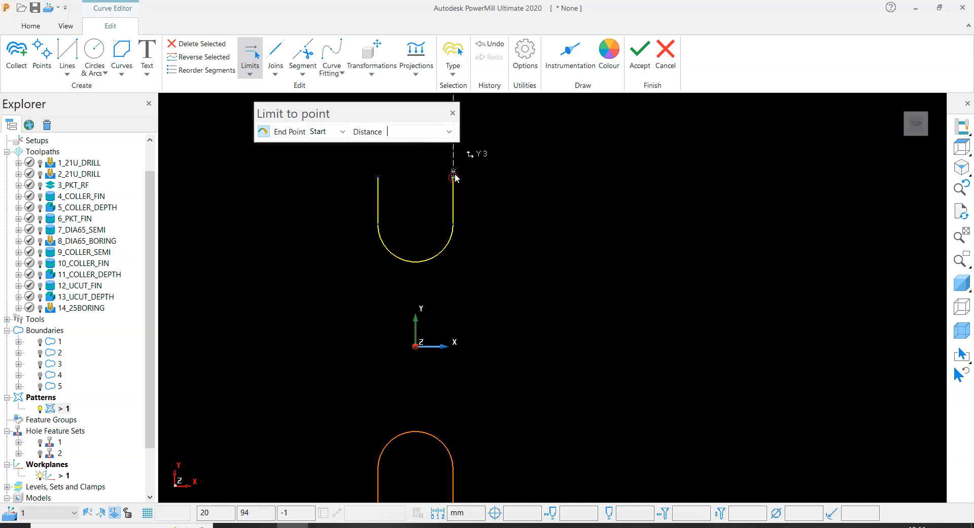
{"action": "left_click", "coordinate": [343, 131]}
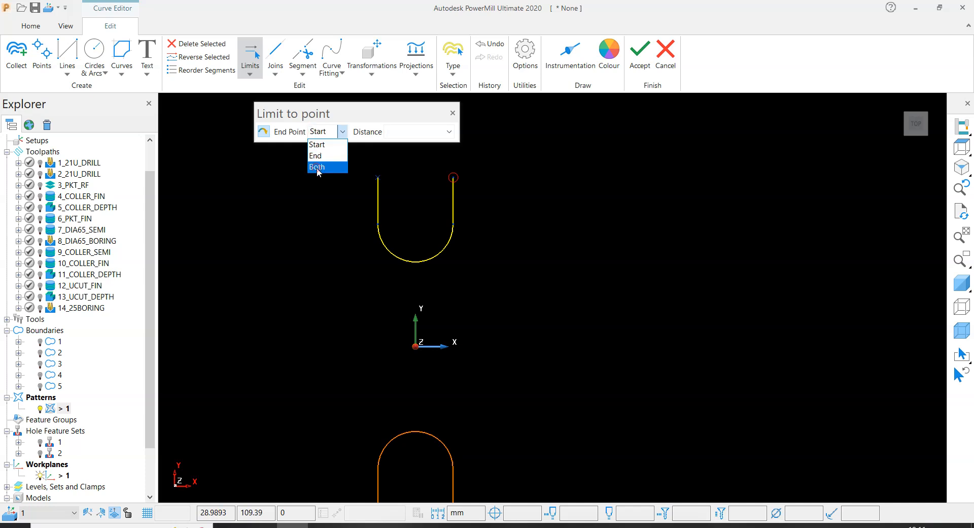
{"action": "left_click", "coordinate": [317, 168]}
{"action": "left_click", "coordinate": [405, 133]}
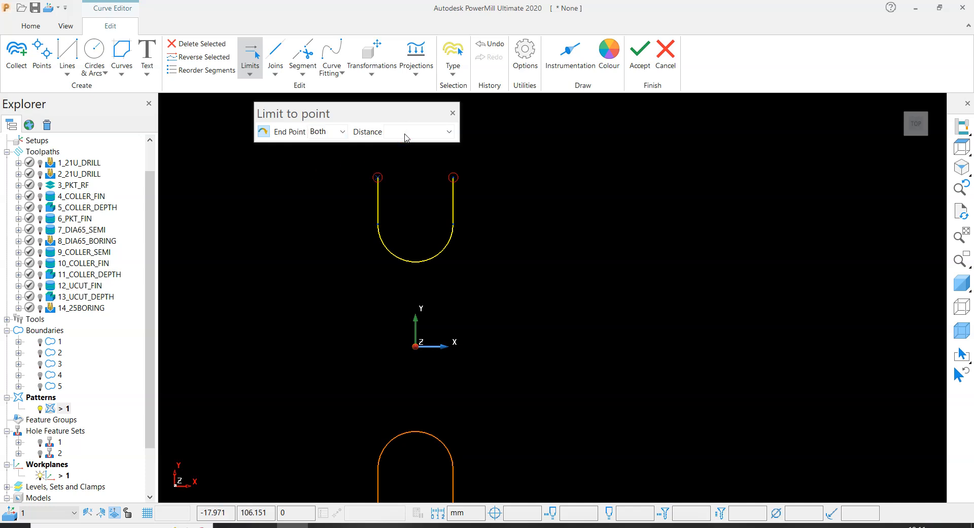
{"action": "type", "text": "10"}
{"action": "key", "text": "Return"}
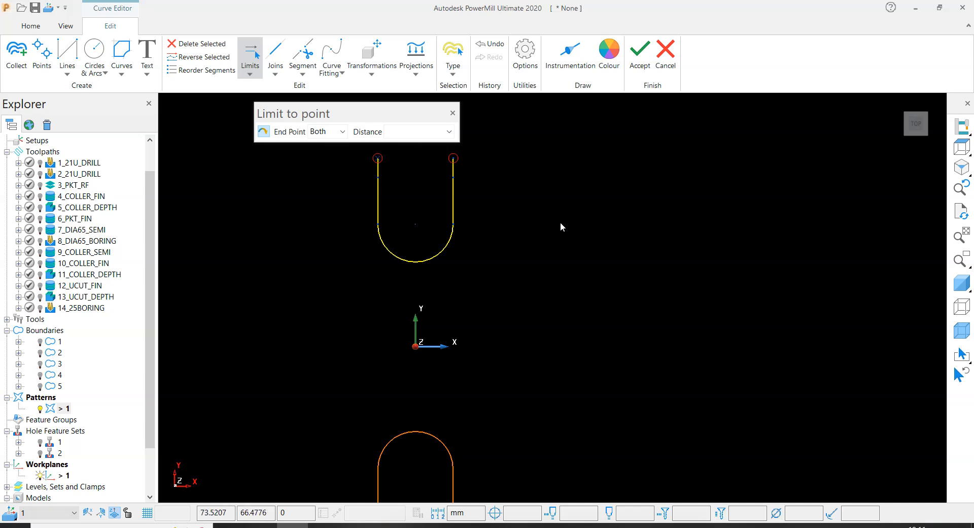
{"action": "left_click", "coordinate": [453, 114]}
{"action": "left_click", "coordinate": [533, 198]}
- Extend both ends of the -Y side U-curve by a distance of 10 mm using Limit to point
{"action": "scroll", "coordinate": [554, 194], "scroll_direction": "down", "scroll_amount": 5}
{"action": "scroll", "coordinate": [513, 244], "scroll_direction": "up", "scroll_amount": 4}
{"action": "scroll", "coordinate": [538, 215], "scroll_direction": "up", "scroll_amount": 3}
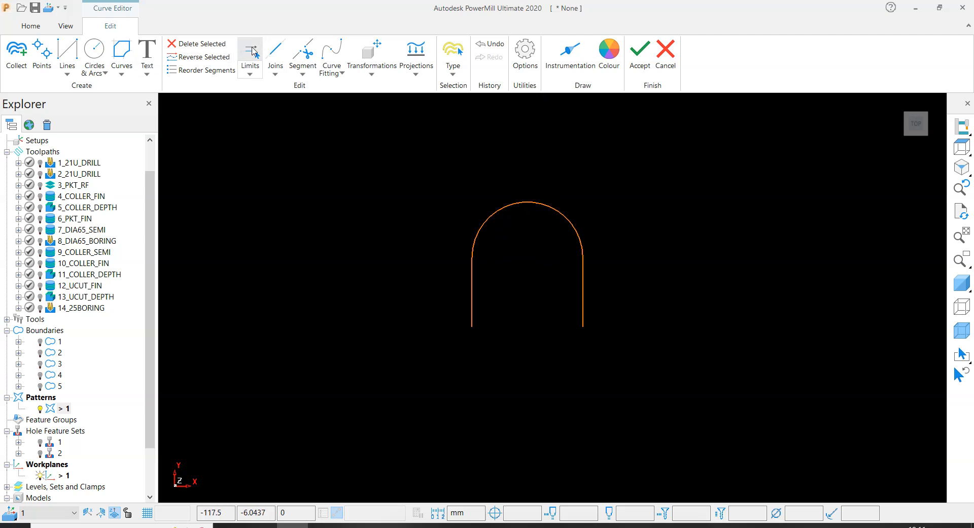
{"action": "left_click", "coordinate": [250, 50]}
{"action": "left_click_drag", "start_coordinate": [559, 179], "coordinate": [540, 234]}
{"action": "left_click", "coordinate": [316, 128]}
{"action": "left_click", "coordinate": [317, 161]}
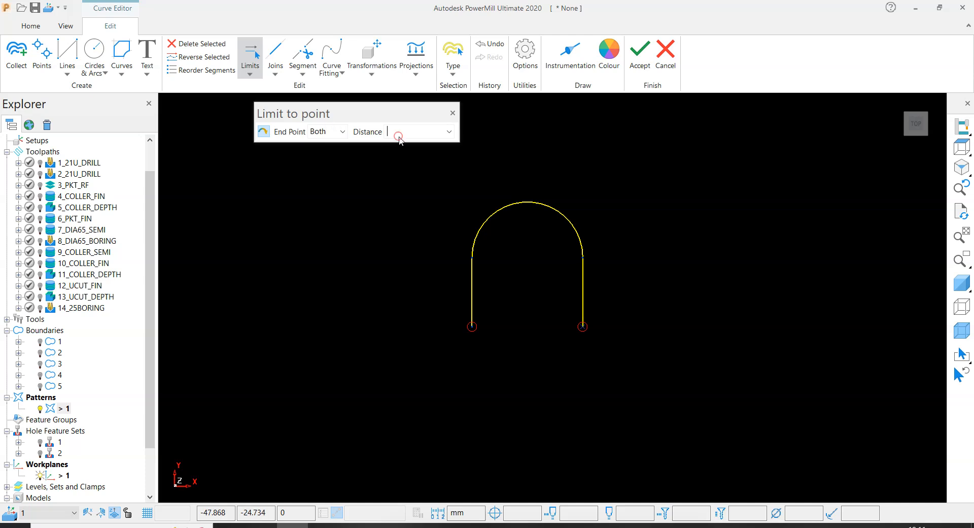
{"action": "type", "text": "10"}
{"action": "left_click", "coordinate": [453, 112]}
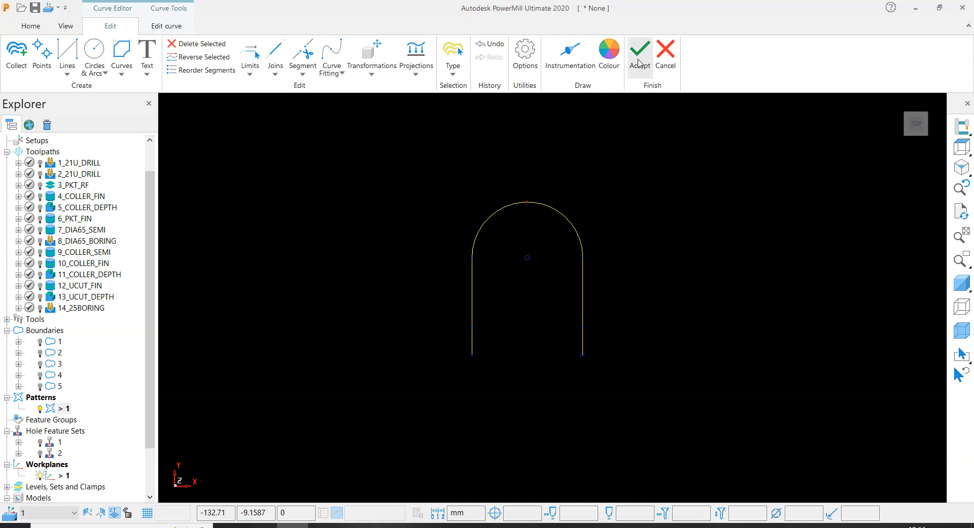
{"action": "scroll", "coordinate": [610, 273], "scroll_direction": "down", "scroll_amount": 5}
{"action": "middle_click_drag", "start_coordinate": [632, 320], "coordinate": [694, 245]}
{"action": "scroll", "coordinate": [581, 251], "scroll_direction": "up", "scroll_amount": 4}
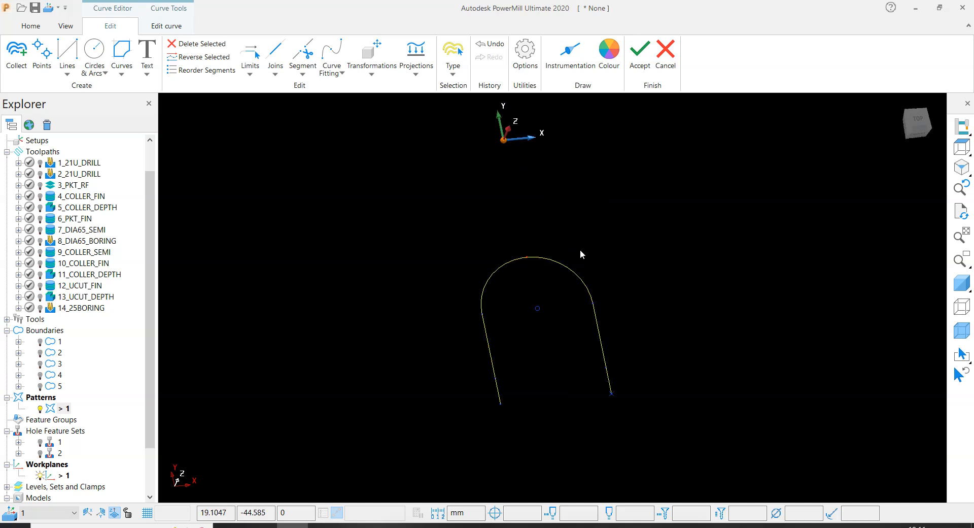
- Deselect the curve, shade the model again and inspect the extended curve ends at both U-cuts
{"action": "left_click", "coordinate": [769, 238]}
{"action": "left_click", "coordinate": [959, 283]}
{"action": "scroll", "coordinate": [571, 380], "scroll_direction": "down", "scroll_amount": 3}
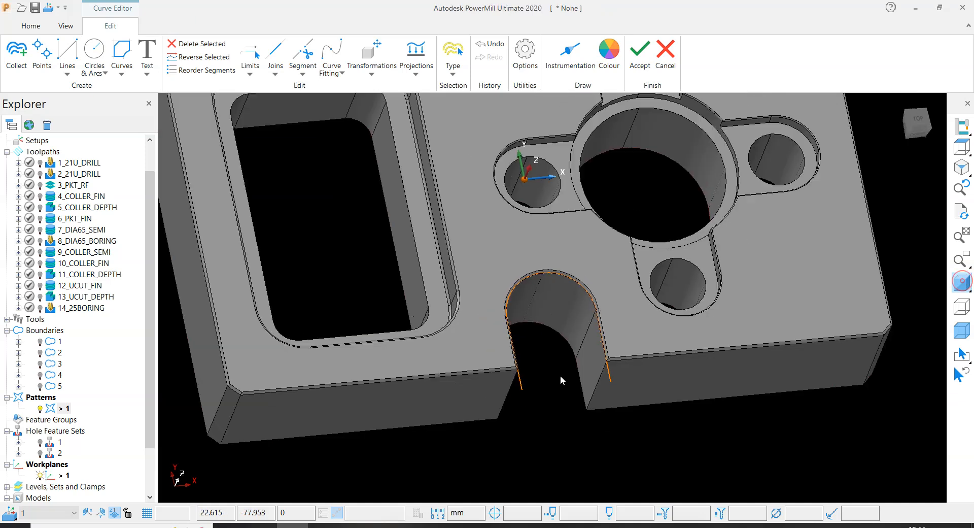
{"action": "middle_click_drag", "start_coordinate": [561, 381], "coordinate": [785, 263]}
{"action": "scroll", "coordinate": [668, 288], "scroll_direction": "up", "scroll_amount": 3}
{"action": "mouse_move", "coordinate": [544, 339]}
{"action": "middle_mouse_down"}
{"action": "mouse_move", "coordinate": [632, 376]}
{"action": "mouse_move", "coordinate": [494, 428]}
{"action": "mouse_move", "coordinate": [355, 396]}
{"action": "middle_mouse_up"}
{"action": "scroll", "coordinate": [632, 376], "scroll_direction": "up", "scroll_amount": 3}
{"action": "scroll", "coordinate": [661, 367], "scroll_direction": "down", "scroll_amount": 3}
{"action": "scroll", "coordinate": [482, 427], "scroll_direction": "down", "scroll_amount": 2}
{"action": "scroll", "coordinate": [406, 427], "scroll_direction": "up", "scroll_amount": 2}
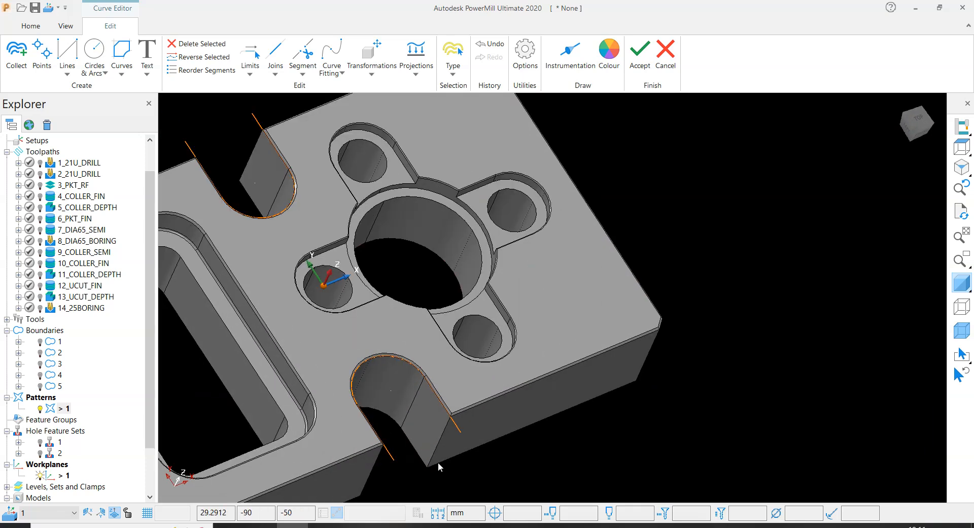
{"action": "scroll", "coordinate": [431, 386], "scroll_direction": "down", "scroll_amount": 3}
{"action": "middle_click_drag", "start_coordinate": [431, 387], "coordinate": [348, 401]}
{"action": "scroll", "coordinate": [381, 376], "scroll_direction": "up", "scroll_amount": 3}
{"action": "middle_click_drag", "start_coordinate": [429, 399], "coordinate": [499, 351]}
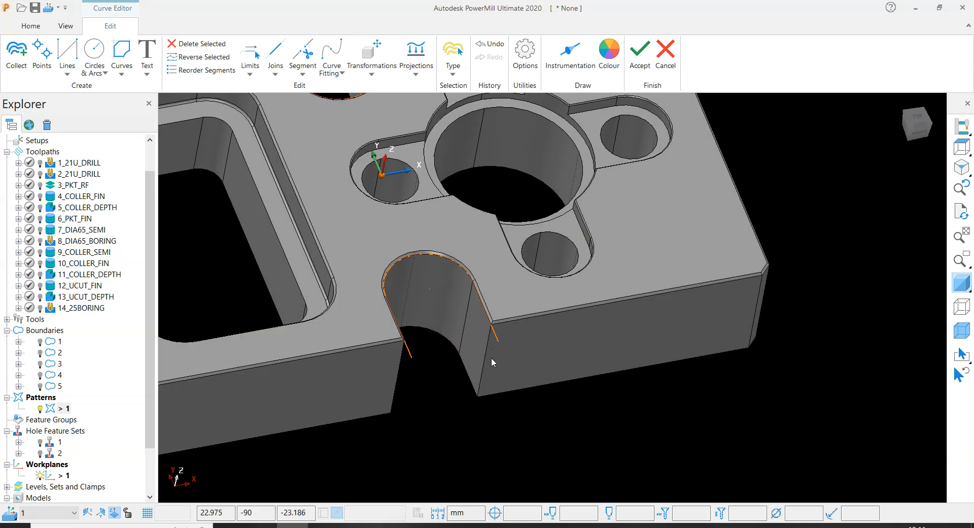
{"action": "scroll", "coordinate": [489, 391], "scroll_direction": "down", "scroll_amount": 3}
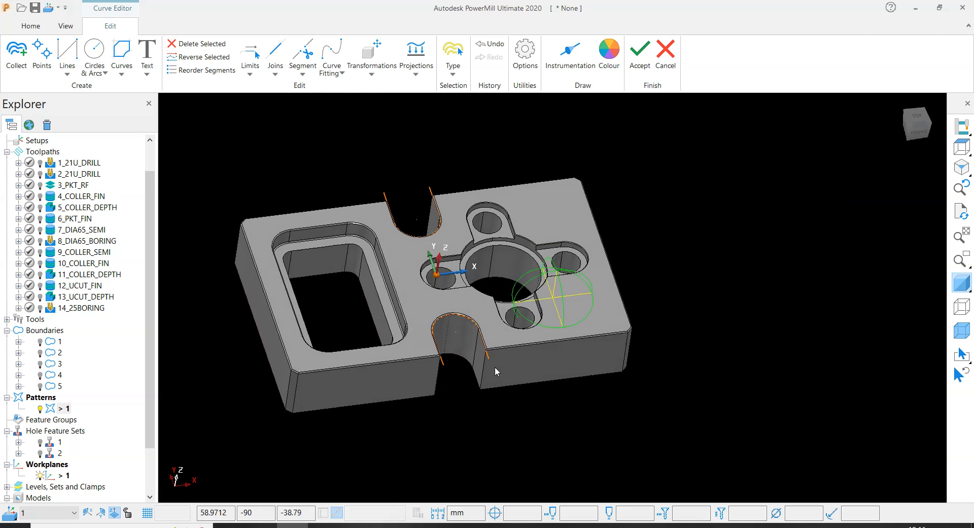
- Examine from a low side angle how high the pattern curves lie along the U-cut chamfers
{"action": "middle_click_drag", "start_coordinate": [415, 218], "coordinate": [628, 307]}
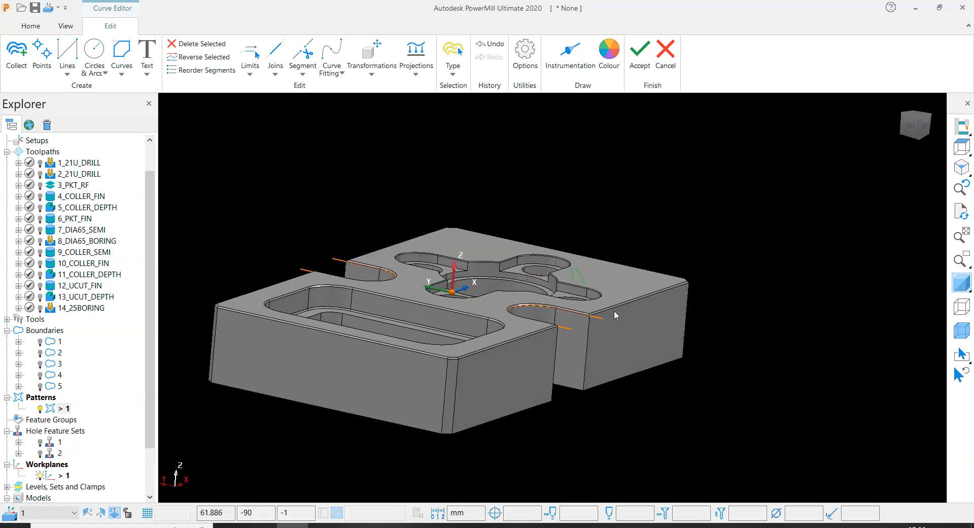
{"action": "scroll", "coordinate": [566, 317], "scroll_direction": "up", "scroll_amount": 5}
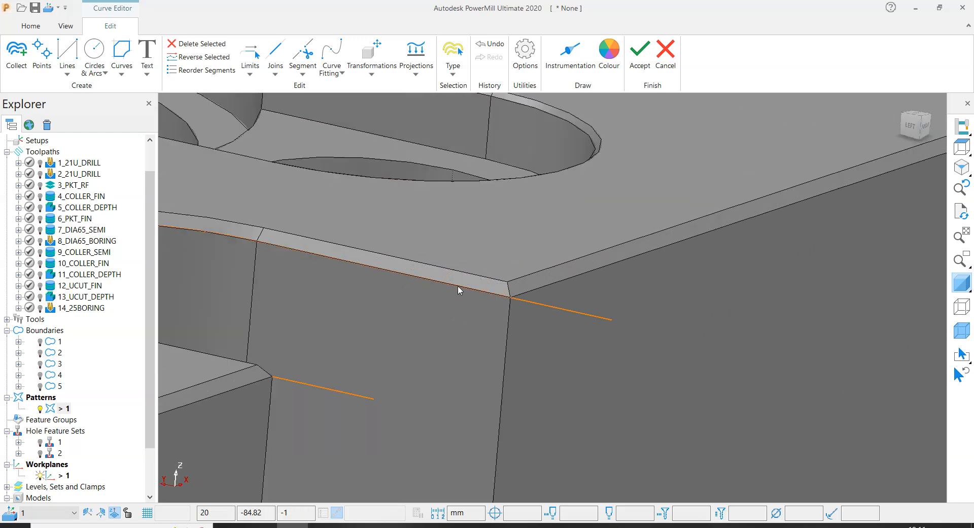
{"action": "scroll", "coordinate": [458, 290], "scroll_direction": "down", "scroll_amount": 5}
{"action": "scroll", "coordinate": [439, 343], "scroll_direction": "up", "scroll_amount": 2}
{"action": "scroll", "coordinate": [472, 362], "scroll_direction": "down", "scroll_amount": 2}
{"action": "scroll", "coordinate": [443, 378], "scroll_direction": "up", "scroll_amount": 3}
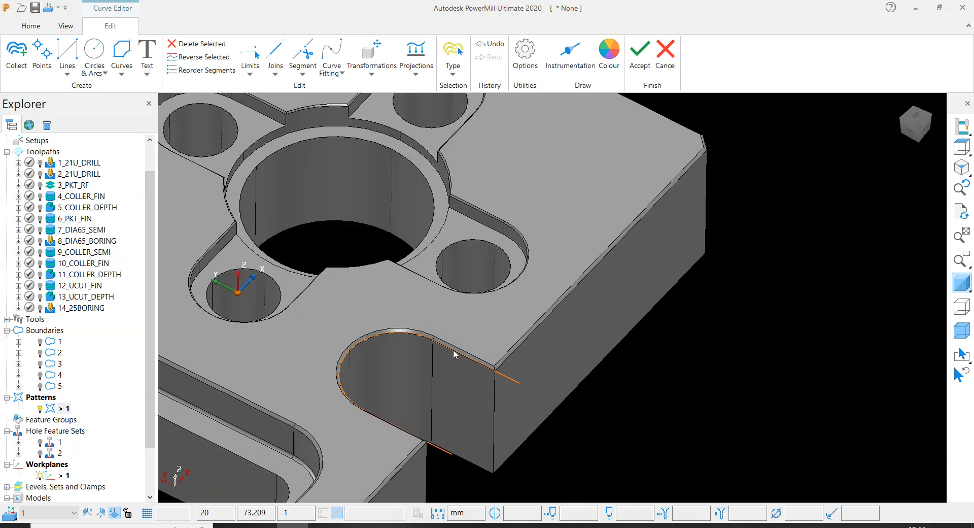
{"action": "scroll", "coordinate": [459, 309], "scroll_direction": "down", "scroll_amount": 3}
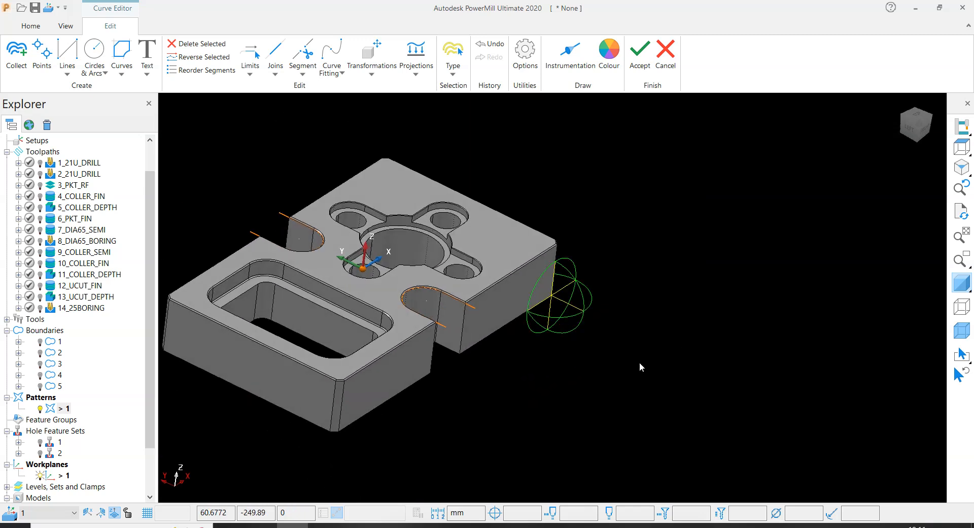
- Flatten both U-curves of the pattern onto the workplane plane and accept the curve edits
{"action": "left_click", "coordinate": [416, 60]}
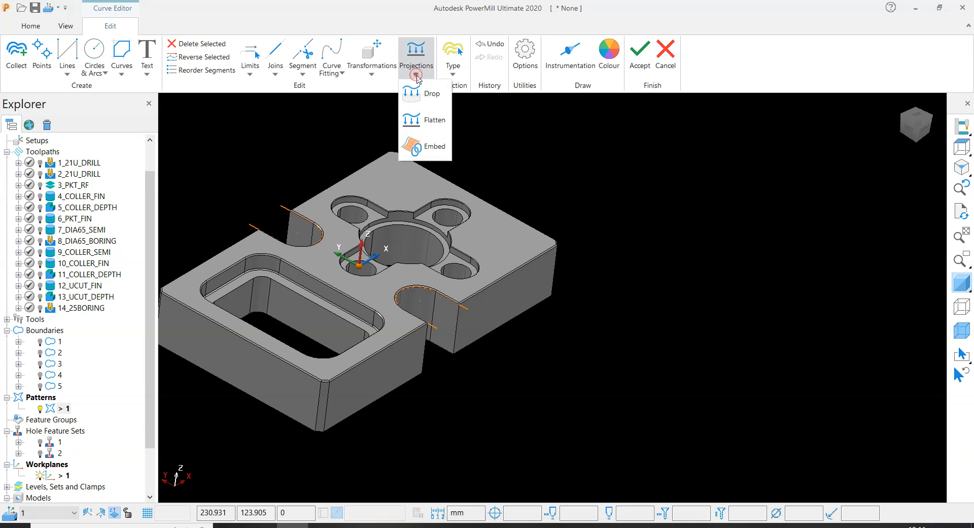
{"action": "left_click", "coordinate": [429, 126]}
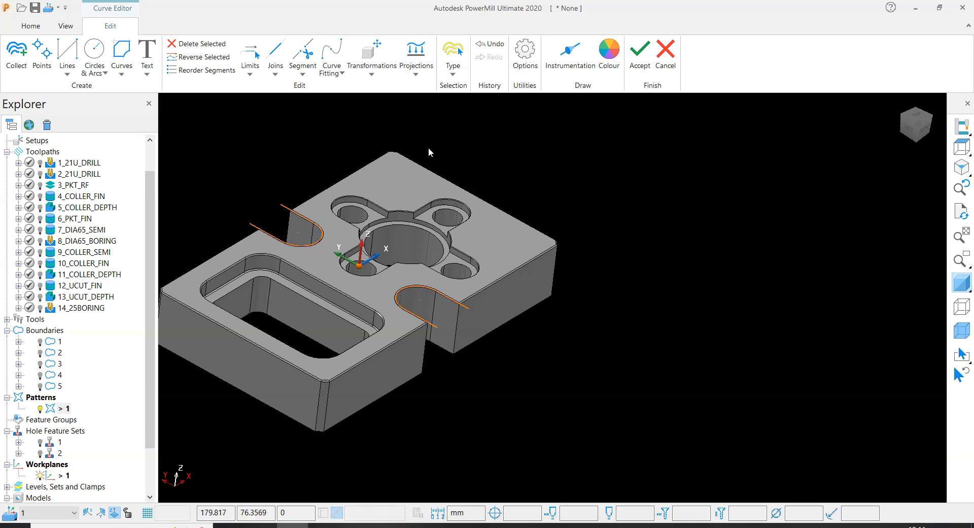
{"action": "scroll", "coordinate": [429, 295], "scroll_direction": "up", "scroll_amount": 5}
{"action": "scroll", "coordinate": [492, 307], "scroll_direction": "down", "scroll_amount": 3}
{"action": "middle_click_drag", "start_coordinate": [555, 286], "coordinate": [671, 243]}
{"action": "scroll", "coordinate": [563, 305], "scroll_direction": "up", "scroll_amount": 5}
{"action": "scroll", "coordinate": [575, 295], "scroll_direction": "down", "scroll_amount": 4}
{"action": "middle_click_drag", "start_coordinate": [587, 296], "coordinate": [583, 317]}
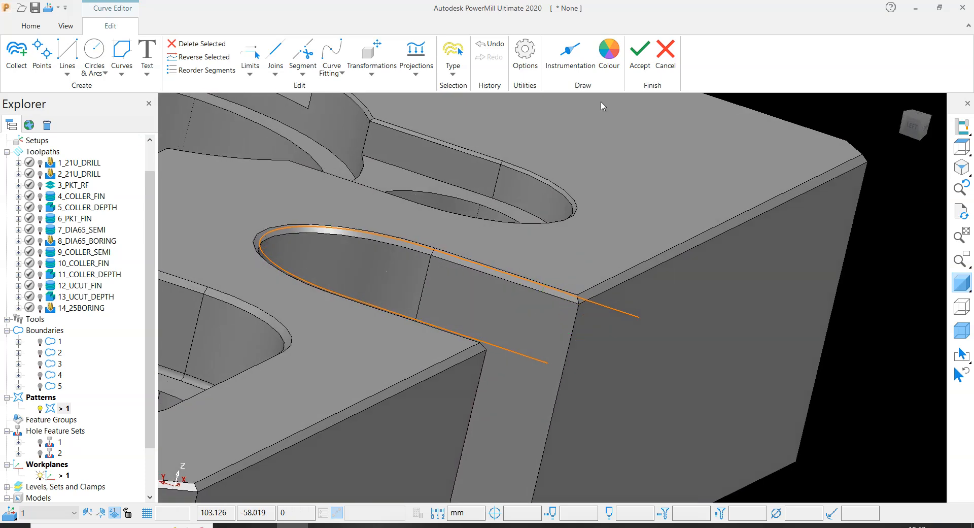
{"action": "left_click", "coordinate": [642, 50]}
- Examine the flattened pattern curves around both U-cuts from above and from several angles
{"action": "scroll", "coordinate": [577, 312], "scroll_direction": "down", "scroll_amount": 3}
{"action": "middle_click_drag", "start_coordinate": [482, 312], "coordinate": [196, 415]}
{"action": "scroll", "coordinate": [412, 355], "scroll_direction": "down", "scroll_amount": 4}
{"action": "middle_click_drag", "start_coordinate": [509, 391], "coordinate": [463, 233]}
{"action": "scroll", "coordinate": [348, 237], "scroll_direction": "up", "scroll_amount": 4}
{"action": "middle_click_drag", "start_coordinate": [338, 246], "coordinate": [492, 318]}
{"action": "scroll", "coordinate": [514, 259], "scroll_direction": "up", "scroll_amount": 2}
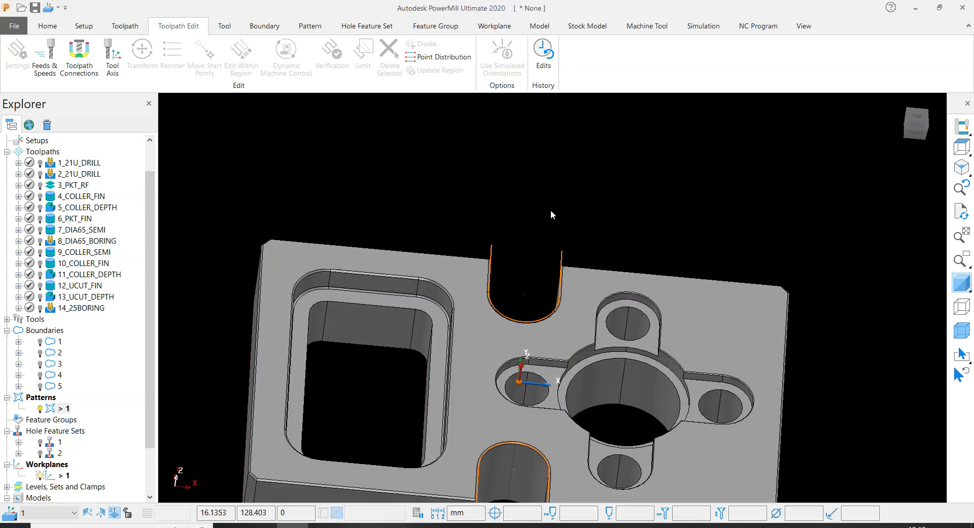
{"action": "scroll", "coordinate": [483, 428], "scroll_direction": "down", "scroll_amount": 4}
{"action": "scroll", "coordinate": [479, 360], "scroll_direction": "up", "scroll_amount": 6}
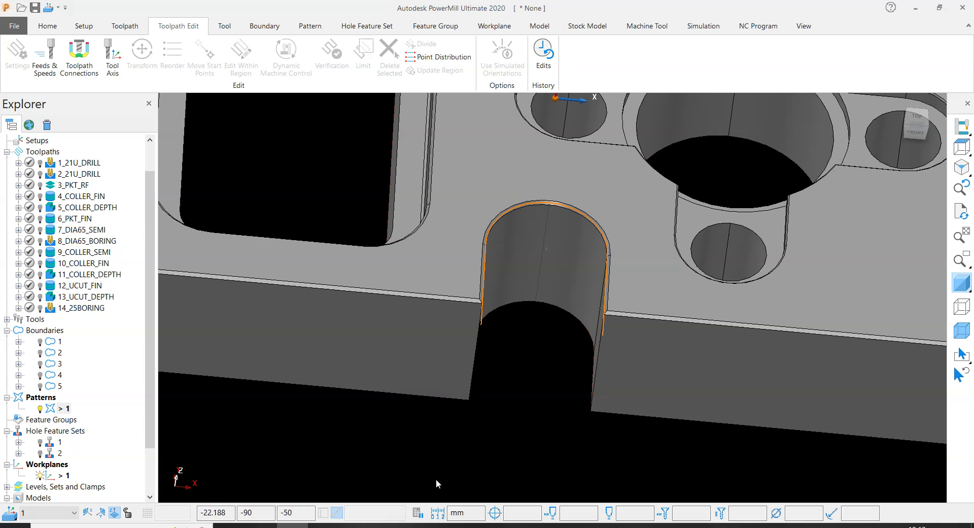
{"action": "scroll", "coordinate": [543, 387], "scroll_direction": "down", "scroll_amount": 4}
{"action": "middle_click_drag", "start_coordinate": [516, 327], "coordinate": [545, 314]}
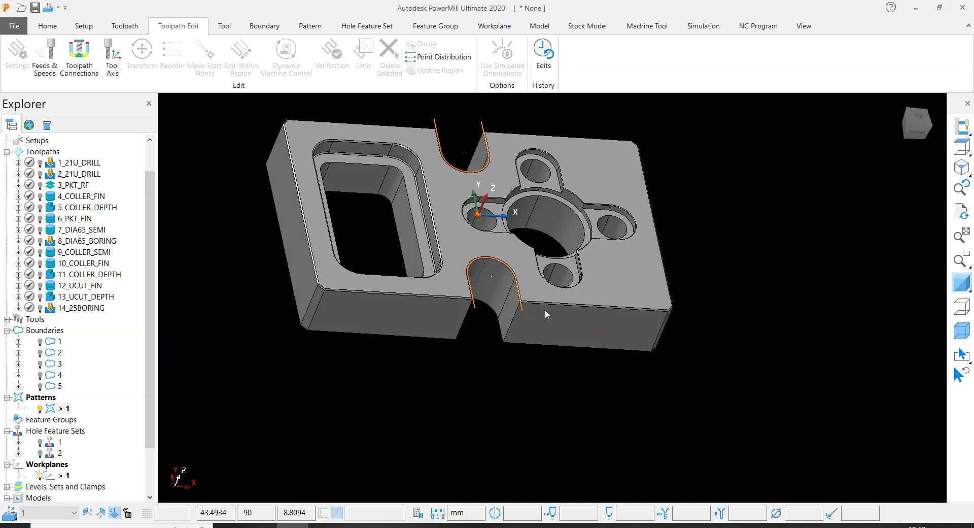
{"action": "middle_click_drag", "start_coordinate": [488, 192], "coordinate": [468, 213]}
{"action": "scroll", "coordinate": [482, 306], "scroll_direction": "up", "scroll_amount": 3}
{"action": "scroll", "coordinate": [466, 325], "scroll_direction": "down", "scroll_amount": 6}
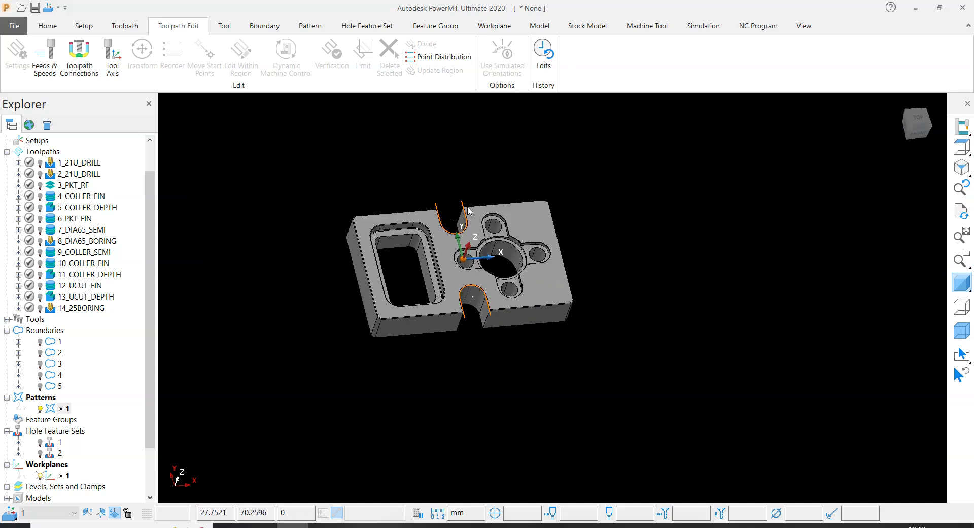
{"action": "scroll", "coordinate": [473, 223], "scroll_direction": "up", "scroll_amount": 3}
{"action": "middle_click_drag", "start_coordinate": [559, 307], "coordinate": [669, 209]}
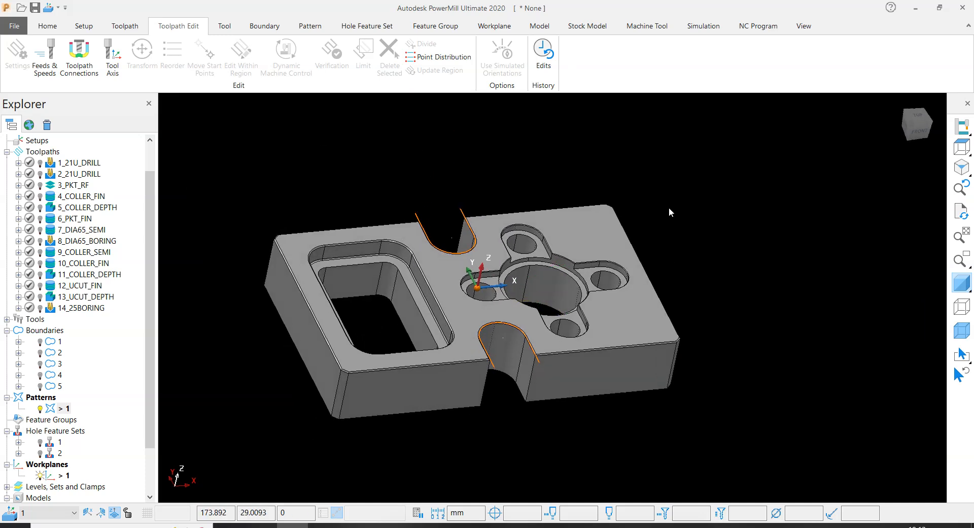
- Create a new toolpath with the 2D Curve Profile strategy from the Curve Machining category
{"action": "left_click", "coordinate": [48, 25]}
{"action": "left_click", "coordinate": [295, 55]}
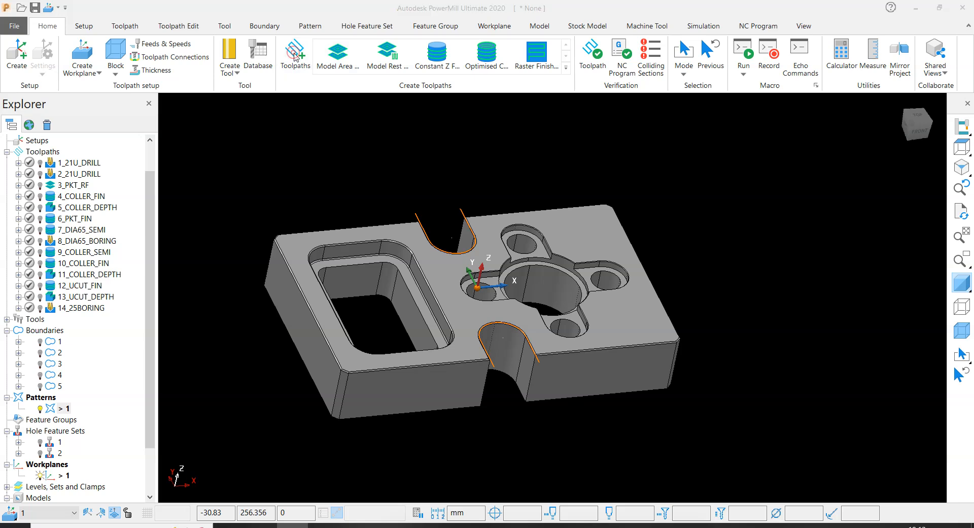
{"action": "left_click", "coordinate": [252, 137]}
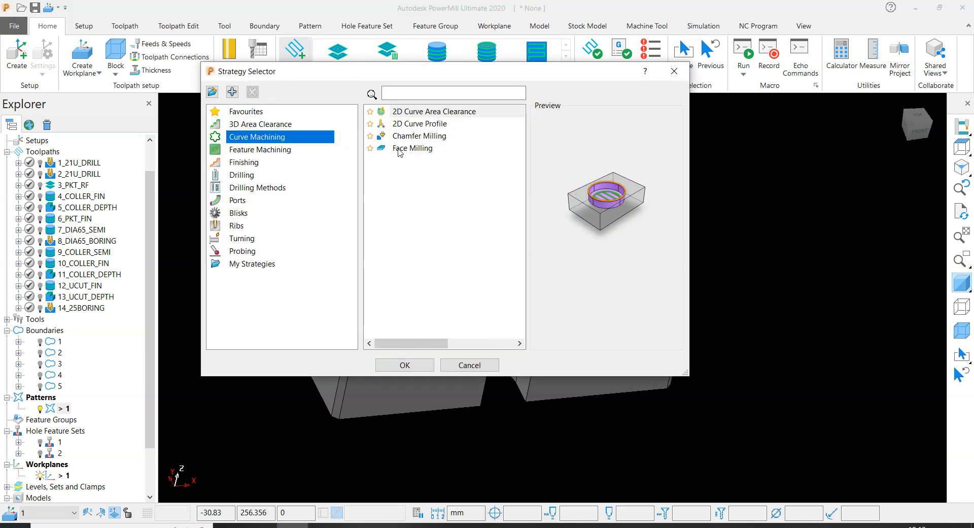
{"action": "left_click", "coordinate": [418, 124]}
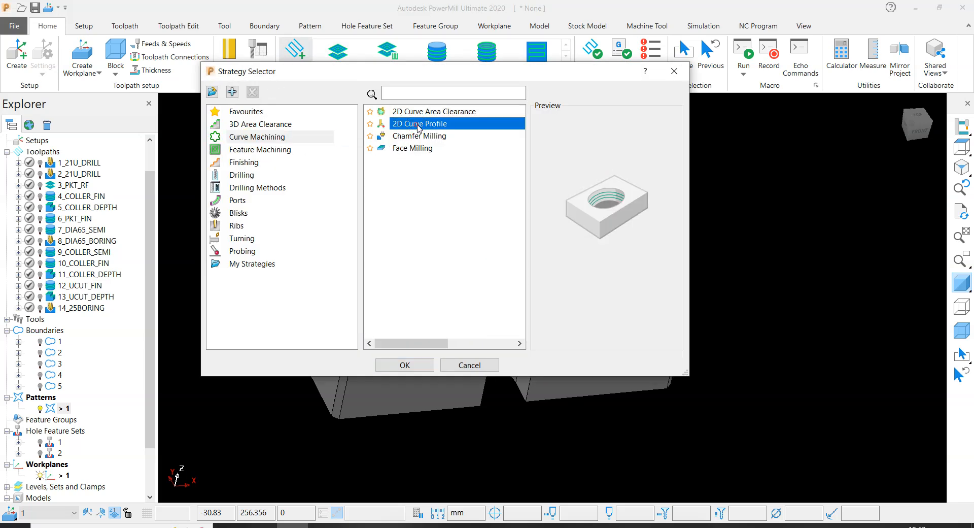
{"action": "left_click", "coordinate": [400, 363]}
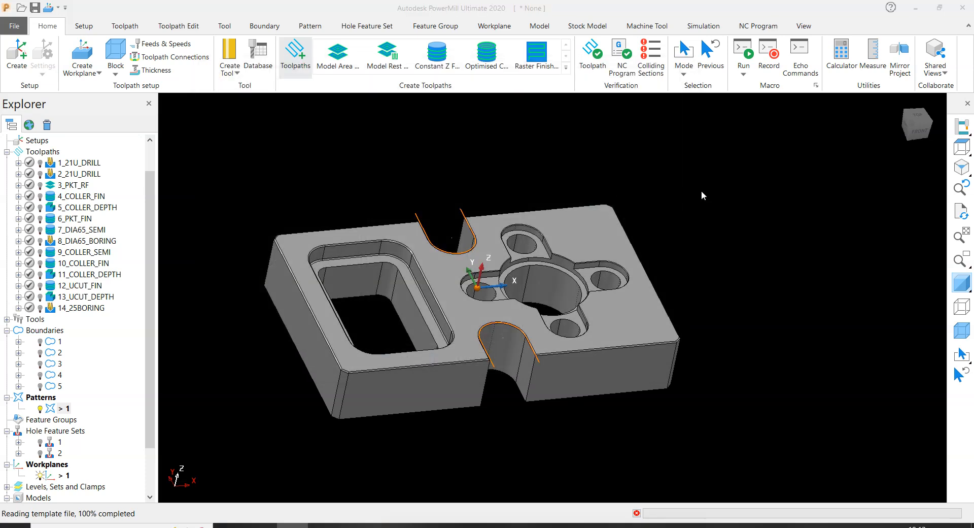
- Review the block definition and assign the 25R1 tip radiused tool to the curve profile toolpath
{"action": "scroll", "coordinate": [351, 204], "scroll_direction": "down", "scroll_amount": 5}
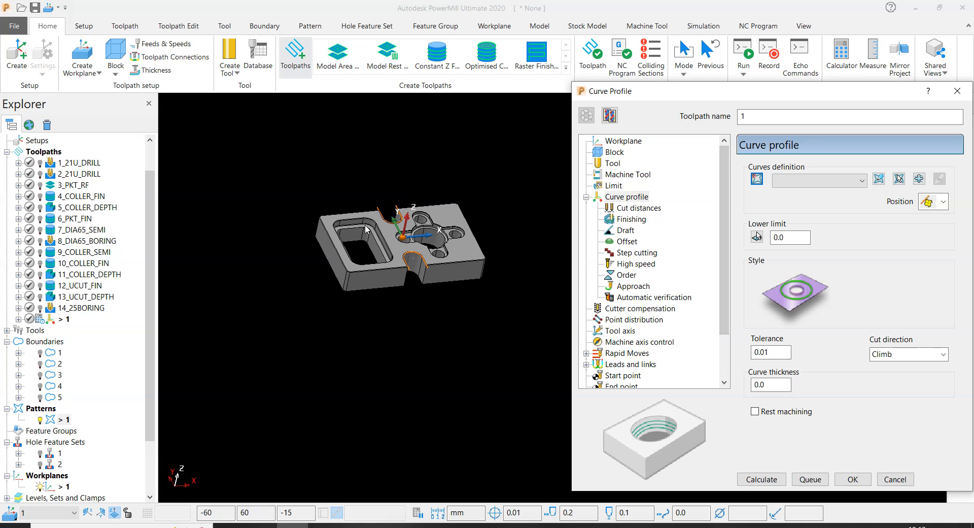
{"action": "scroll", "coordinate": [363, 230], "scroll_direction": "up", "scroll_amount": 3}
{"action": "mouse_move", "coordinate": [930, 202]}
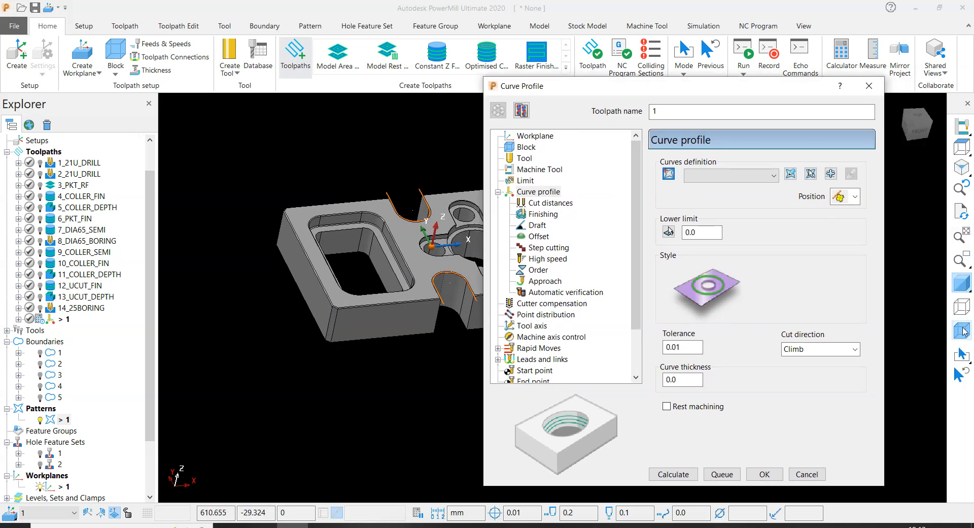
{"action": "scroll", "coordinate": [328, 237], "scroll_direction": "up", "scroll_amount": 6}
{"action": "middle_click_drag", "start_coordinate": [434, 290], "coordinate": [367, 302]}
{"action": "scroll", "coordinate": [365, 303], "scroll_direction": "down", "scroll_amount": 3}
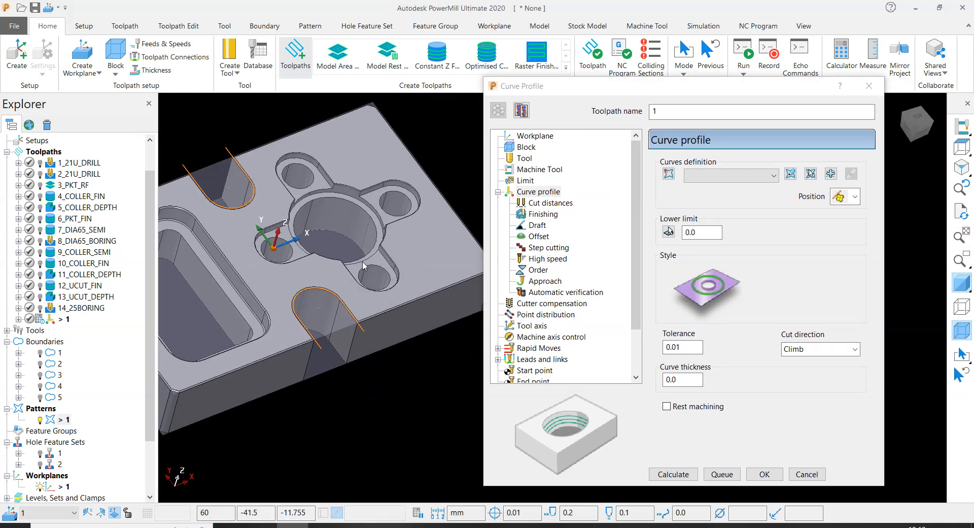
{"action": "left_click", "coordinate": [528, 148]}
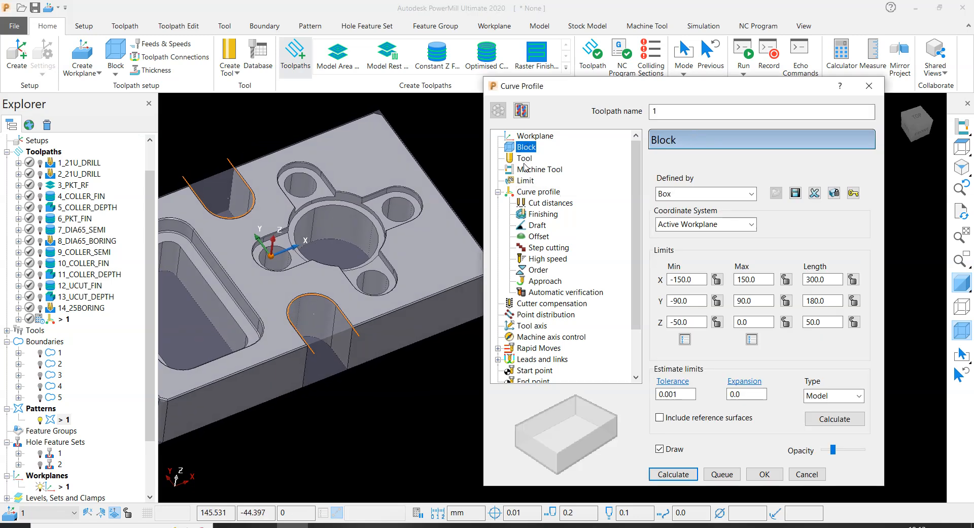
{"action": "left_click", "coordinate": [524, 158]}
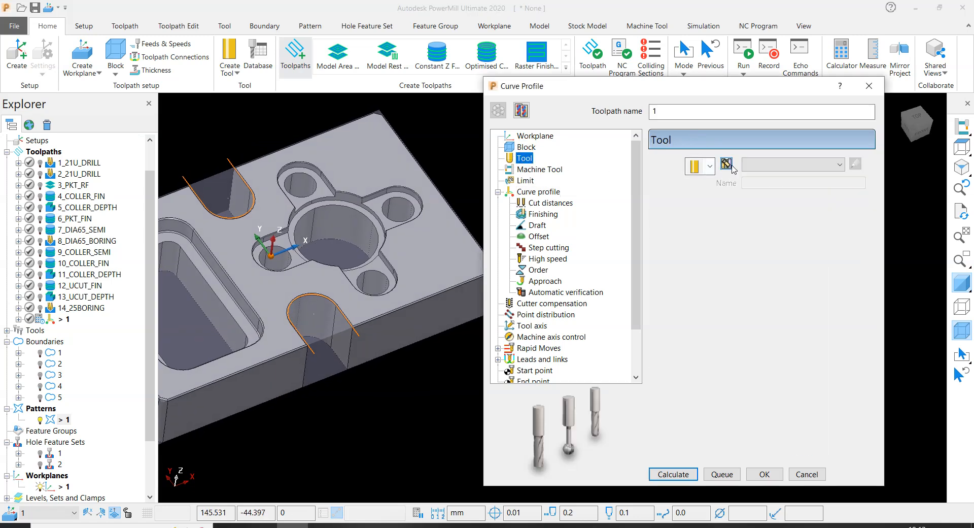
{"action": "left_click", "coordinate": [750, 164]}
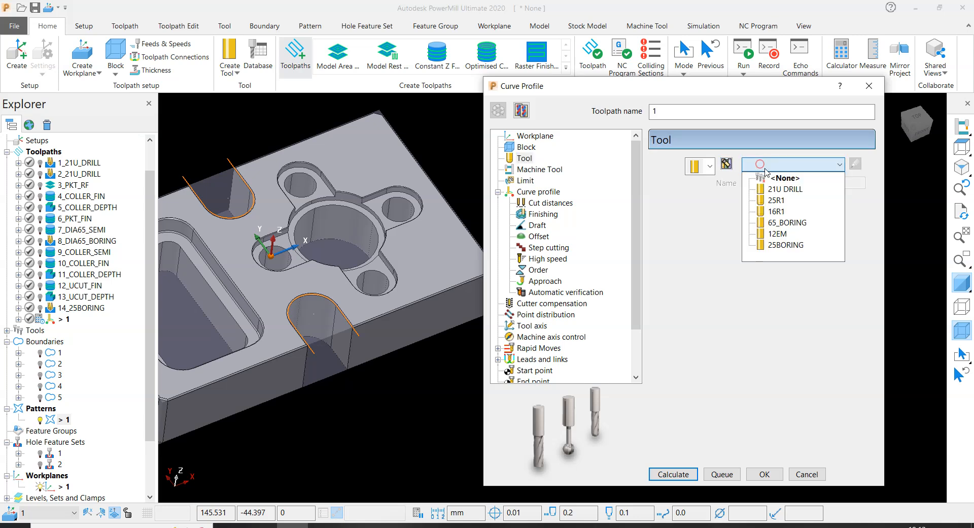
{"action": "left_click", "coordinate": [777, 201]}
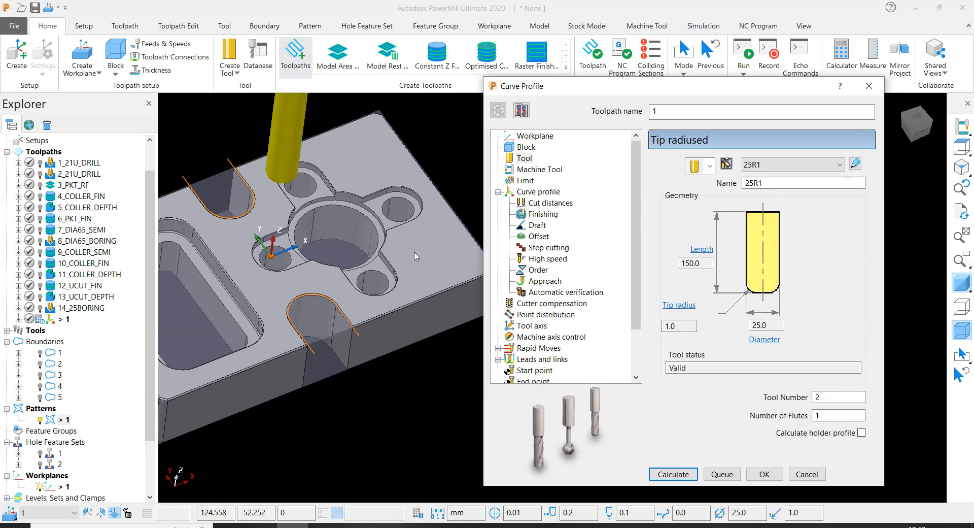
- Check the limit settings and choose pattern 1 as the curves definition of the curve profile
{"action": "left_click", "coordinate": [527, 181]}
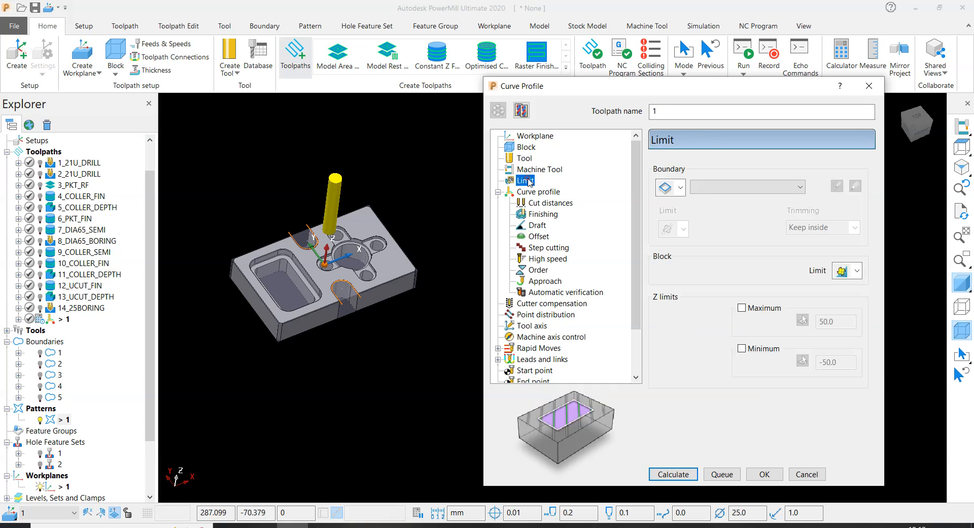
{"action": "left_click", "coordinate": [539, 192]}
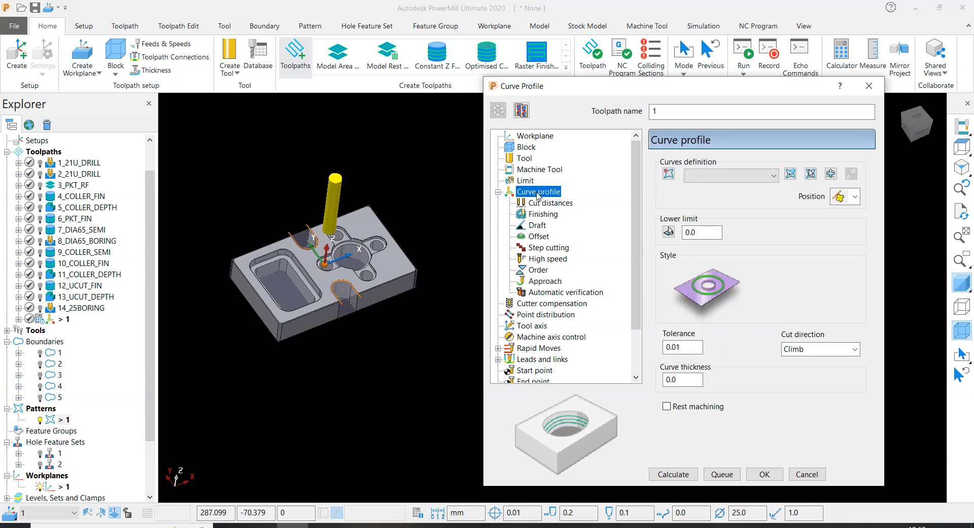
{"action": "left_click", "coordinate": [710, 176]}
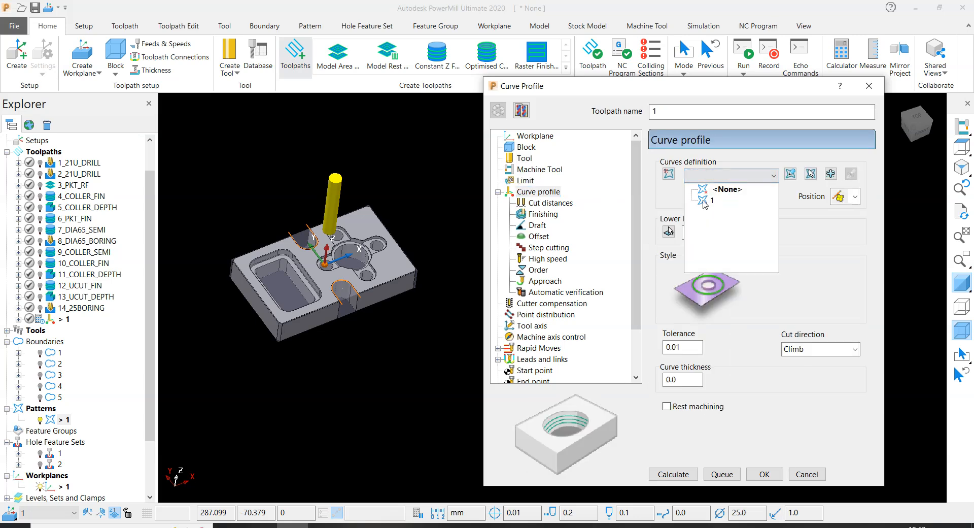
{"action": "left_click", "coordinate": [706, 201]}
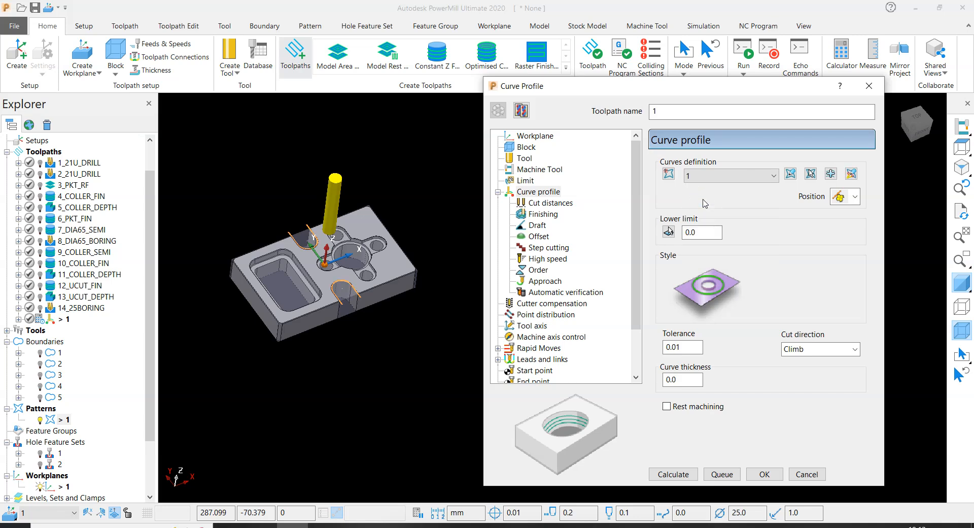
- Set the curve profile's lower limit to Z -50 by picking the plate's bottom face
{"action": "double_click", "coordinate": [703, 232]}
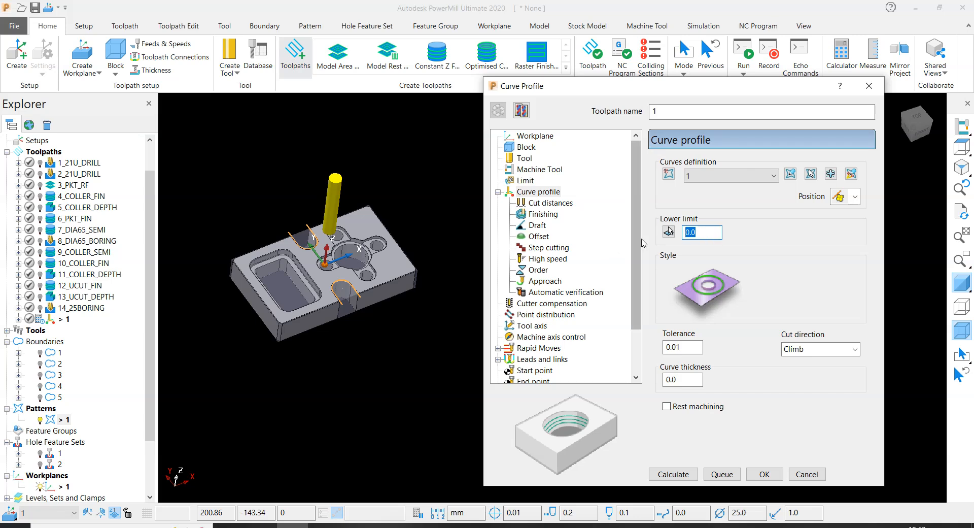
{"action": "left_click", "coordinate": [669, 232]}
{"action": "middle_click_drag", "start_coordinate": [405, 55], "coordinate": [405, 61]}
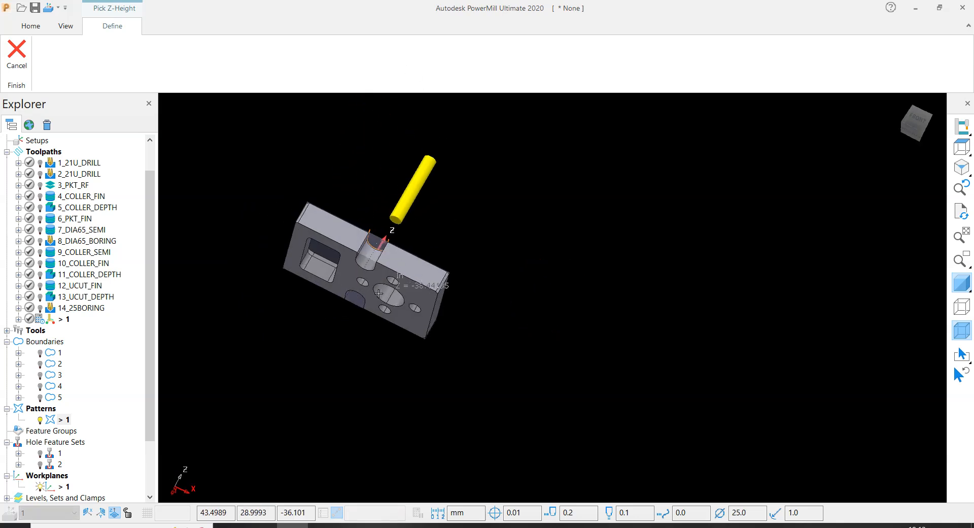
{"action": "scroll", "coordinate": [370, 290], "scroll_direction": "up", "scroll_amount": 5}
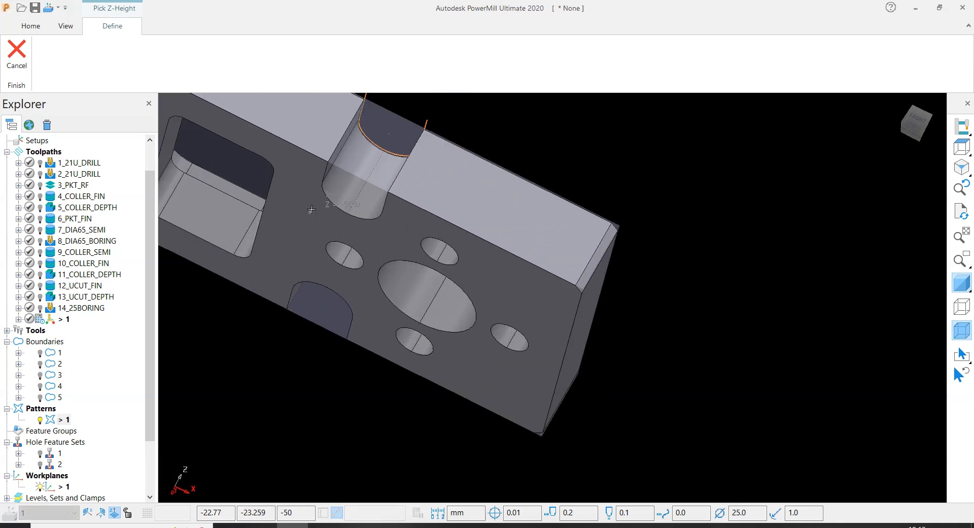
{"action": "left_click", "coordinate": [494, 281]}
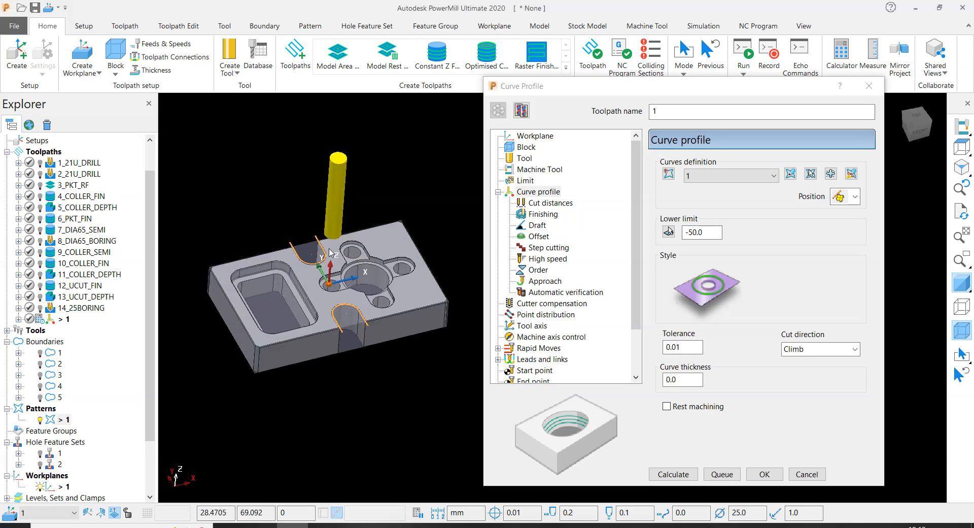
- Hide the block around the plate so the U-cut curves and pocket walls are unobstructed
{"action": "scroll", "coordinate": [330, 252], "scroll_direction": "up", "scroll_amount": 2}
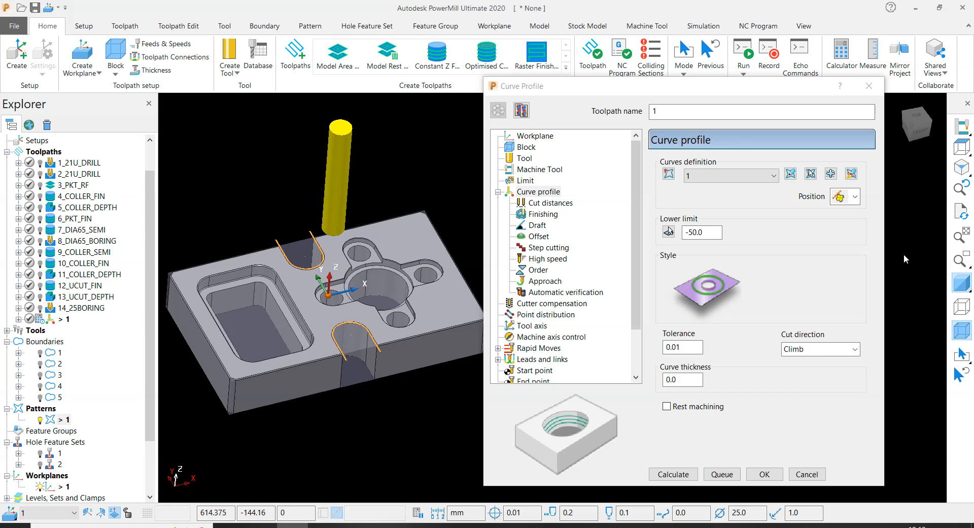
{"action": "left_click", "coordinate": [962, 330]}
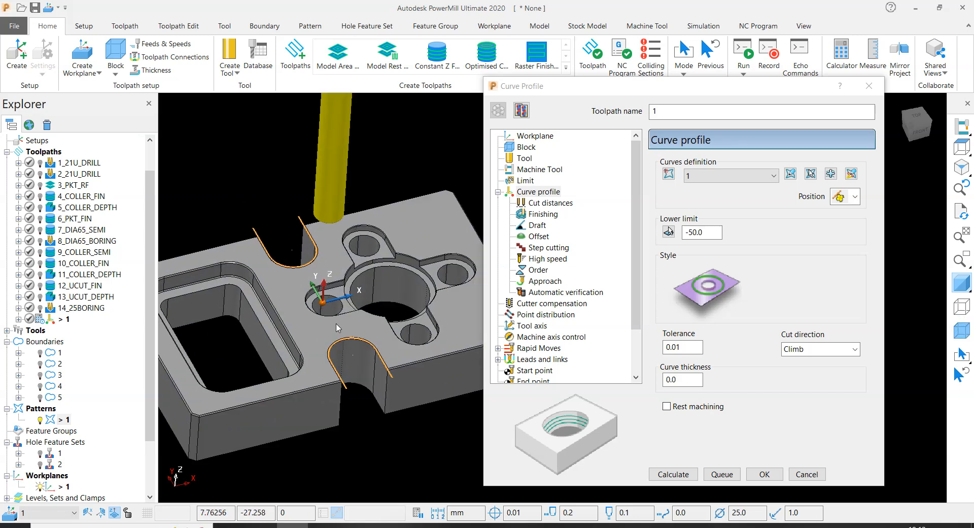
{"action": "left_click_drag", "start_coordinate": [672, 98], "coordinate": [762, 96]}
{"action": "scroll", "coordinate": [337, 191], "scroll_direction": "down", "scroll_amount": 2}
{"action": "scroll", "coordinate": [307, 190], "scroll_direction": "up", "scroll_amount": 2}
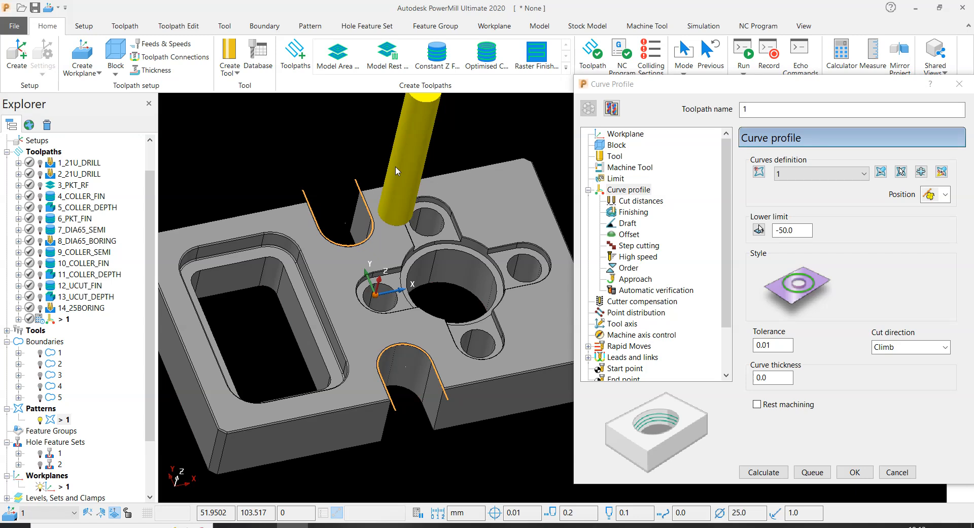
{"action": "middle_click_drag", "start_coordinate": [394, 193], "coordinate": [398, 252]}
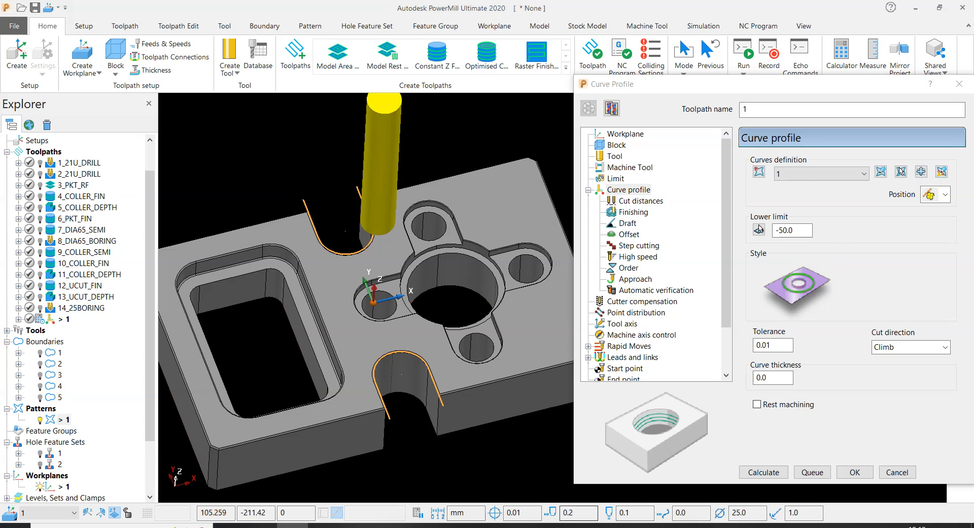
{"action": "left_click", "coordinate": [608, 525]}
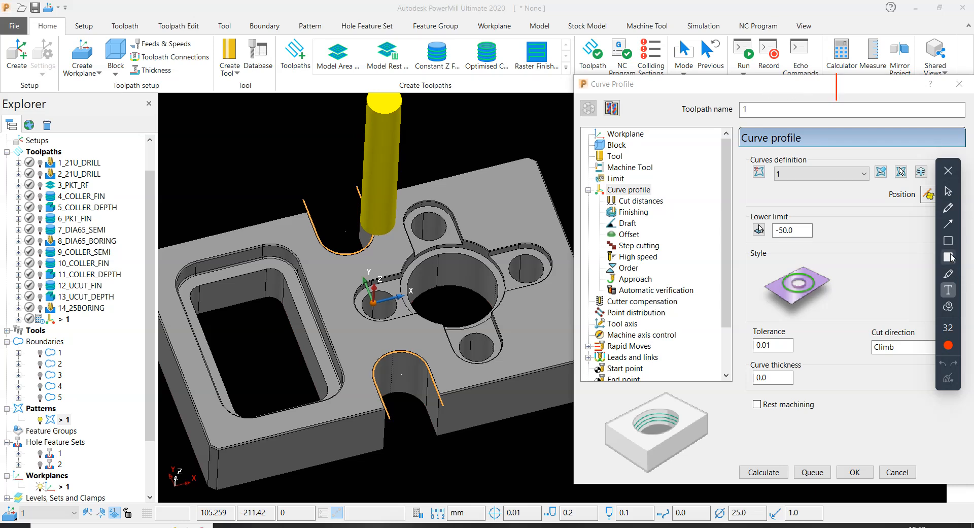
{"action": "left_click", "coordinate": [948, 171]}
{"action": "left_click_drag", "start_coordinate": [866, 85], "coordinate": [771, 79]}
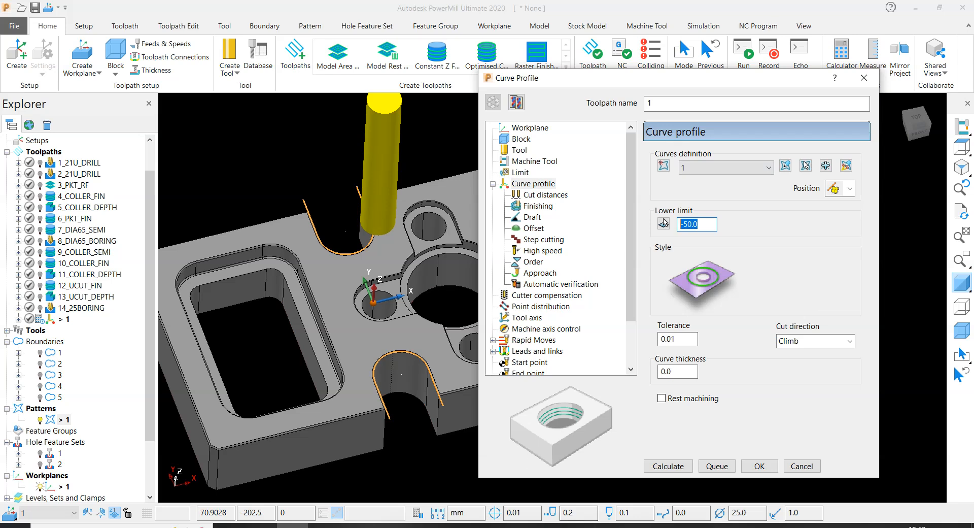
{"action": "left_click", "coordinate": [589, 527]}
{"action": "left_click", "coordinate": [948, 240]}
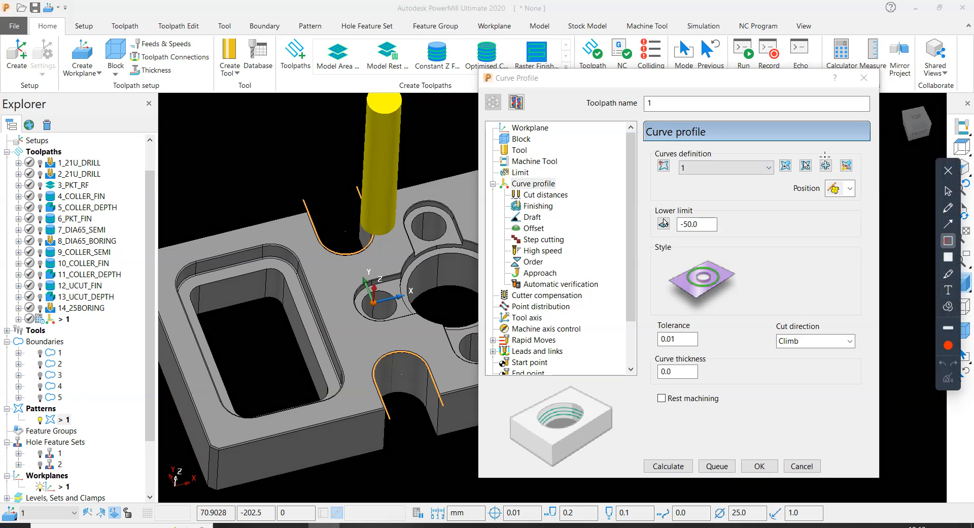
{"action": "left_click_drag", "start_coordinate": [833, 145], "coordinate": [859, 178]}
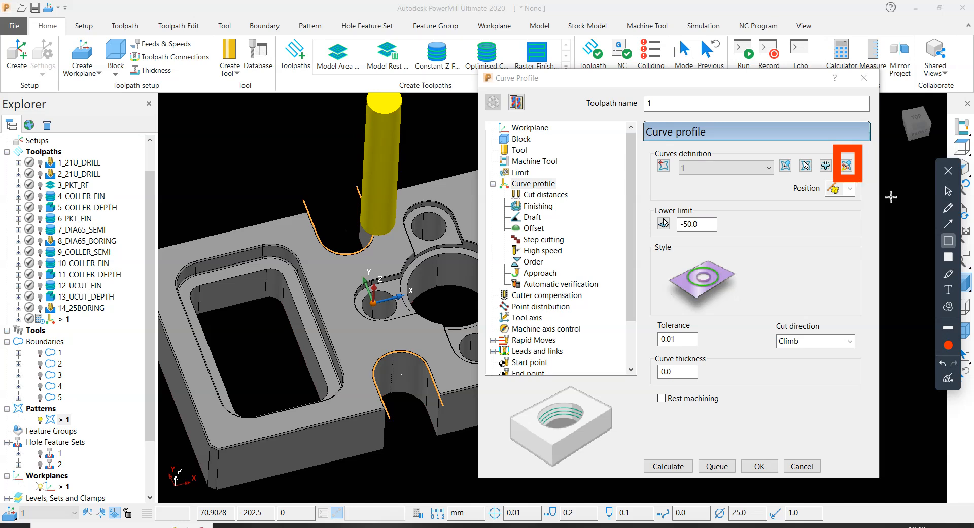
{"action": "left_click", "coordinate": [948, 170]}
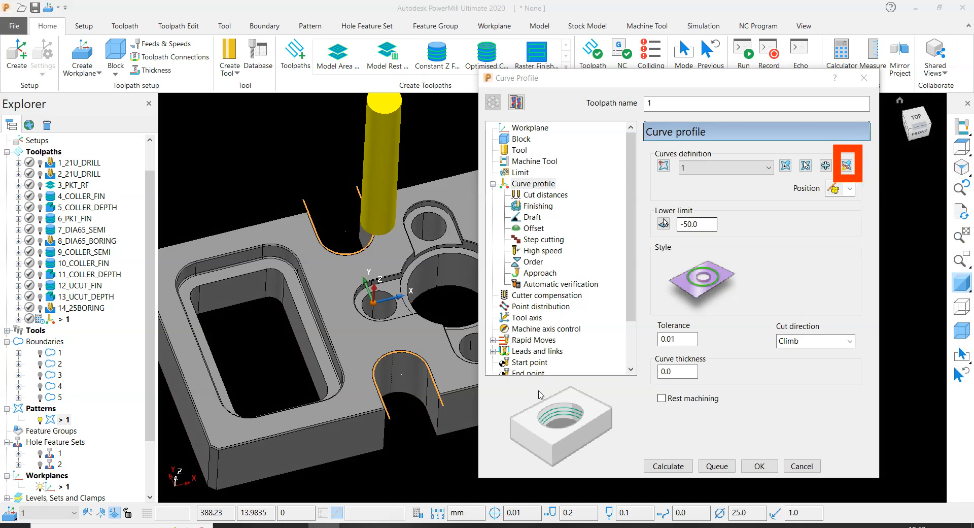
{"action": "mouse_move", "coordinate": [812, 77]}
{"action": "left_mouse_down"}
{"action": "mouse_move", "coordinate": [733, 93]}
{"action": "mouse_move", "coordinate": [769, 88]}
{"action": "left_mouse_up"}
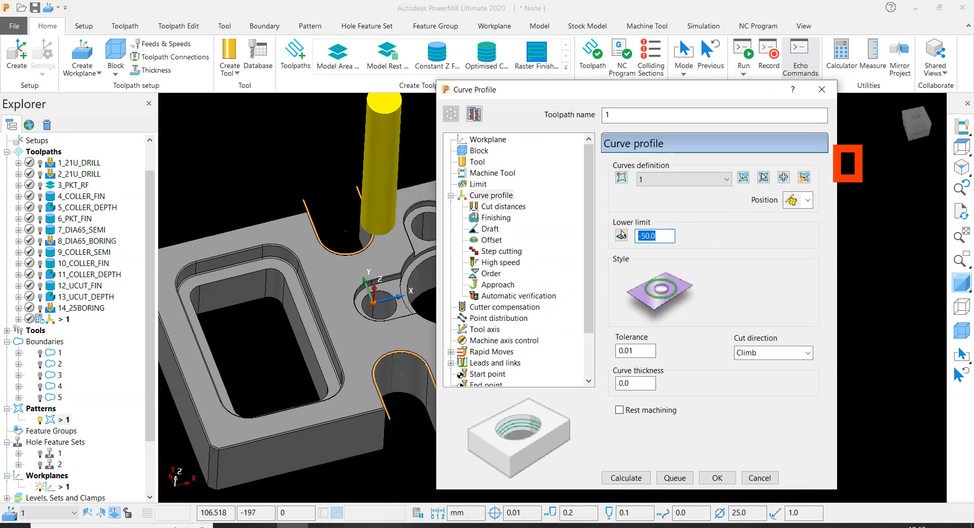
{"action": "left_click", "coordinate": [948, 378]}
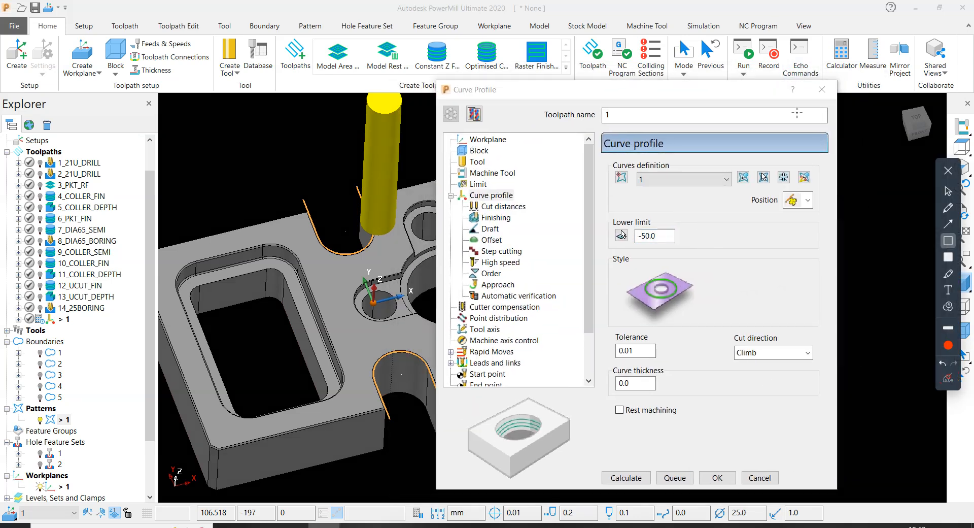
{"action": "left_click", "coordinate": [948, 171]}
- Edit the curve profile's machining sections interactively and switch the machining side of the rear U-cut curve to the inside
{"action": "left_click", "coordinate": [806, 175]}
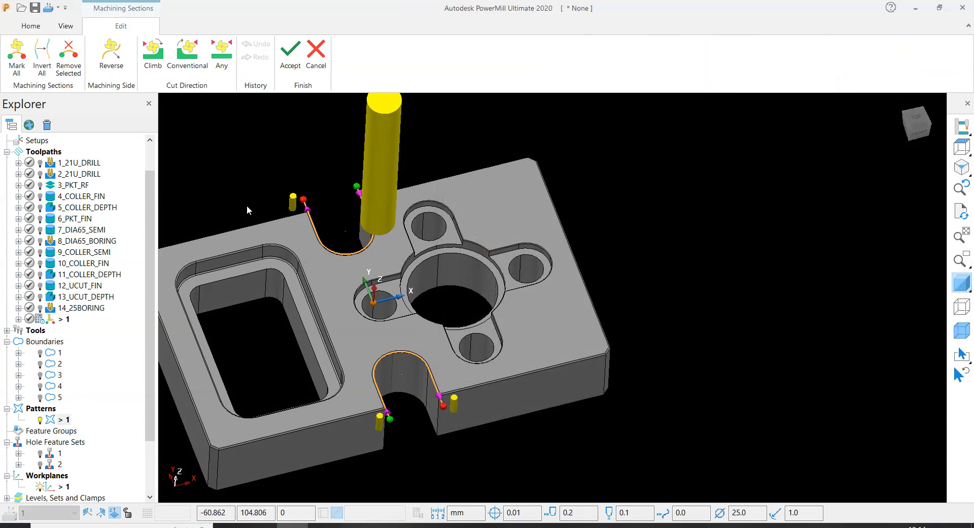
{"action": "scroll", "coordinate": [431, 391], "scroll_direction": "up", "scroll_amount": 2}
{"action": "scroll", "coordinate": [457, 388], "scroll_direction": "down", "scroll_amount": 4}
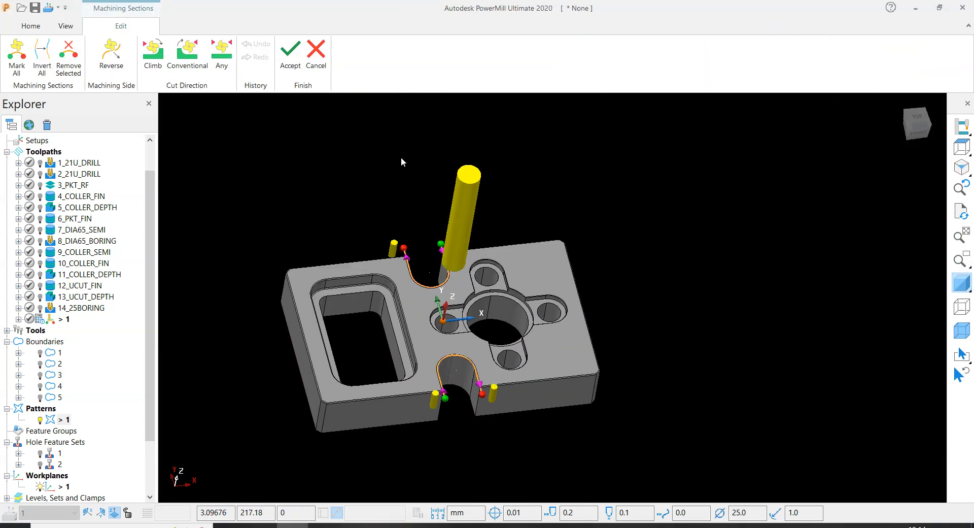
{"action": "scroll", "coordinate": [411, 264], "scroll_direction": "up", "scroll_amount": 5}
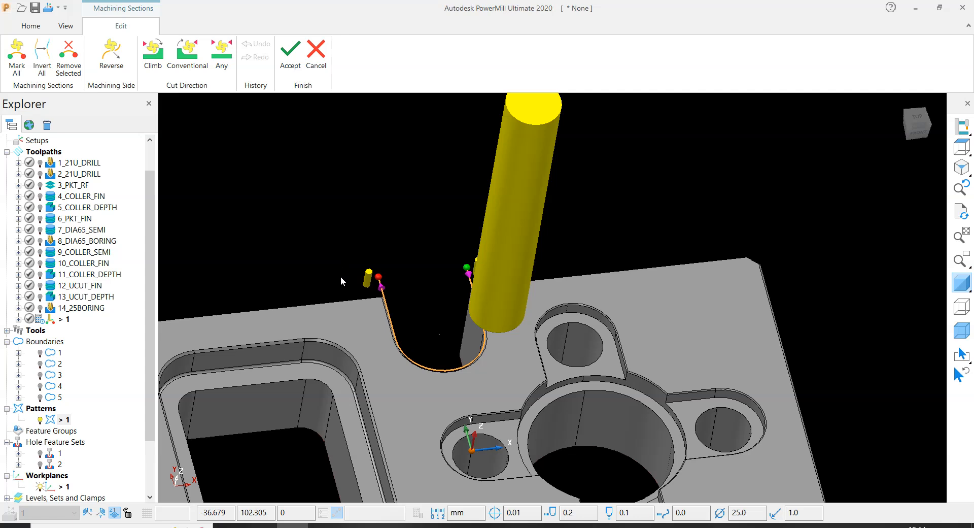
{"action": "scroll", "coordinate": [394, 277], "scroll_direction": "up", "scroll_amount": 2}
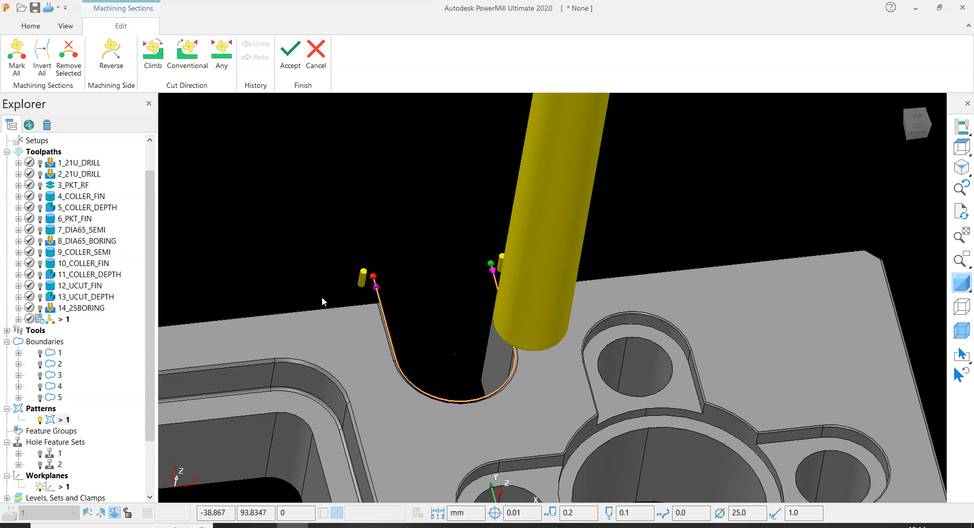
{"action": "scroll", "coordinate": [322, 297], "scroll_direction": "down", "scroll_amount": 3}
{"action": "scroll", "coordinate": [388, 417], "scroll_direction": "up", "scroll_amount": 3}
{"action": "scroll", "coordinate": [388, 416], "scroll_direction": "down", "scroll_amount": 3}
{"action": "scroll", "coordinate": [364, 137], "scroll_direction": "up", "scroll_amount": 5}
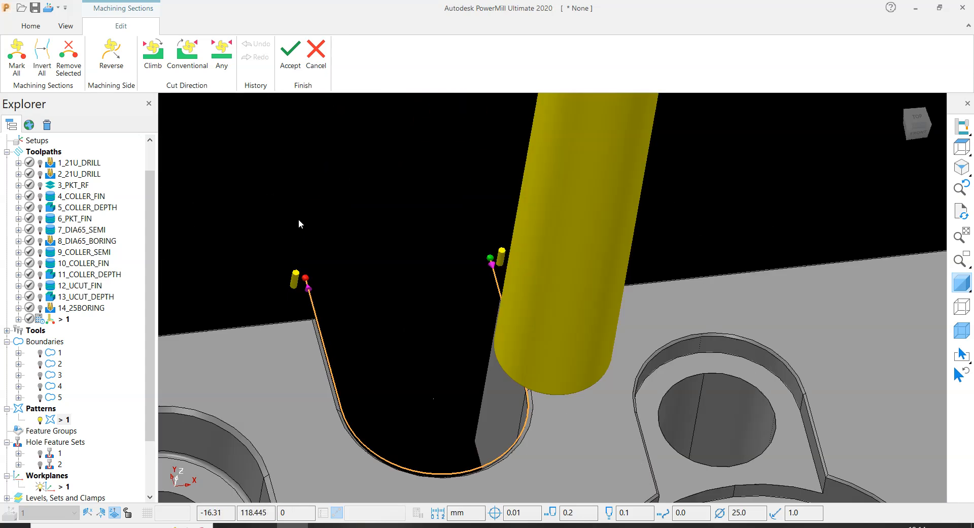
{"action": "left_click", "coordinate": [289, 274]}
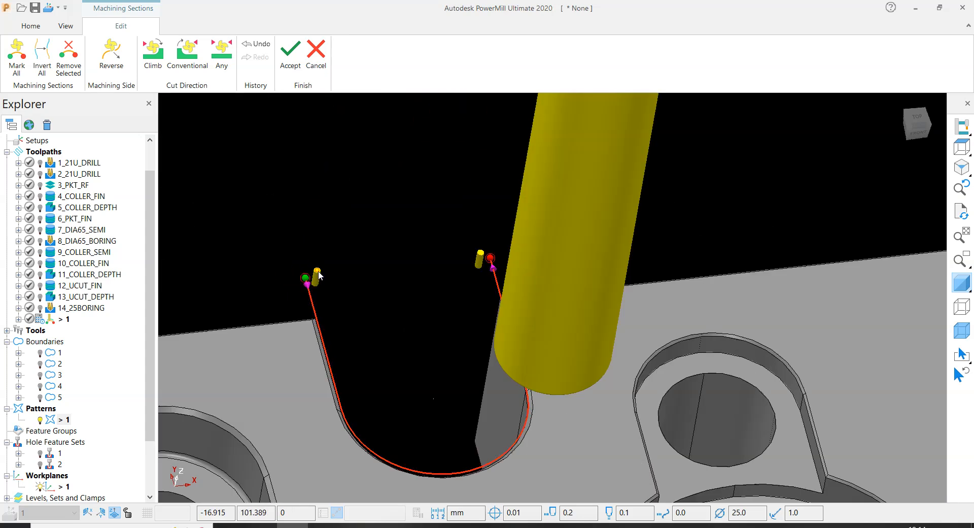
{"action": "left_click", "coordinate": [318, 274]}
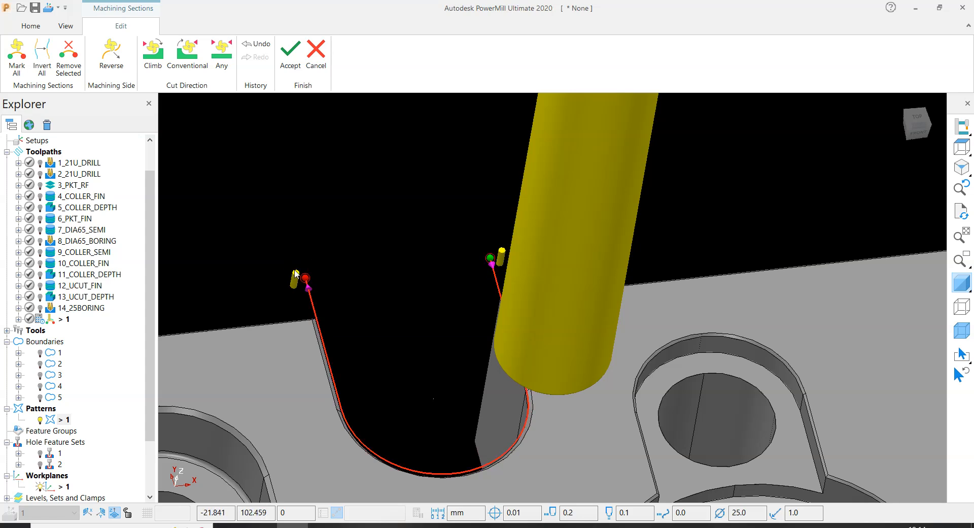
{"action": "left_click", "coordinate": [294, 274]}
- Switch the machining side of the front U-cut curve to the inside of the slot and check both curves
{"action": "scroll", "coordinate": [333, 207], "scroll_direction": "down", "scroll_amount": 7}
{"action": "scroll", "coordinate": [351, 295], "scroll_direction": "up", "scroll_amount": 6}
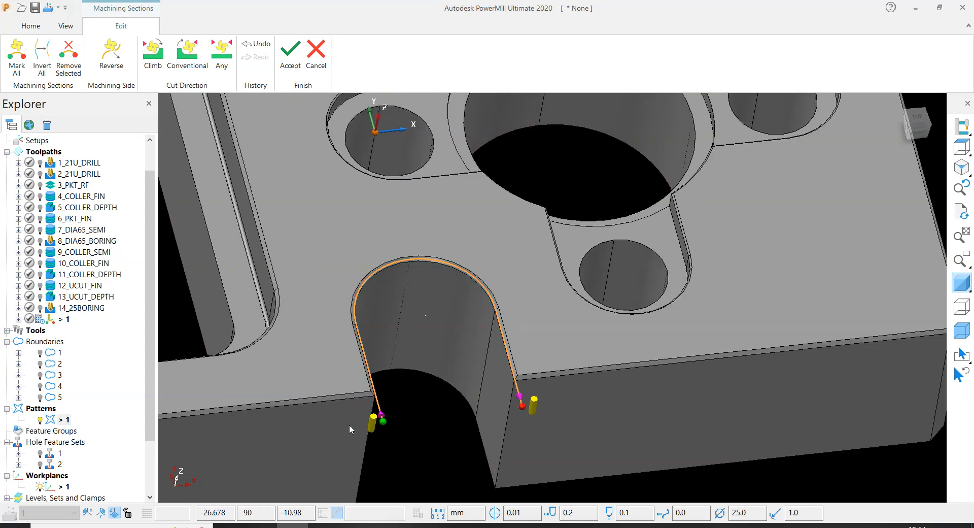
{"action": "left_click", "coordinate": [370, 424]}
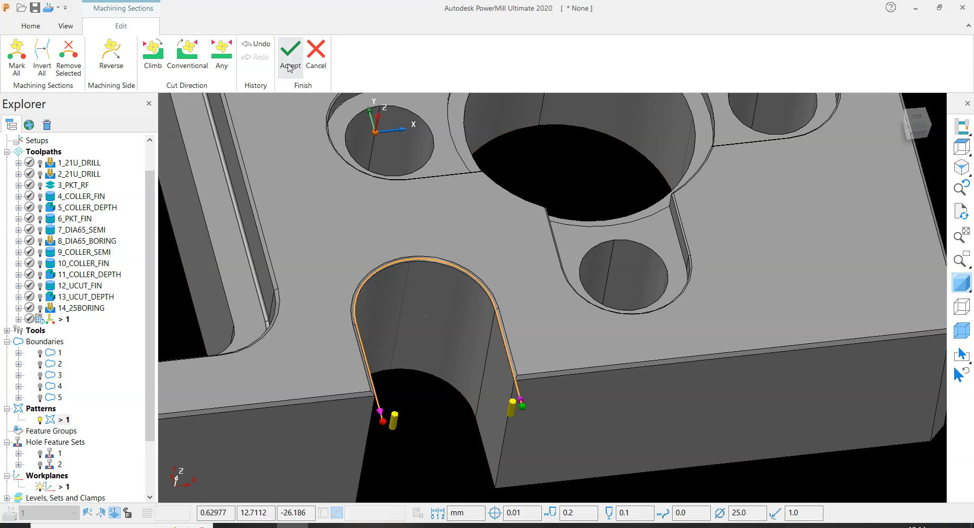
{"action": "scroll", "coordinate": [422, 217], "scroll_direction": "down", "scroll_amount": 6}
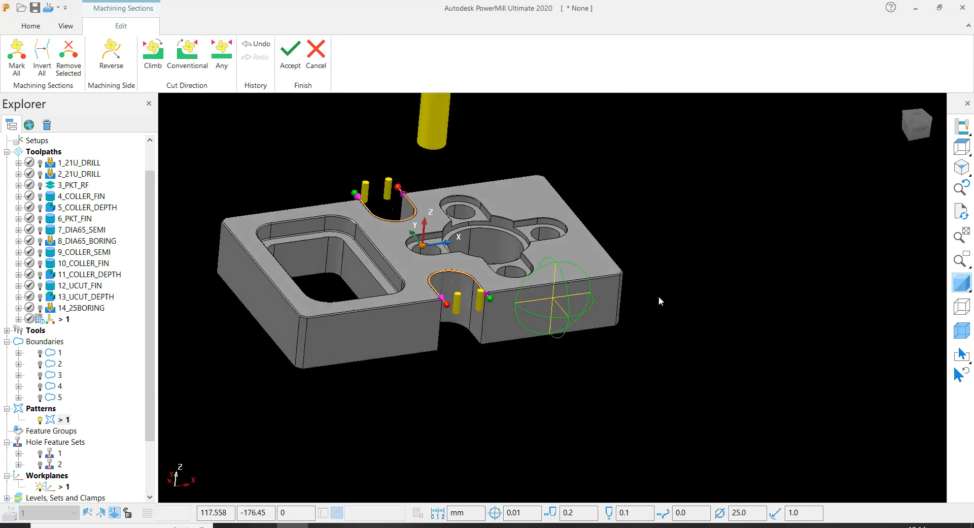
{"action": "scroll", "coordinate": [490, 315], "scroll_direction": "up", "scroll_amount": 6}
{"action": "middle_click_drag", "start_coordinate": [490, 316], "coordinate": [483, 386]}
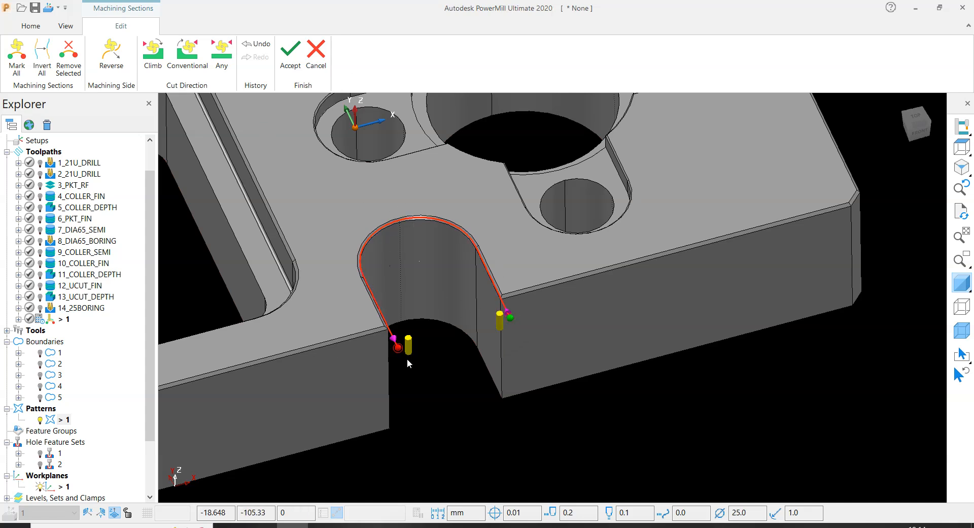
- Apply the Any cut direction to the machining sections, accept them, and set the curve profile's cut direction to Any
{"action": "left_click", "coordinate": [222, 57]}
{"action": "left_click", "coordinate": [290, 56]}
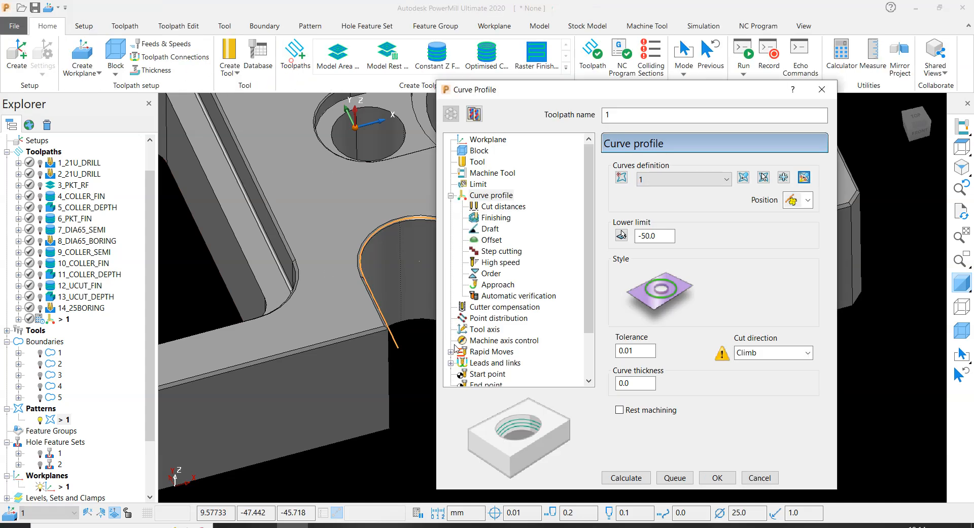
{"action": "left_click", "coordinate": [760, 353]}
{"action": "left_click", "coordinate": [756, 392]}
{"action": "scroll", "coordinate": [166, 270], "scroll_direction": "down", "scroll_amount": 5}
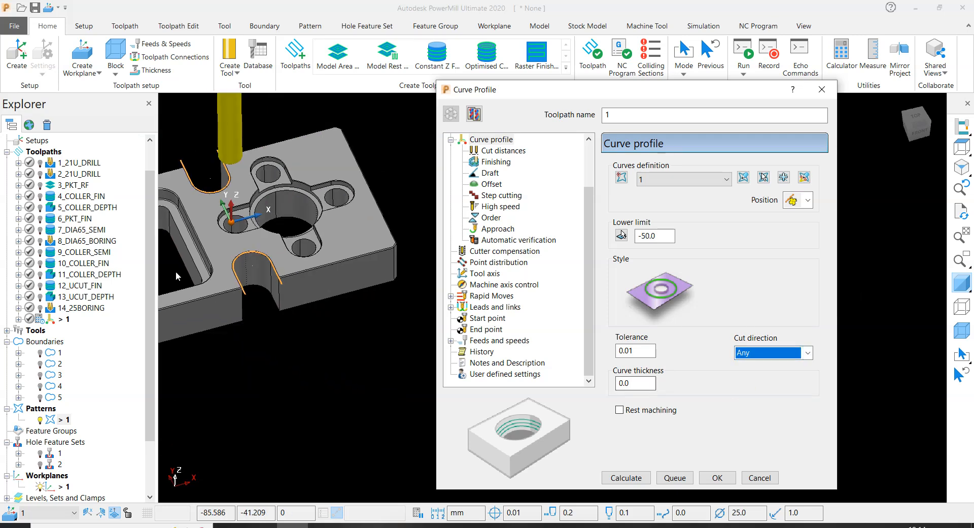
{"action": "double_click", "coordinate": [629, 350]}
{"action": "type", "text": "0.2"}
{"action": "key", "text": "Return"}
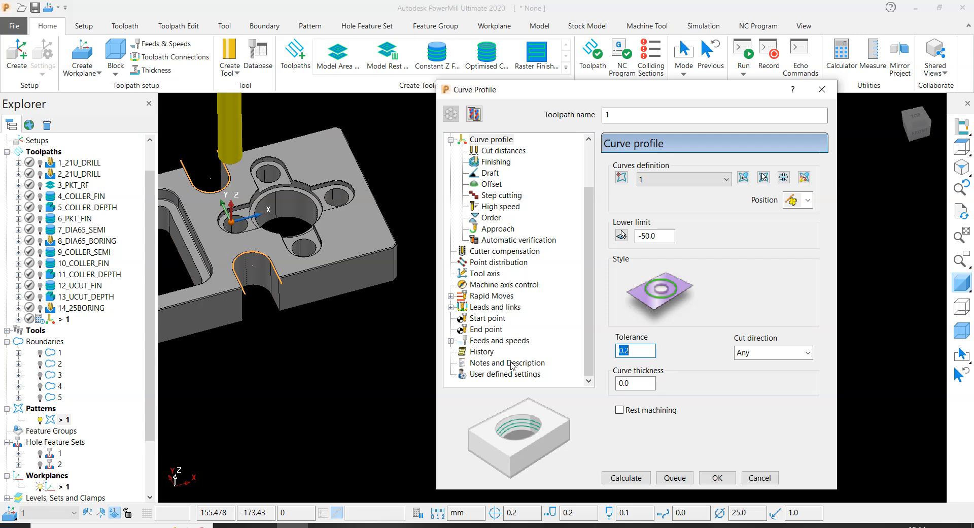
{"action": "left_click", "coordinate": [638, 350]}
{"action": "key", "text": "BackSpace"}
{"action": "type", "text": "01"}
{"action": "key", "text": "Return"}
- Set the curve thickness of the curve profile toolpath to 0.2
{"action": "double_click", "coordinate": [638, 381]}
{"action": "type", "text": "0.2"}
{"action": "key", "text": "Return"}
{"action": "left_click", "coordinate": [631, 93]}
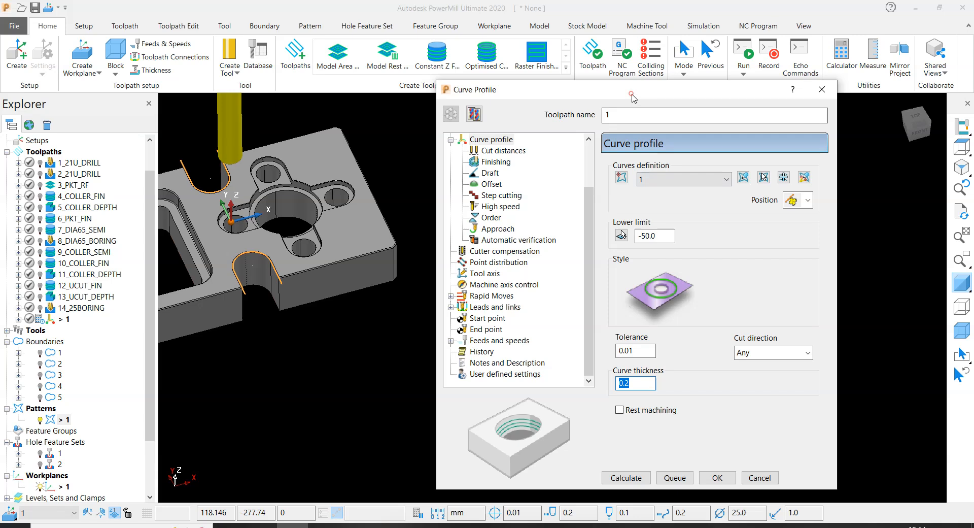
{"action": "left_click_drag", "start_coordinate": [631, 93], "coordinate": [710, 88]}
- In the cut distances, set the vertical extent to Limits and the stepdown to 0.3
{"action": "left_click", "coordinate": [577, 146]}
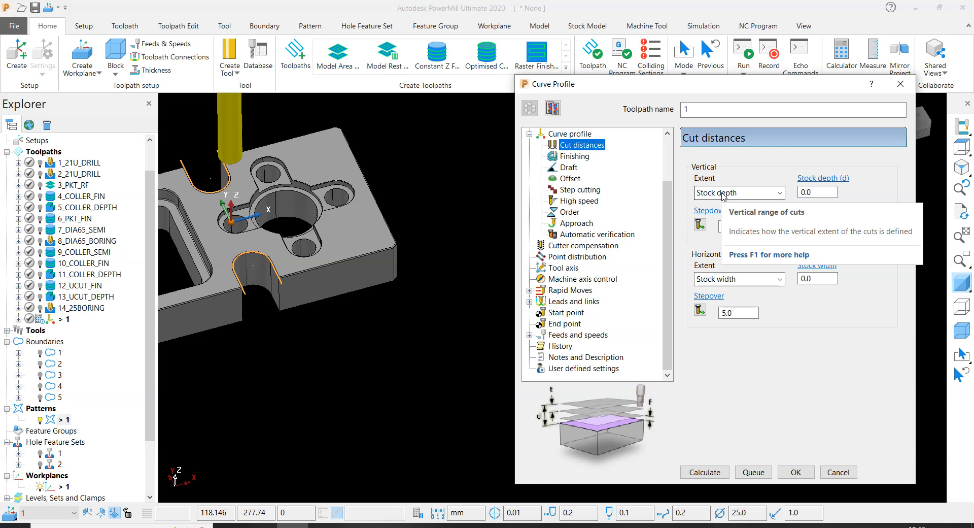
{"action": "left_click", "coordinate": [723, 196]}
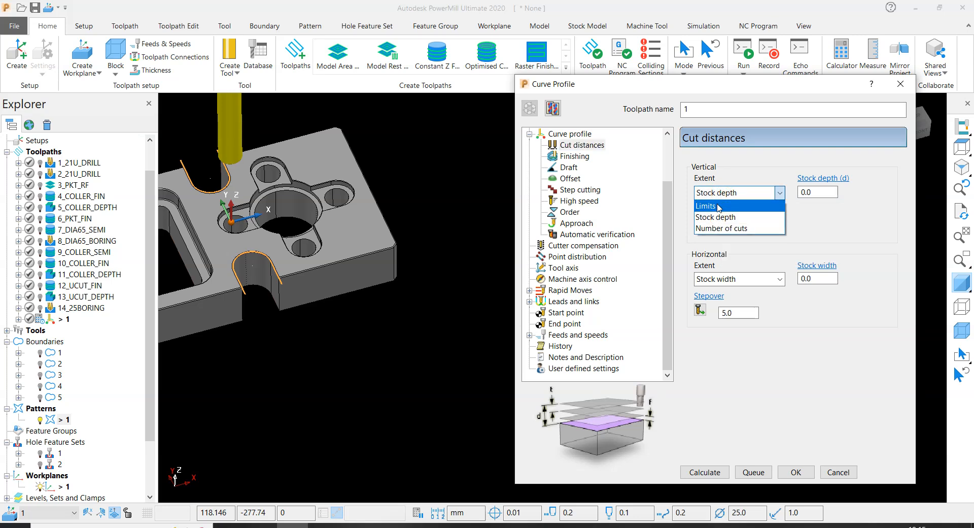
{"action": "scroll", "coordinate": [281, 287], "scroll_direction": "down", "scroll_amount": 3}
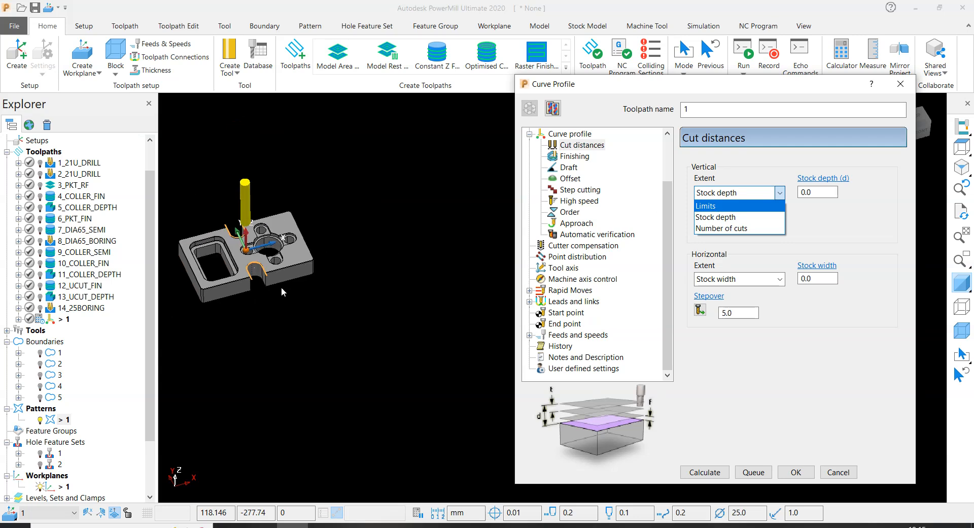
{"action": "scroll", "coordinate": [212, 226], "scroll_direction": "up", "scroll_amount": 4}
{"action": "left_click", "coordinate": [733, 205]}
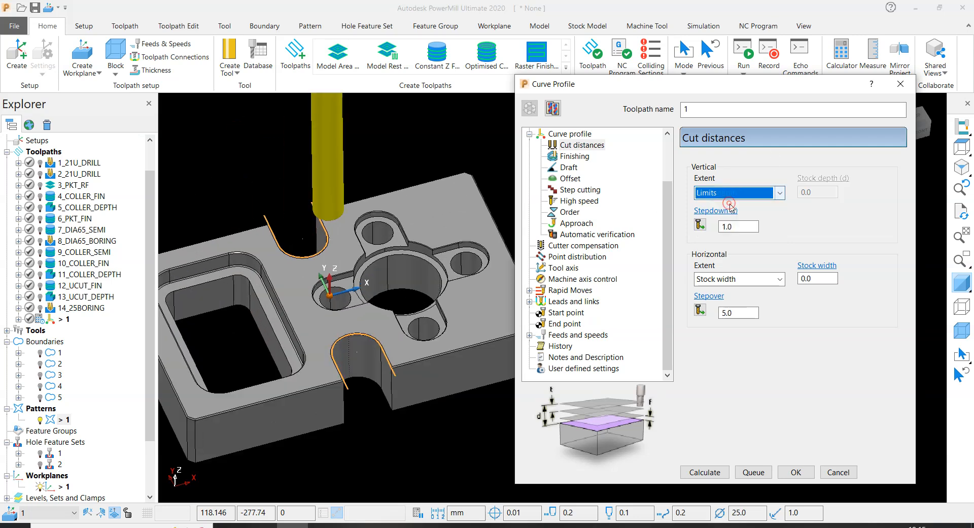
{"action": "double_click", "coordinate": [738, 223]}
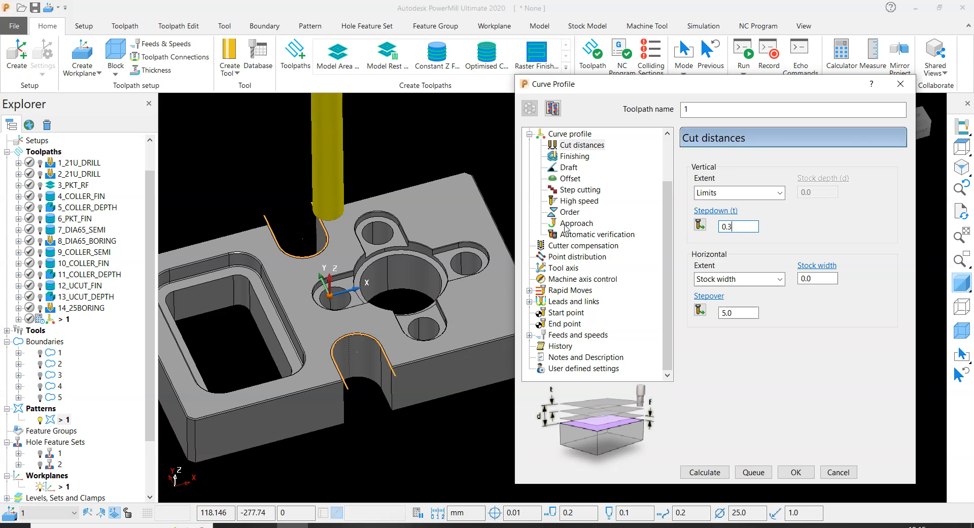
{"action": "type", "text": "0.3"}
{"action": "key", "text": "Return"}
{"action": "scroll", "coordinate": [326, 196], "scroll_direction": "down", "scroll_amount": 4}
{"action": "scroll", "coordinate": [334, 212], "scroll_direction": "up", "scroll_amount": 2}
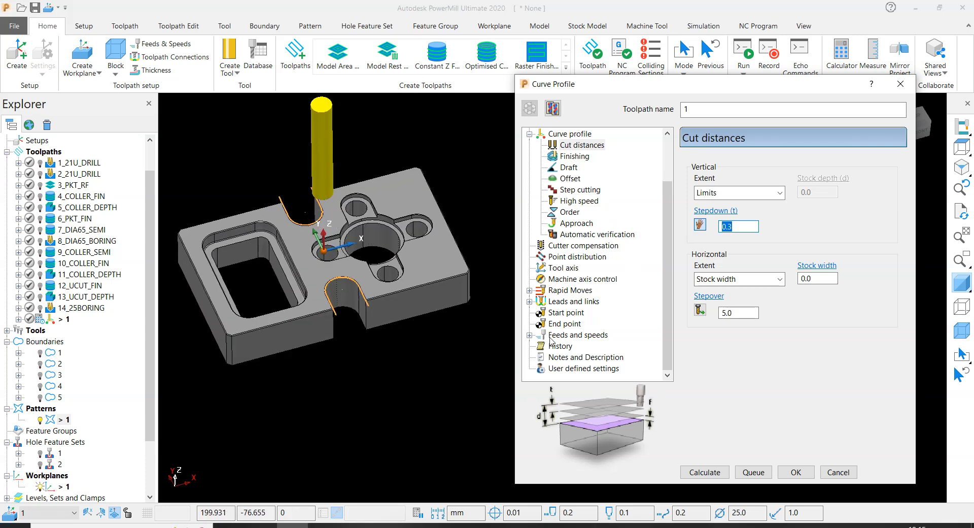
- Calculate the curve profile toolpath and inspect the passes inside both U-cuts
{"action": "left_click", "coordinate": [708, 470]}
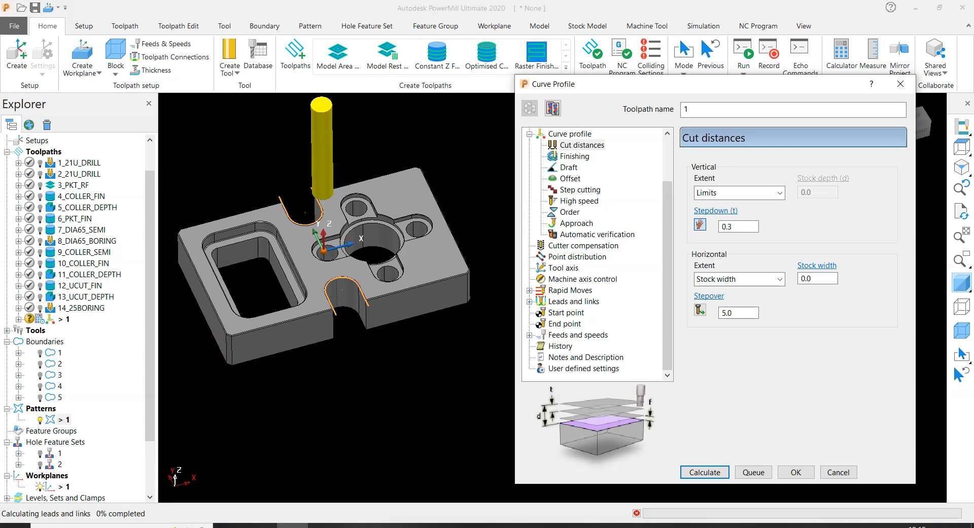
{"action": "scroll", "coordinate": [325, 319], "scroll_direction": "up", "scroll_amount": 5}
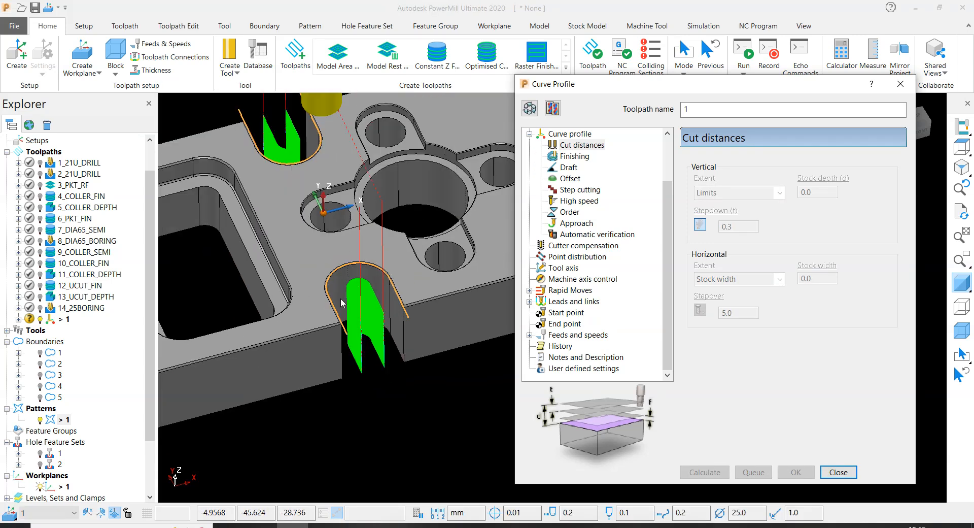
{"action": "scroll", "coordinate": [340, 297], "scroll_direction": "down", "scroll_amount": 3}
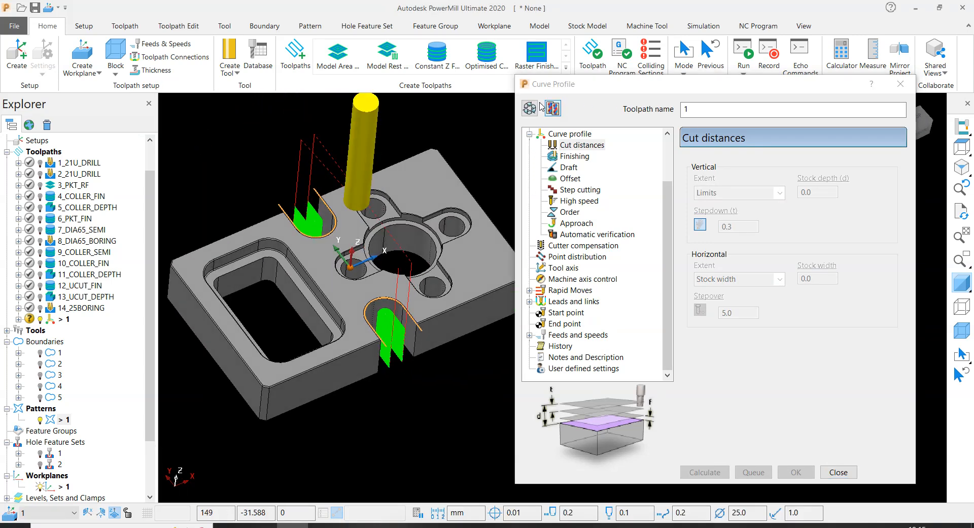
- Display the stock block and inspect where the curve profile passes end at the open edges of both U-cuts
{"action": "middle_click_drag", "start_coordinate": [488, 138], "coordinate": [401, 213]}
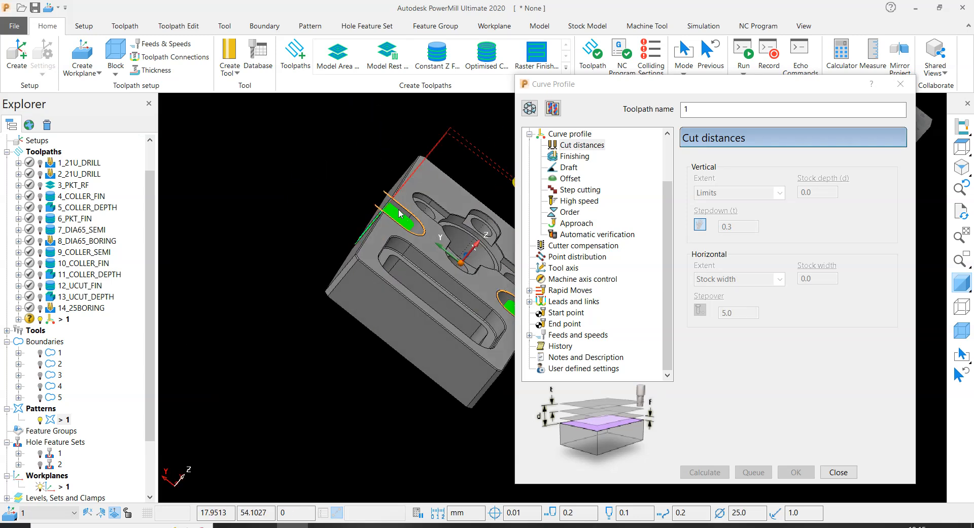
{"action": "scroll", "coordinate": [399, 210], "scroll_direction": "up", "scroll_amount": 3}
{"action": "scroll", "coordinate": [282, 198], "scroll_direction": "down", "scroll_amount": 3}
{"action": "middle_click_drag", "start_coordinate": [282, 199], "coordinate": [299, 249]}
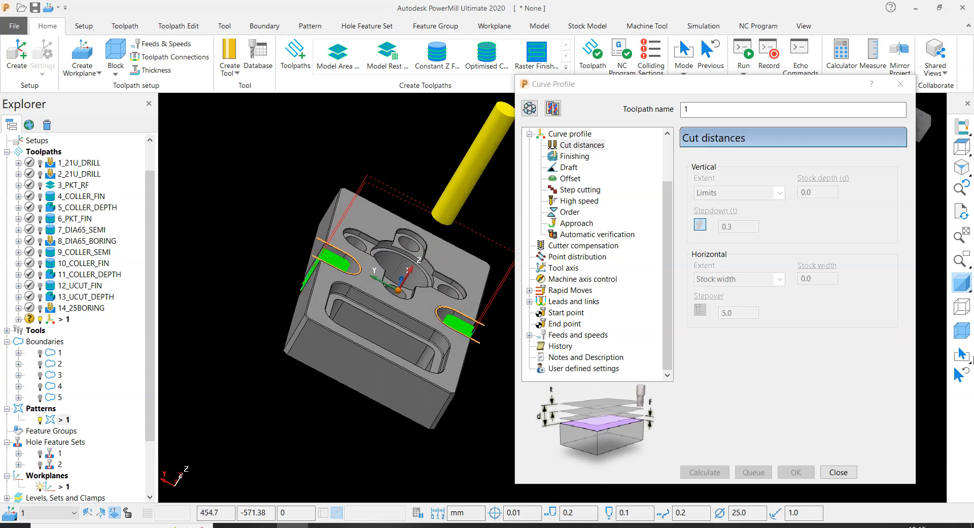
{"action": "left_click", "coordinate": [962, 330]}
{"action": "scroll", "coordinate": [322, 251], "scroll_direction": "up", "scroll_amount": 5}
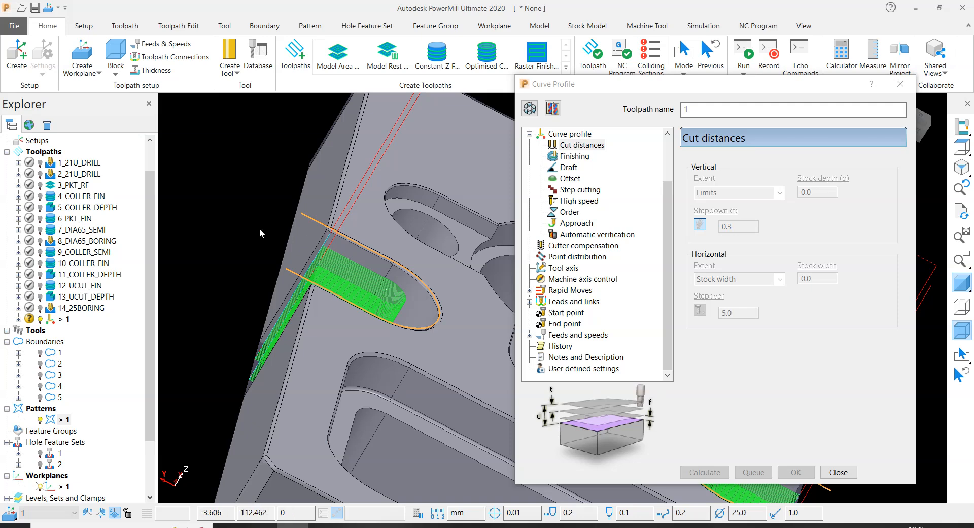
{"action": "scroll", "coordinate": [279, 215], "scroll_direction": "down", "scroll_amount": 5}
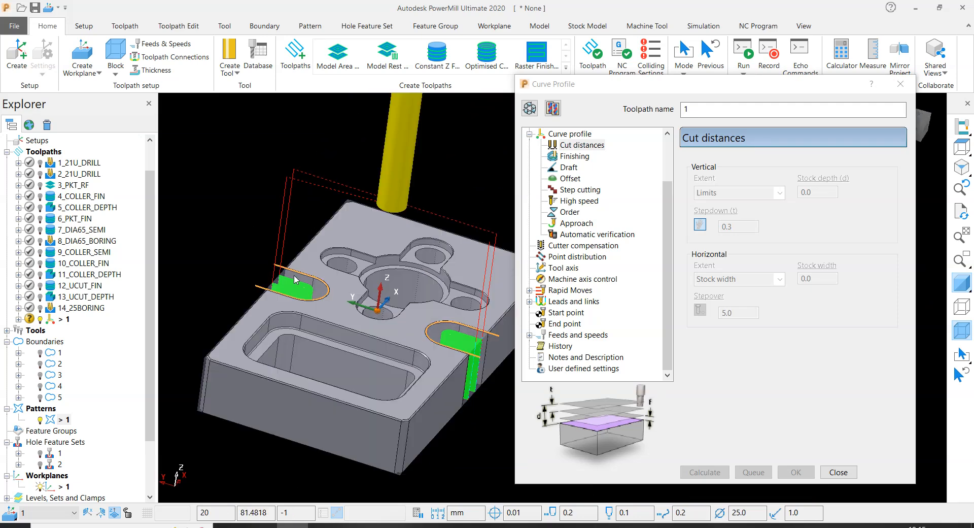
{"action": "scroll", "coordinate": [296, 279], "scroll_direction": "up", "scroll_amount": 5}
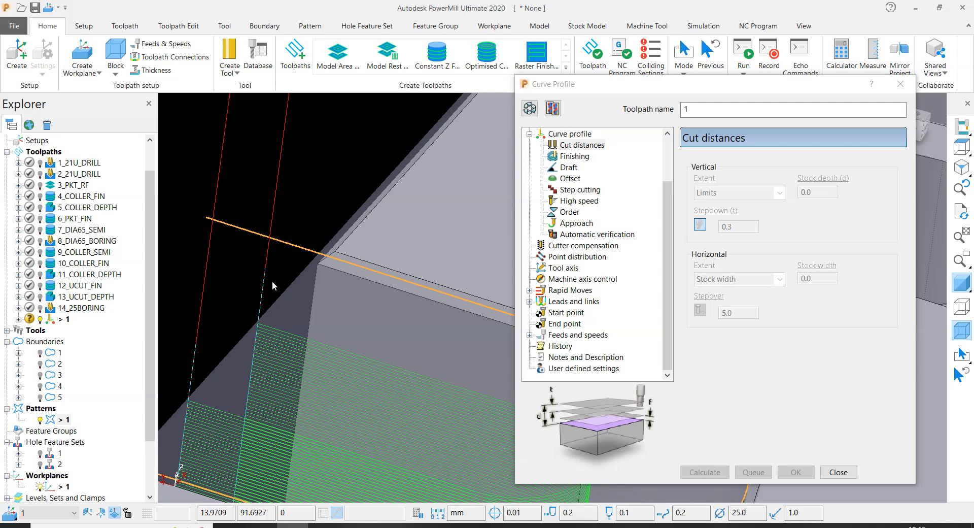
{"action": "scroll", "coordinate": [282, 236], "scroll_direction": "down", "scroll_amount": 5}
{"action": "scroll", "coordinate": [318, 248], "scroll_direction": "down", "scroll_amount": 3}
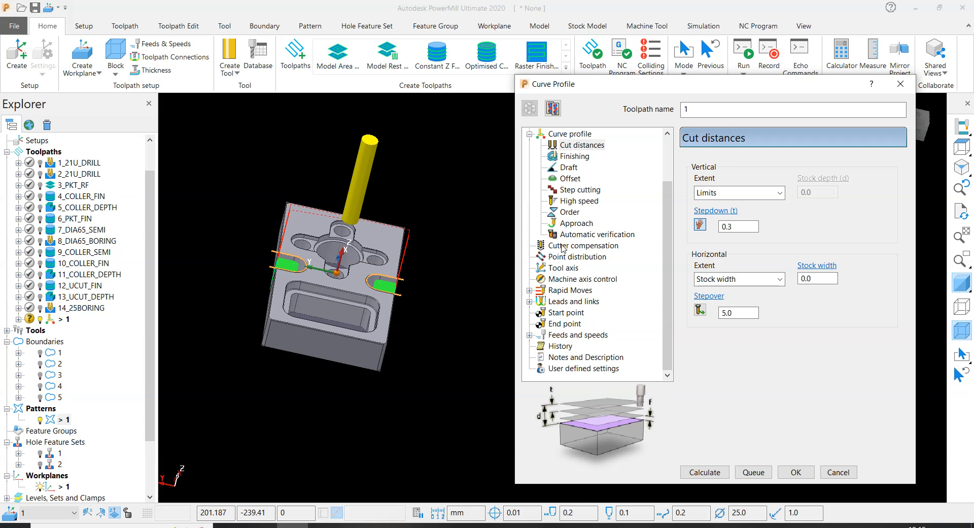
- Reopen the curve profile toolpath's settings and review its verification thickness and curve thickness
{"action": "left_click", "coordinate": [585, 234]}
{"action": "key", "text": "Tab"}
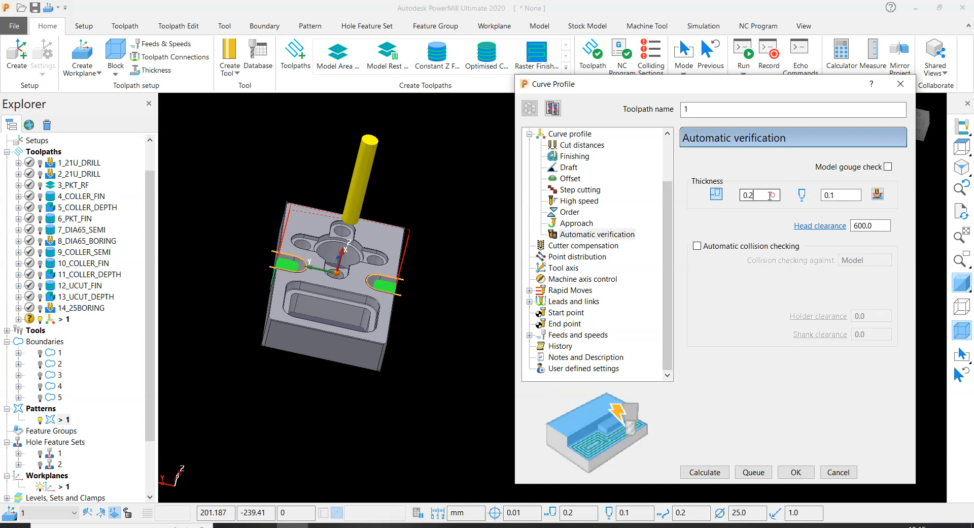
{"action": "key", "text": "Tab"}
{"action": "scroll", "coordinate": [583, 159], "scroll_direction": "up", "scroll_amount": 2}
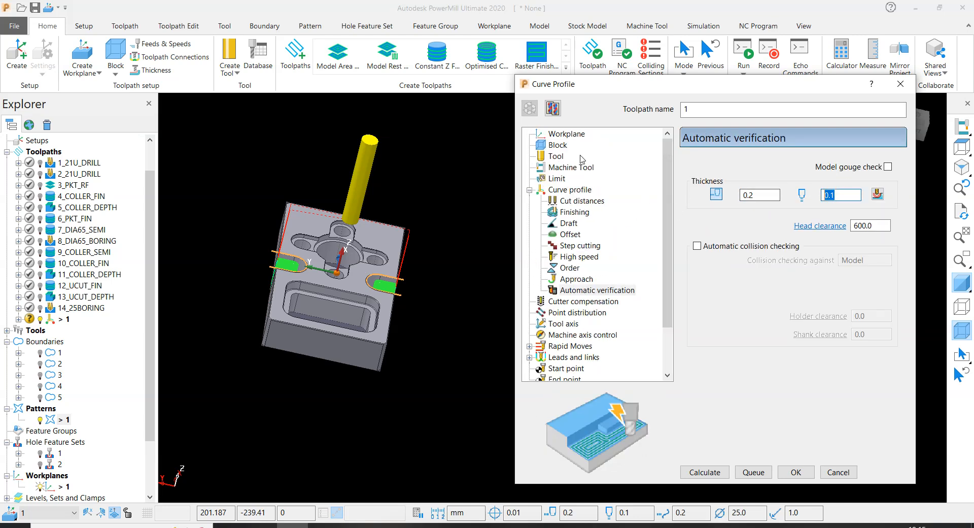
{"action": "left_click", "coordinate": [577, 195]}
{"action": "key", "text": "Tab"}
{"action": "key", "text": "Tab"}
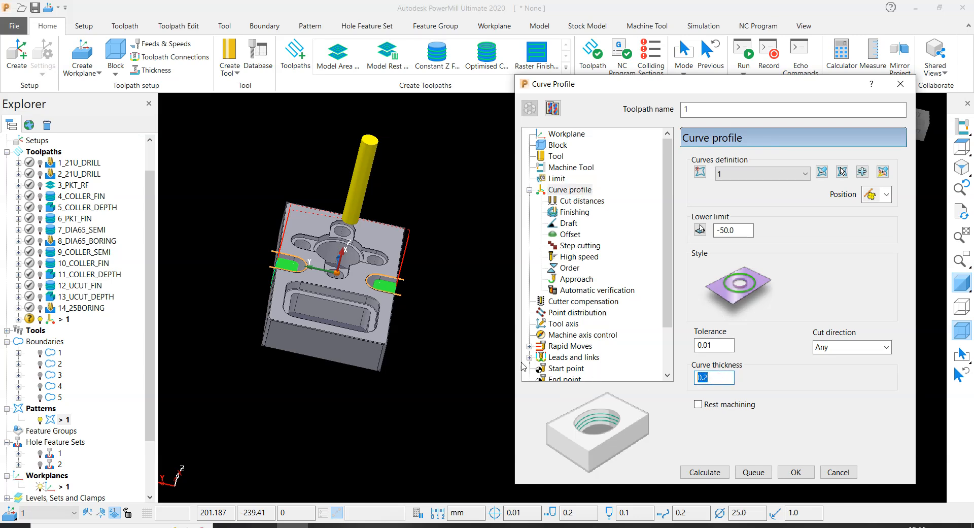
{"action": "left_click", "coordinate": [324, 525]}
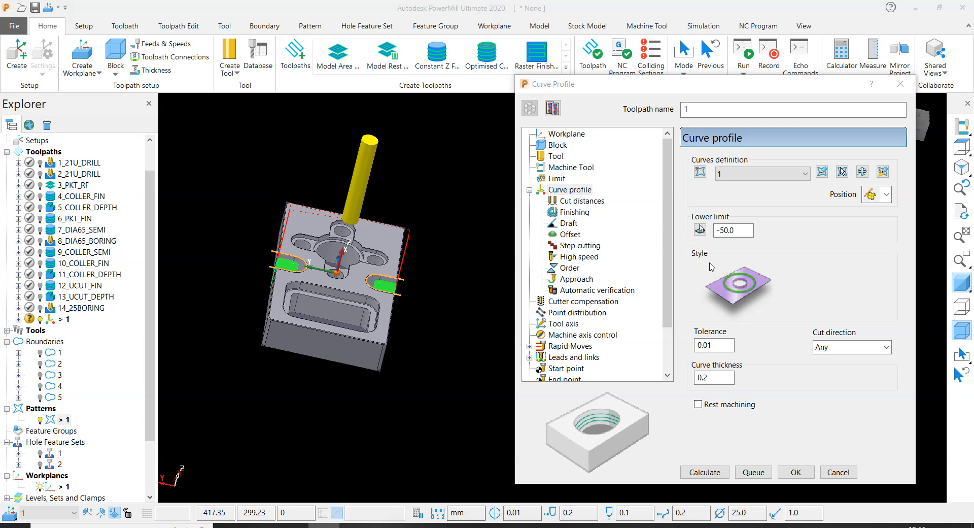
{"action": "left_click", "coordinate": [716, 381]}
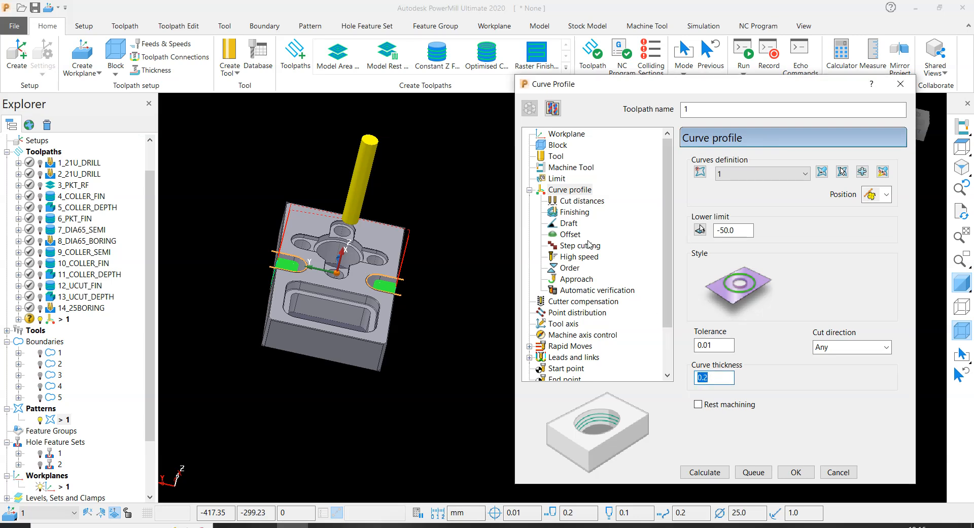
- In the automatic verification, set the axial thickness to 0 and enable the model gouge check
{"action": "left_click", "coordinate": [579, 292]}
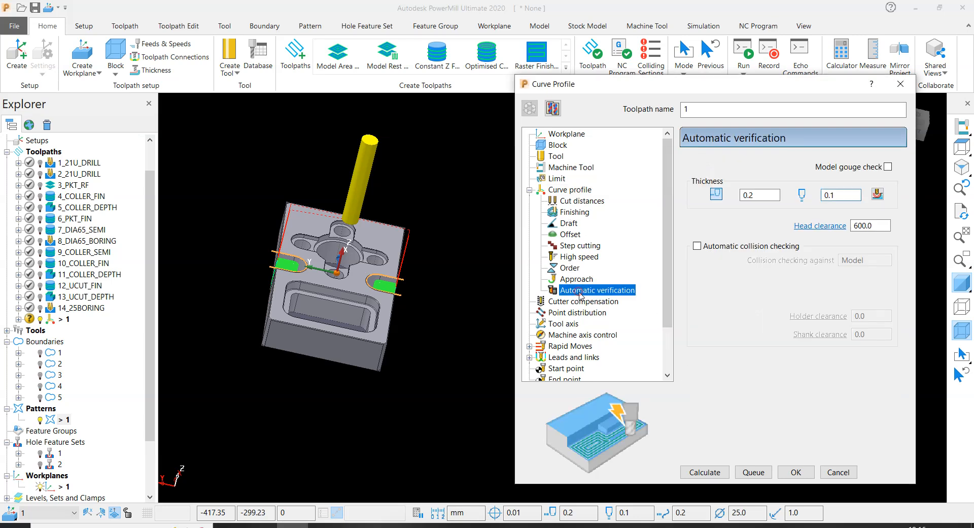
{"action": "left_click", "coordinate": [754, 198]}
{"action": "key", "text": "Tab"}
{"action": "key", "text": "Tab"}
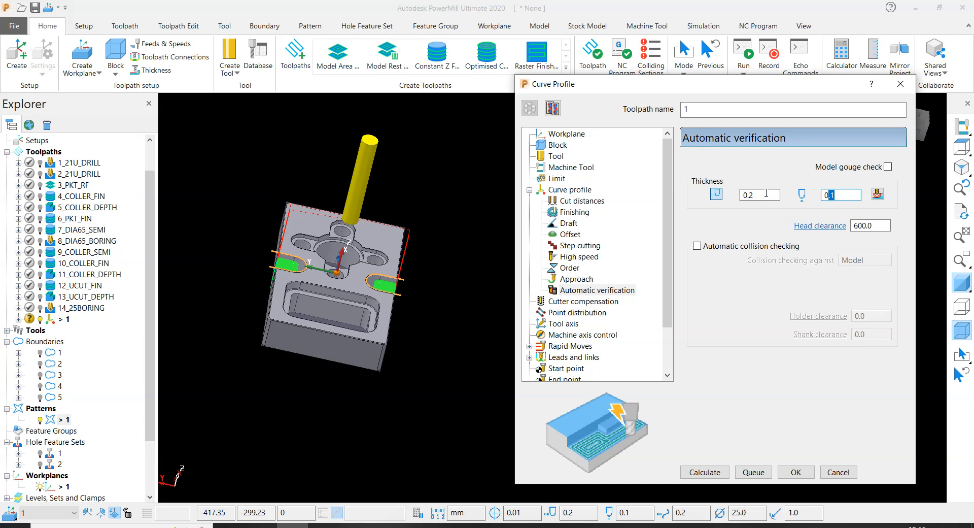
{"action": "type", "text": "0"}
{"action": "key", "text": "Return"}
{"action": "key", "text": "shift+Tab"}
{"action": "key", "text": "shift+Tab"}
{"action": "left_click", "coordinate": [888, 166]}
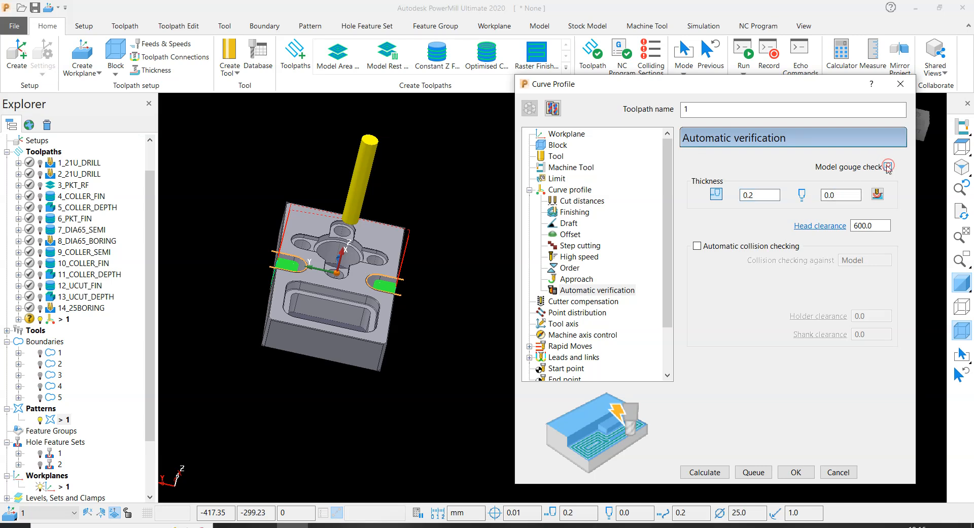
- Lock the block's minimum and maximum Z limits and recalculate the block with an expansion of 20
{"action": "scroll", "coordinate": [253, 210], "scroll_direction": "up", "scroll_amount": 5}
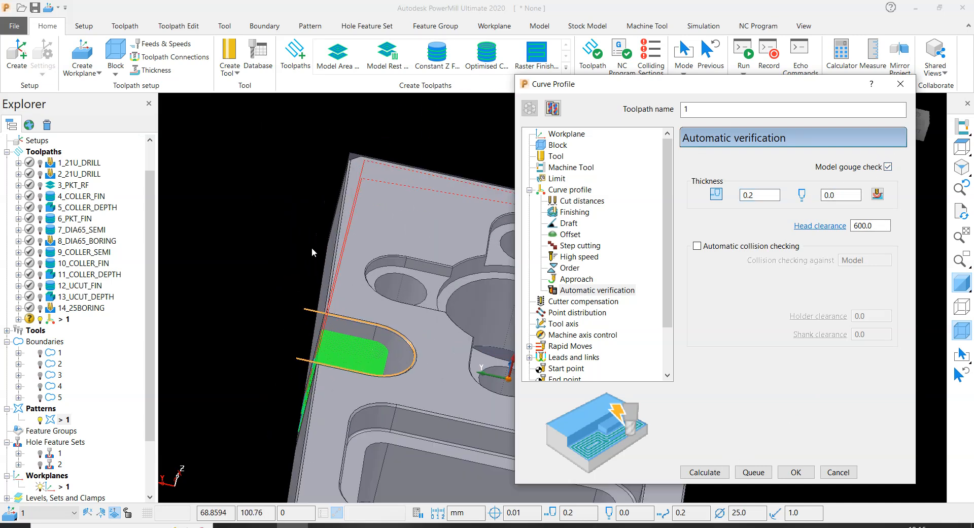
{"action": "scroll", "coordinate": [218, 262], "scroll_direction": "down", "scroll_amount": 5}
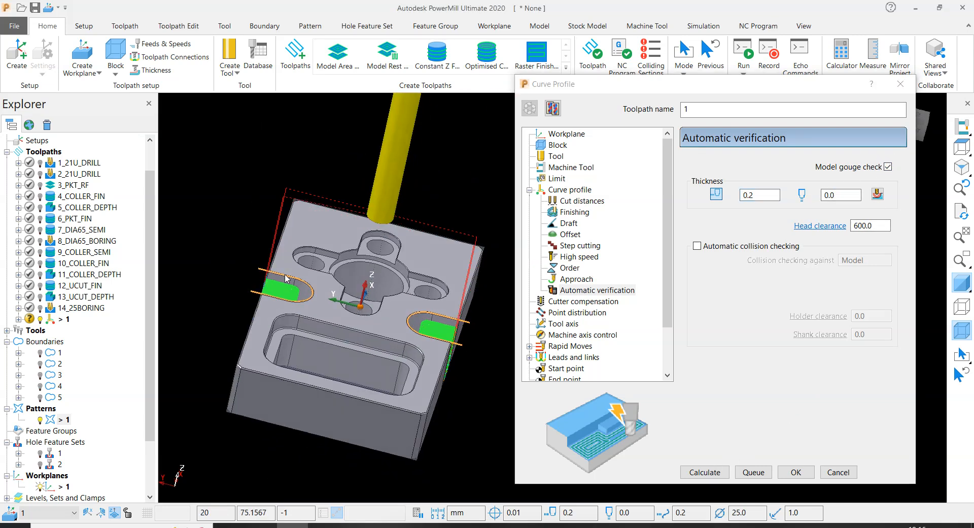
{"action": "left_click", "coordinate": [557, 146]}
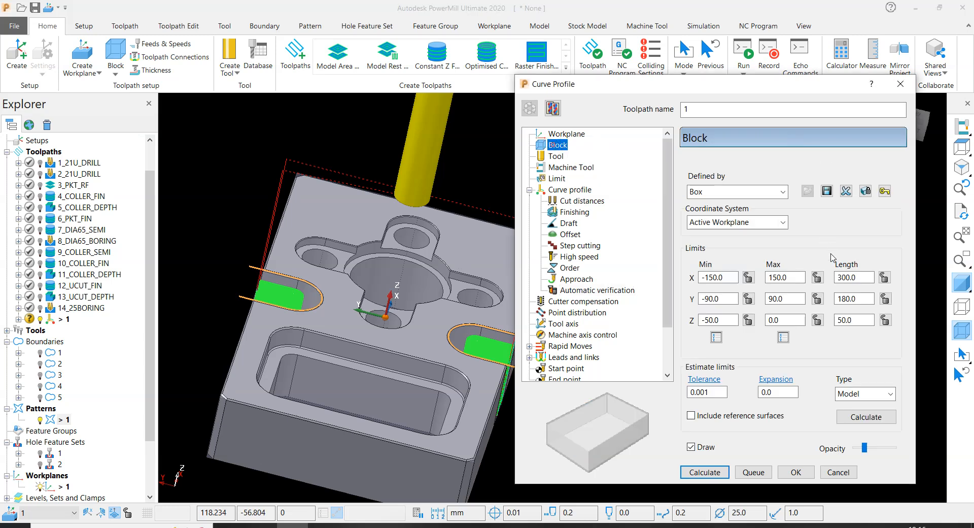
{"action": "left_click", "coordinate": [748, 320]}
{"action": "left_click", "coordinate": [818, 320]}
{"action": "double_click", "coordinate": [784, 391]}
{"action": "type", "text": "20"}
{"action": "key", "text": "Return"}
{"action": "left_click", "coordinate": [865, 418]}
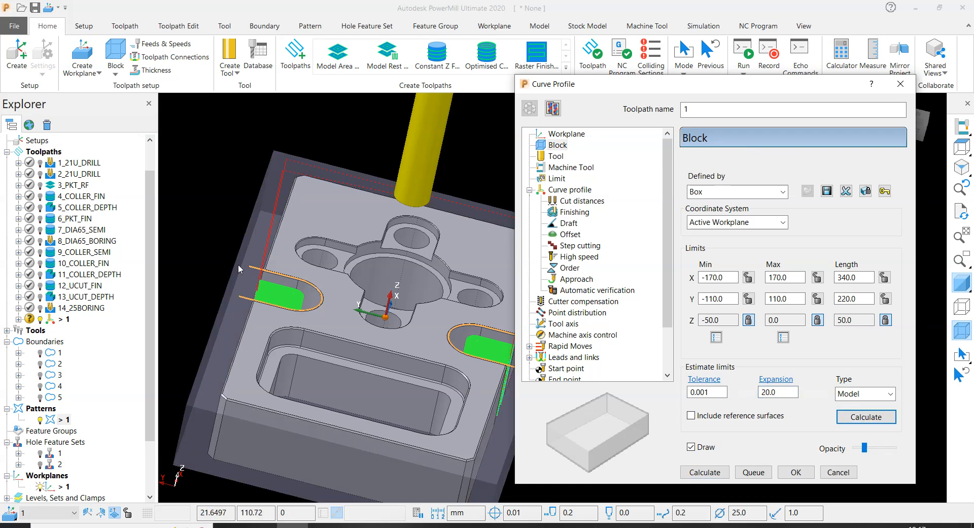
- Recalculate the curve profile toolpath and inspect how far its passes extend at both U-cuts
{"action": "left_click", "coordinate": [705, 472]}
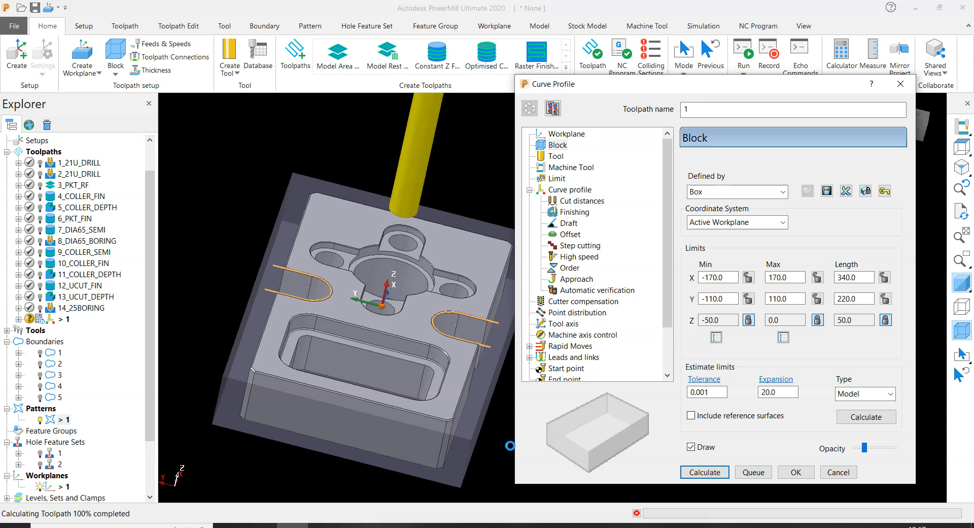
{"action": "scroll", "coordinate": [319, 251], "scroll_direction": "up", "scroll_amount": 10}
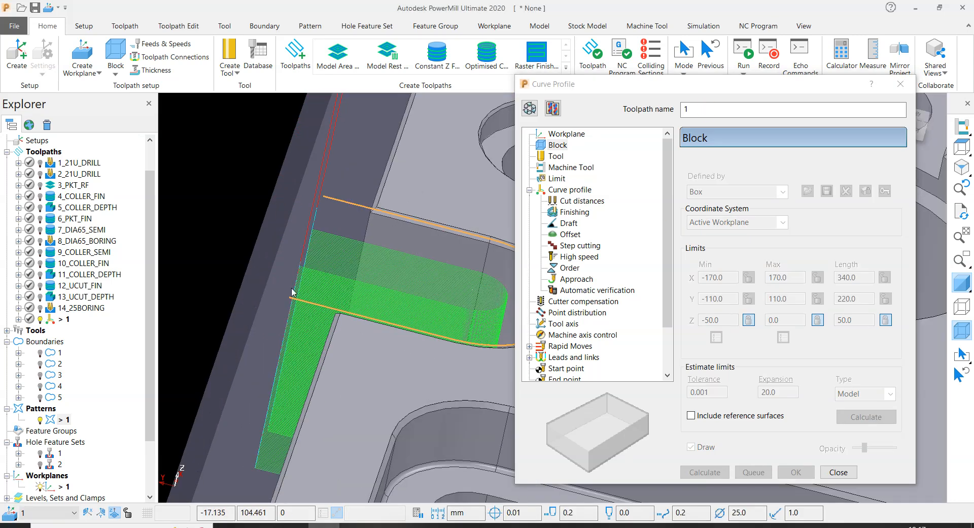
{"action": "scroll", "coordinate": [318, 251], "scroll_direction": "down", "scroll_amount": 10}
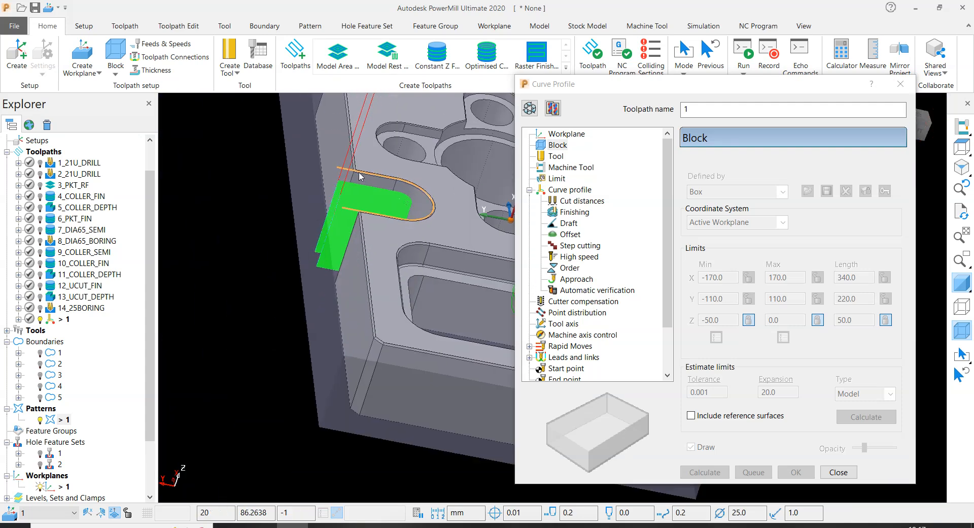
{"action": "scroll", "coordinate": [382, 206], "scroll_direction": "up", "scroll_amount": 8}
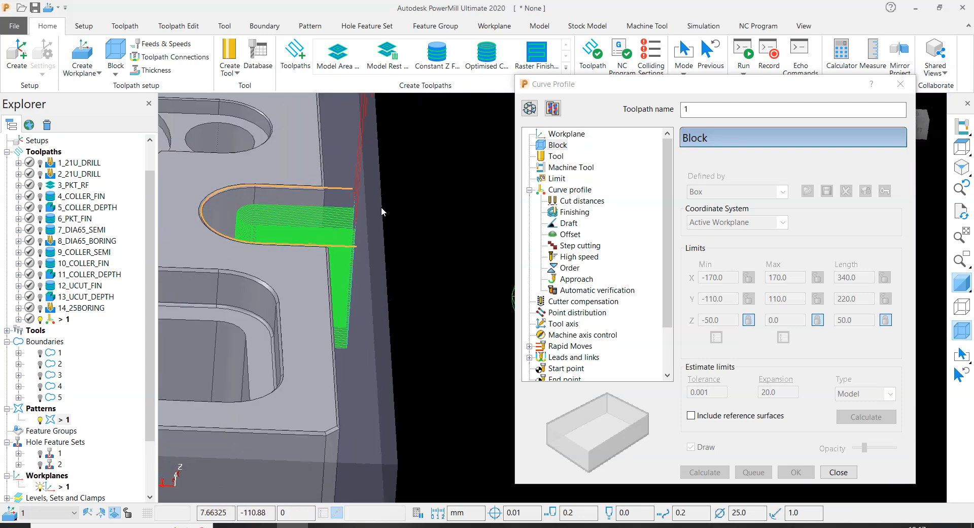
- Rename the toolpath as 15_UCUT_RF and create a copy of it
{"action": "double_click", "coordinate": [706, 111]}
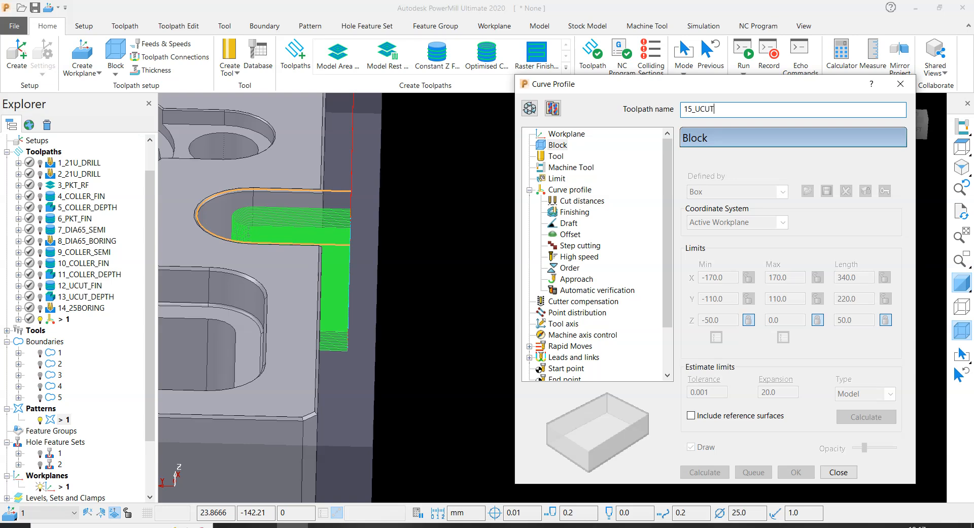
{"action": "type", "text": "RF"}
{"action": "left_click", "coordinate": [558, 108]}
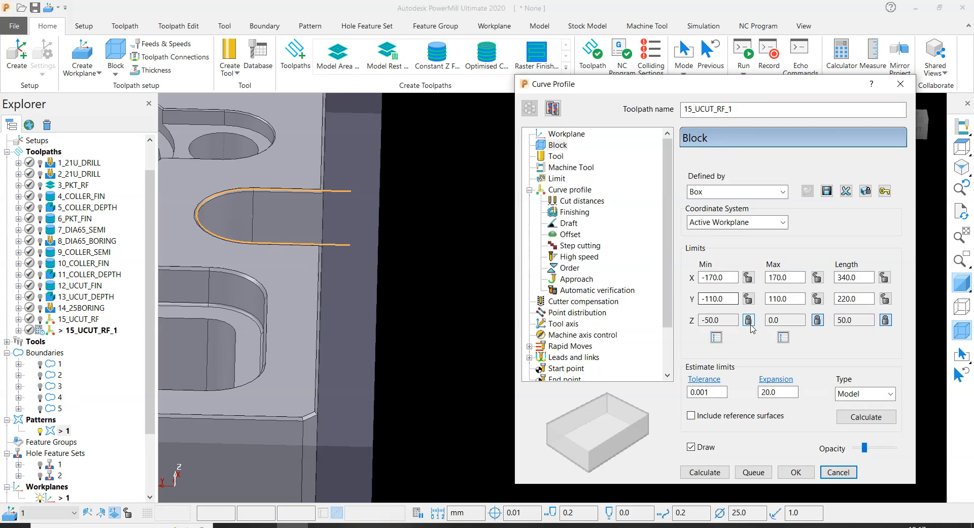
- Assign the 12EM end mill to the copied U-cut toolpath
{"action": "left_click", "coordinate": [556, 156]}
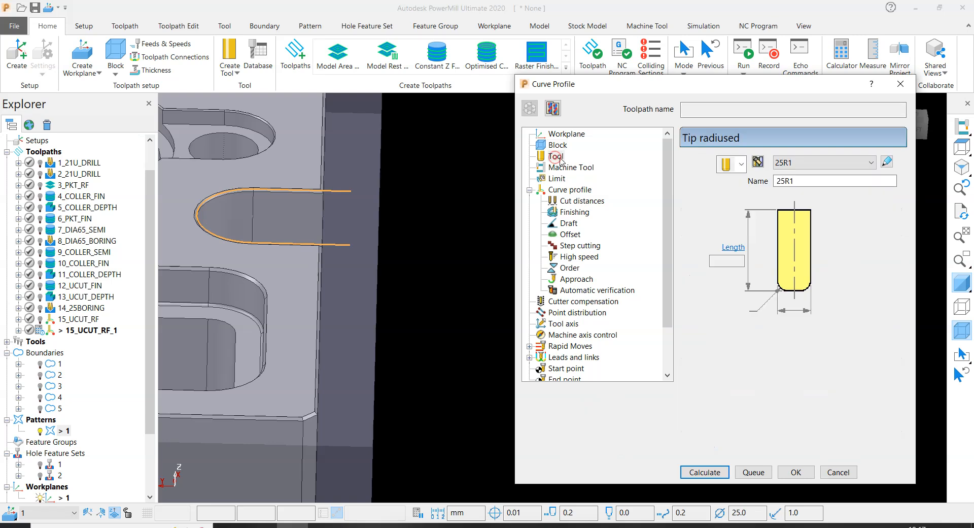
{"action": "left_click", "coordinate": [794, 163]}
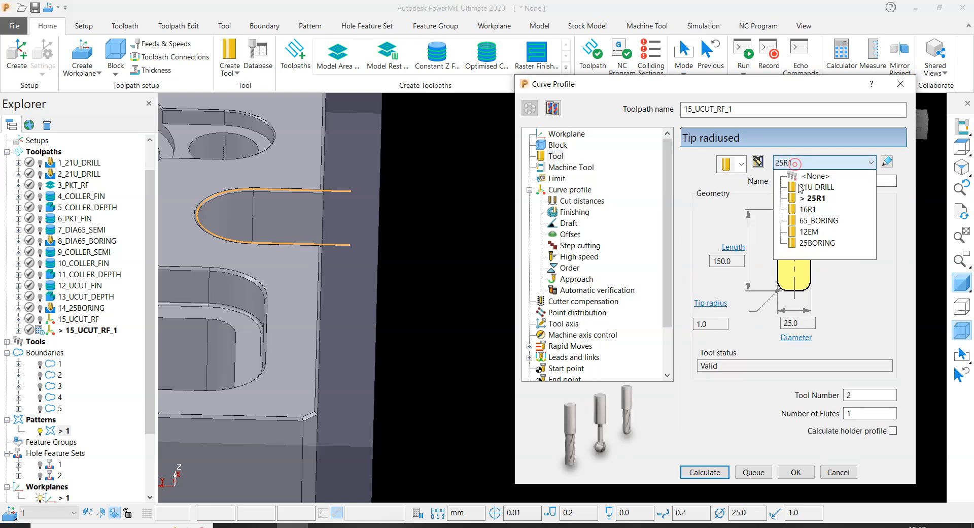
{"action": "left_click", "coordinate": [813, 234]}
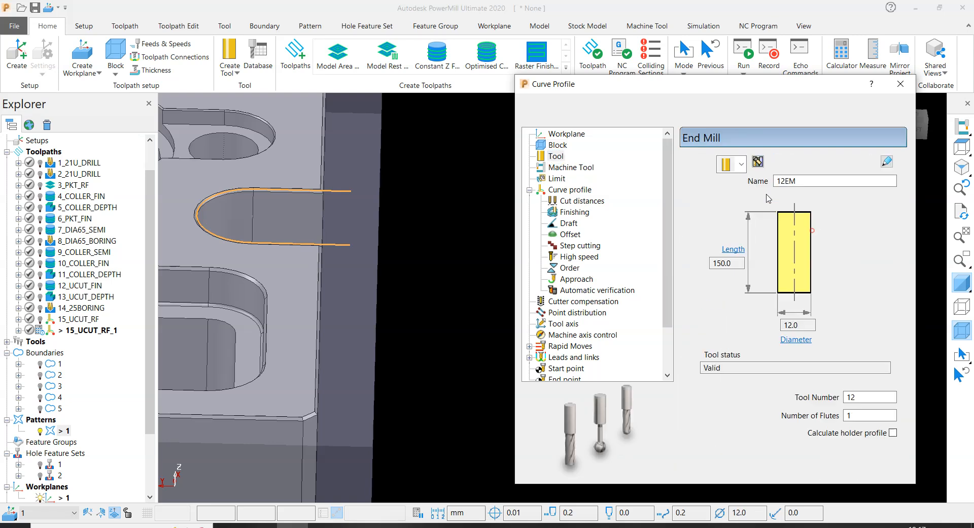
- Set the copied toolpath's curve thickness and its automatic verification radial thickness to 0
{"action": "left_click", "coordinate": [560, 189]}
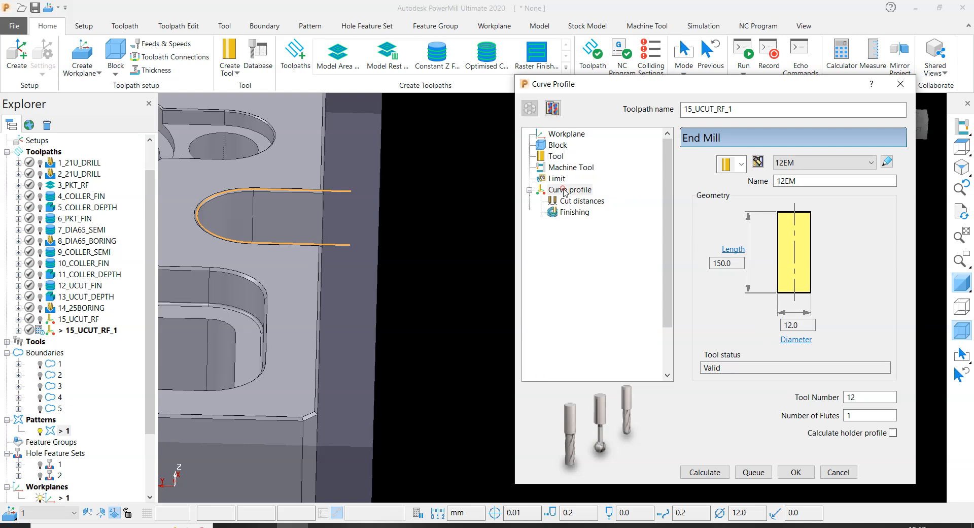
{"action": "double_click", "coordinate": [704, 377]}
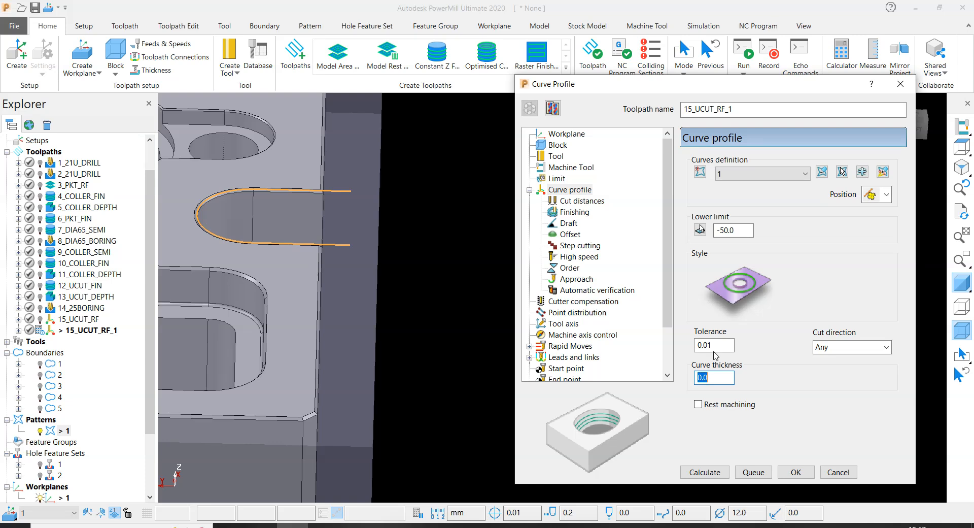
{"action": "left_click", "coordinate": [589, 290]}
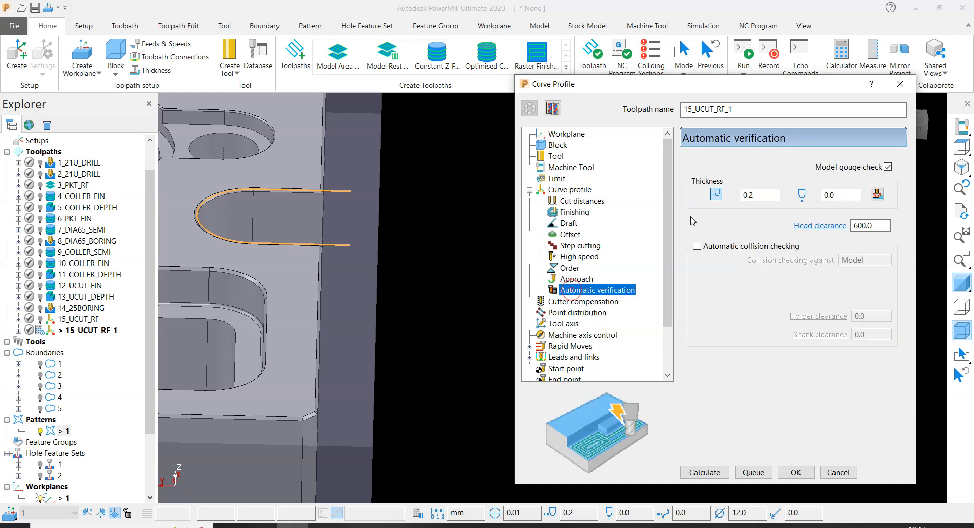
{"action": "double_click", "coordinate": [766, 197]}
{"action": "type", "text": "0"}
{"action": "key", "text": "Return"}
- Set the copied toolpath's spindle speed to 4500 rpm, cutting feed rate to 2000 mm/min and plunging feed rate to 300 mm/min
{"action": "scroll", "coordinate": [610, 351], "scroll_direction": "down", "scroll_amount": 2}
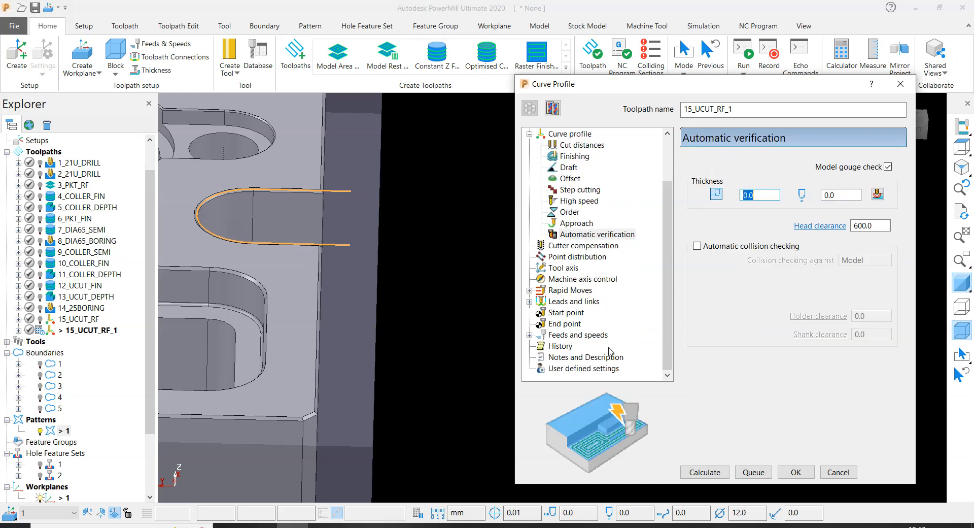
{"action": "left_click", "coordinate": [579, 336]}
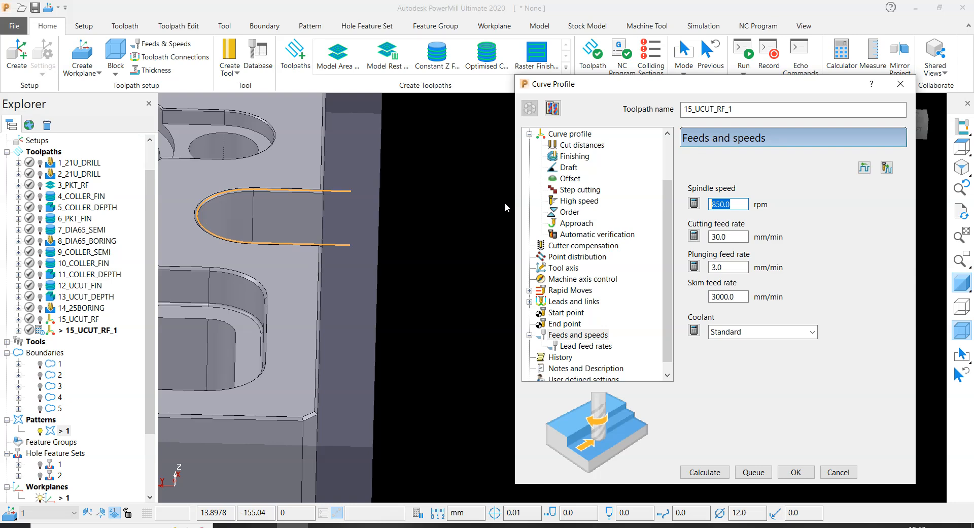
{"action": "type", "text": "4500"}
{"action": "key", "text": "Return"}
{"action": "left_click", "coordinate": [744, 237]}
{"action": "type", "text": "20"}
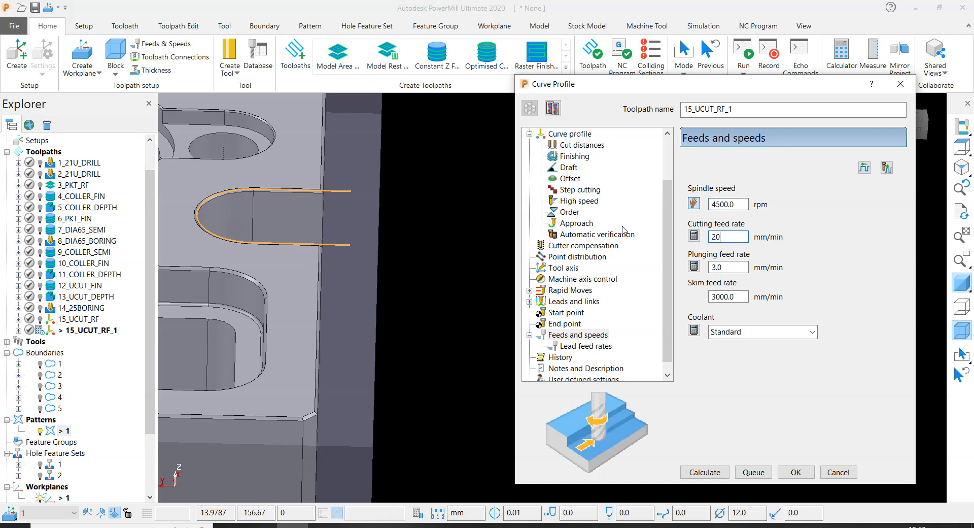
{"action": "type", "text": "00"}
{"action": "key", "text": "Return"}
{"action": "left_click", "coordinate": [739, 267]}
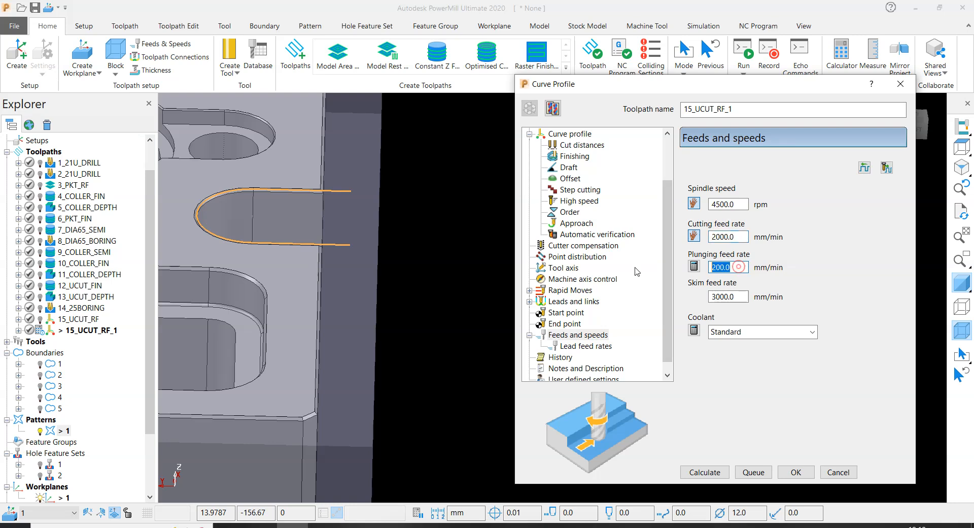
{"action": "type", "text": "30"}
{"action": "key", "text": "Return"}
{"action": "type", "text": "0"}
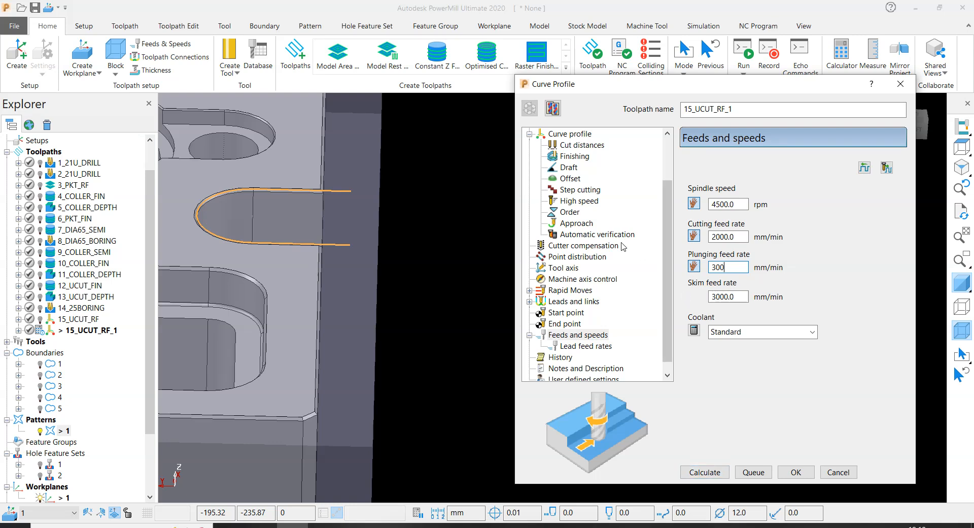
- Set the copied U-cut toolpath's link moves to Straight as first choice and Incremental as second choice
{"action": "scroll", "coordinate": [574, 305], "scroll_direction": "down", "scroll_amount": 1}
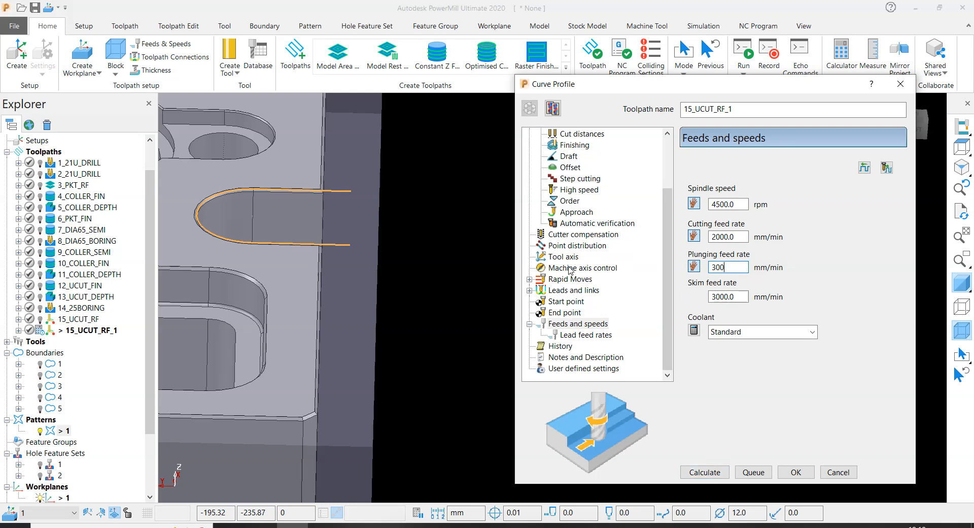
{"action": "left_click", "coordinate": [570, 290]}
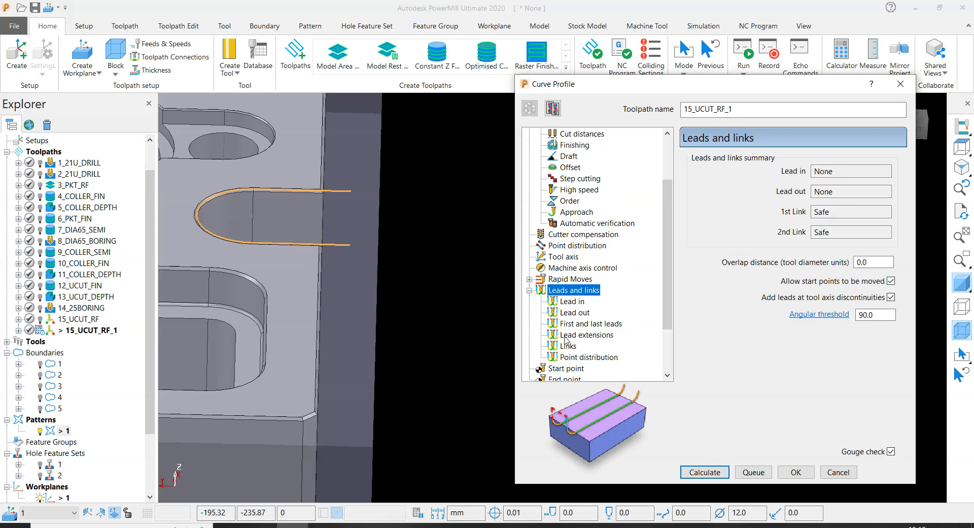
{"action": "left_click", "coordinate": [568, 346]}
{"action": "left_click", "coordinate": [863, 167]}
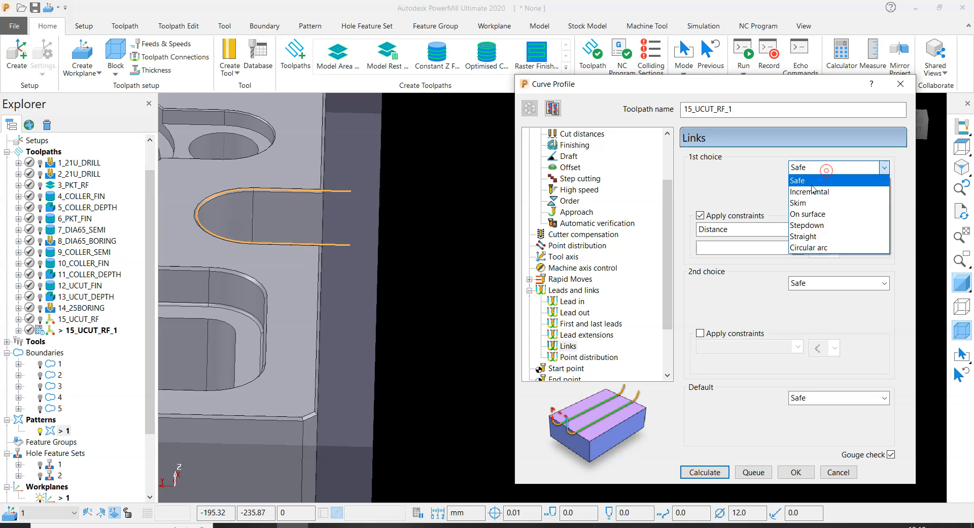
{"action": "left_click", "coordinate": [798, 234]}
{"action": "left_click", "coordinate": [795, 283]}
{"action": "left_click", "coordinate": [806, 306]}
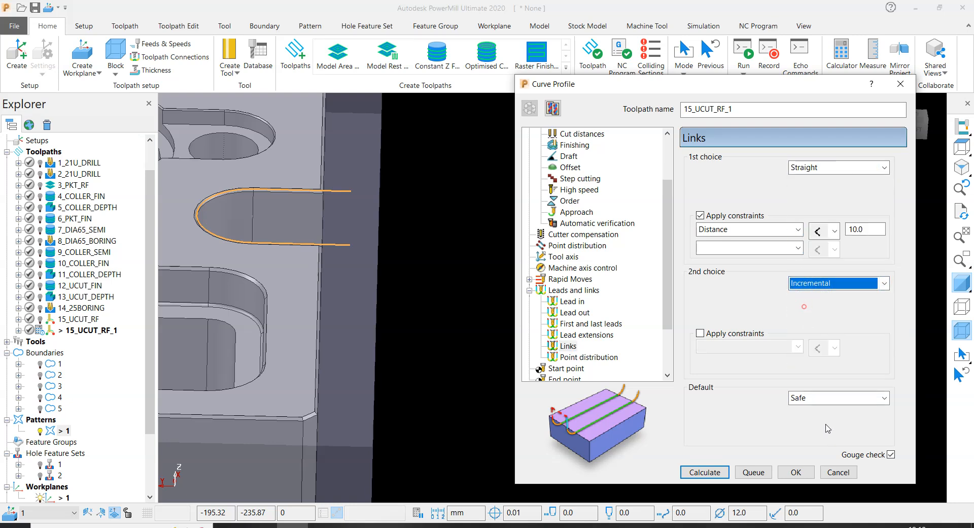
- Calculate the copied curve profile toolpath, close its settings and inspect the passes in both U-cuts
{"action": "left_click", "coordinate": [703, 472]}
{"action": "scroll", "coordinate": [401, 277], "scroll_direction": "down", "scroll_amount": 2}
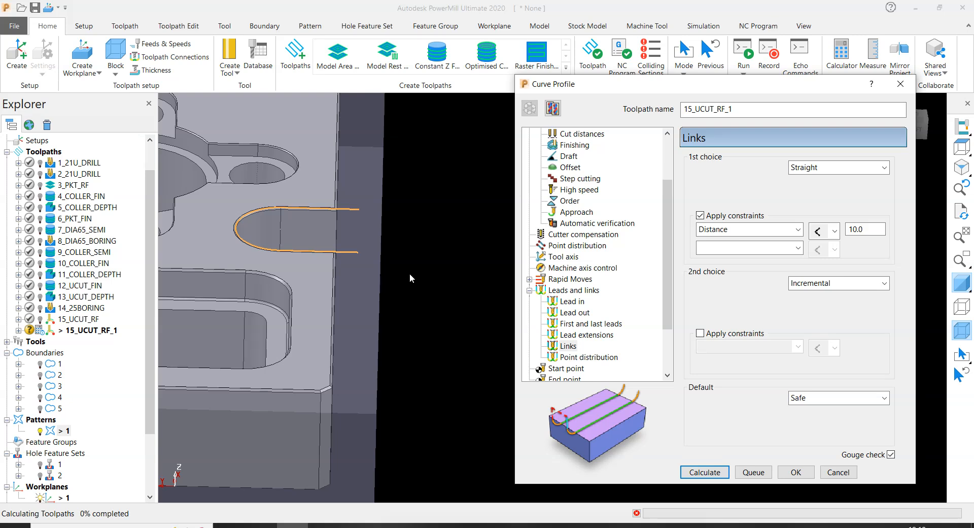
{"action": "scroll", "coordinate": [424, 267], "scroll_direction": "down", "scroll_amount": 1}
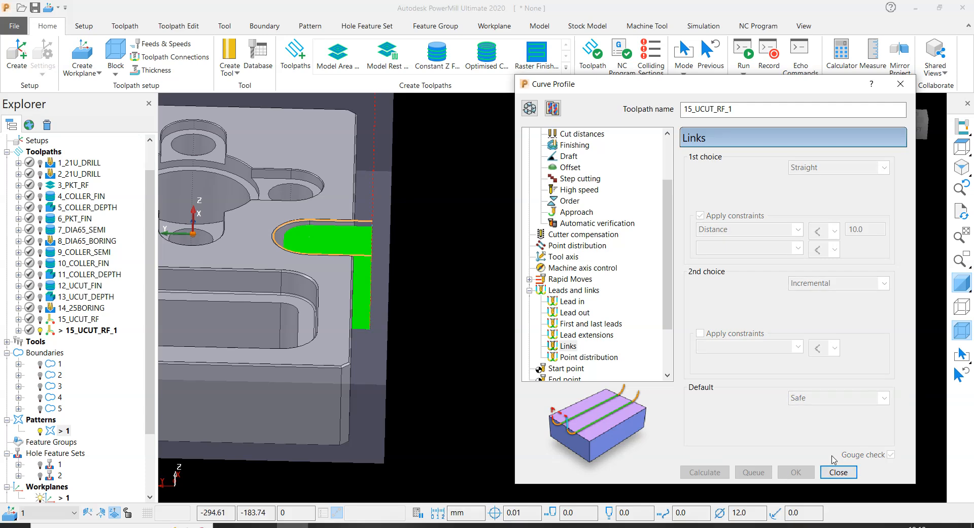
{"action": "left_click", "coordinate": [839, 472]}
{"action": "middle_click_drag", "start_coordinate": [599, 240], "coordinate": [337, 174]}
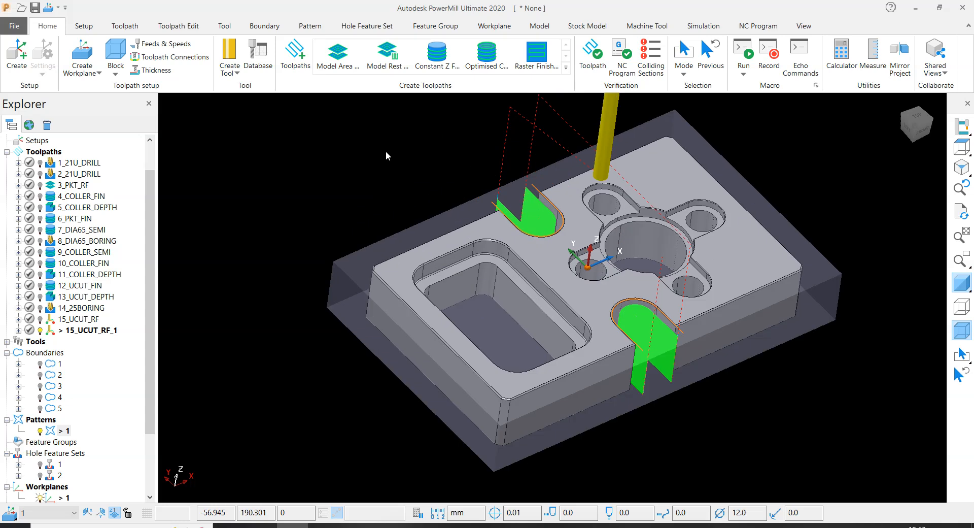
{"action": "scroll", "coordinate": [386, 152], "scroll_direction": "up", "scroll_amount": 2}
- Rename the calculated U-cut finishing toolpath as 16_UCUT_FIN
{"action": "left_click", "coordinate": [91, 333]}
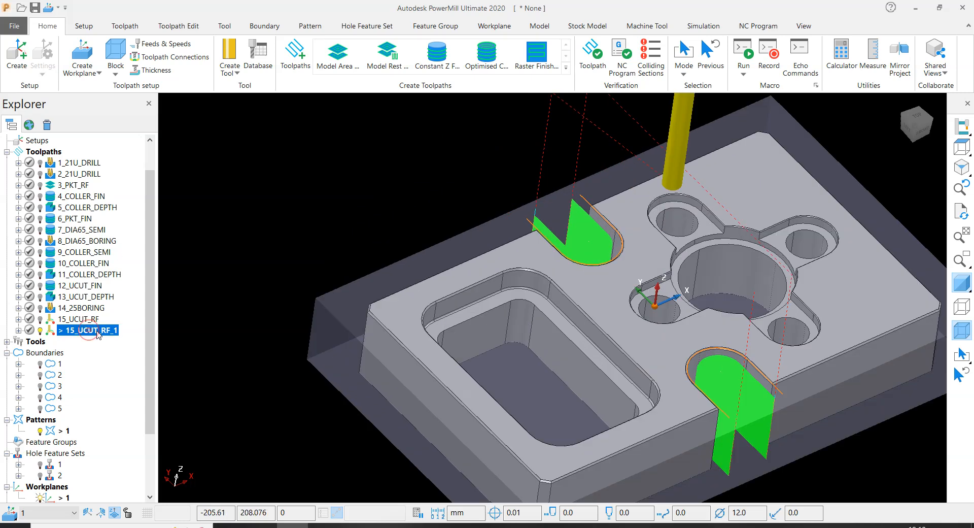
{"action": "left_click", "coordinate": [103, 331]}
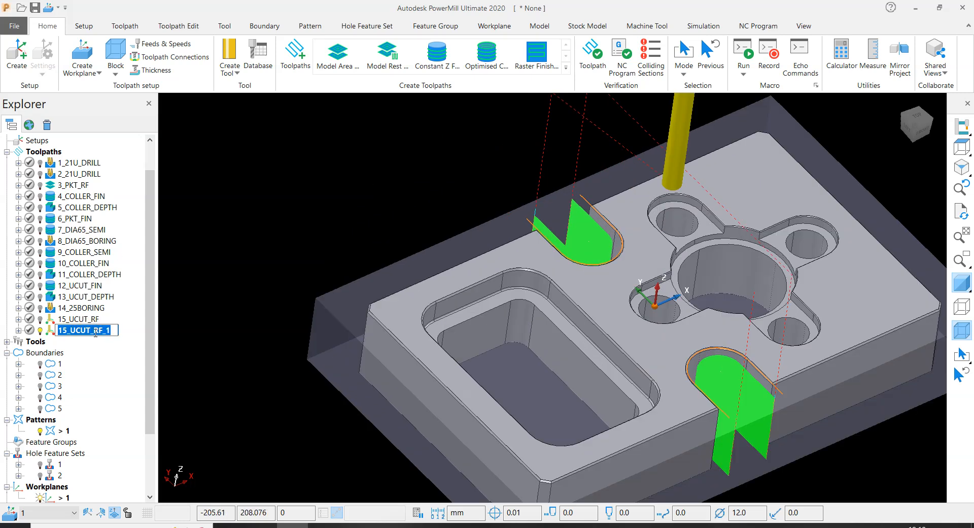
{"action": "left_click_drag", "start_coordinate": [94, 333], "coordinate": [138, 337]}
{"action": "type", "text": "FIN"}
{"action": "key", "text": "Return"}
{"action": "left_click", "coordinate": [70, 323]}
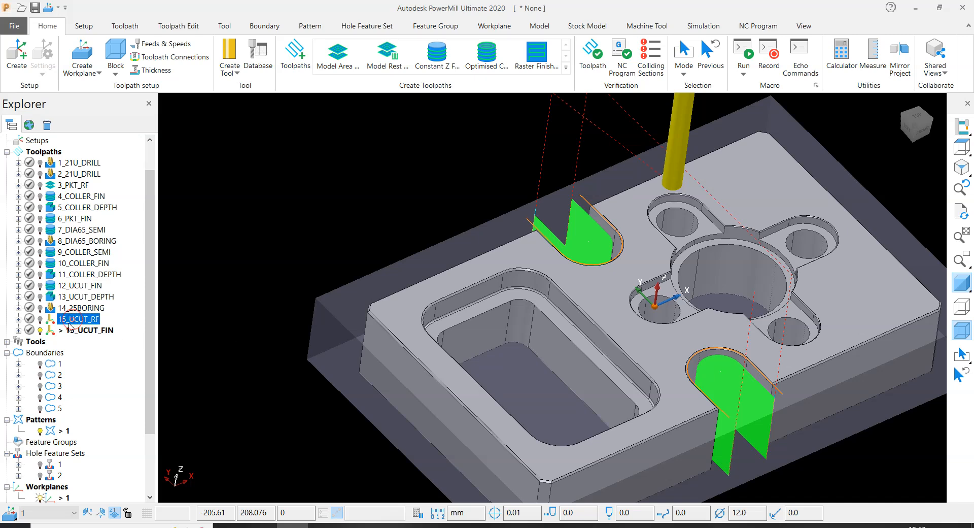
{"action": "left_click", "coordinate": [71, 331]}
{"action": "left_click", "coordinate": [73, 330]}
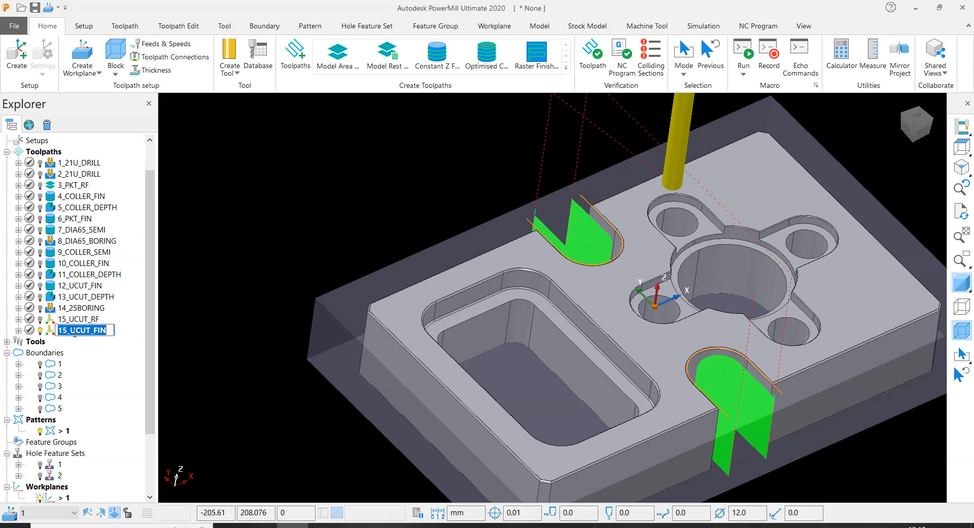
{"action": "left_click", "coordinate": [68, 331]}
{"action": "key", "text": "BackSpace"}
{"action": "type", "text": "6"}
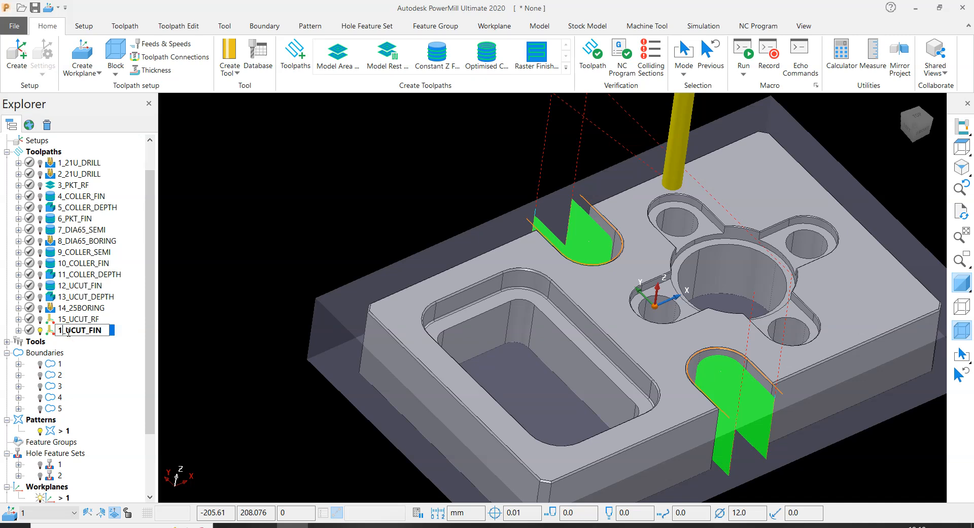
{"action": "key", "text": "Return"}
- Hide the block and simulate the 16_UCUT_FIN toolpath from its start at 12.0 x feed rate
{"action": "scroll", "coordinate": [333, 216], "scroll_direction": "down", "scroll_amount": 3}
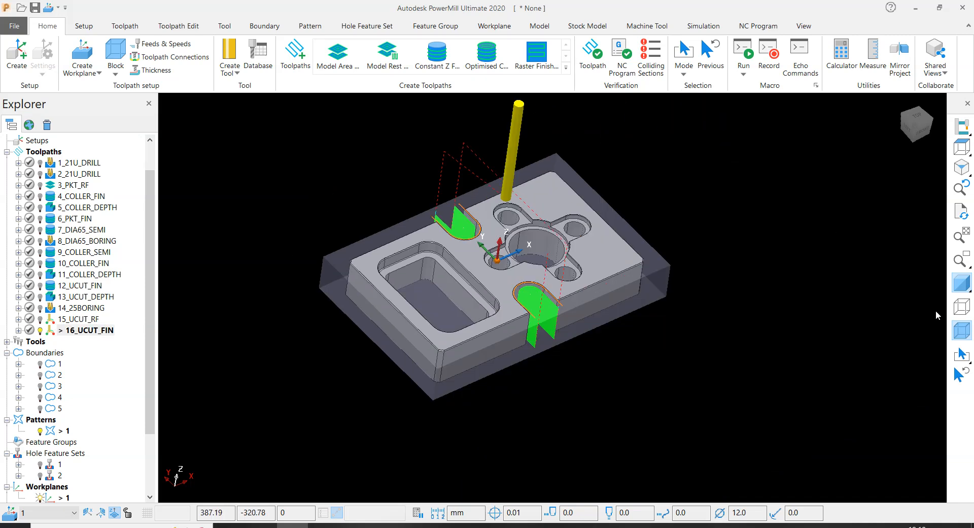
{"action": "left_click", "coordinate": [963, 330]}
{"action": "right_click", "coordinate": [82, 334]}
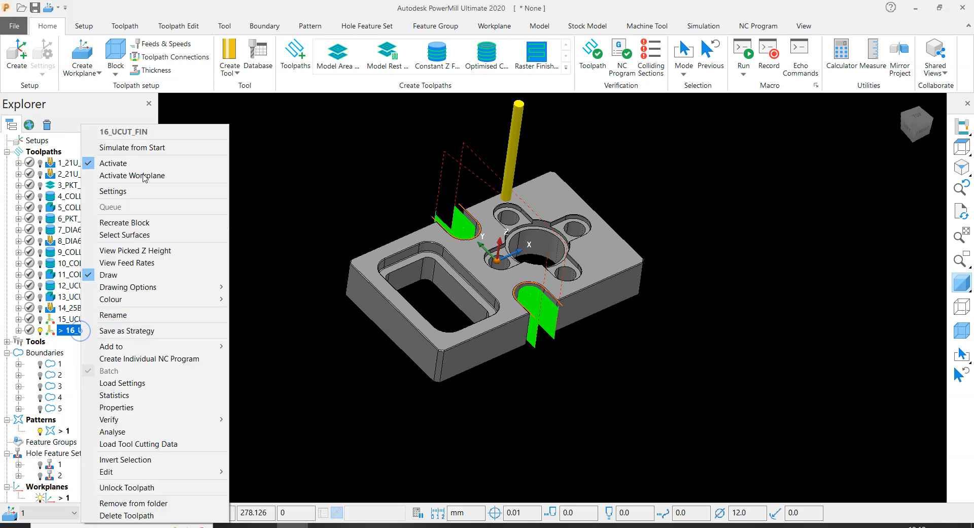
{"action": "left_click", "coordinate": [132, 148]}
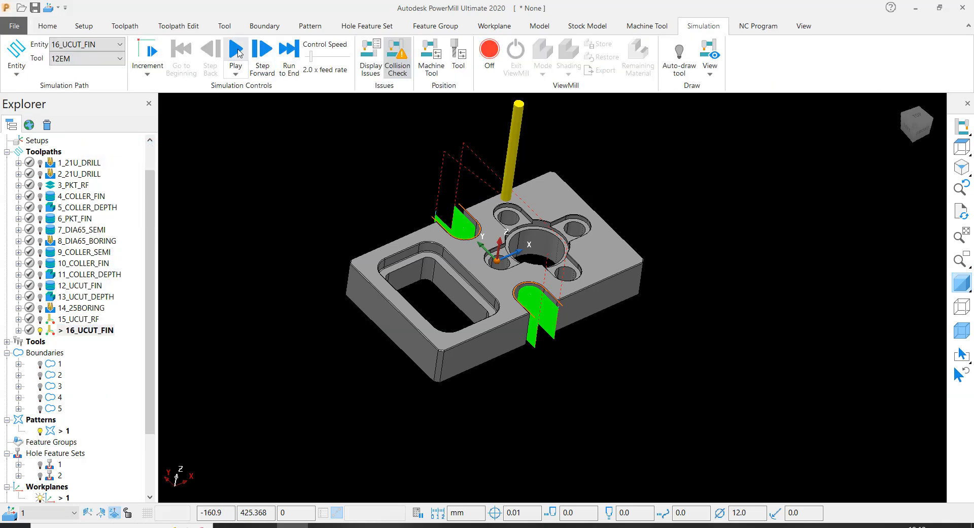
{"action": "left_click", "coordinate": [329, 57]}
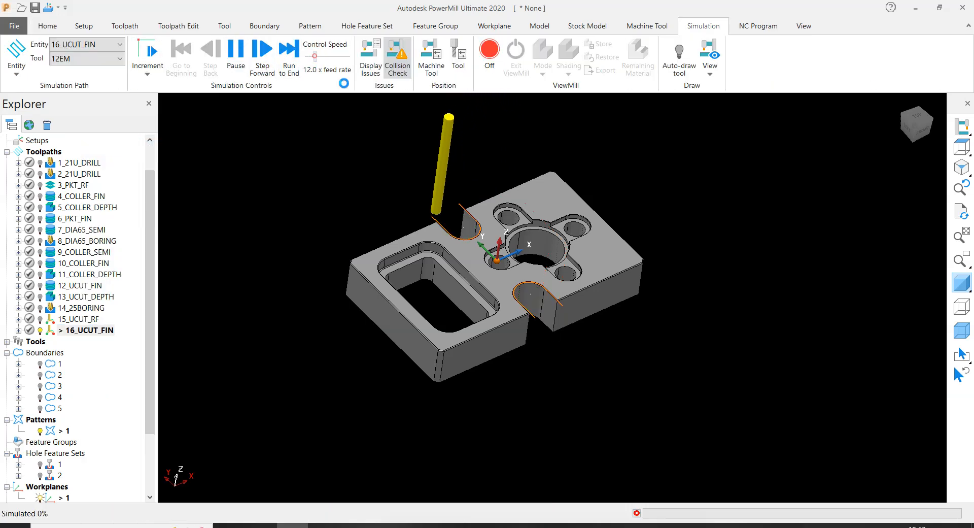
{"action": "scroll", "coordinate": [455, 240], "scroll_direction": "up", "scroll_amount": 4}
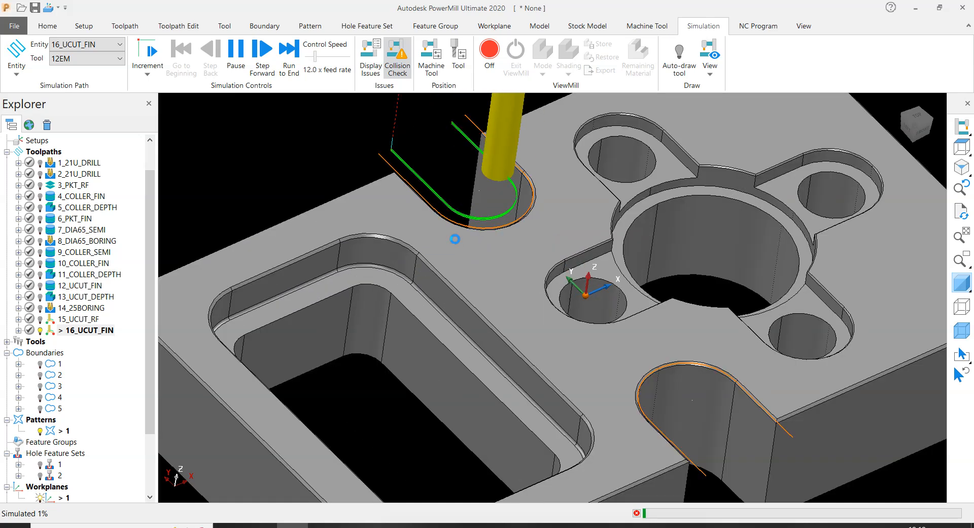
{"action": "scroll", "coordinate": [480, 313], "scroll_direction": "down", "scroll_amount": 3}
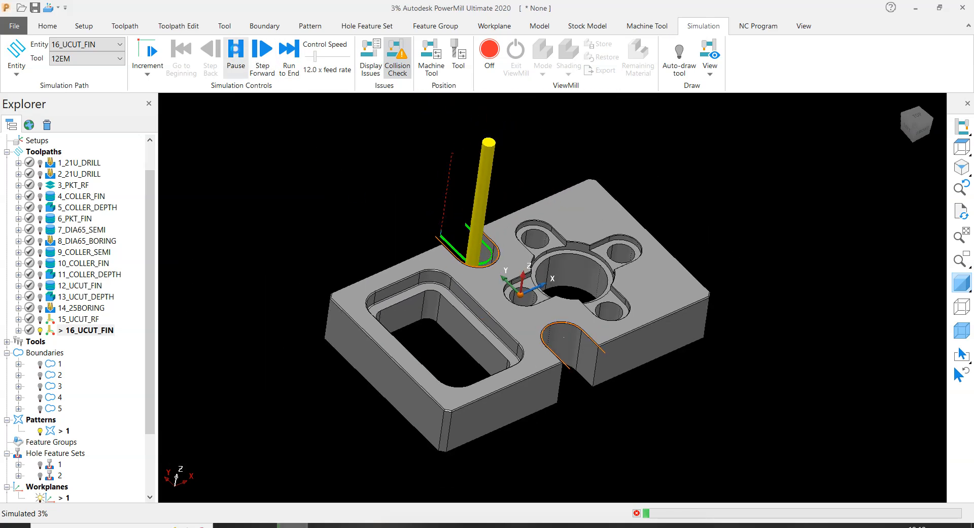
- Deactivate and hide toolpath 16_UCUT_FIN and pattern 1, and deactivate the 12EM tool
{"action": "double_click", "coordinate": [49, 331]}
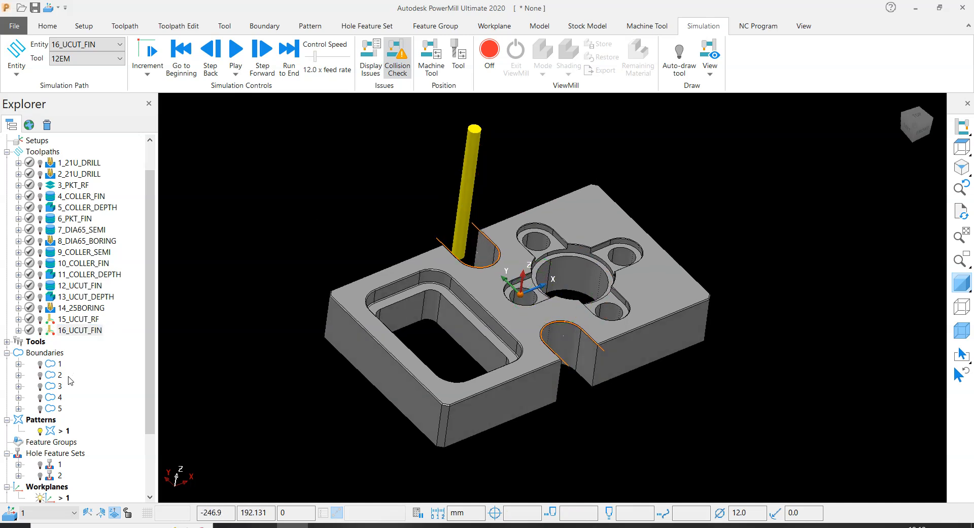
{"action": "left_click", "coordinate": [40, 430]}
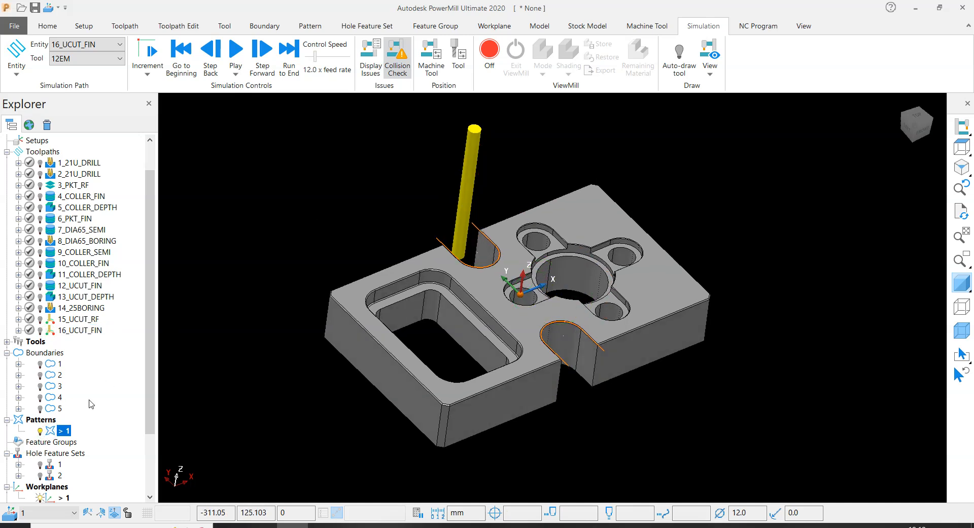
{"action": "double_click", "coordinate": [49, 432]}
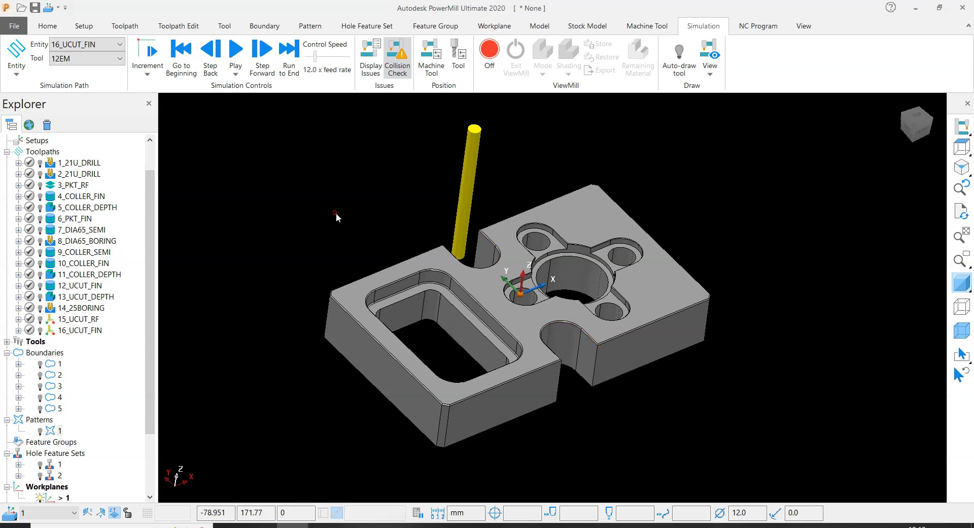
{"action": "right_click", "coordinate": [468, 159]}
{"action": "left_click", "coordinate": [489, 188]}
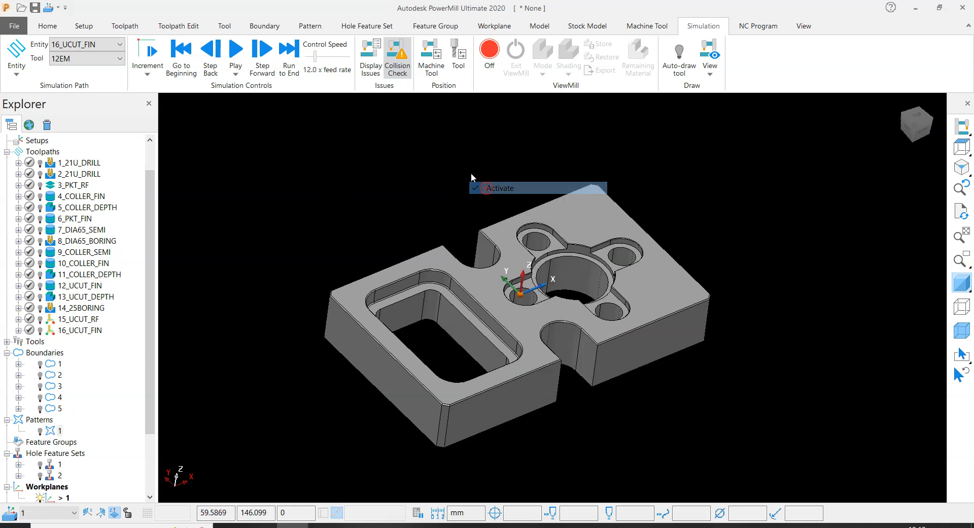
- Show the block again, unlock its Z limits and recalculate it around the model with an expansion of 0
{"action": "scroll", "coordinate": [553, 264], "scroll_direction": "up", "scroll_amount": 2}
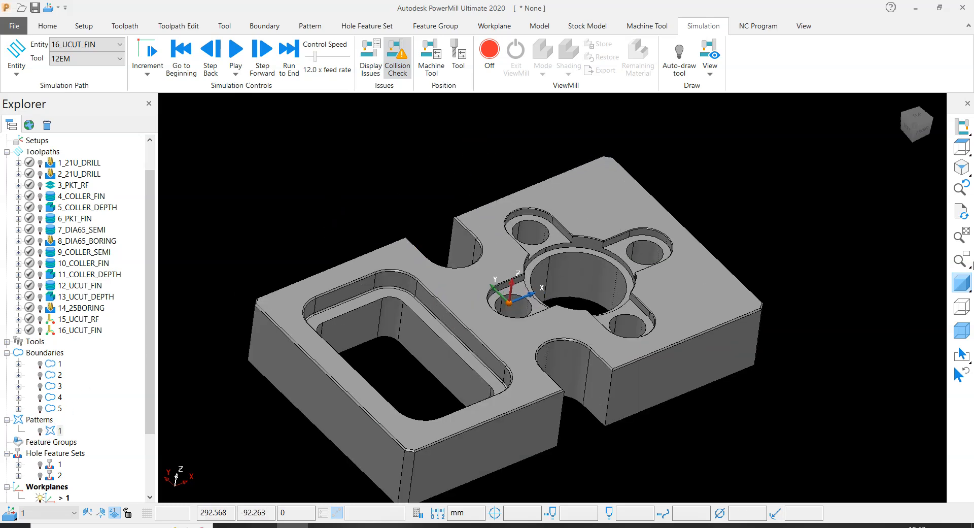
{"action": "left_click", "coordinate": [962, 330]}
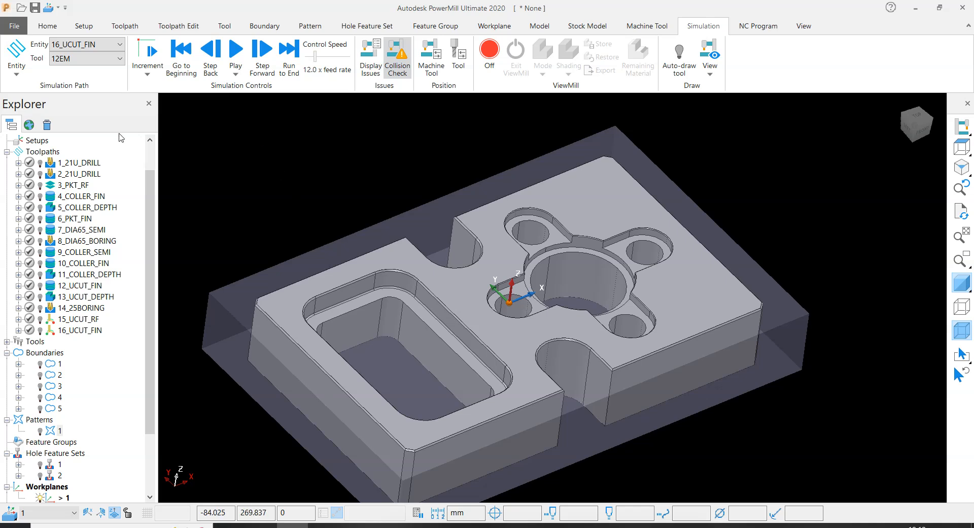
{"action": "left_click", "coordinate": [49, 26]}
{"action": "left_click", "coordinate": [115, 53]}
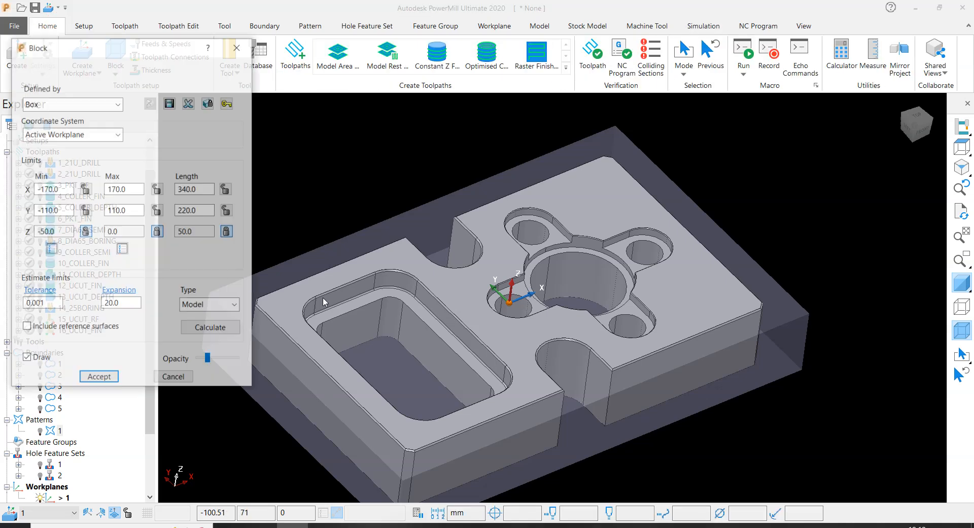
{"action": "left_click", "coordinate": [158, 232]}
{"action": "left_click", "coordinate": [197, 328]}
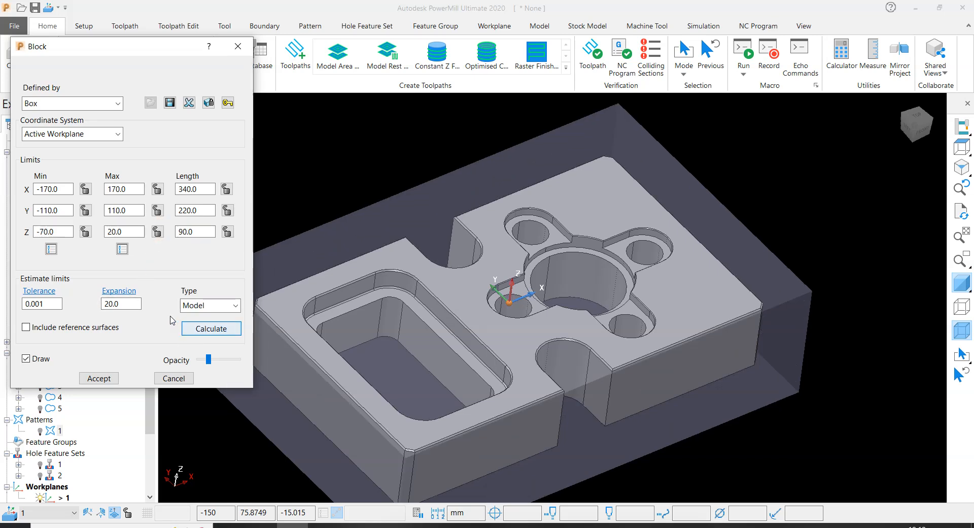
{"action": "left_click_drag", "start_coordinate": [131, 303], "coordinate": [25, 291]}
{"action": "type", "text": "0"}
{"action": "key", "text": "Return"}
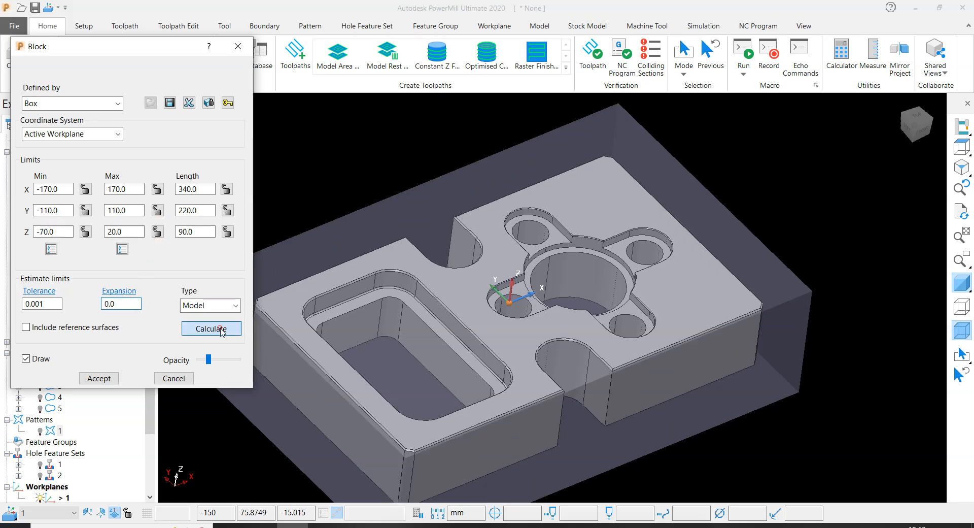
{"action": "left_click", "coordinate": [211, 328]}
{"action": "left_click", "coordinate": [99, 378]}
- Start saving the project to the Desktop and create a folder there named 111
{"action": "middle_click_drag", "start_coordinate": [555, 322], "coordinate": [514, 303]}
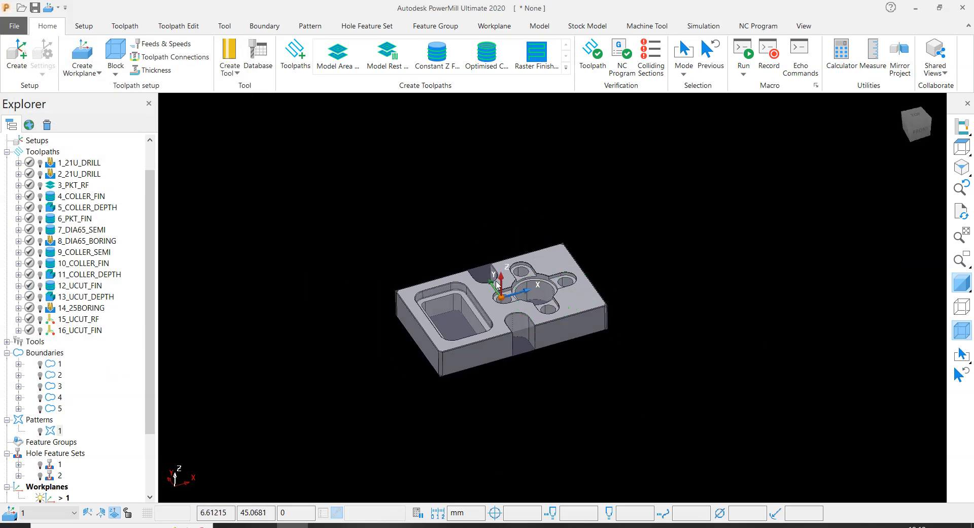
{"action": "scroll", "coordinate": [506, 294], "scroll_direction": "up", "scroll_amount": 5}
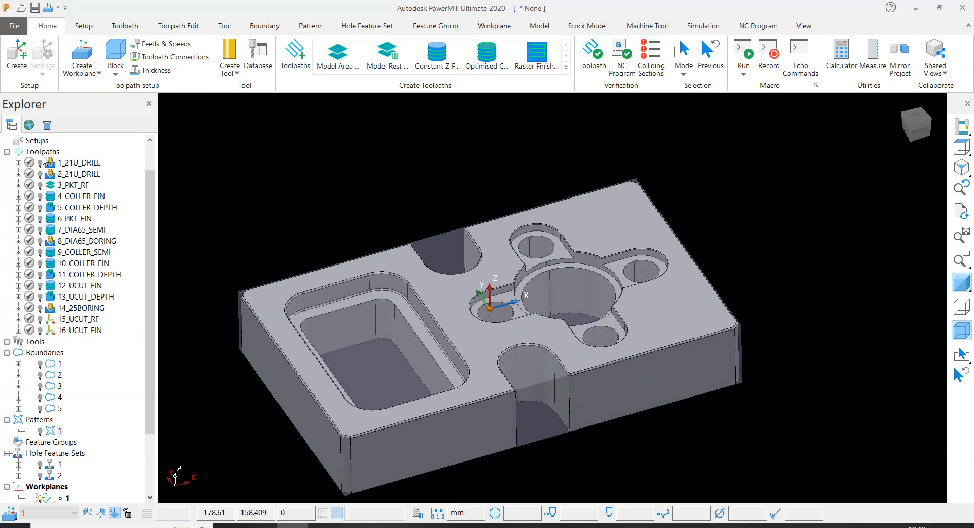
{"action": "scroll", "coordinate": [44, 161], "scroll_direction": "up", "scroll_amount": 1}
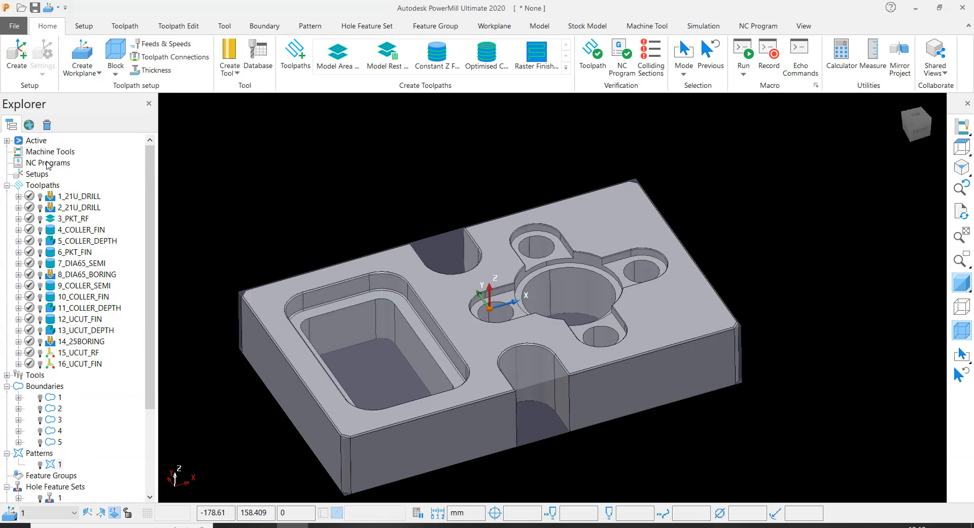
{"action": "key", "text": "ctrl+s"}
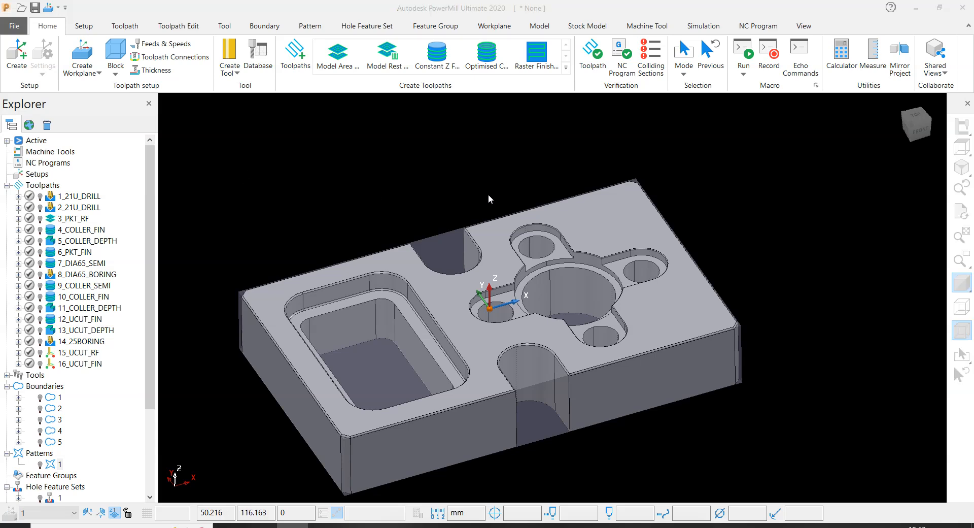
{"action": "left_click", "coordinate": [290, 130]}
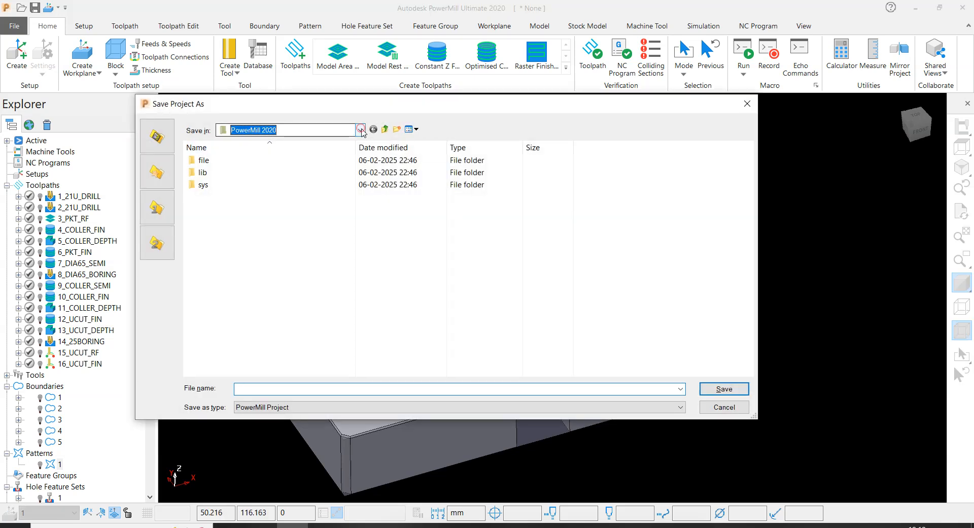
{"action": "left_click", "coordinate": [240, 154]}
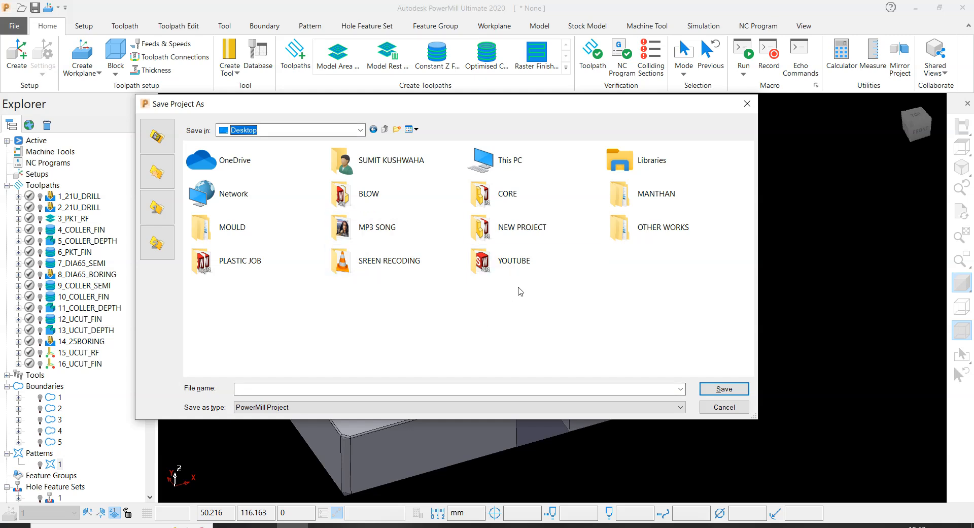
{"action": "left_click", "coordinate": [270, 339]}
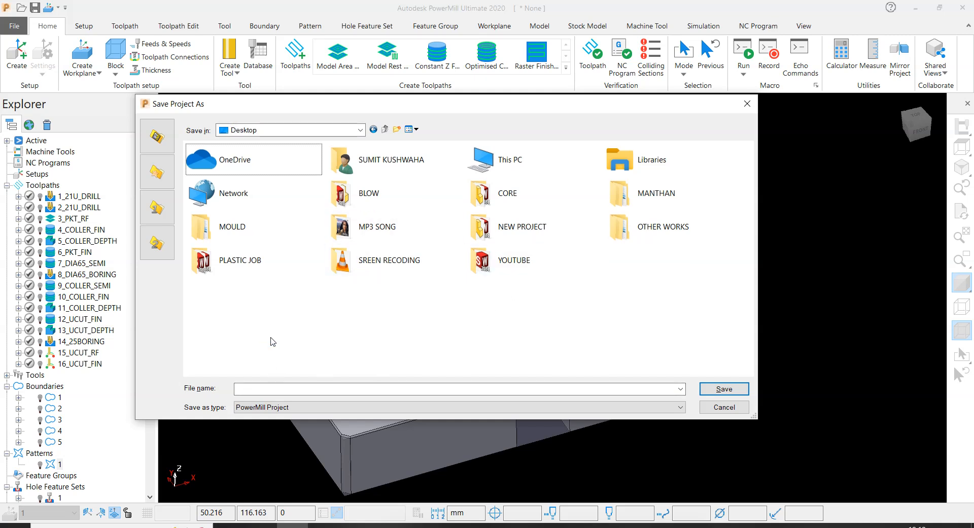
{"action": "key", "text": "ctrl+shift+n"}
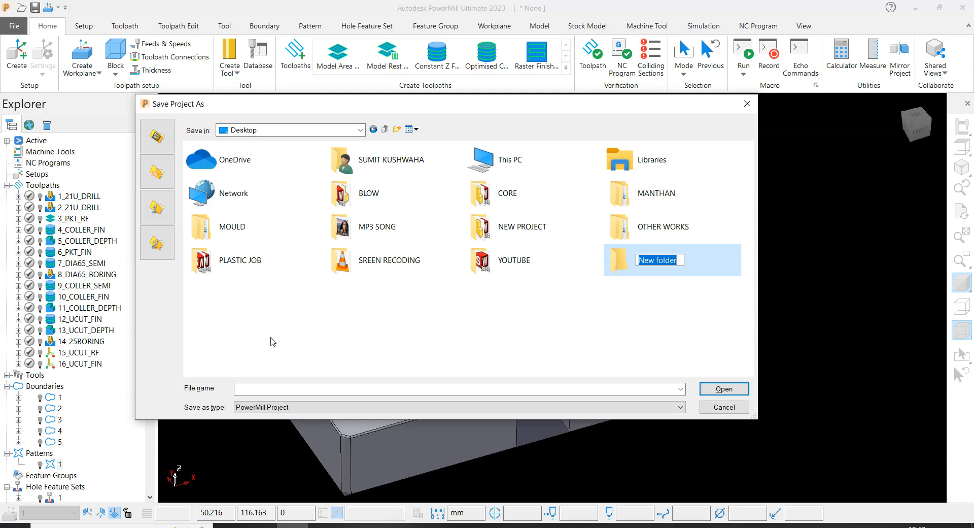
{"action": "type", "text": "111"}
{"action": "key", "text": "Return"}
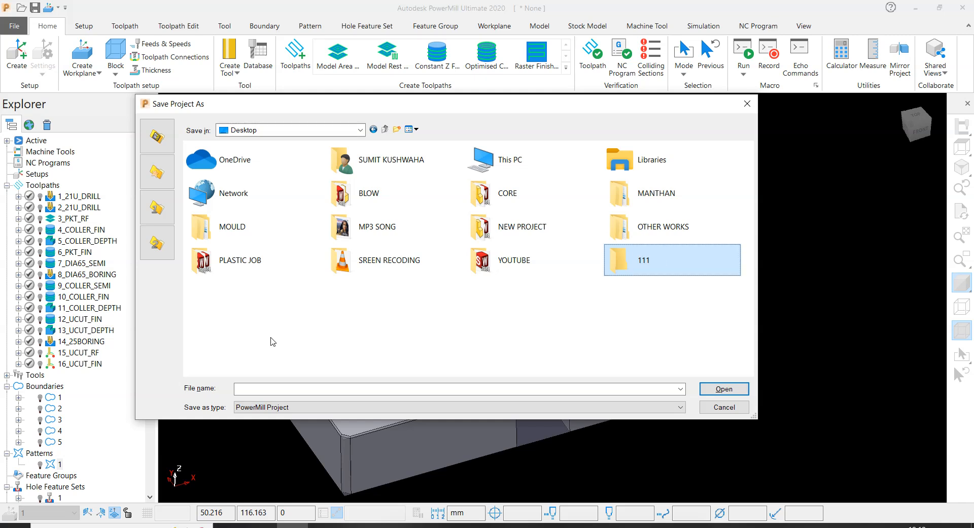
- Save the project inside folder 111 under the name PLATE FINISH
{"action": "double_click", "coordinate": [650, 259]}
{"action": "left_click", "coordinate": [300, 387]}
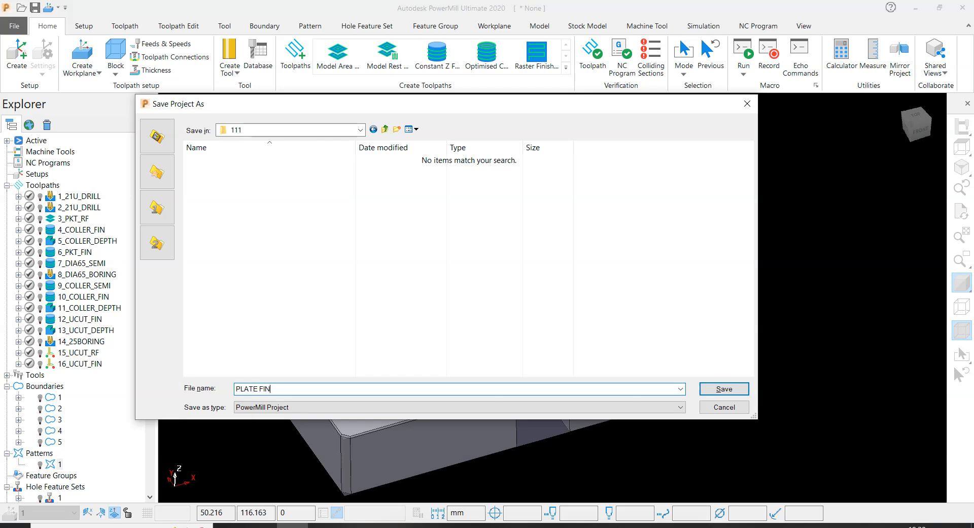
{"action": "type", "text": "PLATE FINISH"}
{"action": "key", "text": "Return"}
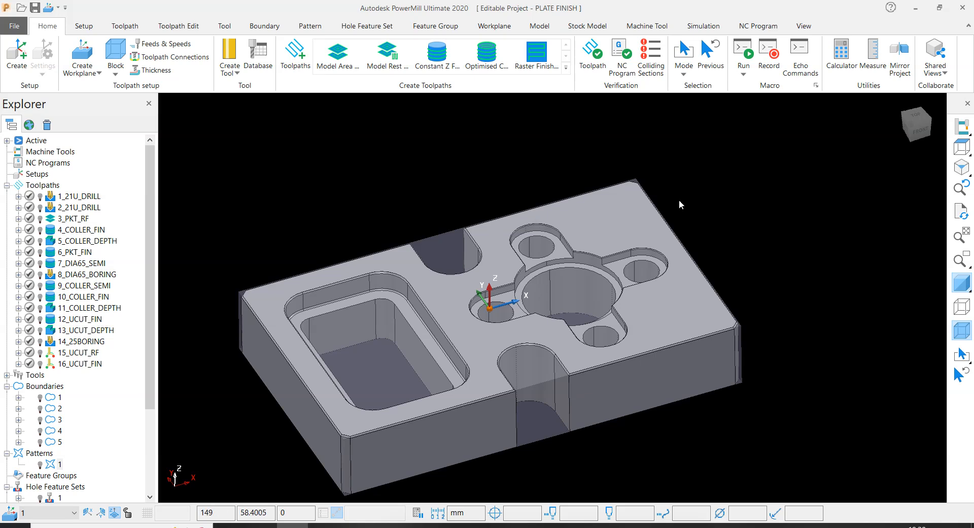
- Hide the block and show the plate in a straight top view
{"action": "left_click", "coordinate": [962, 330]}
{"action": "left_click", "coordinate": [961, 147]}
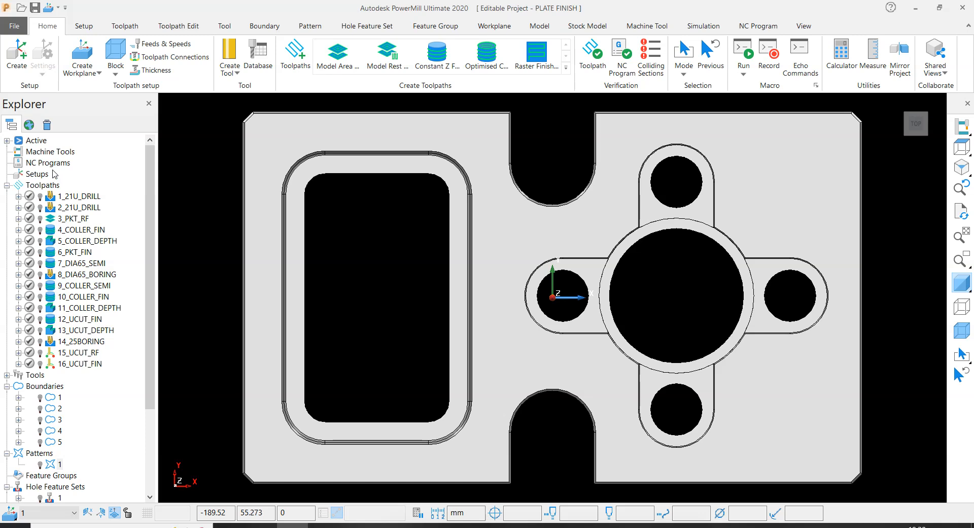
{"action": "scroll", "coordinate": [29, 395], "scroll_direction": "down", "scroll_amount": 3}
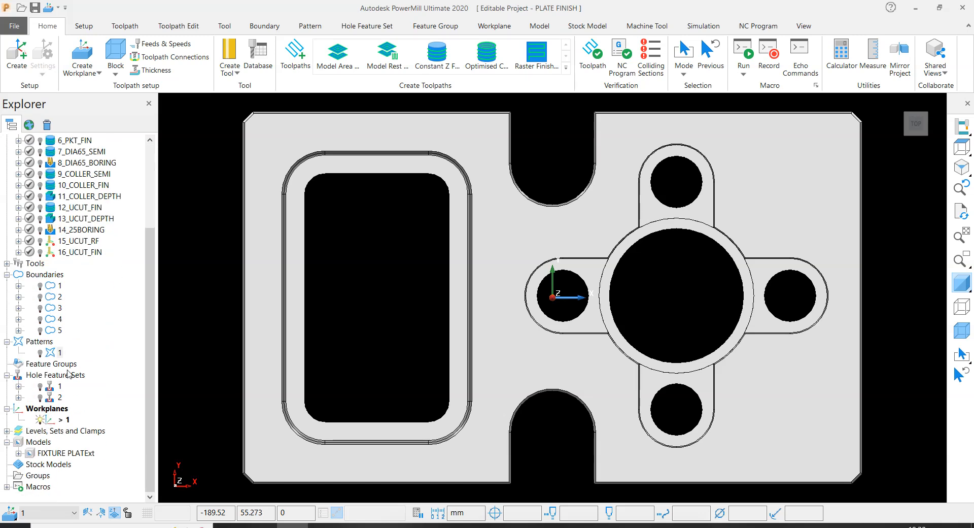
{"action": "scroll", "coordinate": [57, 199], "scroll_direction": "up", "scroll_amount": 3}
- Set both the output workplane and the model location to workplane 1 in the NC preferences
{"action": "right_click", "coordinate": [49, 165]}
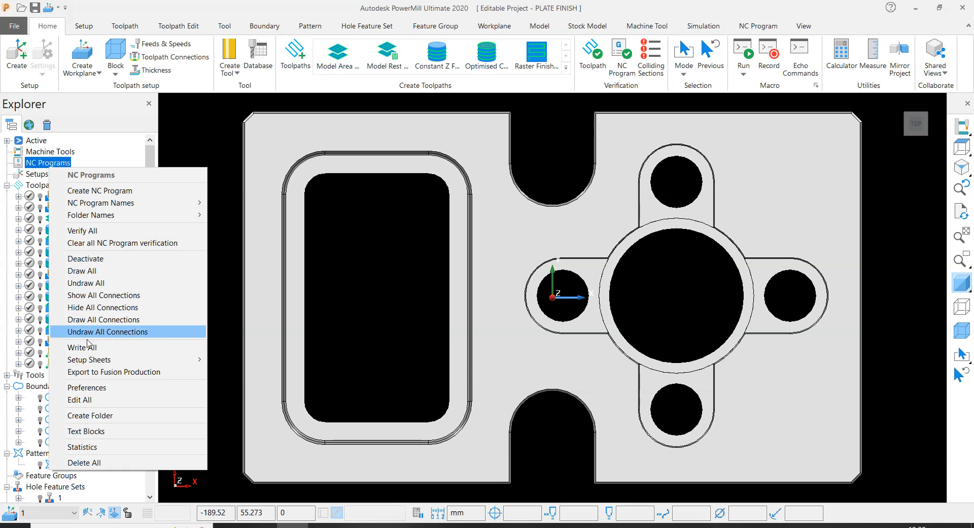
{"action": "left_click", "coordinate": [84, 388]}
{"action": "left_click", "coordinate": [435, 286]}
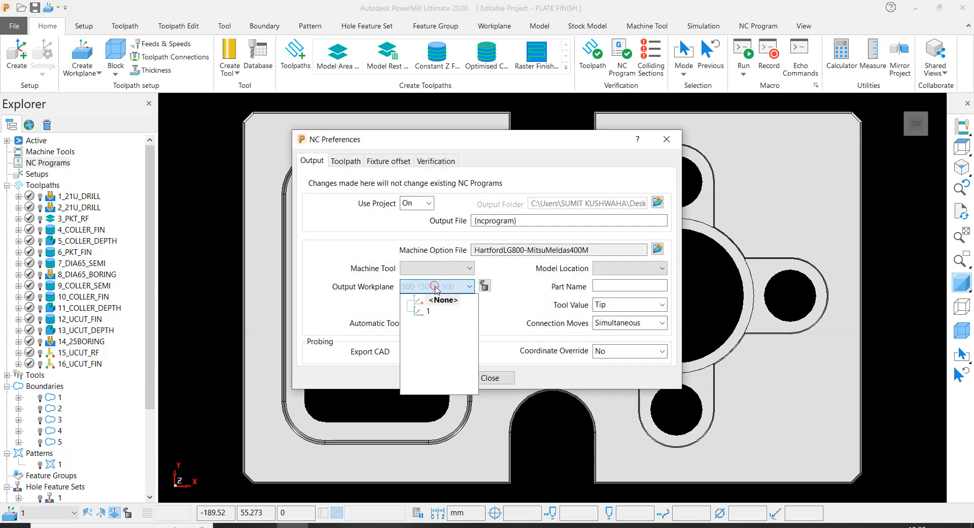
{"action": "left_click", "coordinate": [424, 309]}
{"action": "left_click", "coordinate": [599, 269]}
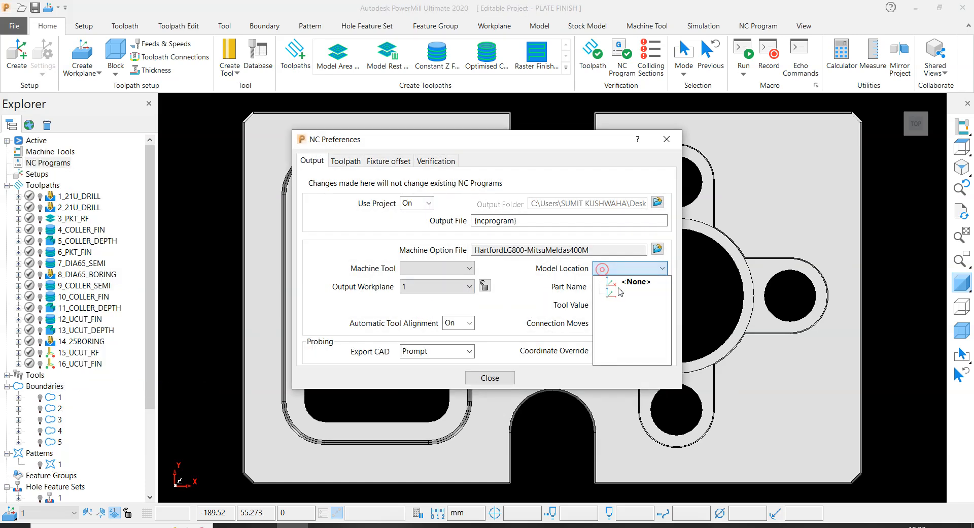
{"action": "left_click", "coordinate": [622, 293]}
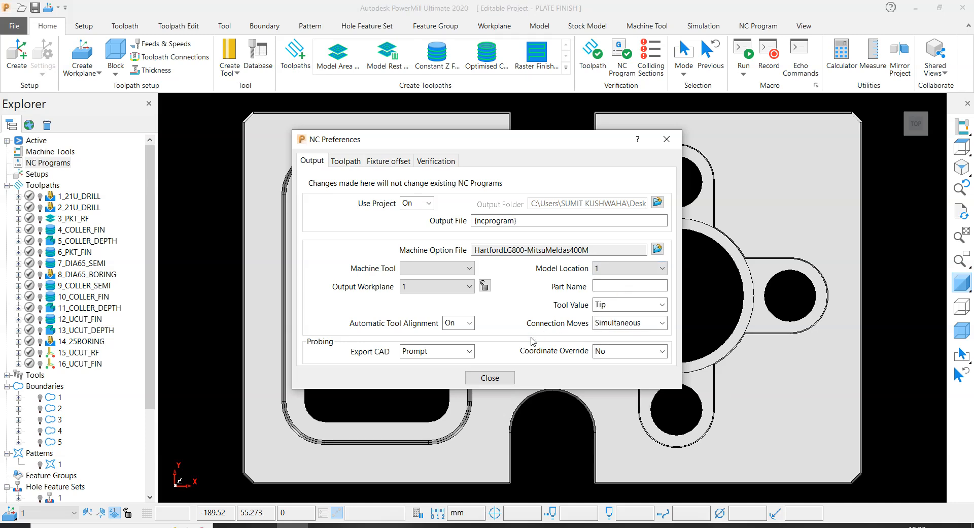
{"action": "left_click", "coordinate": [490, 378]}
- Check which machine option file is set in the NC preferences
{"action": "right_click", "coordinate": [52, 164]}
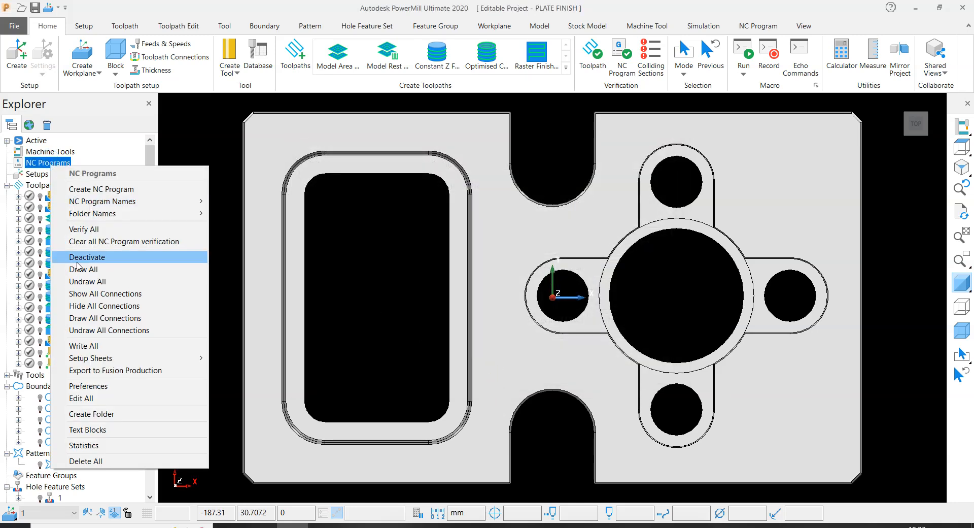
{"action": "left_click", "coordinate": [91, 387]}
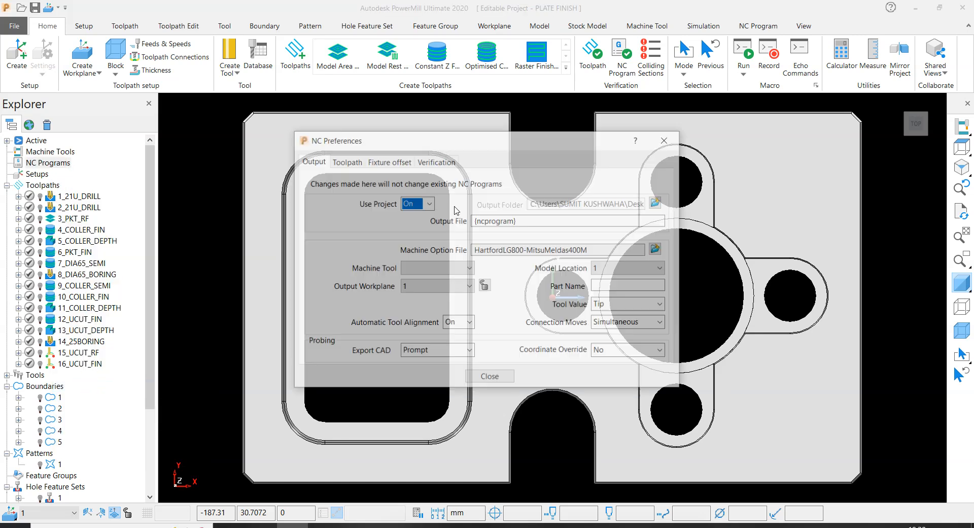
{"action": "left_click_drag", "start_coordinate": [597, 252], "coordinate": [471, 254]}
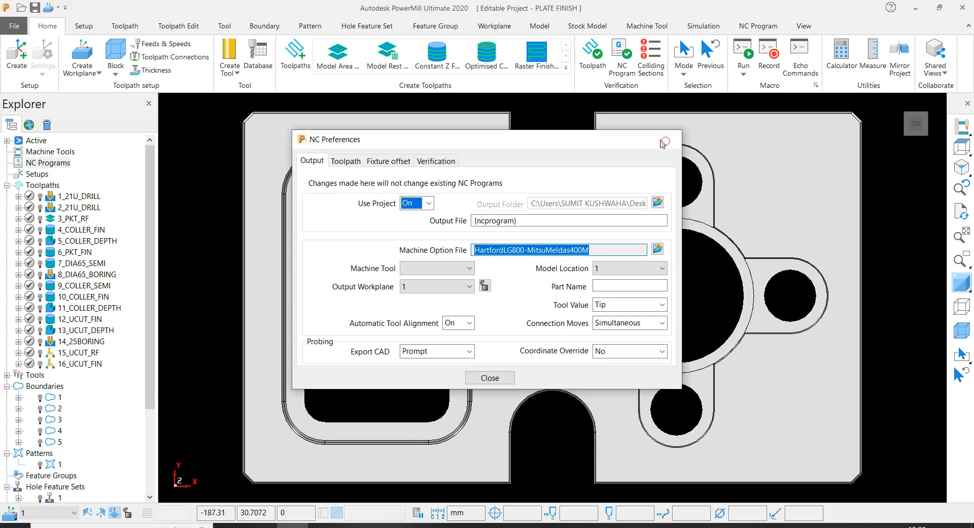
{"action": "left_click", "coordinate": [667, 146]}
- Create individual NC programs for all toolpaths and write them all out
{"action": "right_click", "coordinate": [54, 186]}
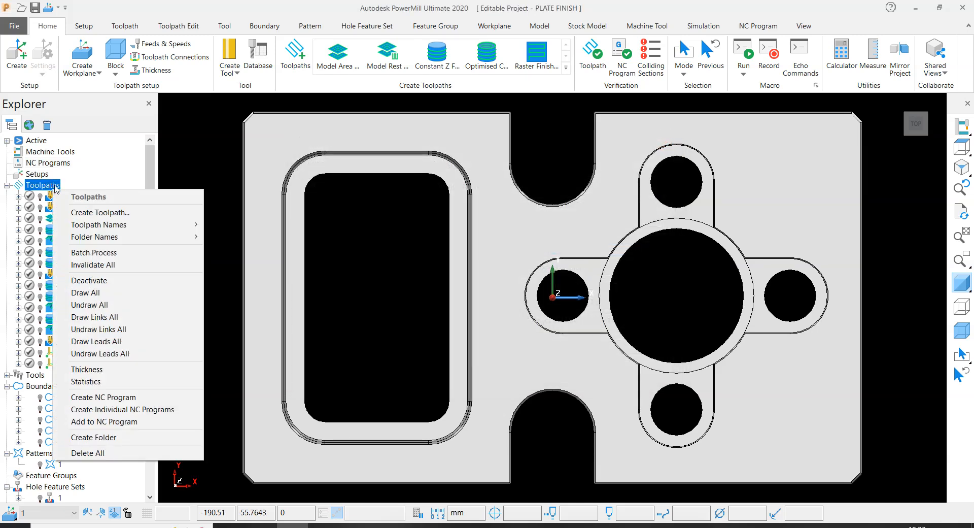
{"action": "left_click", "coordinate": [112, 409]}
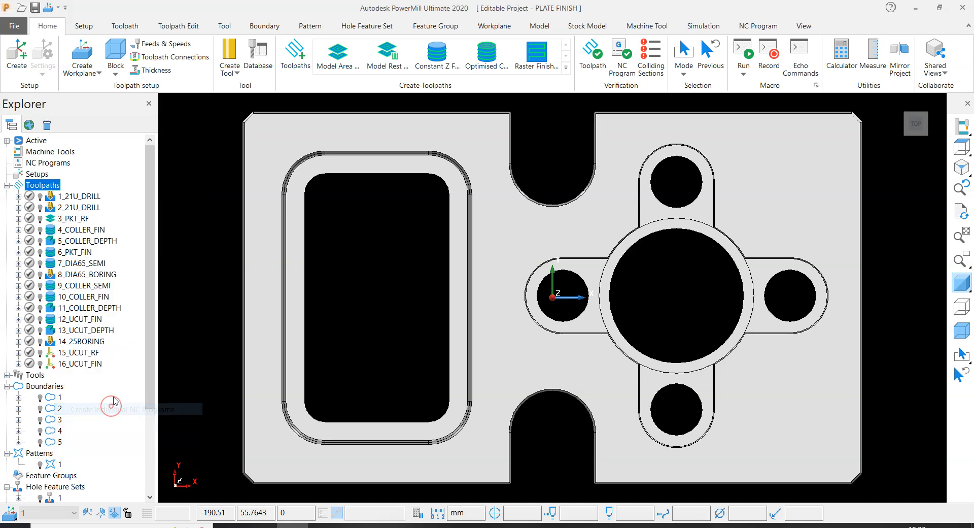
{"action": "left_click", "coordinate": [7, 163]}
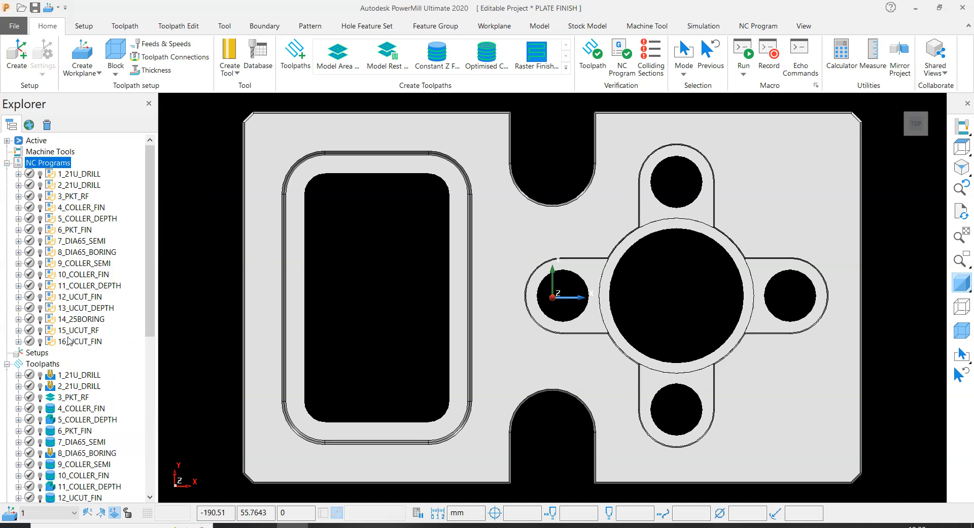
{"action": "right_click", "coordinate": [63, 163]}
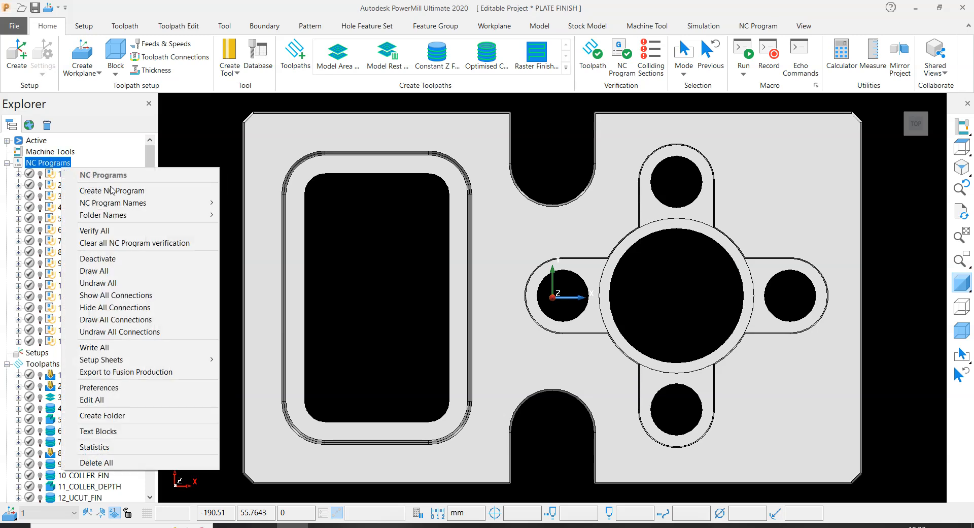
{"action": "left_click", "coordinate": [111, 350]}
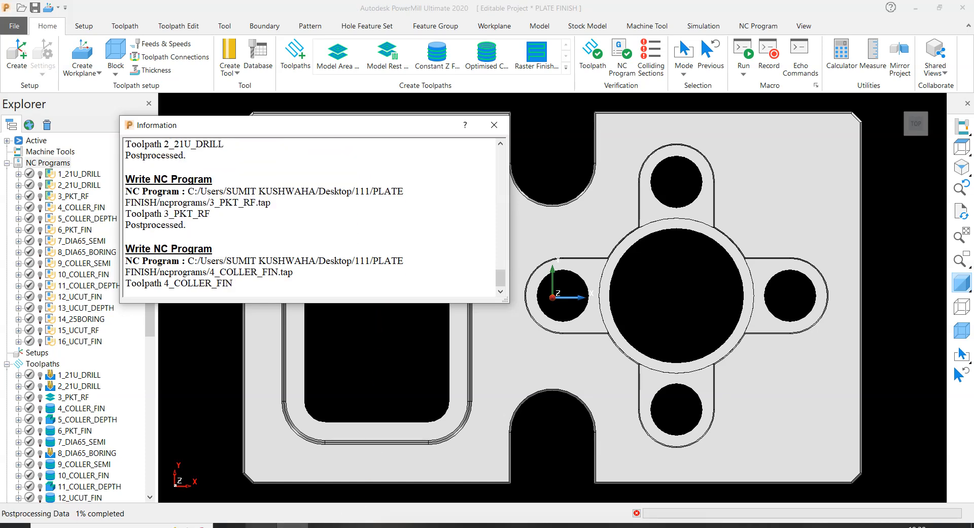
- Switch to File Explorer, inspect the TAP files in Desktop\111\PLATE FINISH\ncprograms, and close PowerMill's information window
{"action": "left_click", "coordinate": [264, 526]}
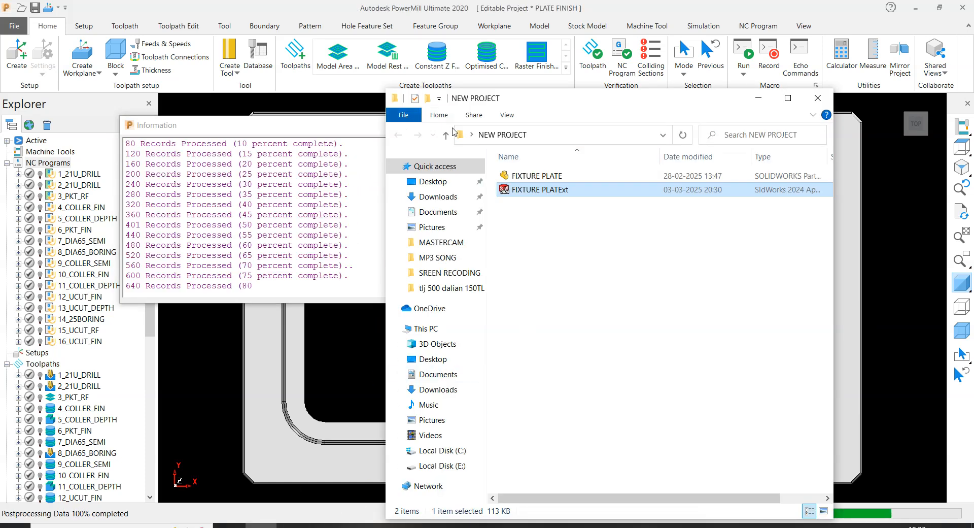
{"action": "left_click", "coordinate": [433, 181]}
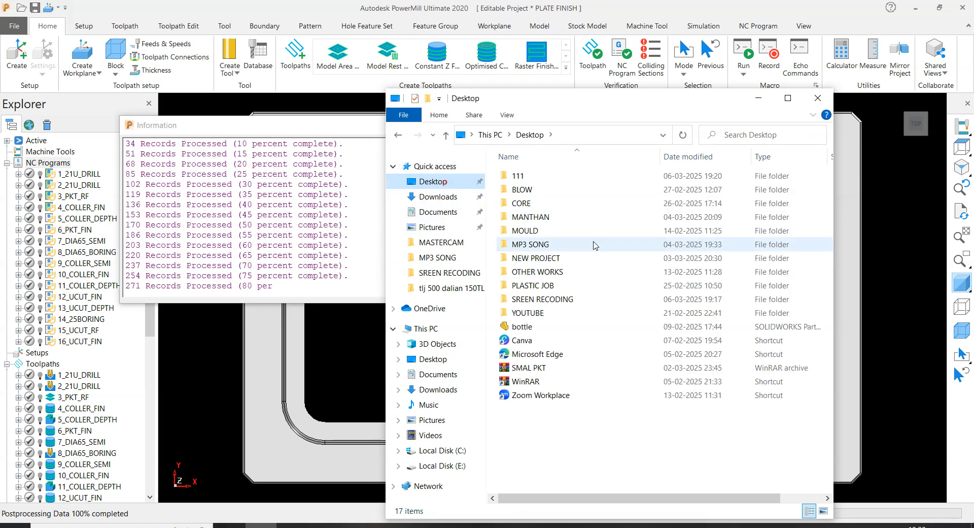
{"action": "double_click", "coordinate": [520, 176]}
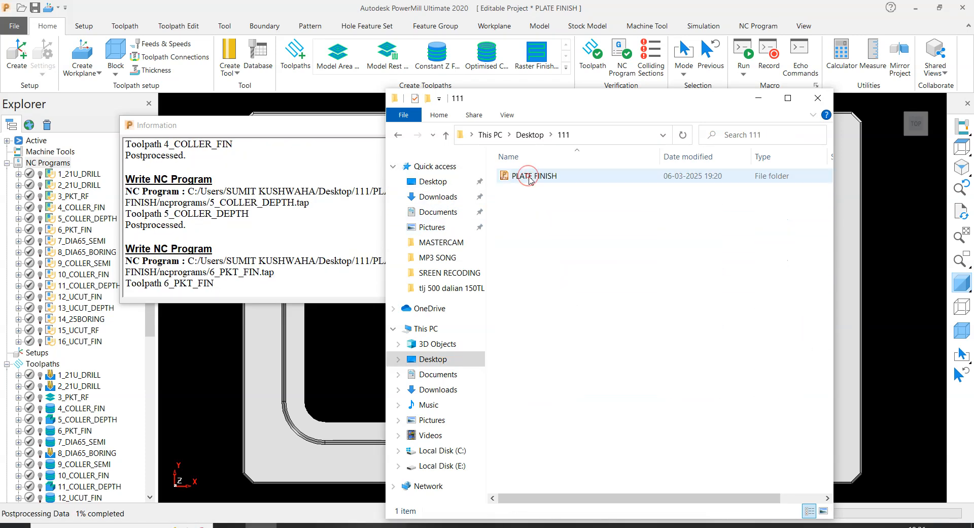
{"action": "double_click", "coordinate": [544, 176]}
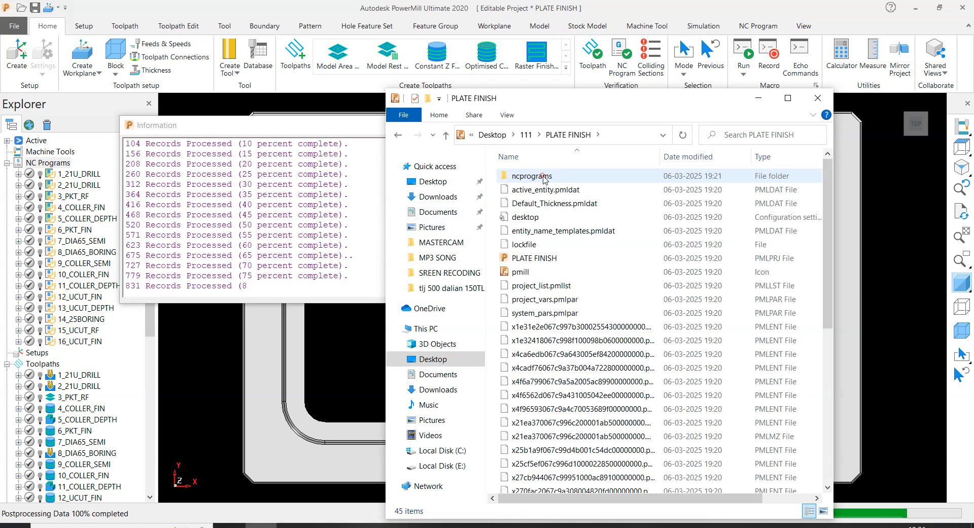
{"action": "double_click", "coordinate": [533, 176]}
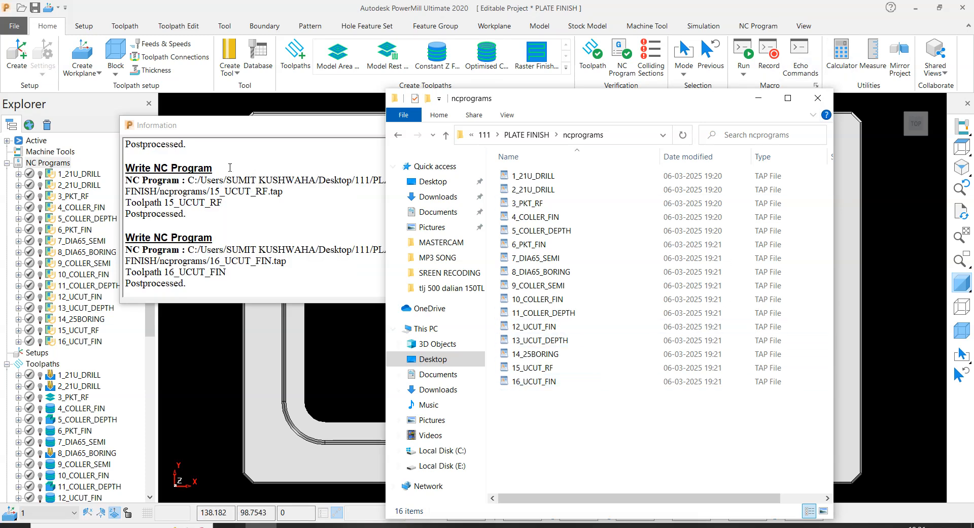
{"action": "left_click", "coordinate": [267, 125]}
{"action": "left_click", "coordinate": [497, 125]}
- Show the block around the plate again in an angled 3D view
{"action": "scroll", "coordinate": [498, 127], "scroll_direction": "down", "scroll_amount": 4}
{"action": "middle_click_drag", "start_coordinate": [627, 325], "coordinate": [684, 211]}
{"action": "scroll", "coordinate": [736, 269], "scroll_direction": "up", "scroll_amount": 3}
{"action": "left_click", "coordinate": [962, 332]}
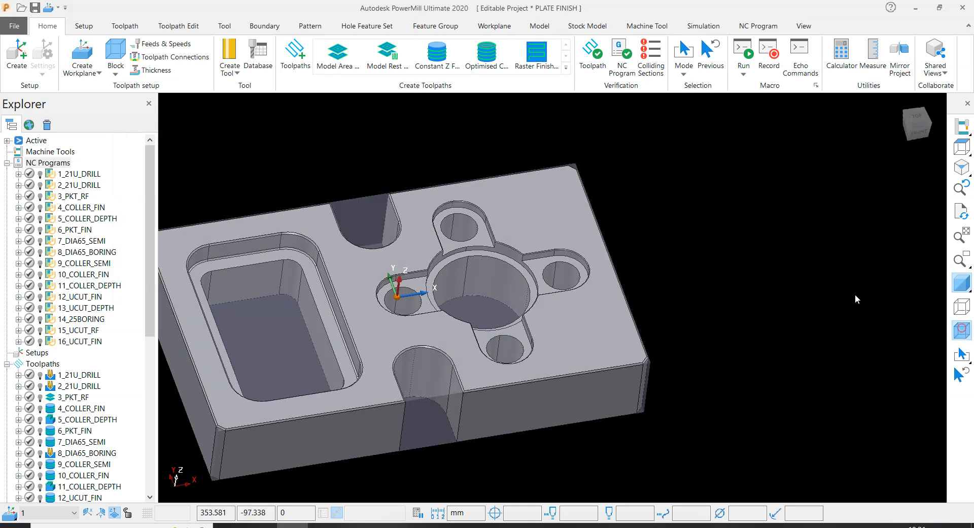
{"action": "scroll", "coordinate": [609, 241], "scroll_direction": "down", "scroll_amount": 2}
{"action": "middle_click_drag", "start_coordinate": [509, 222], "coordinate": [514, 219]}
{"action": "left_click", "coordinate": [365, 147]}
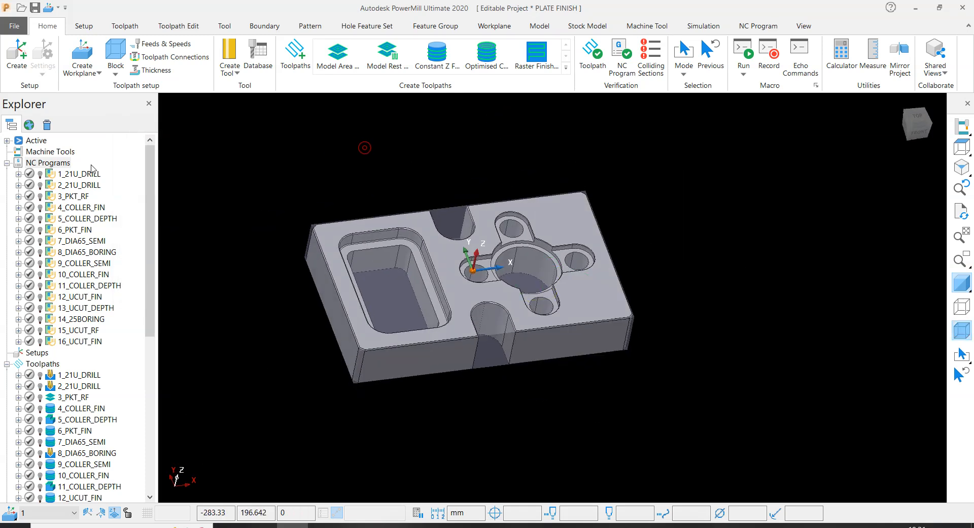
- Delete all the individual NC programs and create one new empty NC program in their place
{"action": "right_click", "coordinate": [62, 163]}
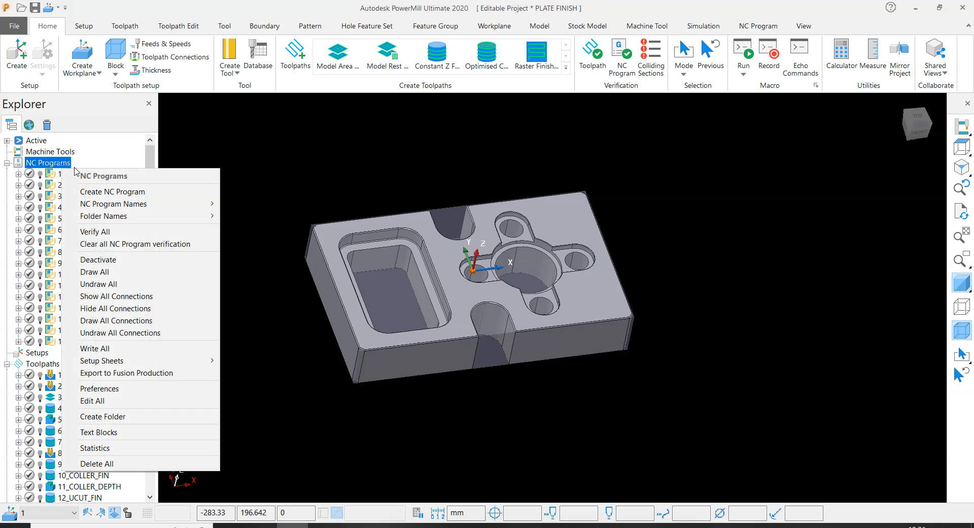
{"action": "left_click", "coordinate": [153, 463]}
{"action": "right_click", "coordinate": [63, 166]}
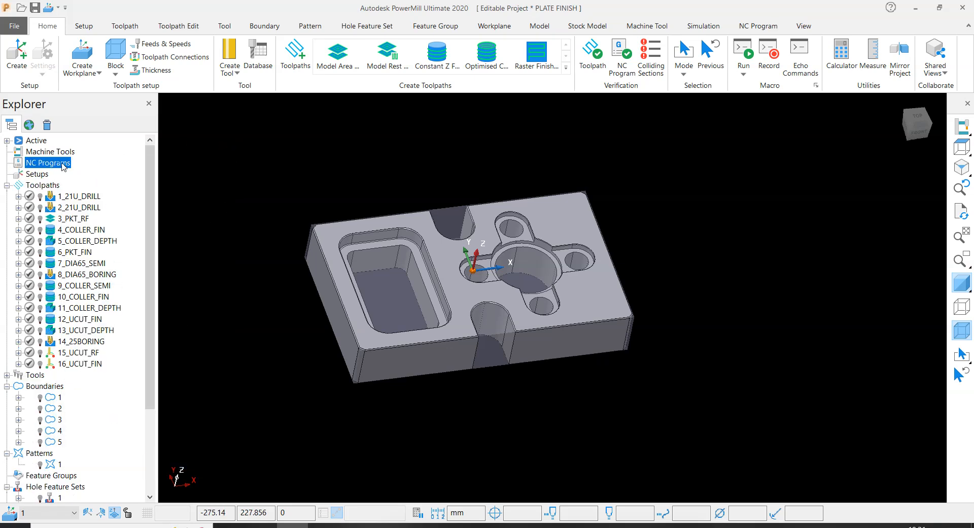
{"action": "left_click", "coordinate": [133, 190]}
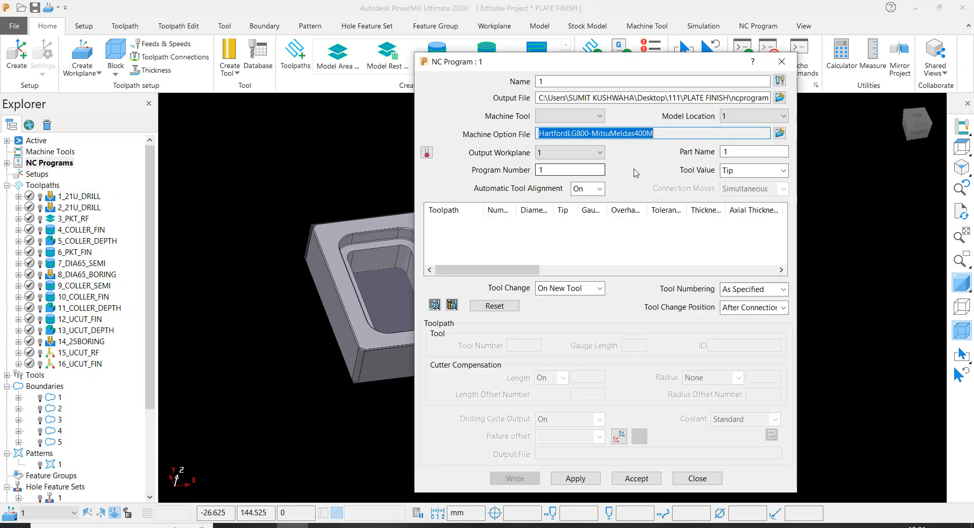
{"action": "scroll", "coordinate": [61, 253], "scroll_direction": "down", "scroll_amount": 3}
{"action": "scroll", "coordinate": [50, 202], "scroll_direction": "up", "scroll_amount": 3}
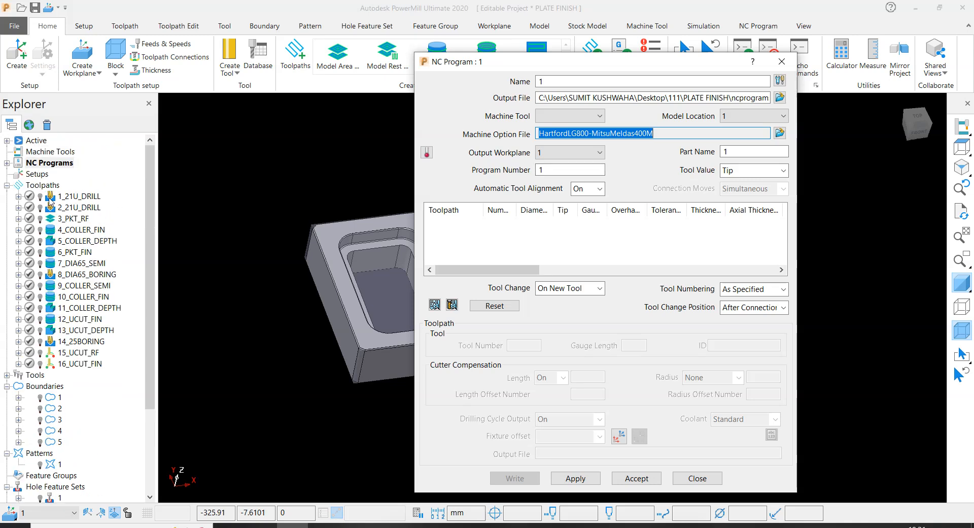
- Add all toolpaths to the new NC program, then apply and accept its settings
{"action": "right_click", "coordinate": [49, 187]}
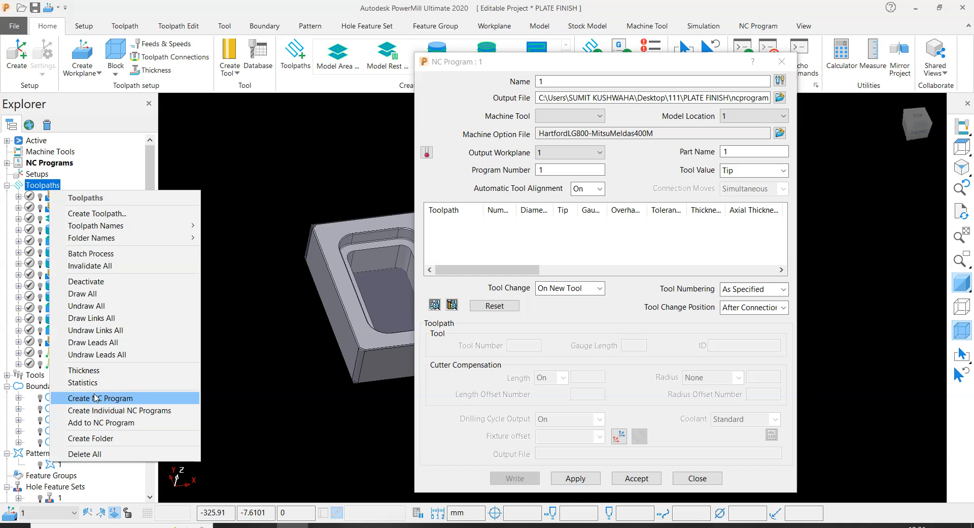
{"action": "left_click", "coordinate": [92, 424]}
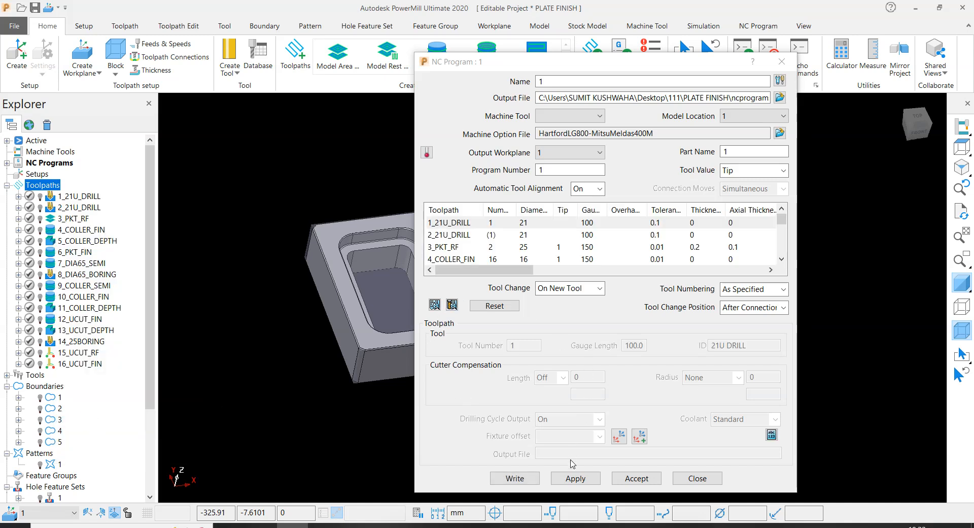
{"action": "left_click", "coordinate": [575, 478]}
{"action": "left_click", "coordinate": [636, 478]}
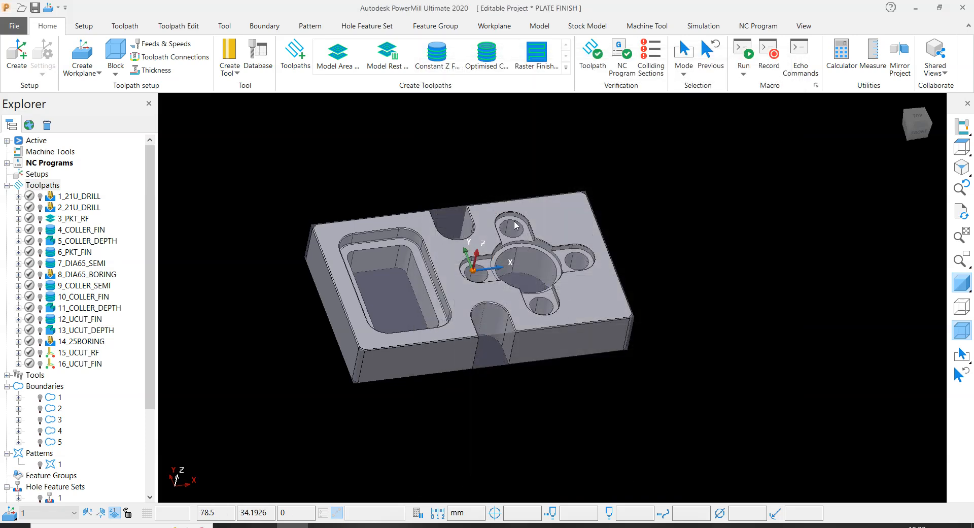
- Load NC program 1 for simulation from its start and turn on ViewMill
{"action": "left_click", "coordinate": [7, 163]}
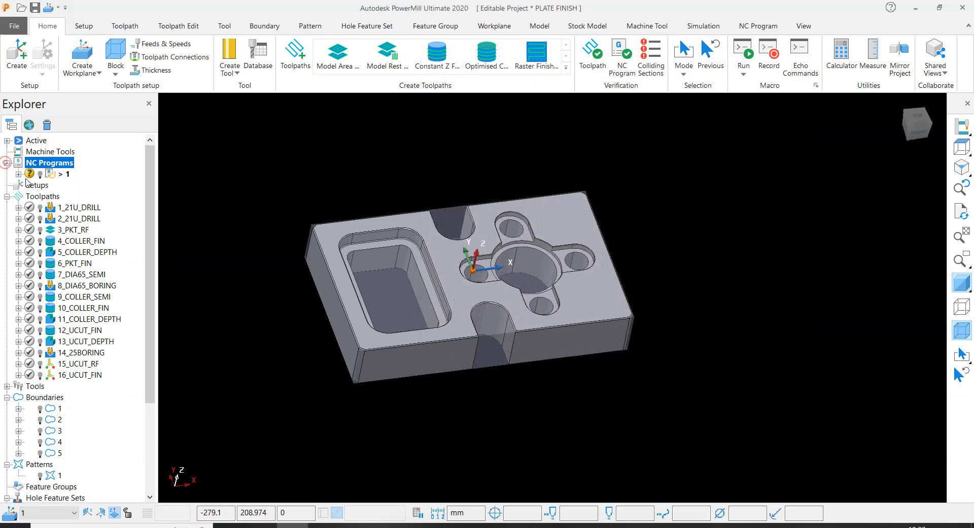
{"action": "right_click", "coordinate": [65, 175]}
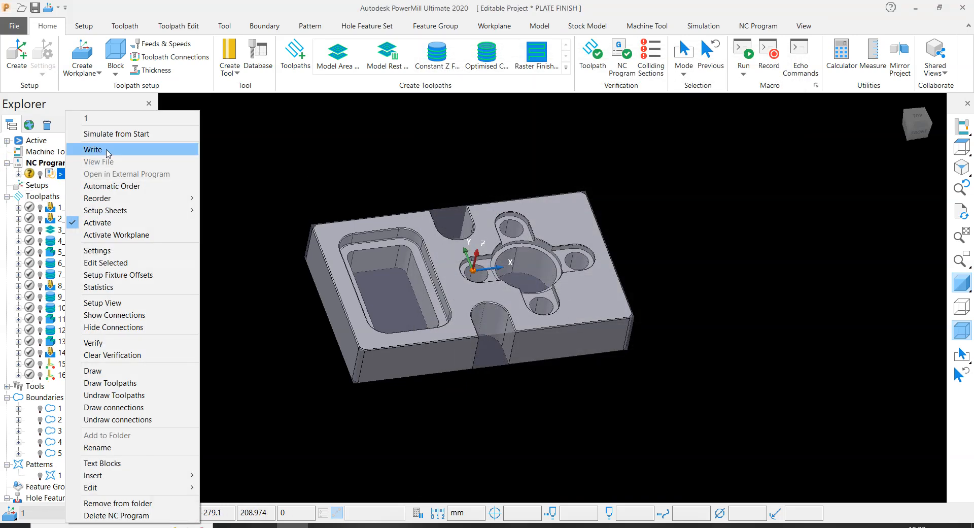
{"action": "left_click", "coordinate": [116, 133]}
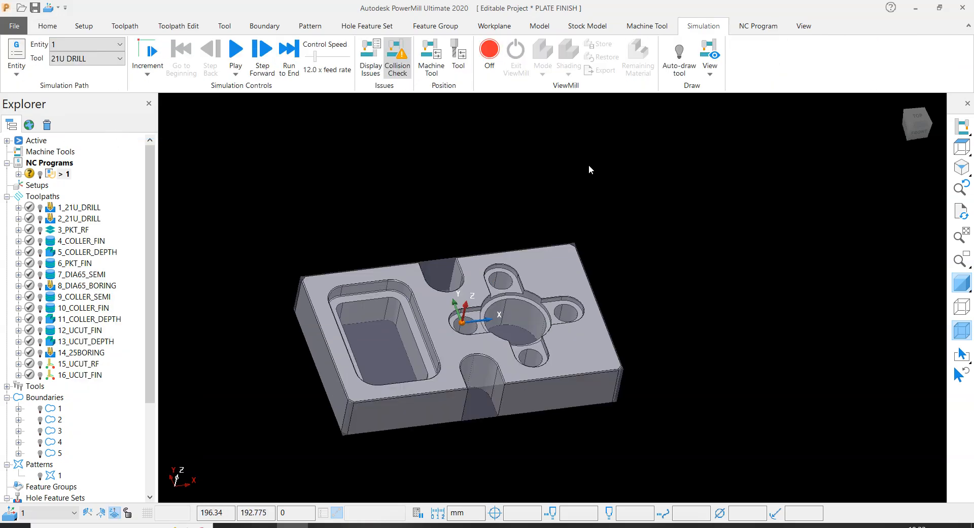
{"action": "left_click", "coordinate": [489, 51]}
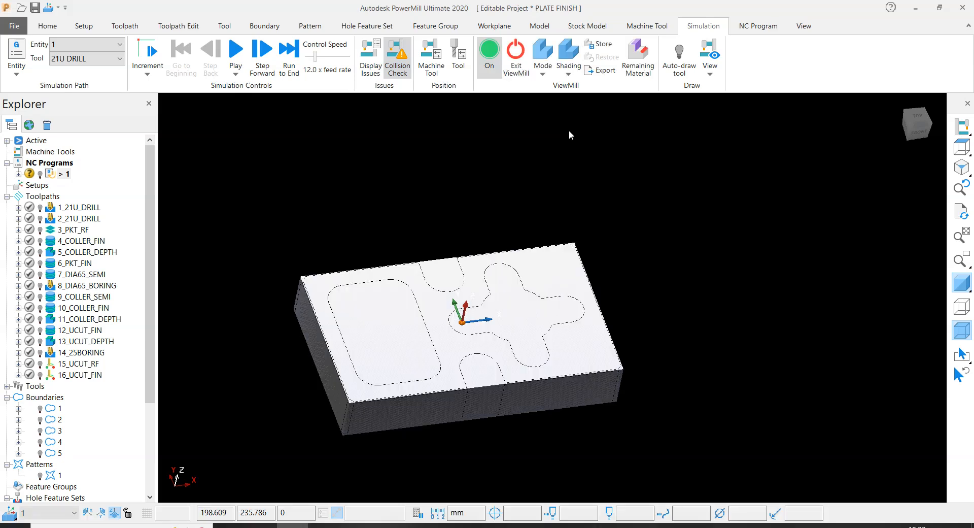
- Choose the ViewMill mode and shading style, enable automatic tool drawing, and hide the block
{"action": "left_click", "coordinate": [543, 75]}
{"action": "left_click", "coordinate": [564, 121]}
{"action": "left_click", "coordinate": [569, 71]}
{"action": "left_click", "coordinate": [593, 147]}
{"action": "left_click", "coordinate": [679, 59]}
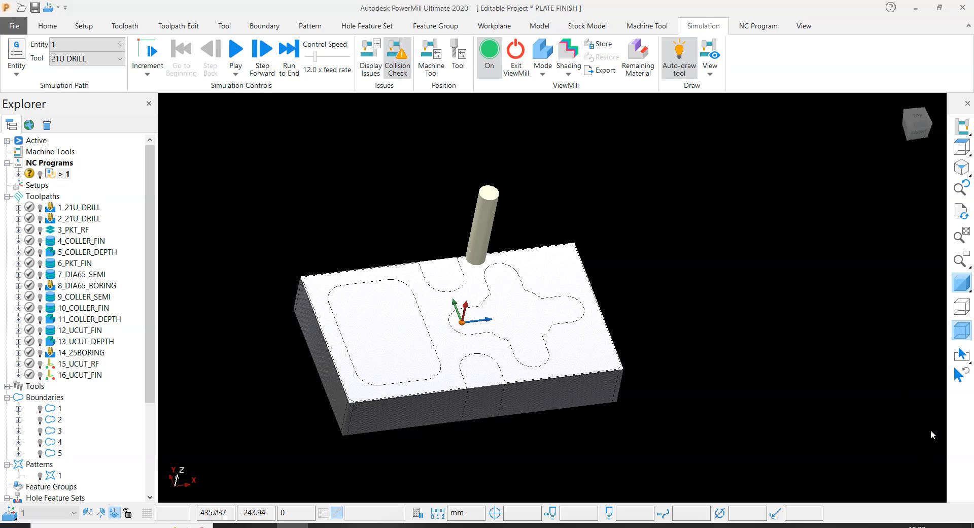
{"action": "left_click", "coordinate": [963, 330]}
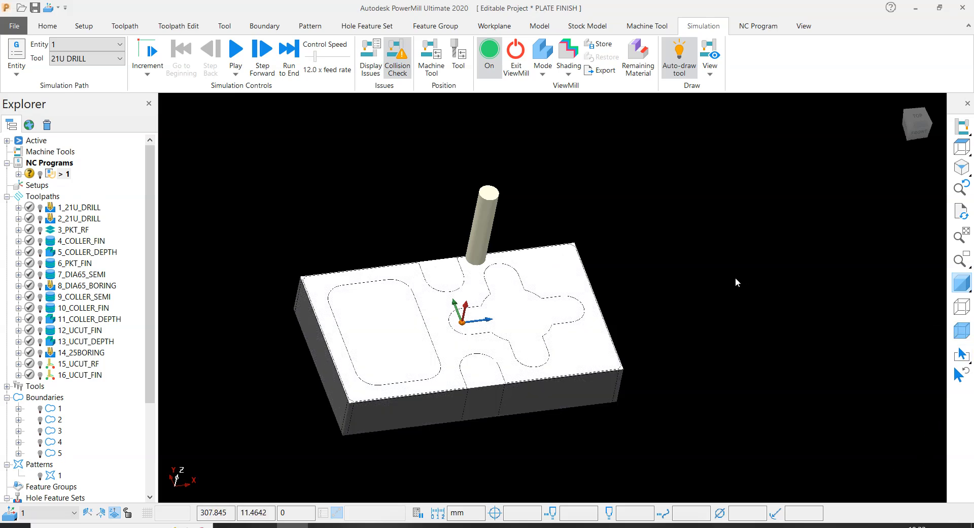
- Set the simulation speed to as fast as possible and play NC program 1 with the whole stock in view
{"action": "scroll", "coordinate": [510, 209], "scroll_direction": "up", "scroll_amount": 2}
{"action": "left_click_drag", "start_coordinate": [316, 56], "coordinate": [350, 56]}
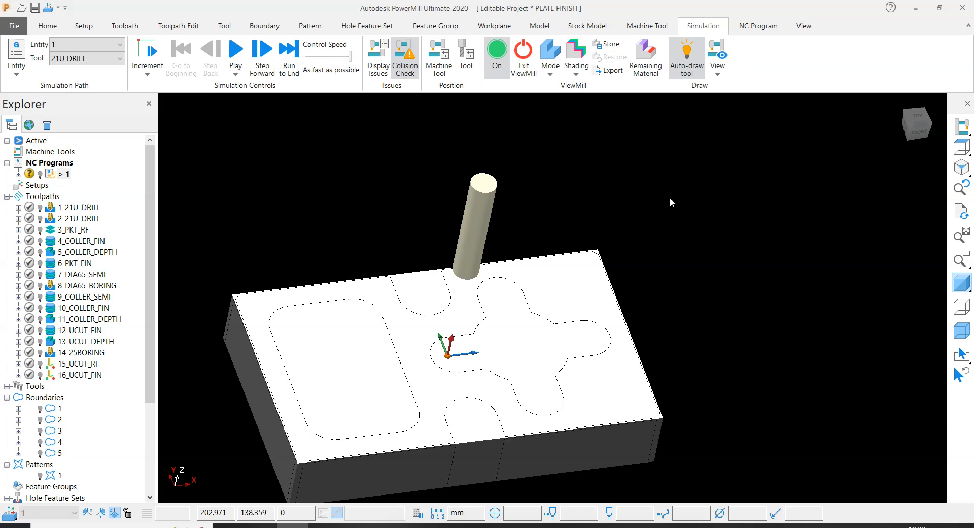
{"action": "scroll", "coordinate": [670, 199], "scroll_direction": "down", "scroll_amount": 2}
{"action": "middle_click_drag", "start_coordinate": [556, 223], "coordinate": [565, 209]}
{"action": "scroll", "coordinate": [565, 209], "scroll_direction": "up", "scroll_amount": 3}
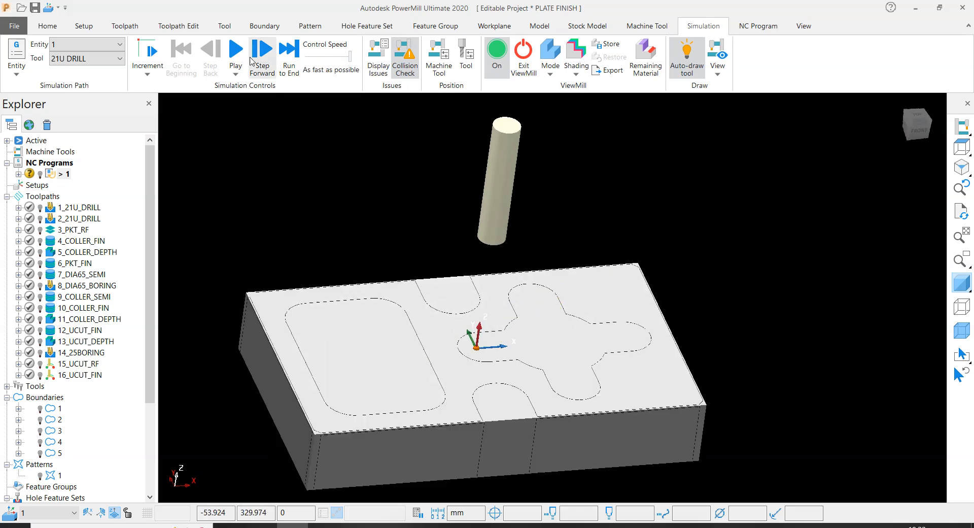
{"action": "left_click", "coordinate": [236, 53]}
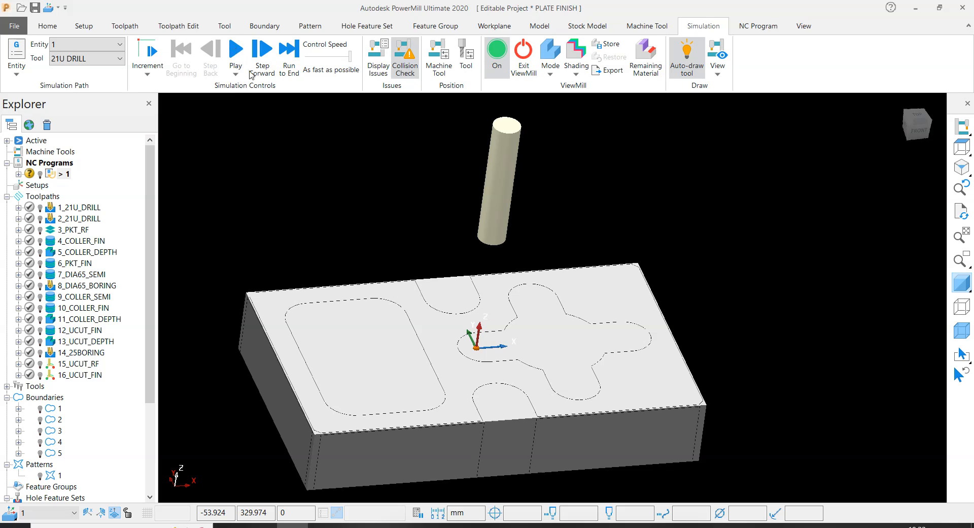